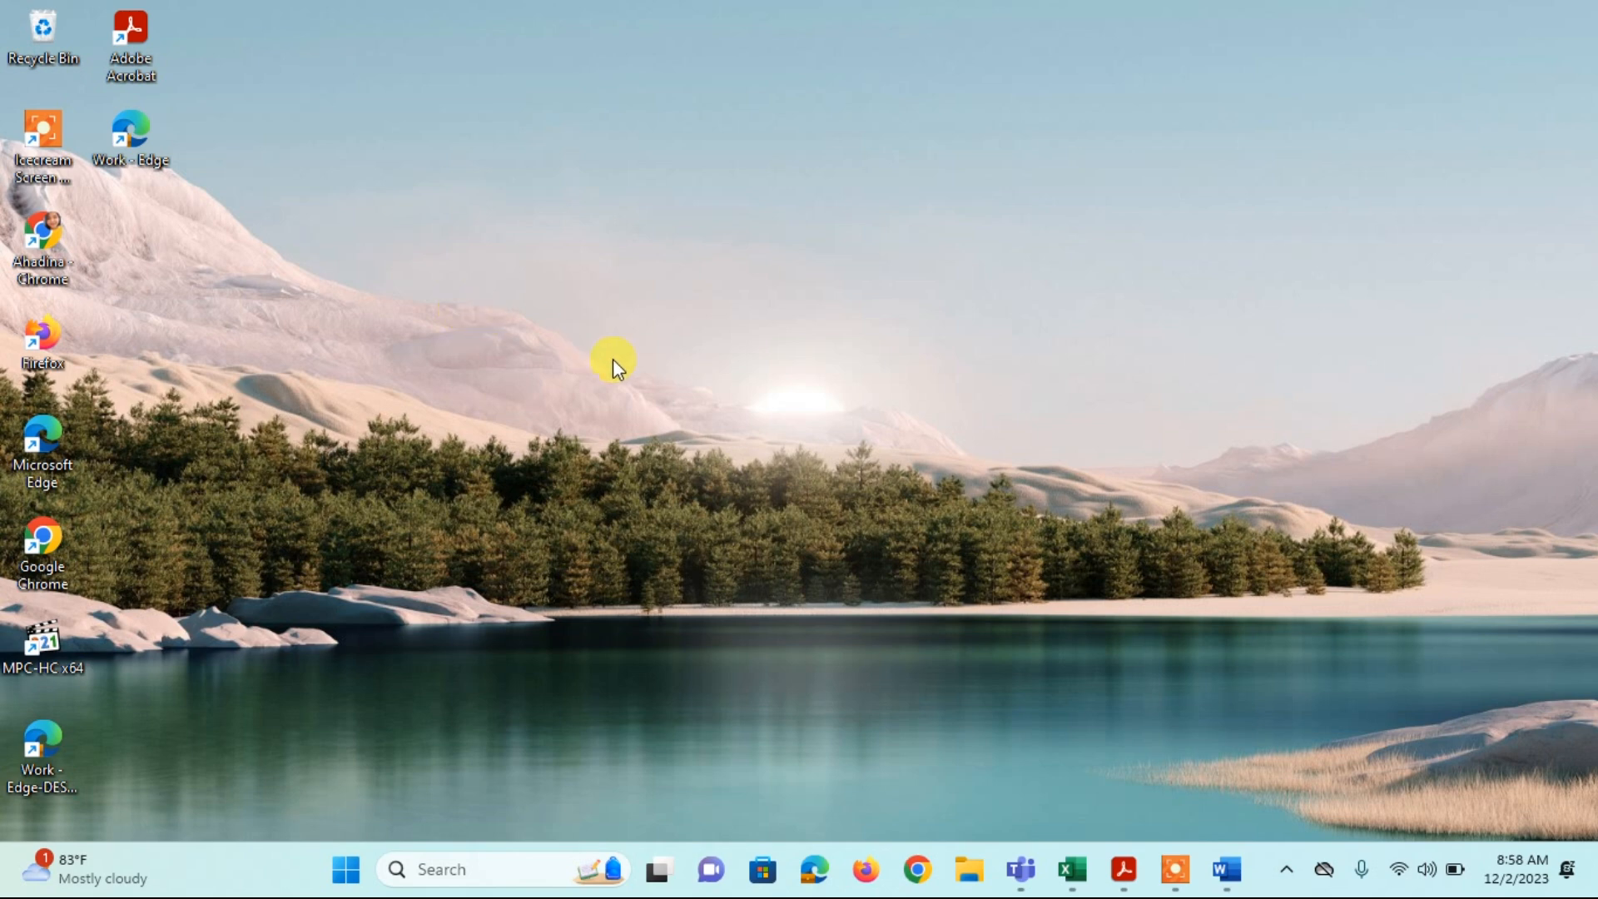
Step: Open Chrome with the second profile and Google 'ARKAS'
{"action": "left_click", "coordinate": [918, 882]}
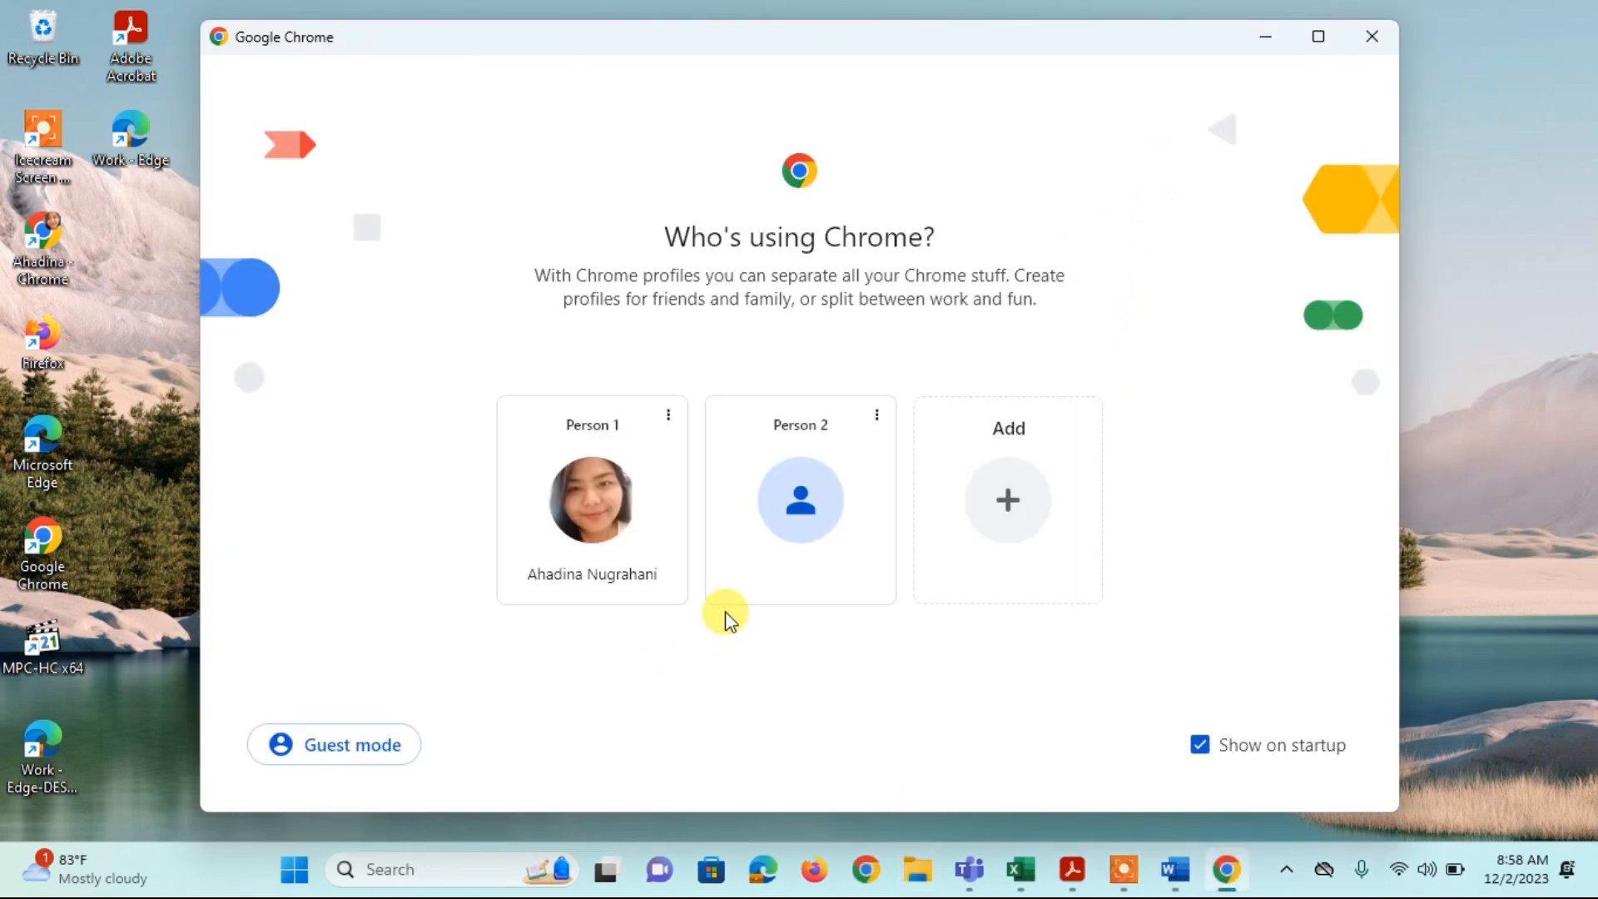
{"action": "left_click", "coordinate": [791, 532]}
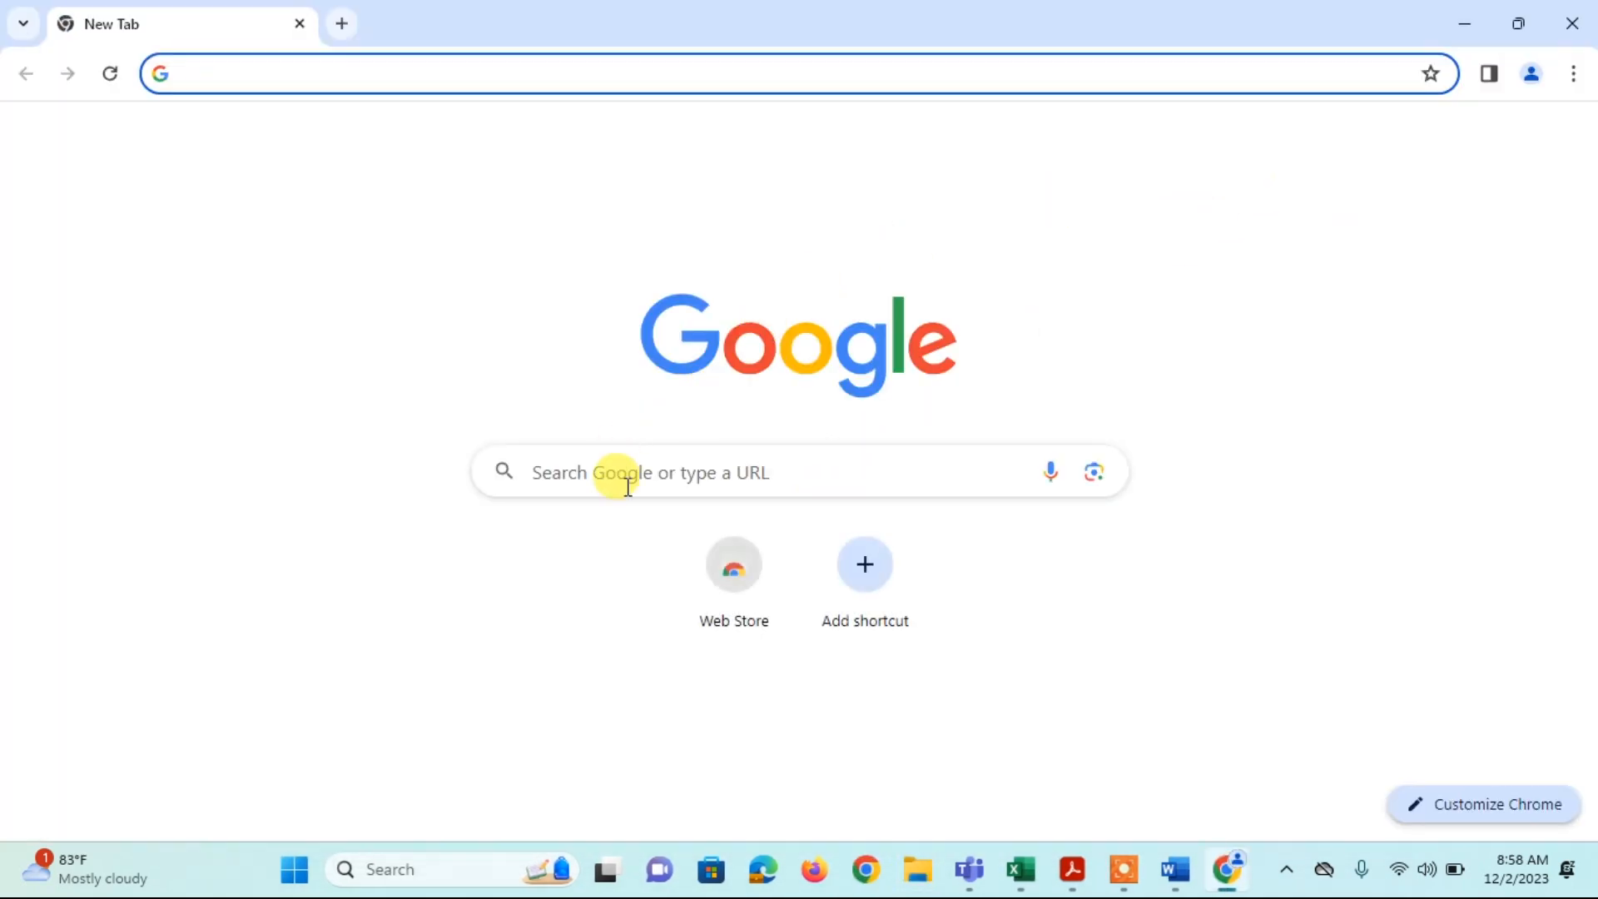
{"action": "left_click", "coordinate": [624, 468]}
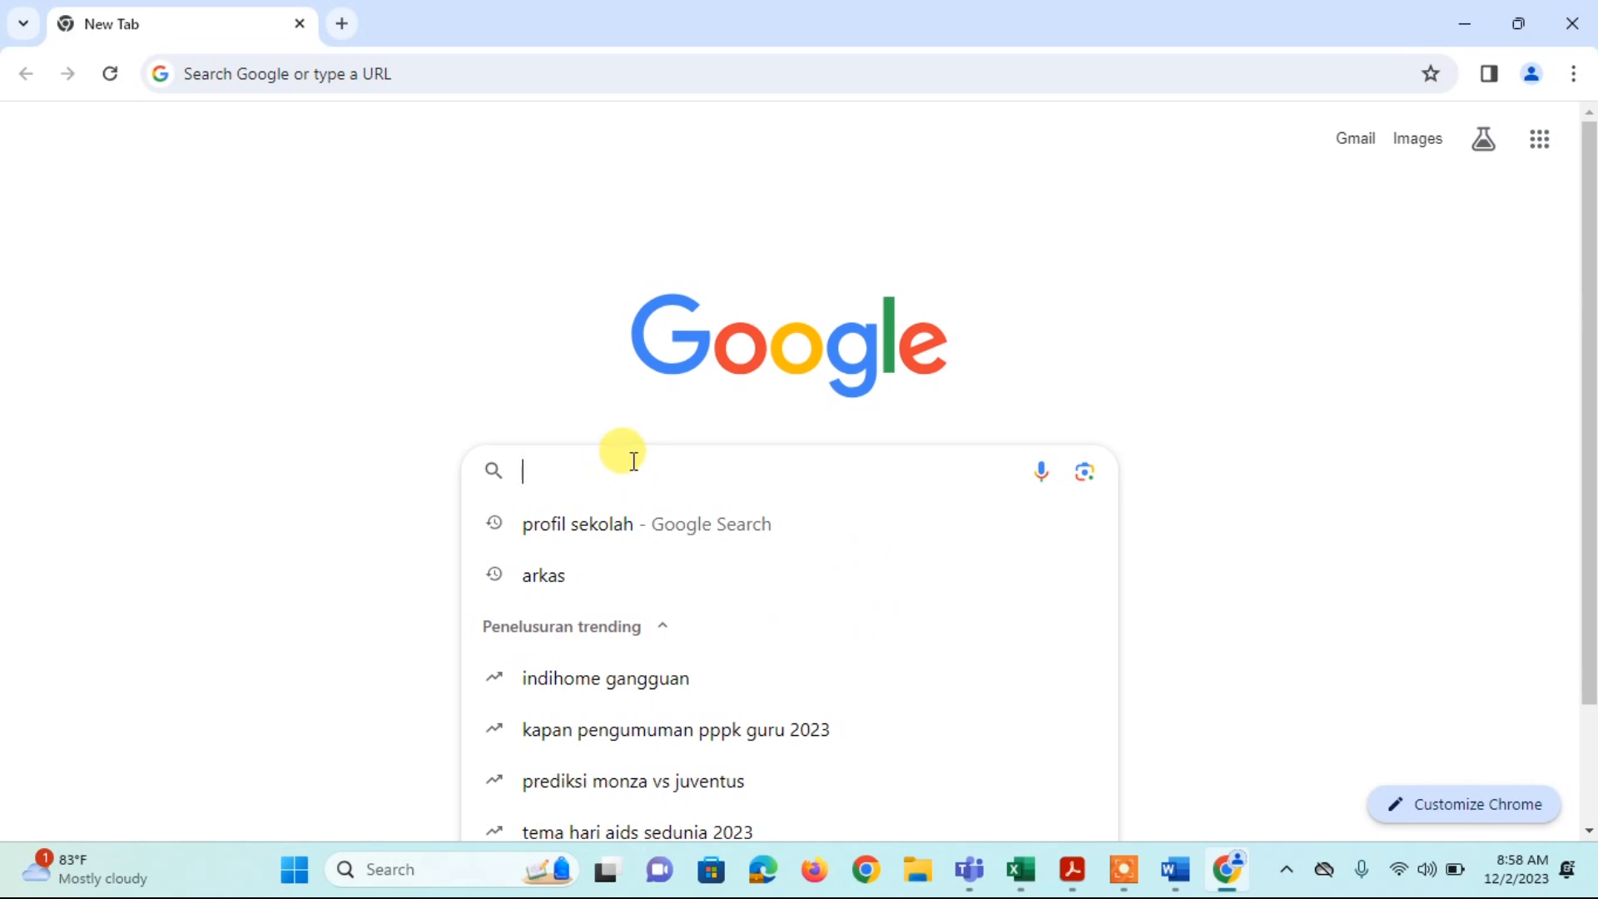
{"action": "type", "text": "ar"}
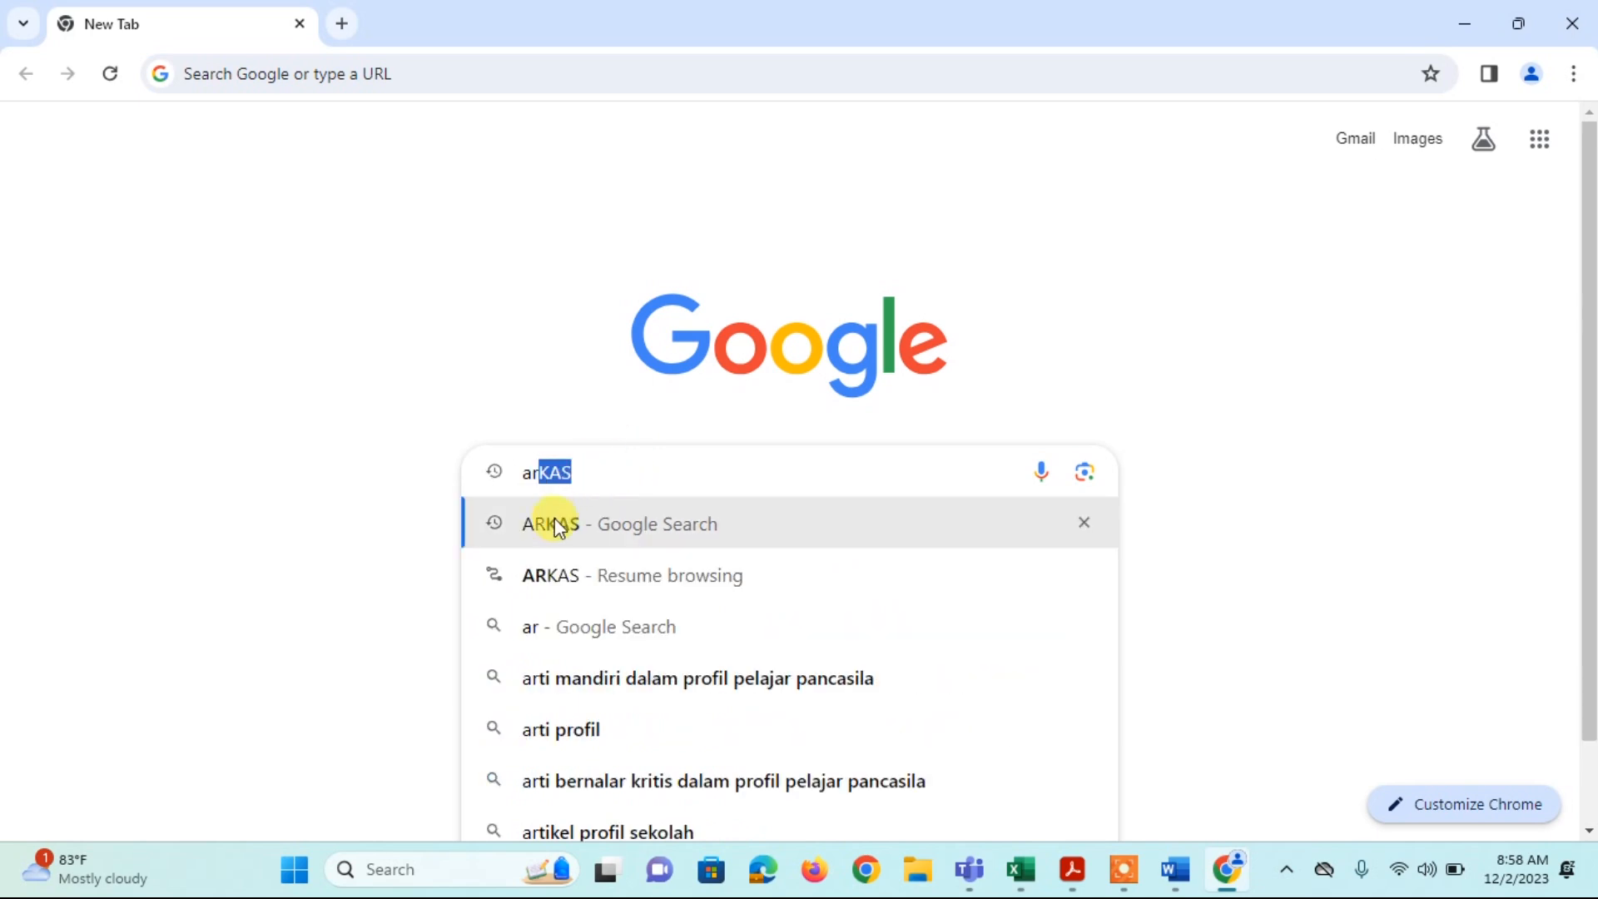
{"action": "left_click", "coordinate": [554, 524]}
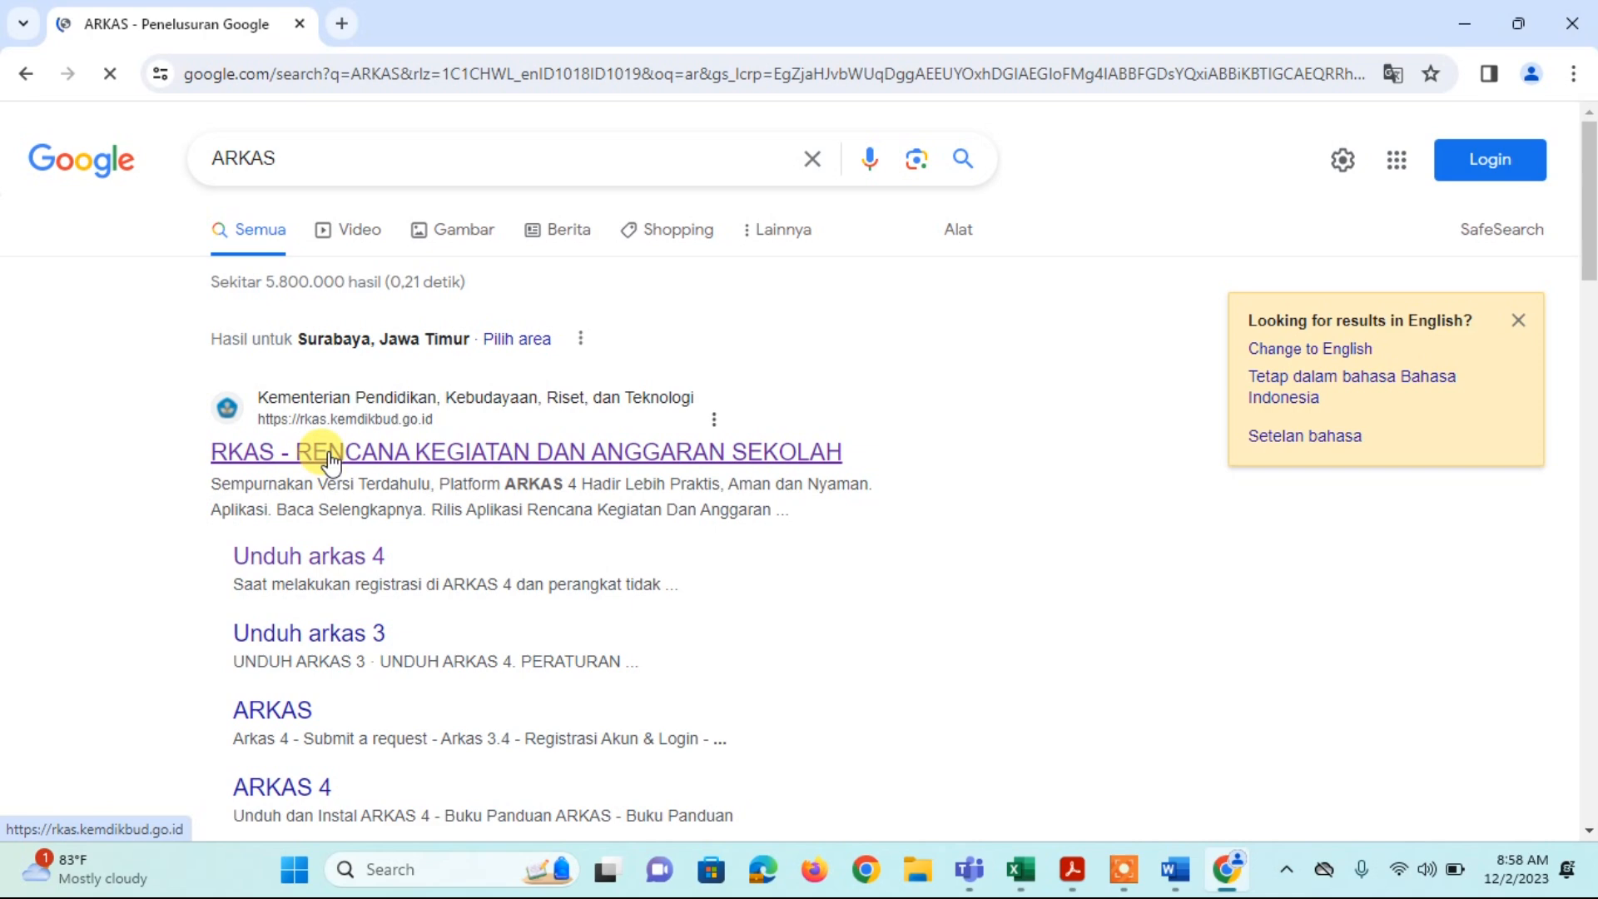
Step: Open the official RKAS site's ARKAS 4 download page and scroll to the download buttons
{"action": "left_click", "coordinate": [330, 456]}
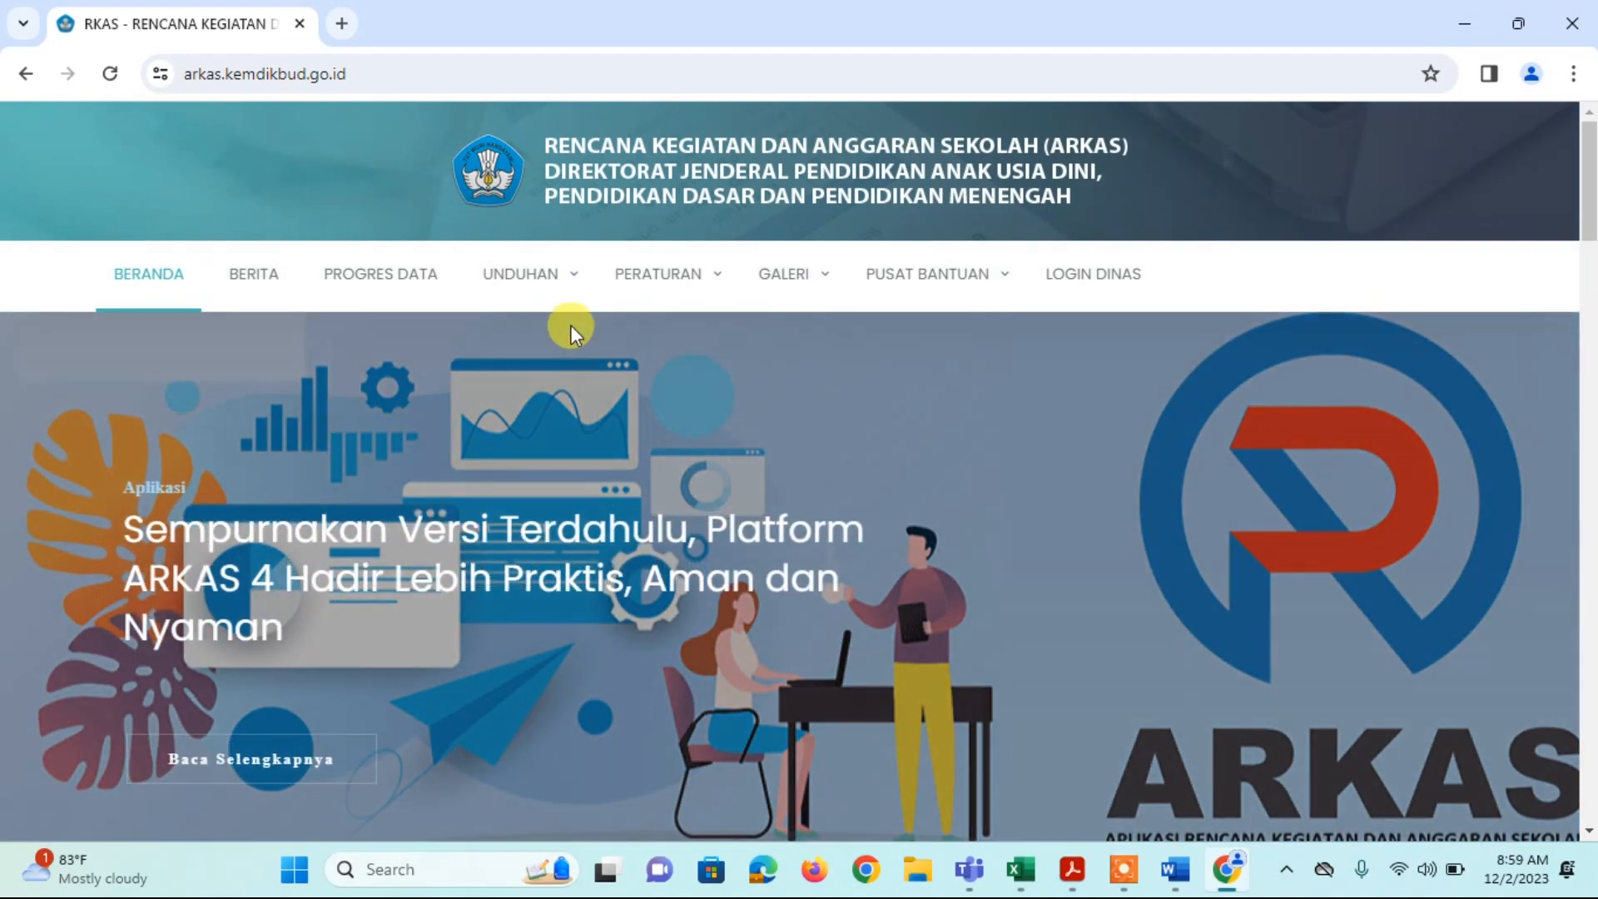
{"action": "mouse_move", "coordinate": [569, 281]}
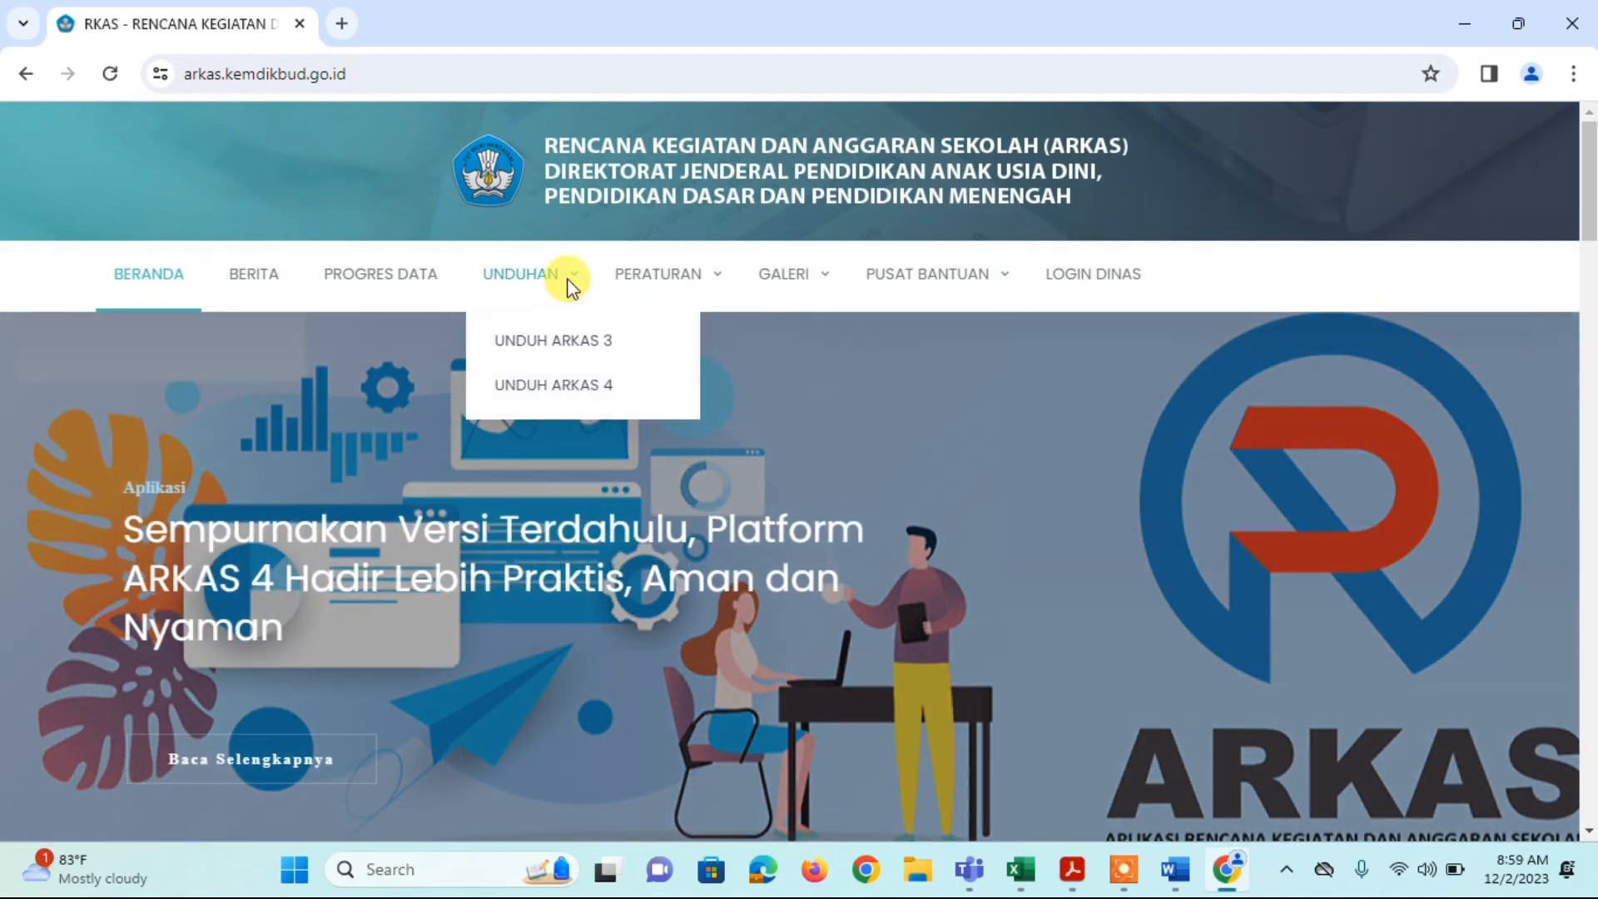
{"action": "left_click", "coordinate": [558, 387]}
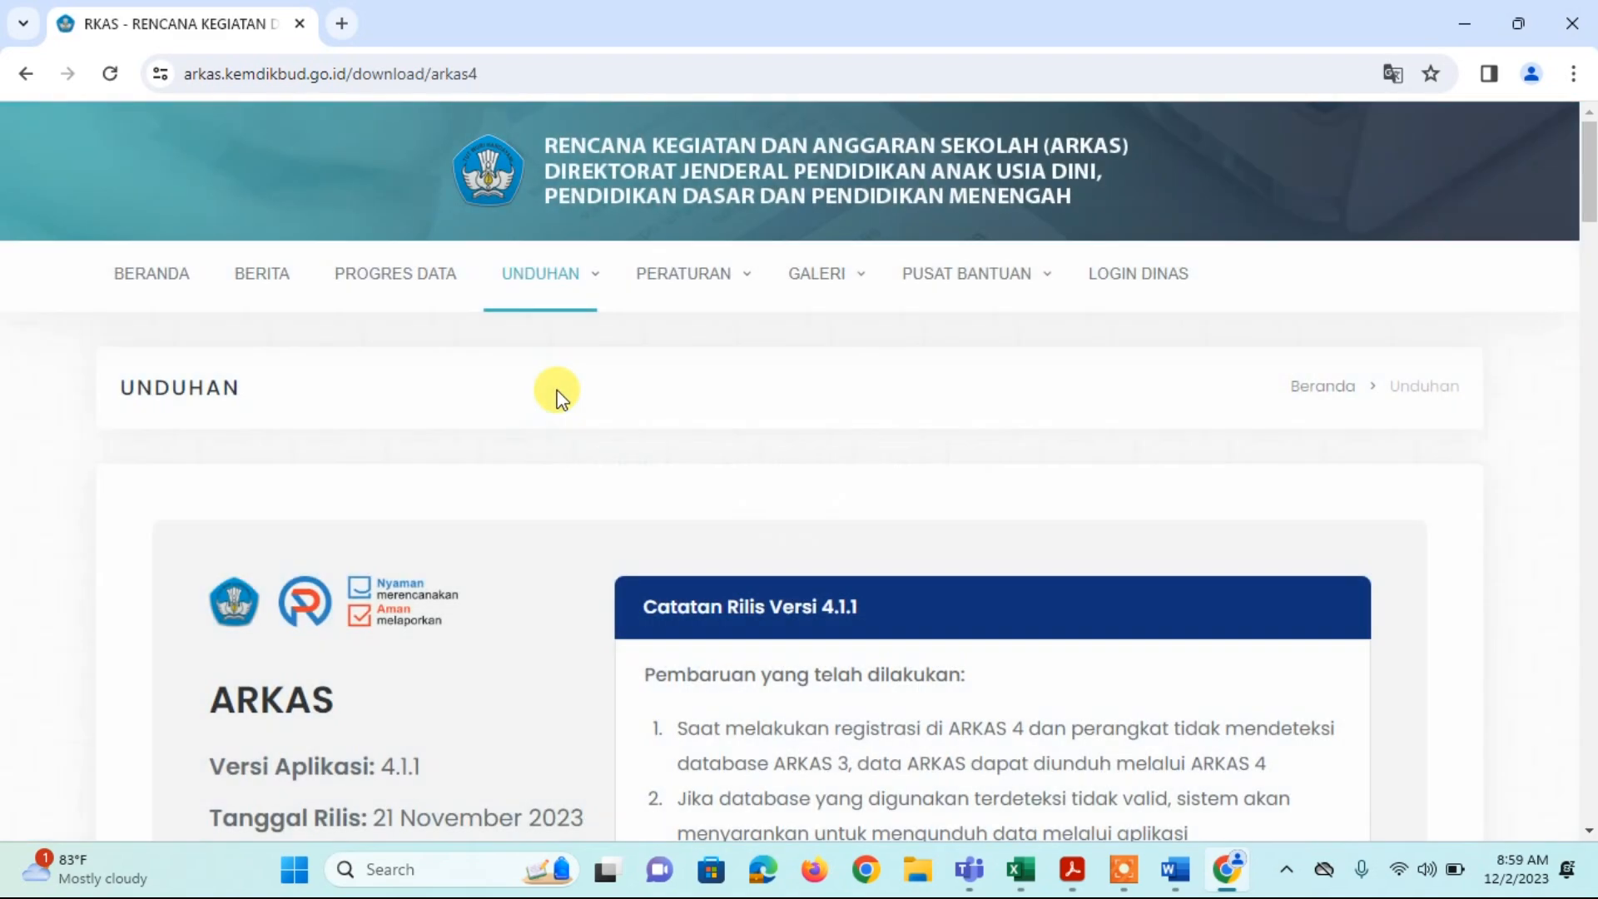
{"action": "scroll", "coordinate": [555, 391], "scroll_direction": "down", "scroll_amount": 2}
{"action": "scroll", "coordinate": [557, 391], "scroll_direction": "down", "scroll_amount": 3}
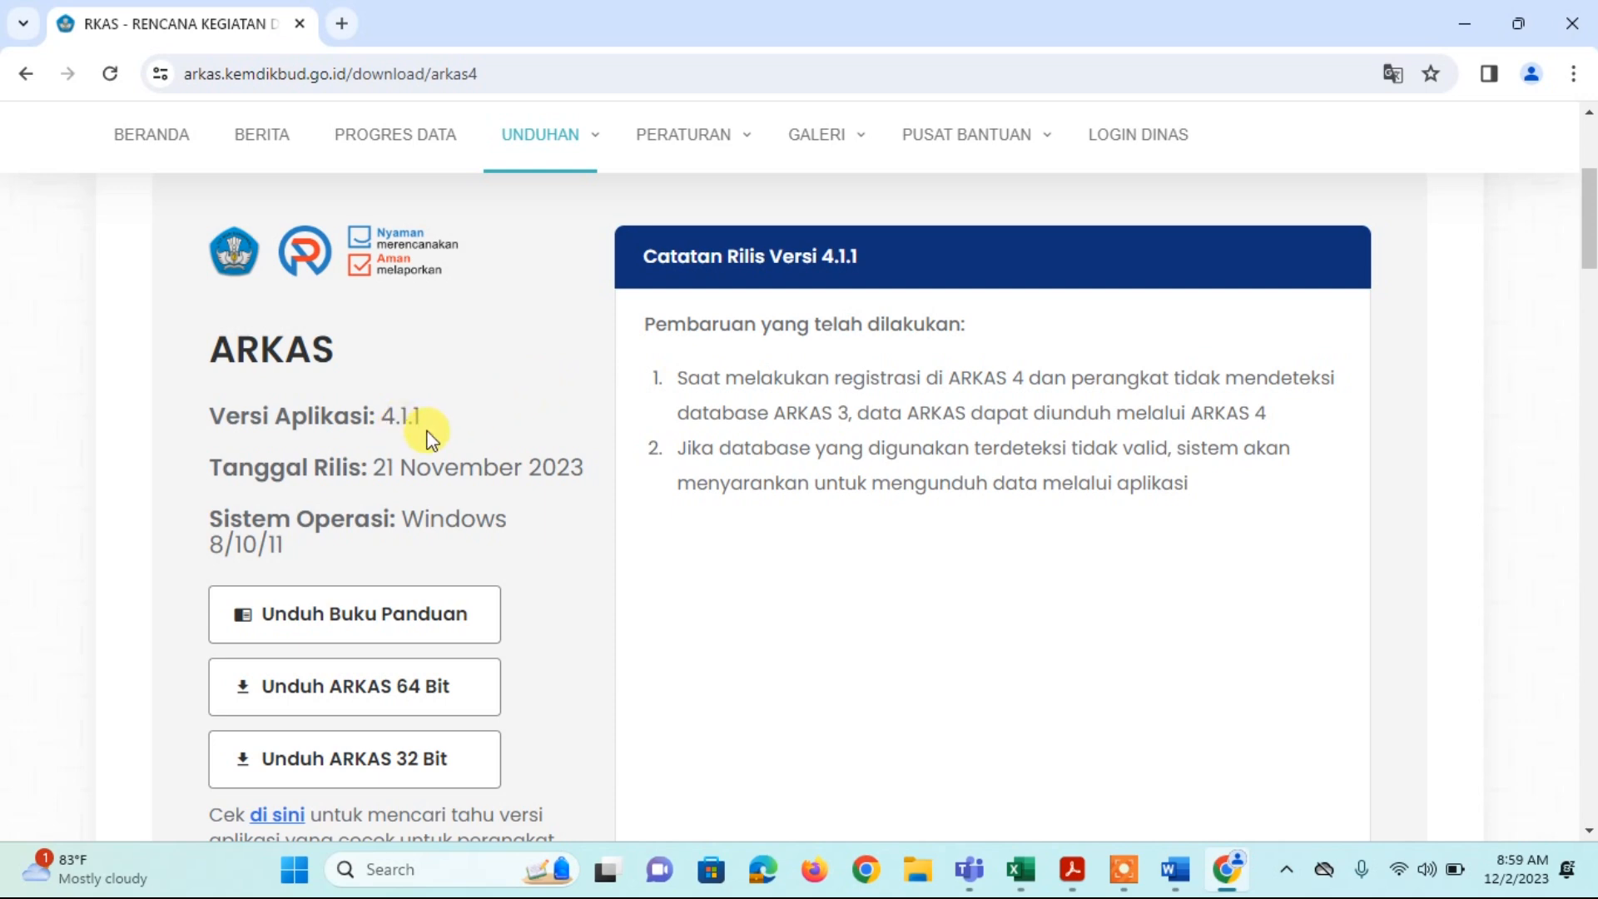
{"action": "scroll", "coordinate": [425, 437], "scroll_direction": "down", "scroll_amount": 1}
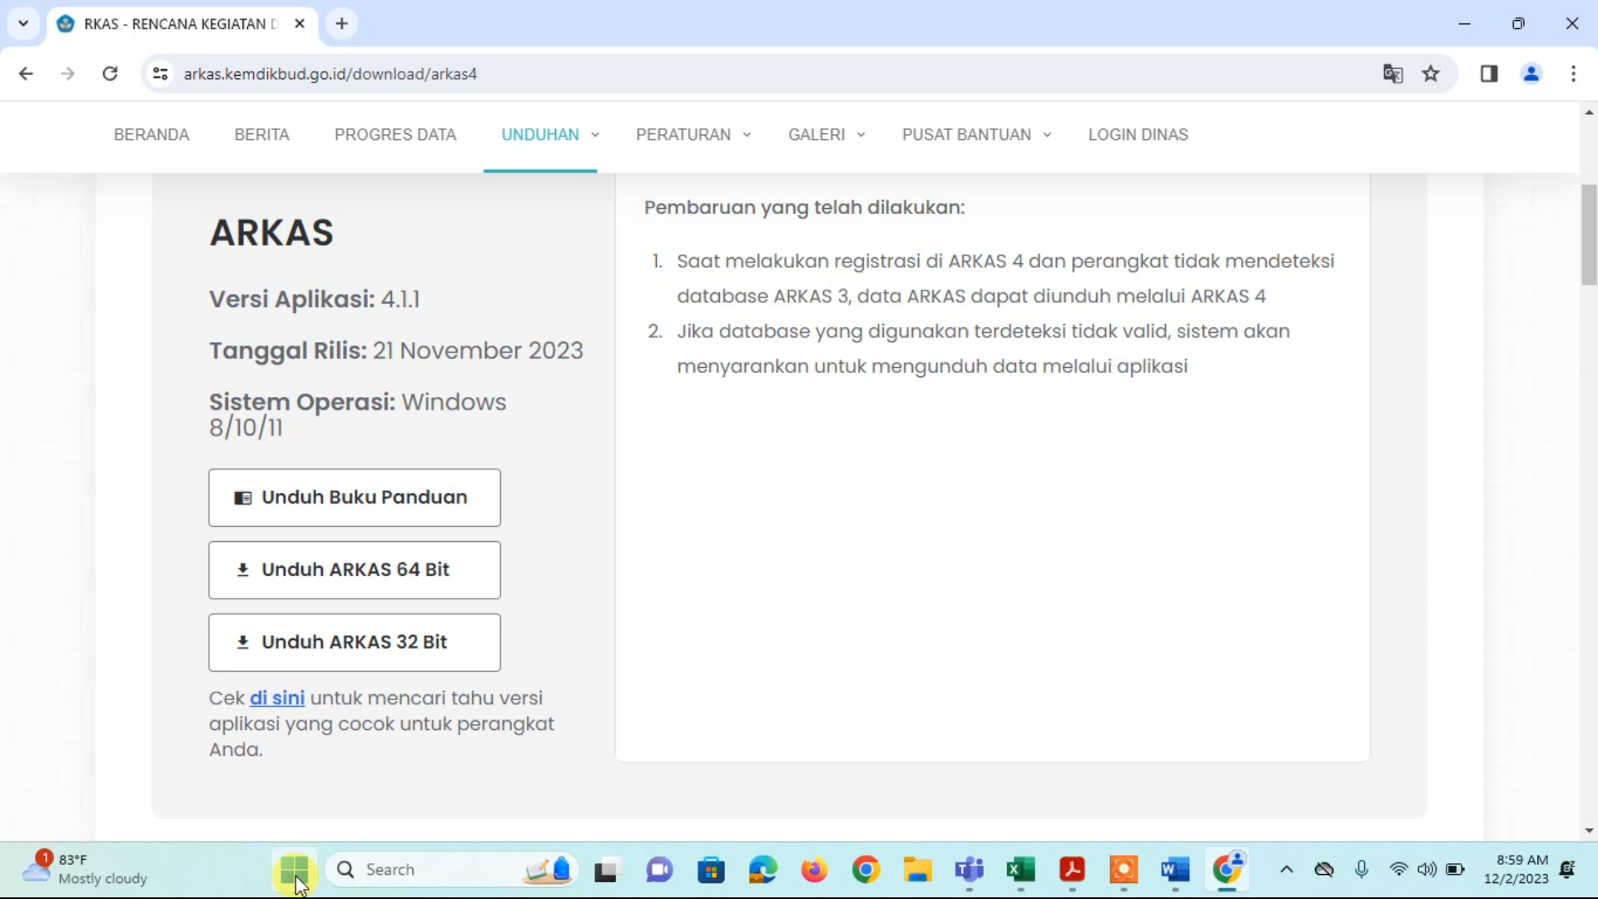
{"action": "right_click", "coordinate": [296, 874]}
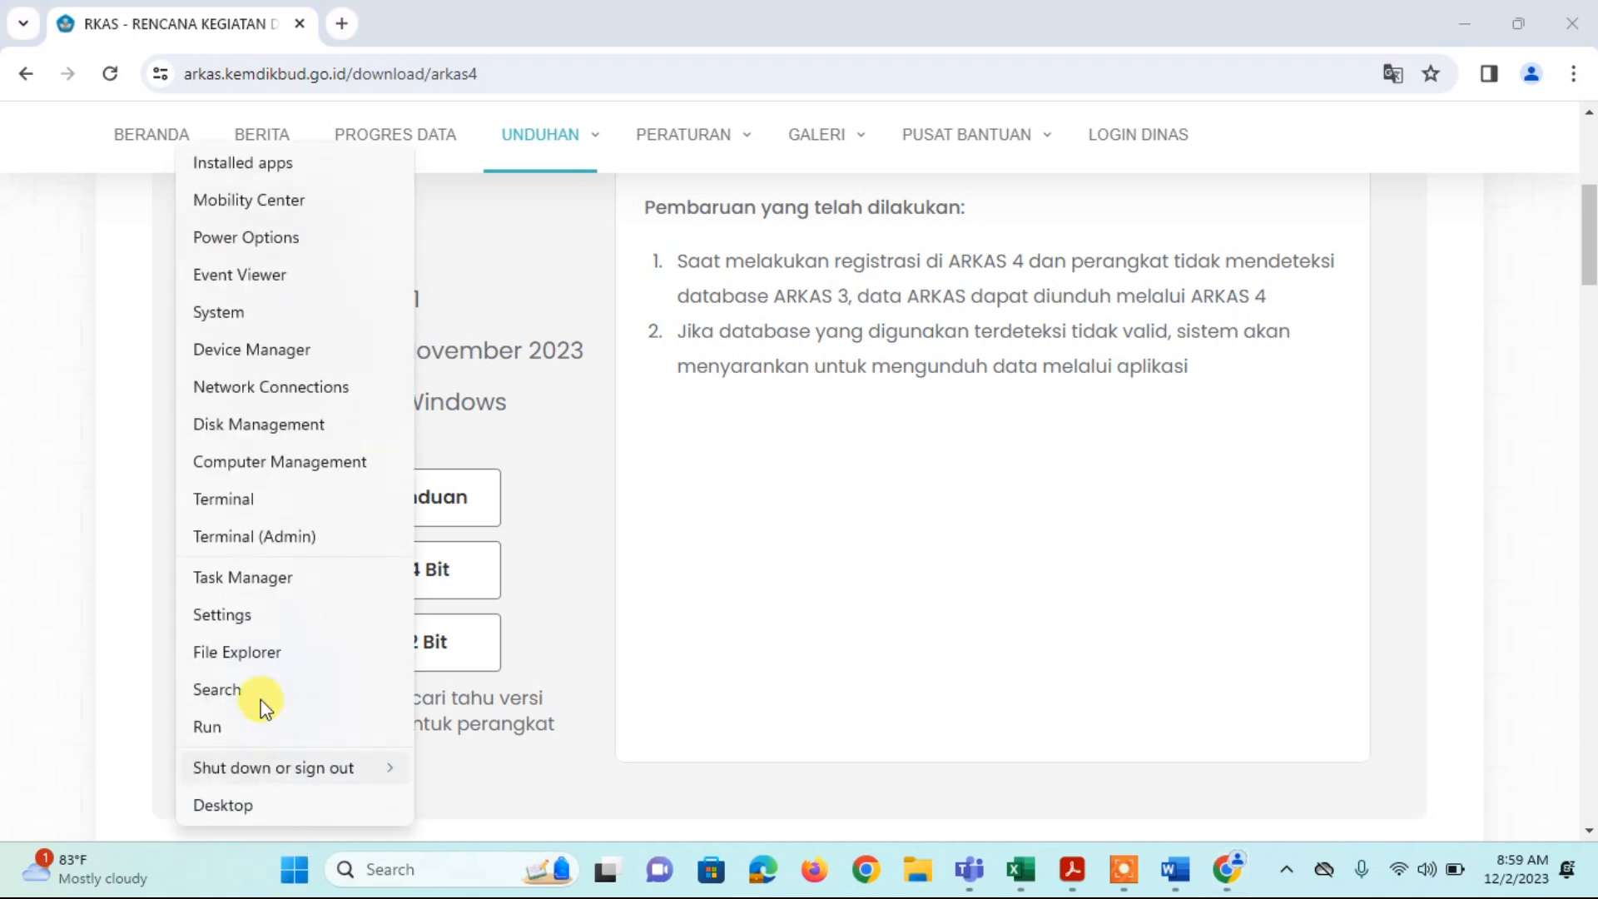
{"action": "left_click", "coordinate": [230, 309]}
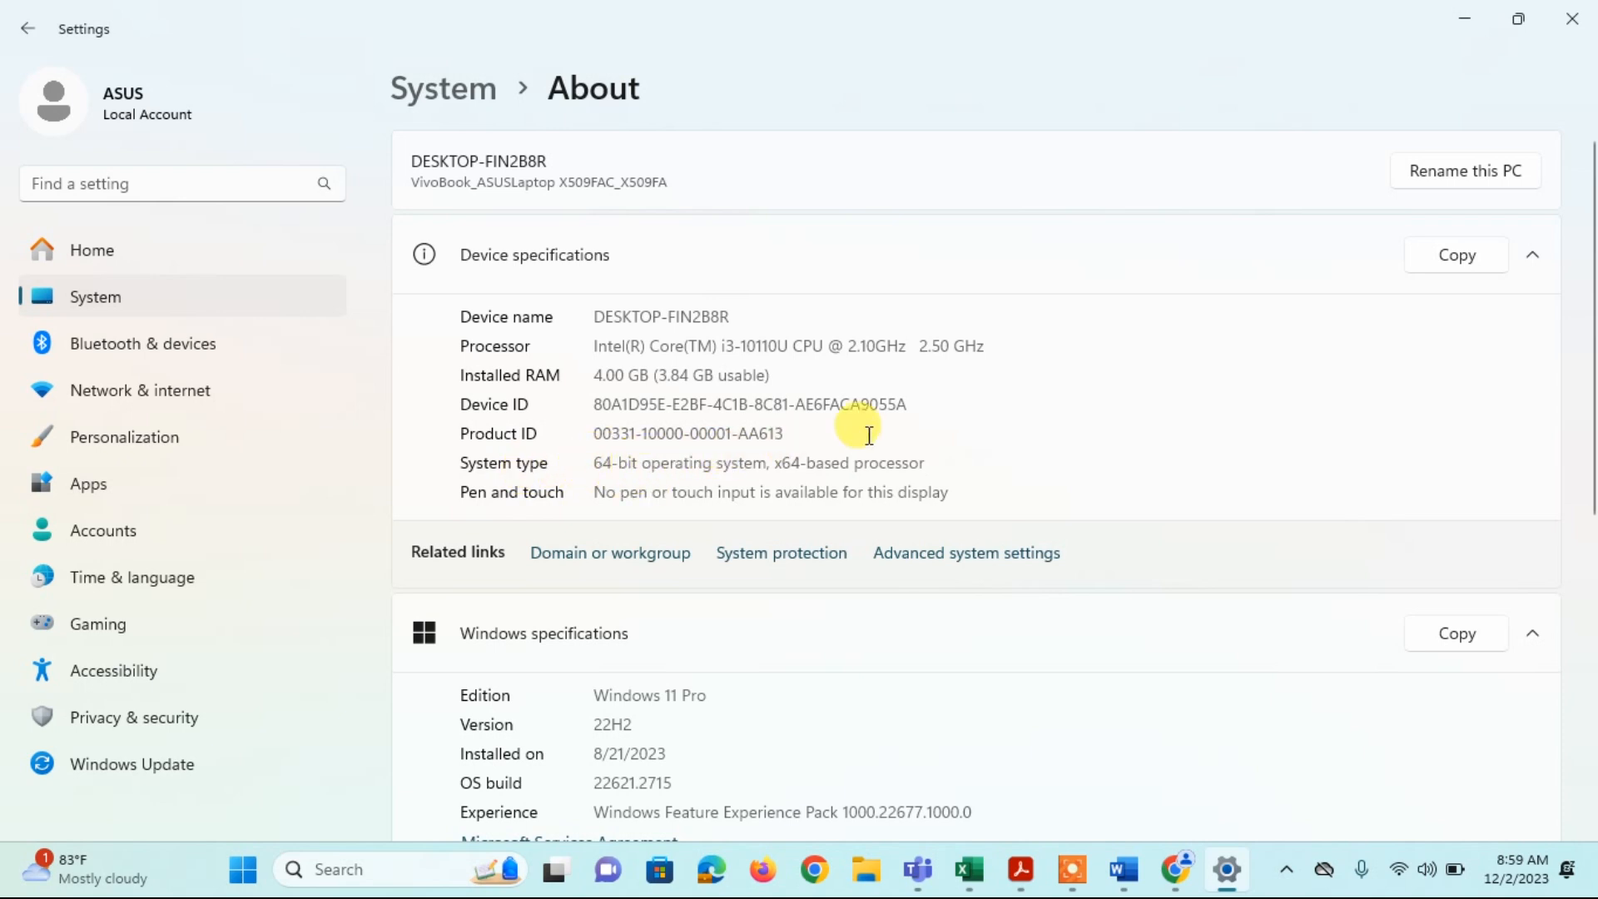
{"action": "left_click", "coordinate": [1562, 21]}
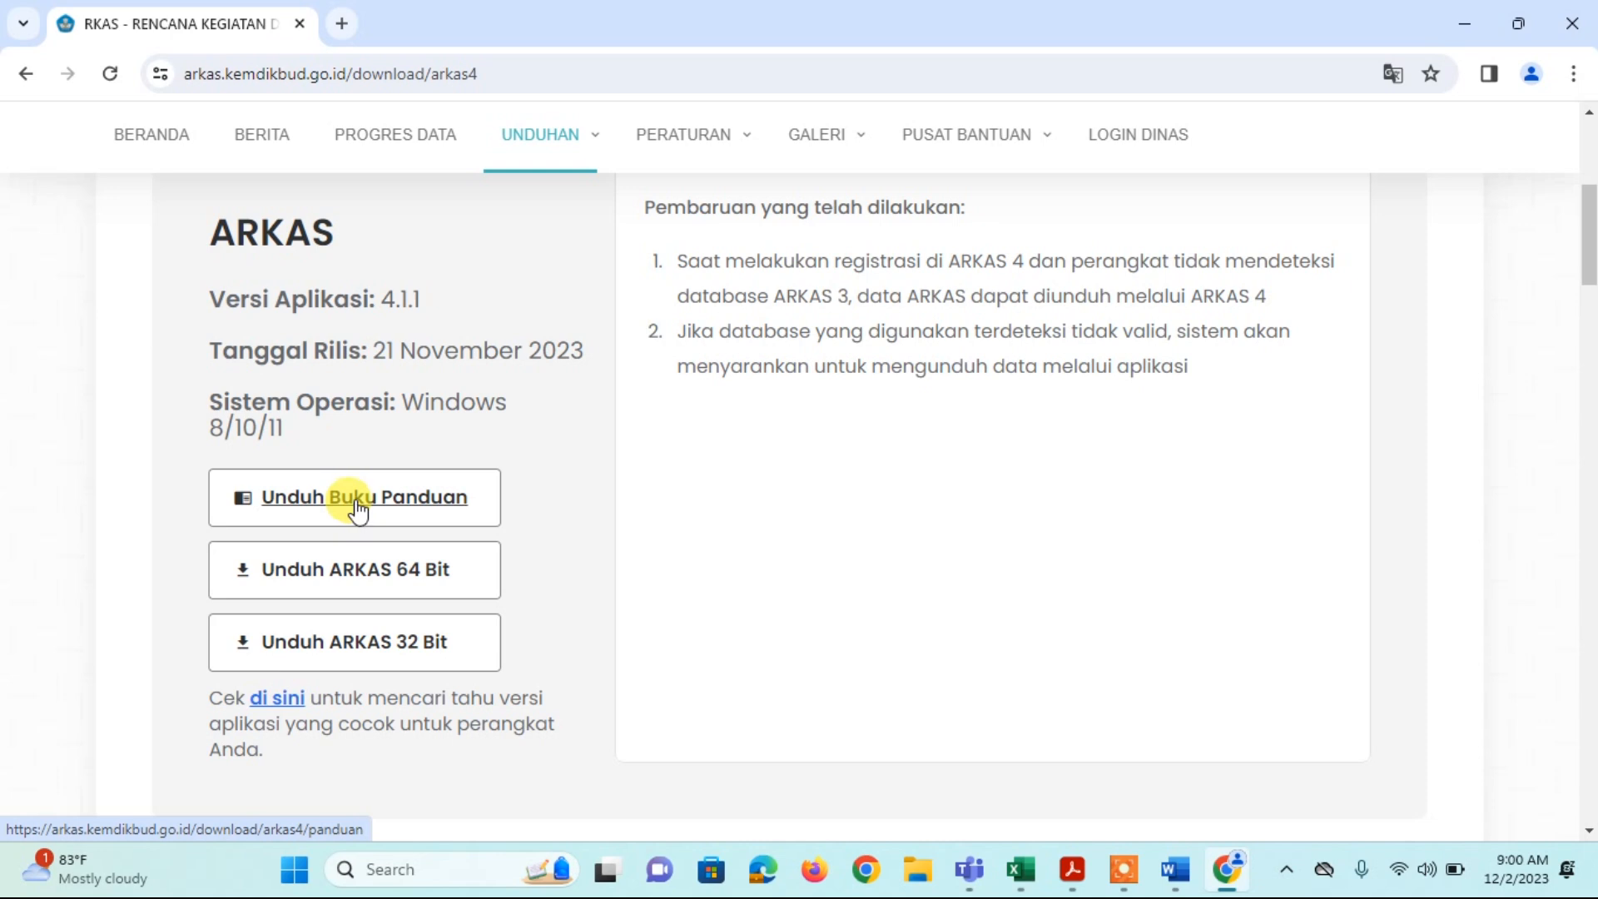
Step: Download the ARKAS user guide and 64-bit installer, then show Arkas-Setup-4.1.1-x64.exe in its folder
{"action": "left_click", "coordinate": [358, 499]}
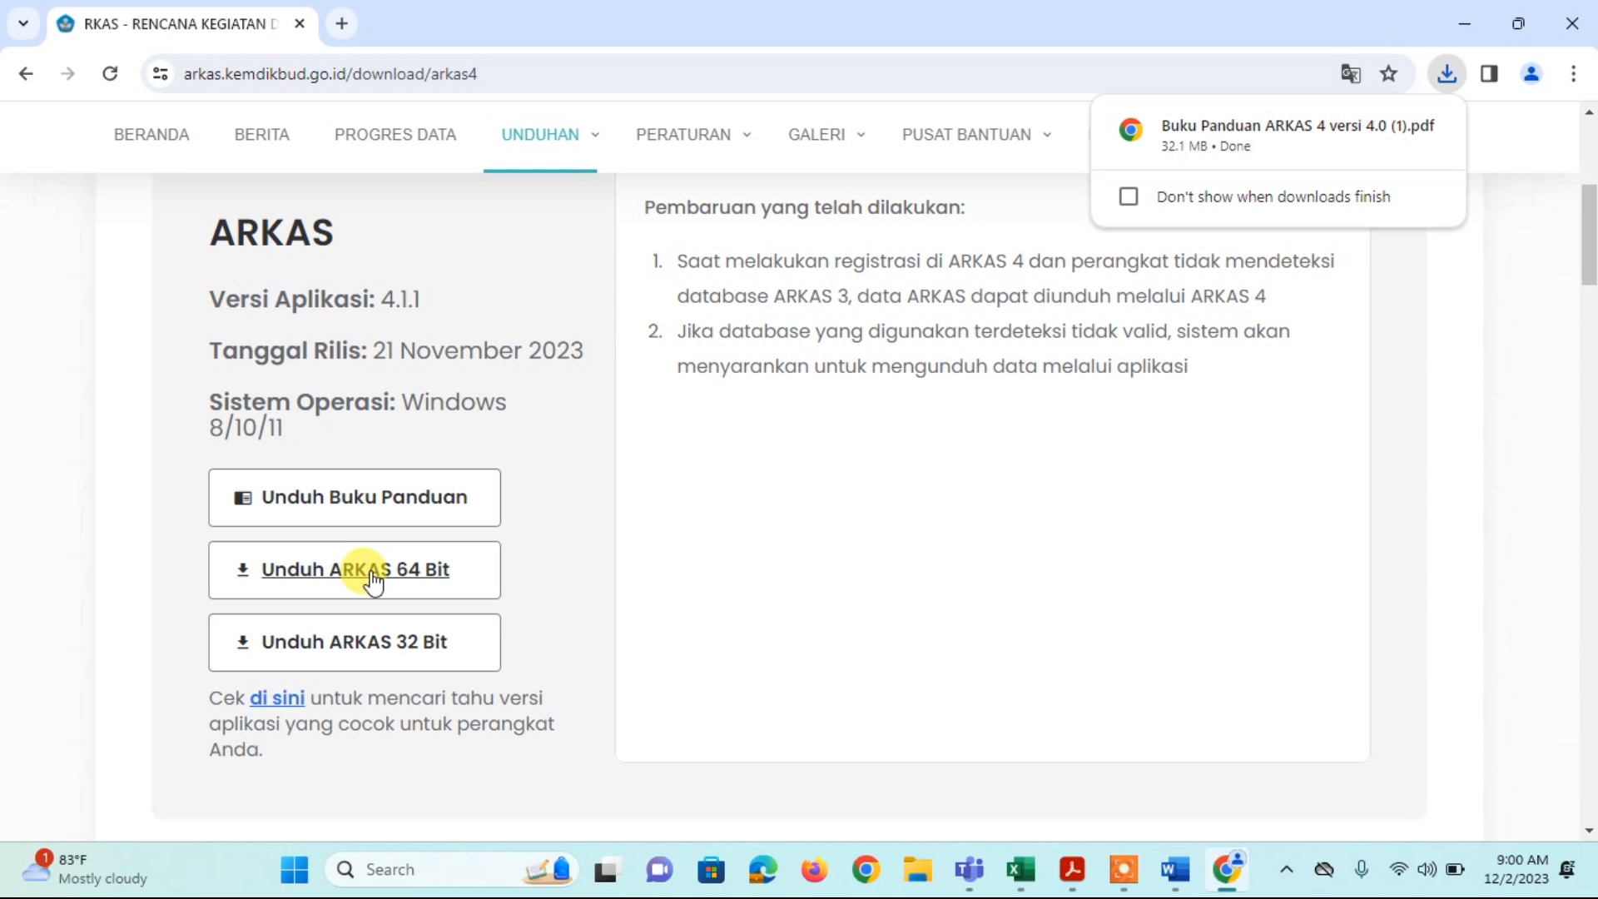
{"action": "left_click", "coordinate": [373, 575]}
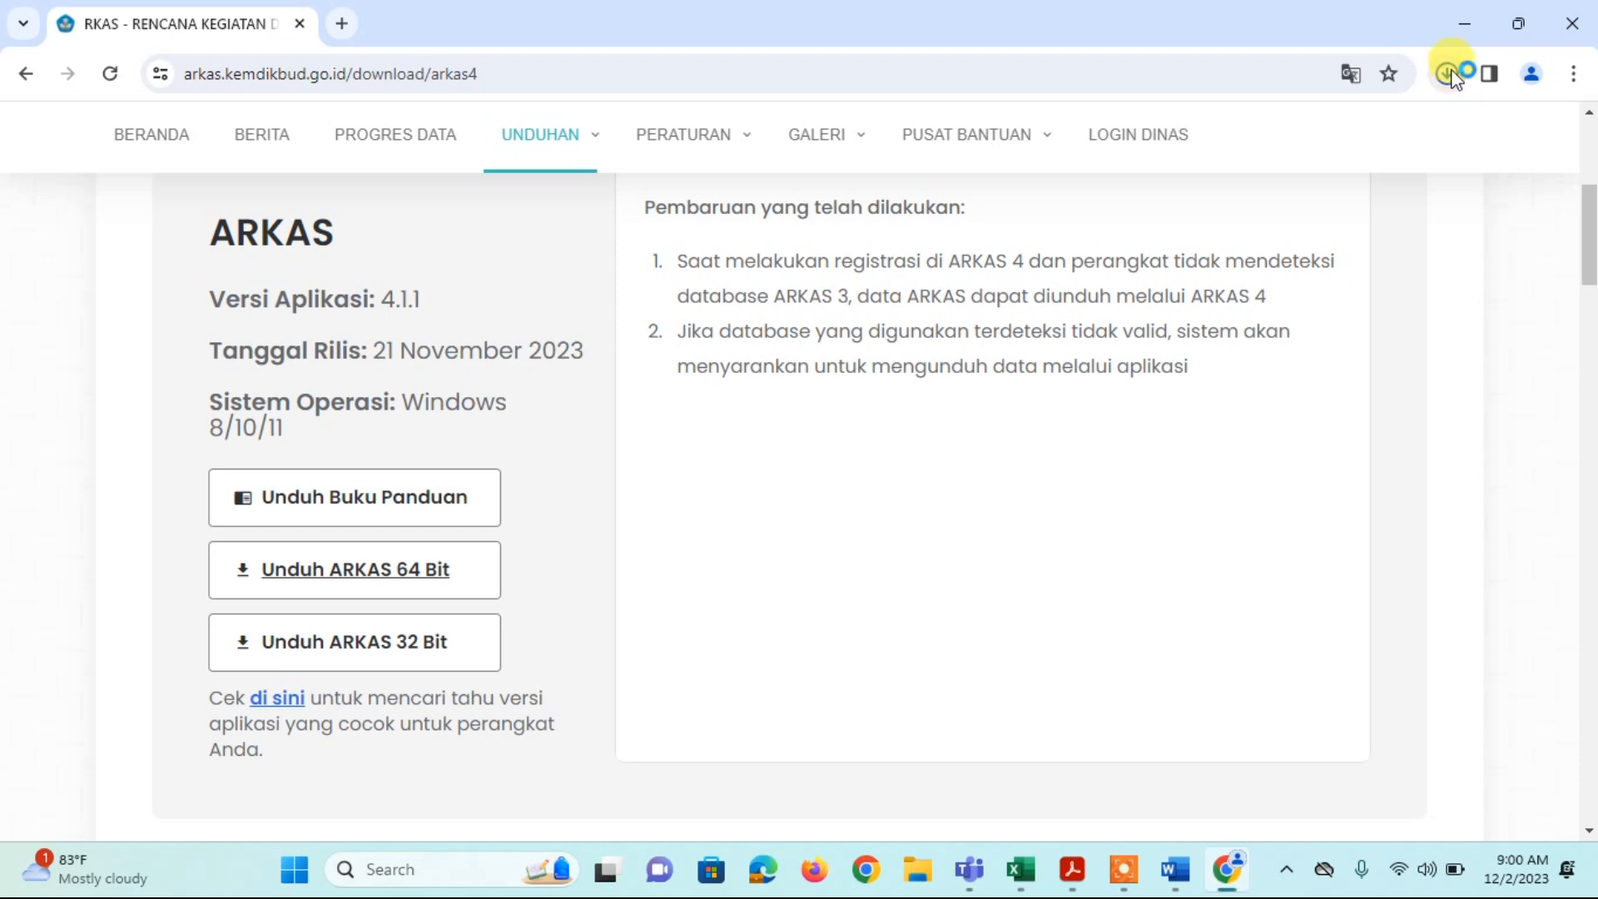
{"action": "left_click", "coordinate": [1448, 75]}
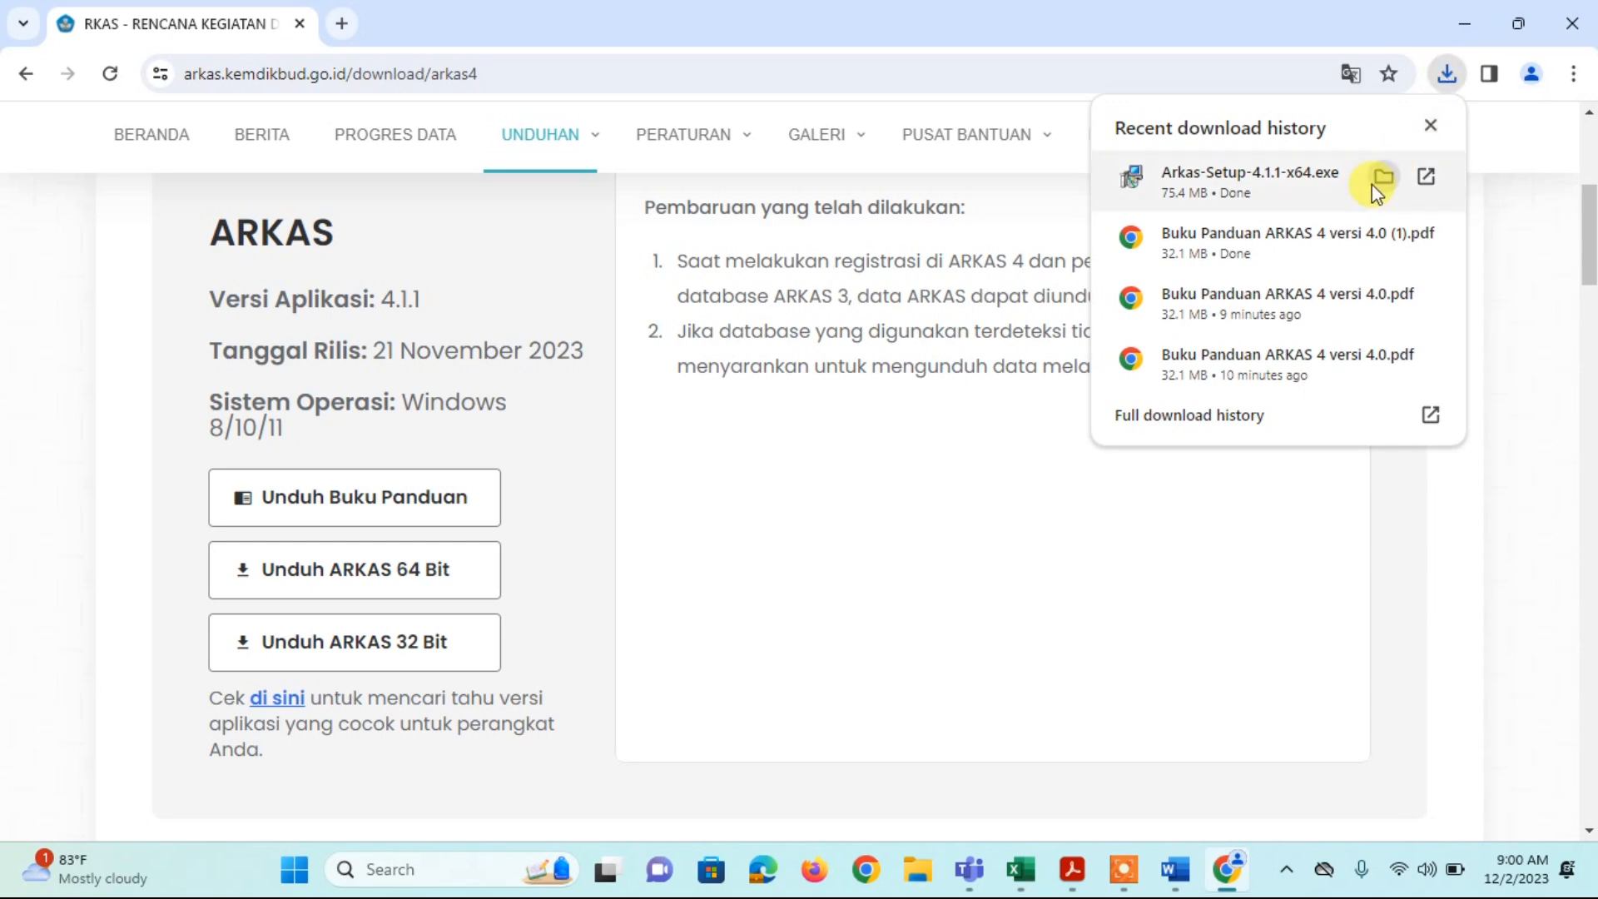
{"action": "left_click", "coordinate": [1381, 178]}
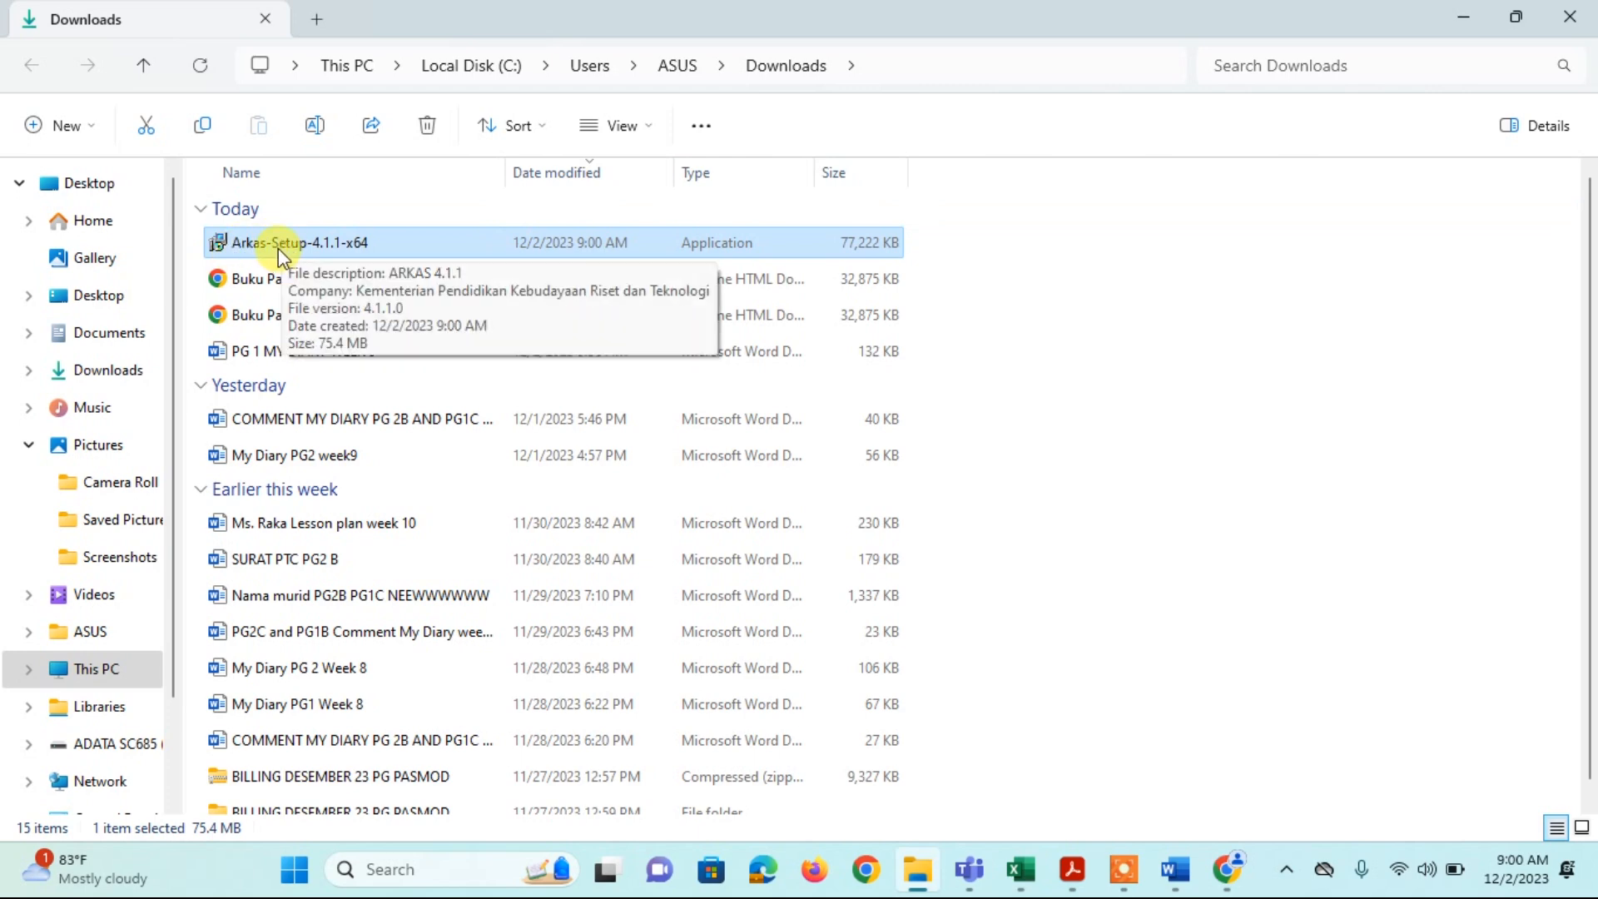
Step: Run Arkas-Setup-4.1.1-x64 as administrator, allow the changes, and accept the licence agreement
{"action": "right_click", "coordinate": [278, 248]}
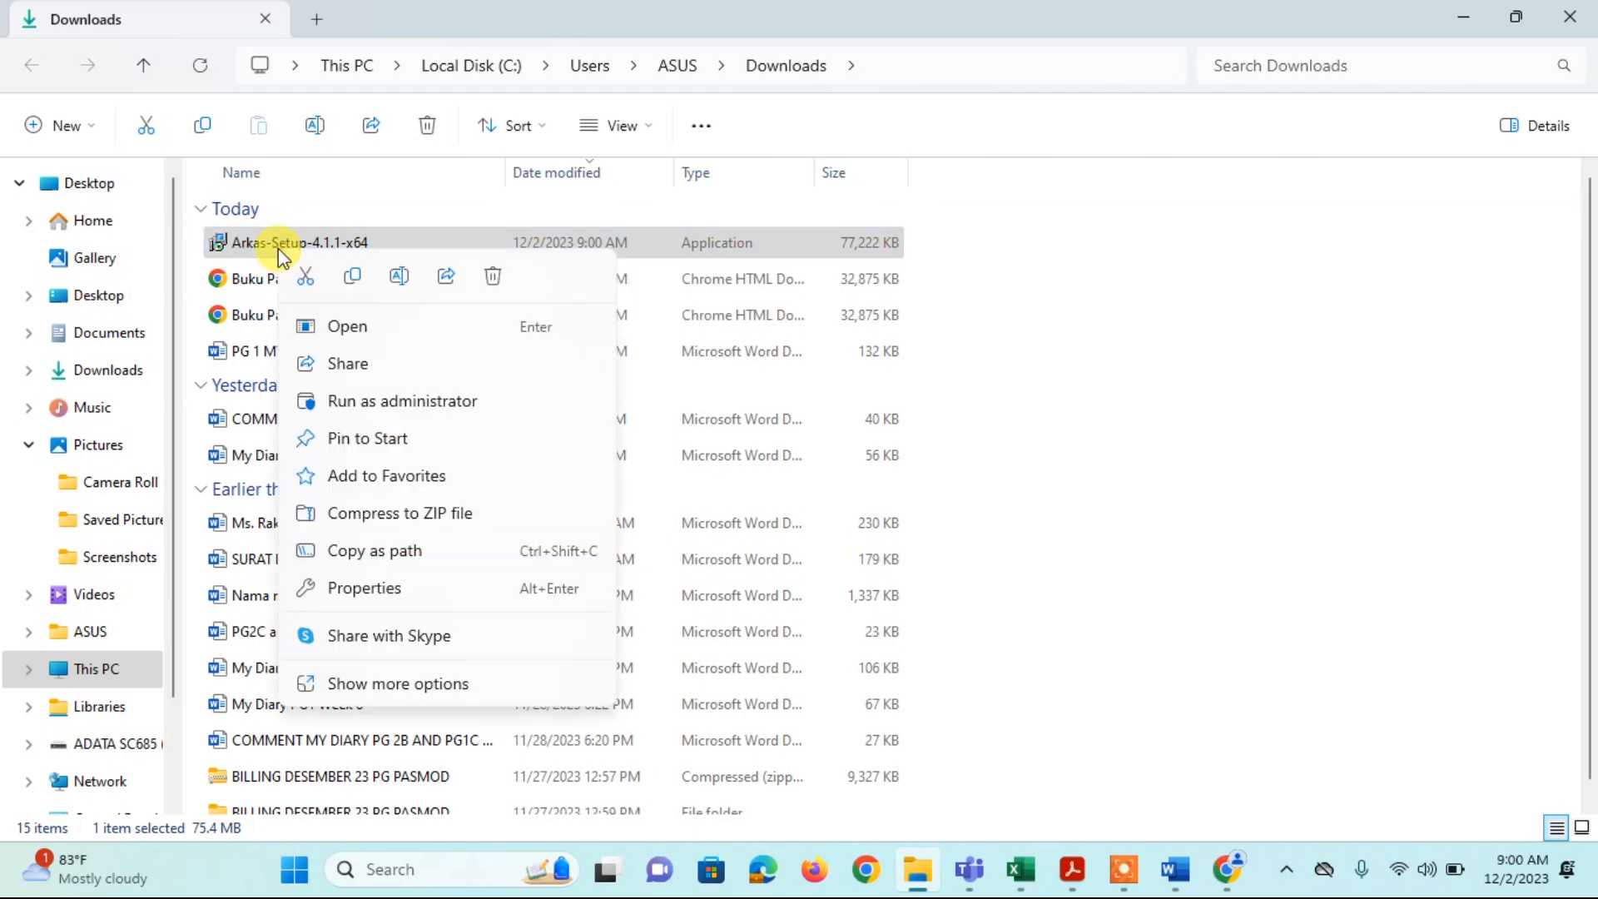
{"action": "left_click", "coordinate": [403, 401]}
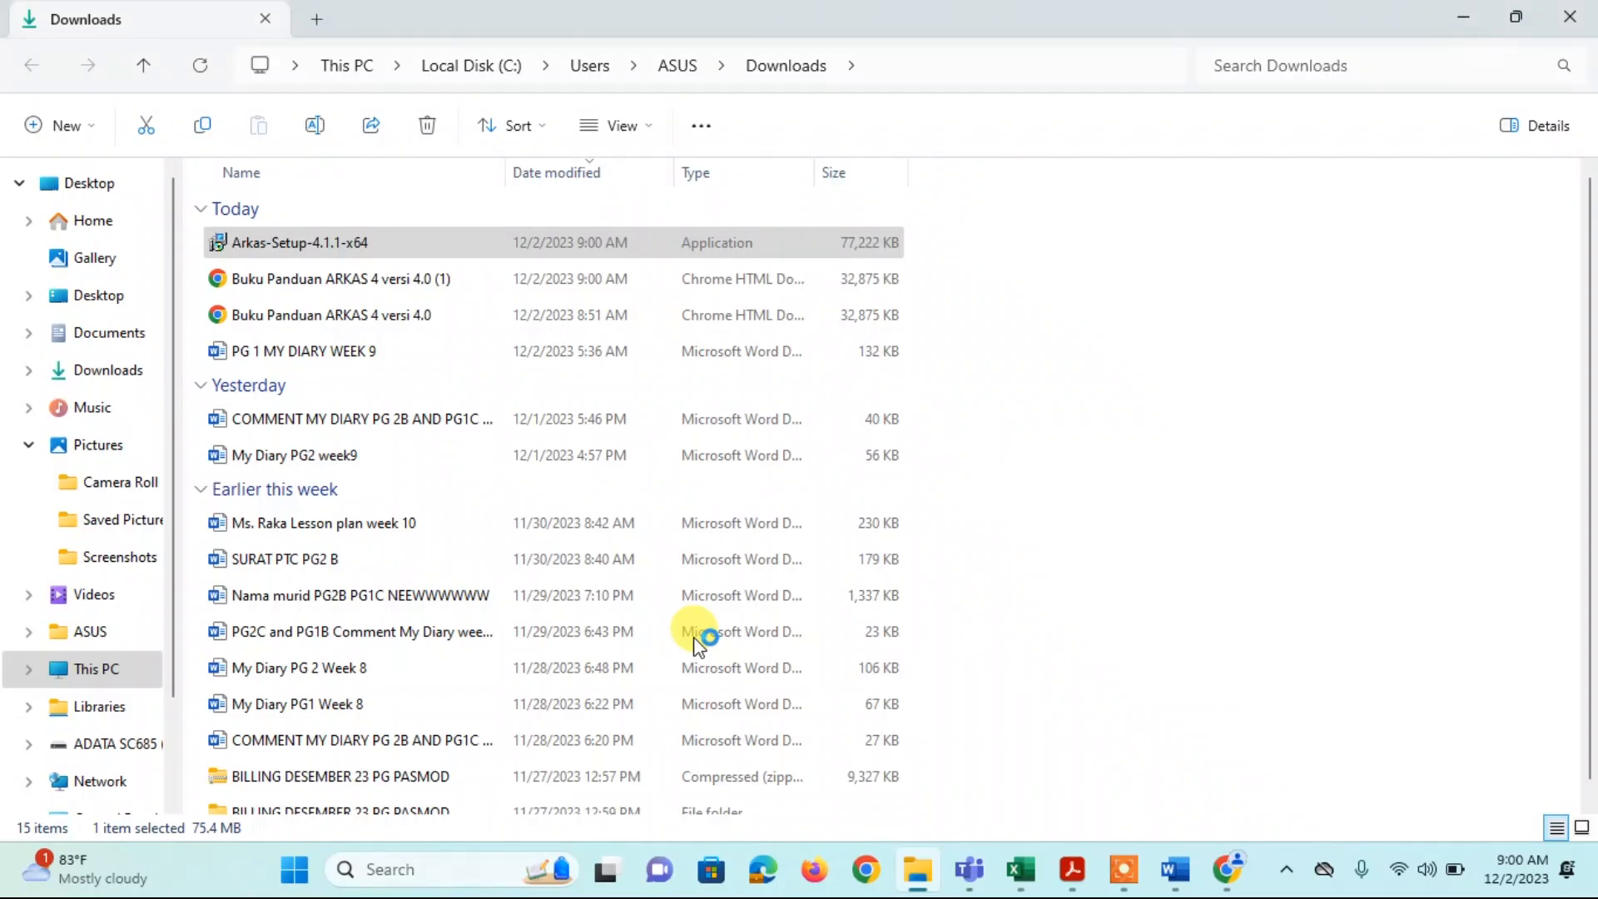
{"action": "left_click", "coordinate": [857, 516]}
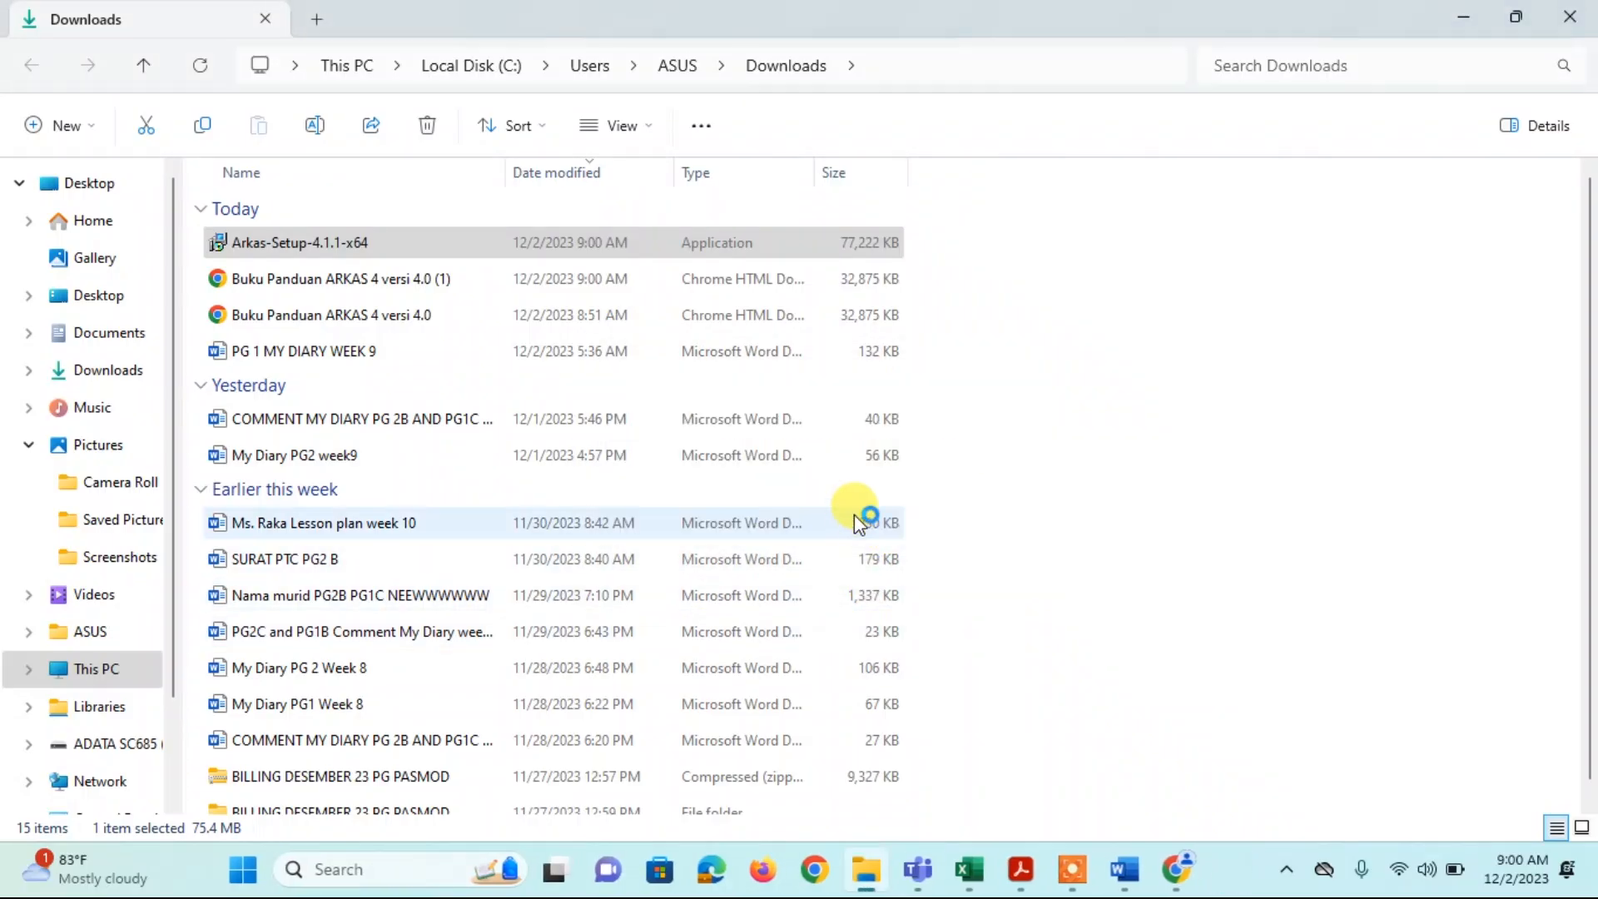
{"action": "left_click", "coordinate": [522, 589]}
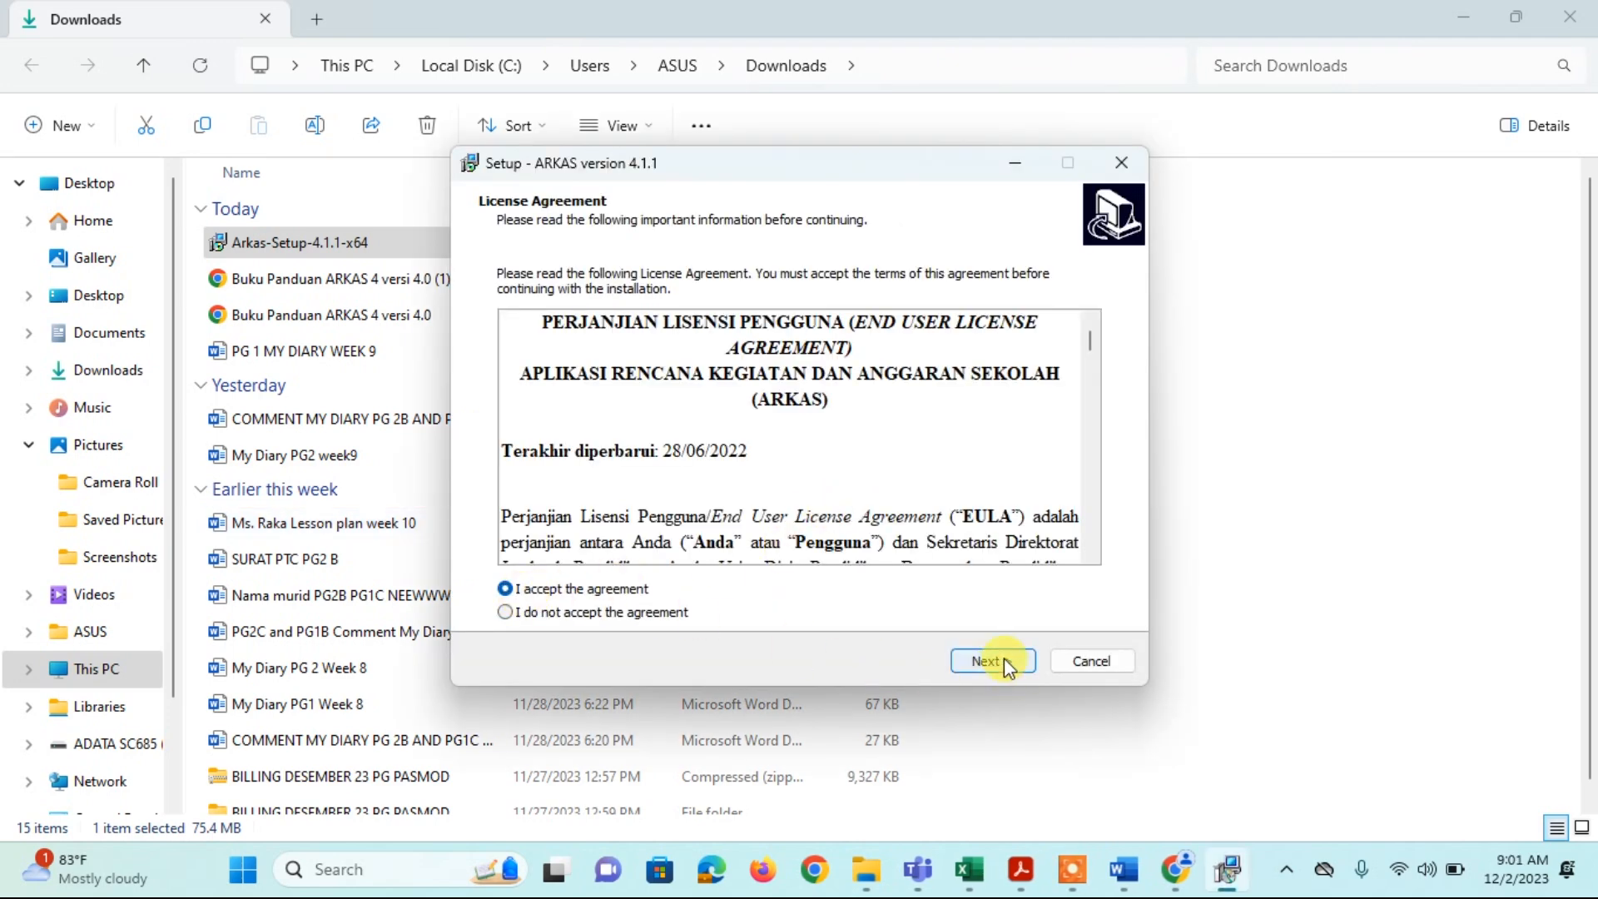
Step: Install ARKAS 4.1.1 with a desktop shortcut while checking the guide's system requirements page
{"action": "left_click", "coordinate": [999, 661]}
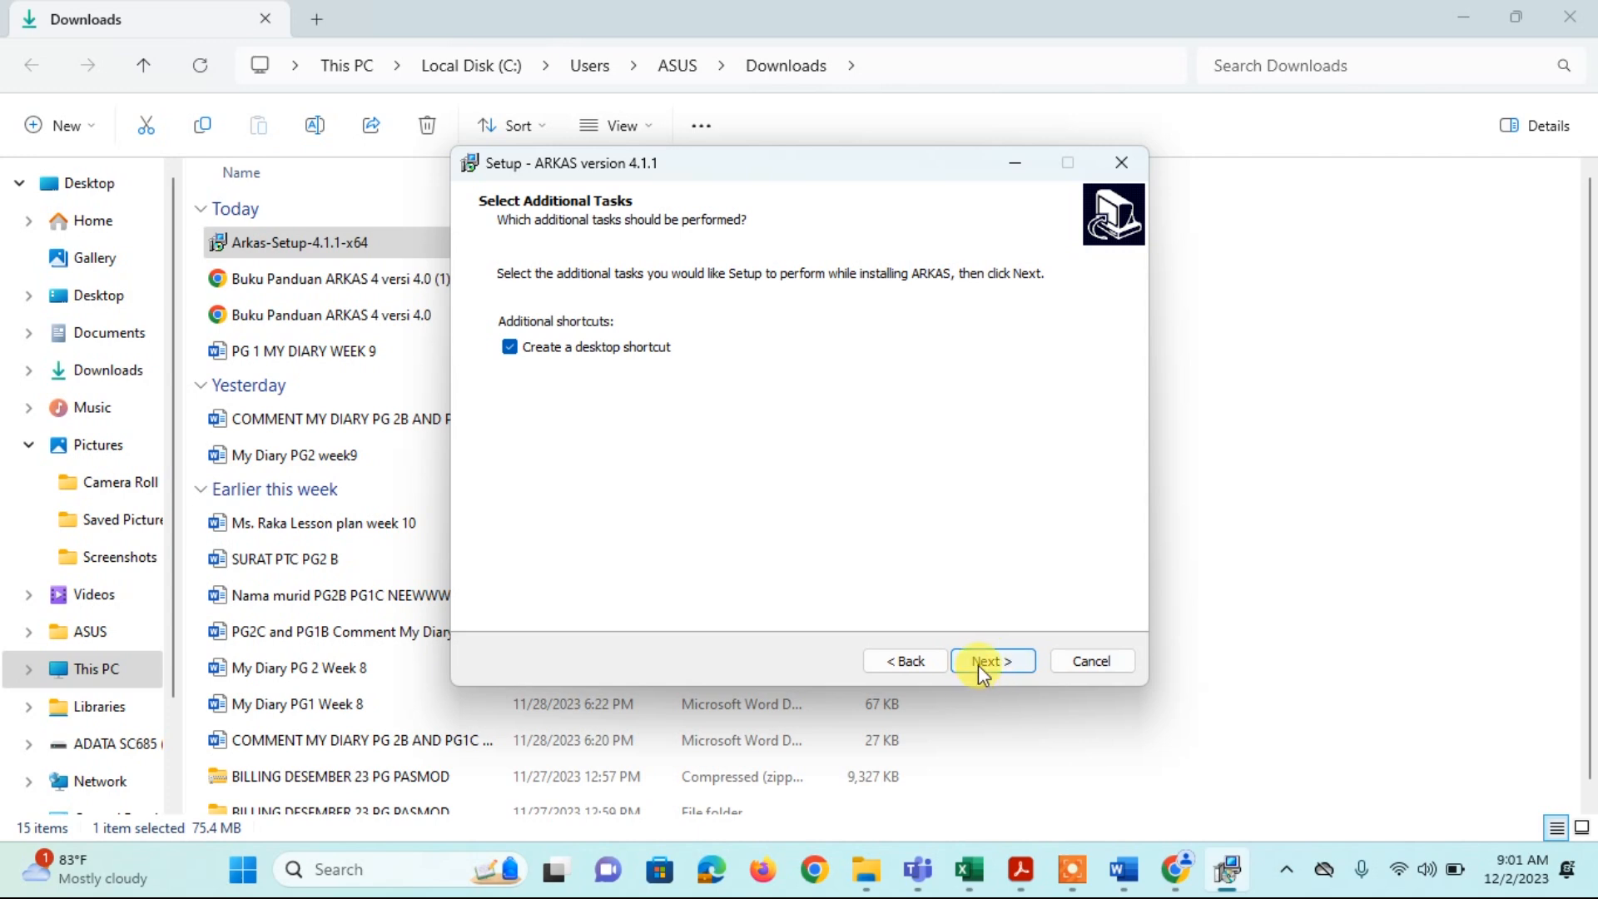
{"action": "left_click", "coordinate": [979, 665]}
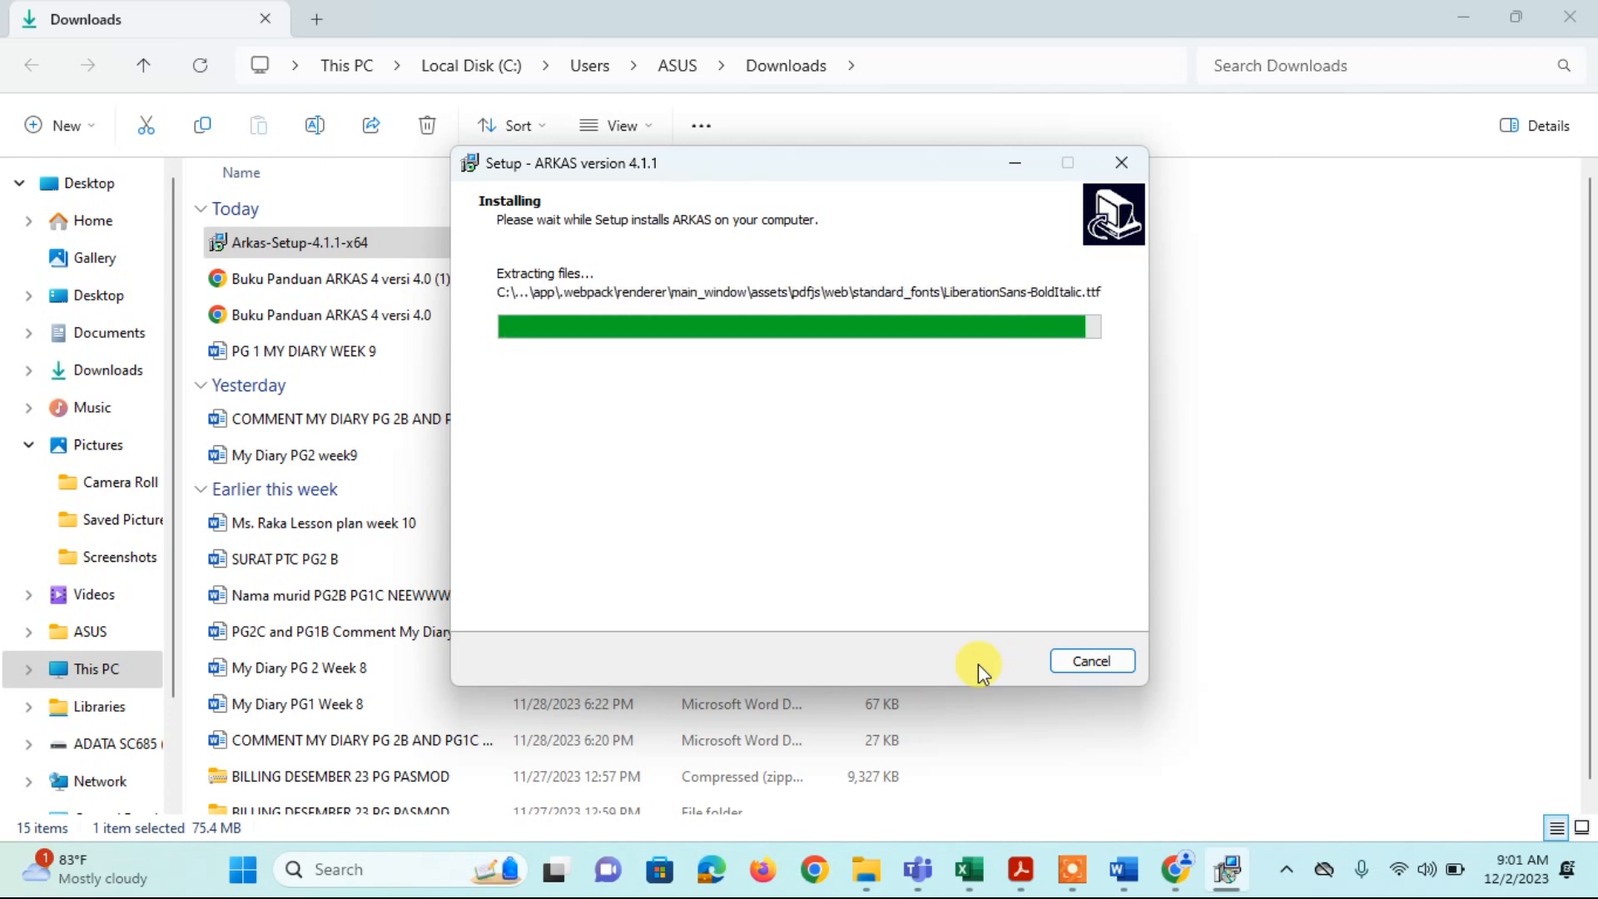
{"action": "left_click", "coordinate": [1022, 879]}
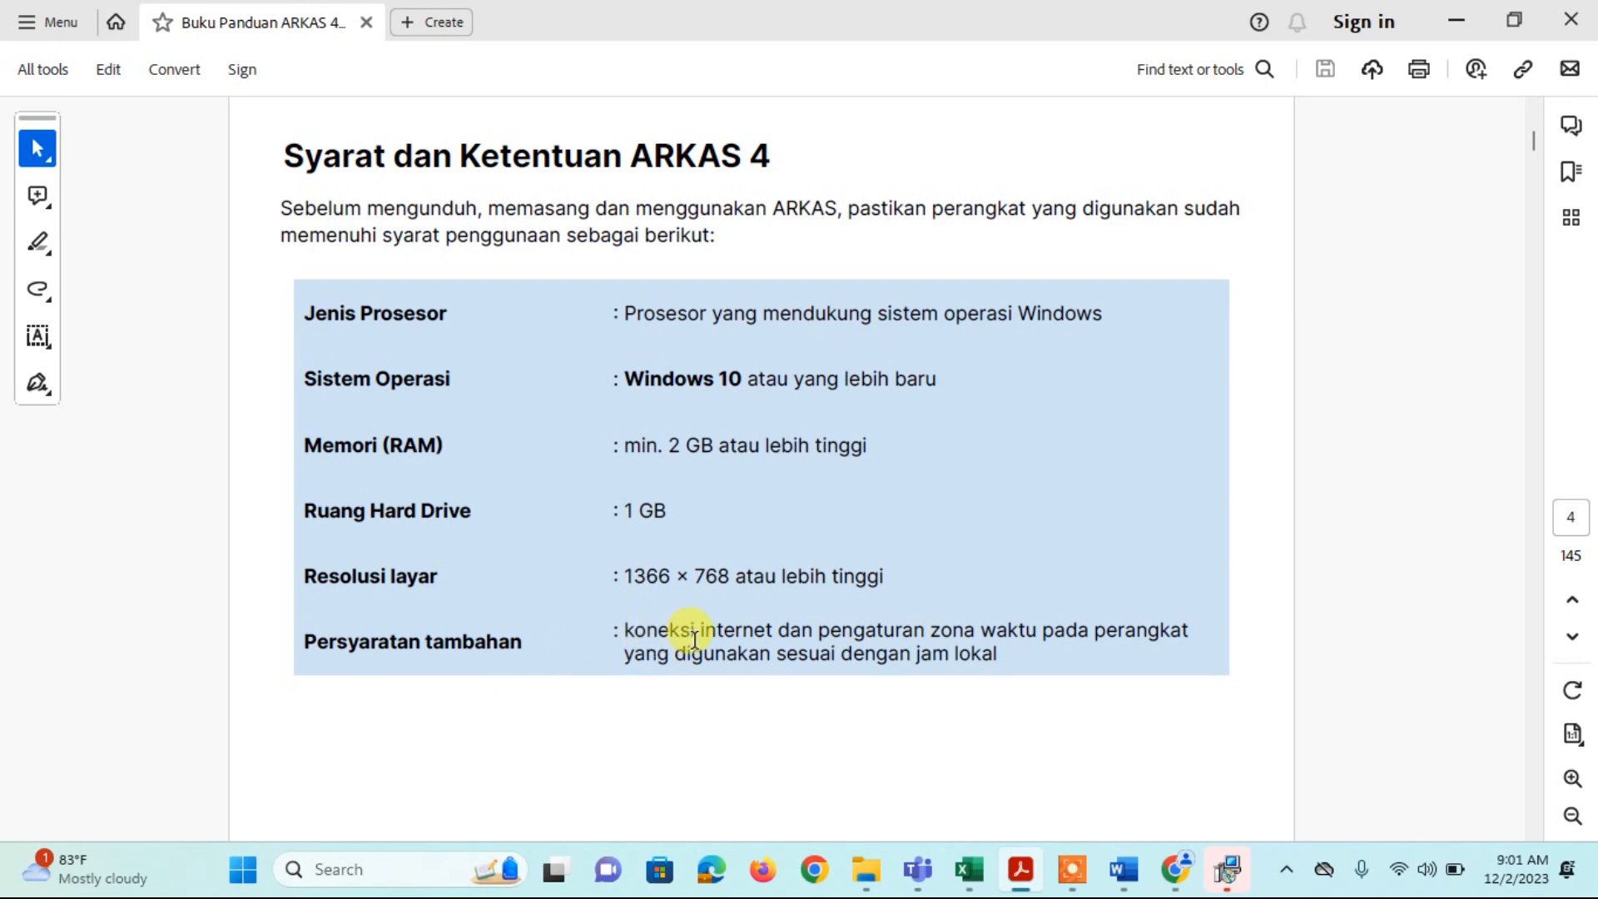
Step: Finish setup with Launch ARKAS ticked, then minimize the PDF guide, Downloads folder and Chrome
{"action": "left_click", "coordinate": [1233, 884]}
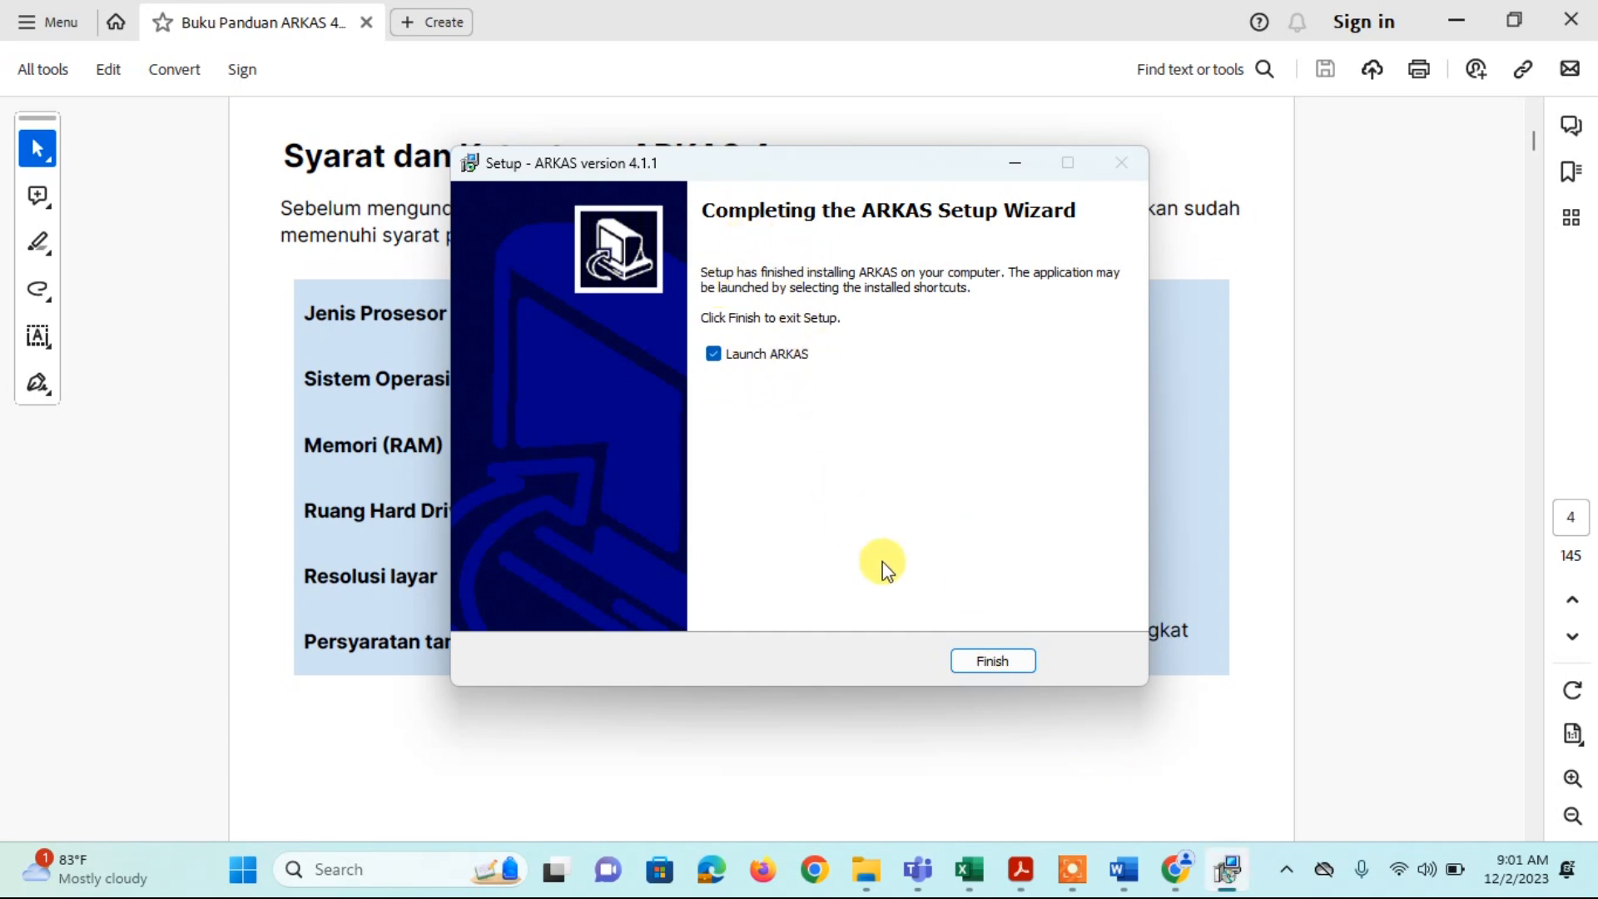
{"action": "left_click", "coordinate": [994, 662]}
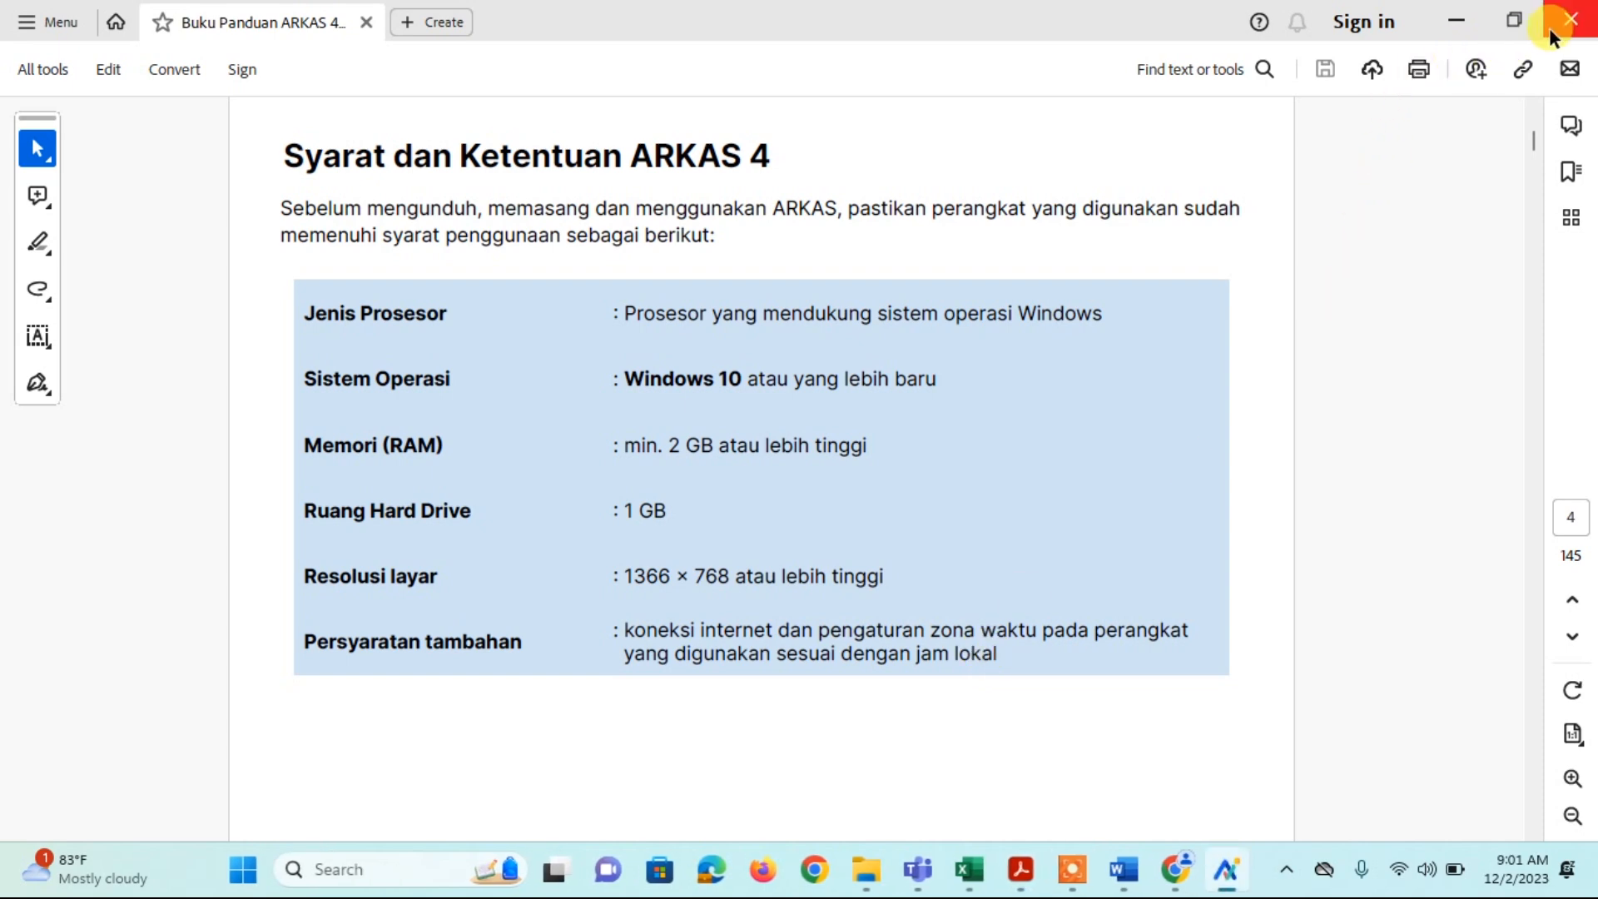
{"action": "left_click", "coordinate": [1461, 18]}
{"action": "left_click", "coordinate": [1456, 26]}
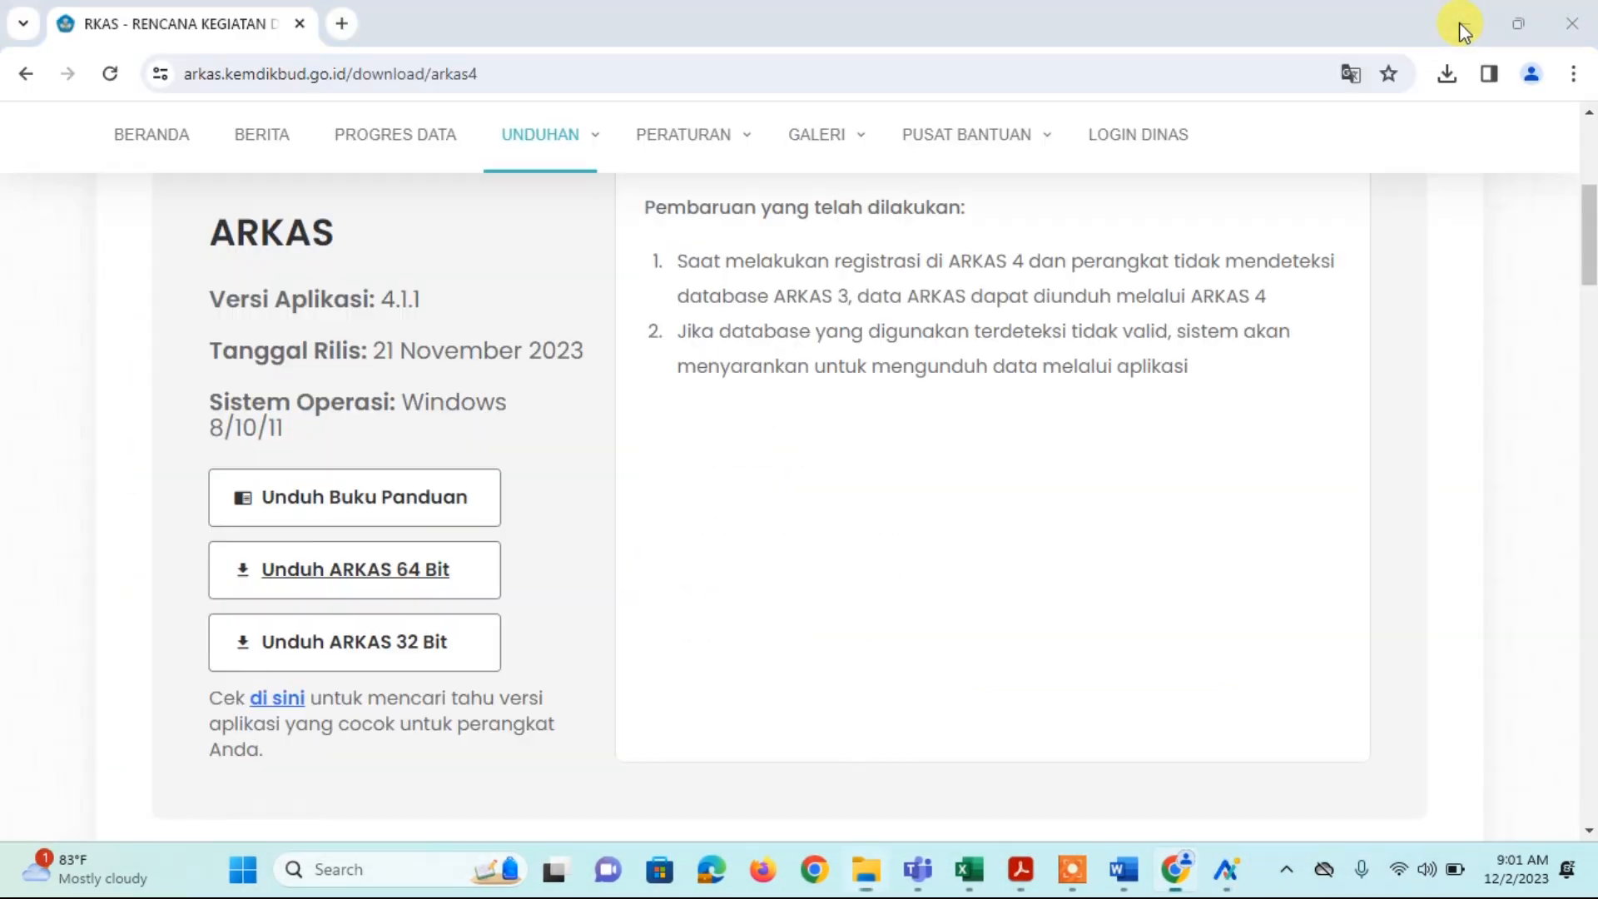
{"action": "left_click", "coordinate": [1460, 22]}
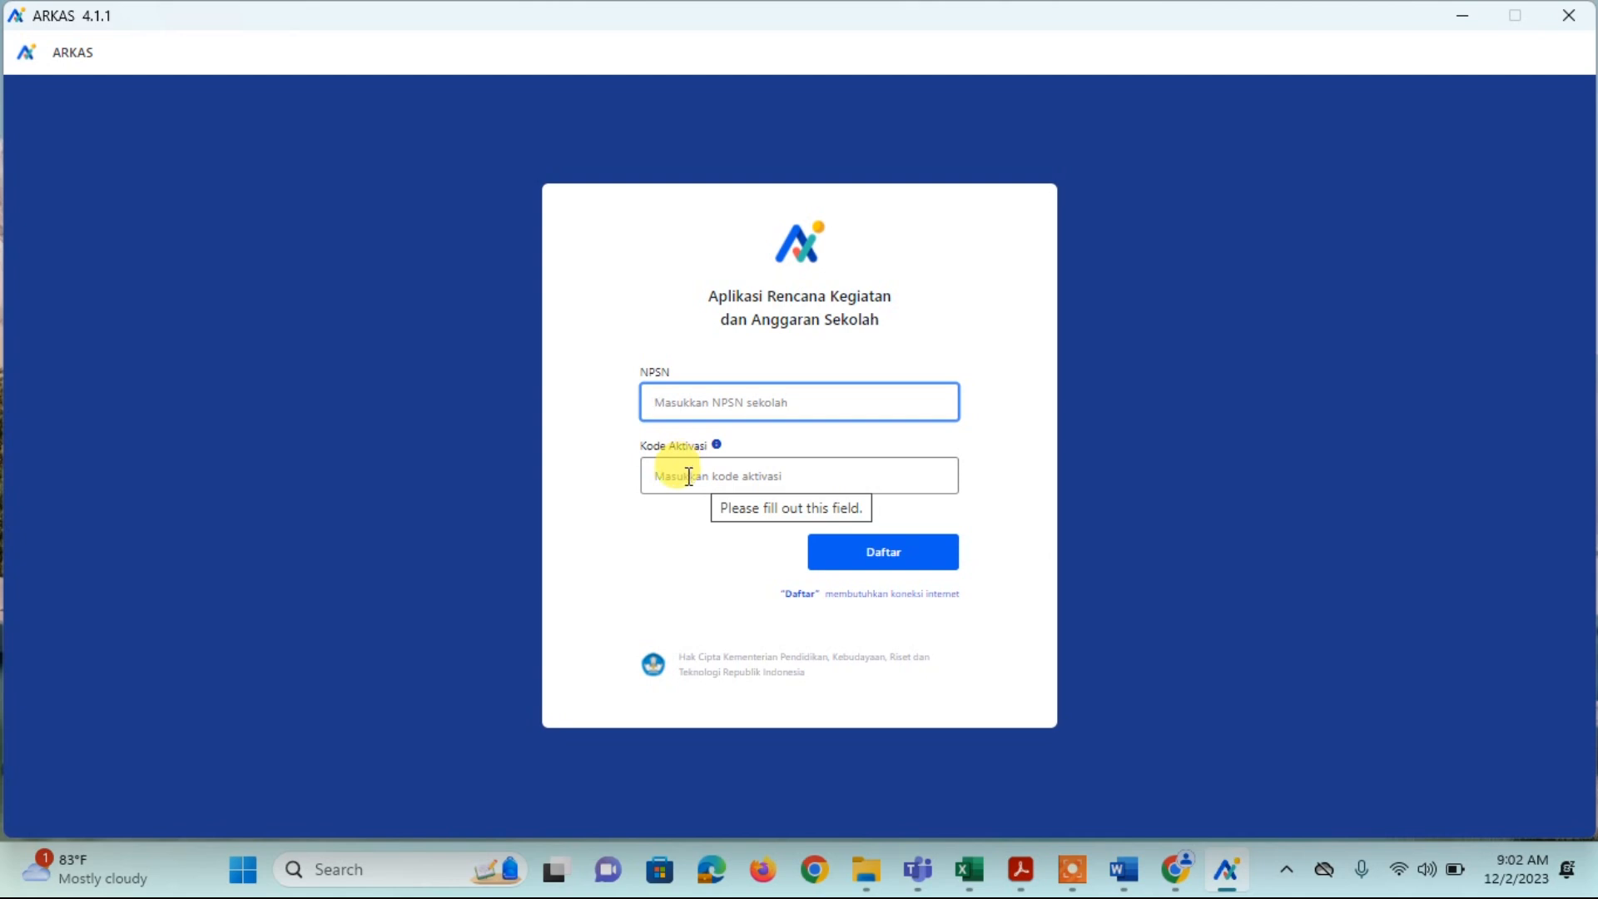
Step: Select the Kode Aktivasi field on the ARKAS registration form
{"action": "left_click", "coordinate": [688, 476]}
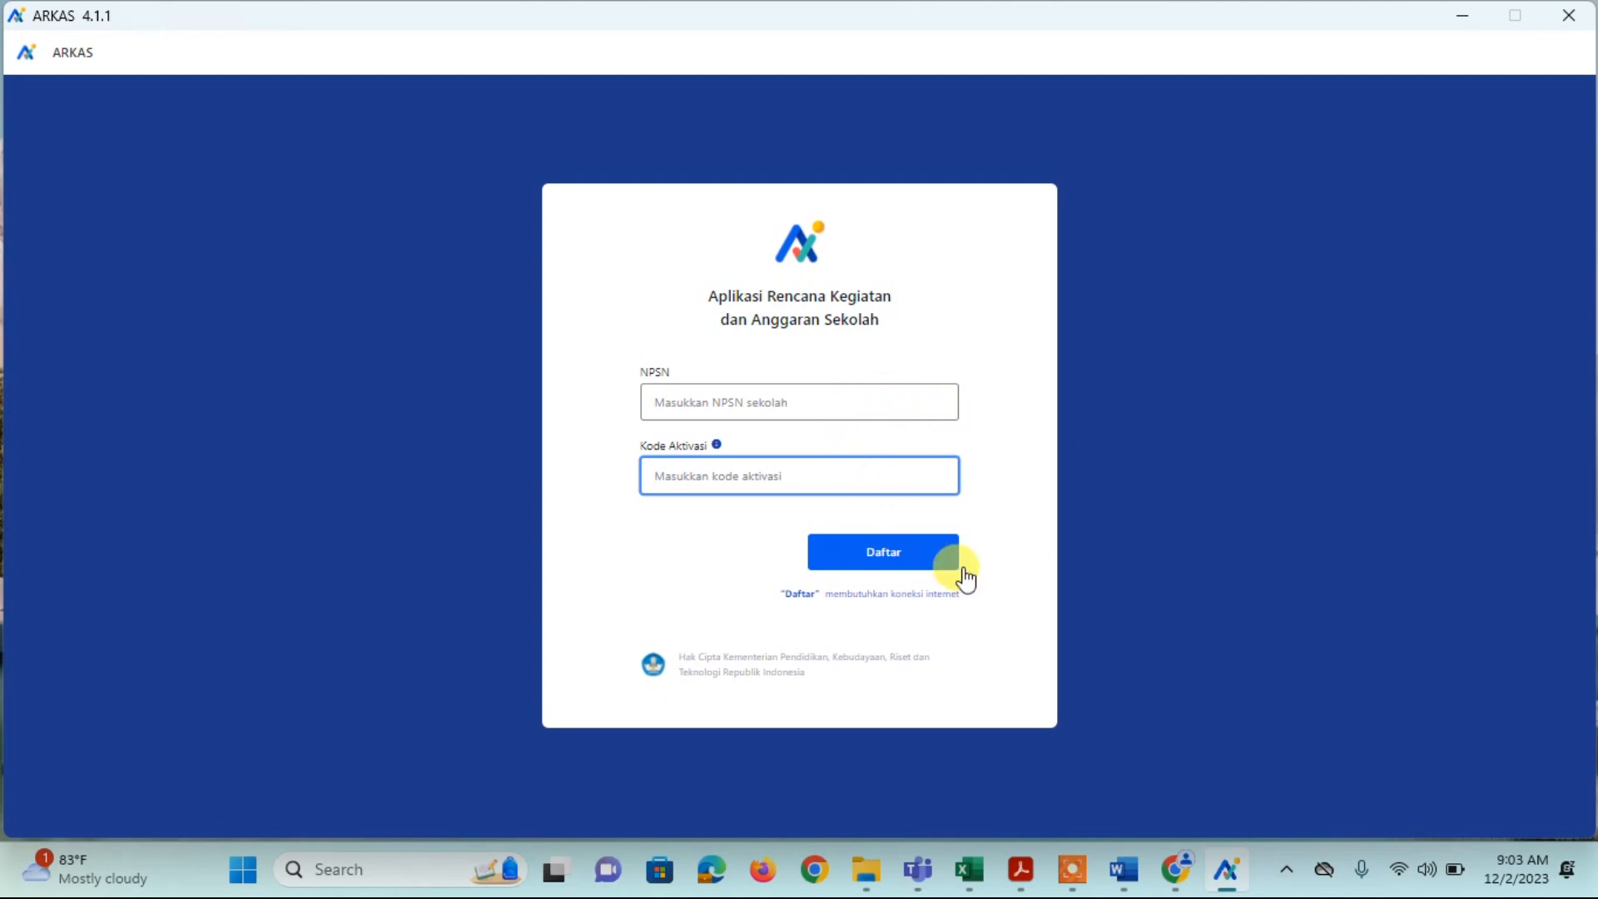
Step: Enter the school's NPSN and activation code and submit them with Daftar
{"action": "mouse_move", "coordinate": [1124, 866]}
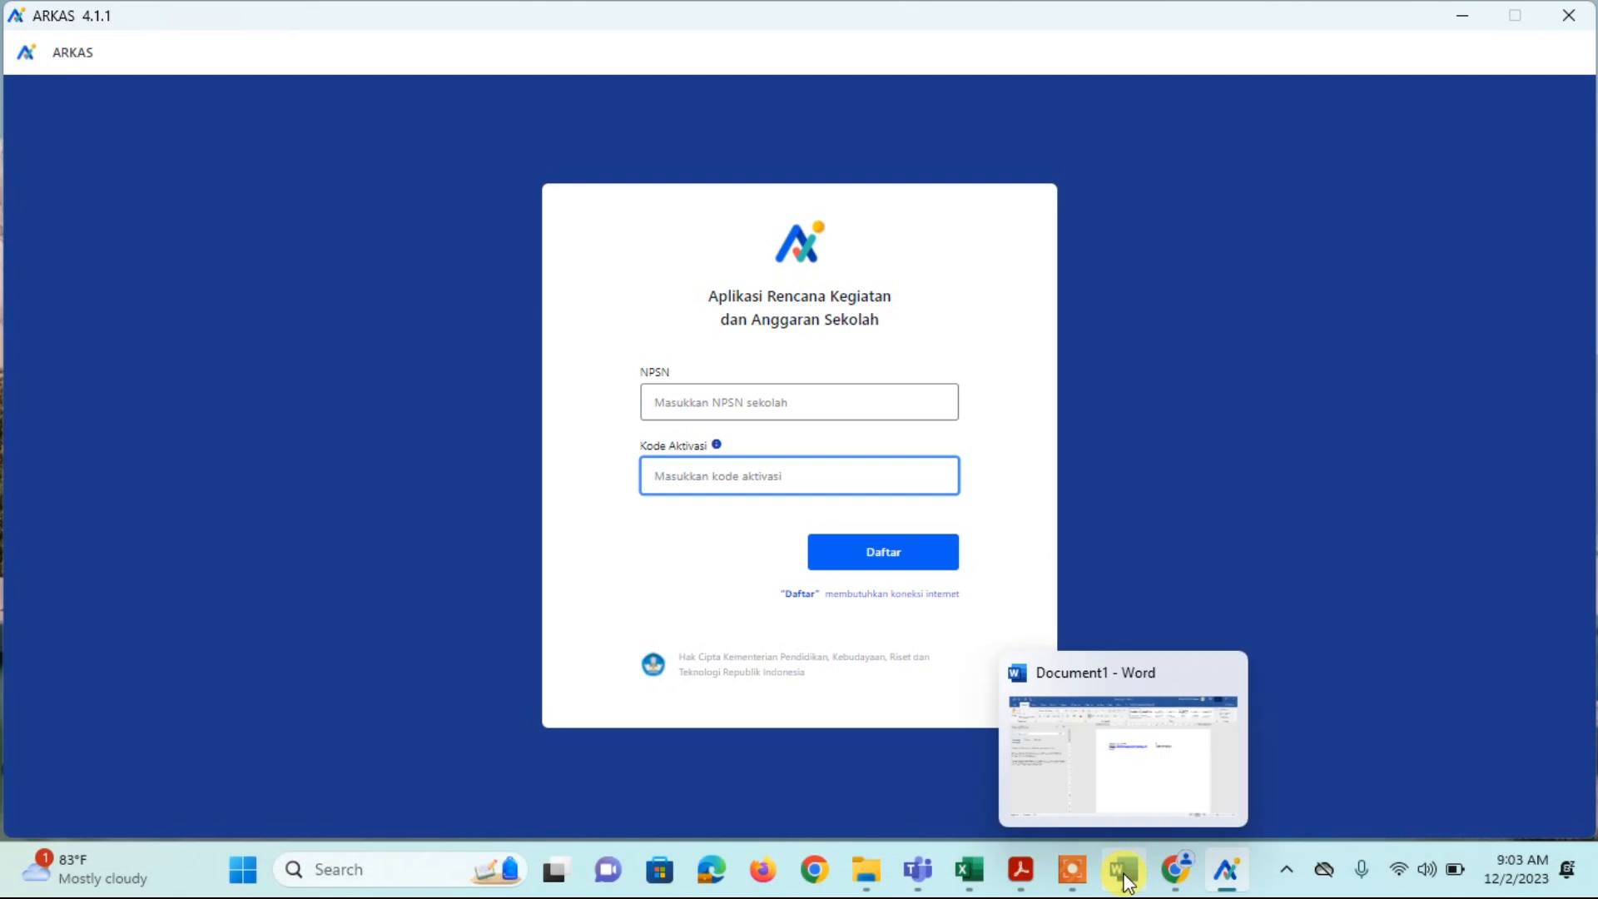
{"action": "left_click", "coordinate": [1149, 724]}
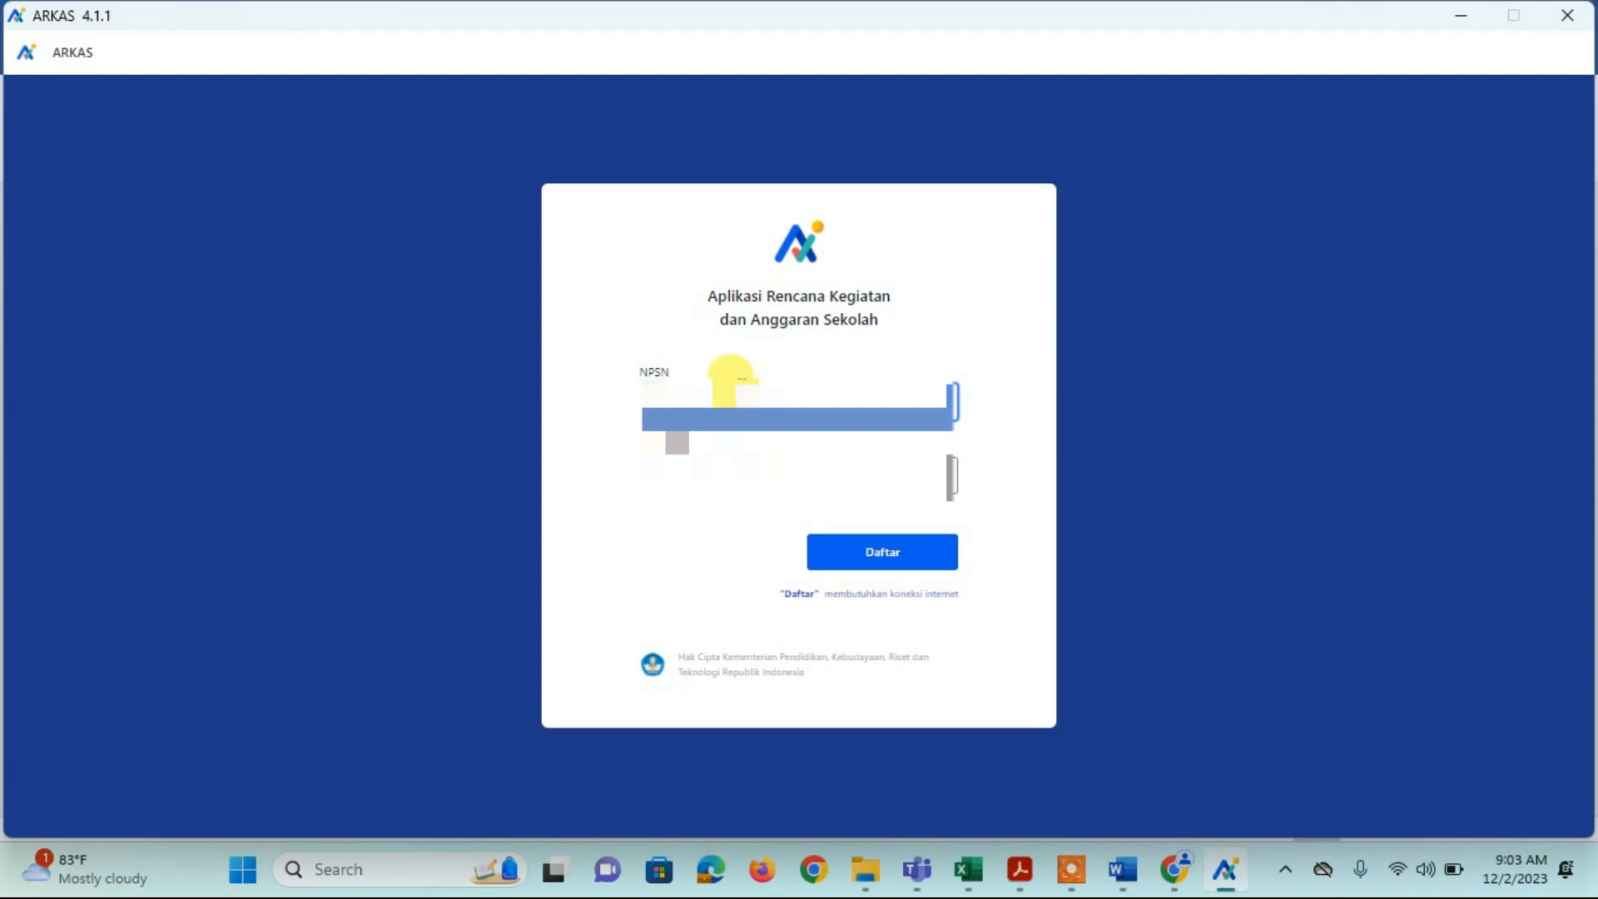
{"action": "left_click", "coordinate": [747, 493]}
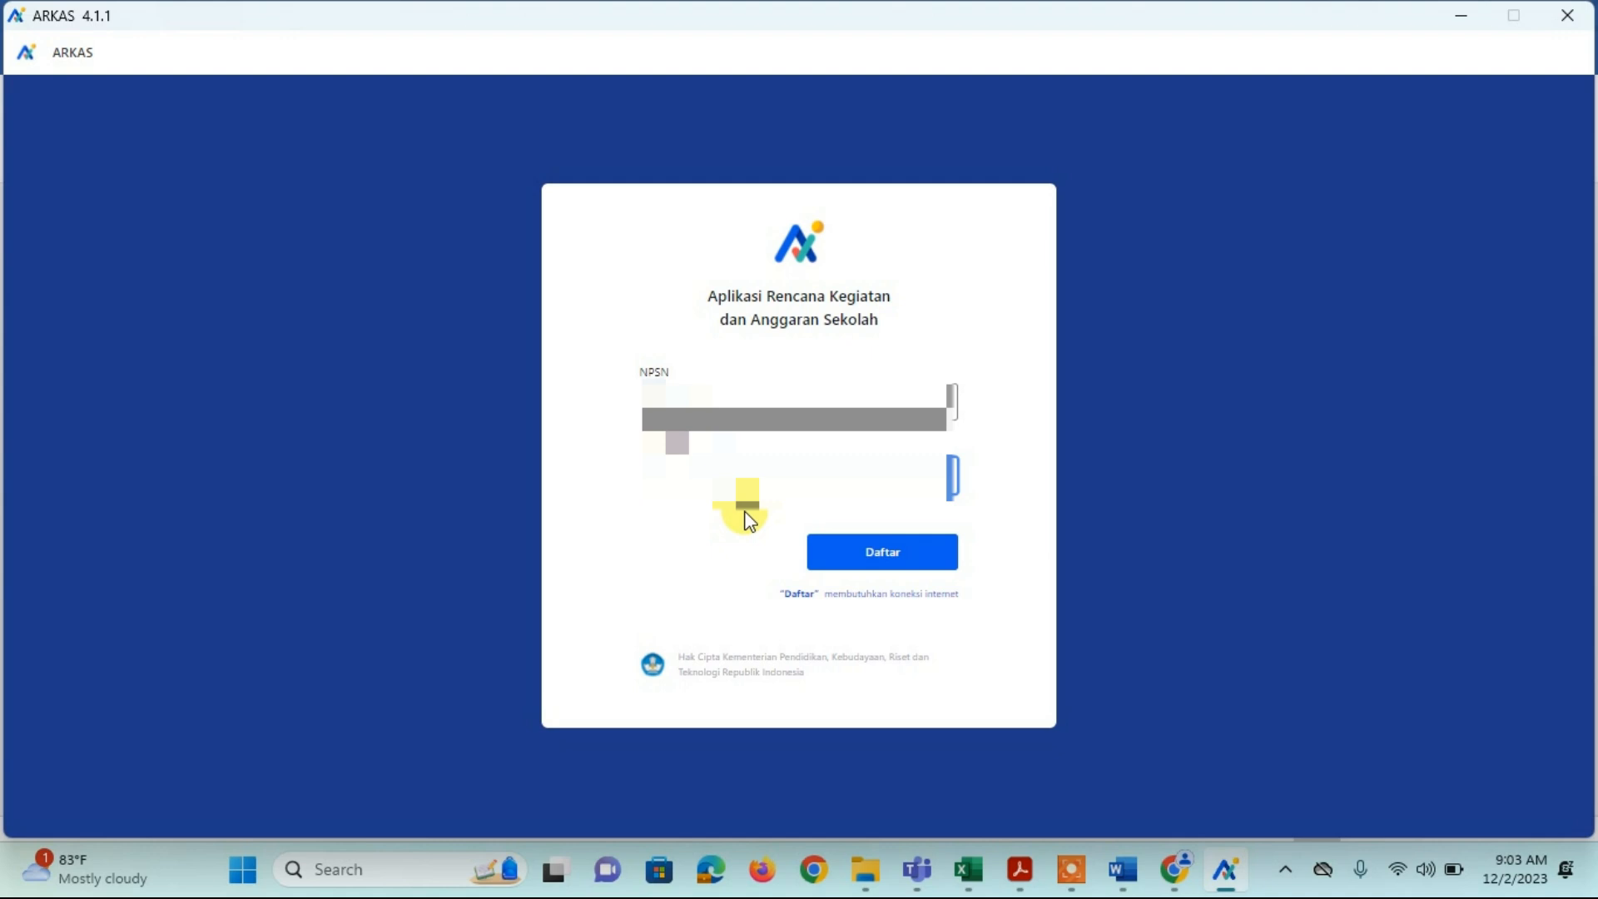
{"action": "left_click", "coordinate": [861, 557]}
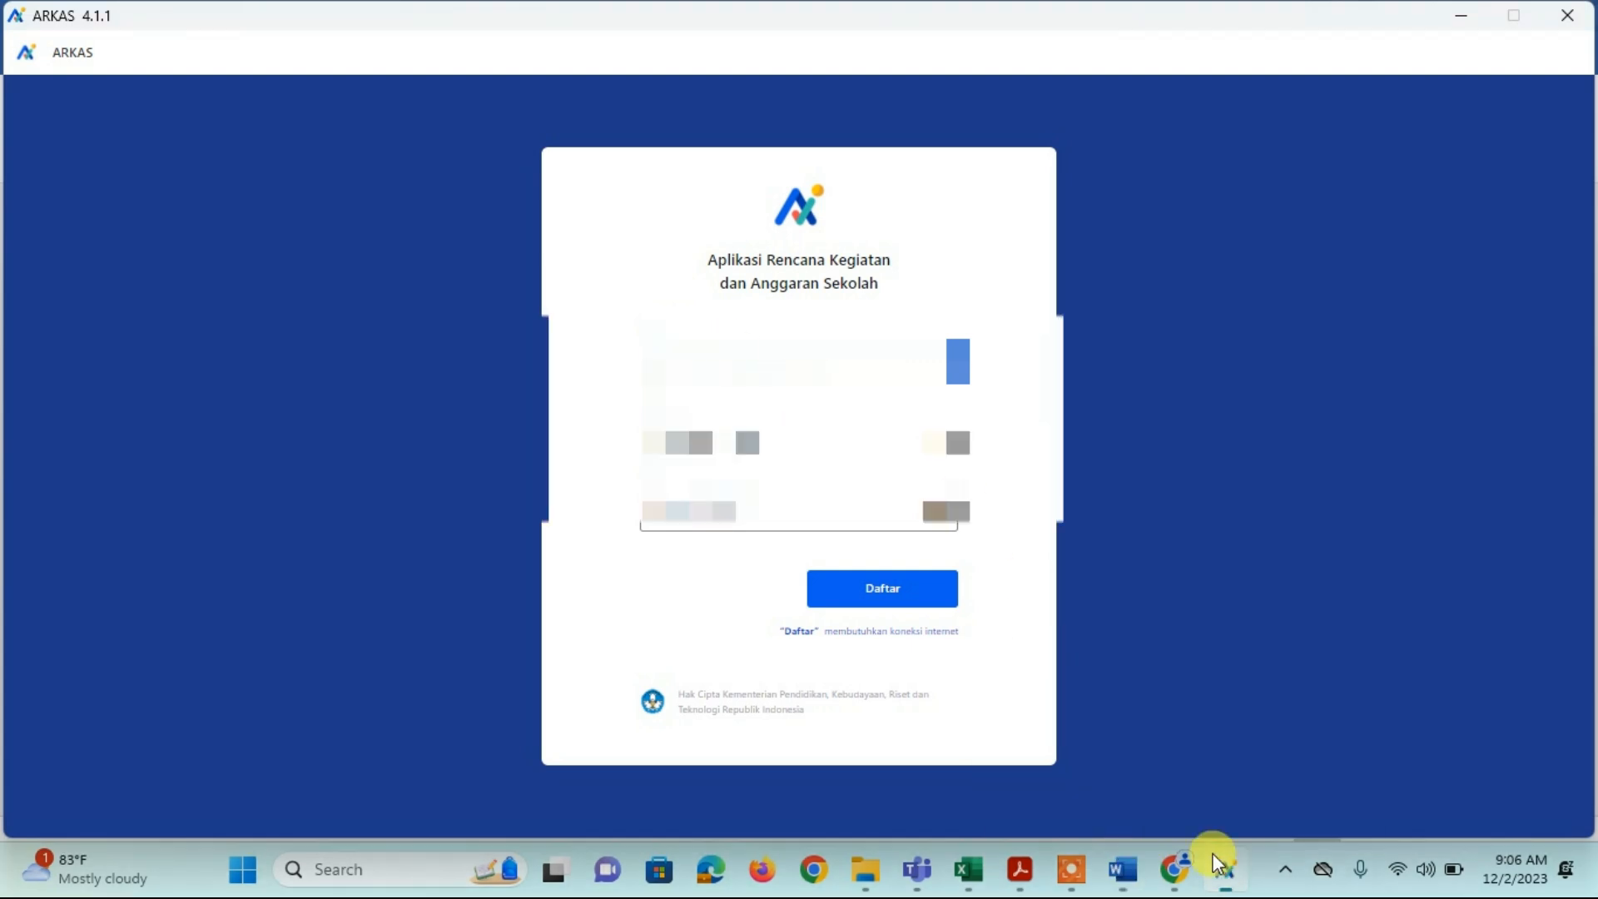
Step: Fill in the account email, password and password confirmation, then submit with Daftar
{"action": "left_click", "coordinate": [759, 431]}
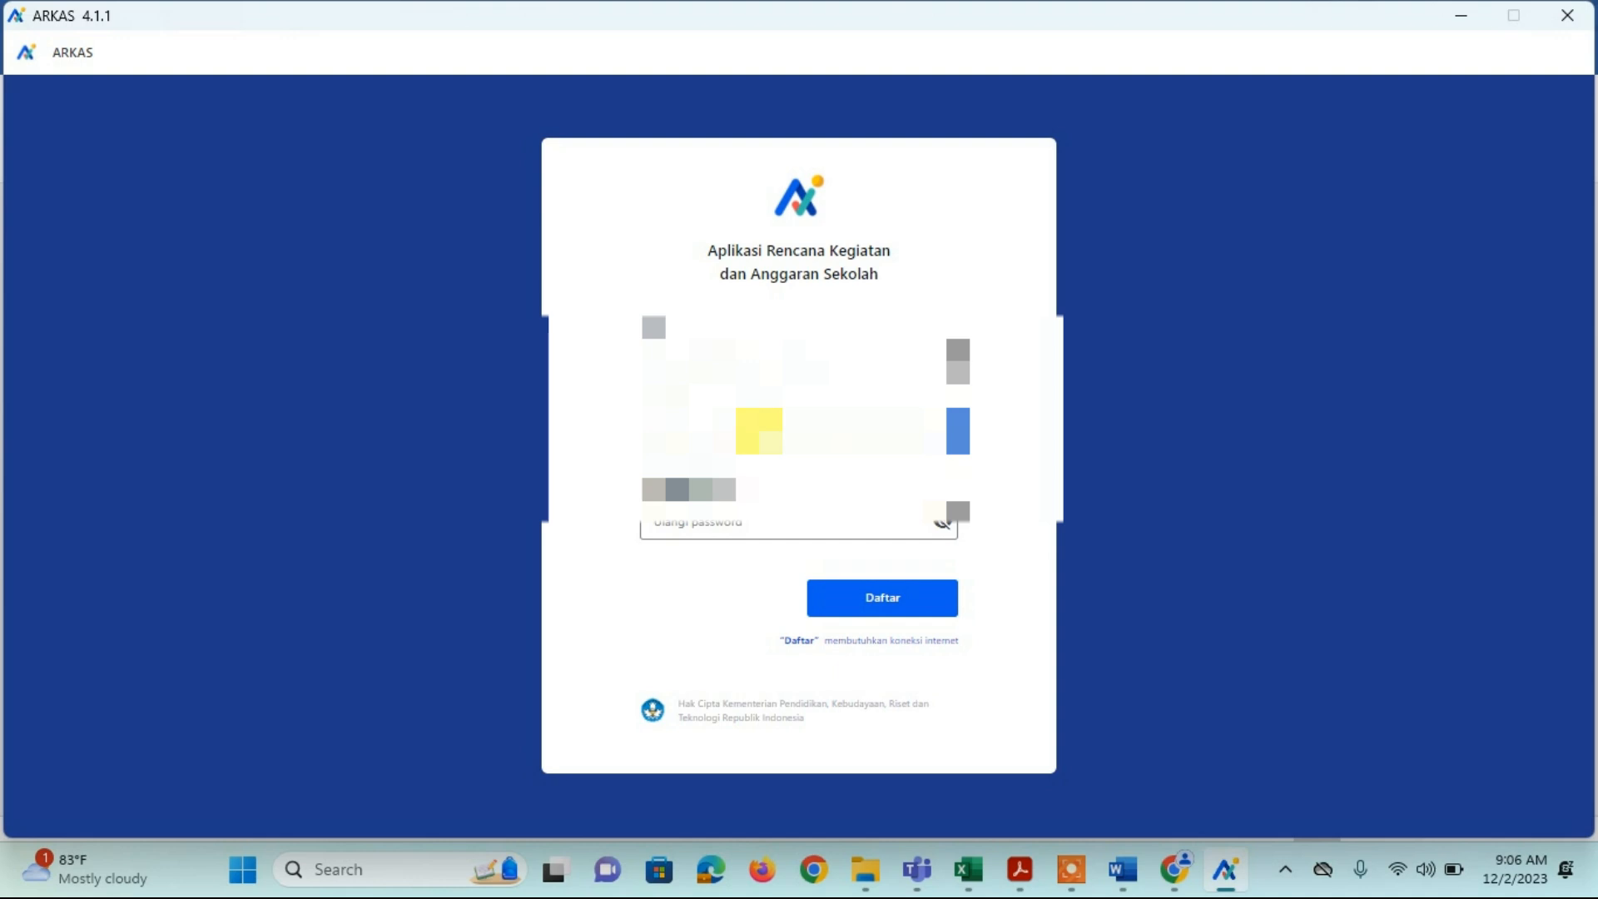
{"action": "left_click", "coordinate": [698, 524]}
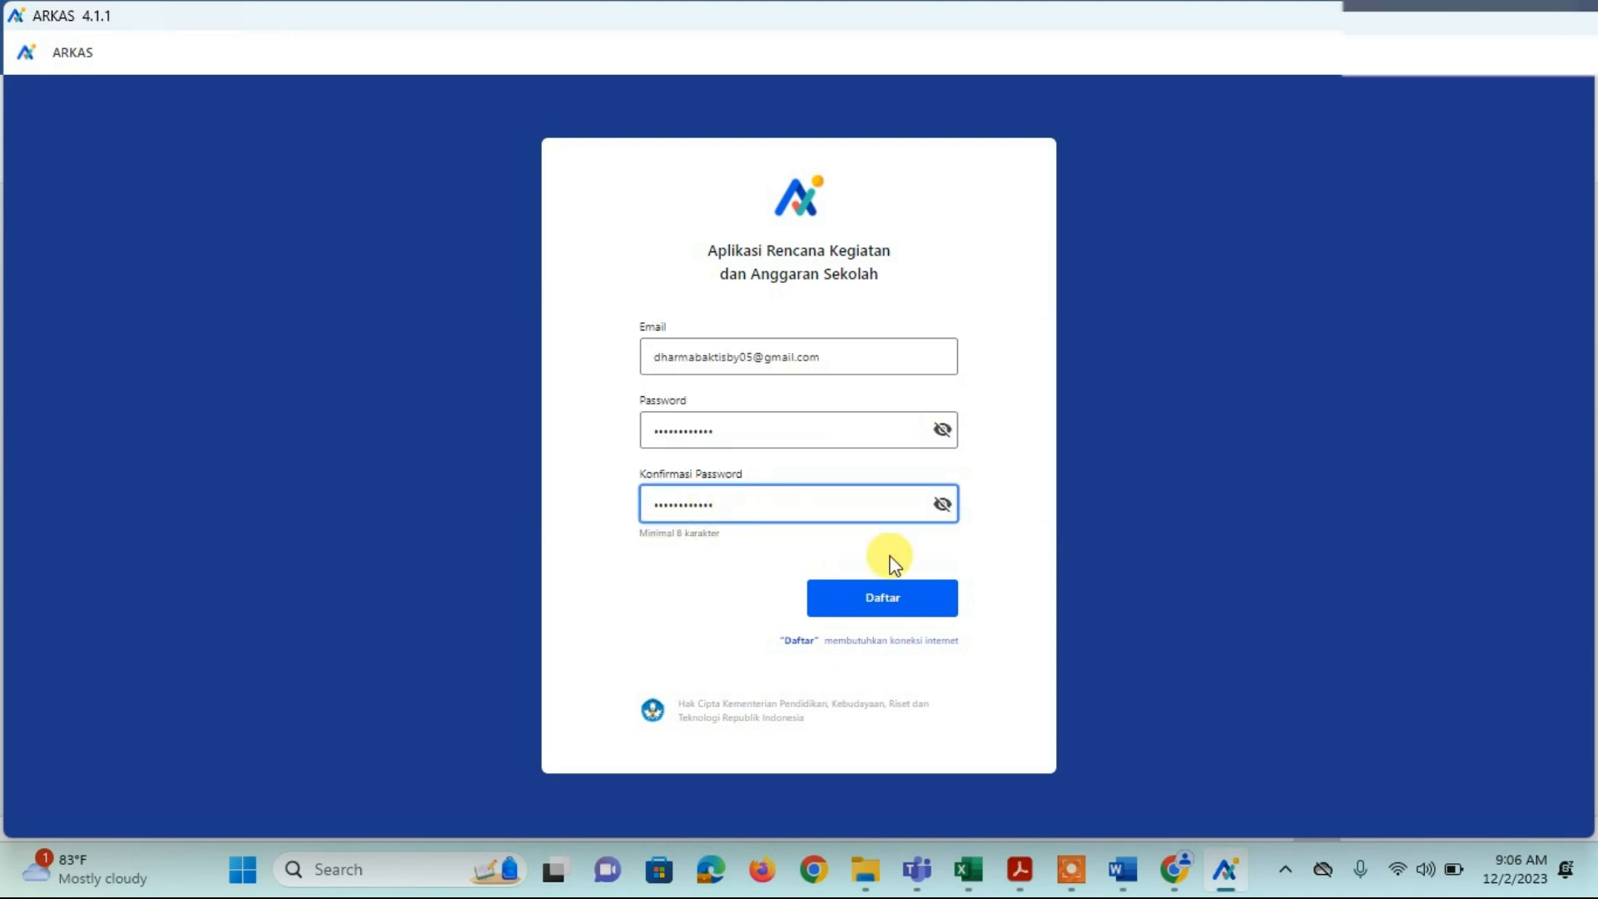
{"action": "left_click", "coordinate": [878, 601]}
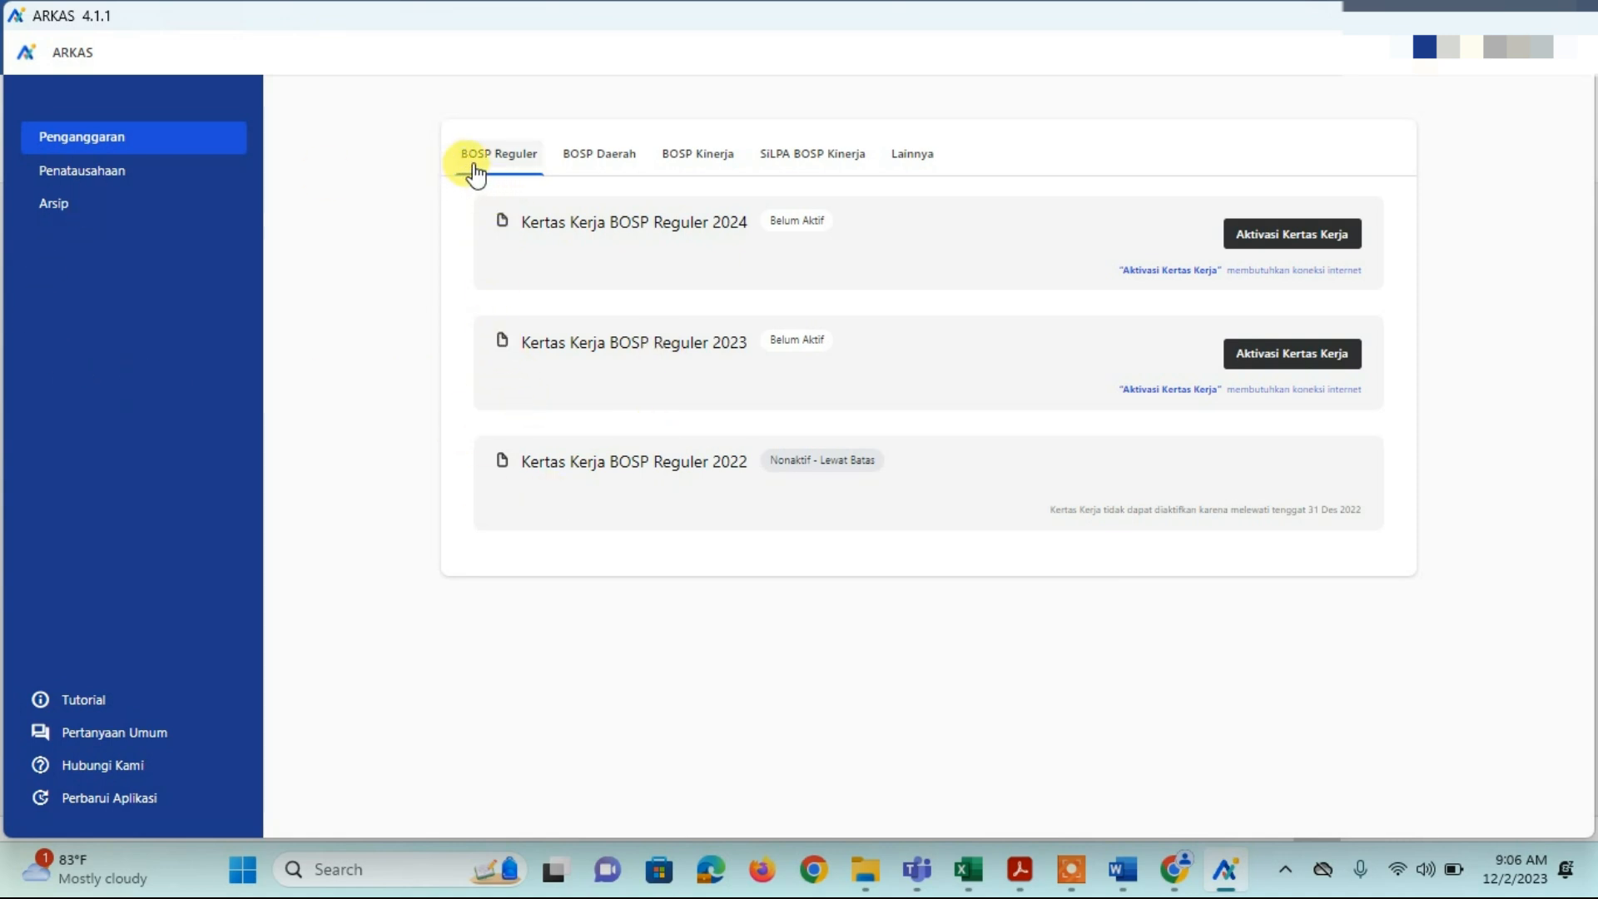
Step: Browse the BOSP Daerah, Kinerja and SiLPA tabs and the Perbarui Aplikasi page, then return to BOSP Reguler
{"action": "left_click", "coordinate": [584, 167]}
{"action": "left_click", "coordinate": [701, 164]}
{"action": "left_click", "coordinate": [795, 160]}
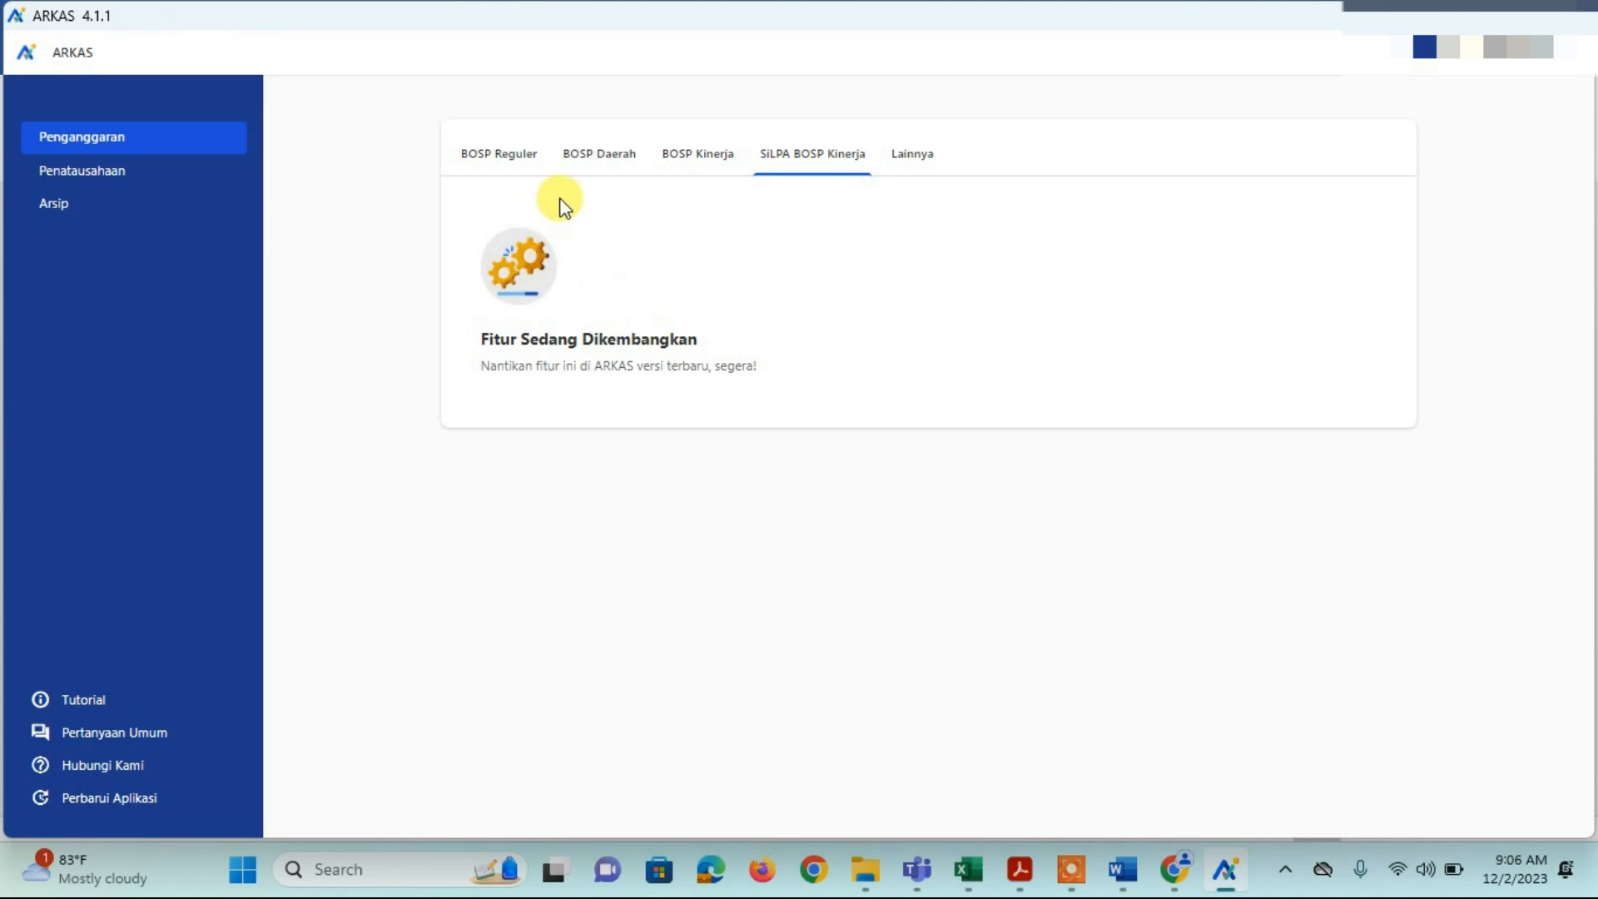
{"action": "left_click", "coordinate": [481, 163]}
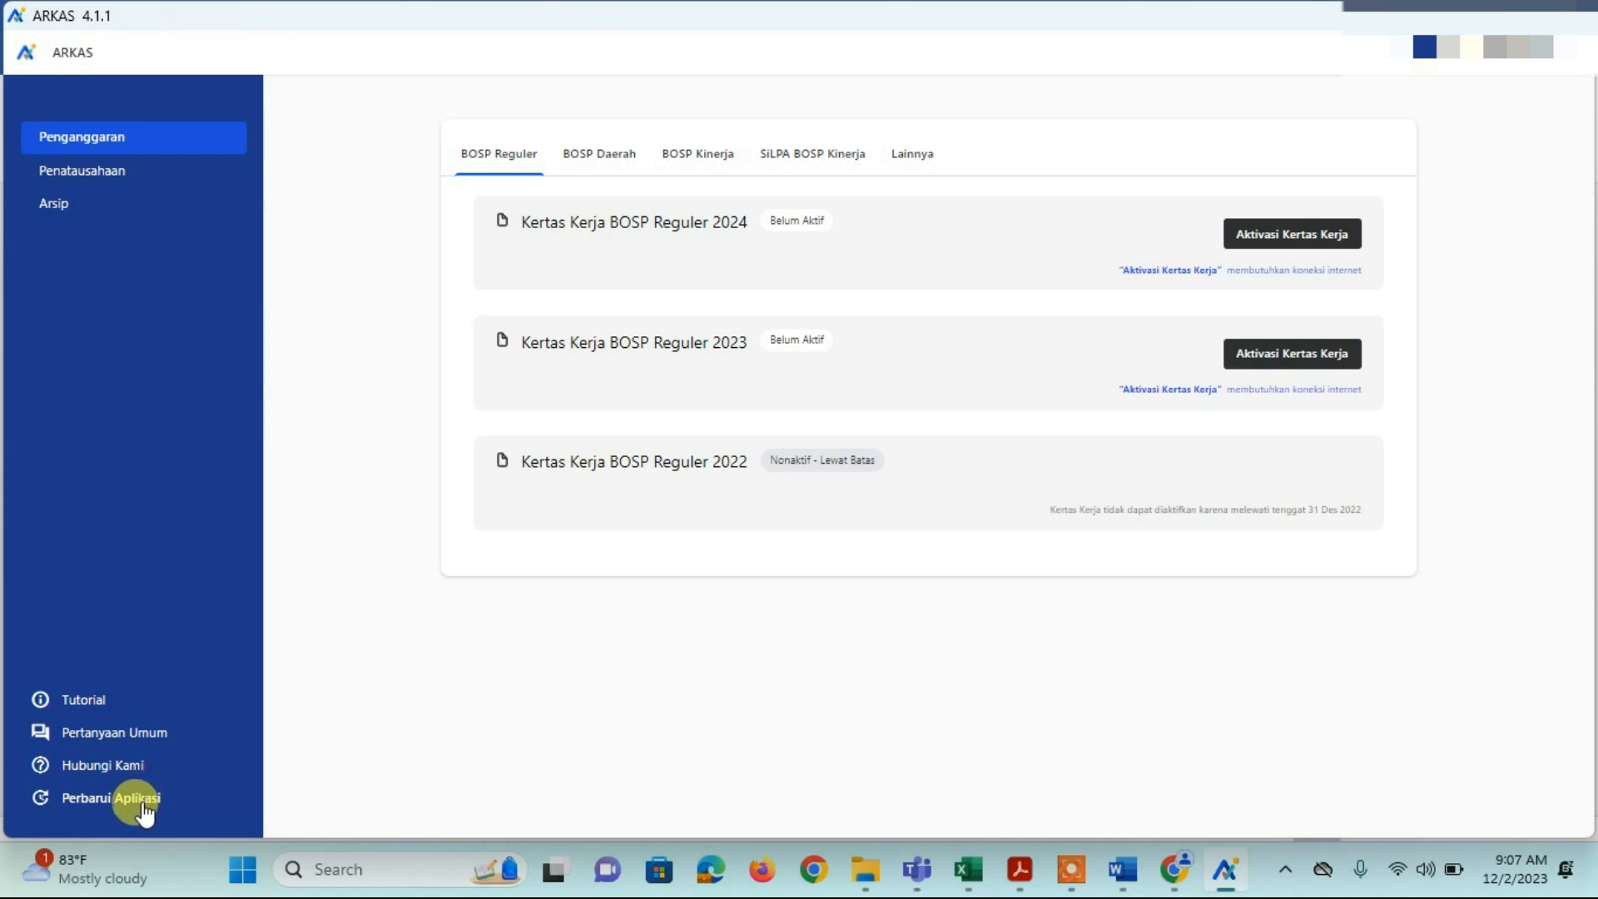
{"action": "left_click", "coordinate": [140, 801]}
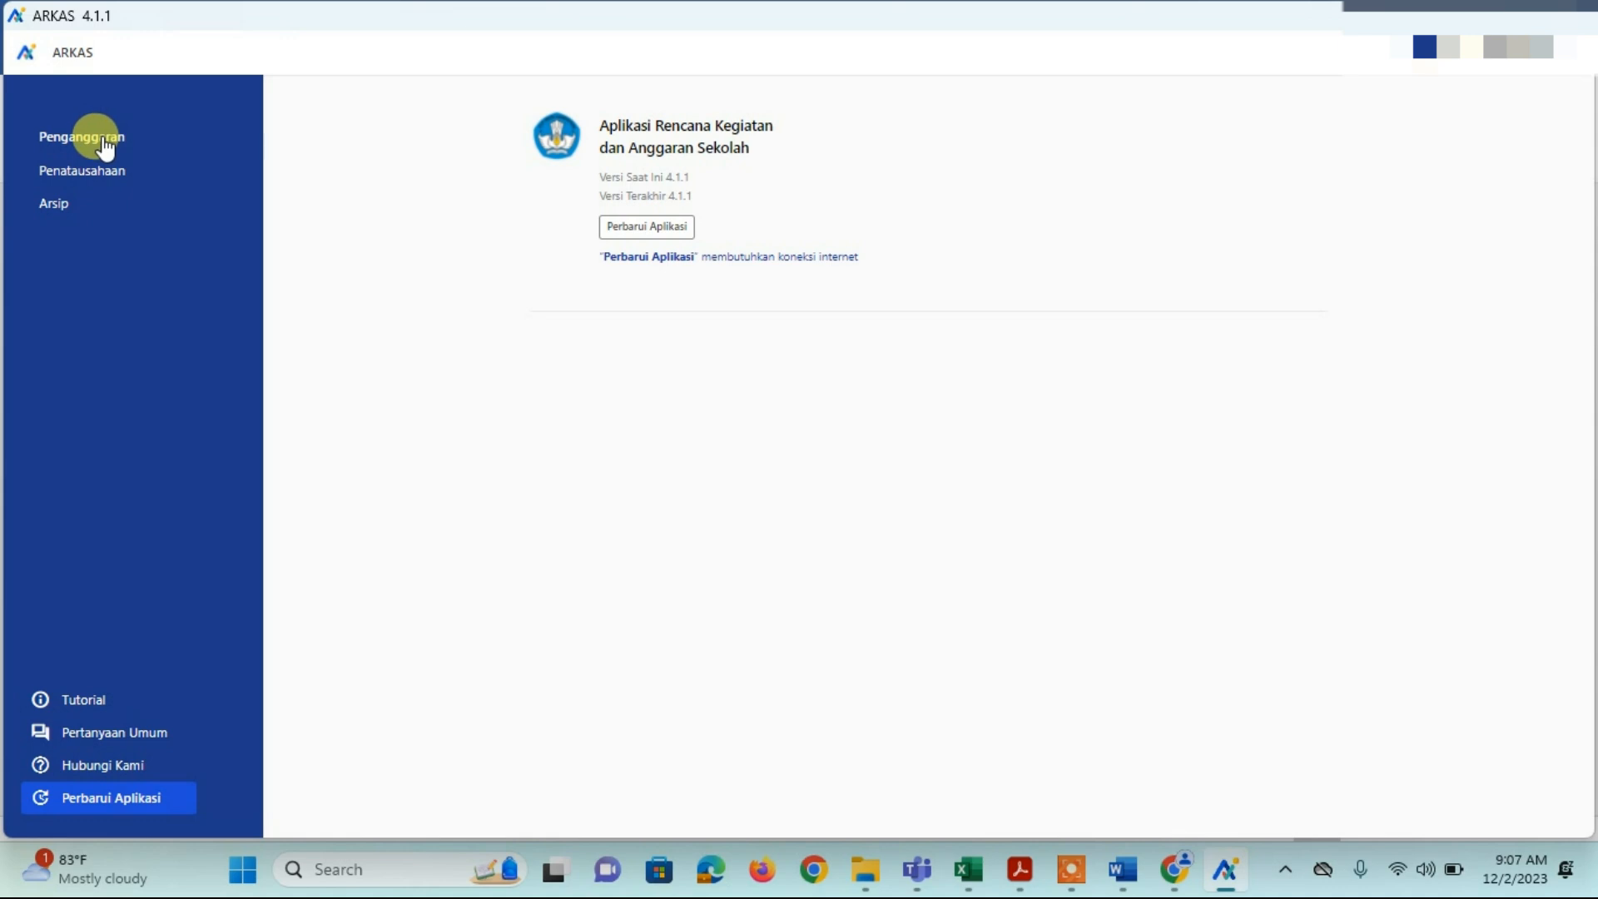
{"action": "left_click", "coordinate": [105, 148]}
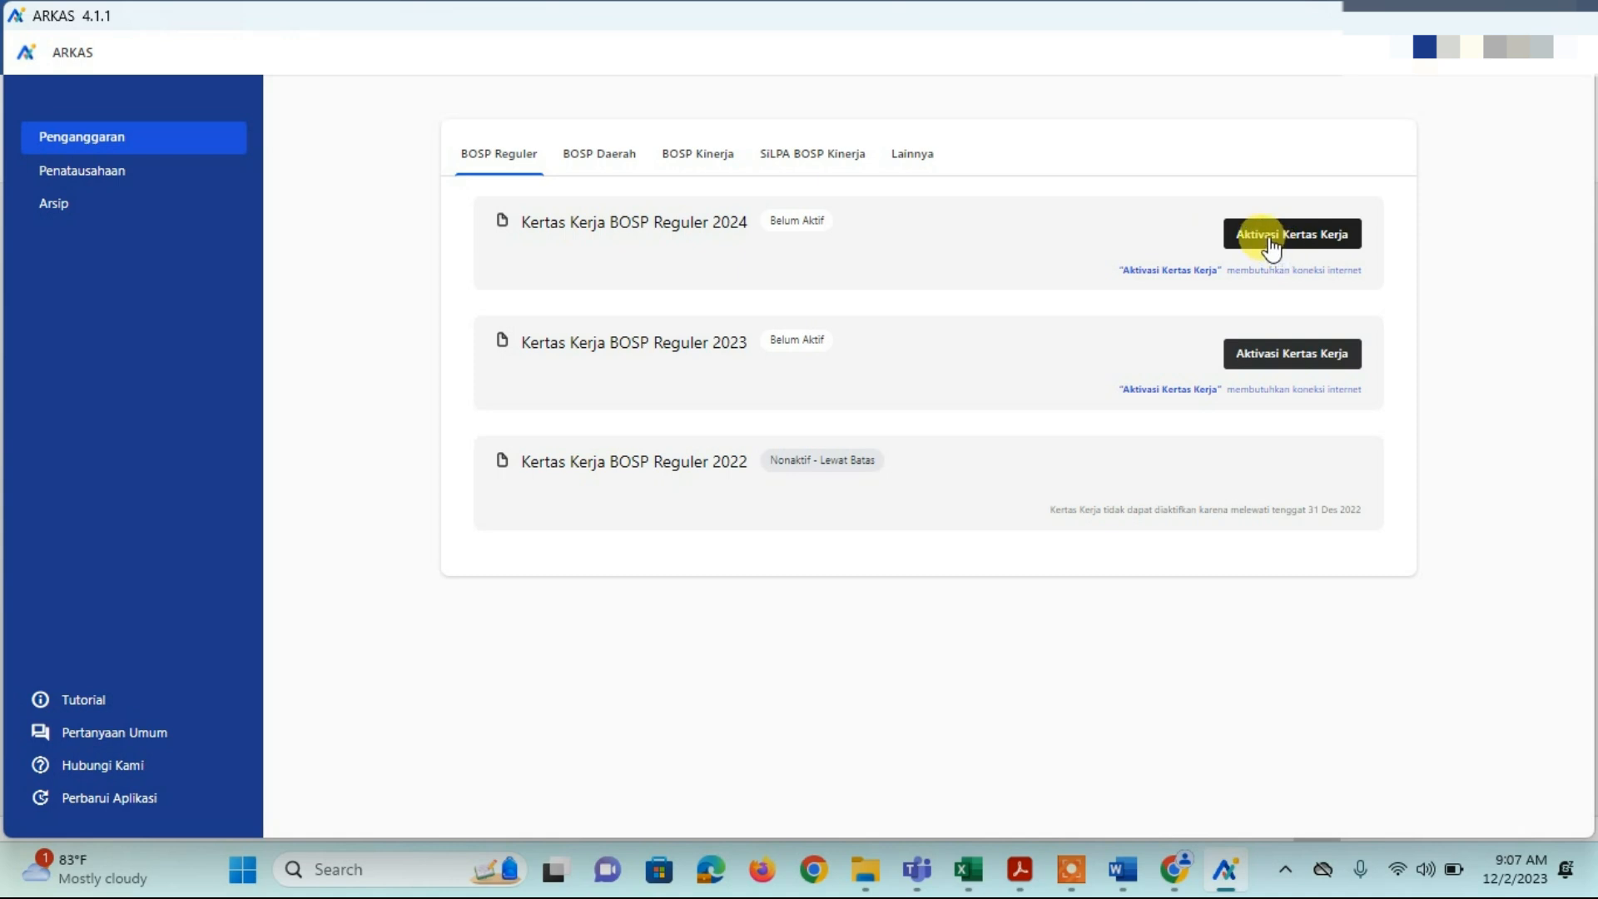
Step: Start activating the 2024 BOSP Reguler worksheet, enter the treasurer's name, and continue
{"action": "left_click", "coordinate": [1270, 243]}
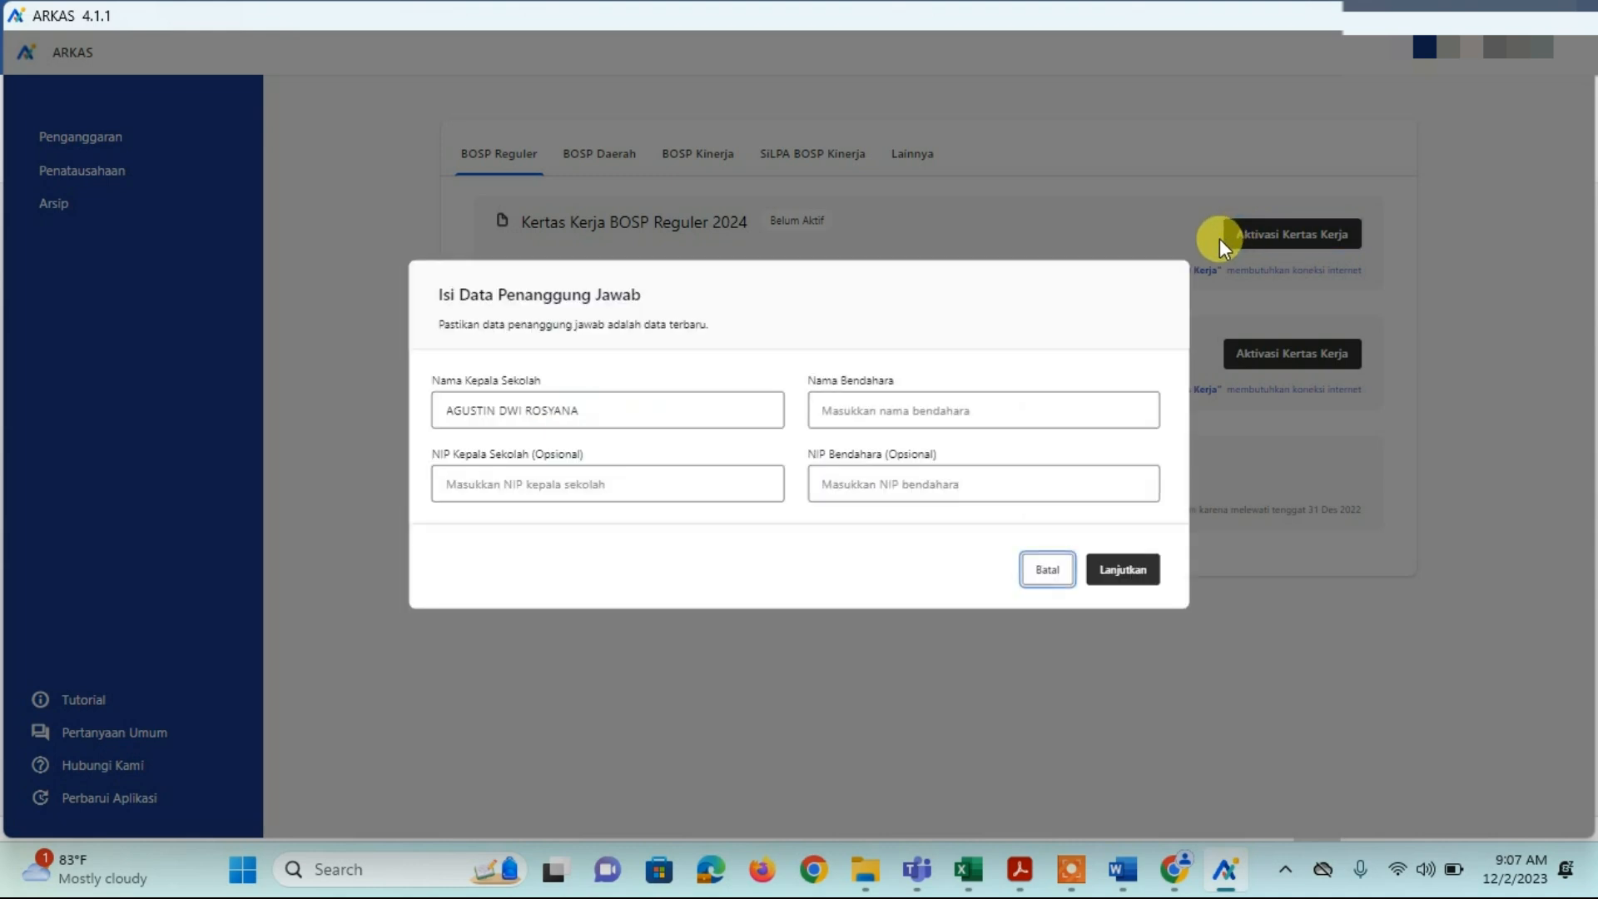
{"action": "left_click", "coordinate": [851, 413]}
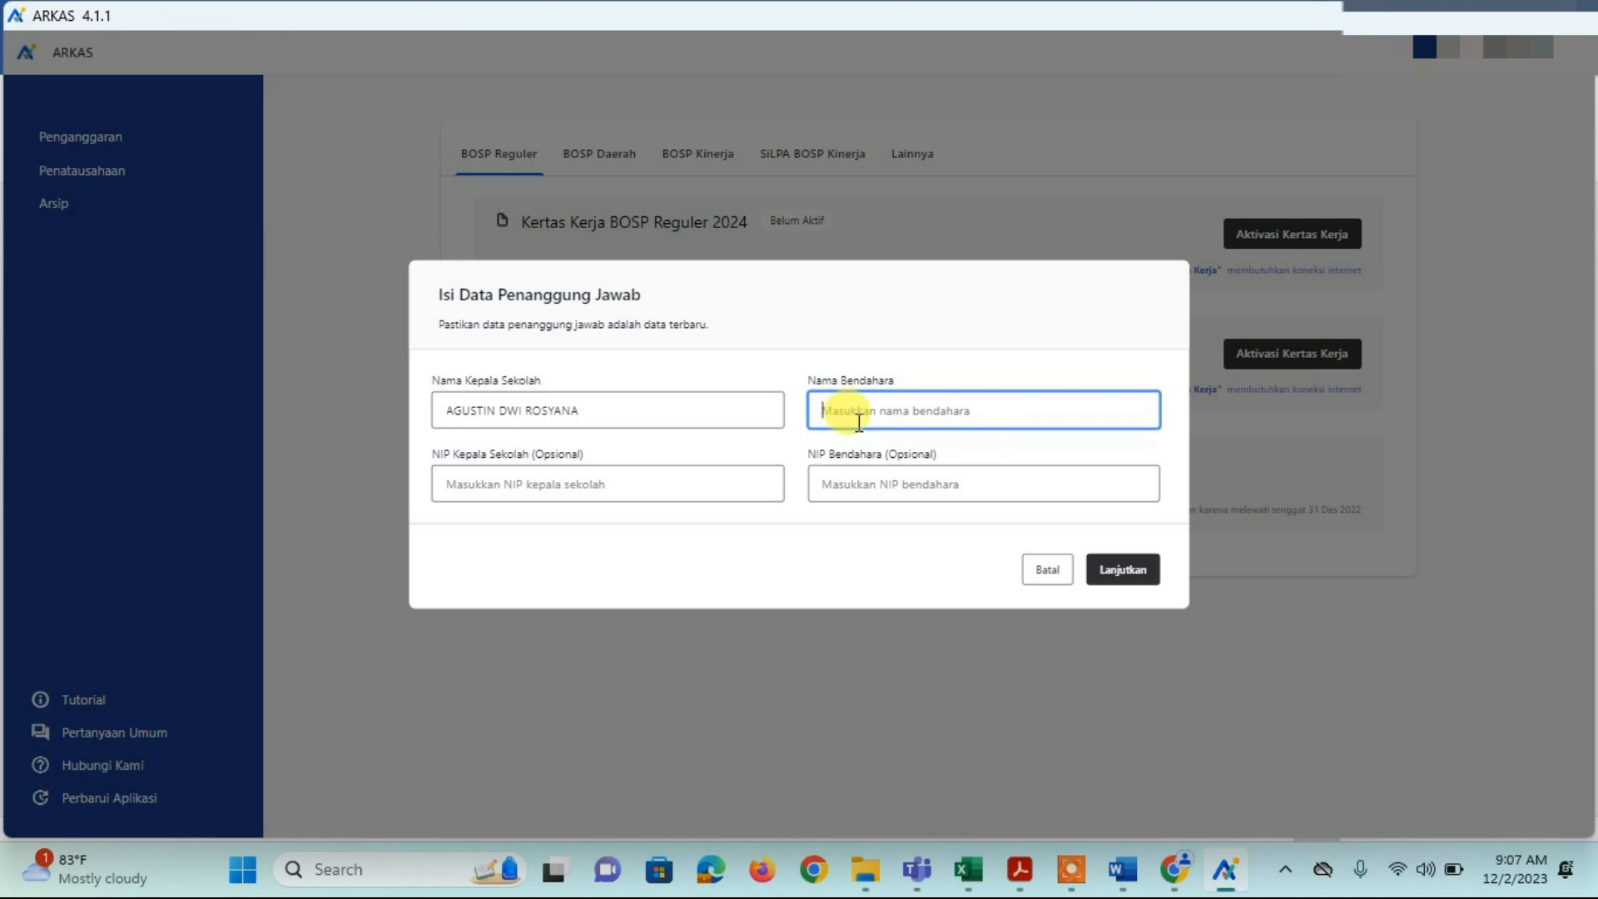
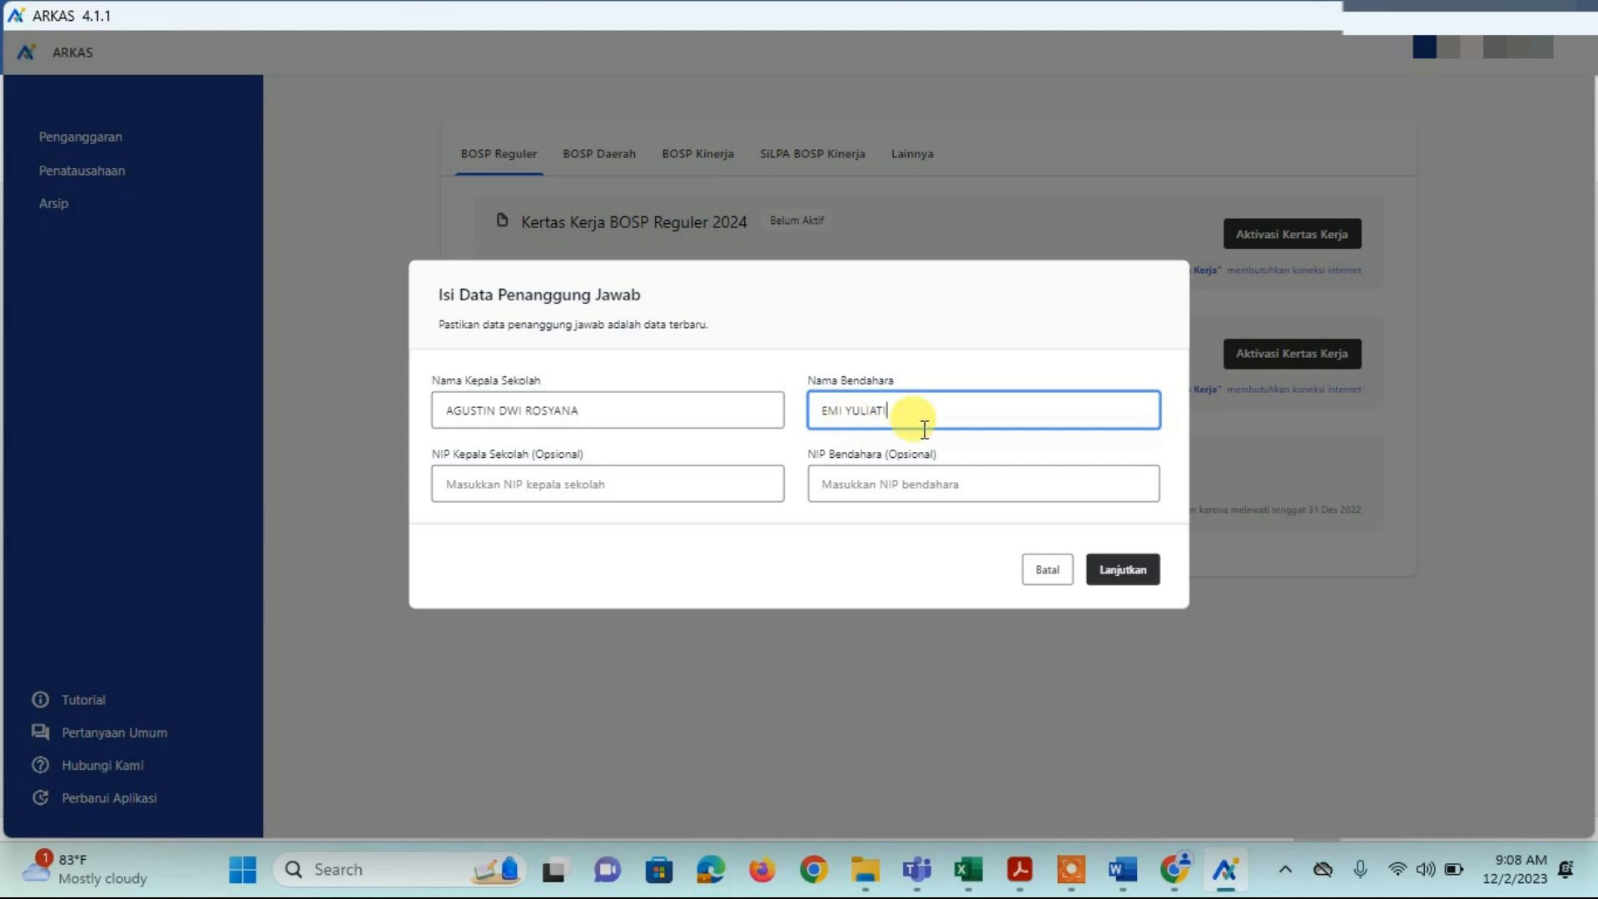
{"action": "left_click", "coordinate": [1117, 577]}
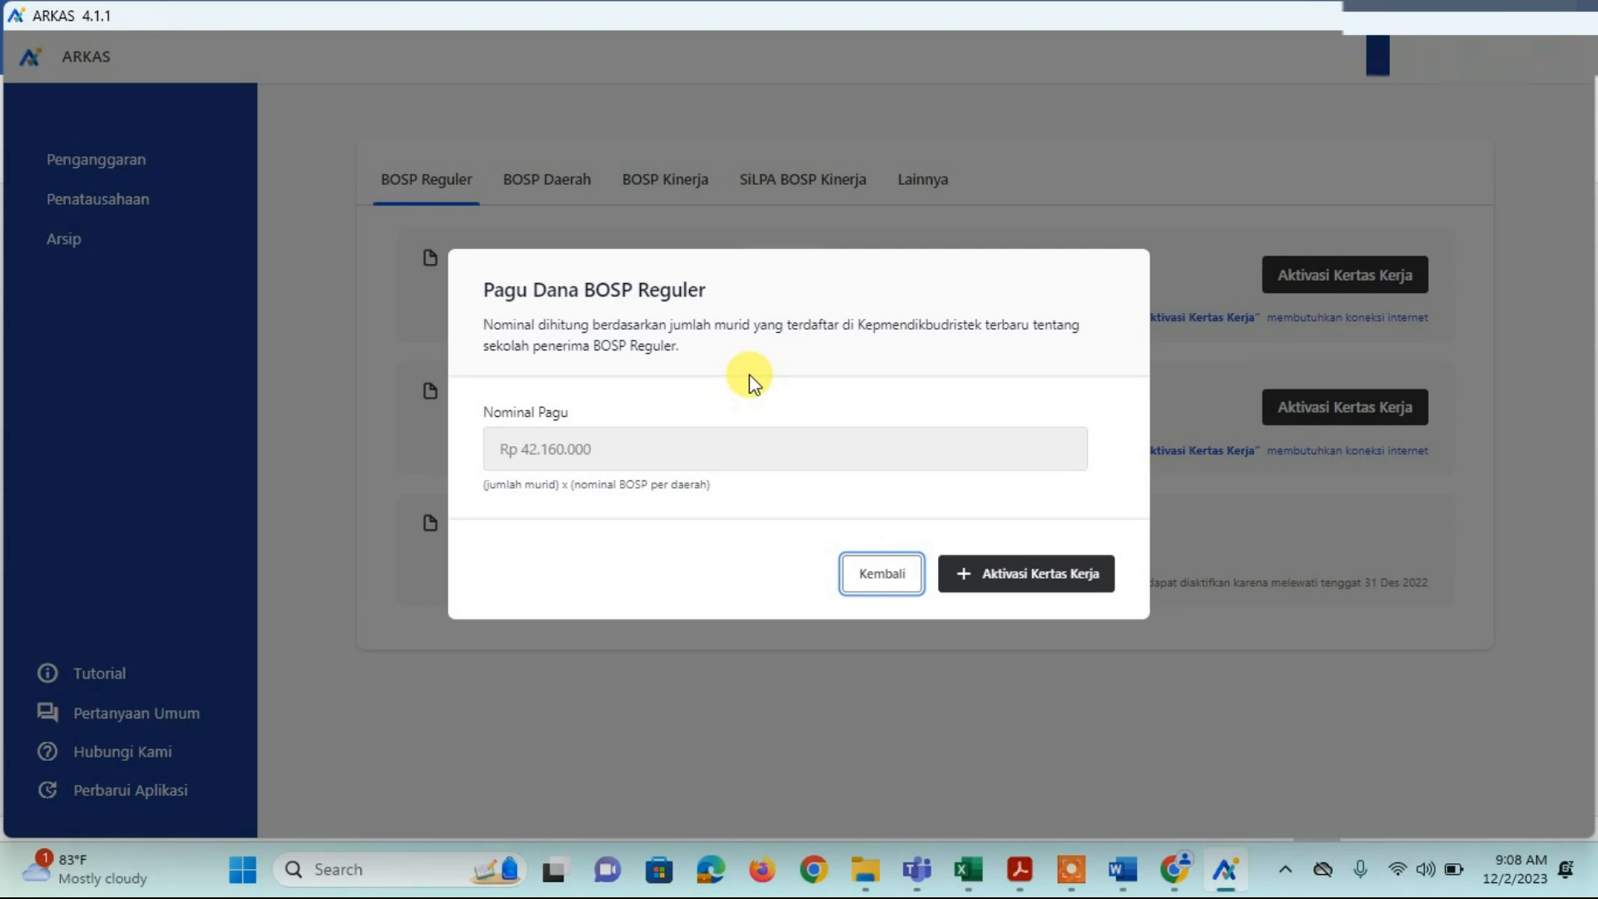
Step: Confirm the Rp 42.160.000 ceiling and open the 2024 worksheet for drafting
{"action": "left_click", "coordinate": [1030, 582]}
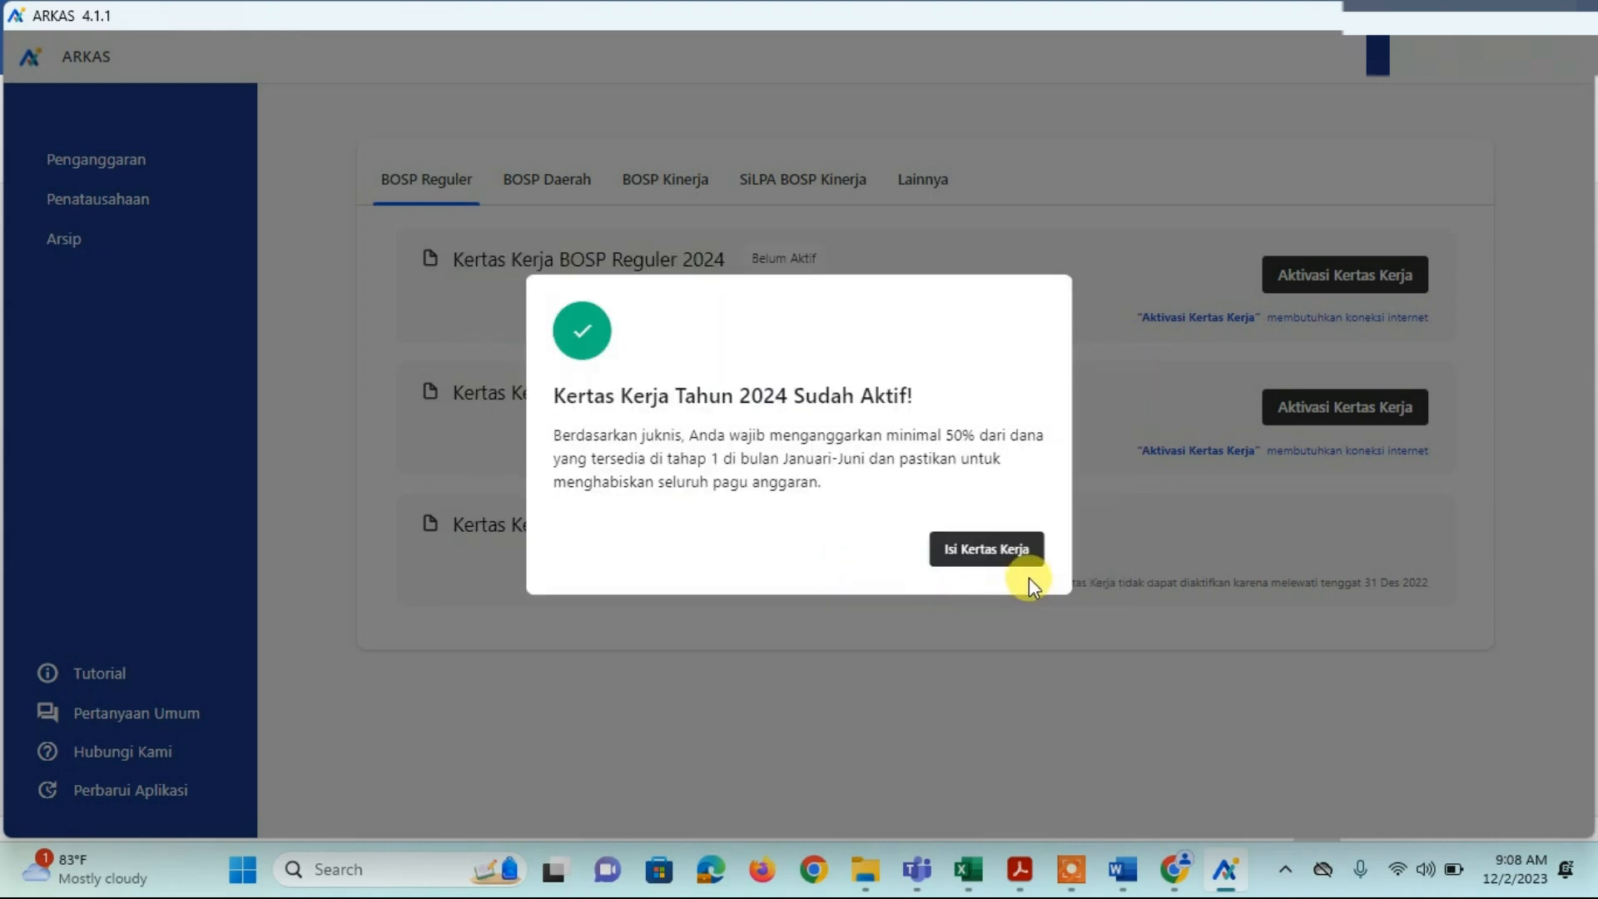
{"action": "left_click", "coordinate": [982, 551]}
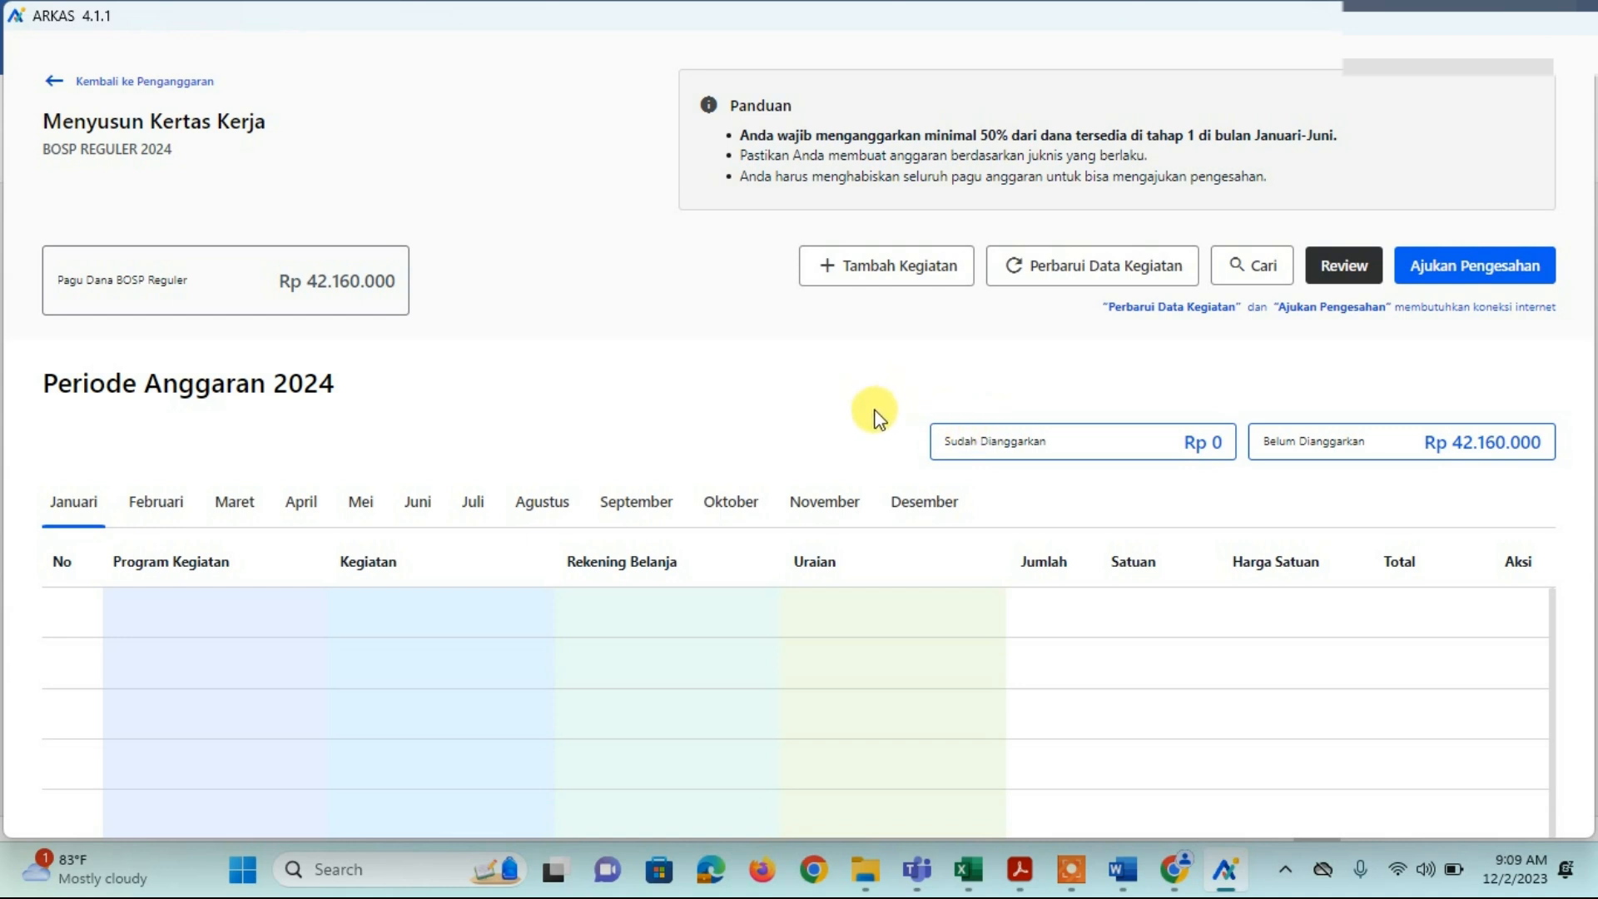
Step: Add a new budget activity with Kegiatan 02.02.01 (library and reading corners) and browse the spending accounts
{"action": "left_click", "coordinate": [845, 273]}
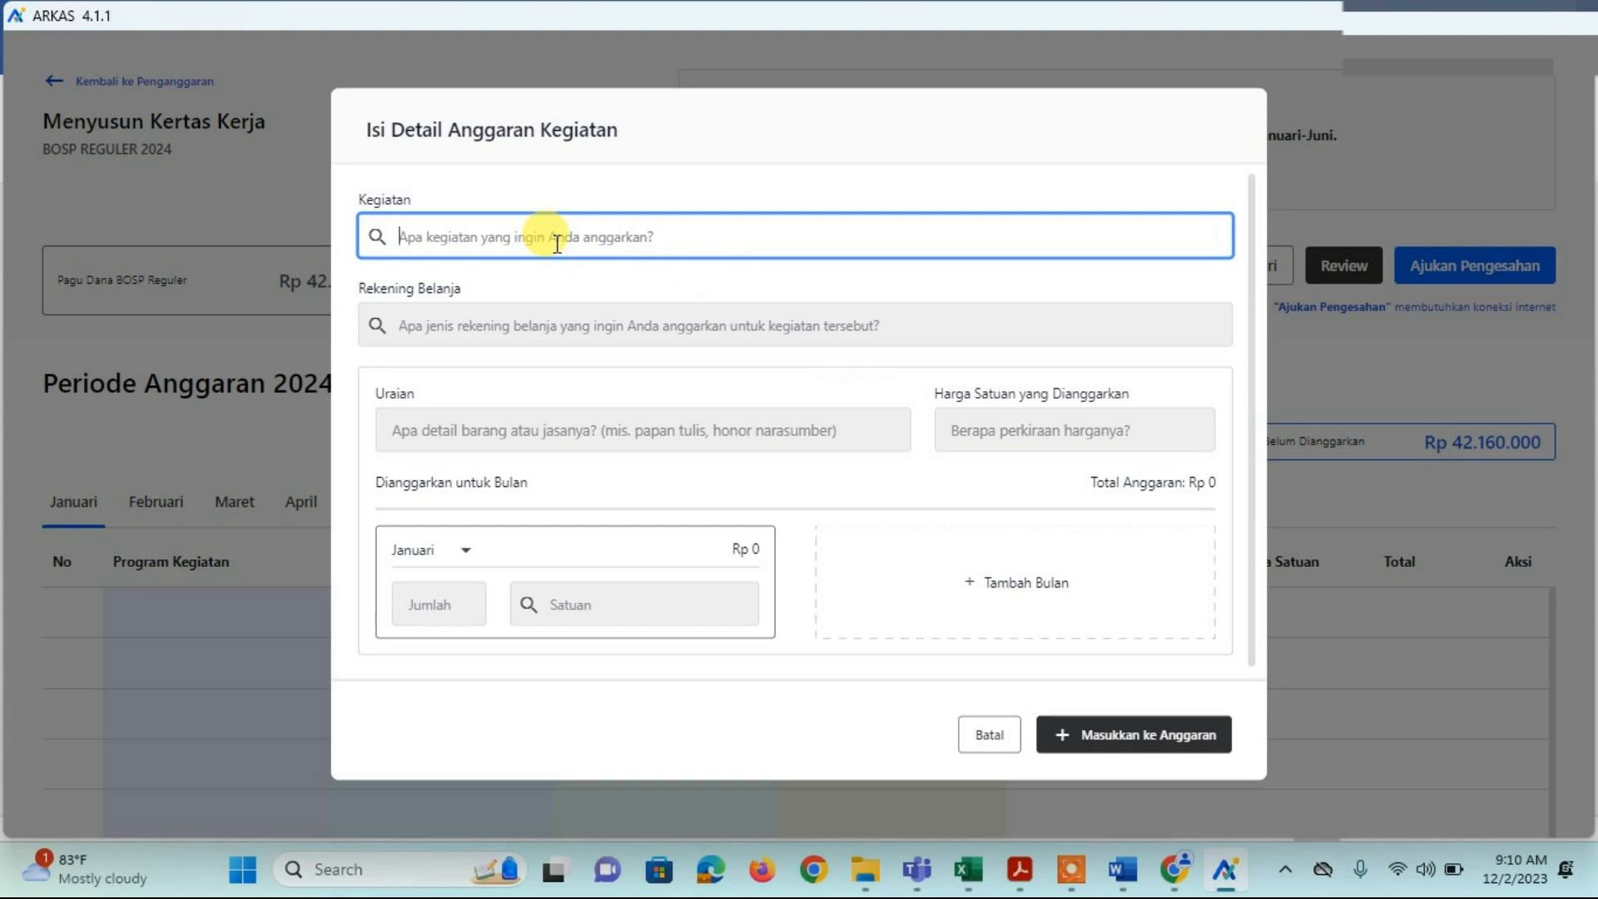
{"action": "left_click", "coordinate": [556, 241]}
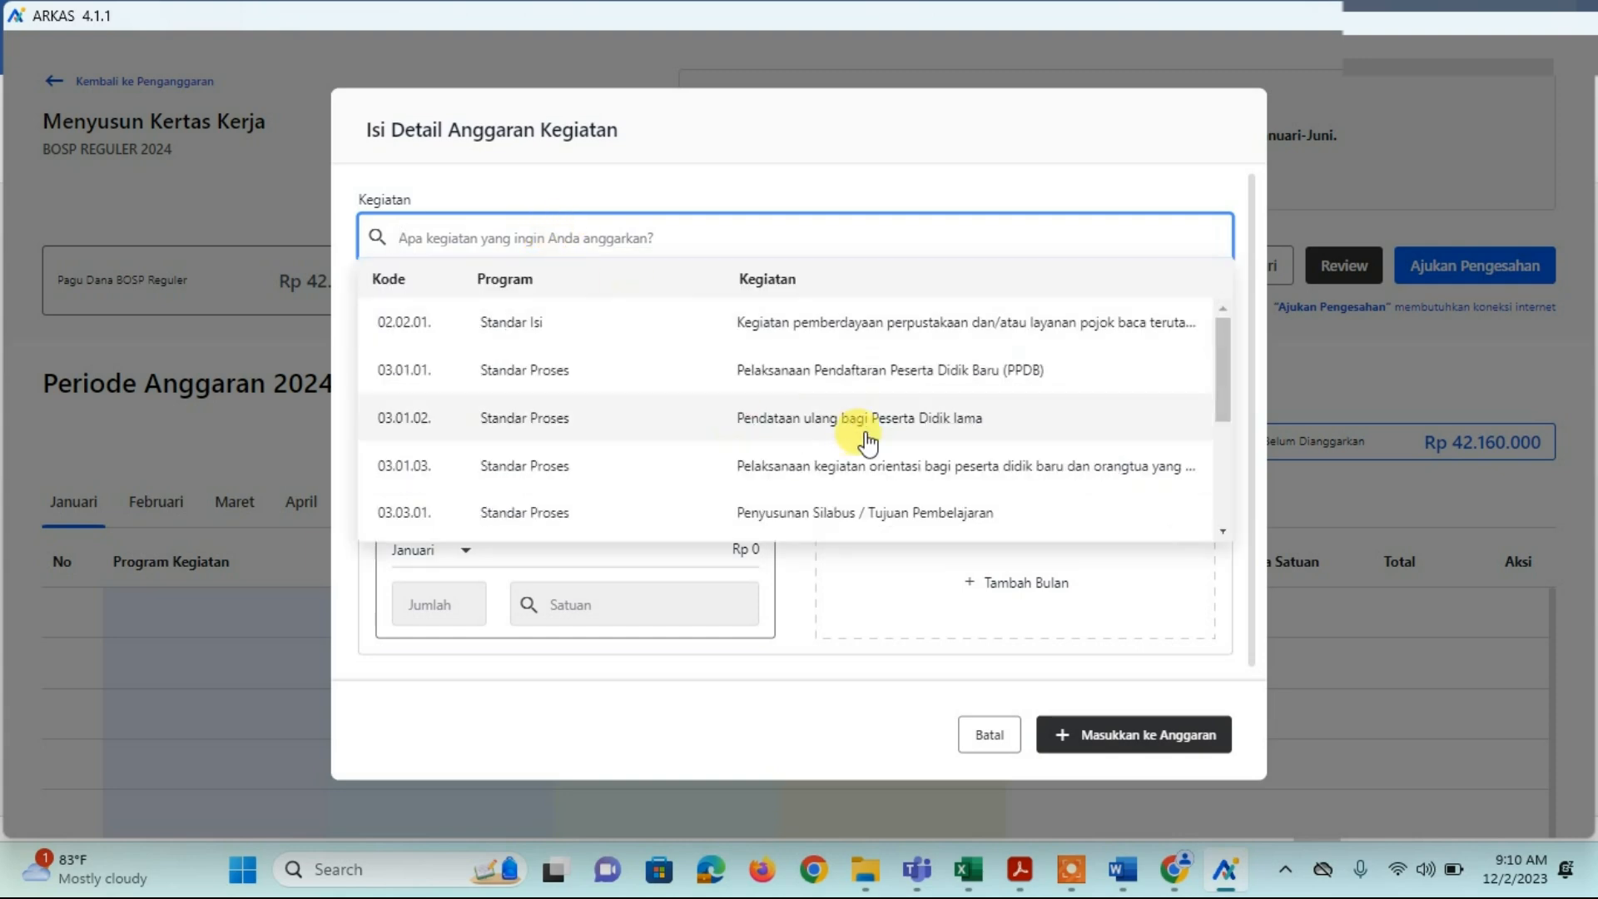
{"action": "left_click_drag", "start_coordinate": [1230, 376], "coordinate": [1215, 312]}
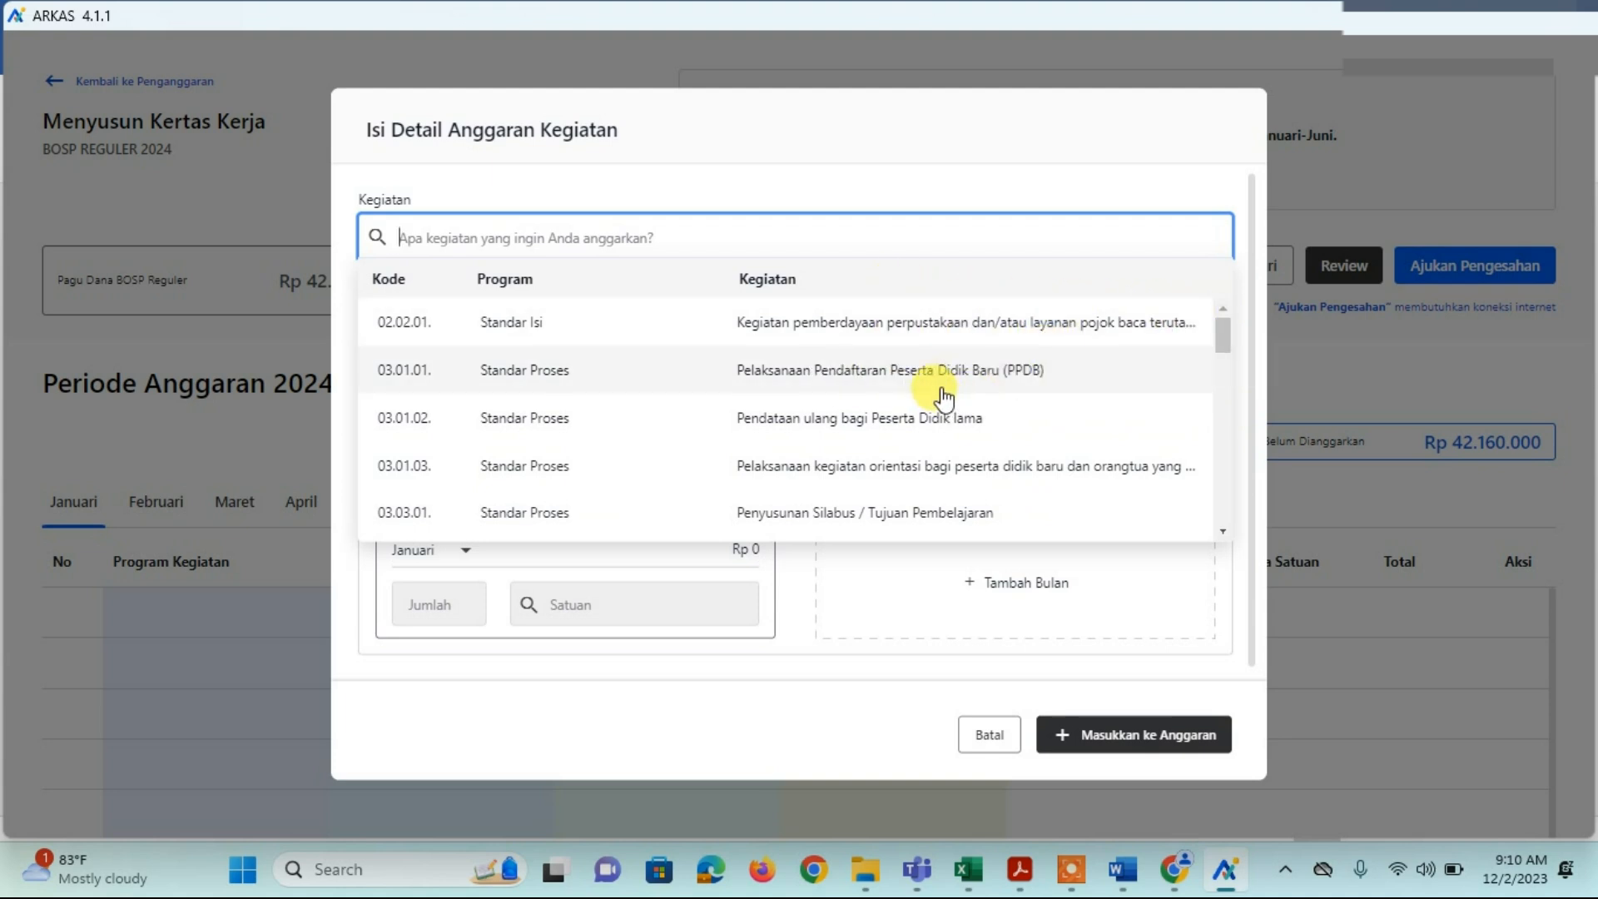
{"action": "left_click", "coordinate": [901, 331]}
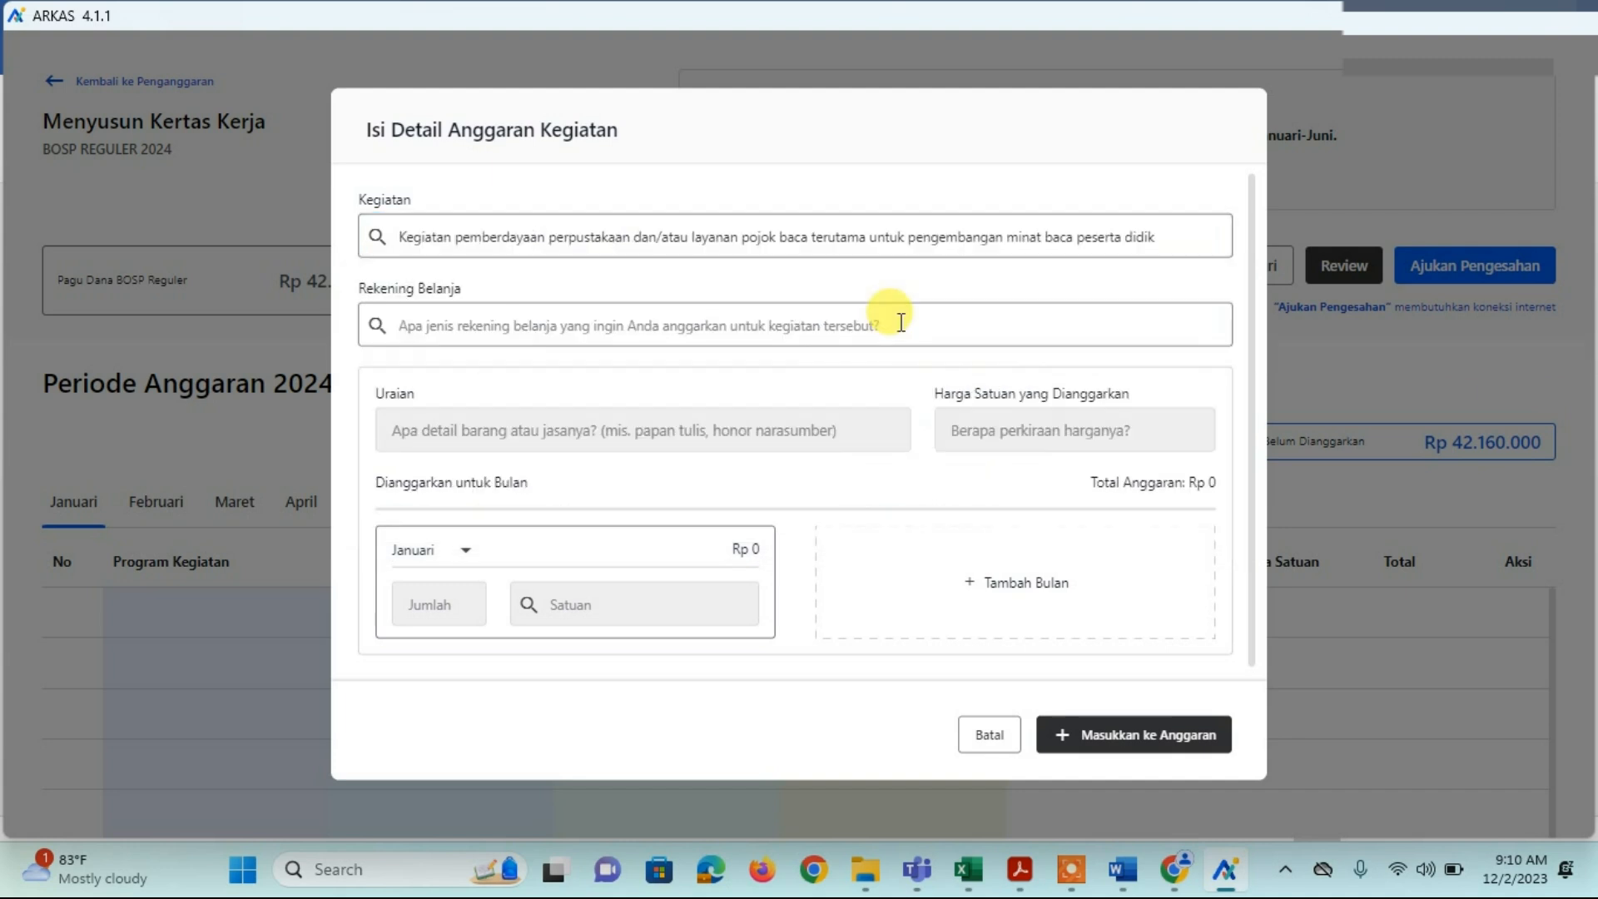
{"action": "left_click", "coordinate": [829, 327]}
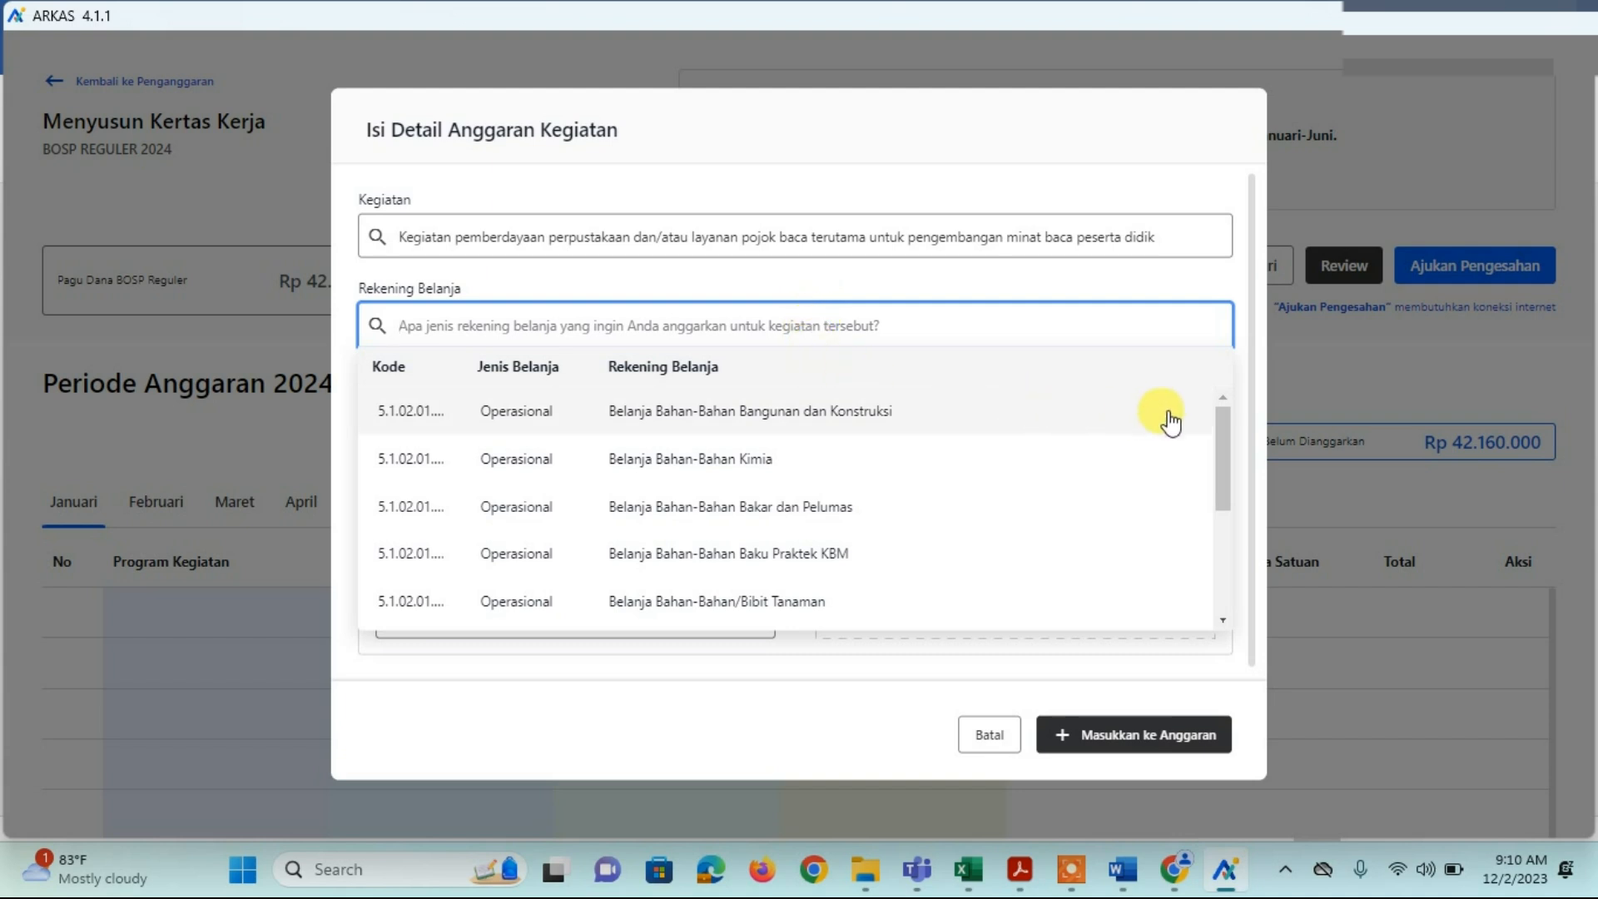
{"action": "left_click_drag", "start_coordinate": [1222, 420], "coordinate": [1222, 471]}
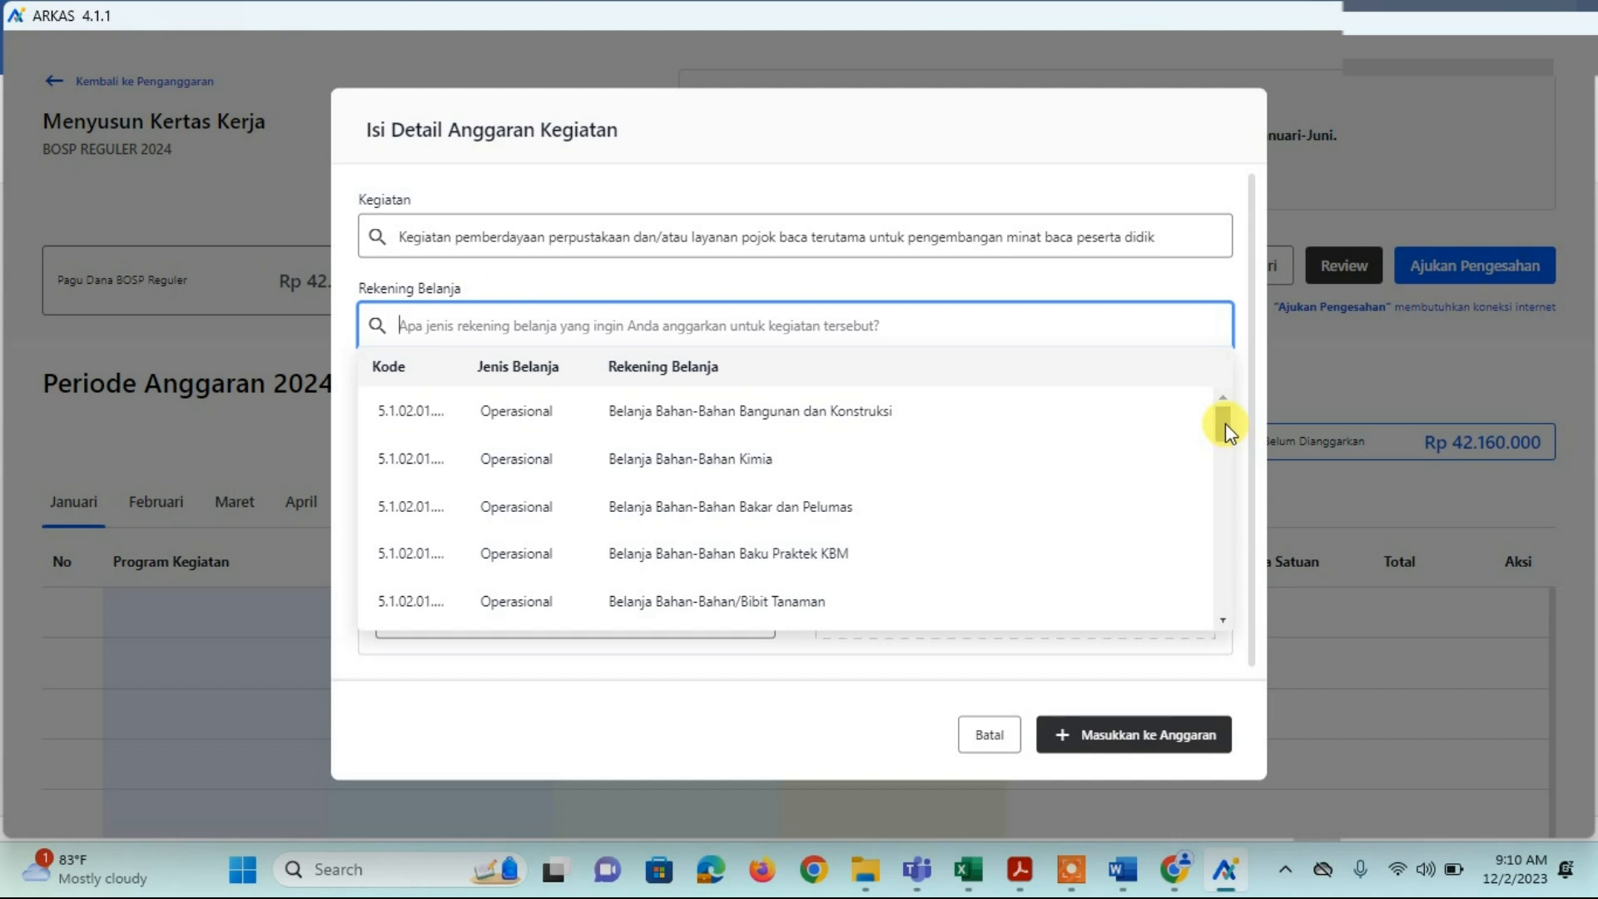
{"action": "left_click_drag", "start_coordinate": [1225, 423], "coordinate": [1215, 388]}
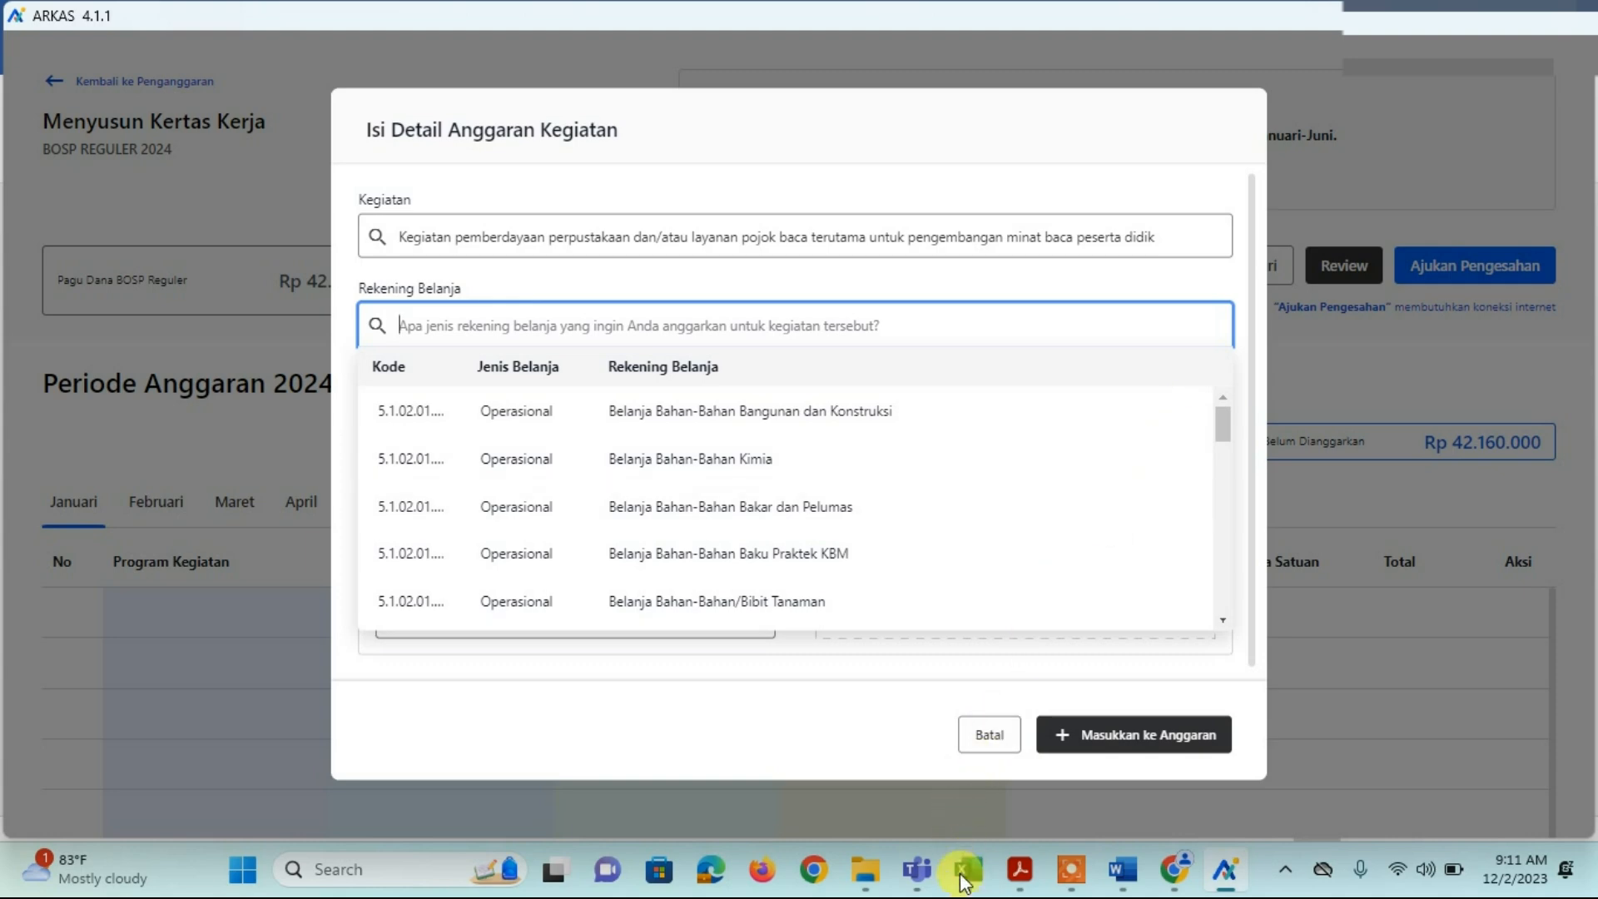
Step: Review the KEGIATAN and REKENING BELANJA columns of the RKAS workbook, then return to ARKAS
{"action": "mouse_move", "coordinate": [964, 880]}
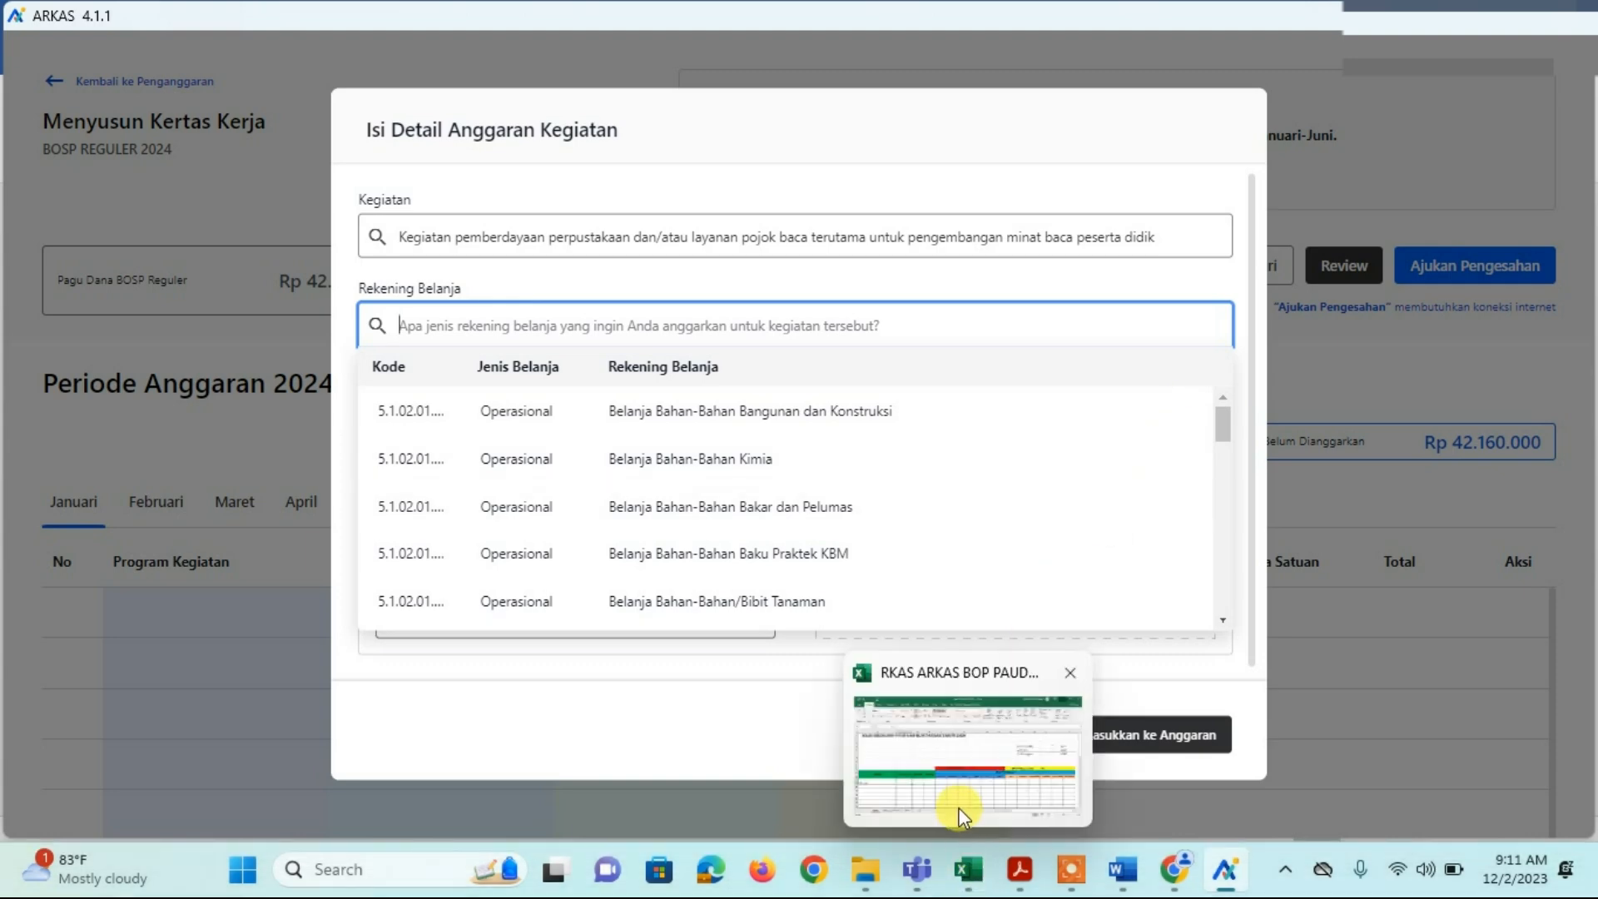
{"action": "mouse_move", "coordinate": [958, 800]}
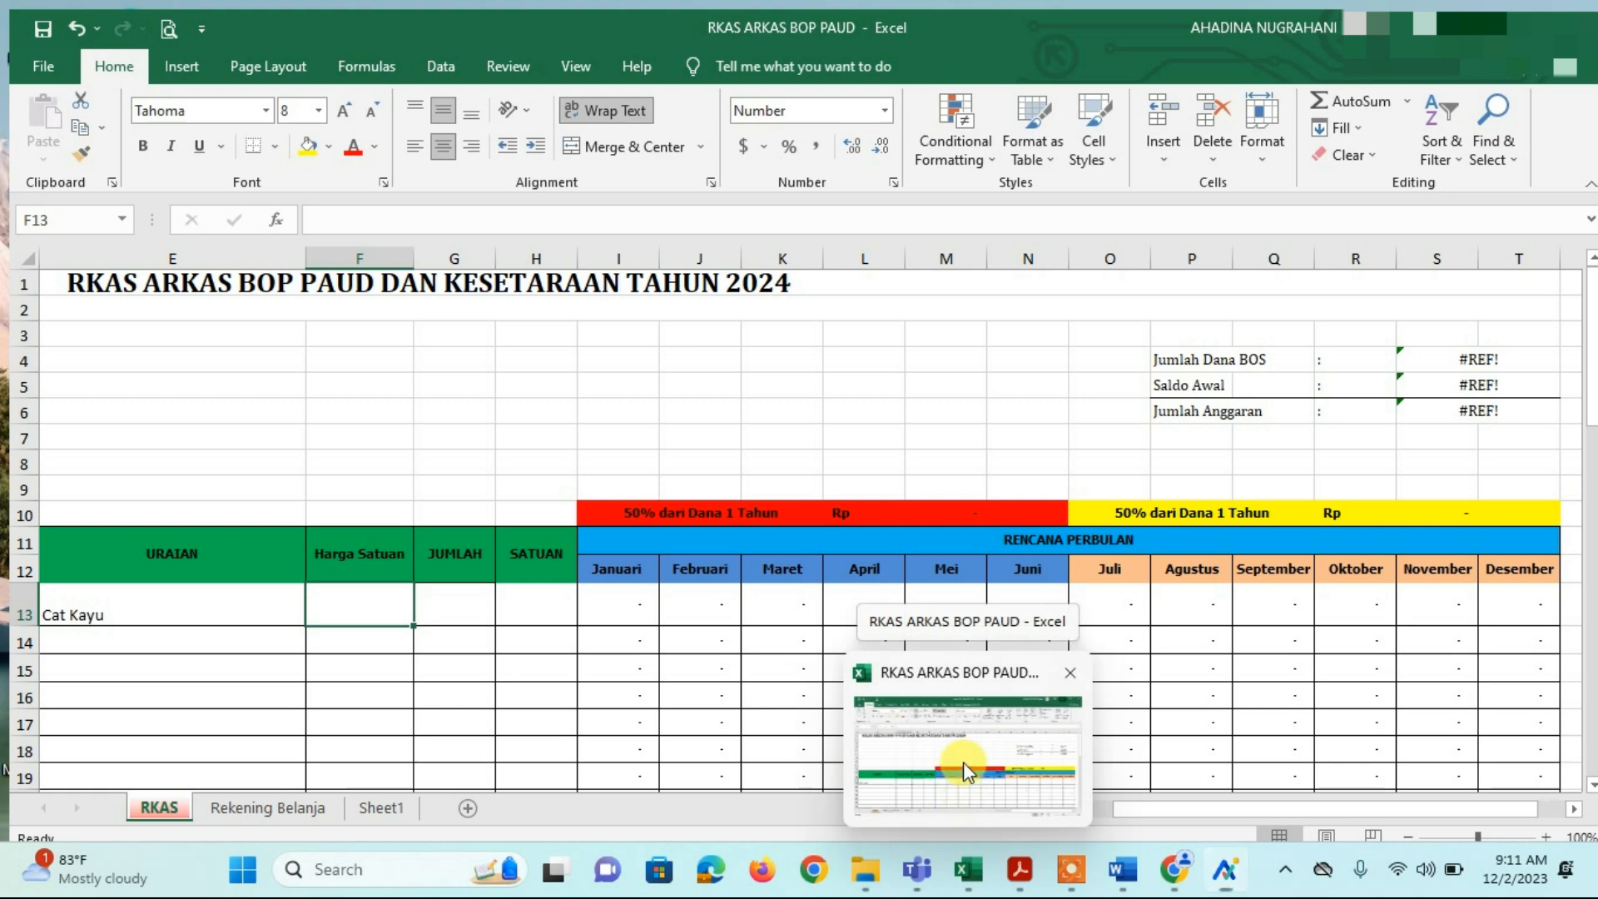
{"action": "left_click", "coordinate": [964, 763]}
{"action": "mouse_move", "coordinate": [969, 882]}
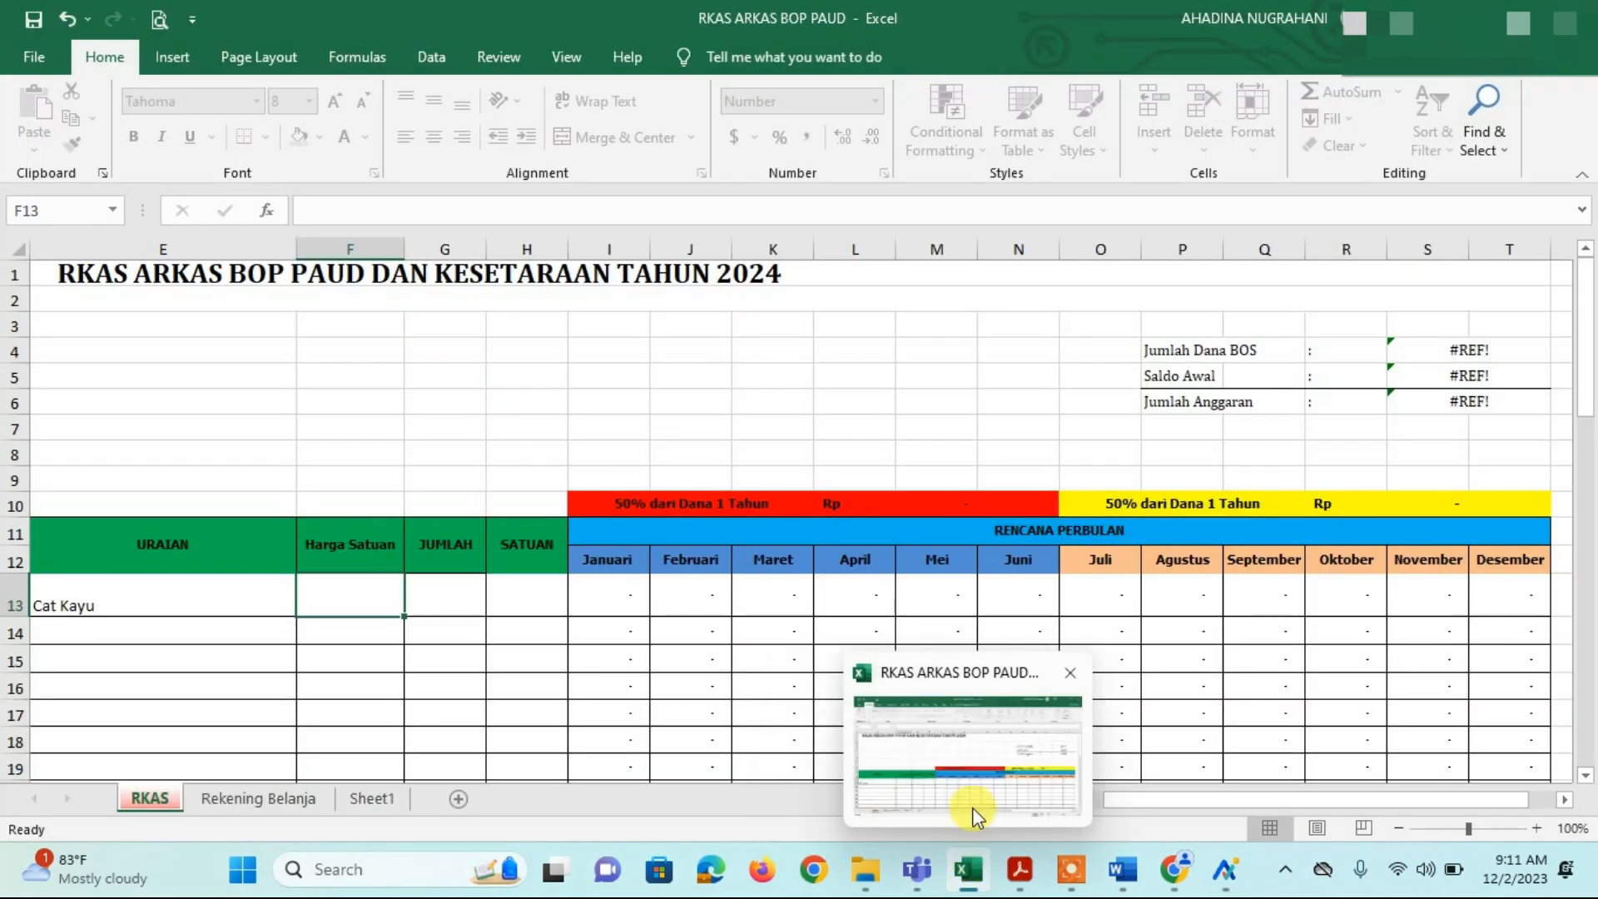
{"action": "left_click", "coordinate": [972, 812]}
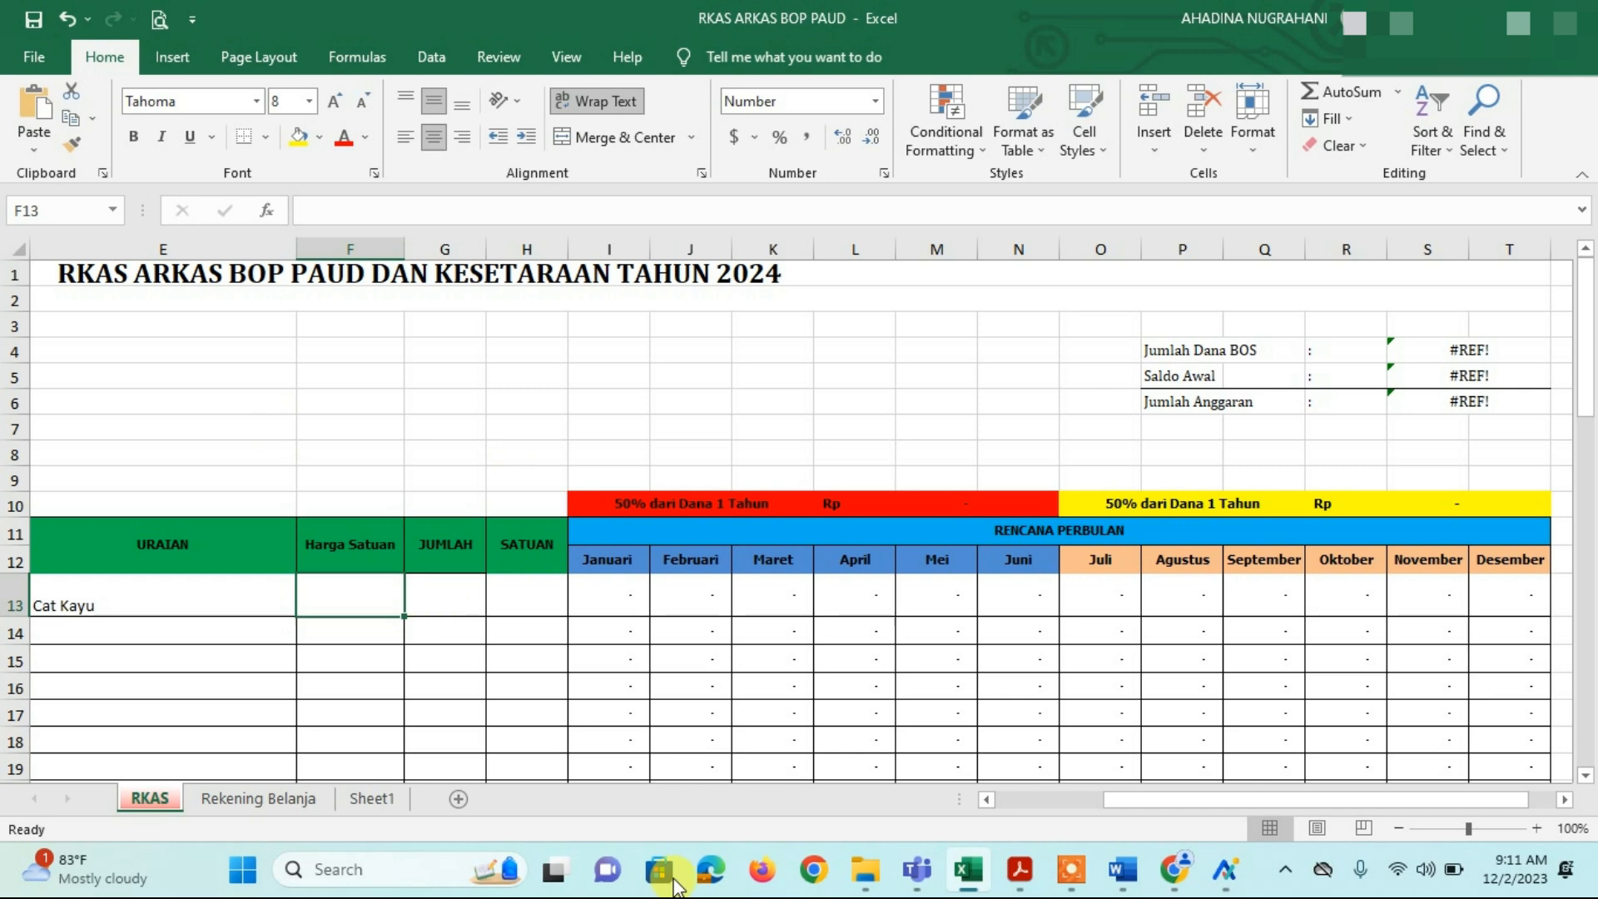
{"action": "left_click", "coordinate": [1002, 804]}
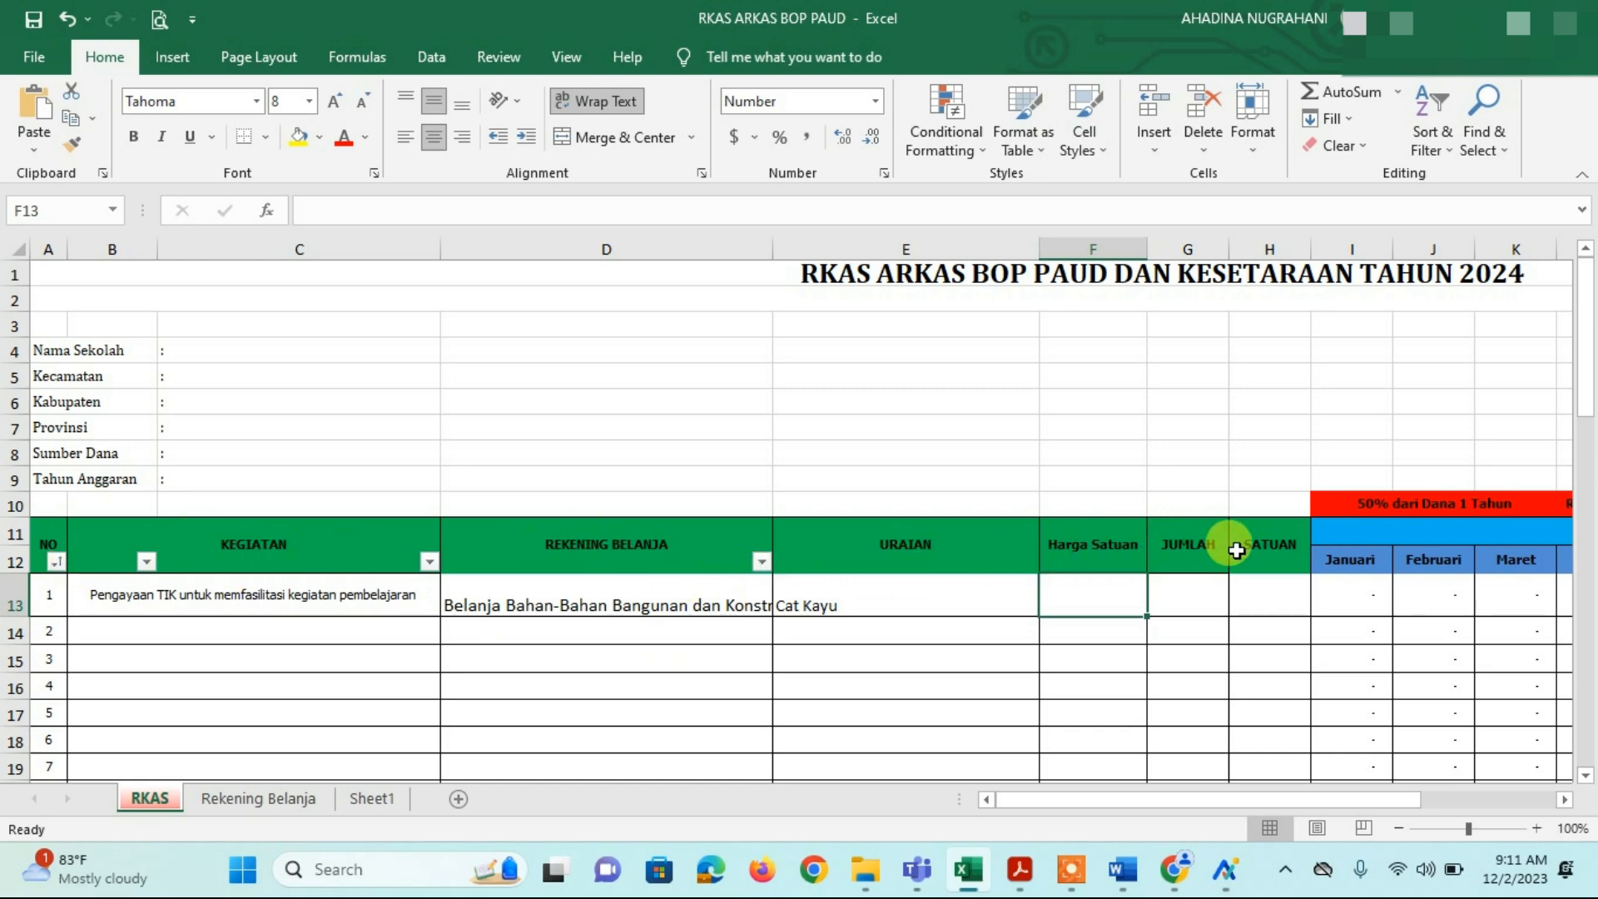
{"action": "left_click", "coordinate": [1565, 799]}
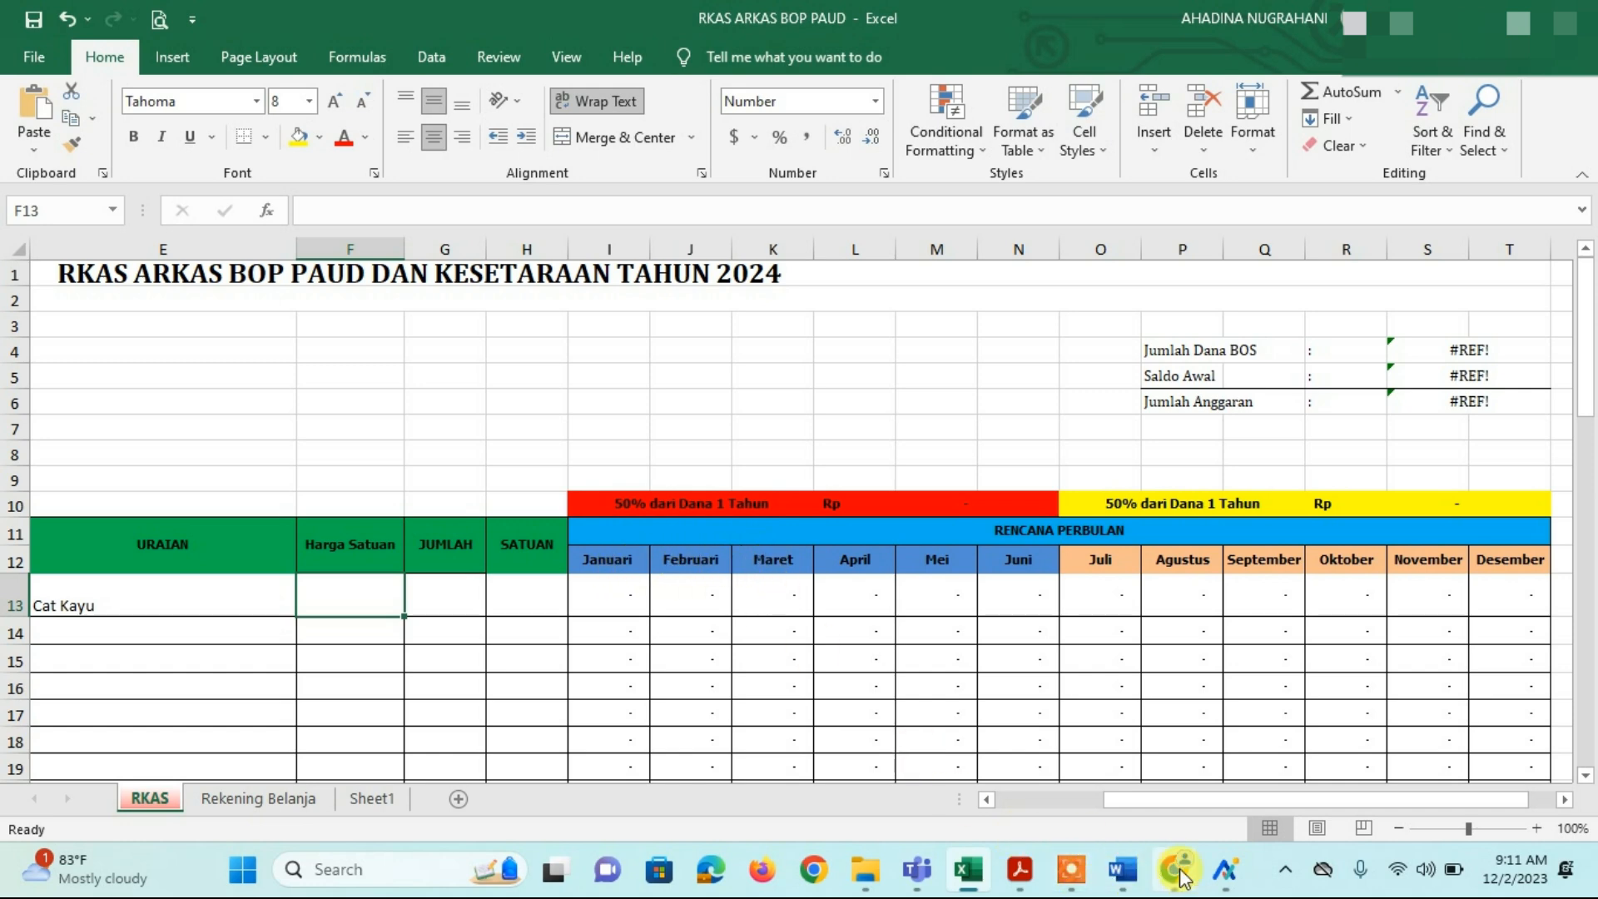
{"action": "left_click", "coordinate": [1225, 869]}
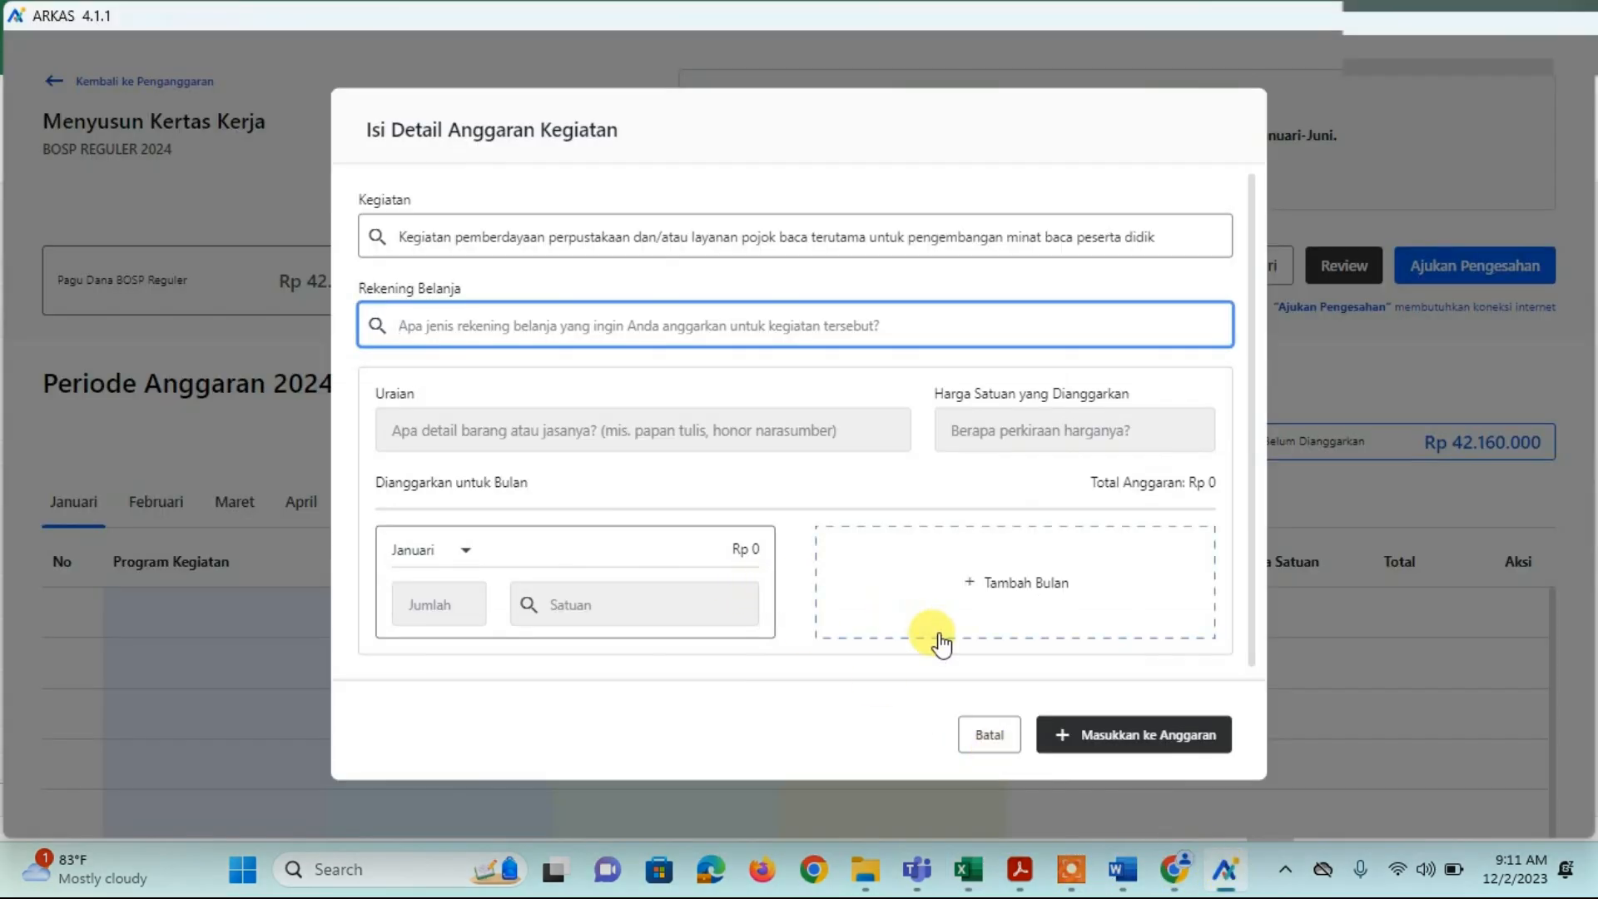
Step: Discard the unsaved activity budget entry and go back to the RKAS workbook's total cell L15
{"action": "left_click", "coordinate": [978, 738]}
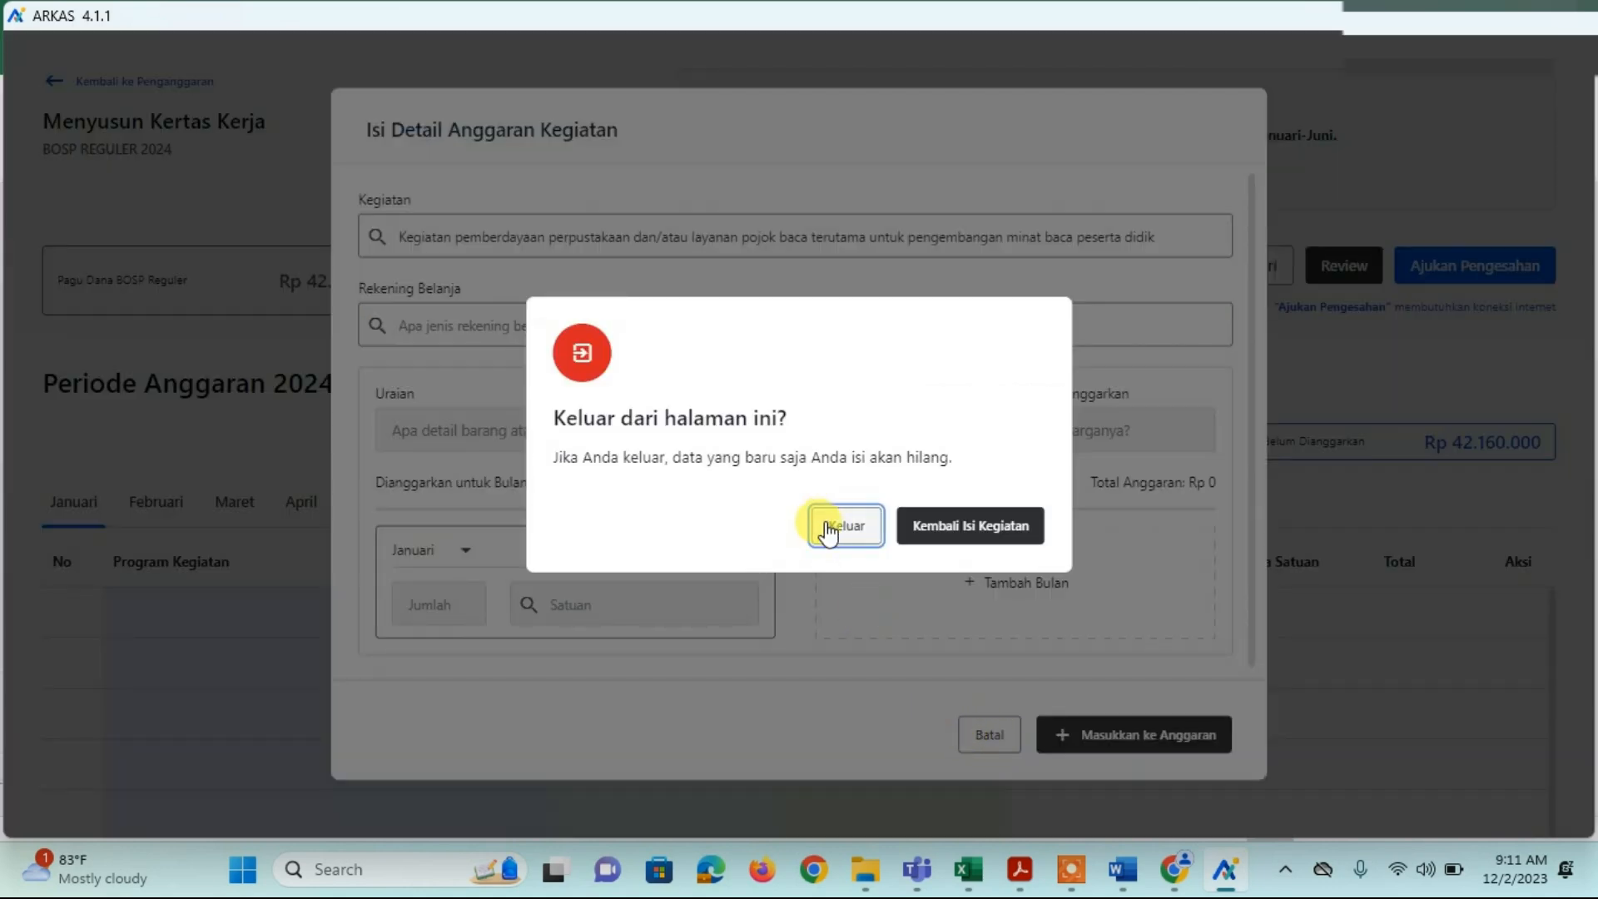
{"action": "left_click", "coordinate": [834, 526]}
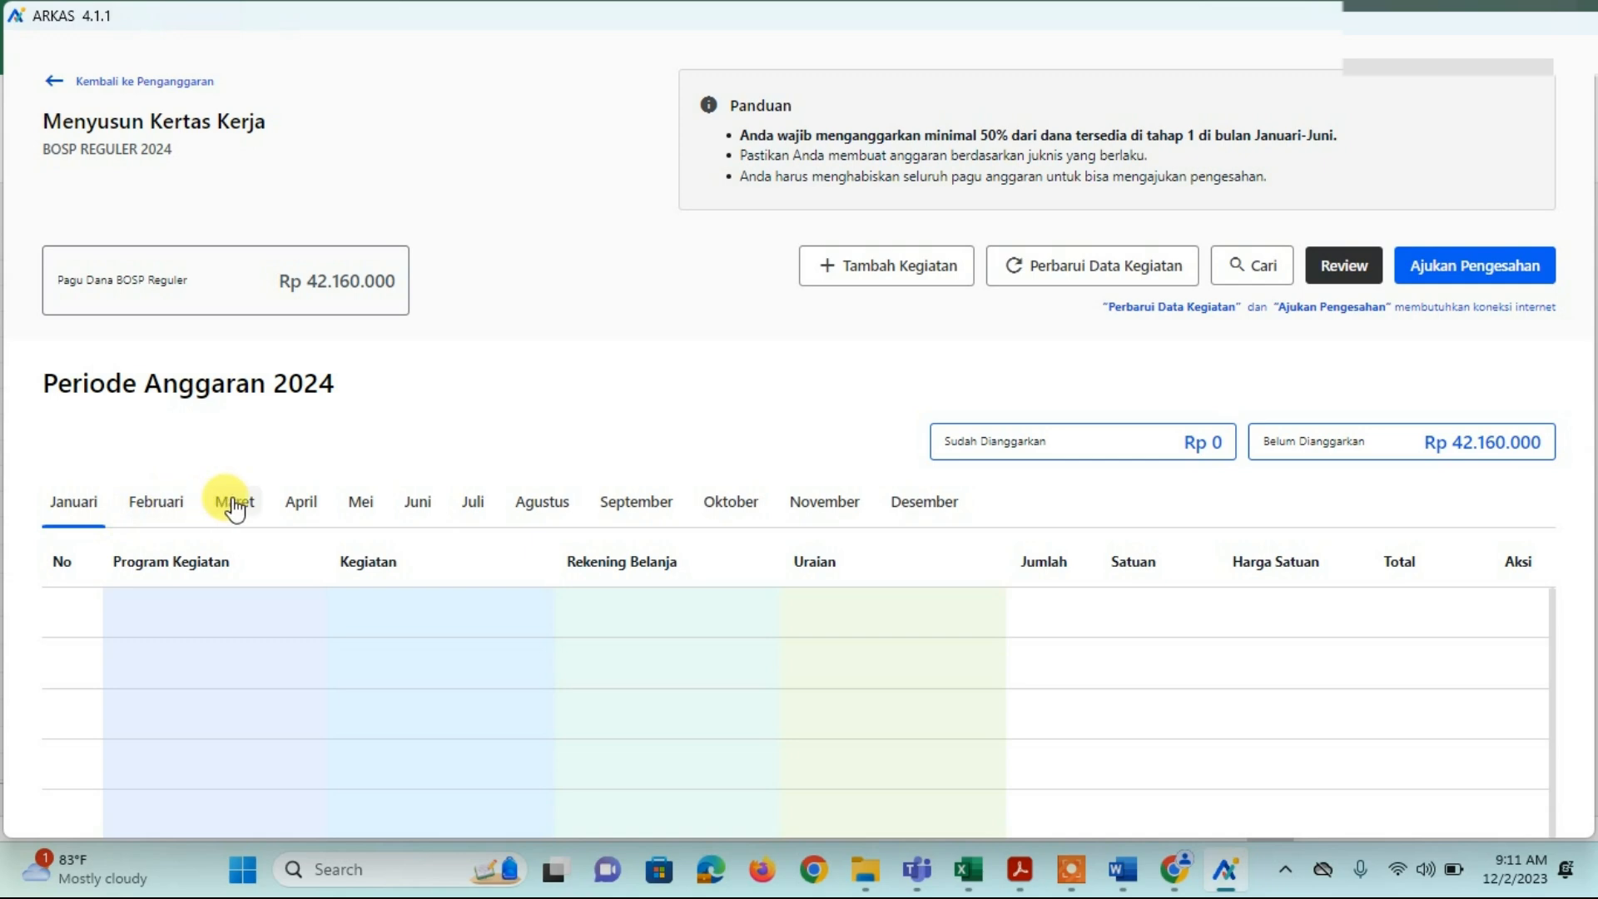
{"action": "left_click", "coordinate": [968, 870]}
{"action": "left_click", "coordinate": [846, 653]}
Step: Check the top of the Rekening Belanja sheet, cells B2 and C2, then bring ARKAS back
{"action": "left_click", "coordinate": [845, 631]}
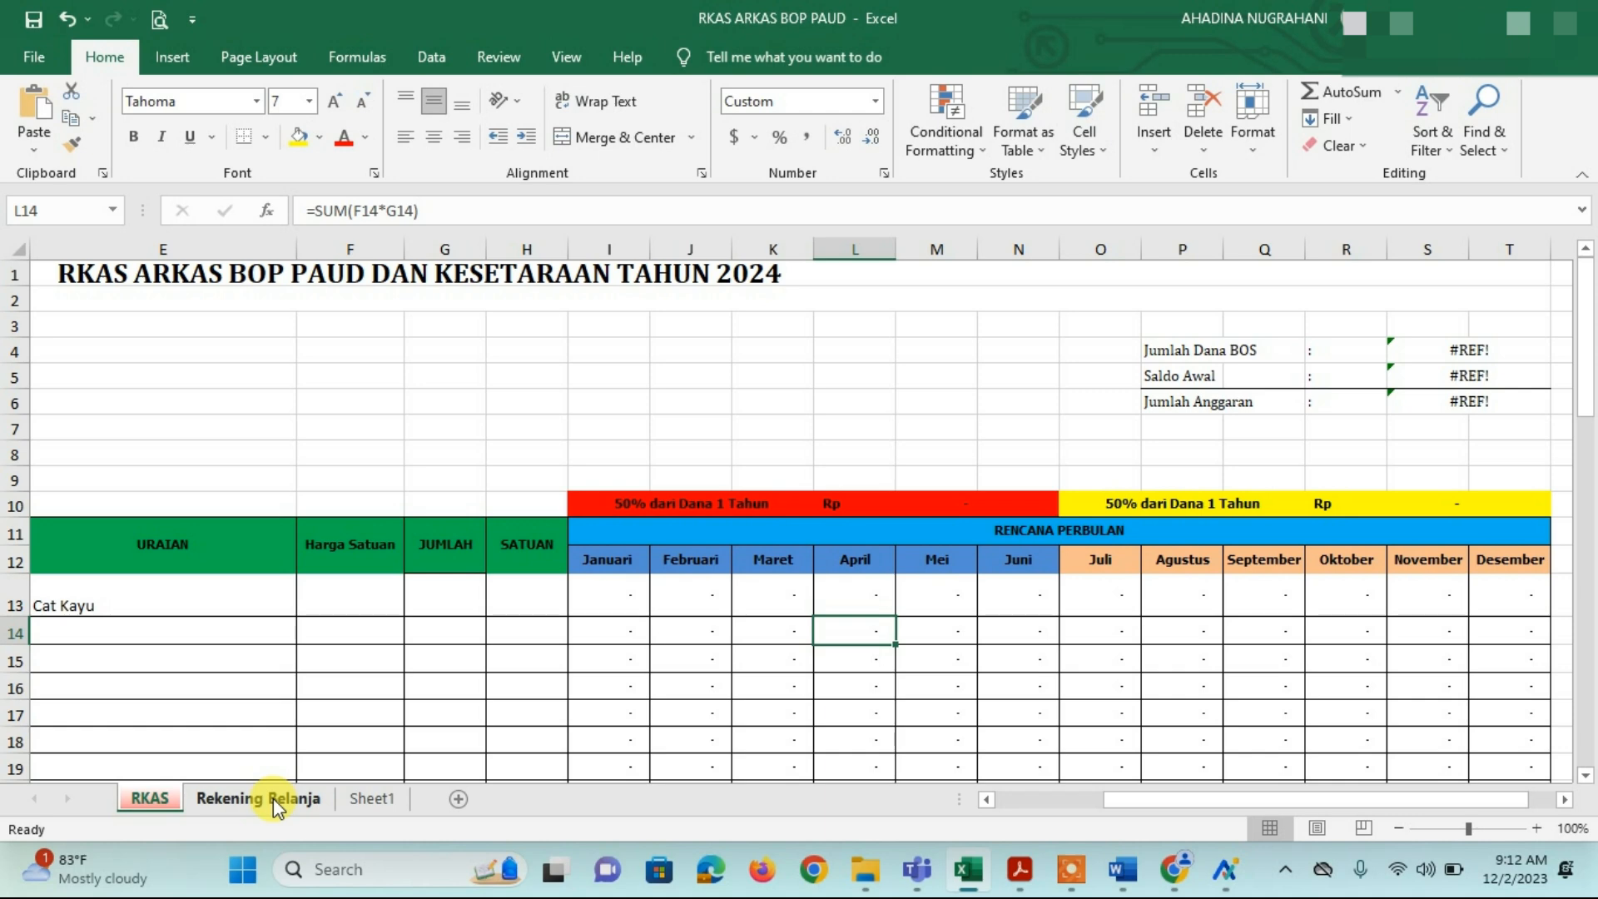
{"action": "left_click", "coordinate": [273, 797]}
{"action": "scroll", "coordinate": [483, 587], "scroll_direction": "up", "scroll_amount": 18}
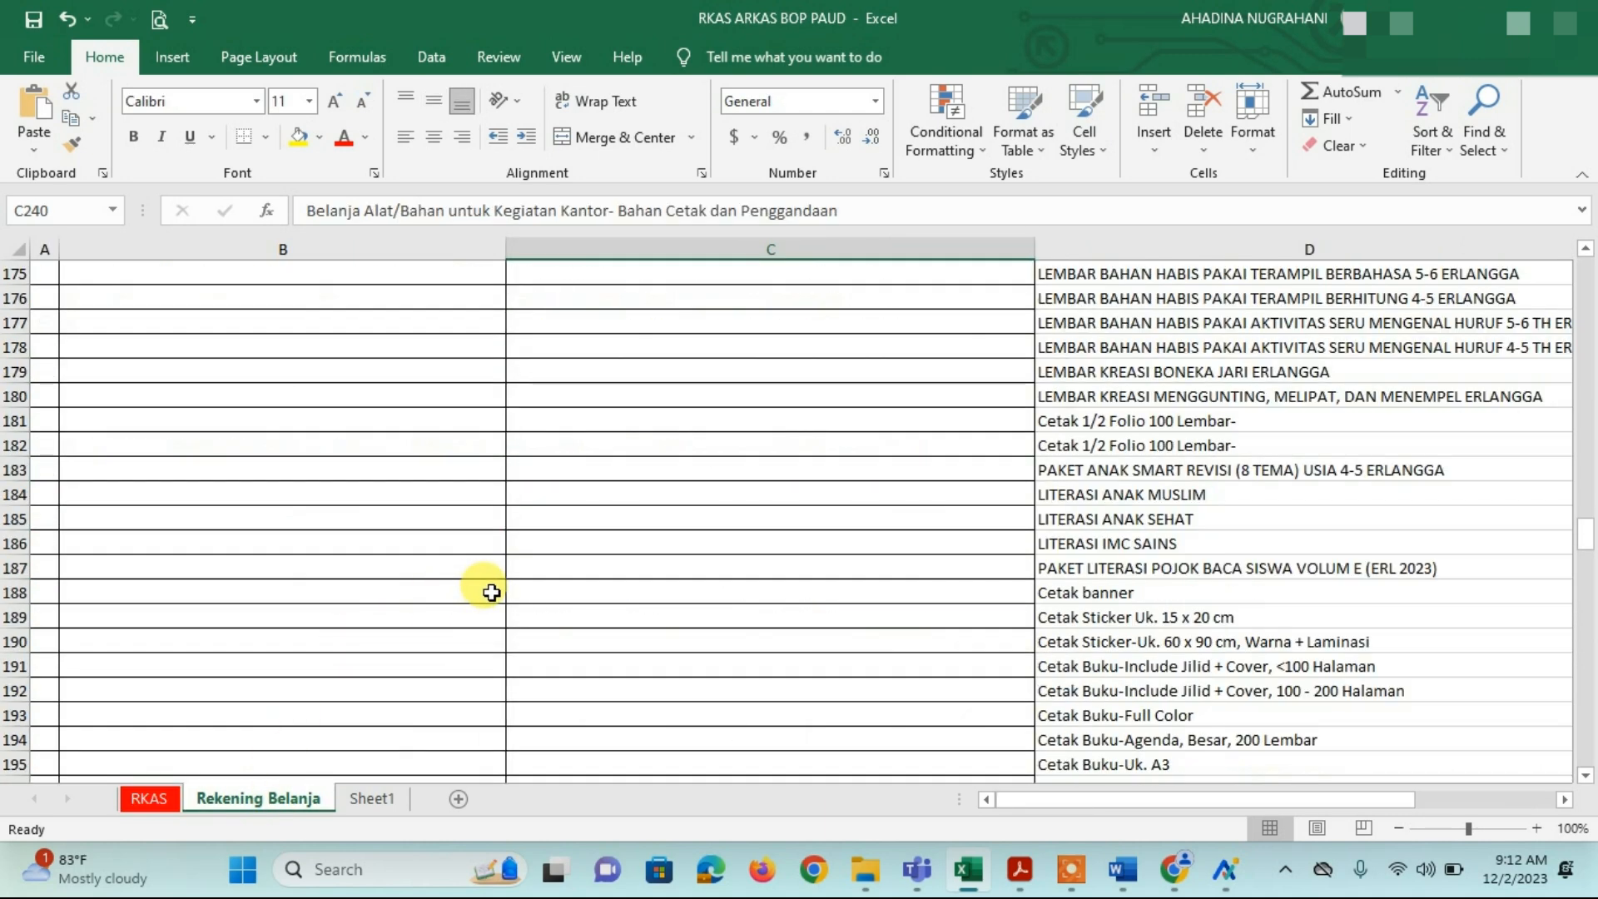
{"action": "left_click_drag", "start_coordinate": [1584, 535], "coordinate": [1585, 250]}
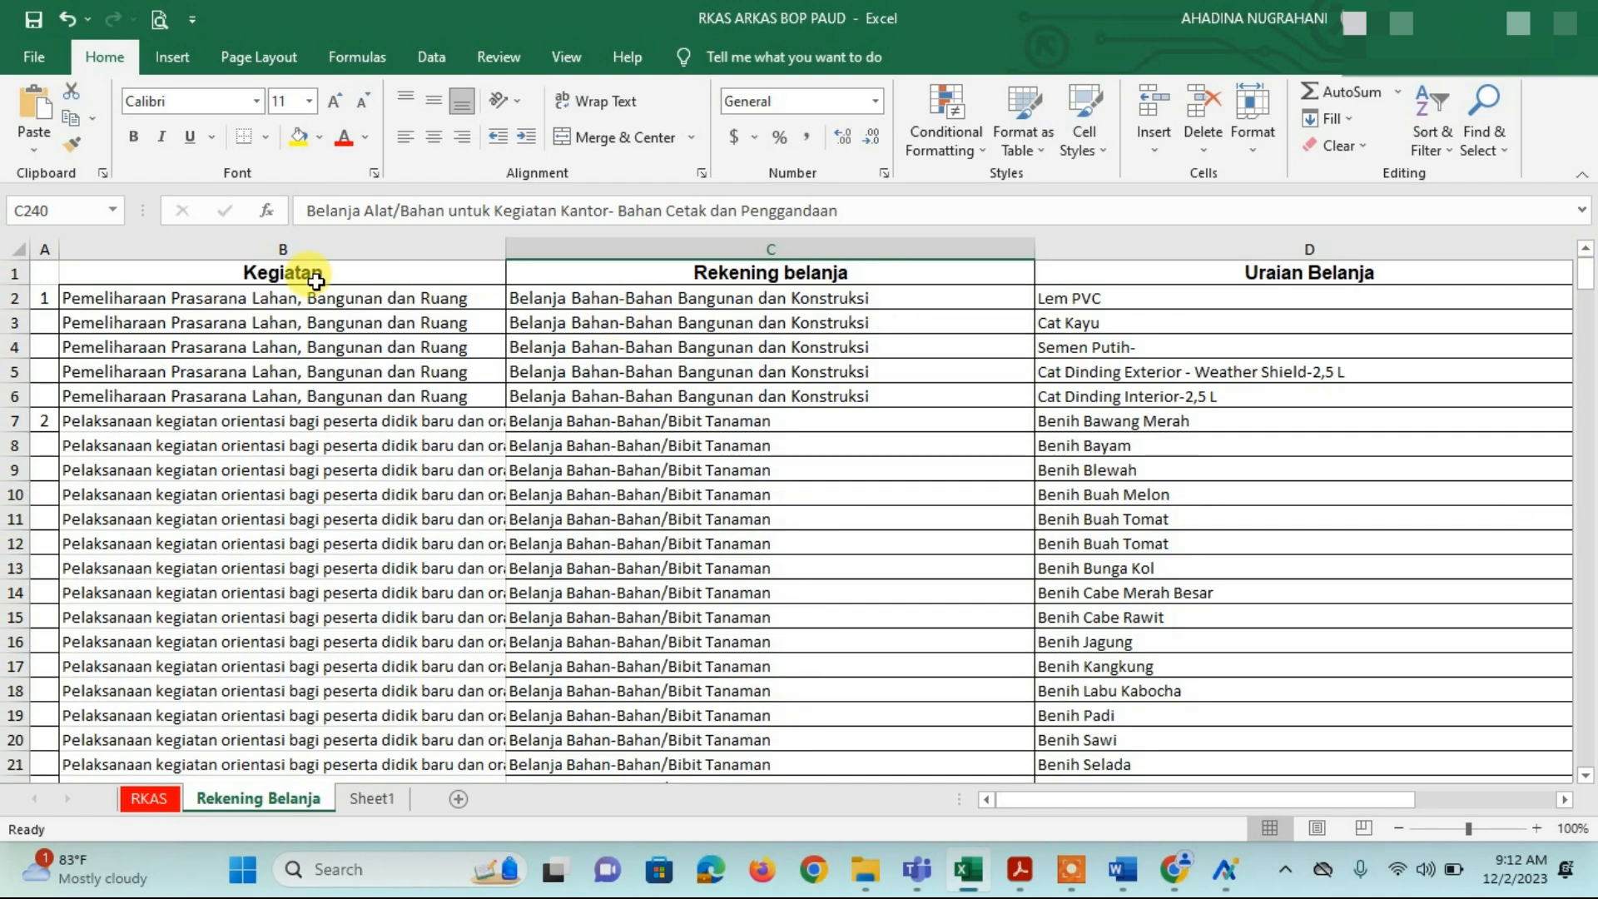
{"action": "left_click", "coordinate": [353, 293]}
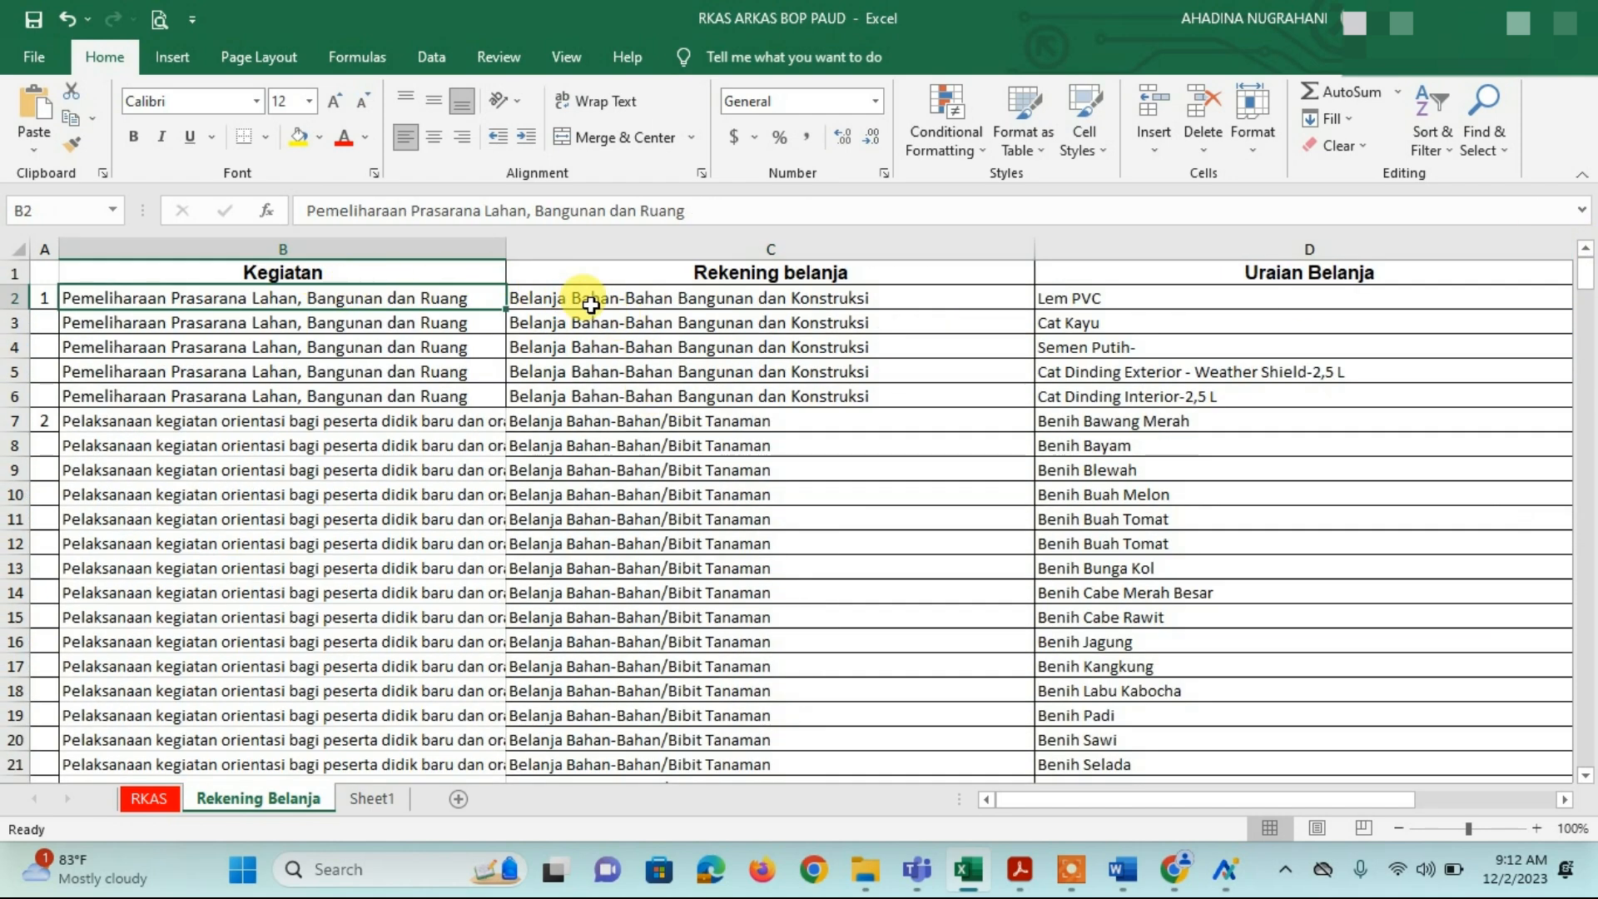
{"action": "left_click", "coordinate": [590, 305]}
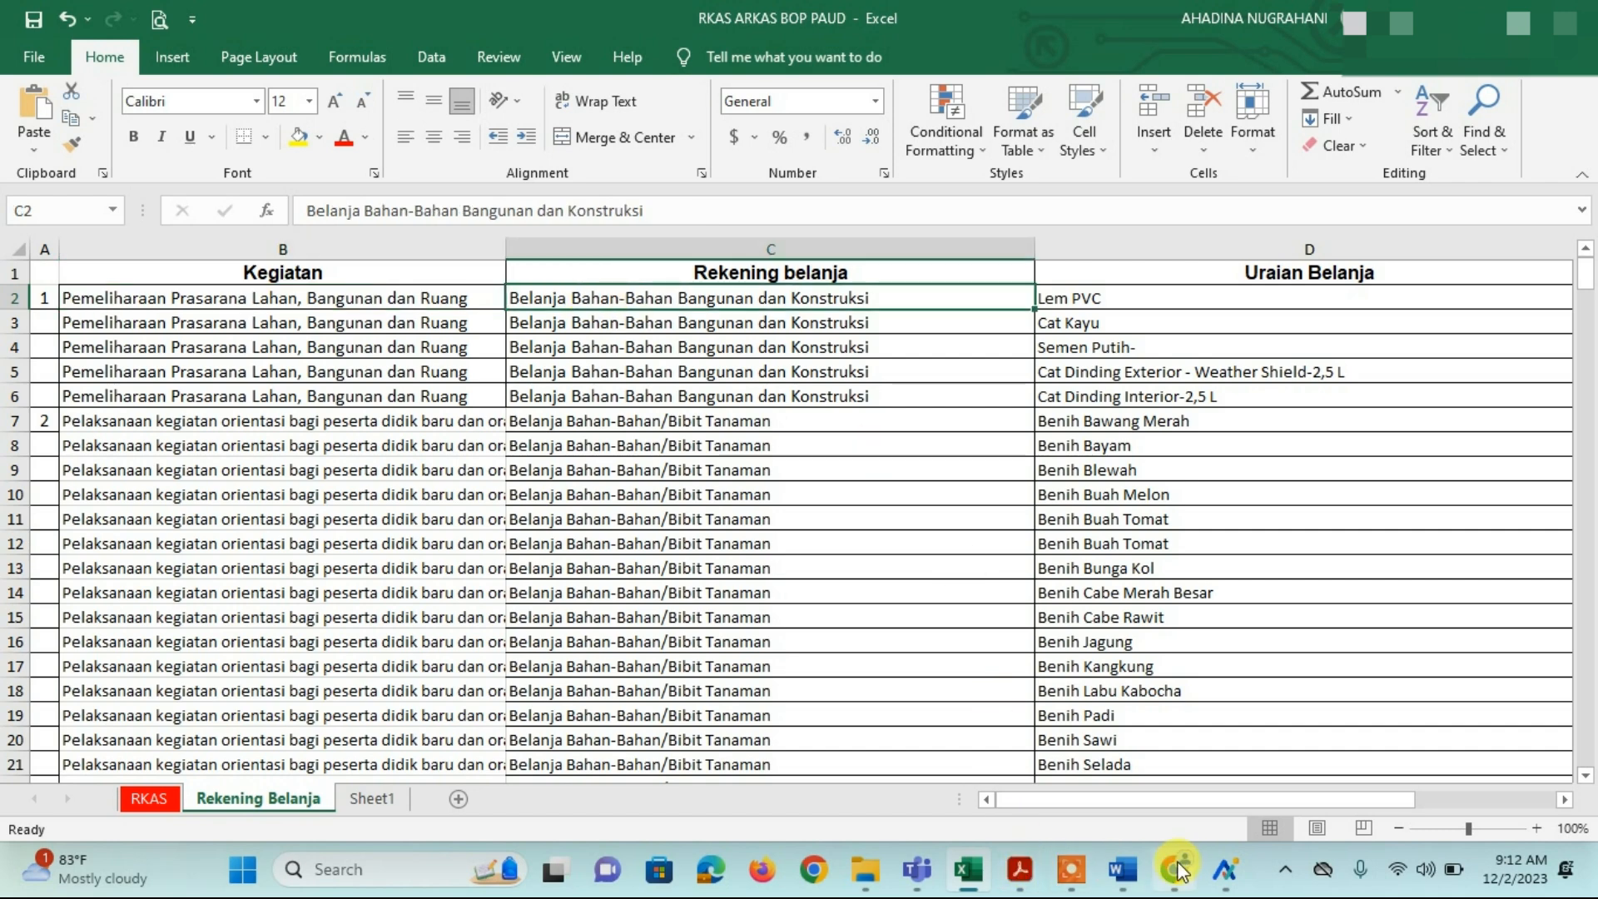
{"action": "mouse_move", "coordinate": [1226, 870]}
{"action": "left_click", "coordinate": [1144, 691]}
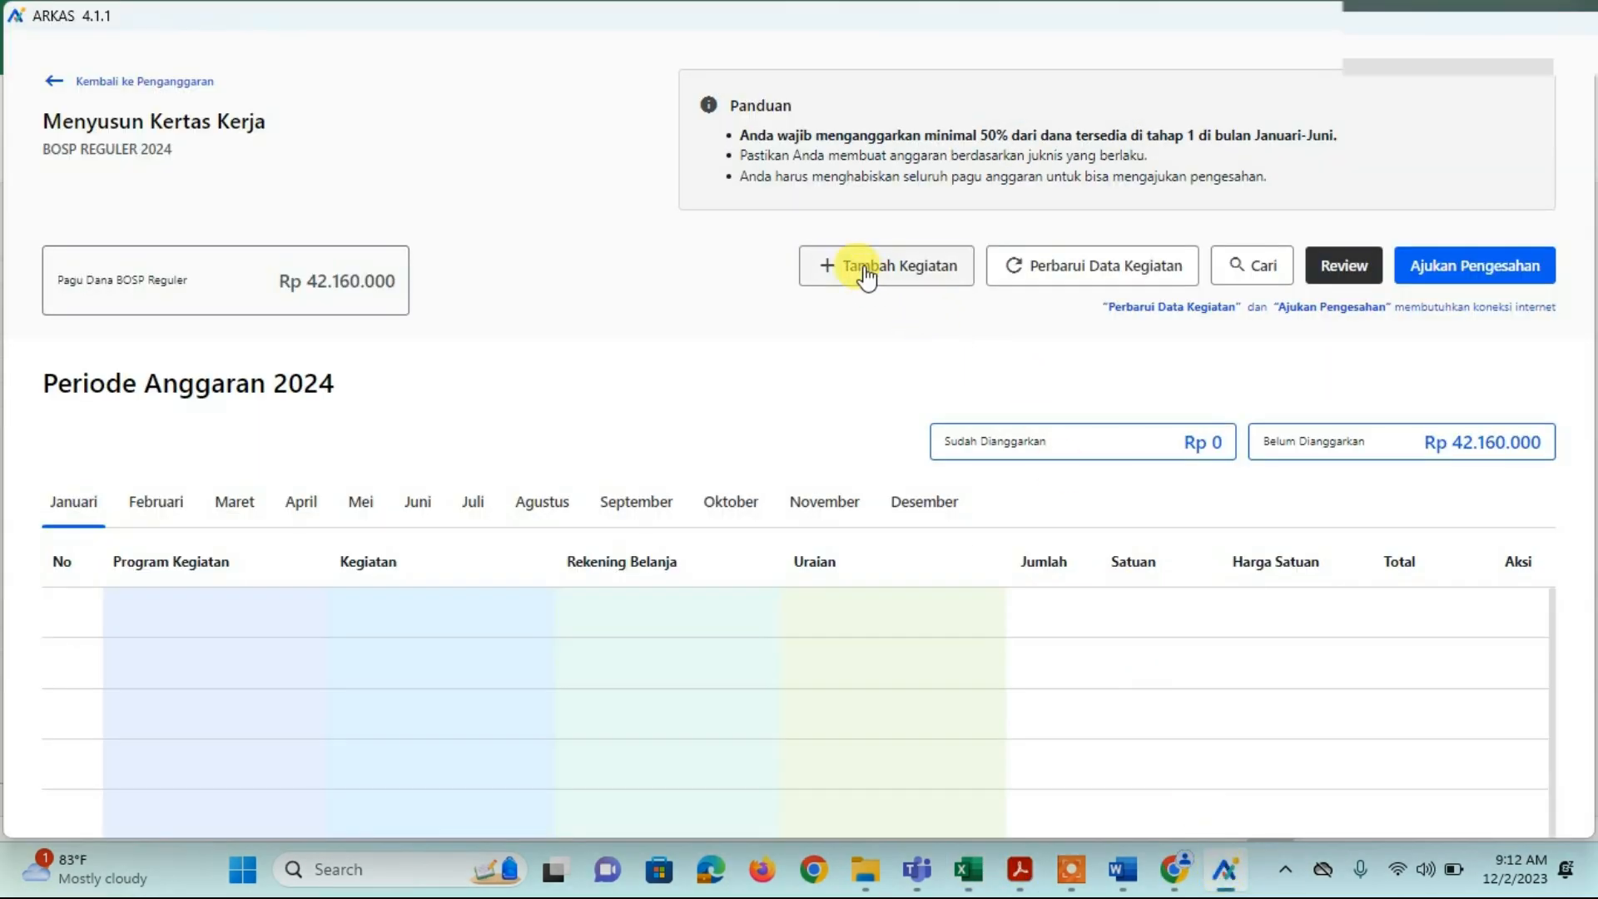
Step: Create a budget entry: library reading-corner activity, account Belanja Bahan-Bahan Bangunan dan Konstruksi, ready for Uraian
{"action": "left_click", "coordinate": [866, 269]}
{"action": "left_click", "coordinate": [837, 241]}
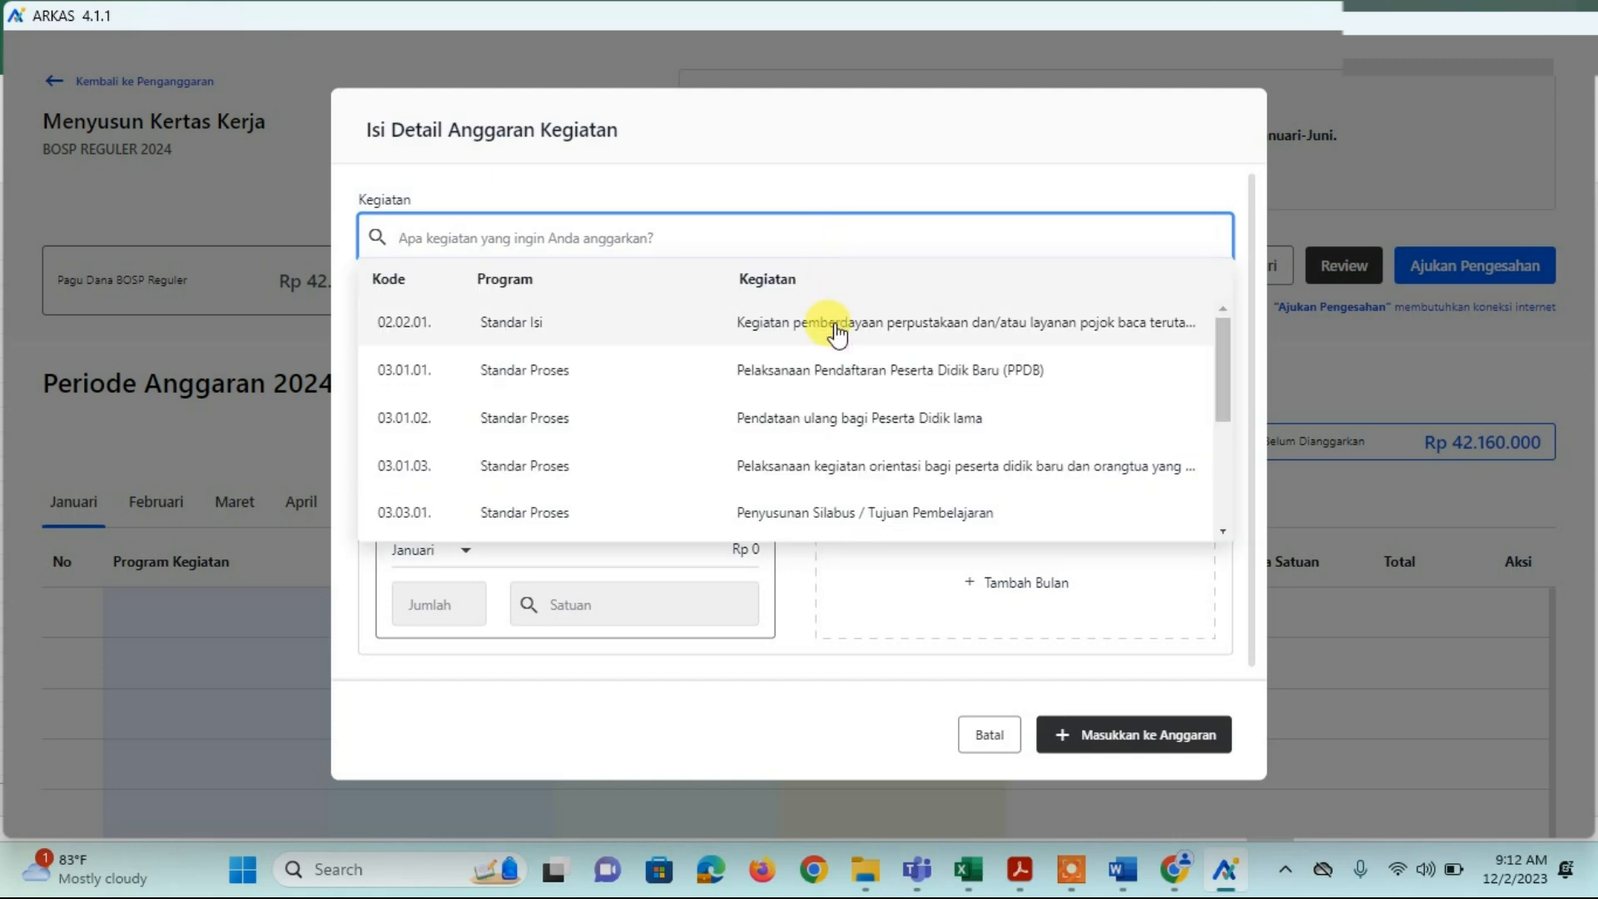
{"action": "left_click", "coordinate": [837, 331]}
{"action": "left_click", "coordinate": [828, 324]}
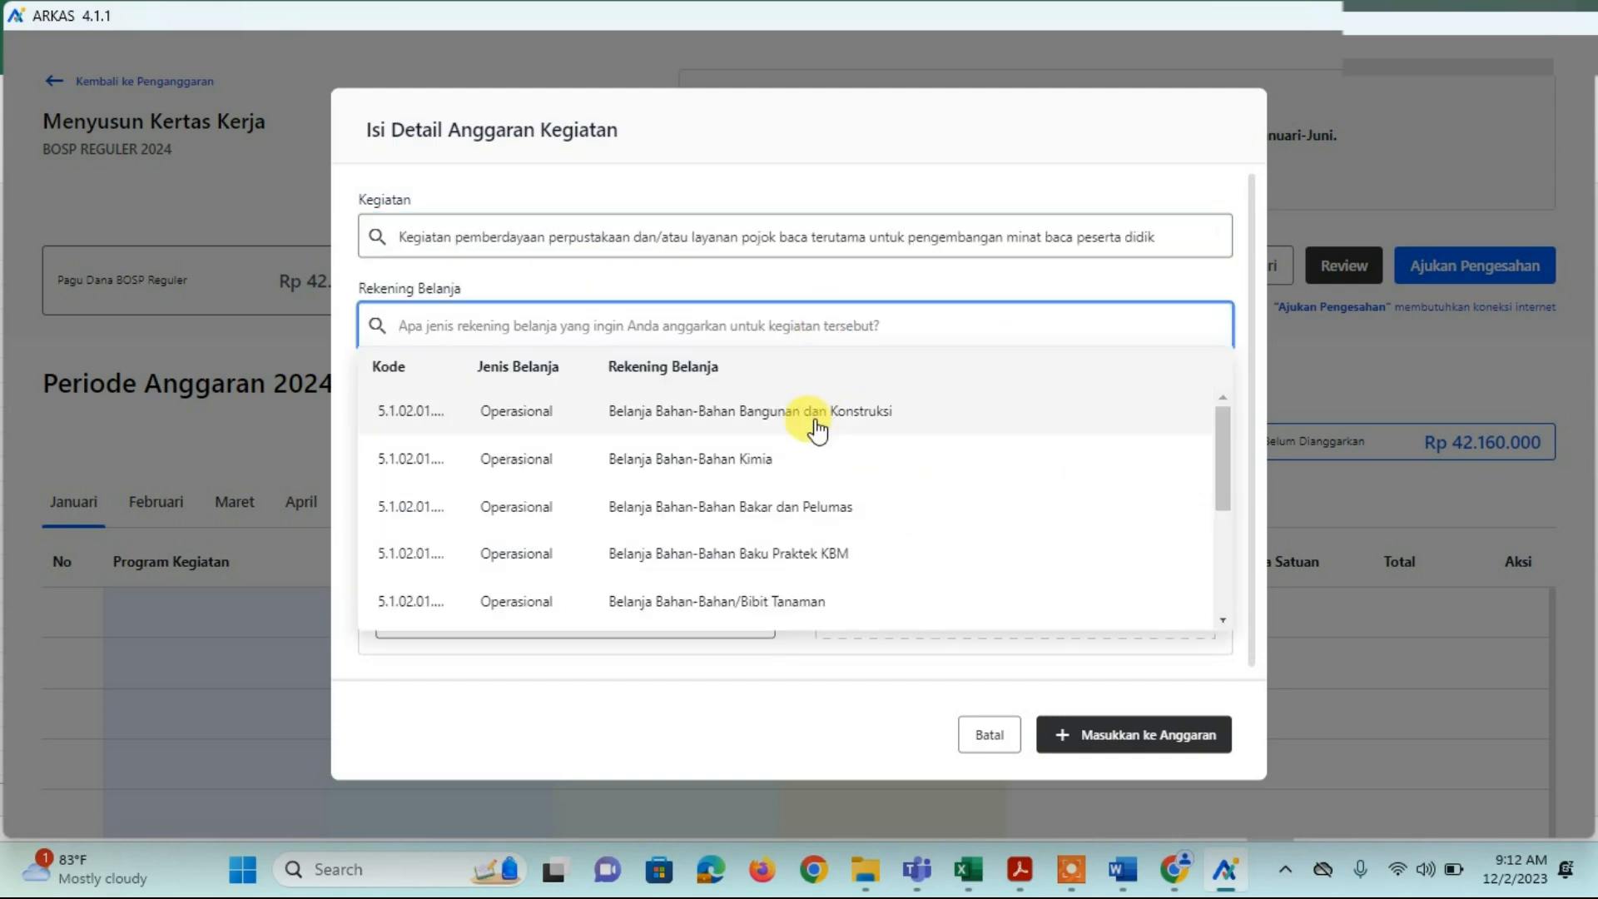
{"action": "left_click", "coordinate": [812, 420]}
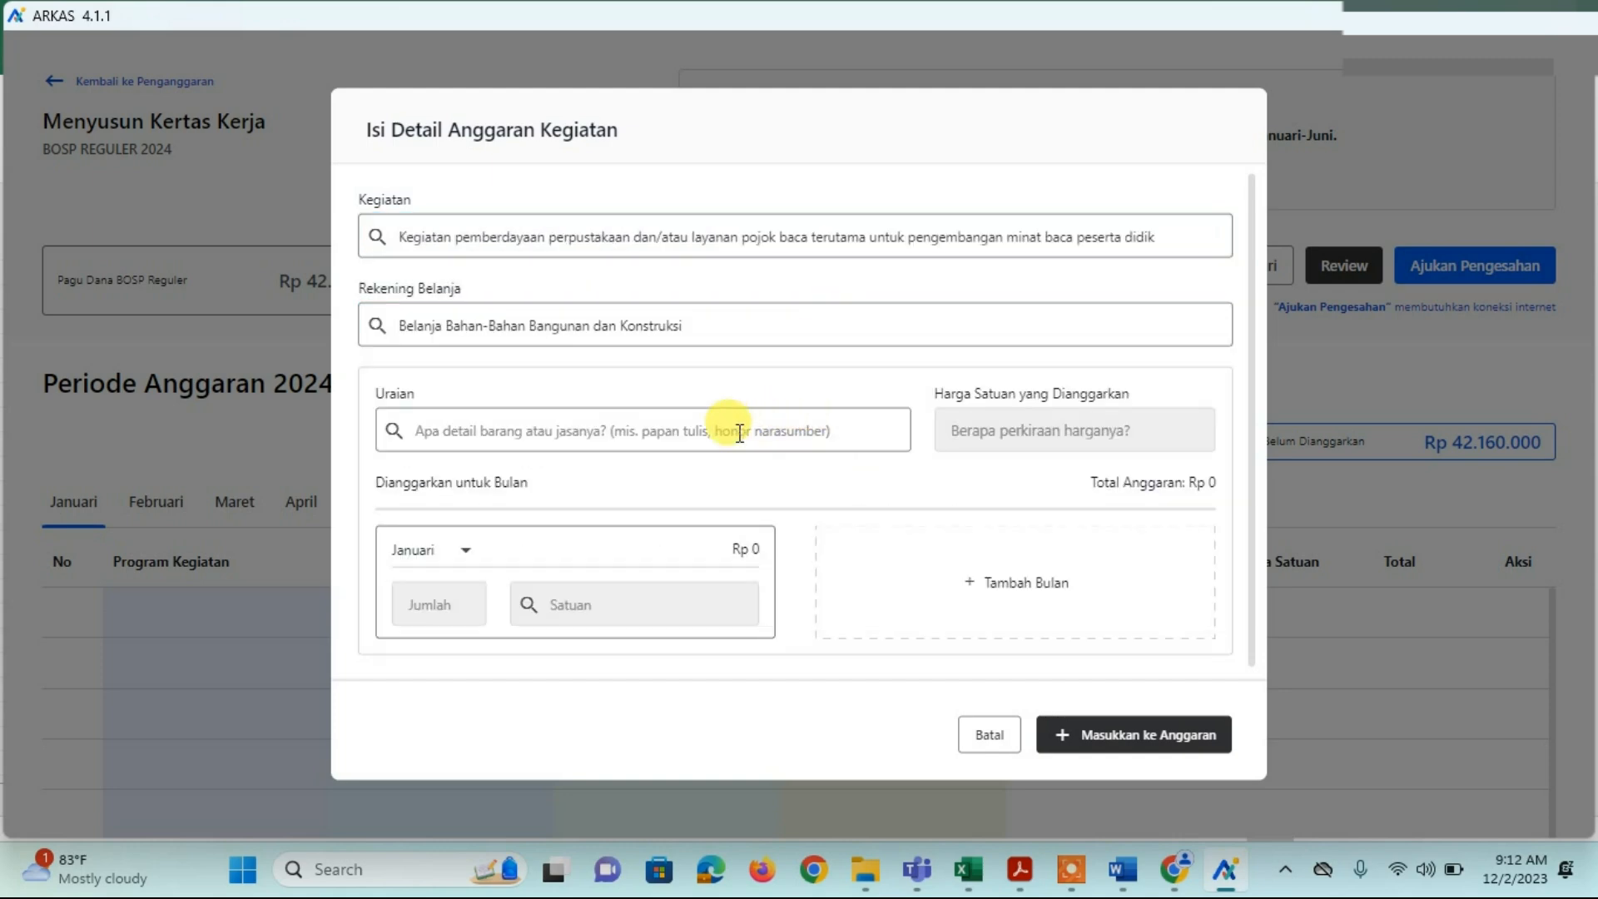
{"action": "left_click", "coordinate": [623, 435]}
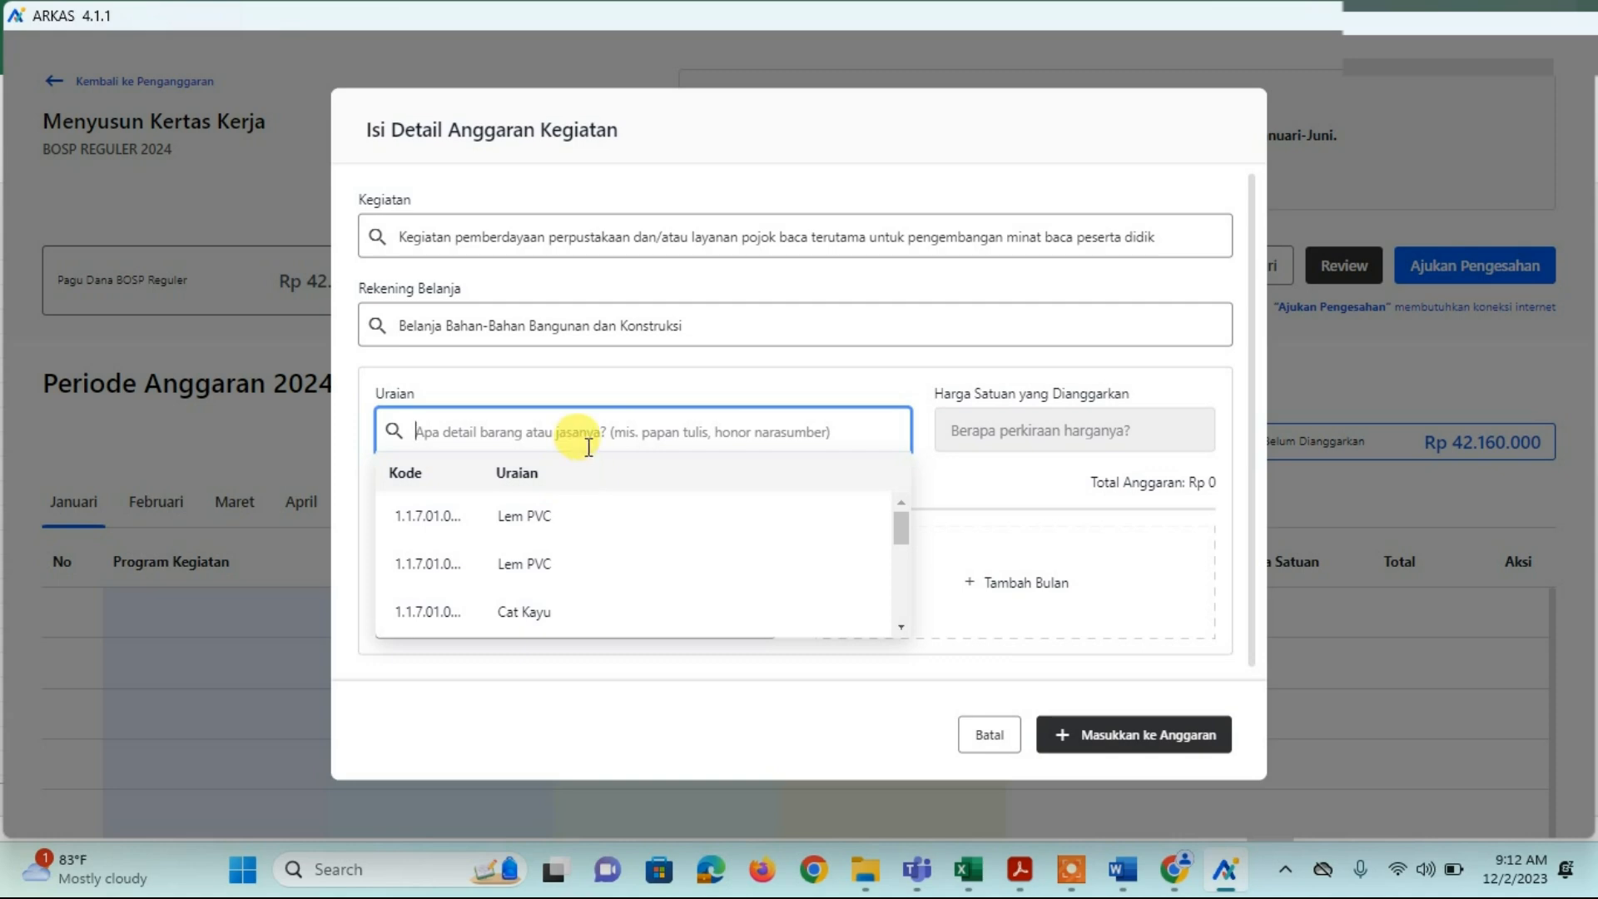
{"action": "left_click", "coordinate": [982, 871]}
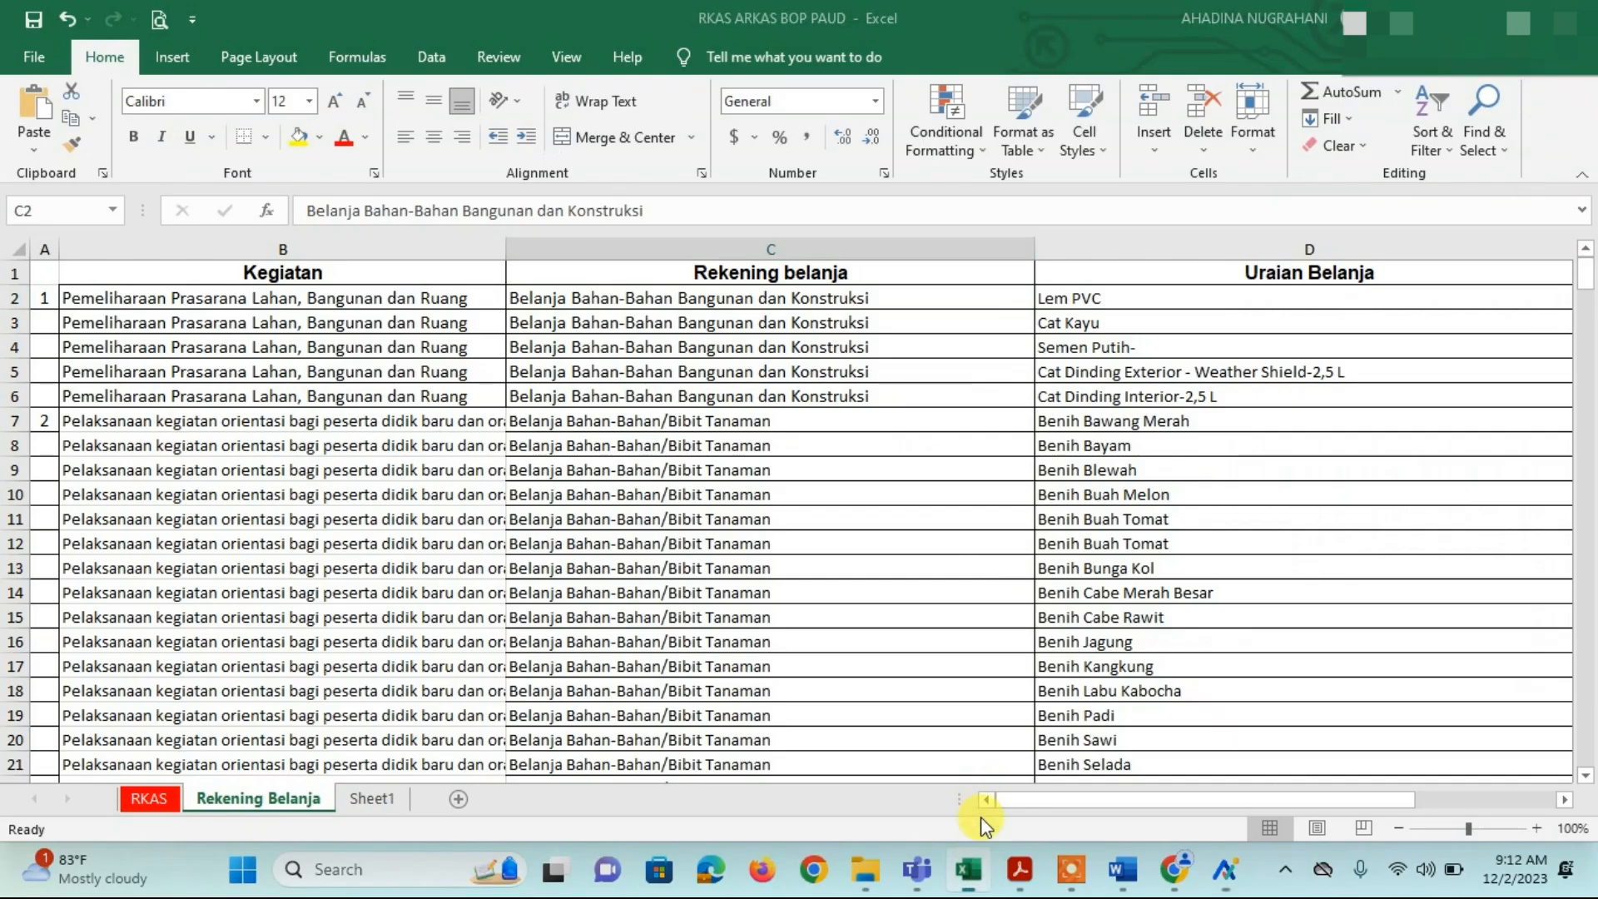
{"action": "left_click_drag", "start_coordinate": [802, 561], "coordinate": [707, 319]}
{"action": "left_click", "coordinate": [704, 297]}
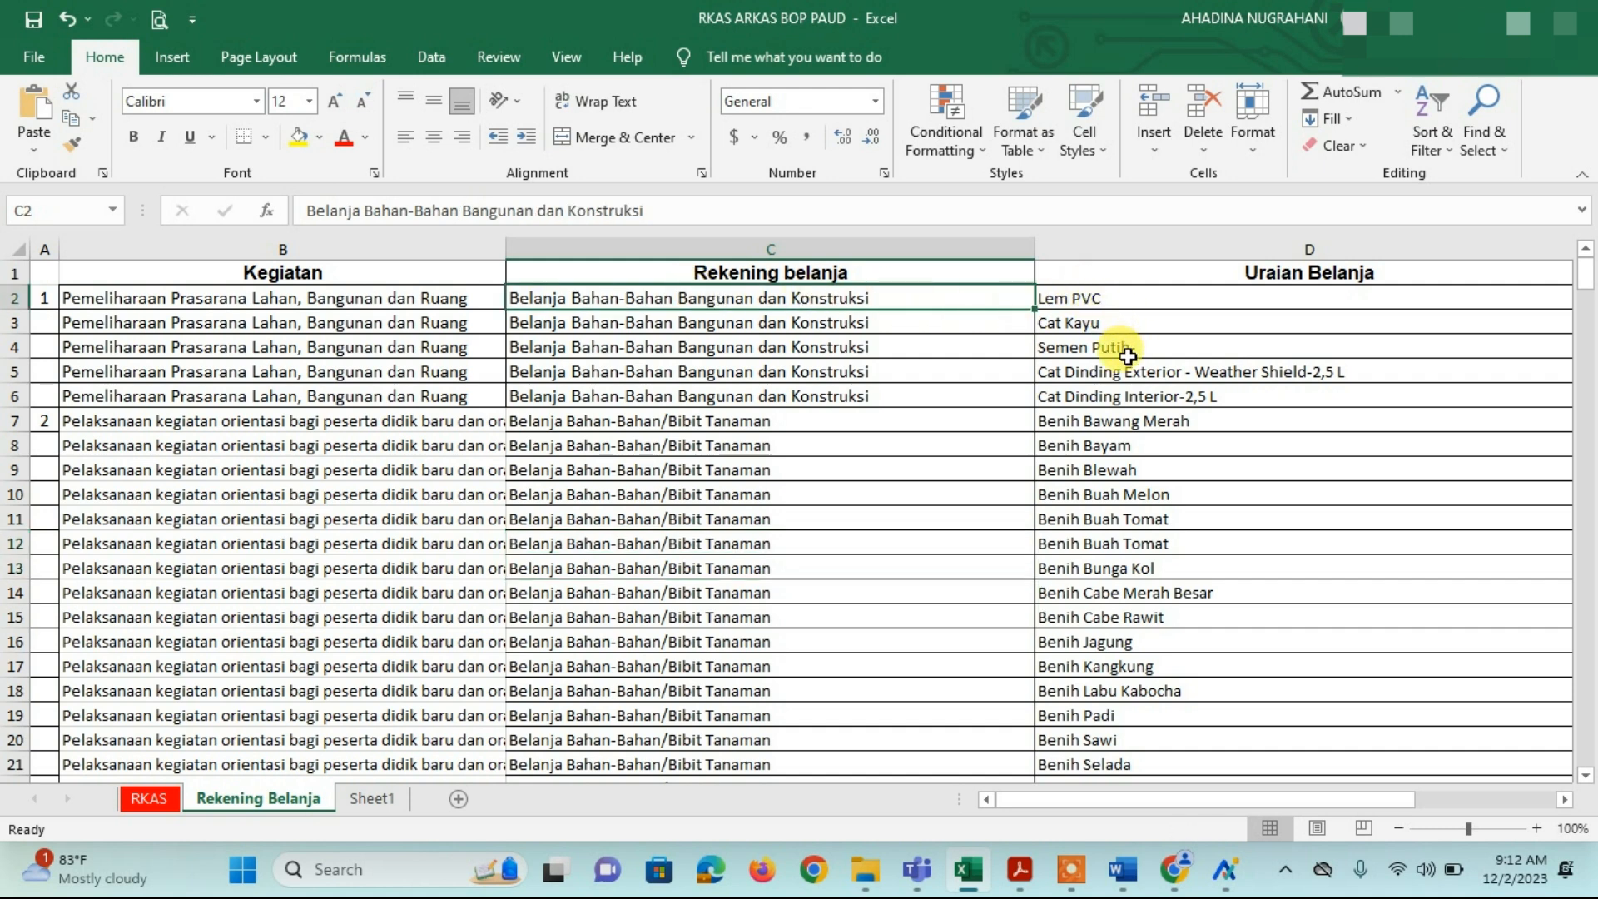
{"action": "left_click", "coordinate": [1176, 402]}
{"action": "left_click", "coordinate": [684, 423]}
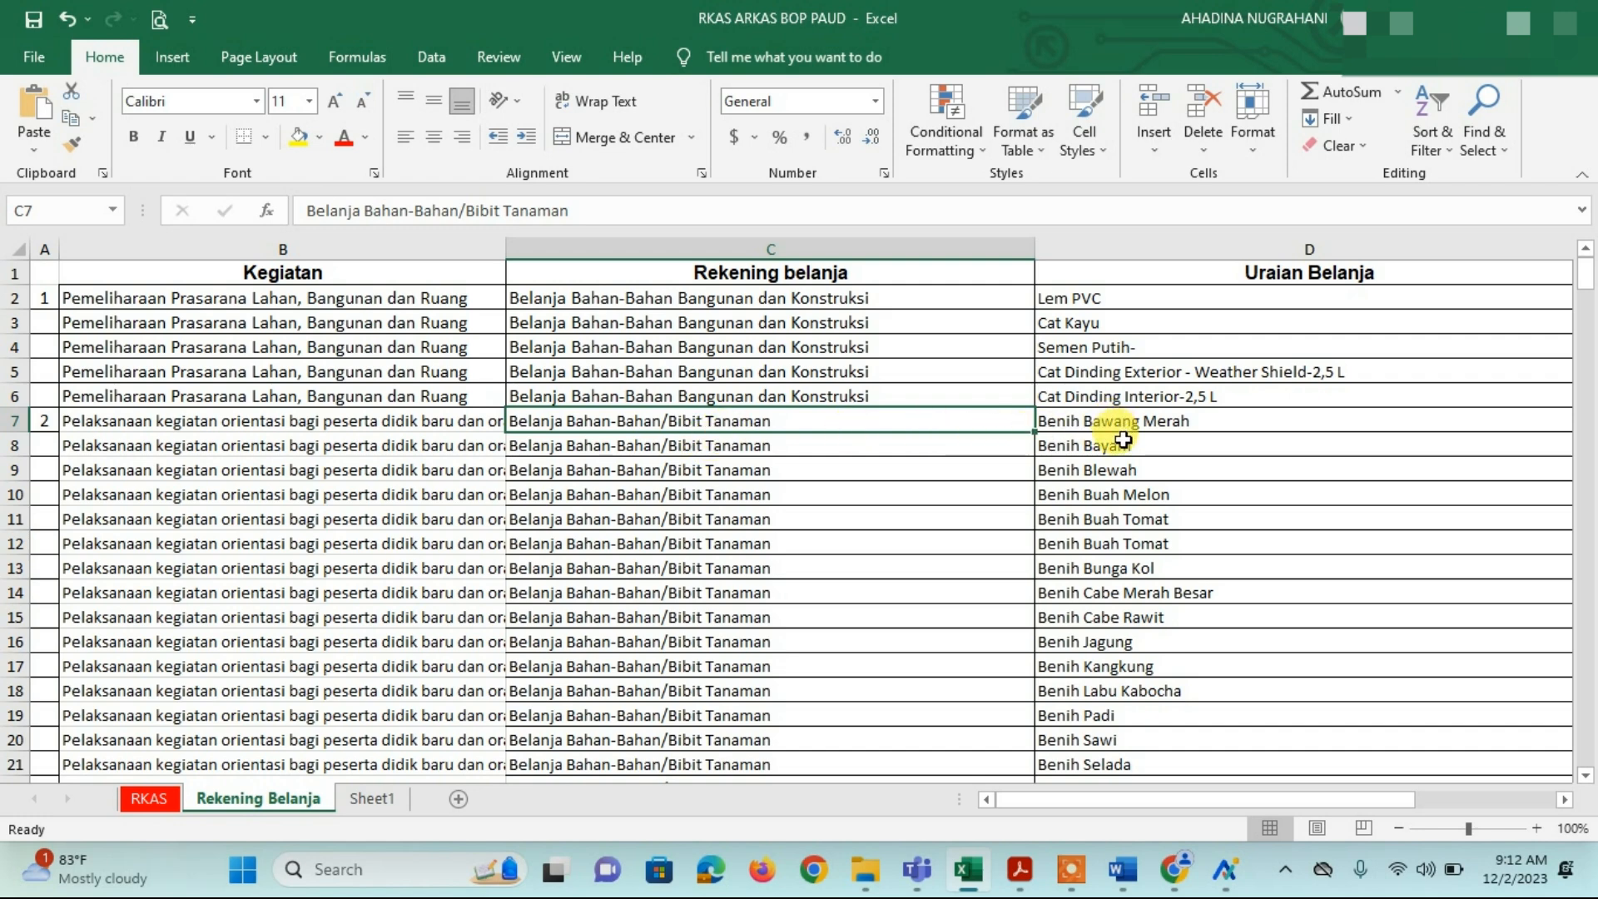
{"action": "scroll", "coordinate": [1118, 445], "scroll_direction": "down", "scroll_amount": 2}
{"action": "scroll", "coordinate": [1119, 445], "scroll_direction": "down", "scroll_amount": 8}
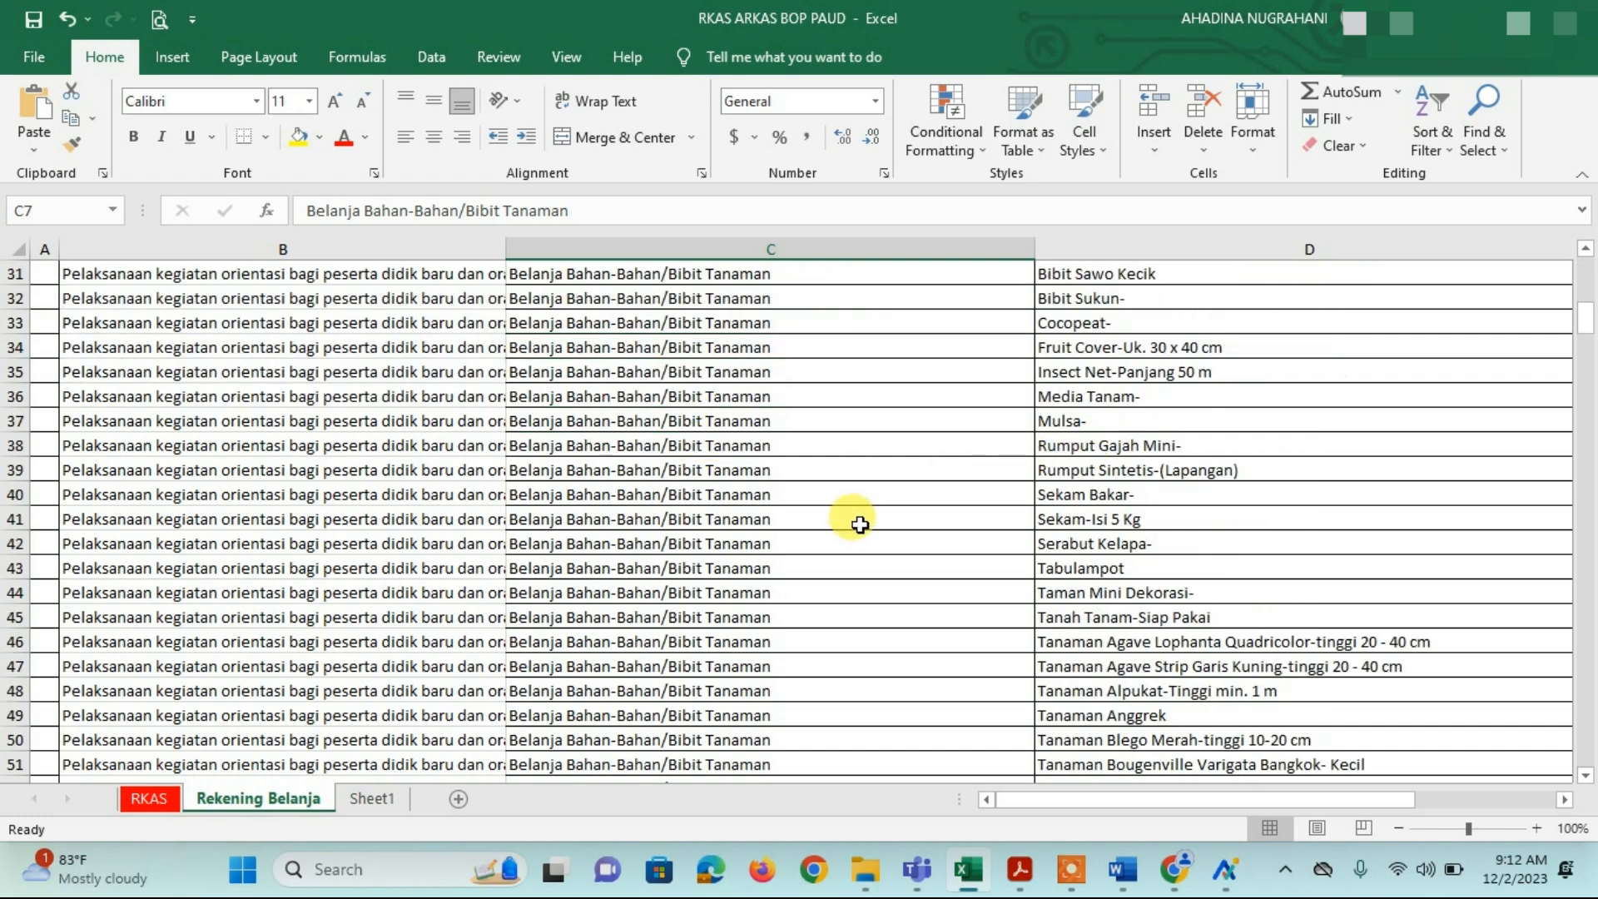
{"action": "scroll", "coordinate": [852, 527], "scroll_direction": "down", "scroll_amount": 5}
{"action": "left_click", "coordinate": [836, 532]}
{"action": "scroll", "coordinate": [836, 532], "scroll_direction": "down", "scroll_amount": 5}
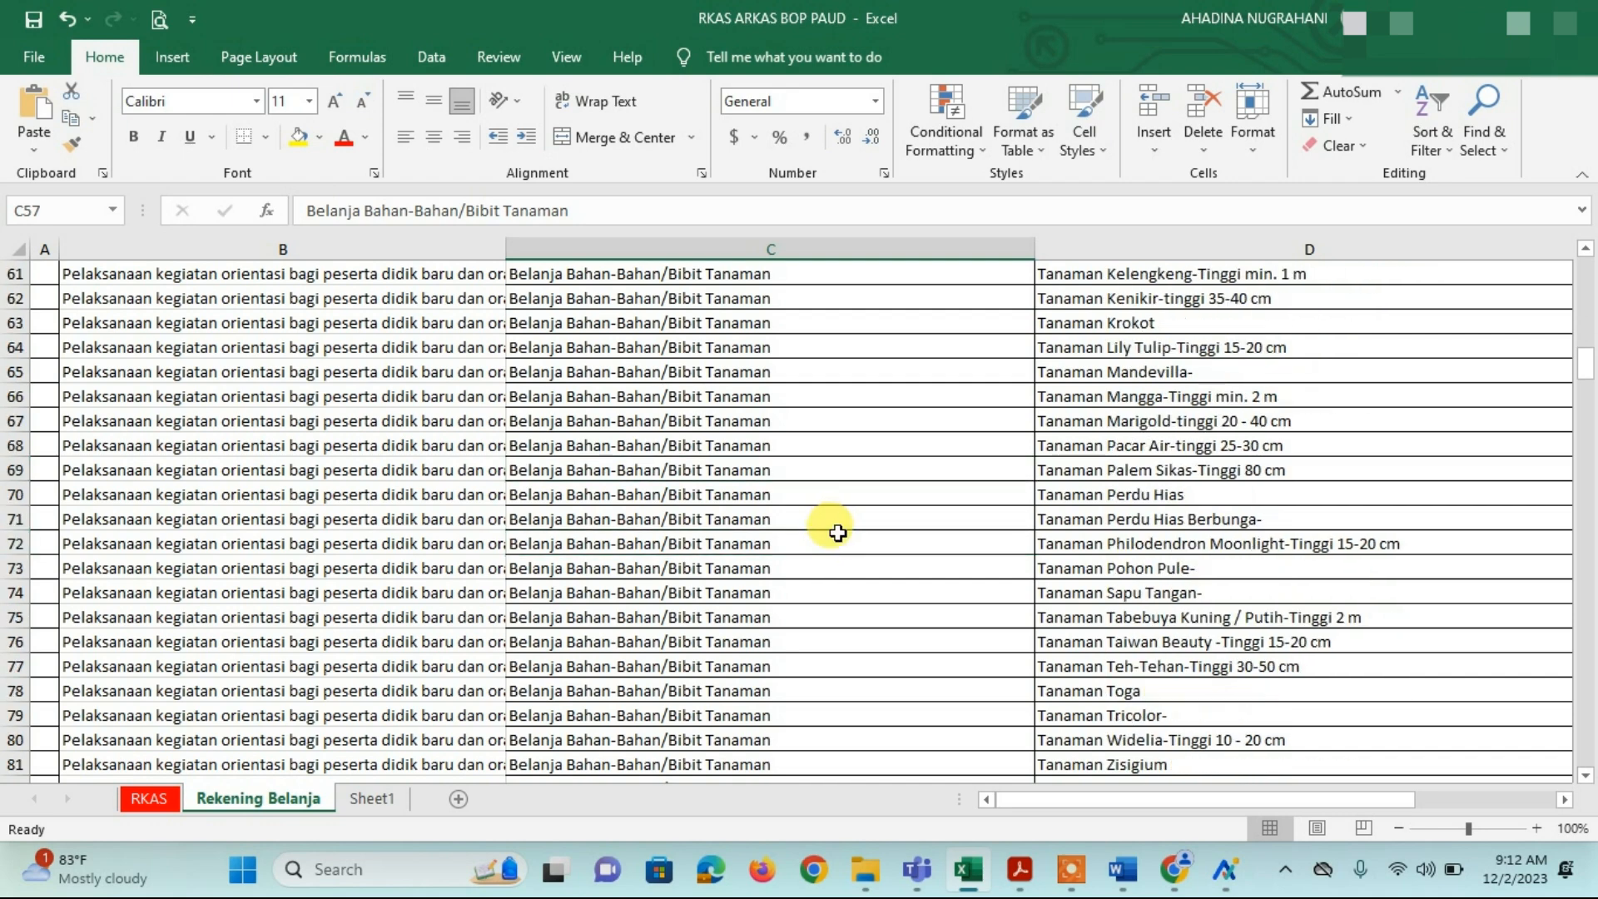
{"action": "scroll", "coordinate": [836, 532], "scroll_direction": "down", "scroll_amount": 6}
{"action": "scroll", "coordinate": [837, 532], "scroll_direction": "up", "scroll_amount": 2}
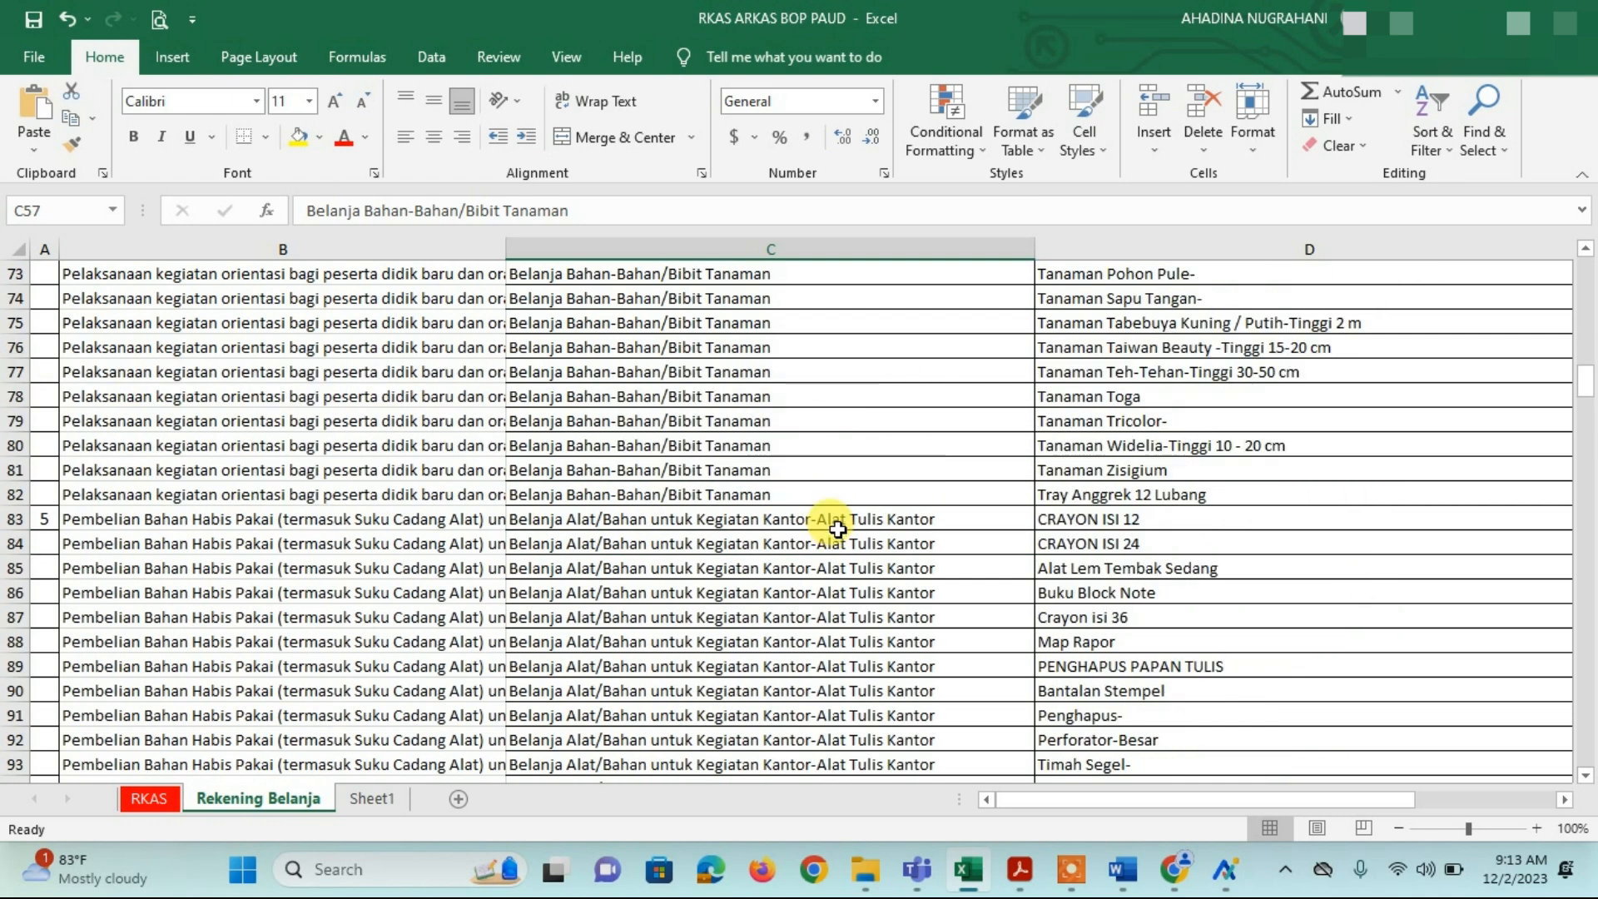
{"action": "left_click", "coordinate": [837, 532]}
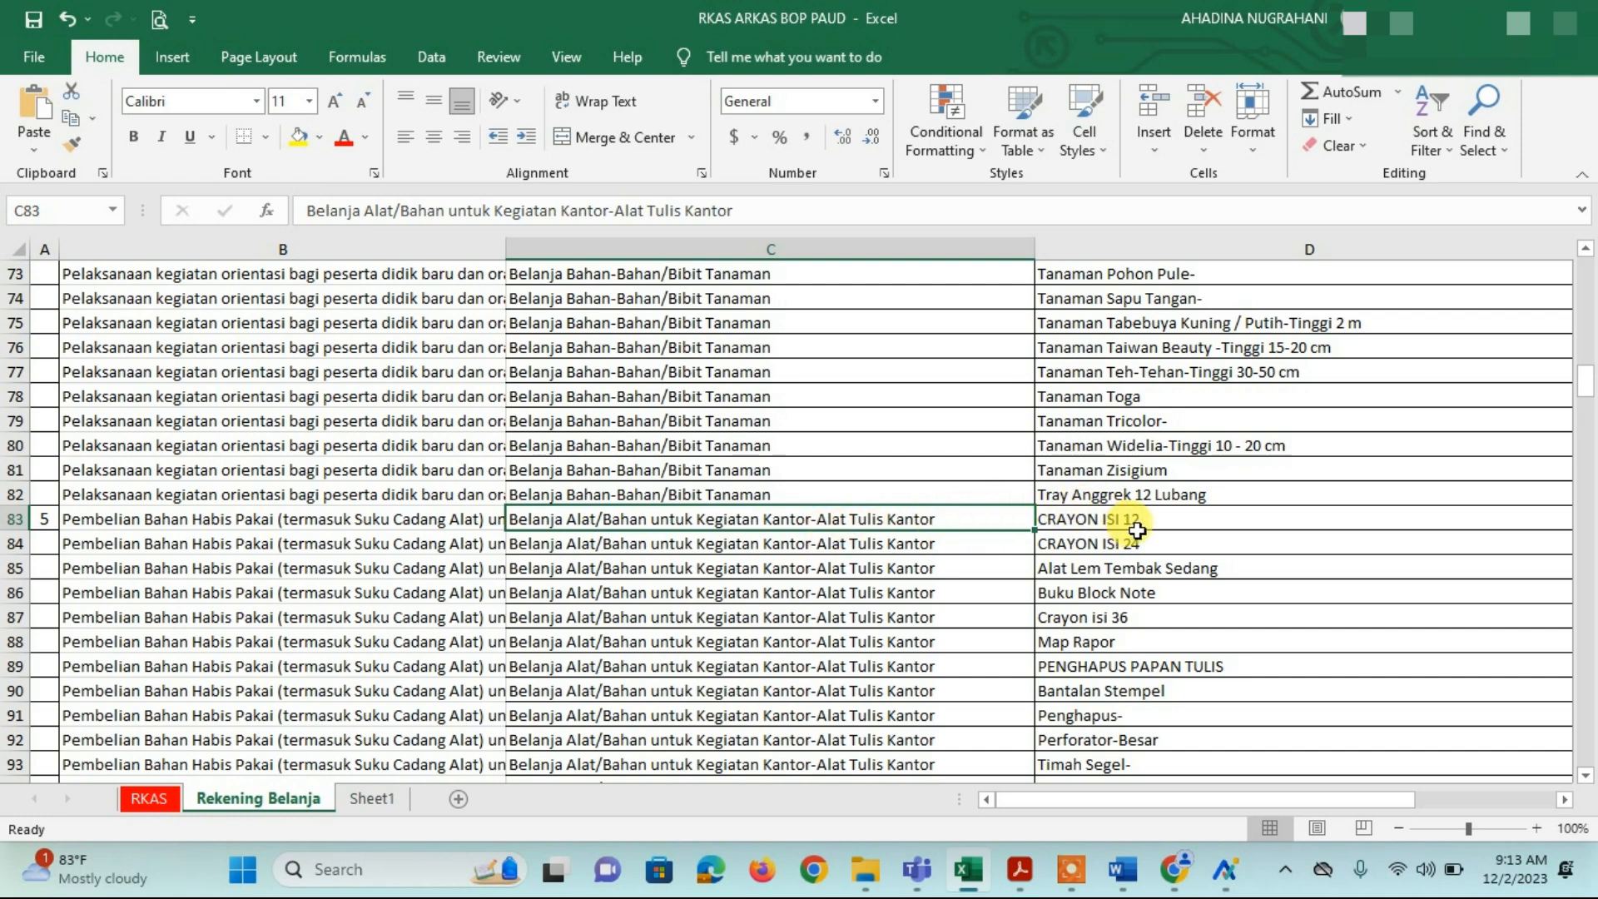
{"action": "scroll", "coordinate": [1132, 530], "scroll_direction": "down", "scroll_amount": 1}
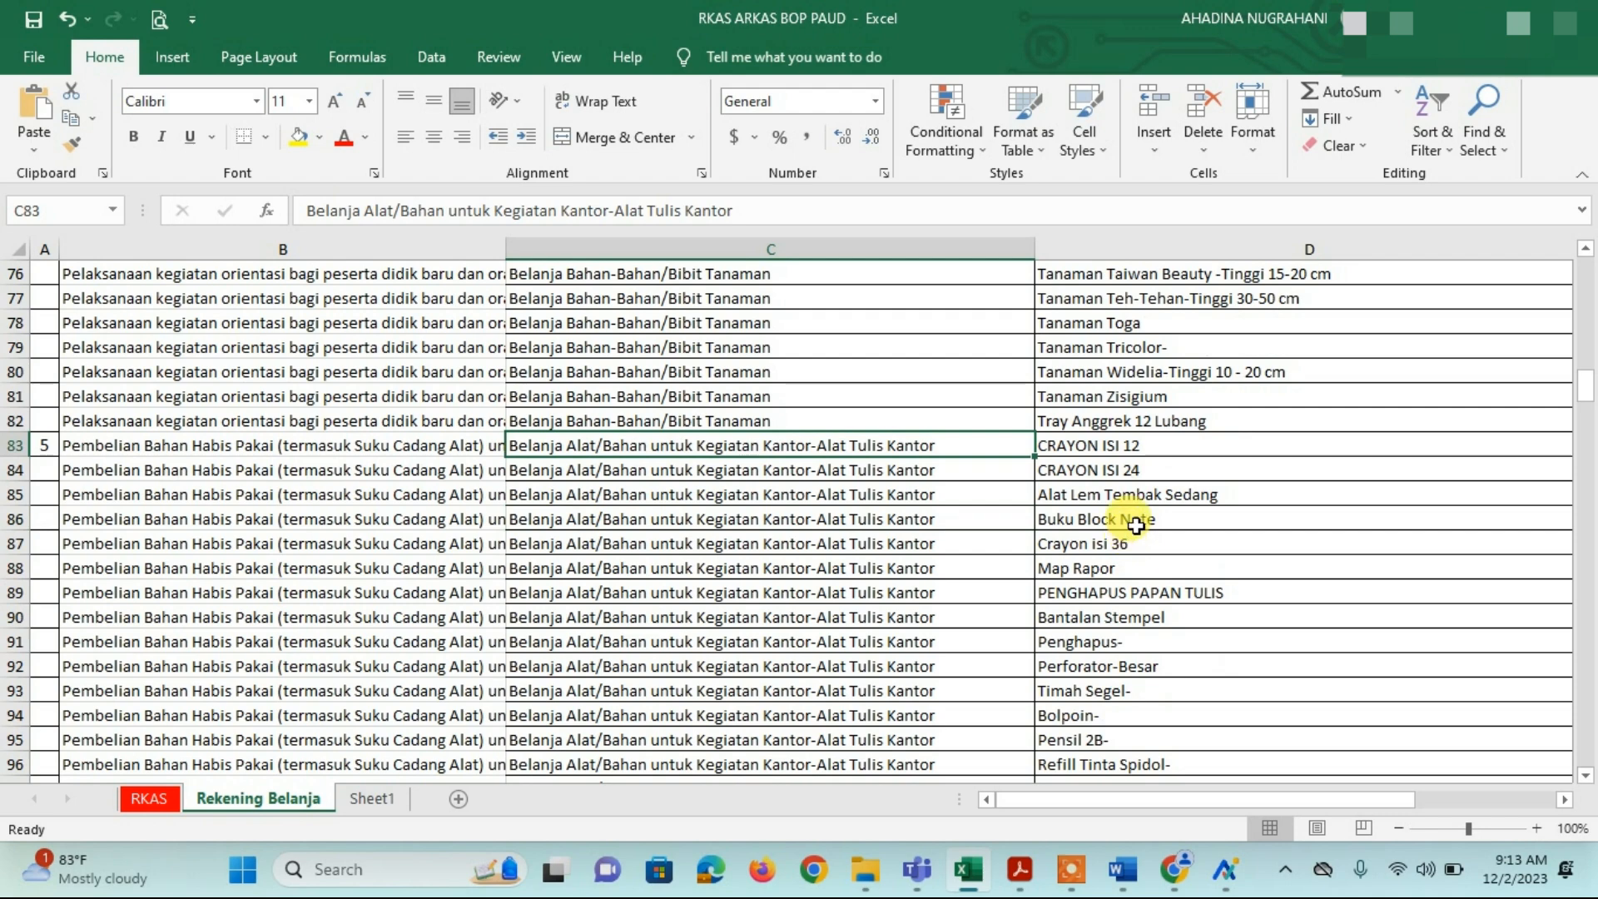
{"action": "left_click", "coordinate": [1136, 525]}
{"action": "left_click", "coordinate": [1131, 543]}
{"action": "scroll", "coordinate": [1134, 551], "scroll_direction": "down", "scroll_amount": 1}
{"action": "scroll", "coordinate": [1132, 549], "scroll_direction": "down", "scroll_amount": 1}
{"action": "scroll", "coordinate": [1124, 558], "scroll_direction": "up", "scroll_amount": 6}
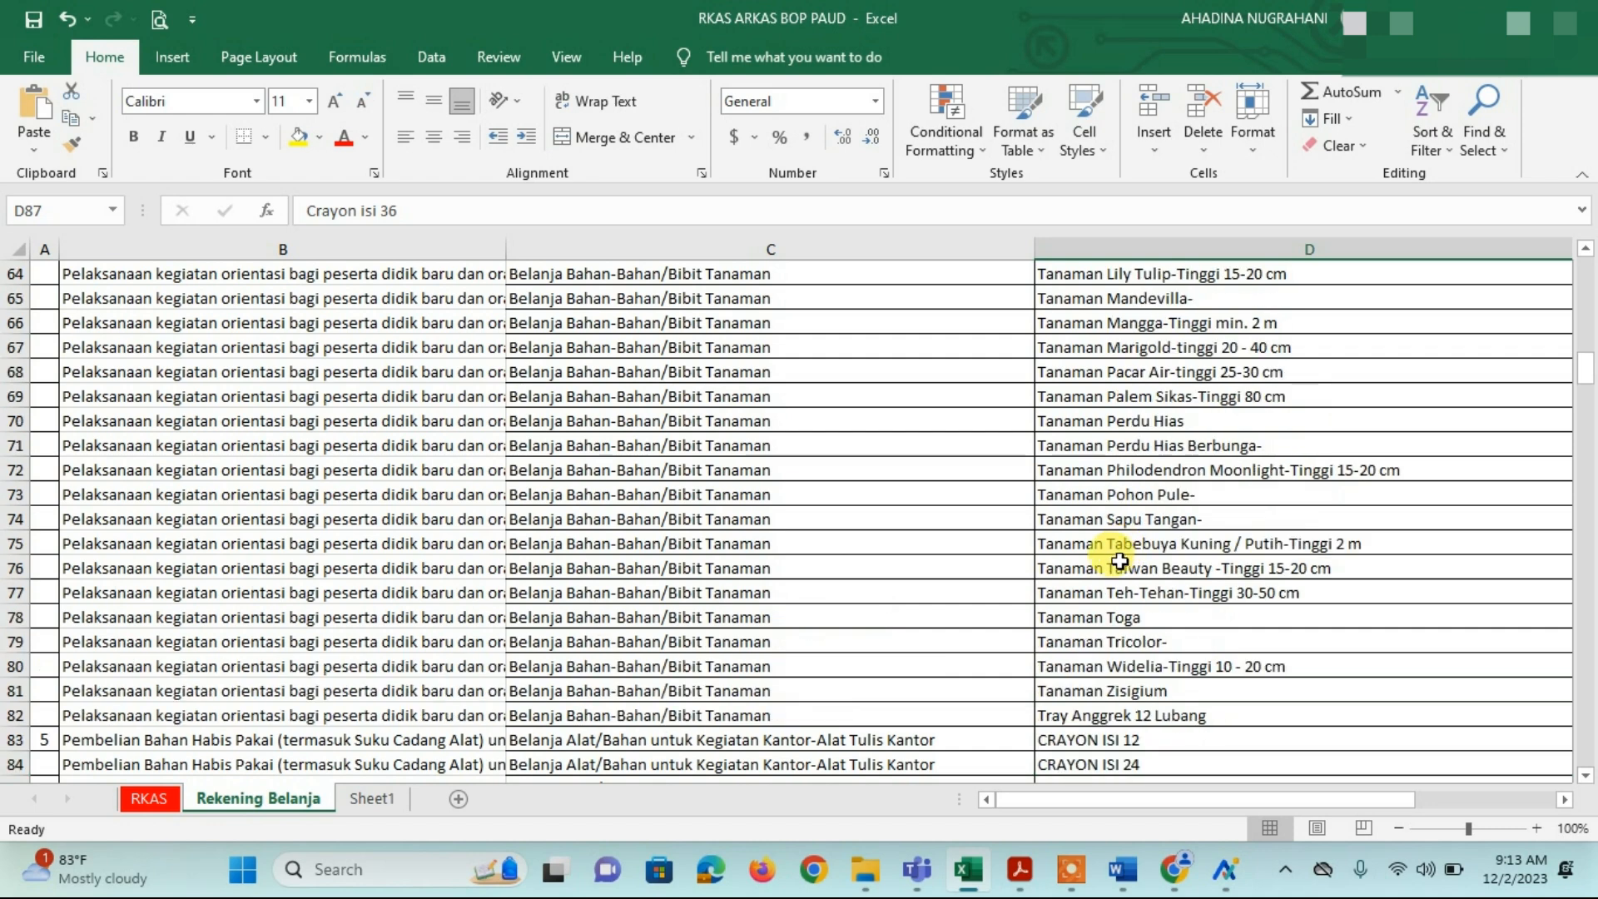
{"action": "scroll", "coordinate": [1116, 560], "scroll_direction": "up", "scroll_amount": 20}
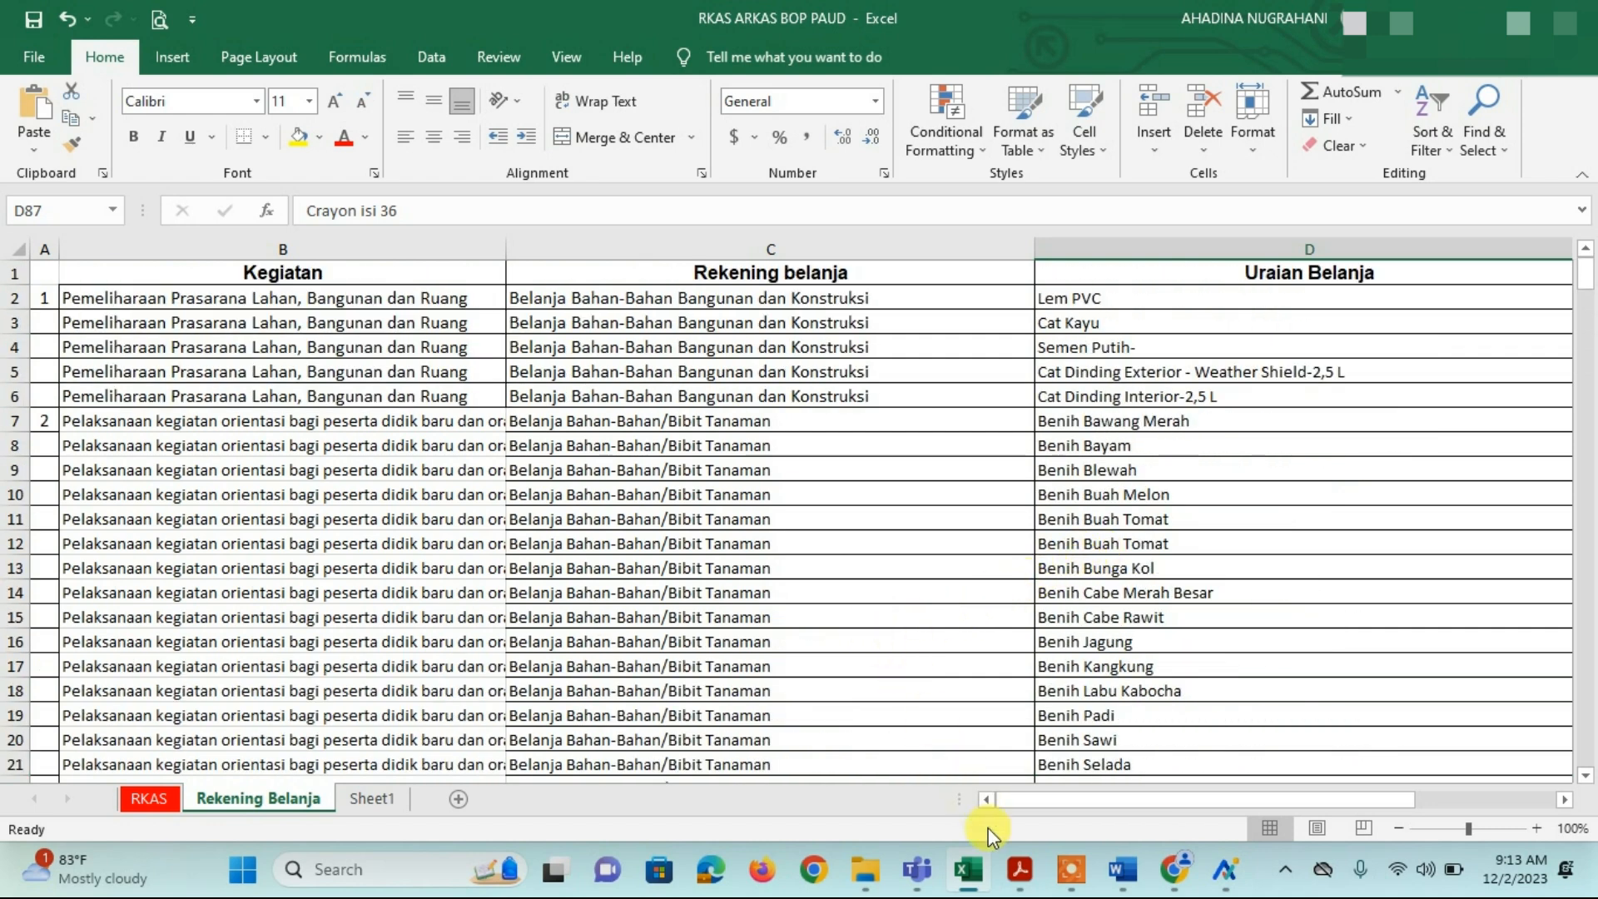
{"action": "left_click", "coordinate": [1224, 868]}
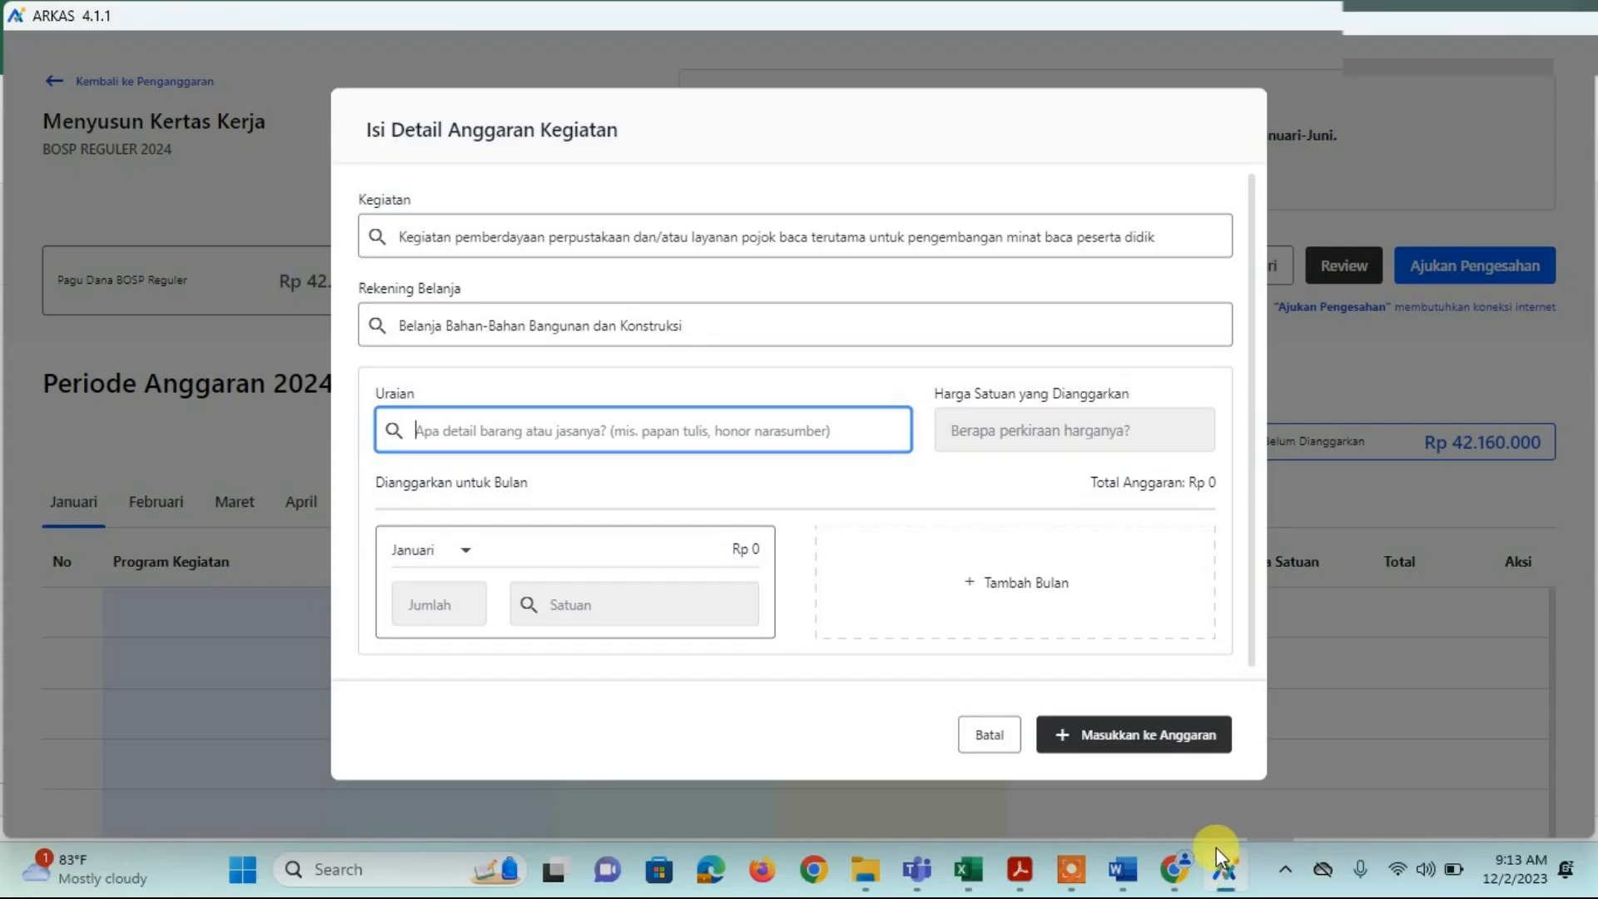
{"action": "left_click", "coordinate": [811, 331]}
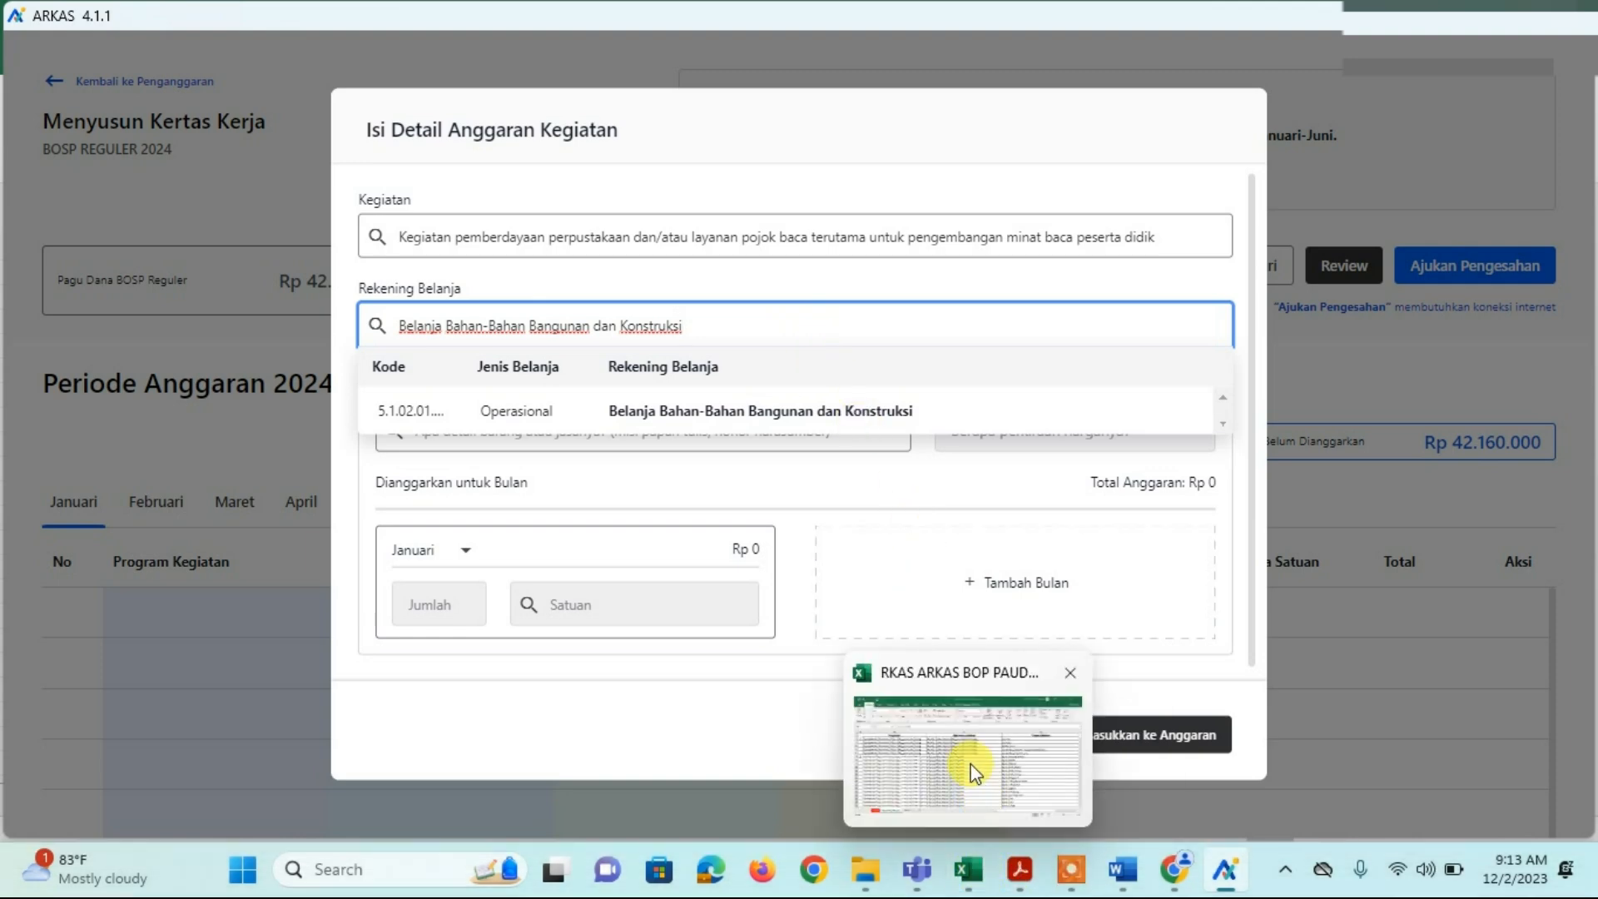
{"action": "left_click", "coordinate": [969, 764]}
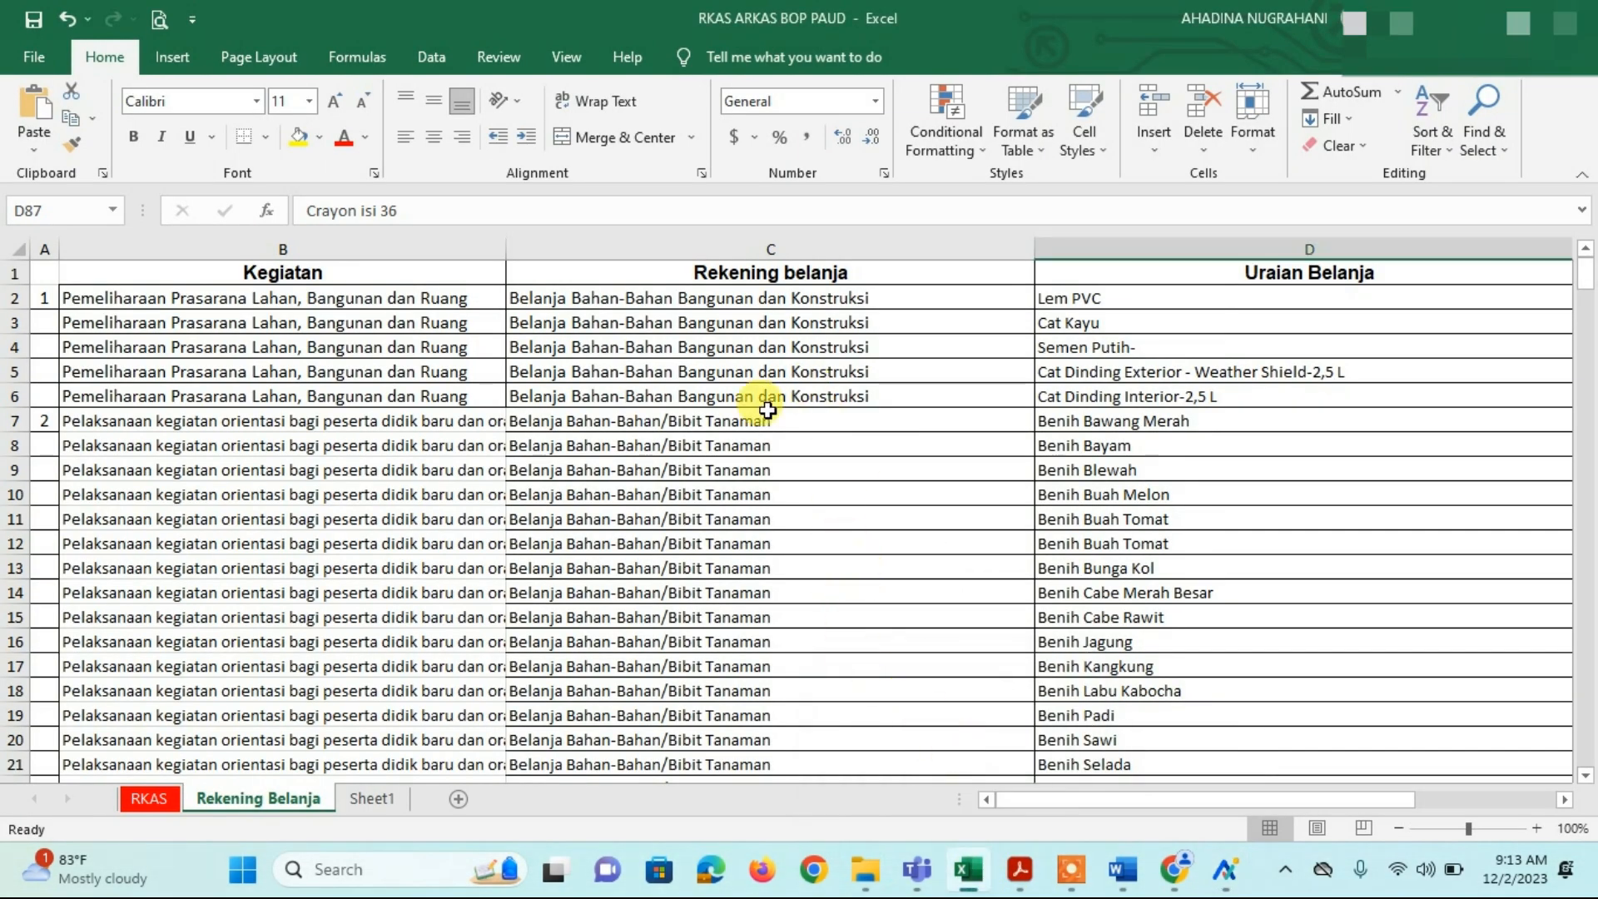
{"action": "left_click", "coordinate": [647, 422]}
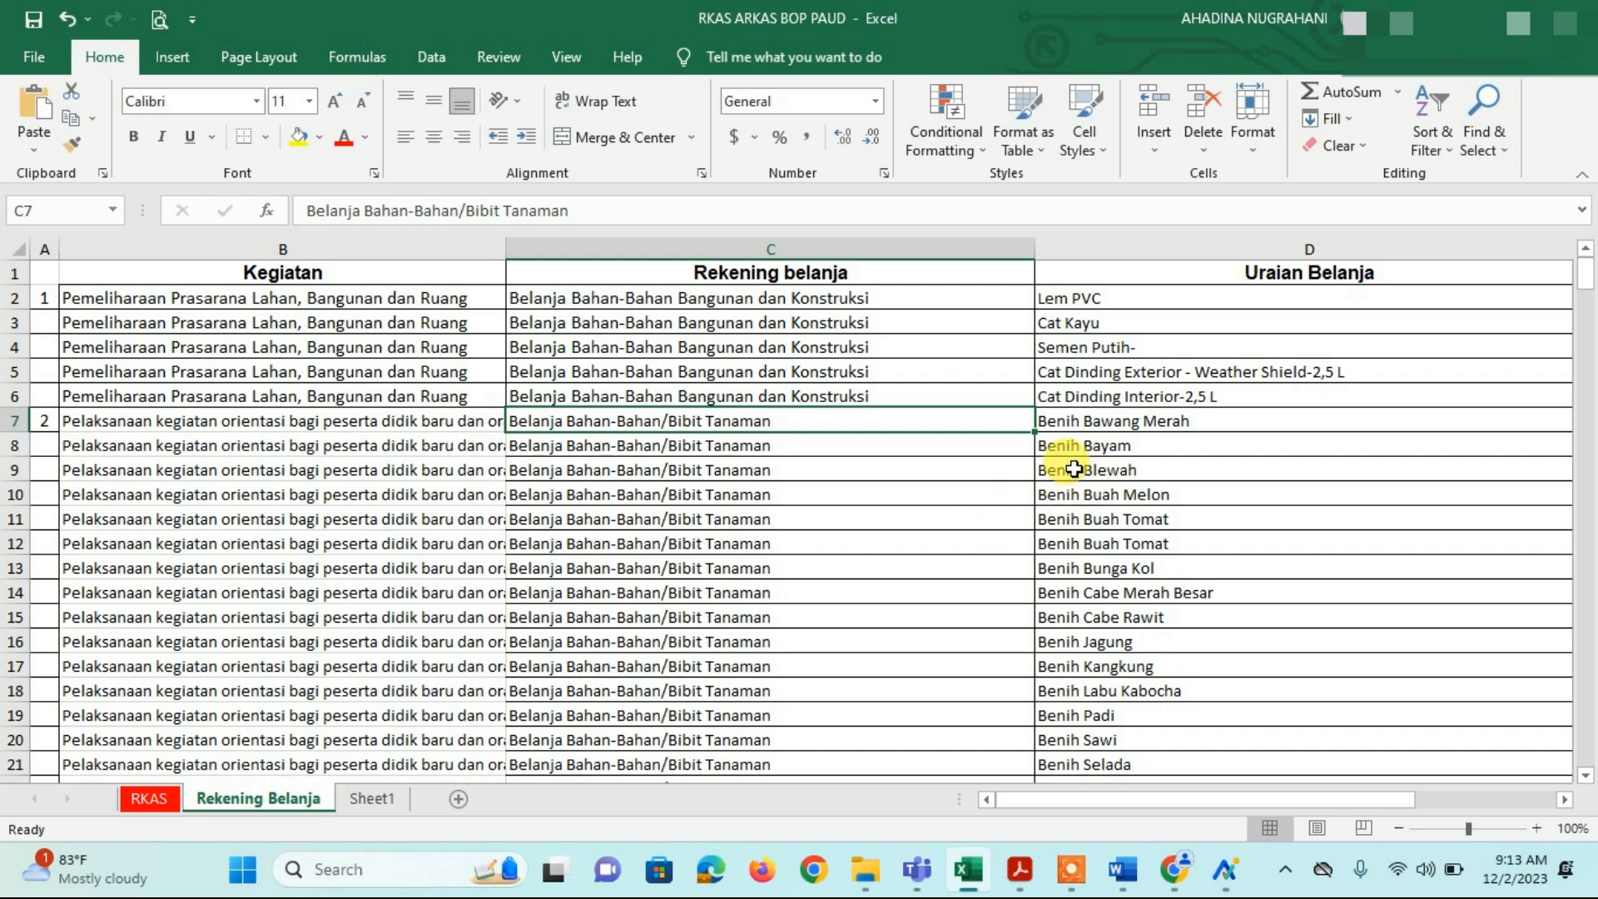
Step: Search the sheet for CRAYON and read the Alat Tulis Kantor account for CRAYON ISI 12 in row 83
{"action": "left_click", "coordinate": [1482, 134]}
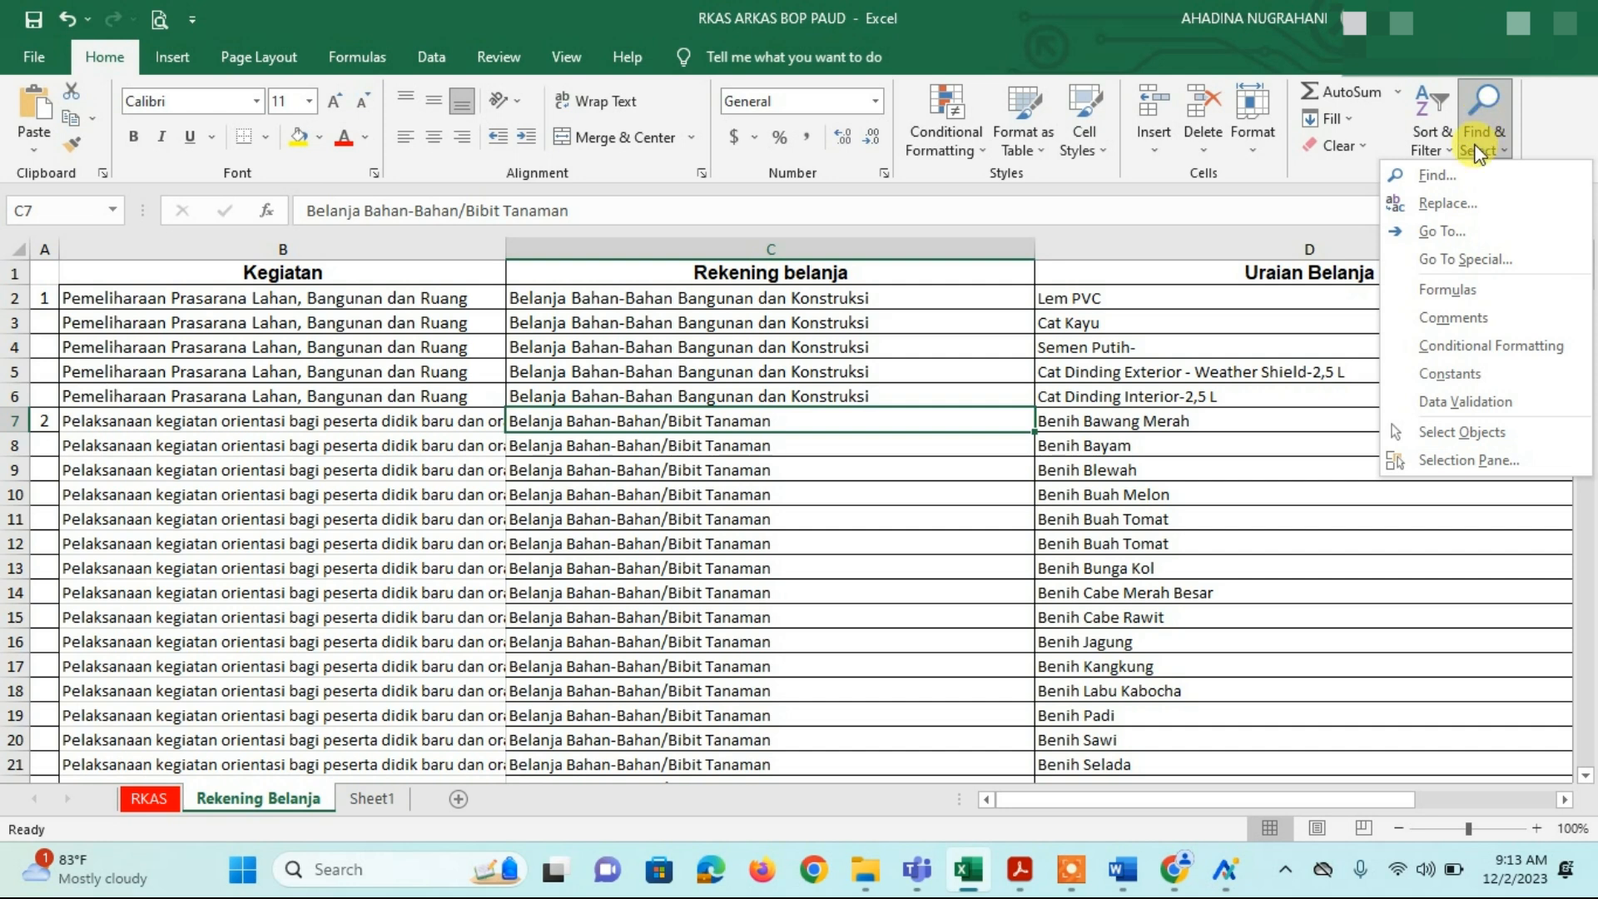
{"action": "left_click", "coordinate": [1467, 171]}
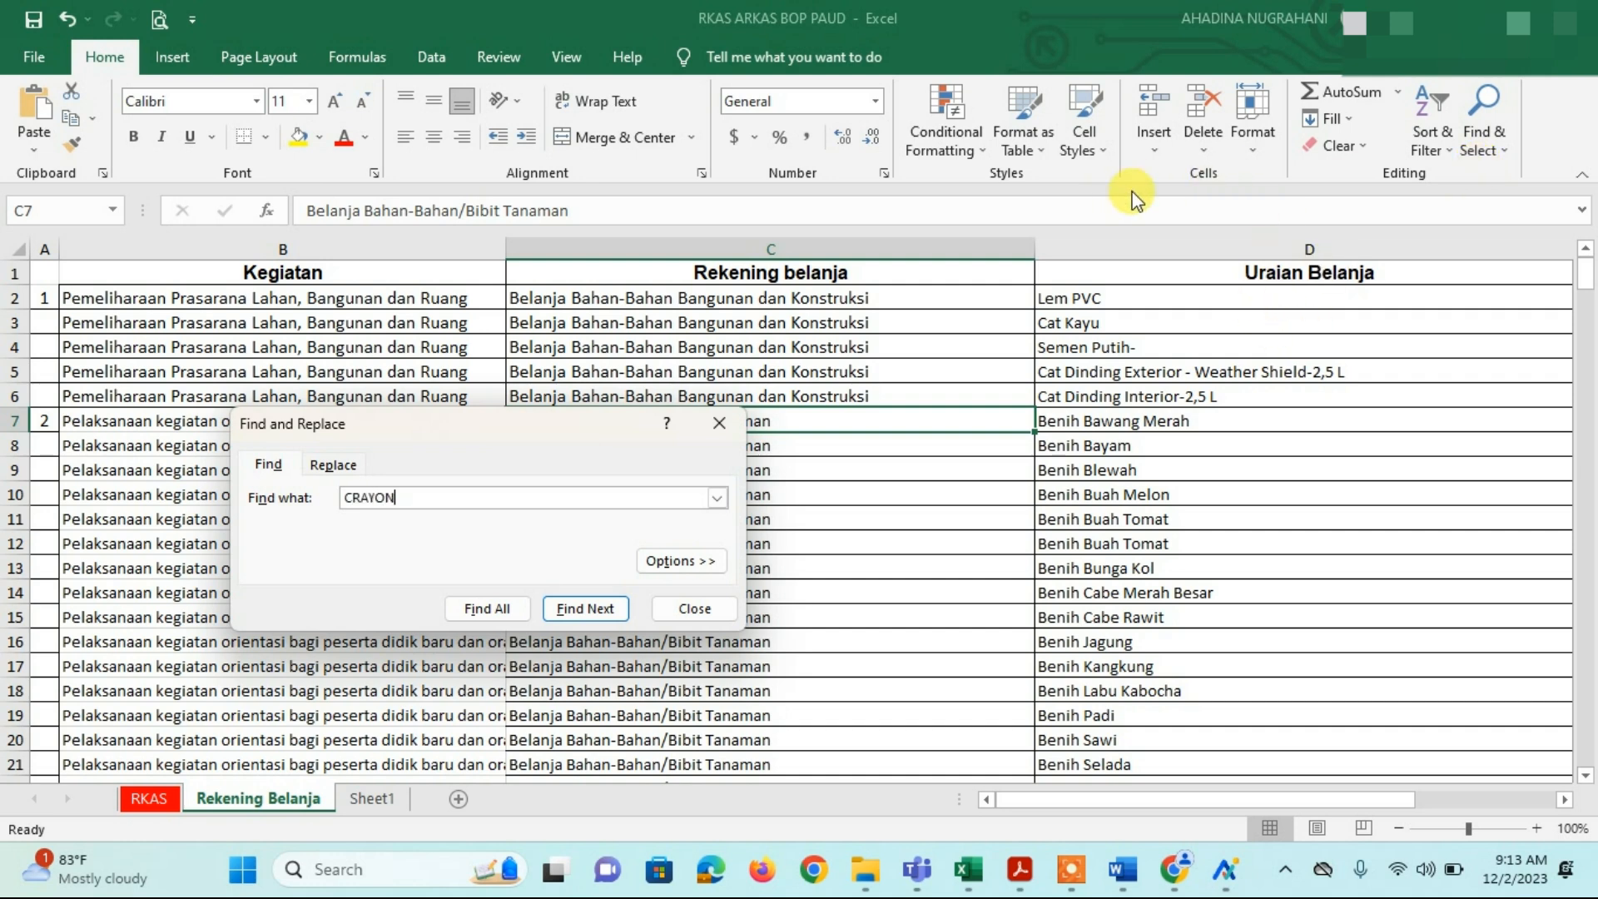
{"action": "type", "text": "CRAYON"}
{"action": "key", "text": "Return"}
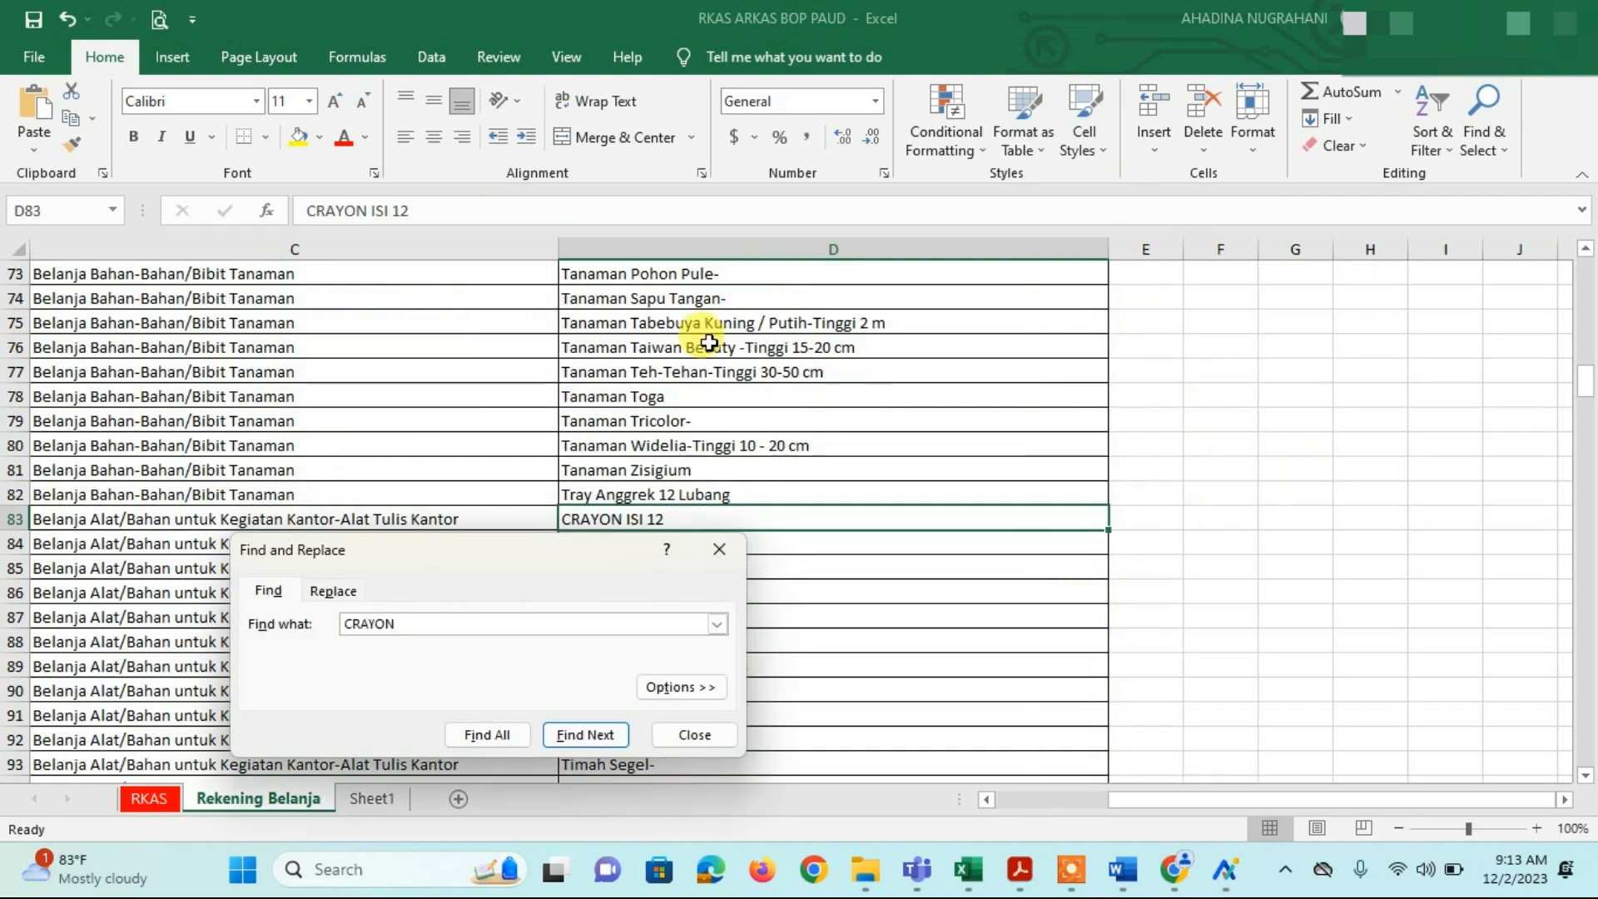
{"action": "left_click", "coordinate": [698, 734]}
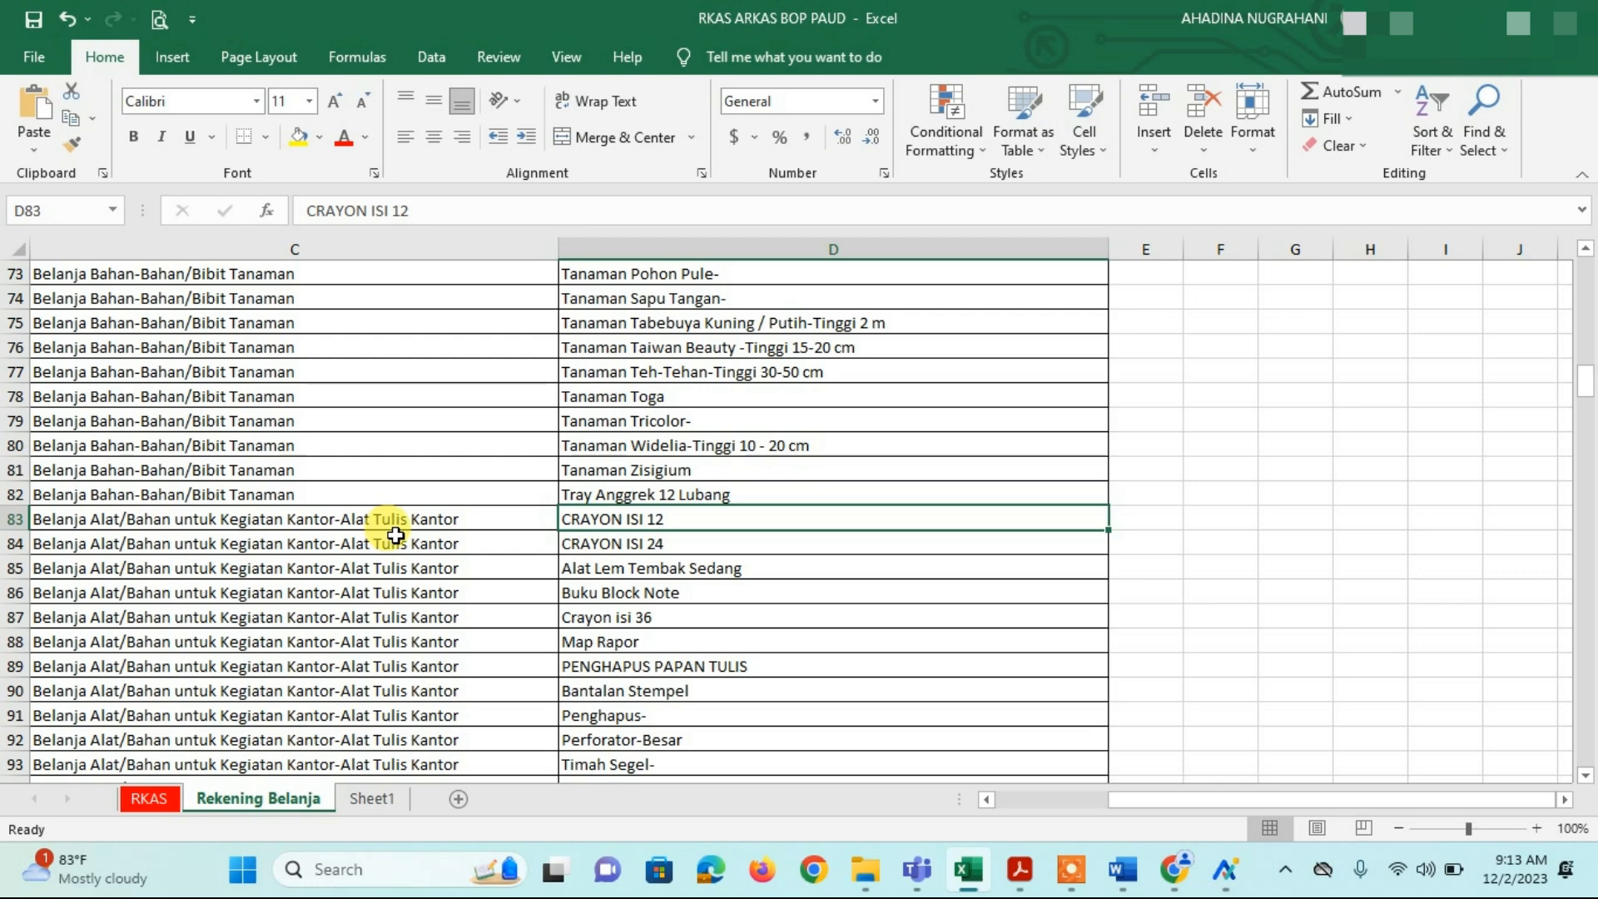
{"action": "left_click", "coordinate": [384, 520]}
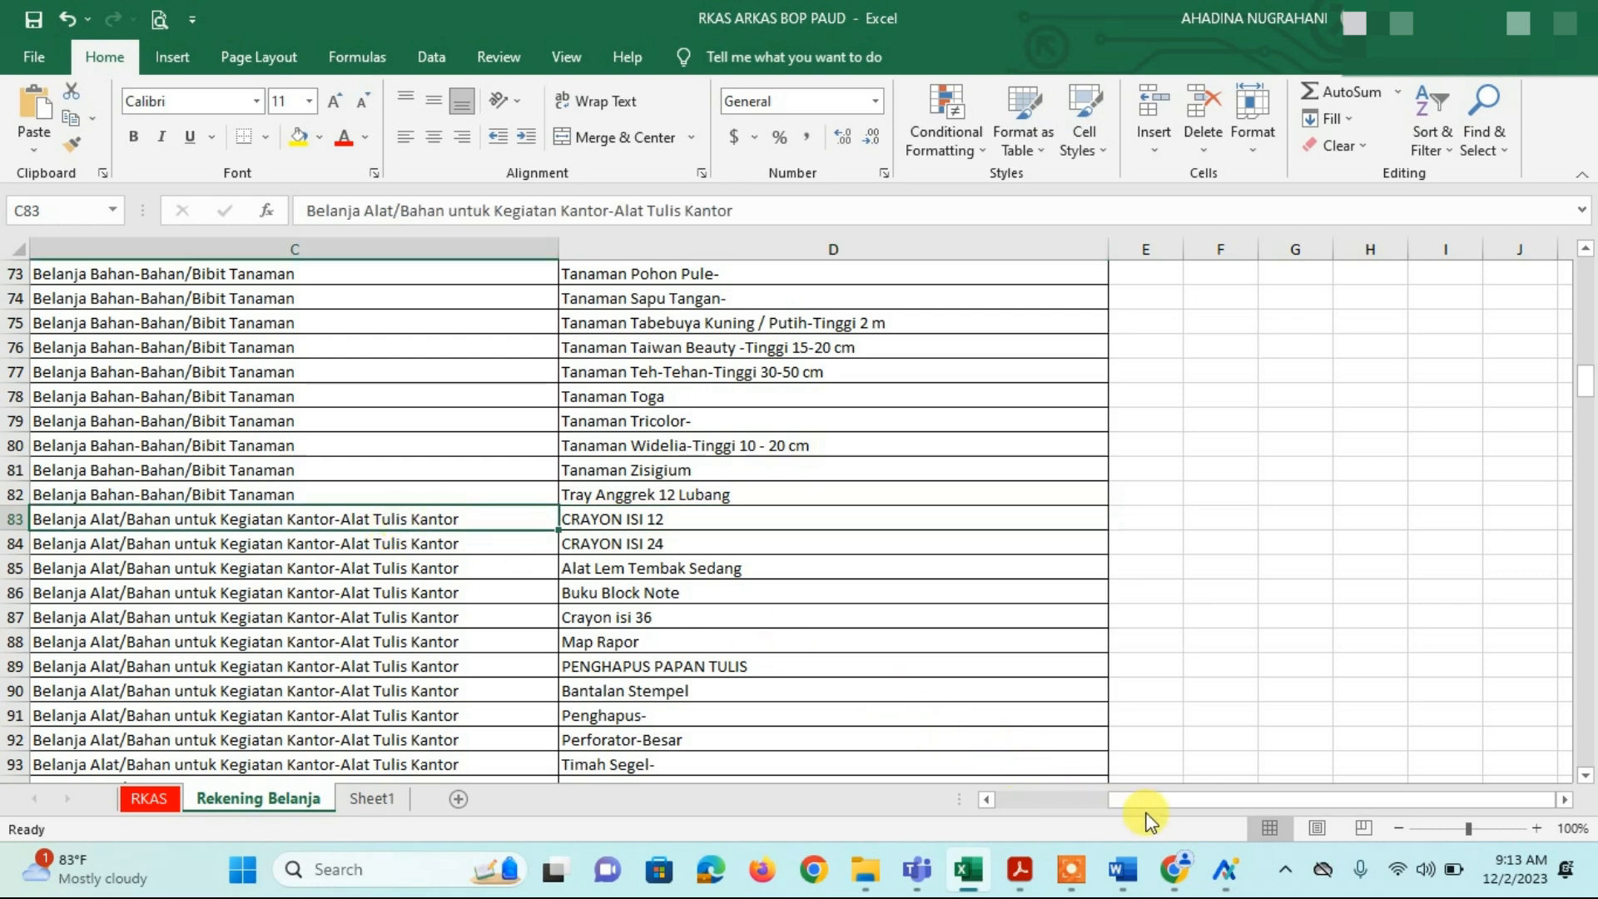
Step: Check B83, then select and copy the office-supplies account text in C83 and leave Excel
{"action": "left_click_drag", "start_coordinate": [1158, 812], "coordinate": [1082, 808]}
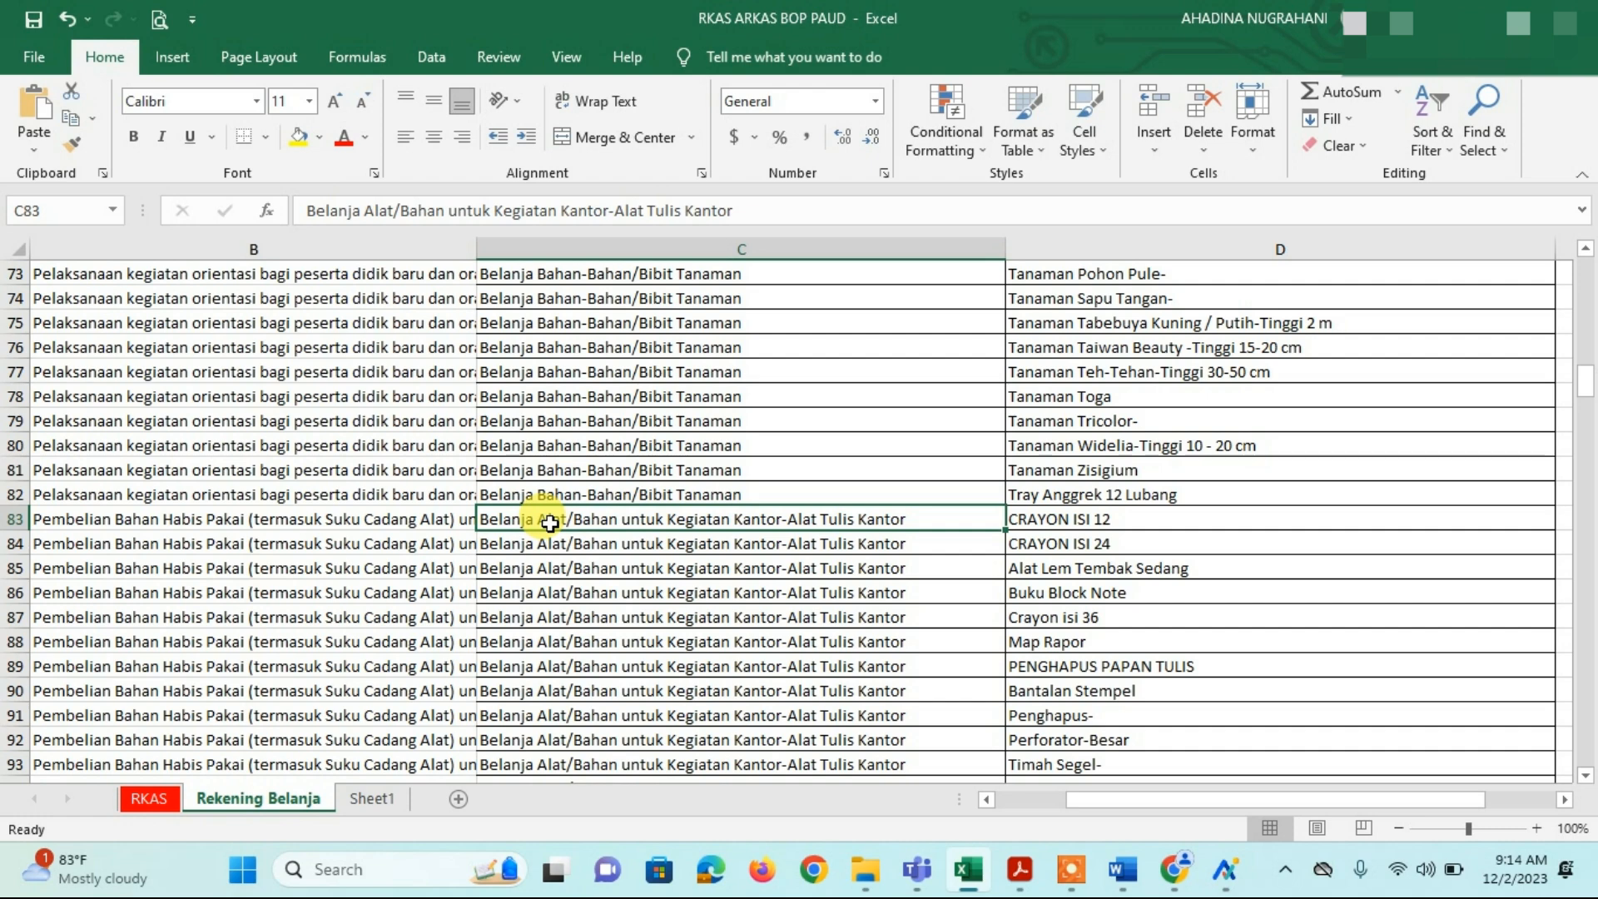
{"action": "left_click", "coordinate": [395, 522]}
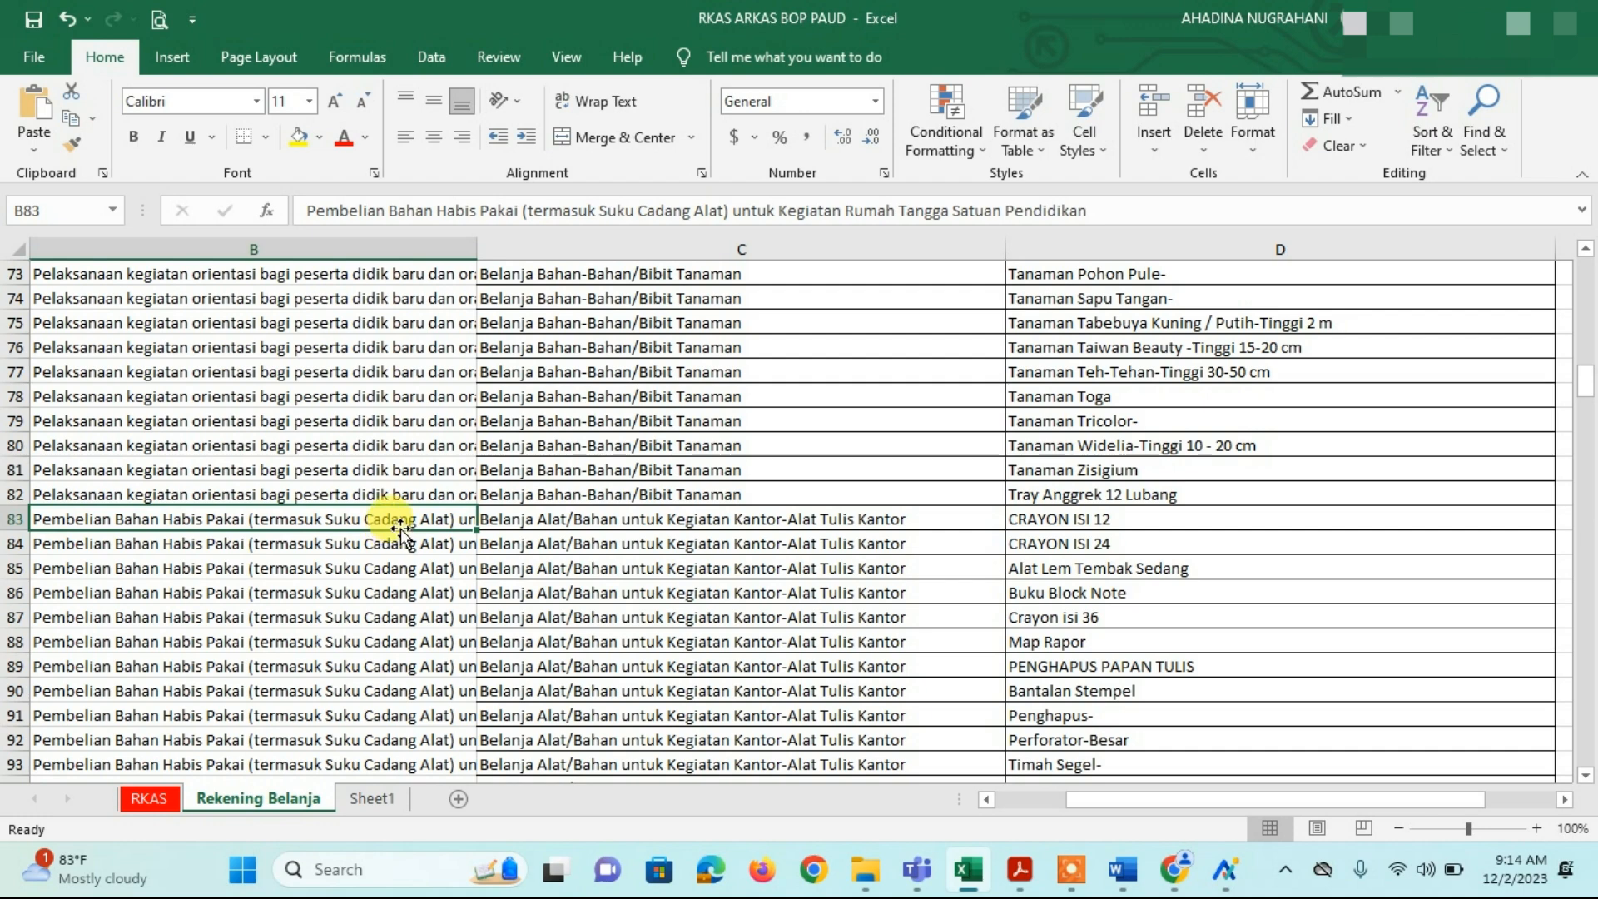
{"action": "left_click", "coordinate": [590, 517]}
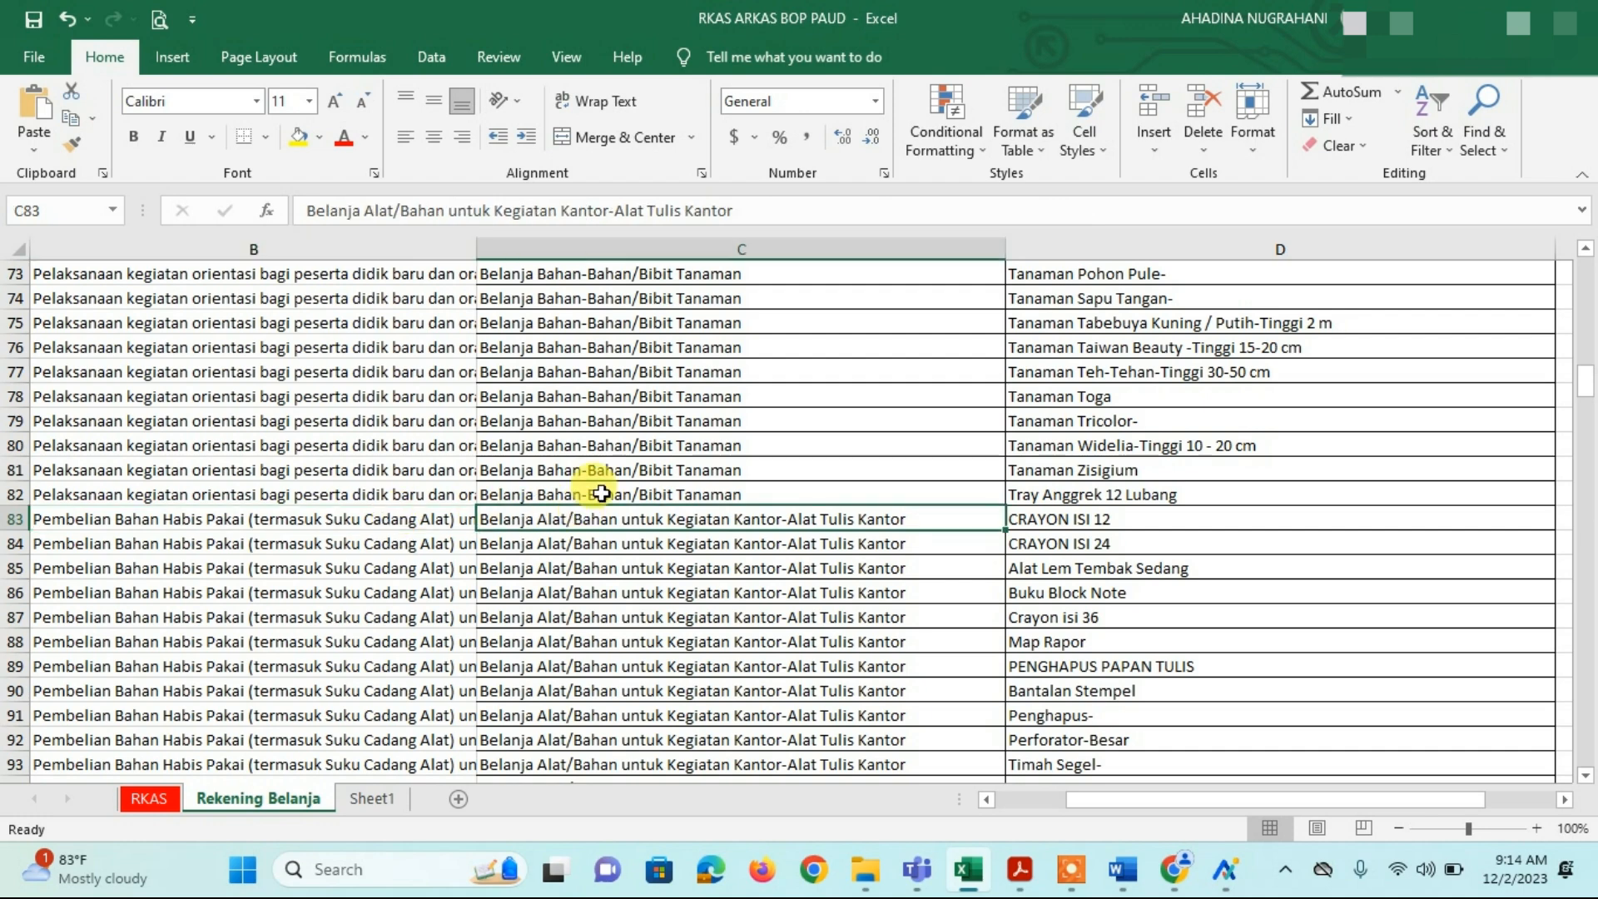
{"action": "double_click", "coordinate": [927, 520]}
{"action": "left_click_drag", "start_coordinate": [921, 518], "coordinate": [445, 568]}
{"action": "key", "text": "ctrl+c"}
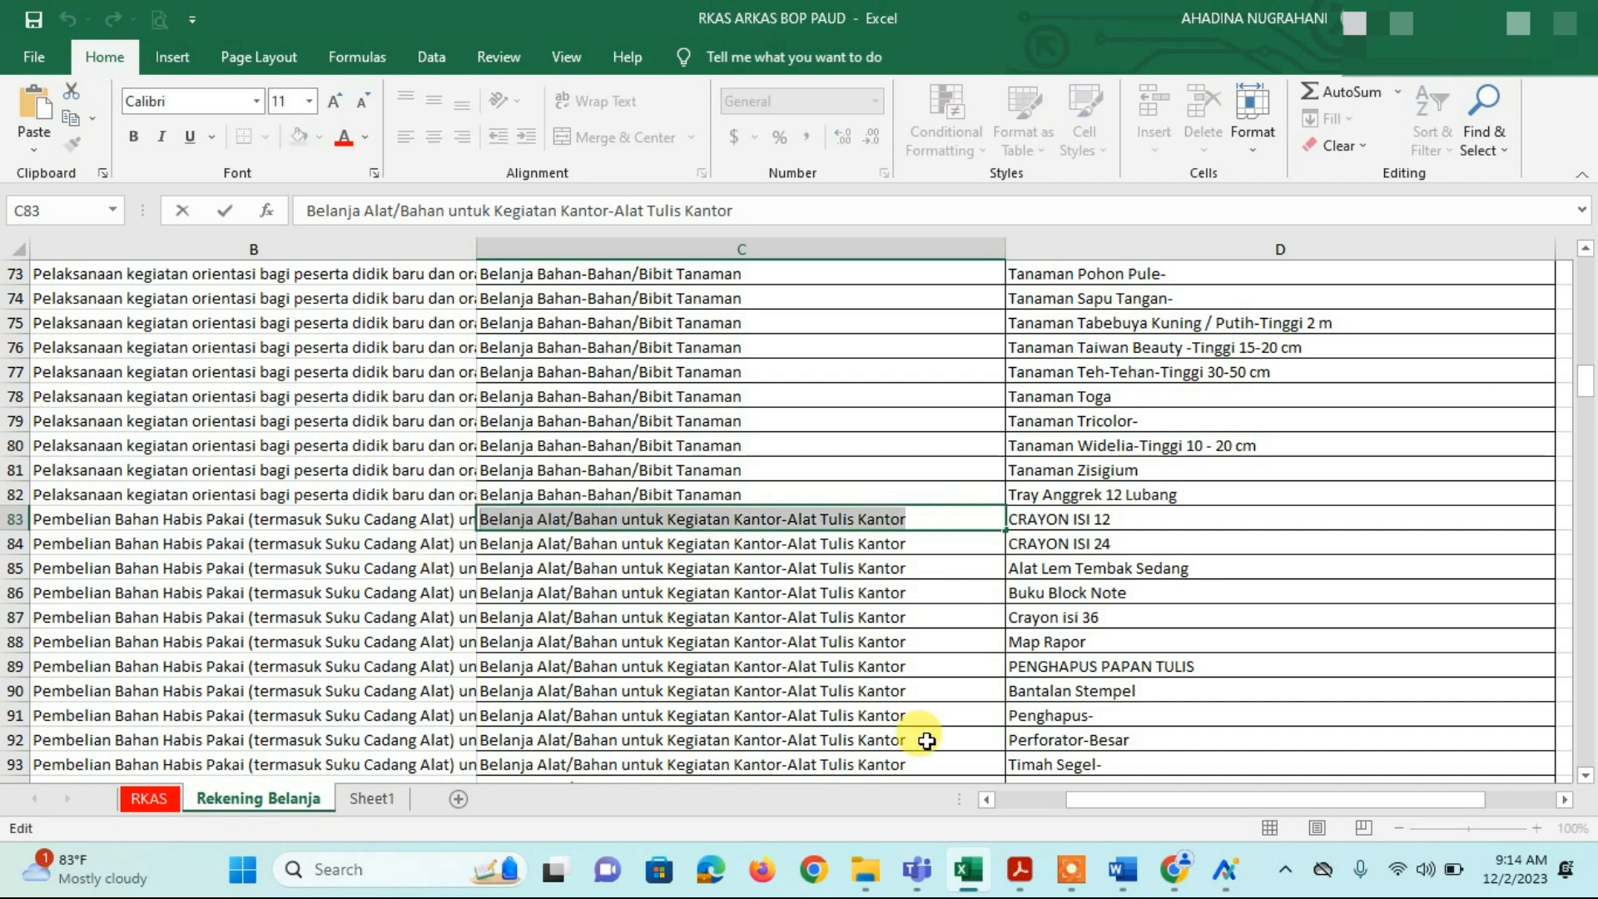
{"action": "left_click", "coordinate": [1173, 872]}
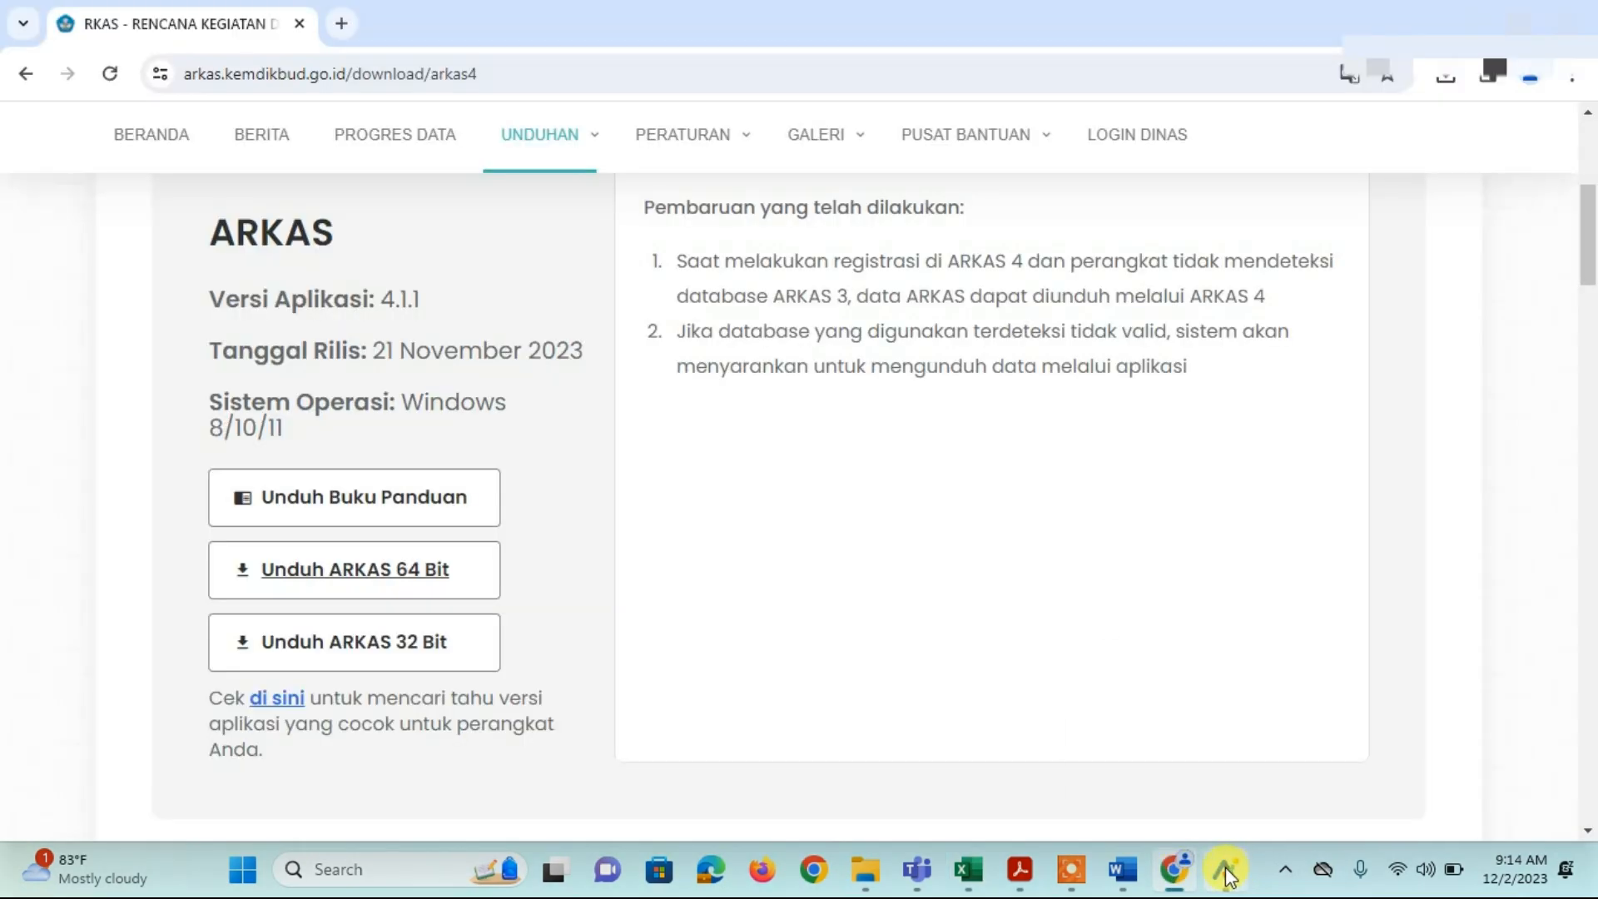
Step: Paste and pick Belanja Alat/Bahan untuk Kegiatan Kantor-Alat Tulis Kantor as the ARKAS spending account
{"action": "left_click", "coordinate": [1225, 868]}
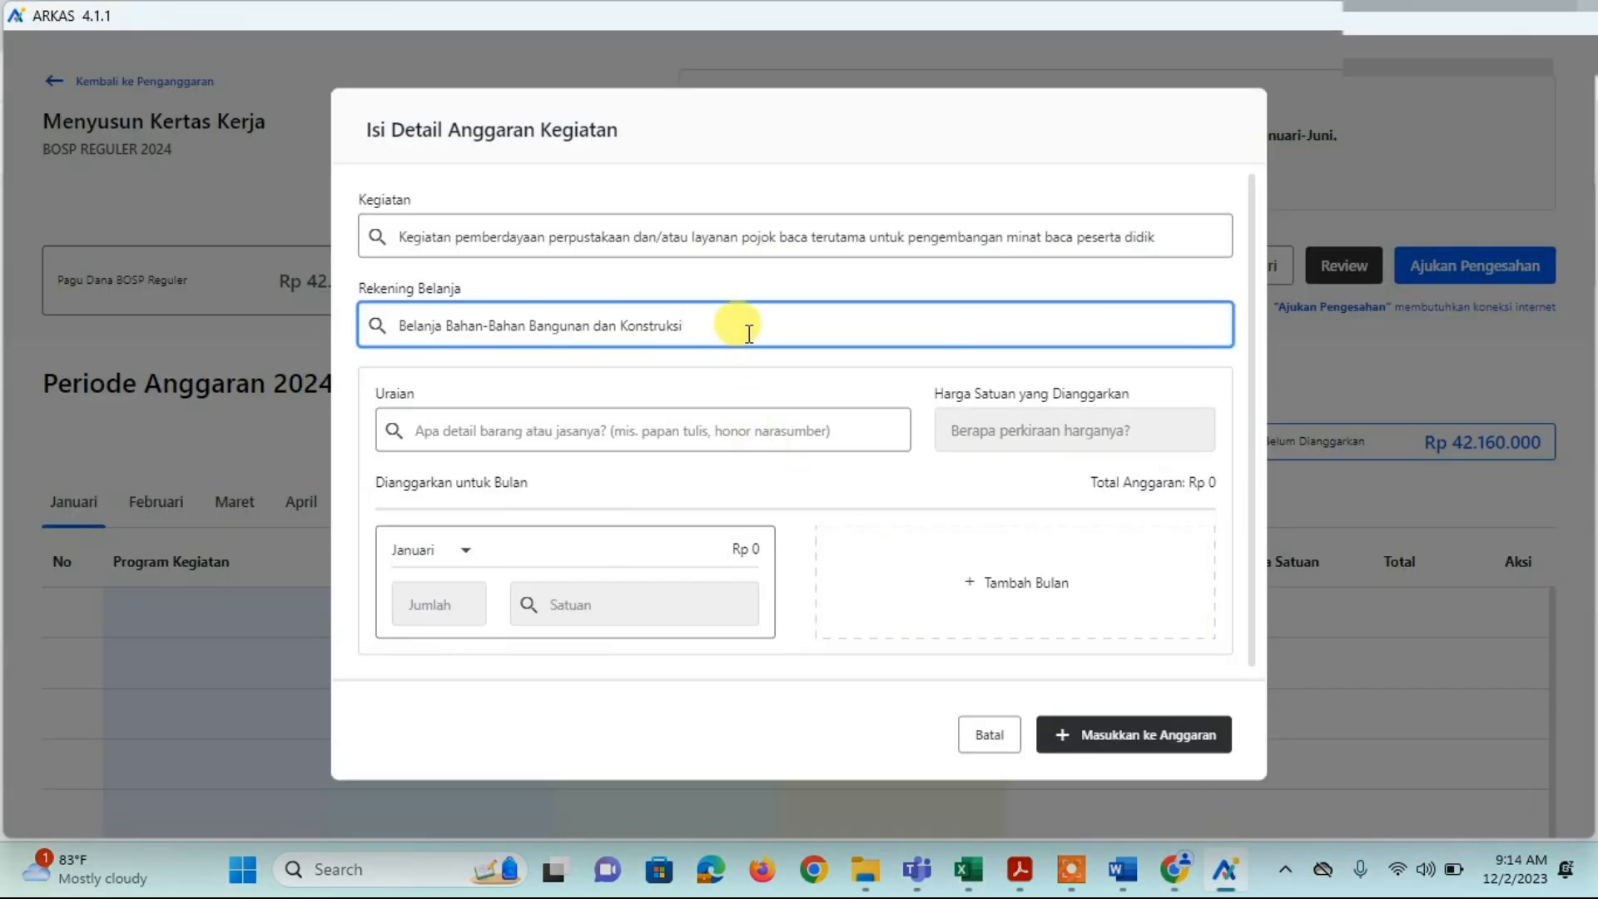
{"action": "left_click_drag", "start_coordinate": [735, 323], "coordinate": [234, 337]}
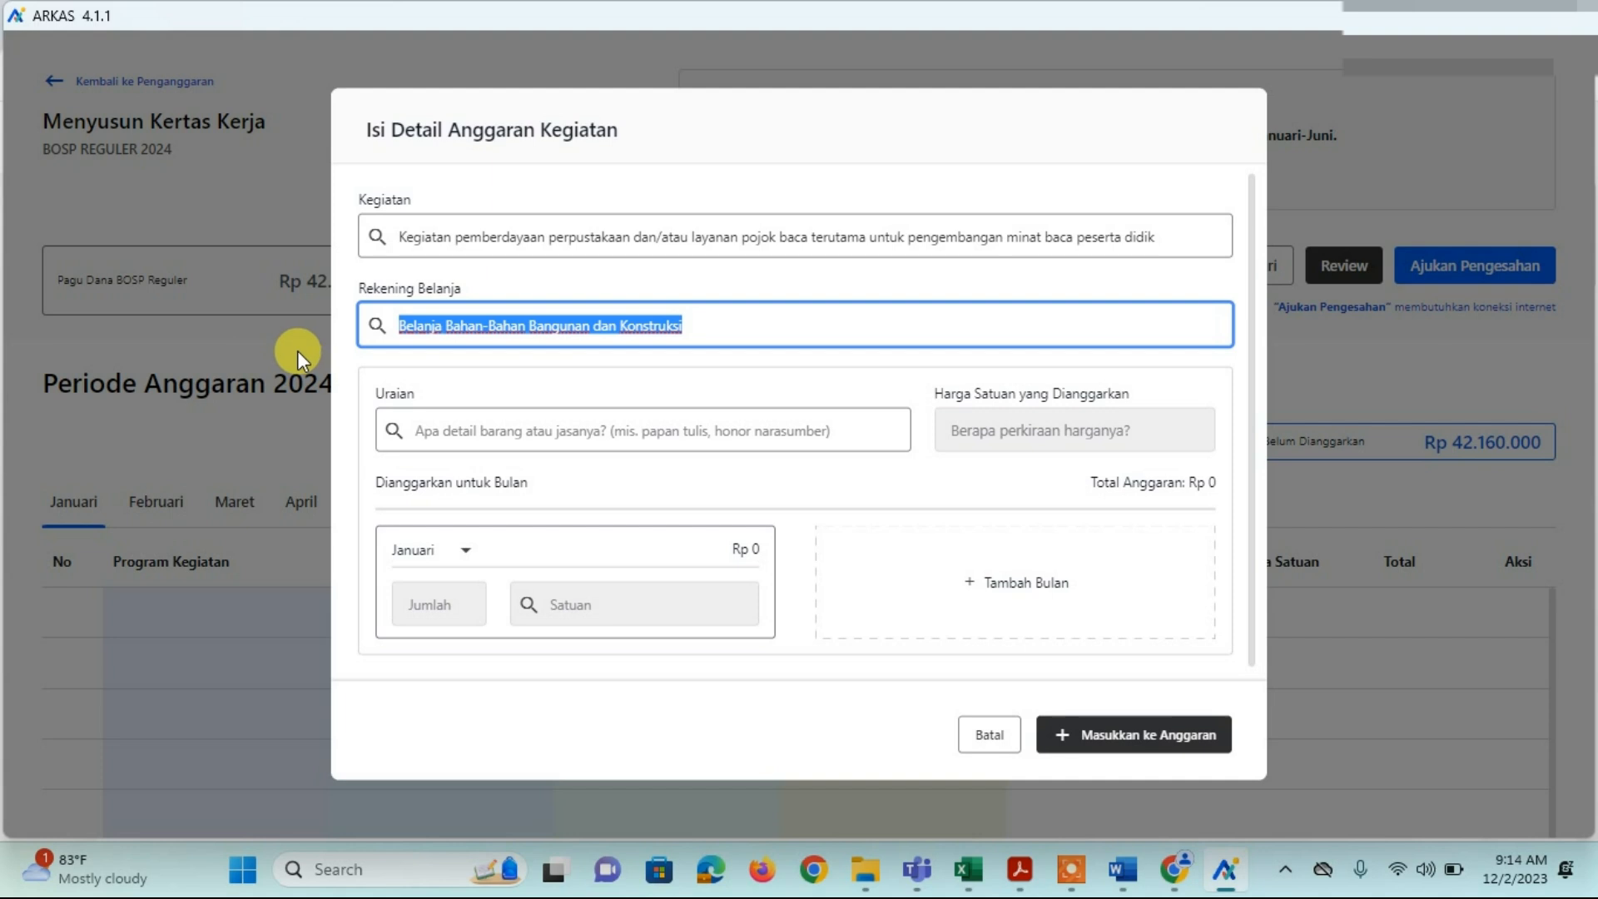
{"action": "key", "text": "ctrl+v"}
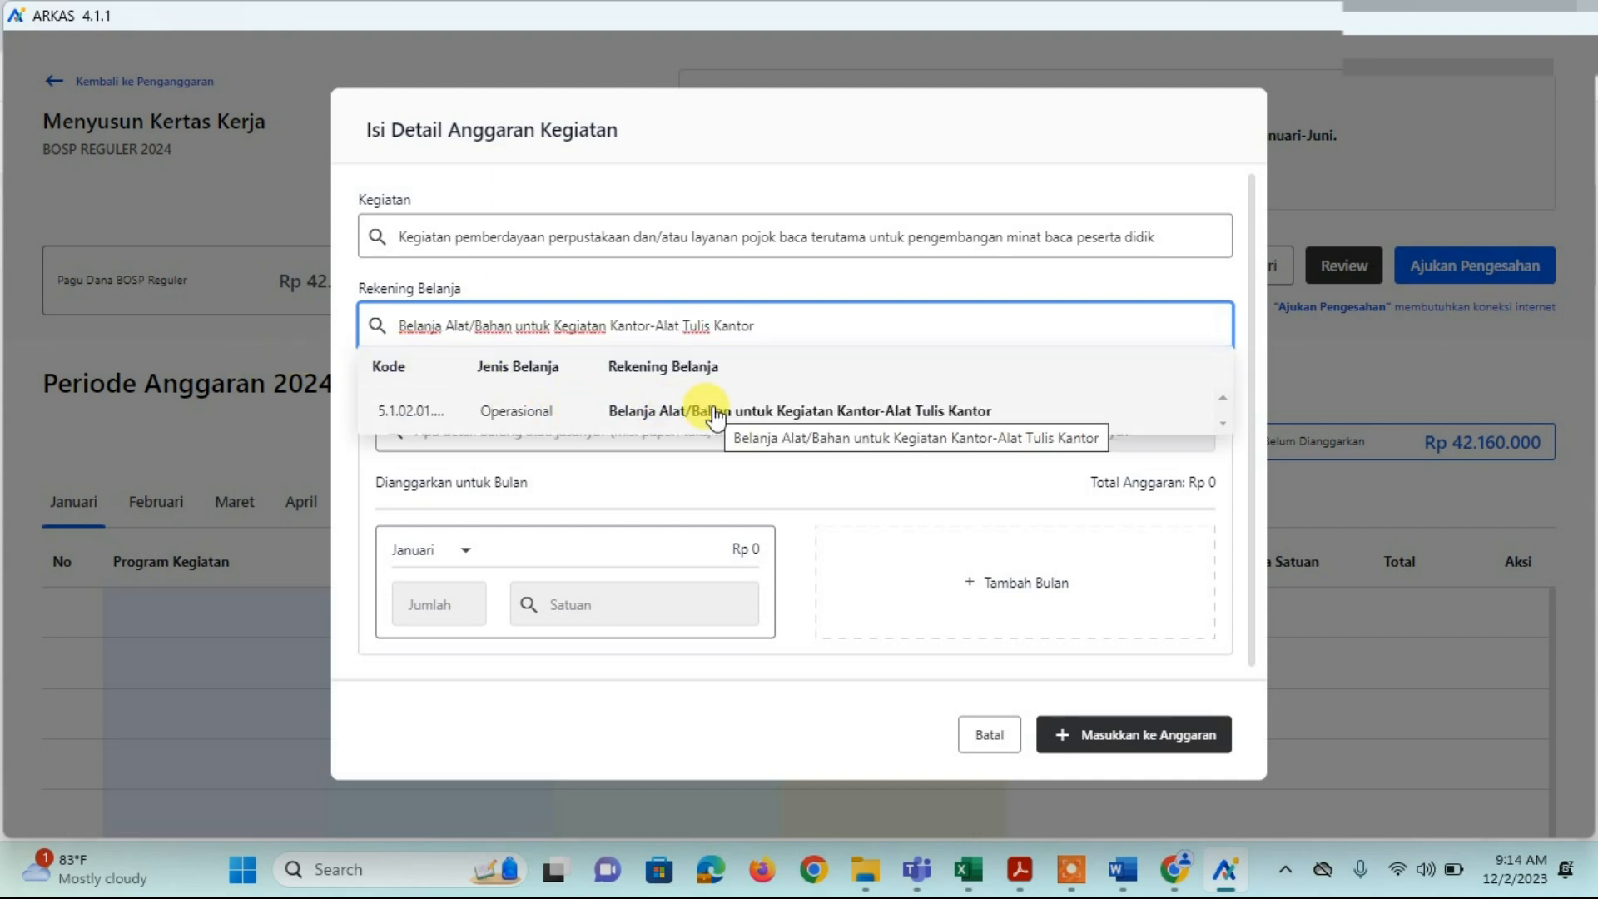
{"action": "left_click", "coordinate": [716, 413]}
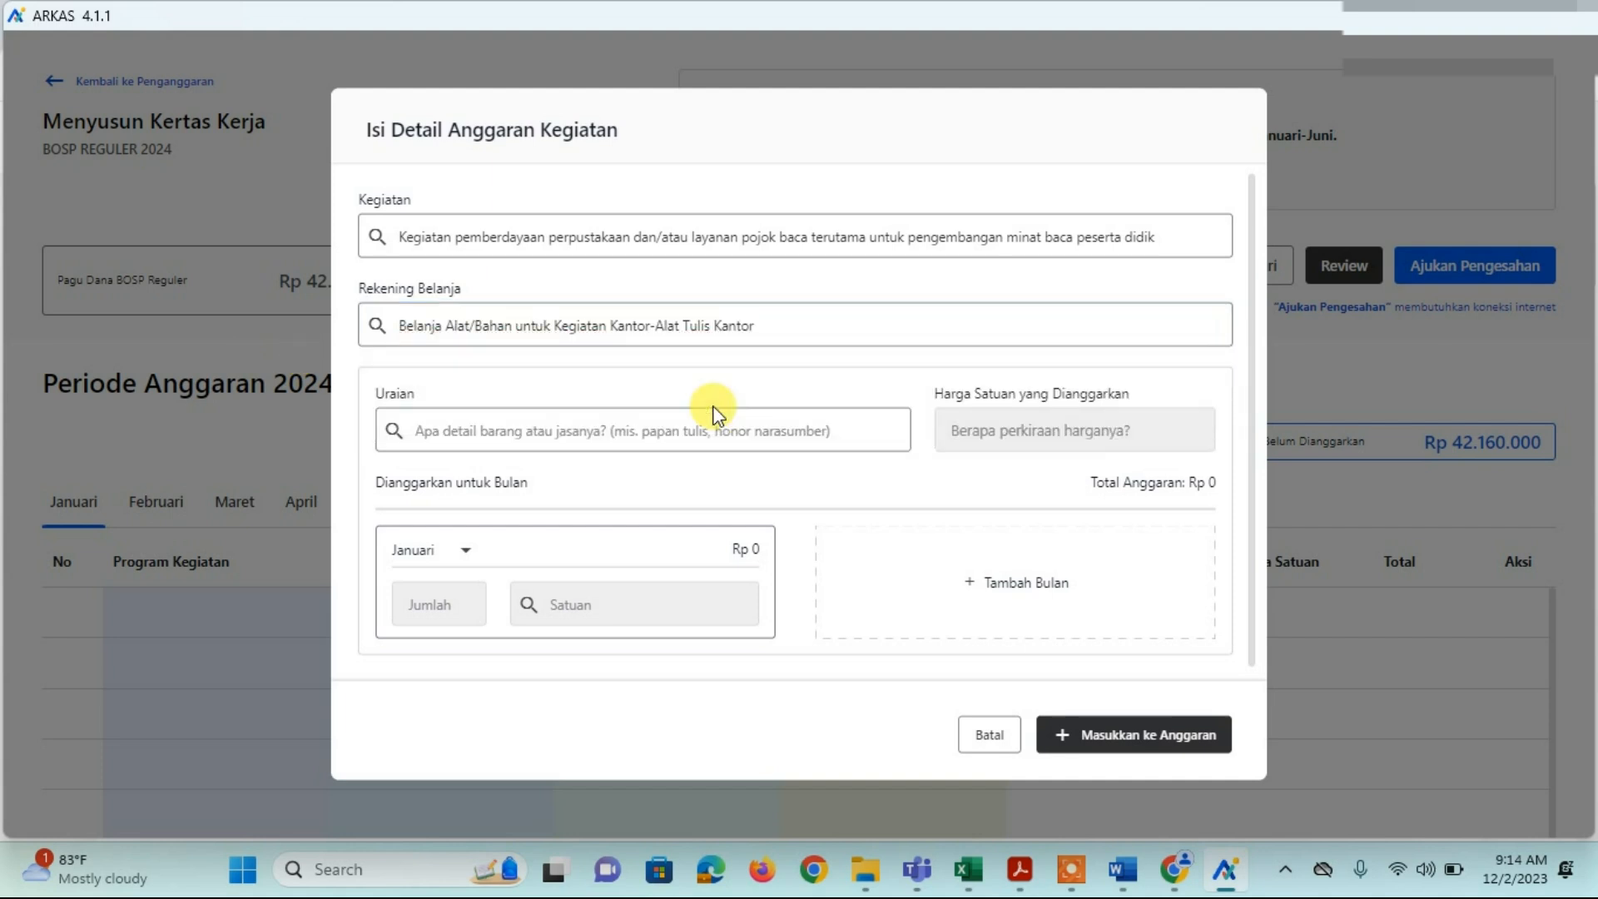
Step: Choose CRAYON ISI 24 as the item description
{"action": "left_click", "coordinate": [616, 430]}
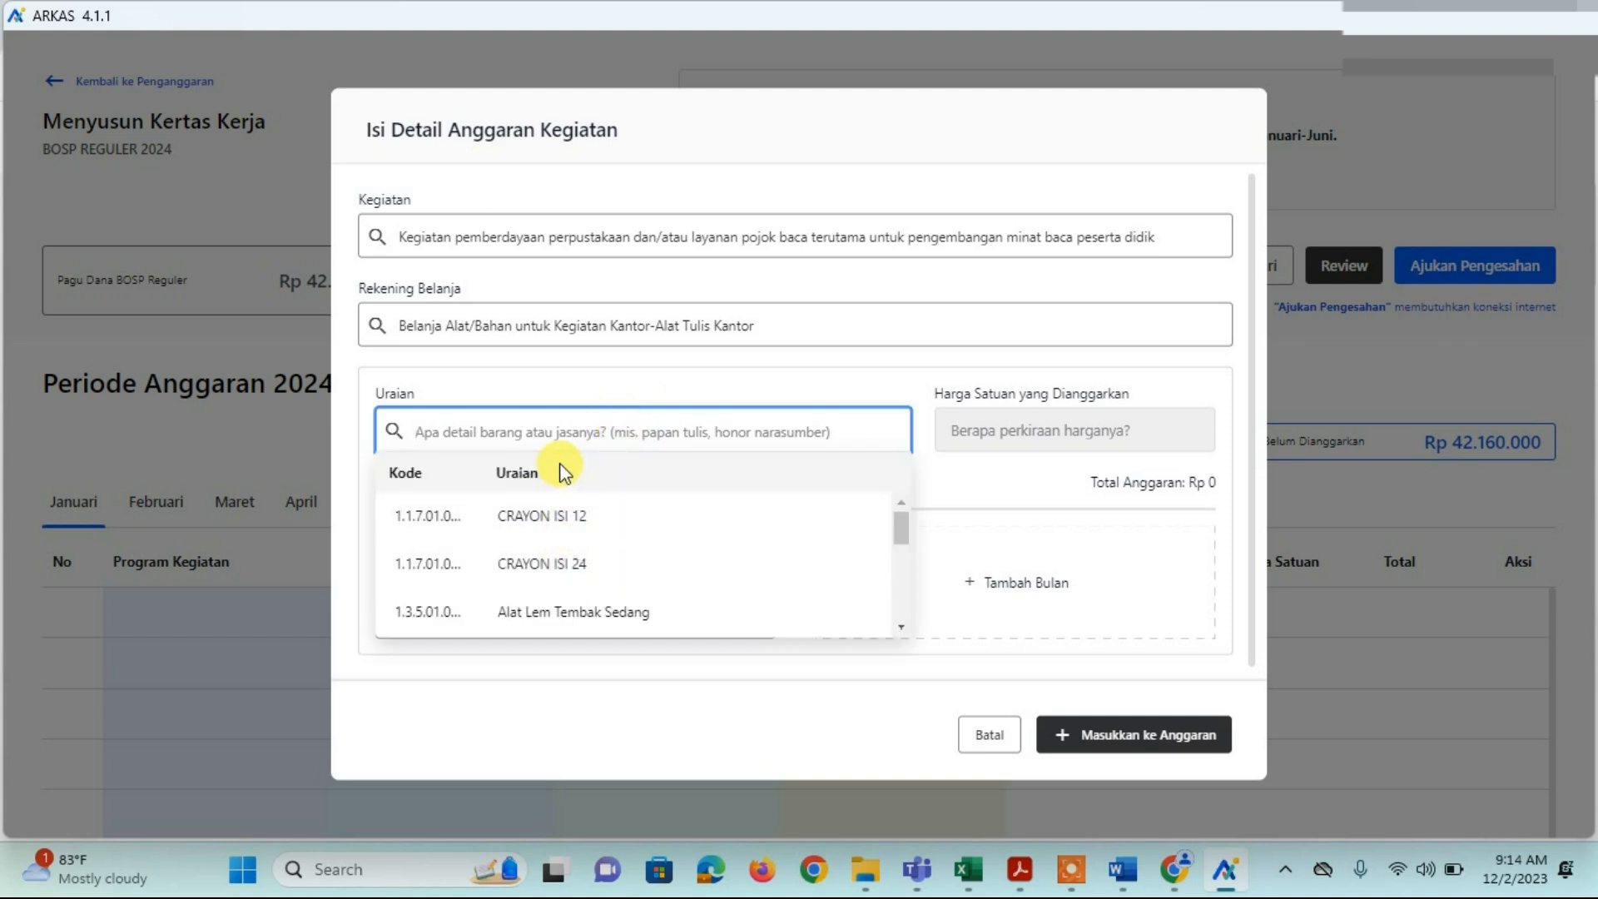
{"action": "type", "text": "c"}
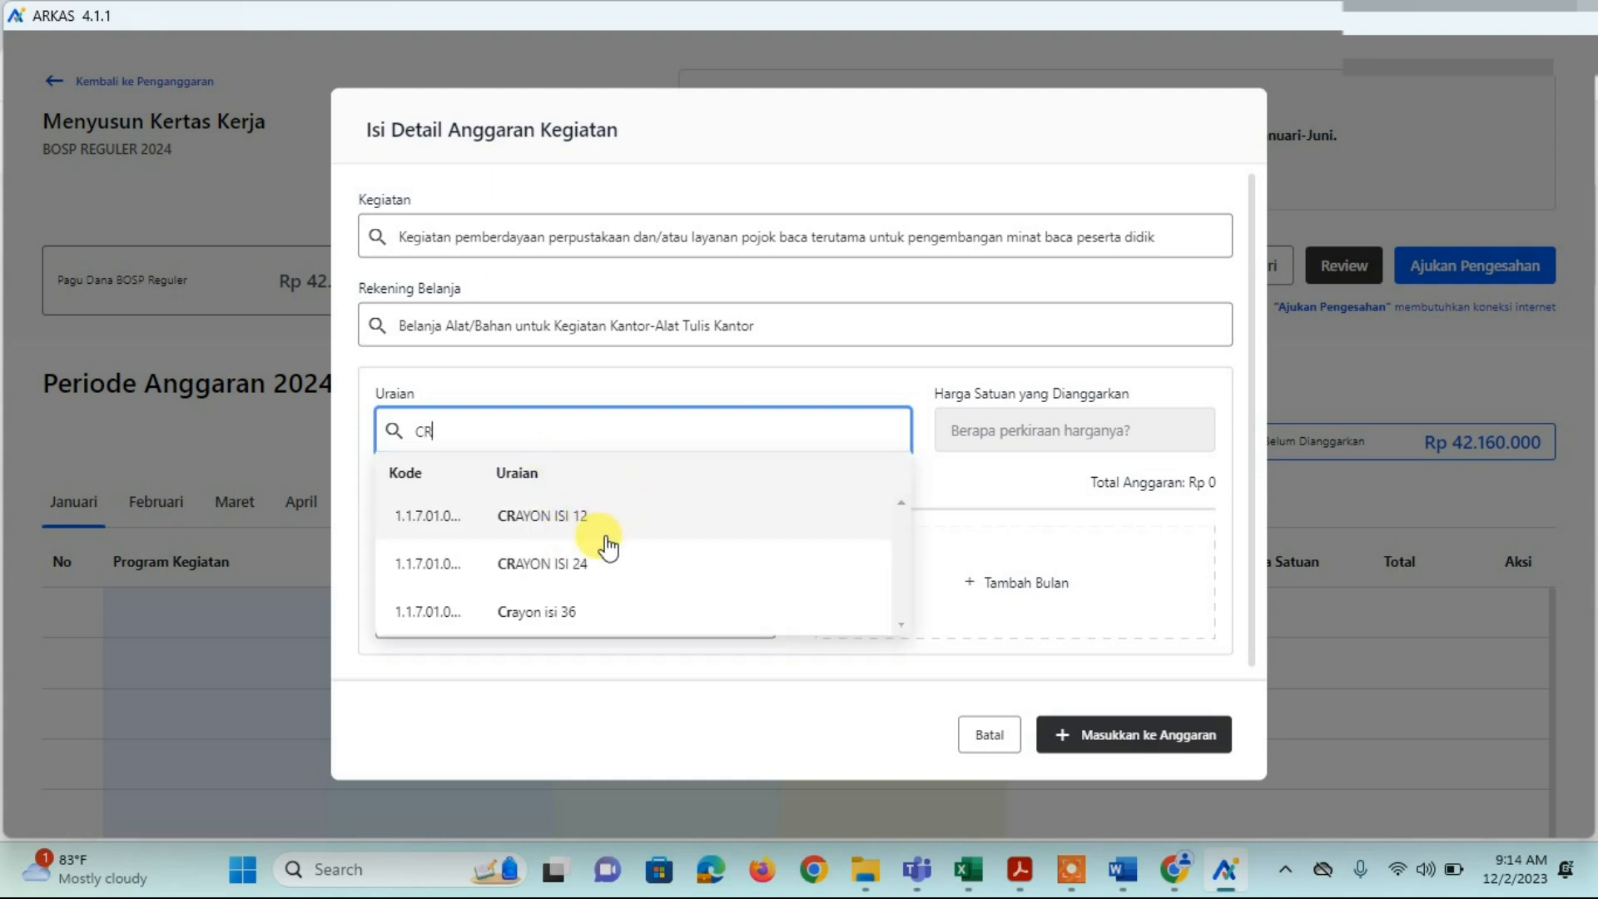
{"action": "left_click", "coordinate": [574, 565]}
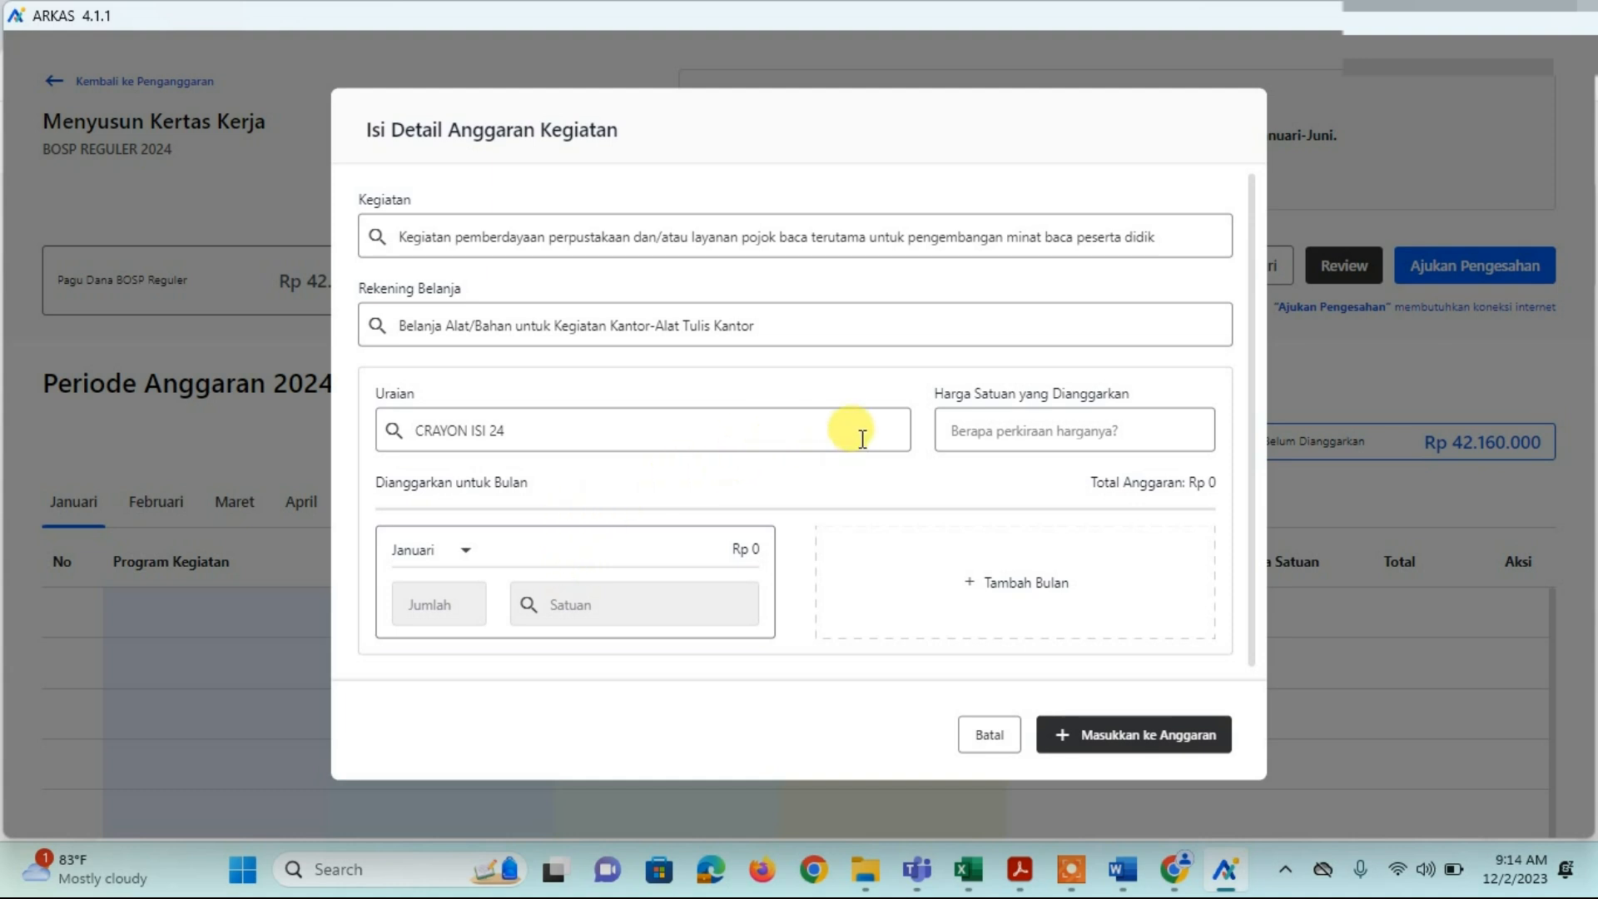
Step: Enter 53.280 as the budgeted unit price for CRAYON ISI 24
{"action": "left_click", "coordinate": [969, 430]}
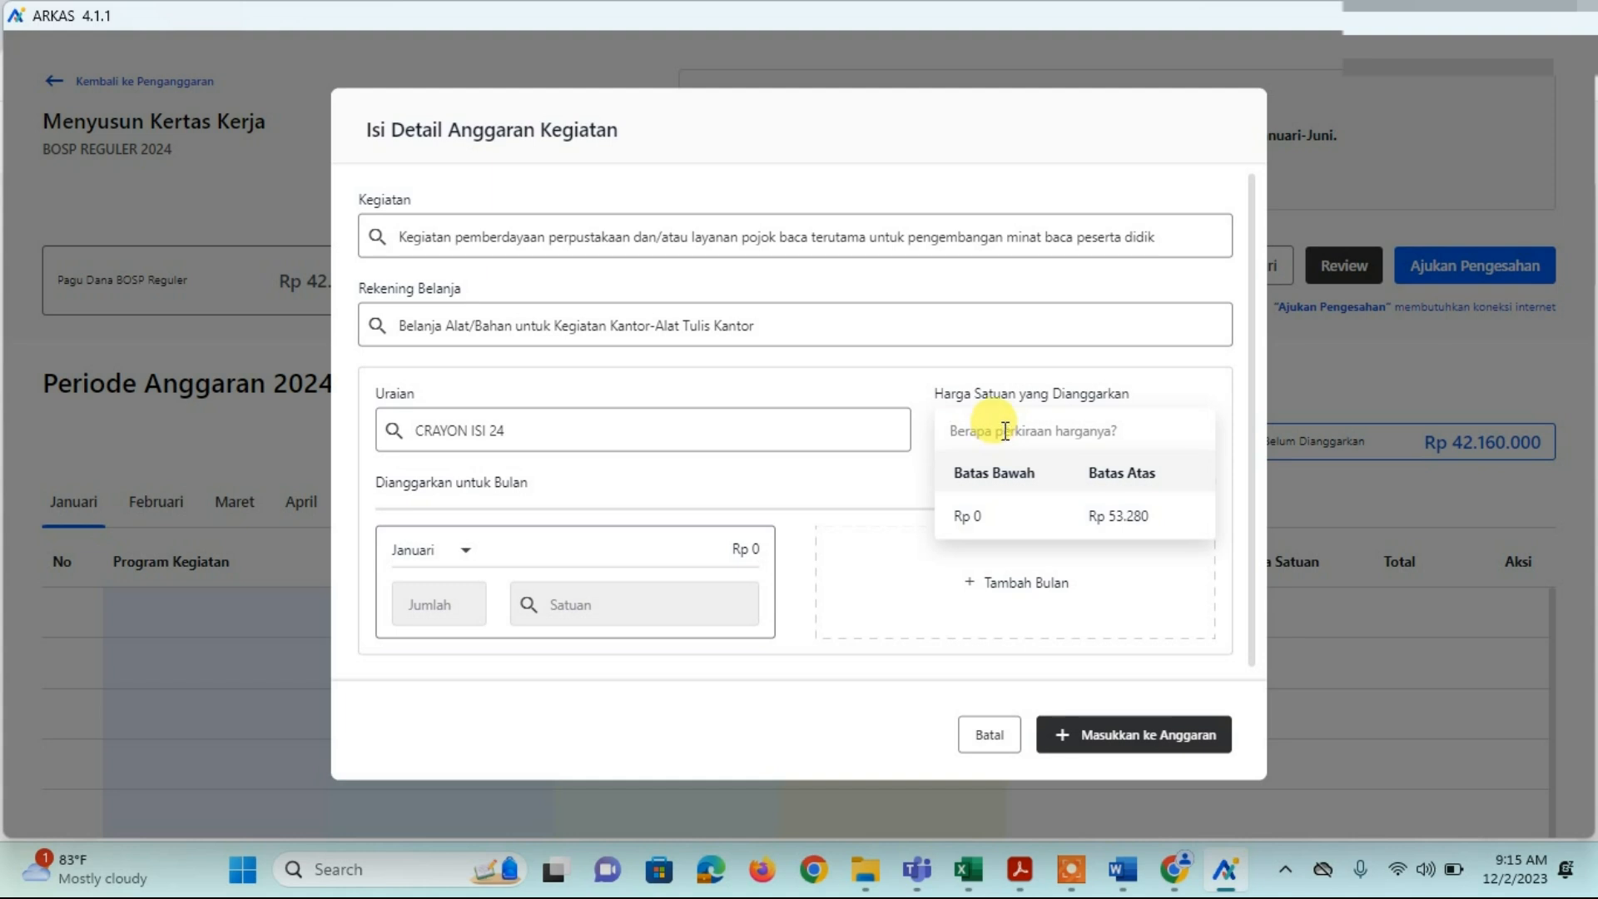
{"action": "type", "text": "53"}
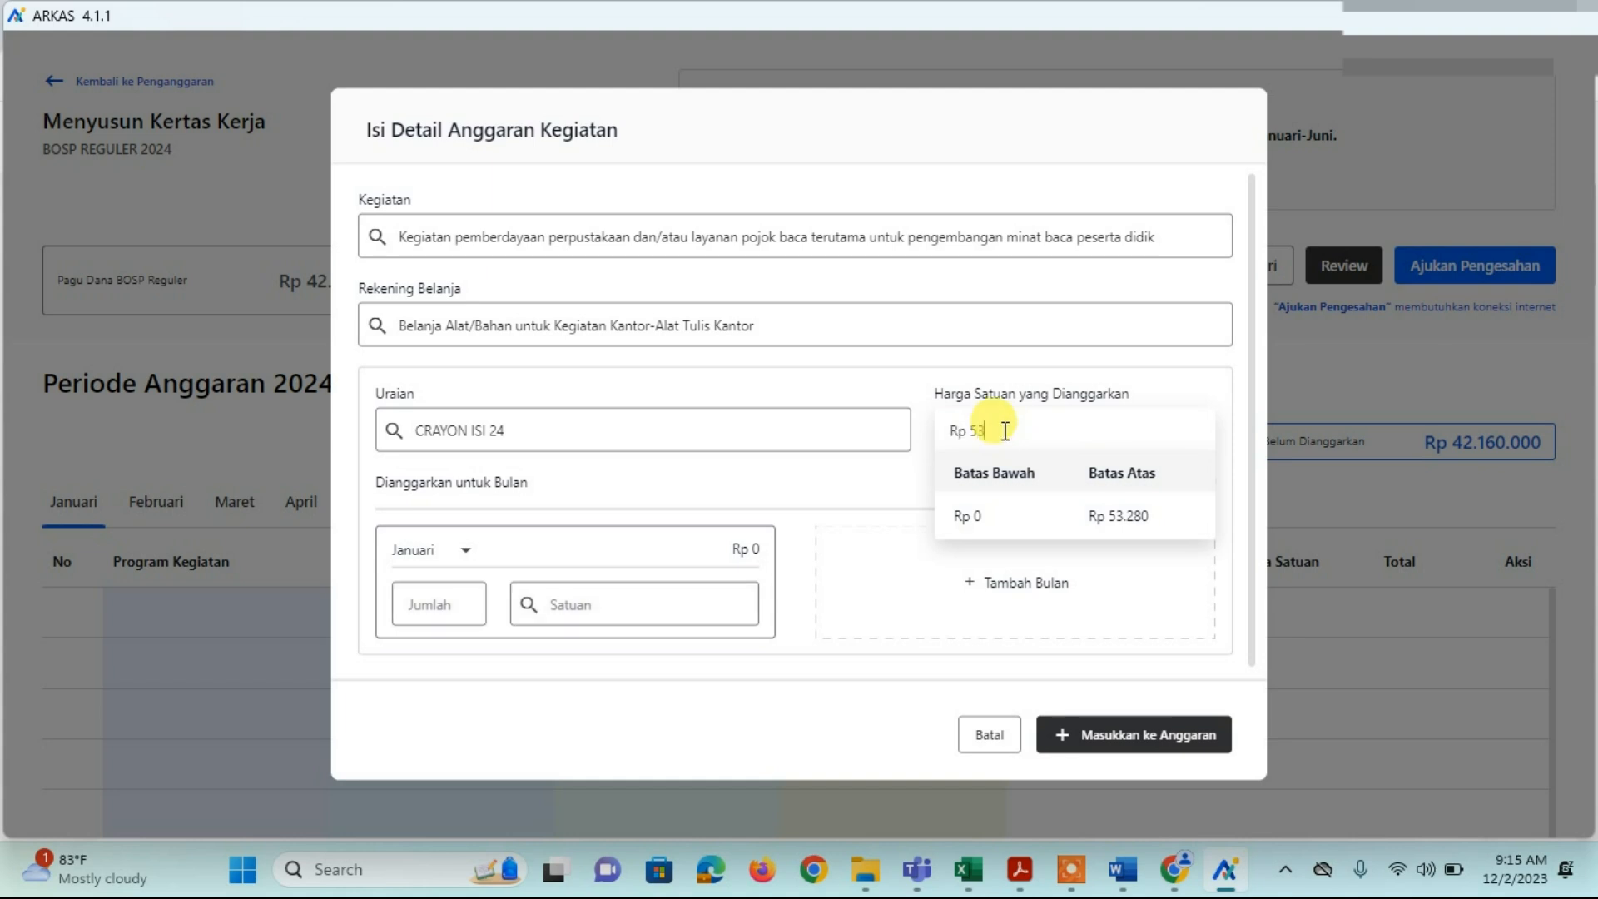
{"action": "type", "text": ".280"}
{"action": "mouse_move", "coordinate": [954, 848]}
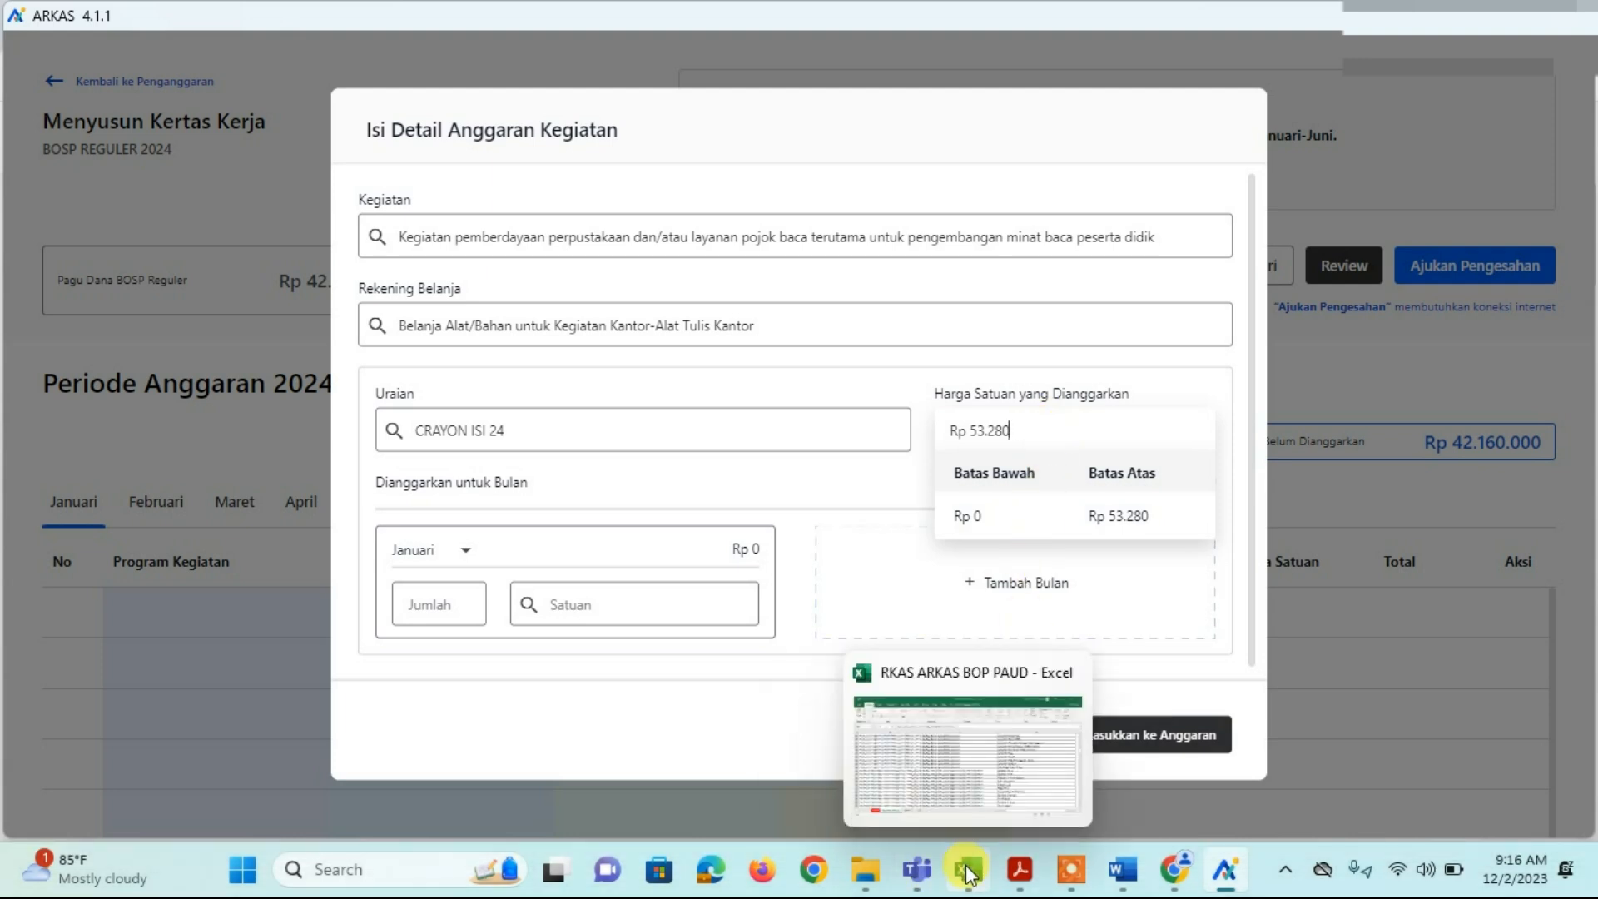
Step: Copy the office-stationery account and CRAYON ISI 12 cells from row 83 of Rekening Belanja
{"action": "left_click", "coordinate": [967, 872]}
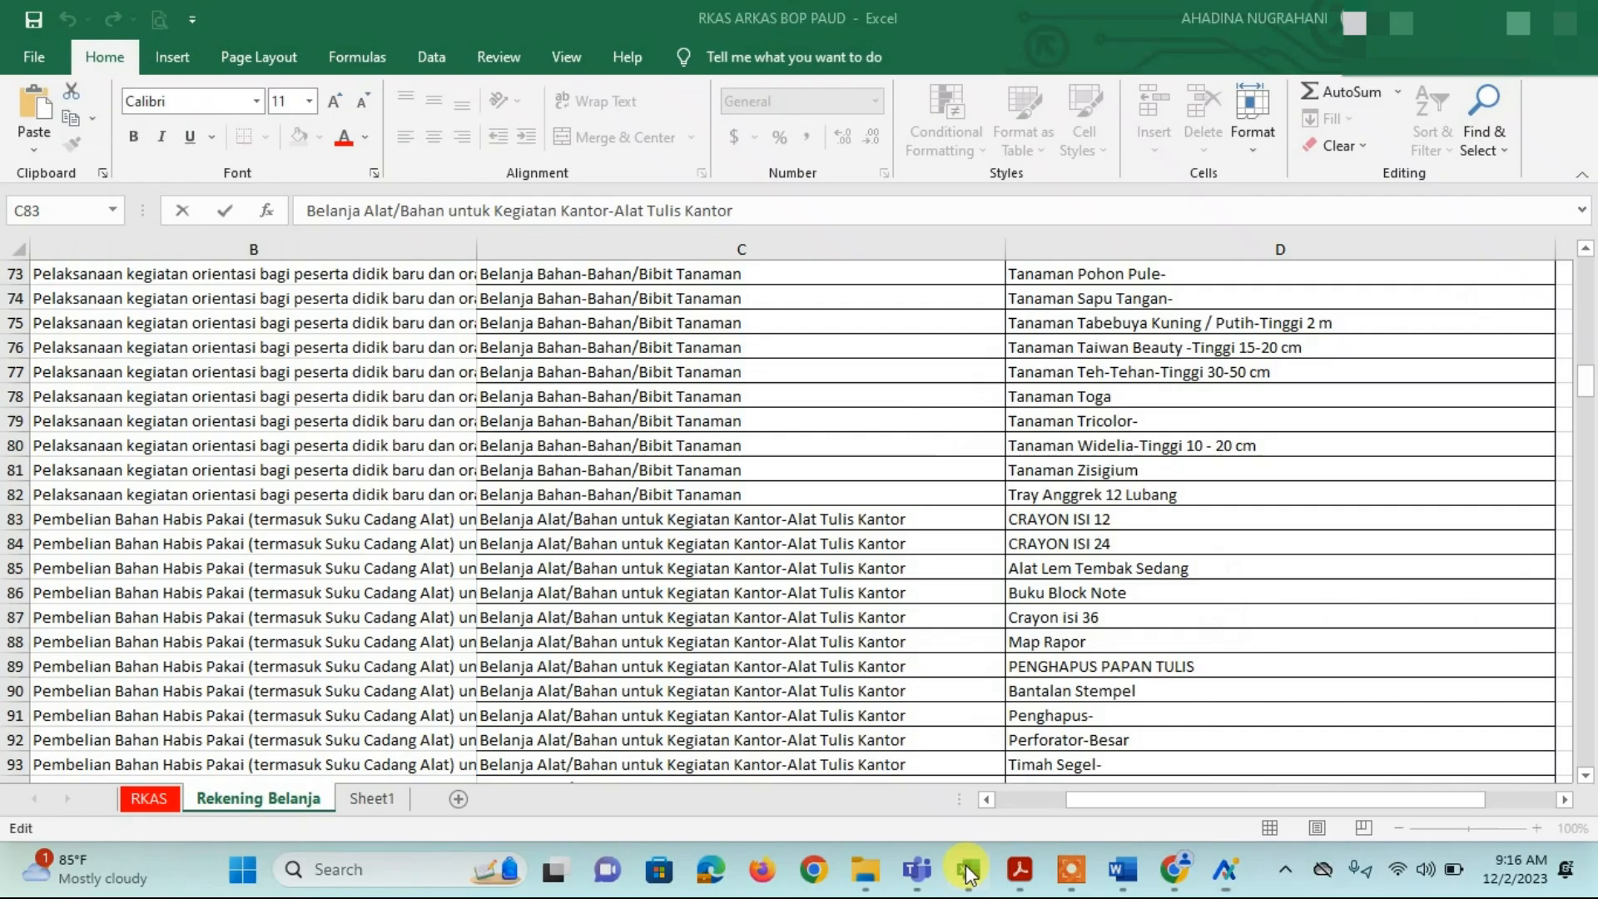
{"action": "left_click", "coordinate": [868, 543]}
{"action": "left_click_drag", "start_coordinate": [838, 520], "coordinate": [1024, 520]}
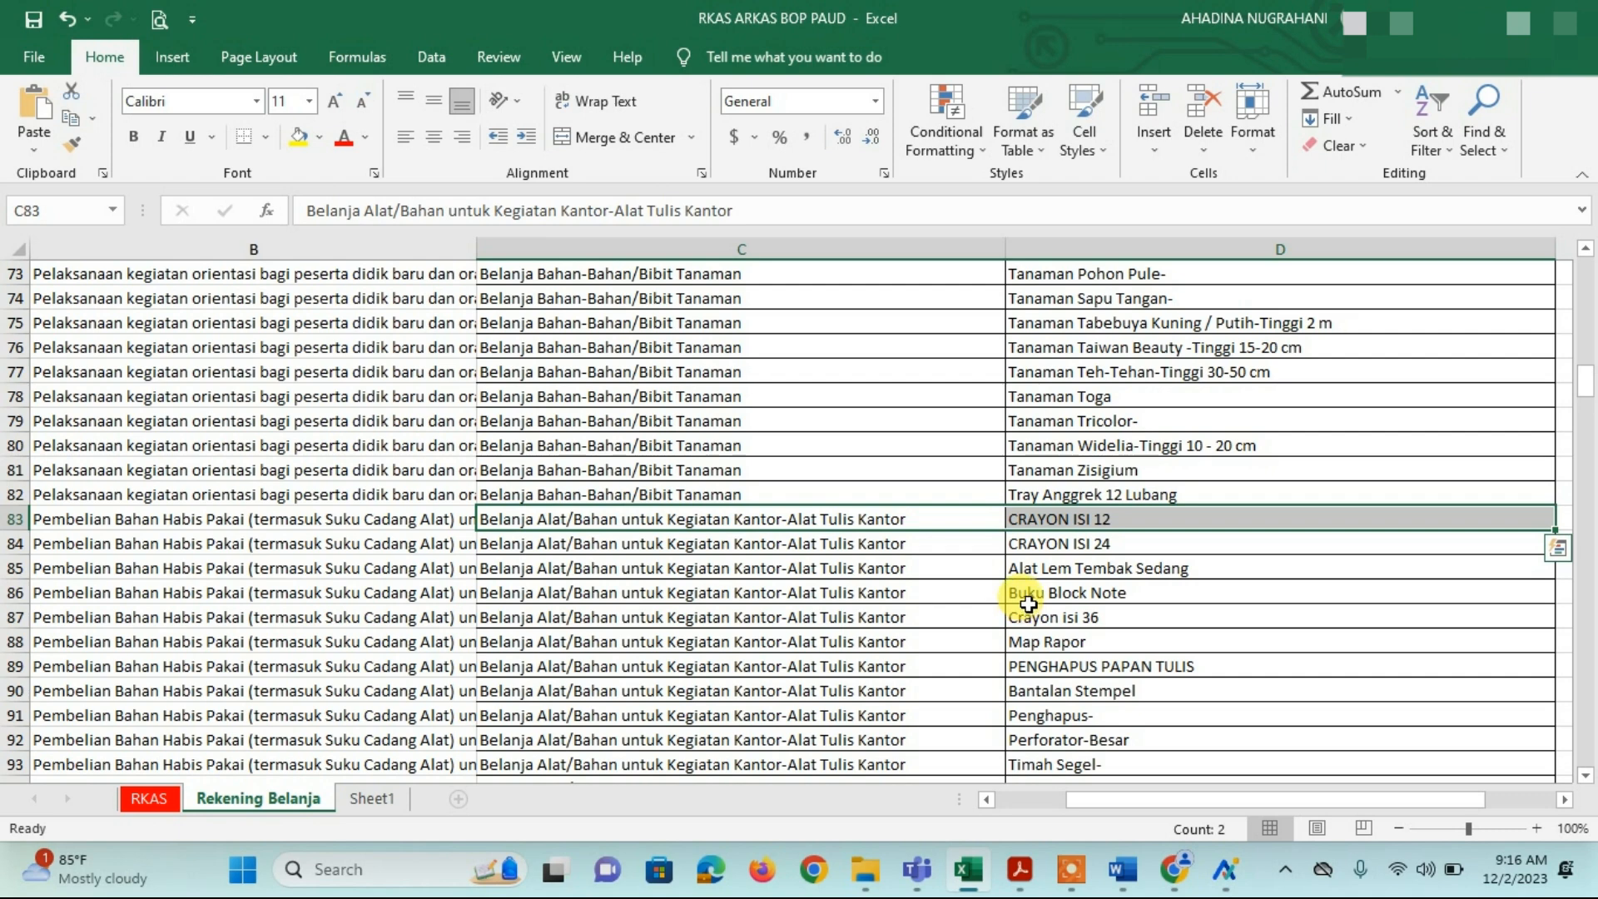
{"action": "key", "text": "ctrl+c"}
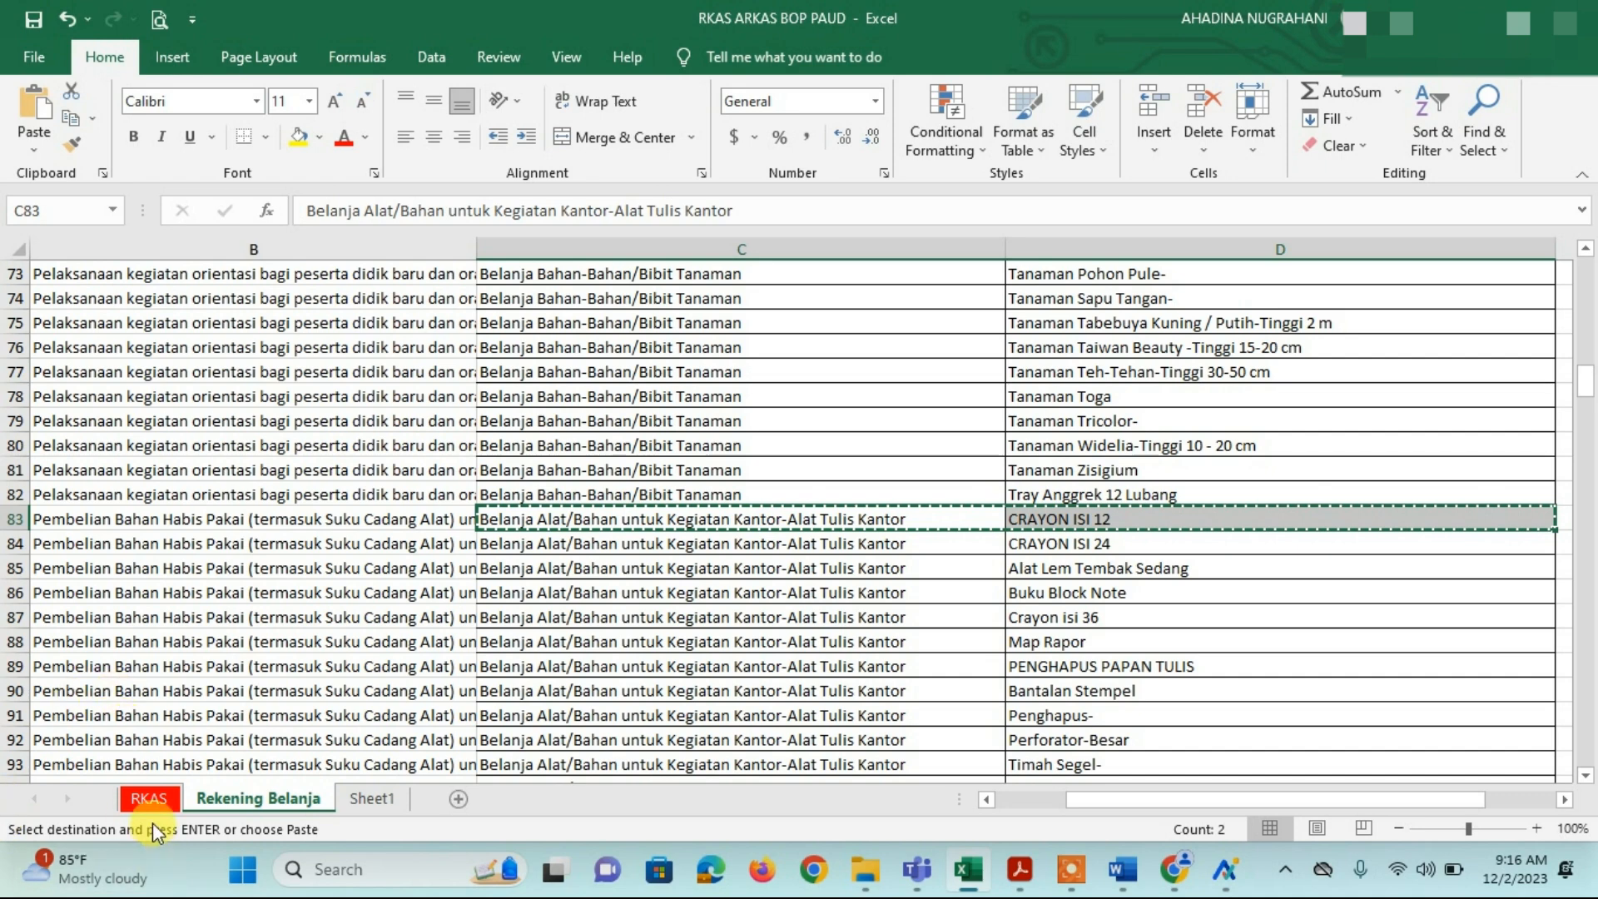
Step: Paste the account and CRAYON ISI 12 item into row 13 of the RKAS sheet
{"action": "left_click", "coordinate": [148, 796]}
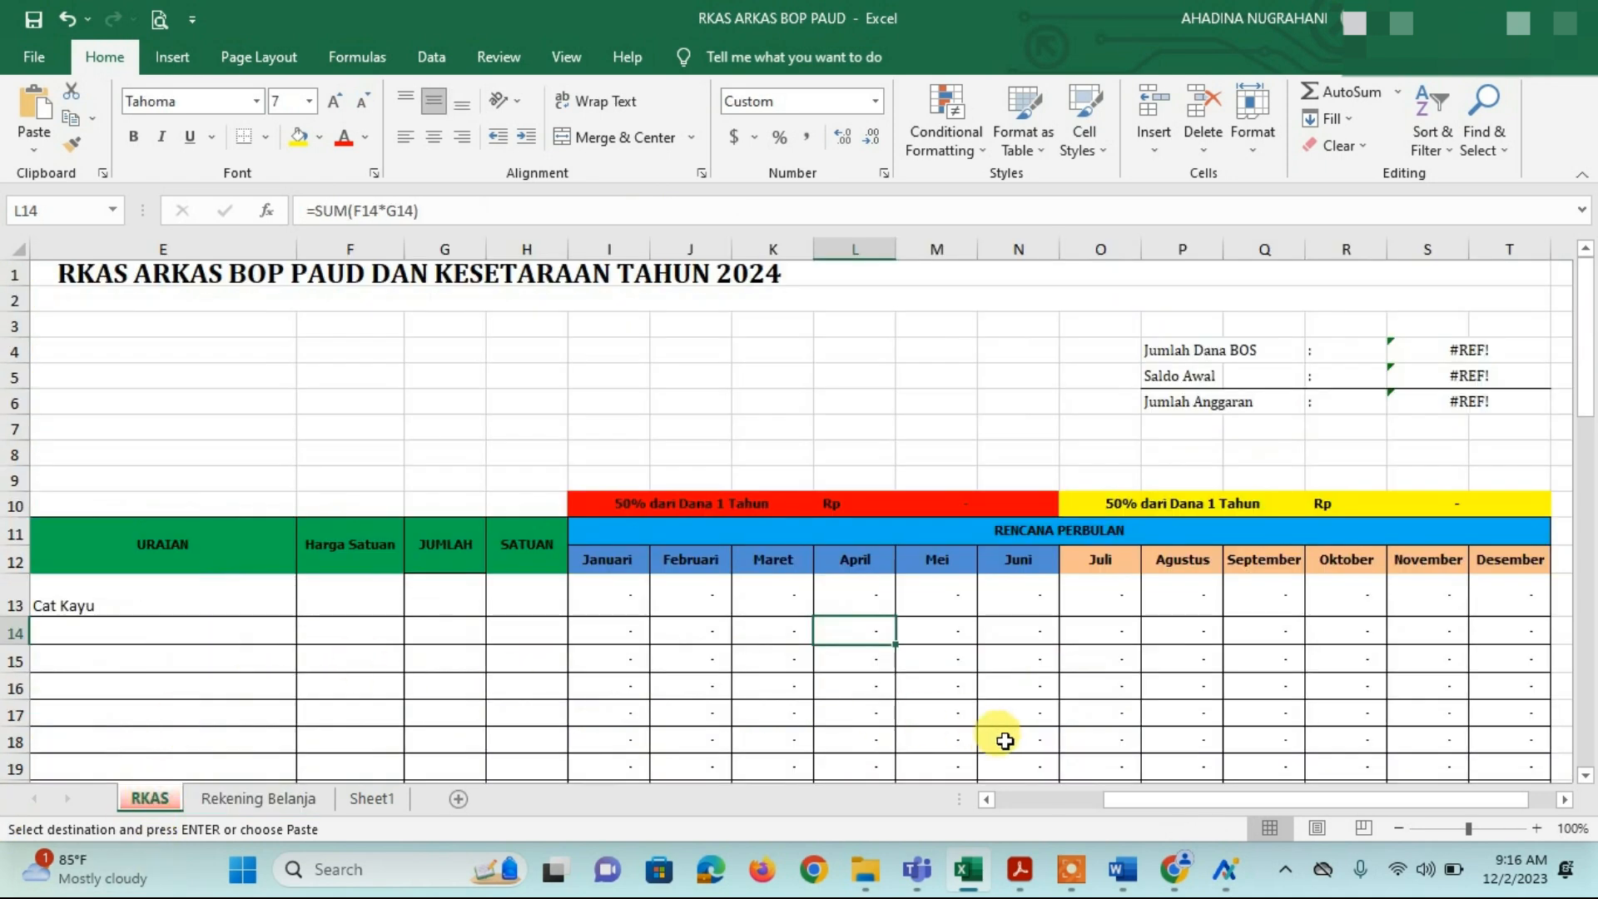
{"action": "left_click", "coordinate": [987, 800]}
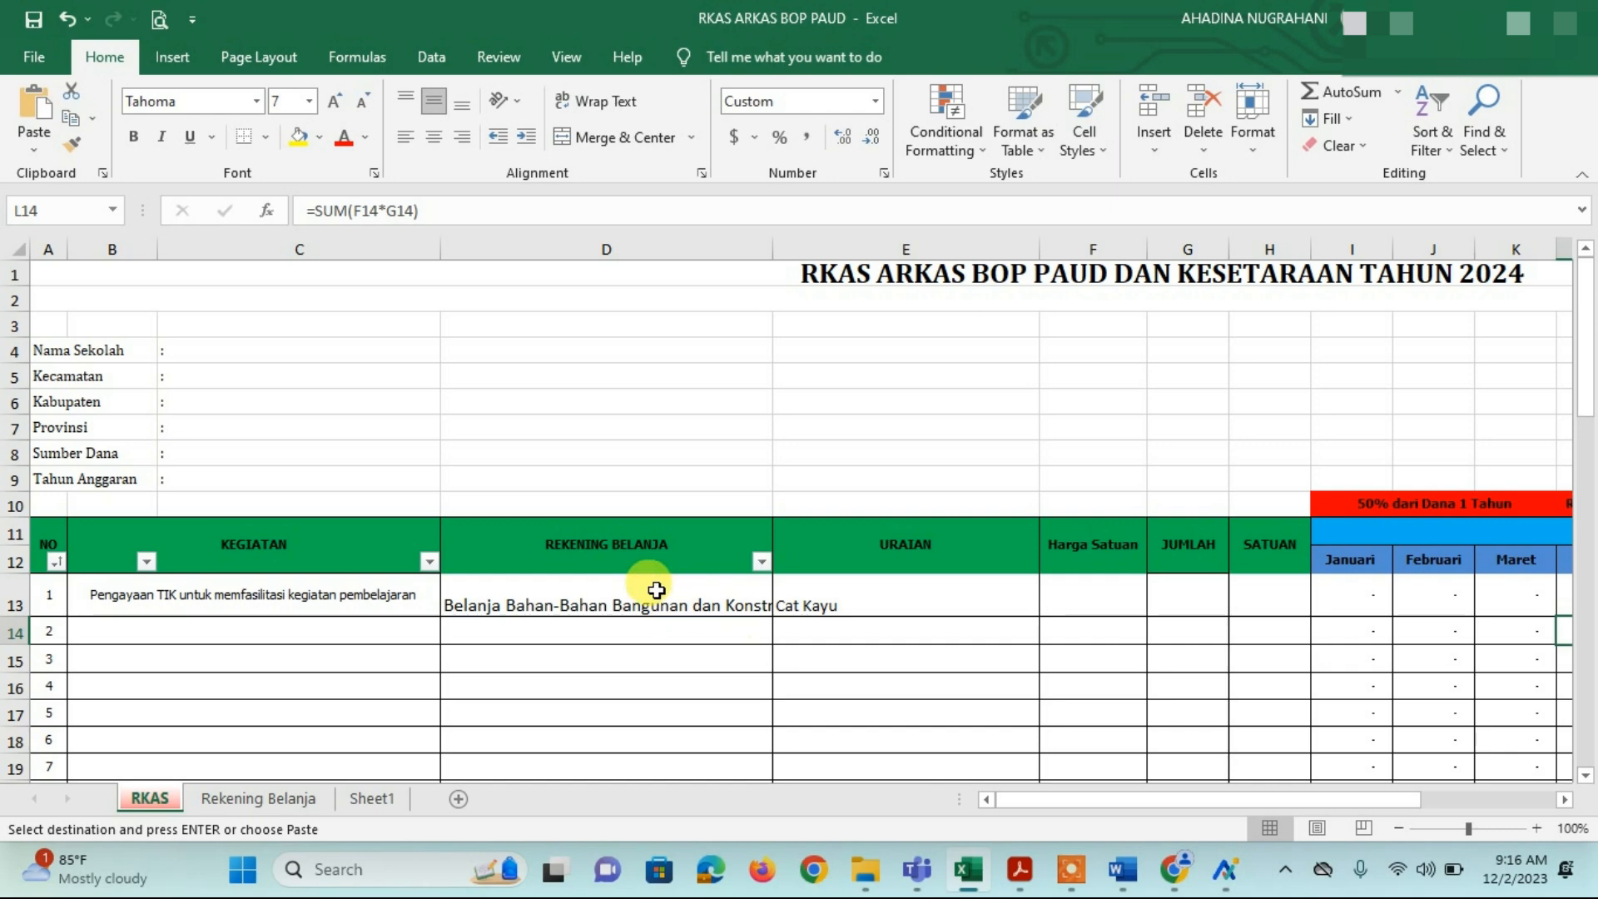
{"action": "left_click", "coordinate": [633, 601]}
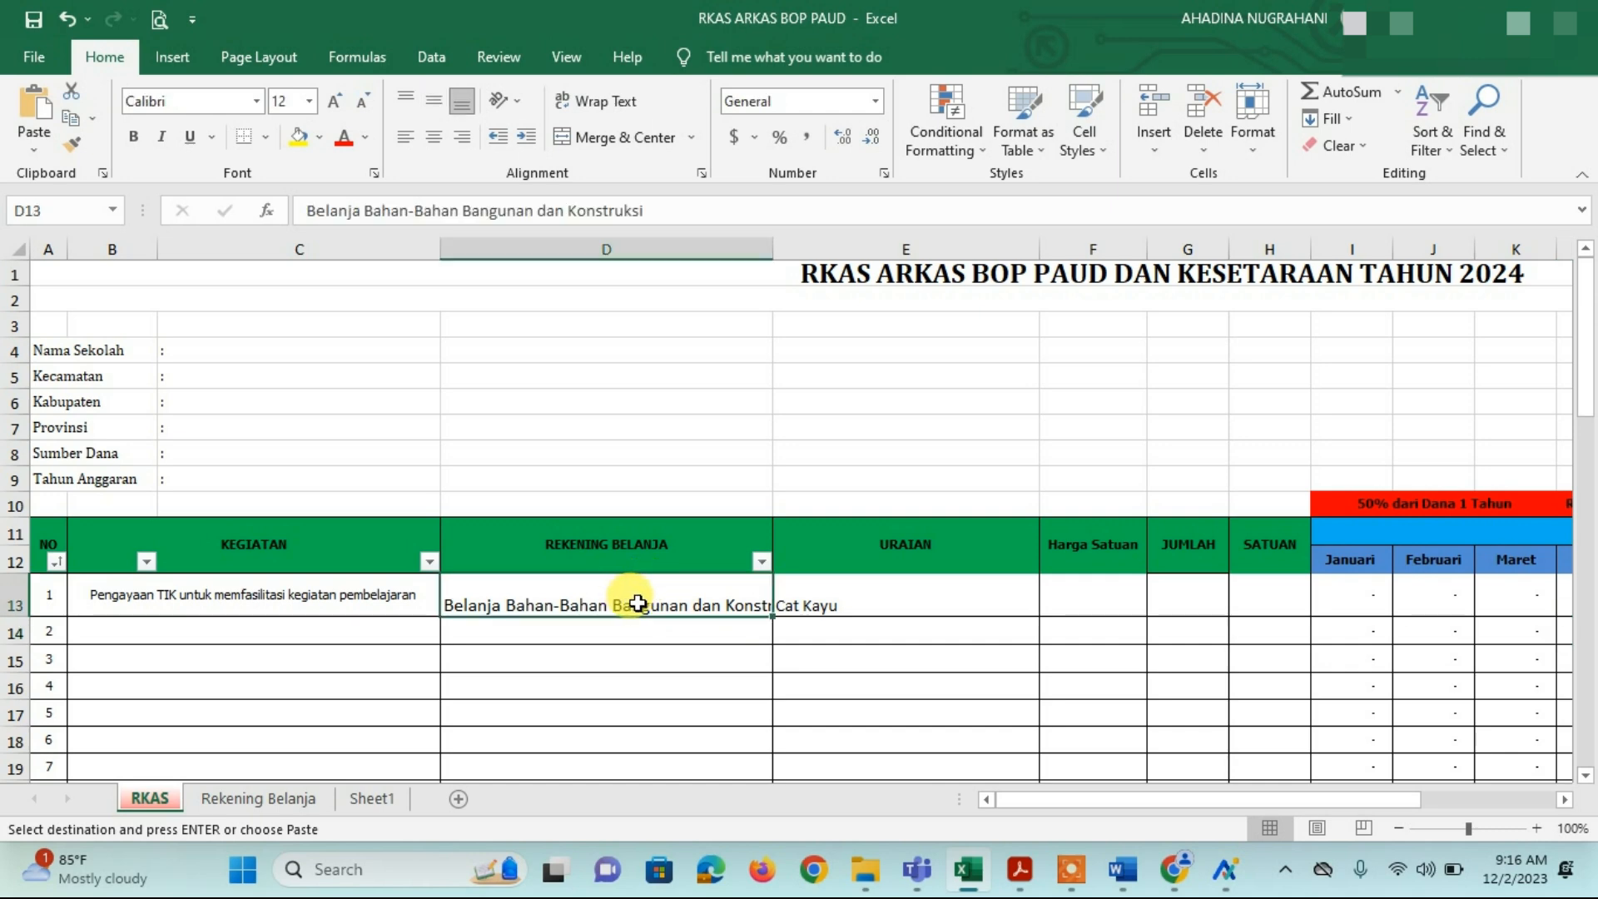
{"action": "key", "text": "ctrl+v"}
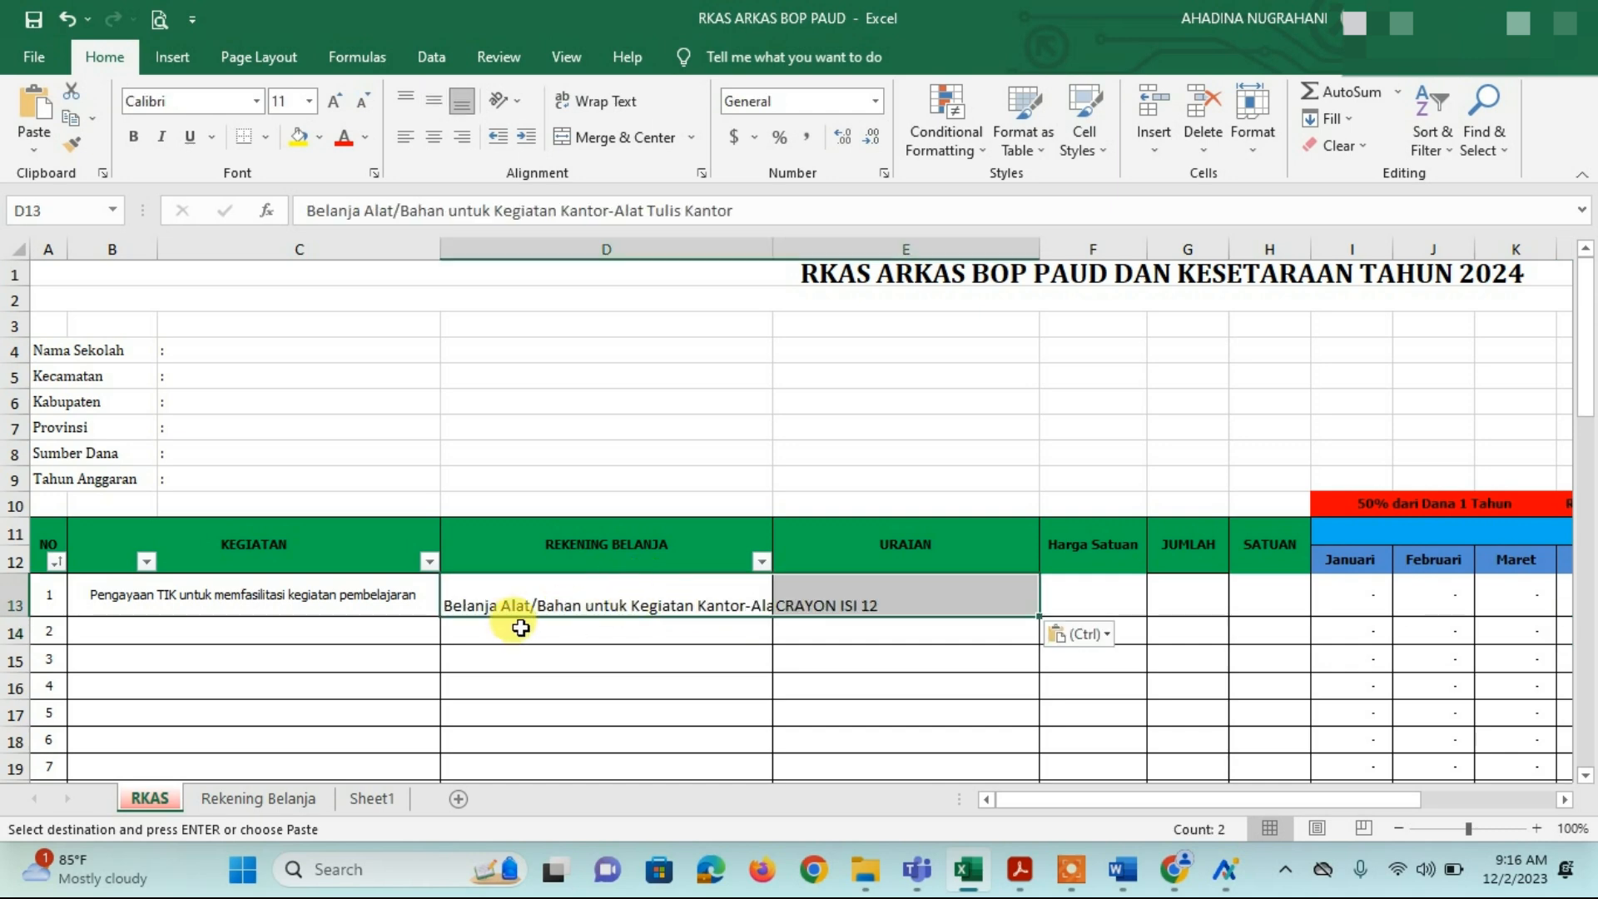
Step: Set the KEGIATAN cells B13 and B14 to blank entries from their dropdowns
{"action": "left_click", "coordinate": [362, 606]}
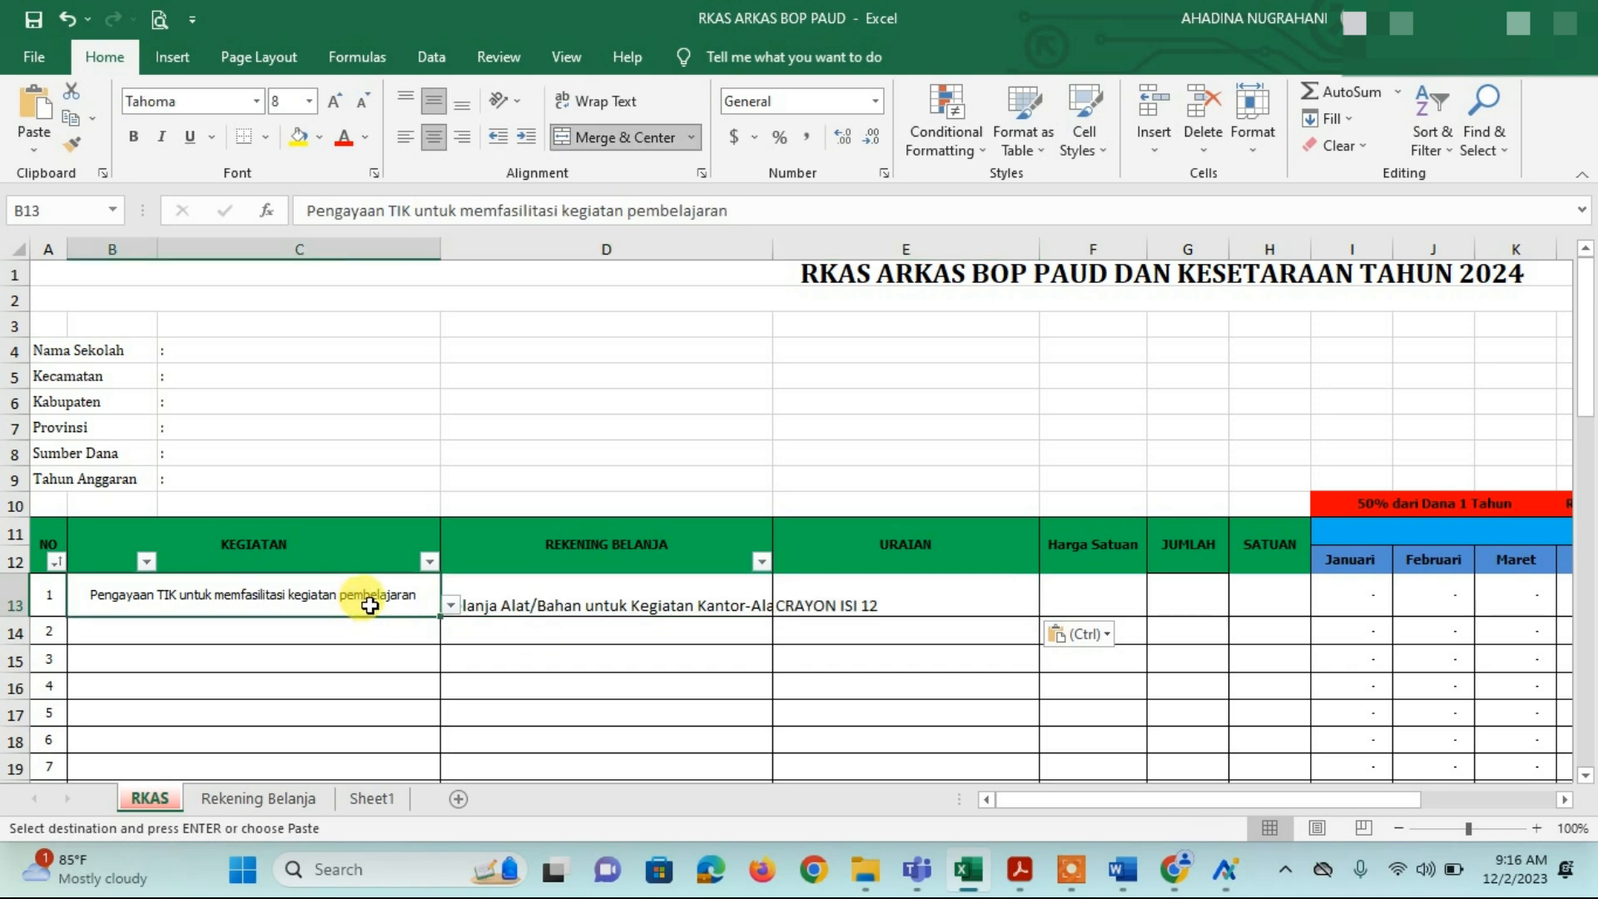
{"action": "left_click", "coordinate": [450, 606]}
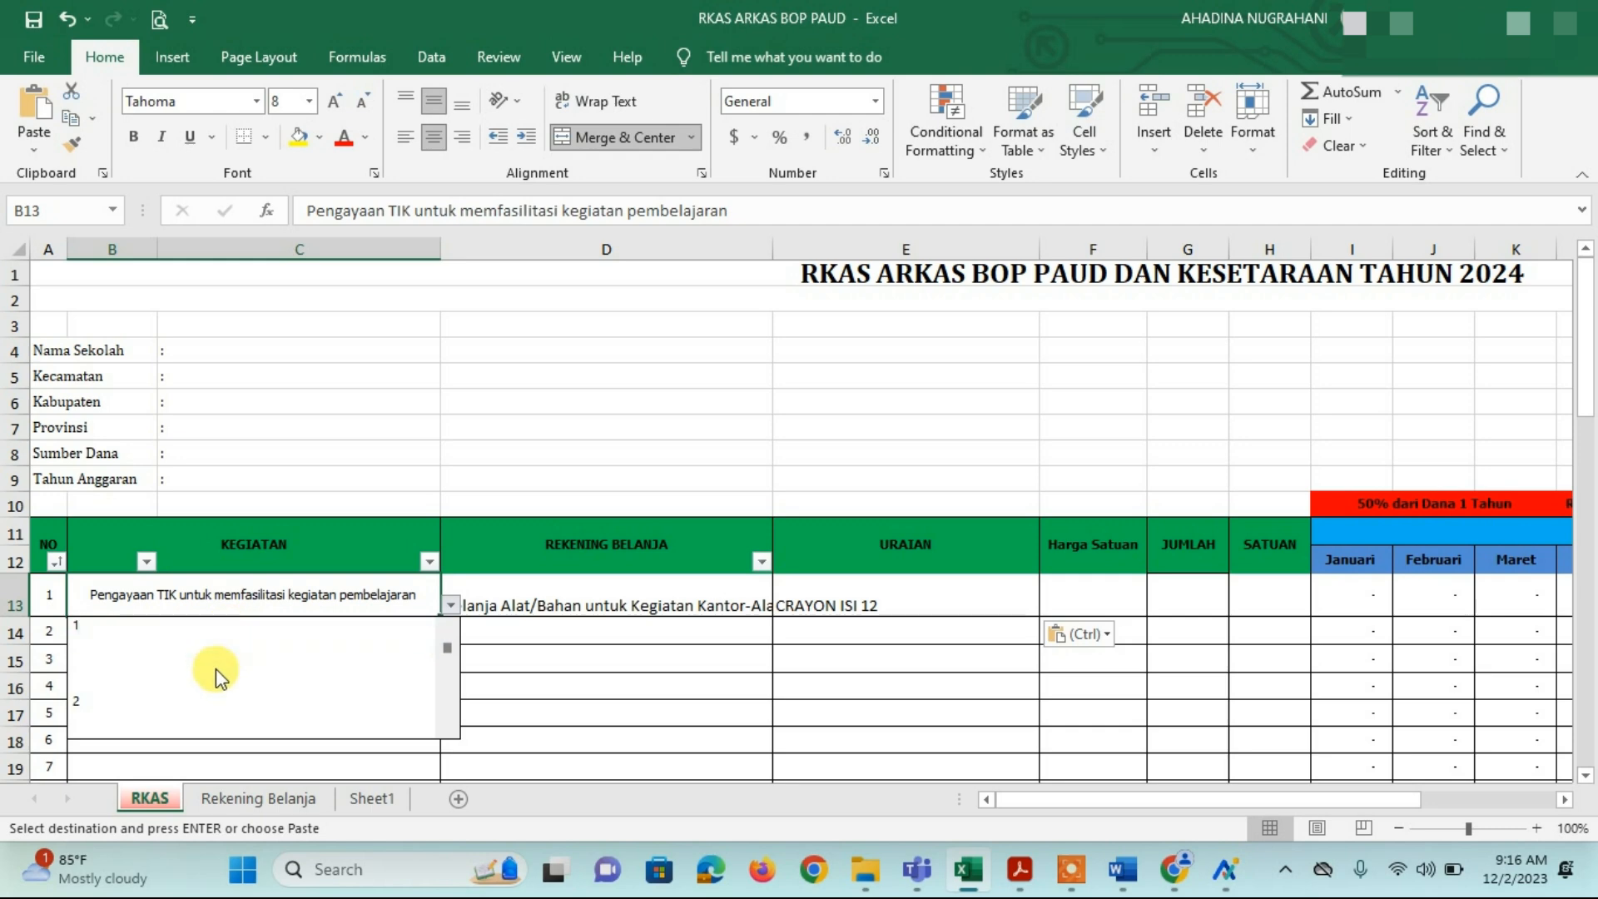
{"action": "left_click", "coordinate": [292, 643]}
{"action": "left_click", "coordinate": [375, 630]}
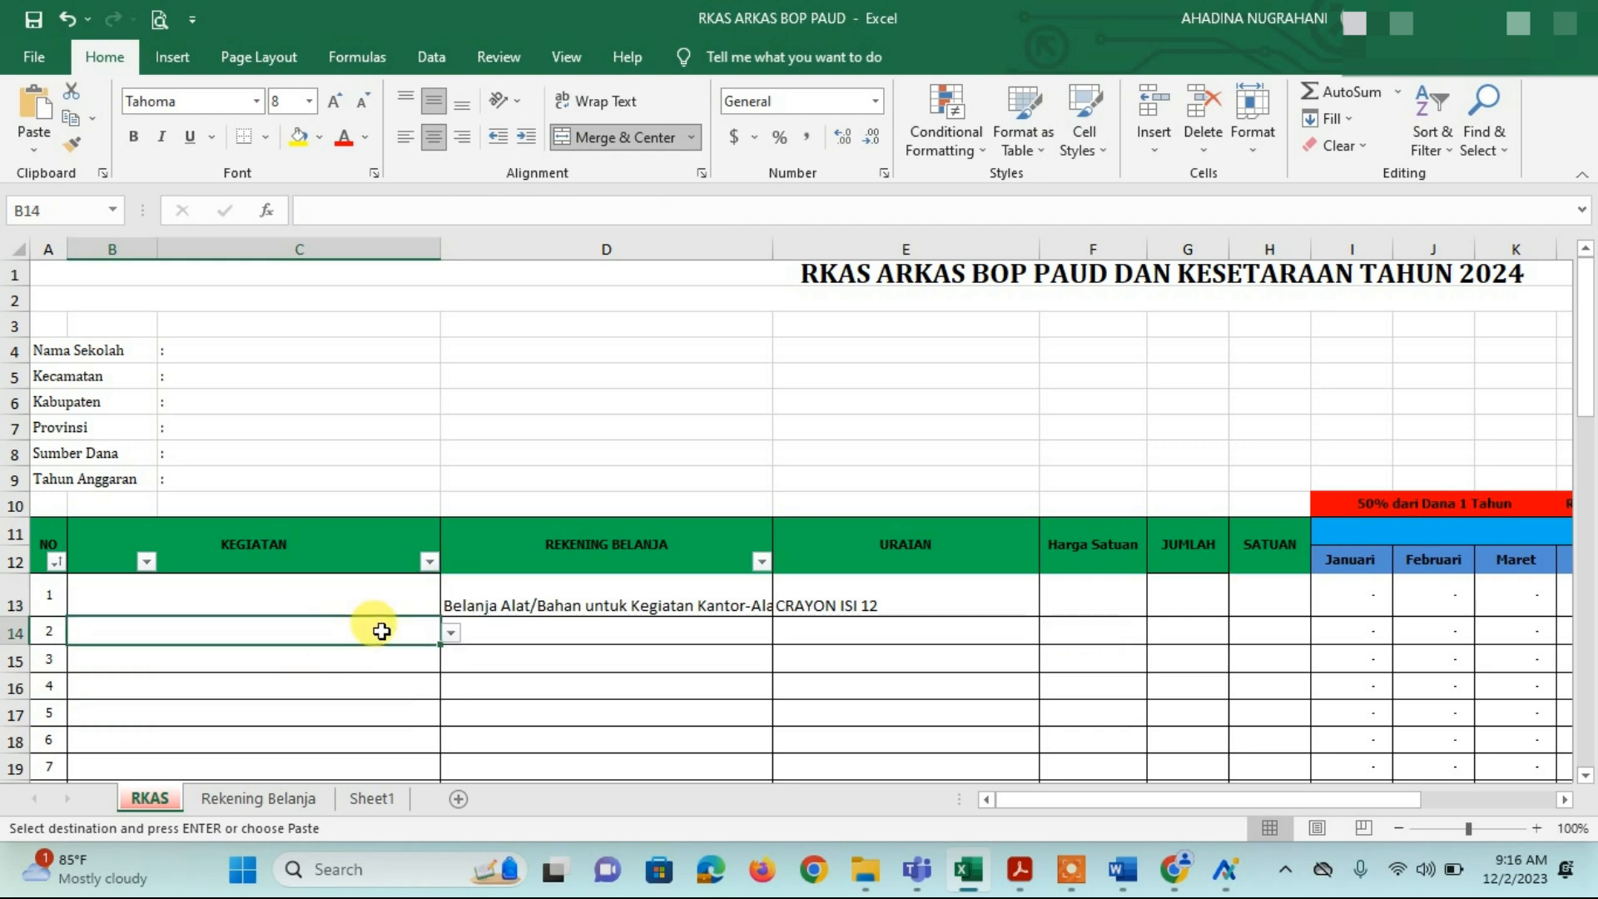
{"action": "left_click", "coordinate": [451, 634]}
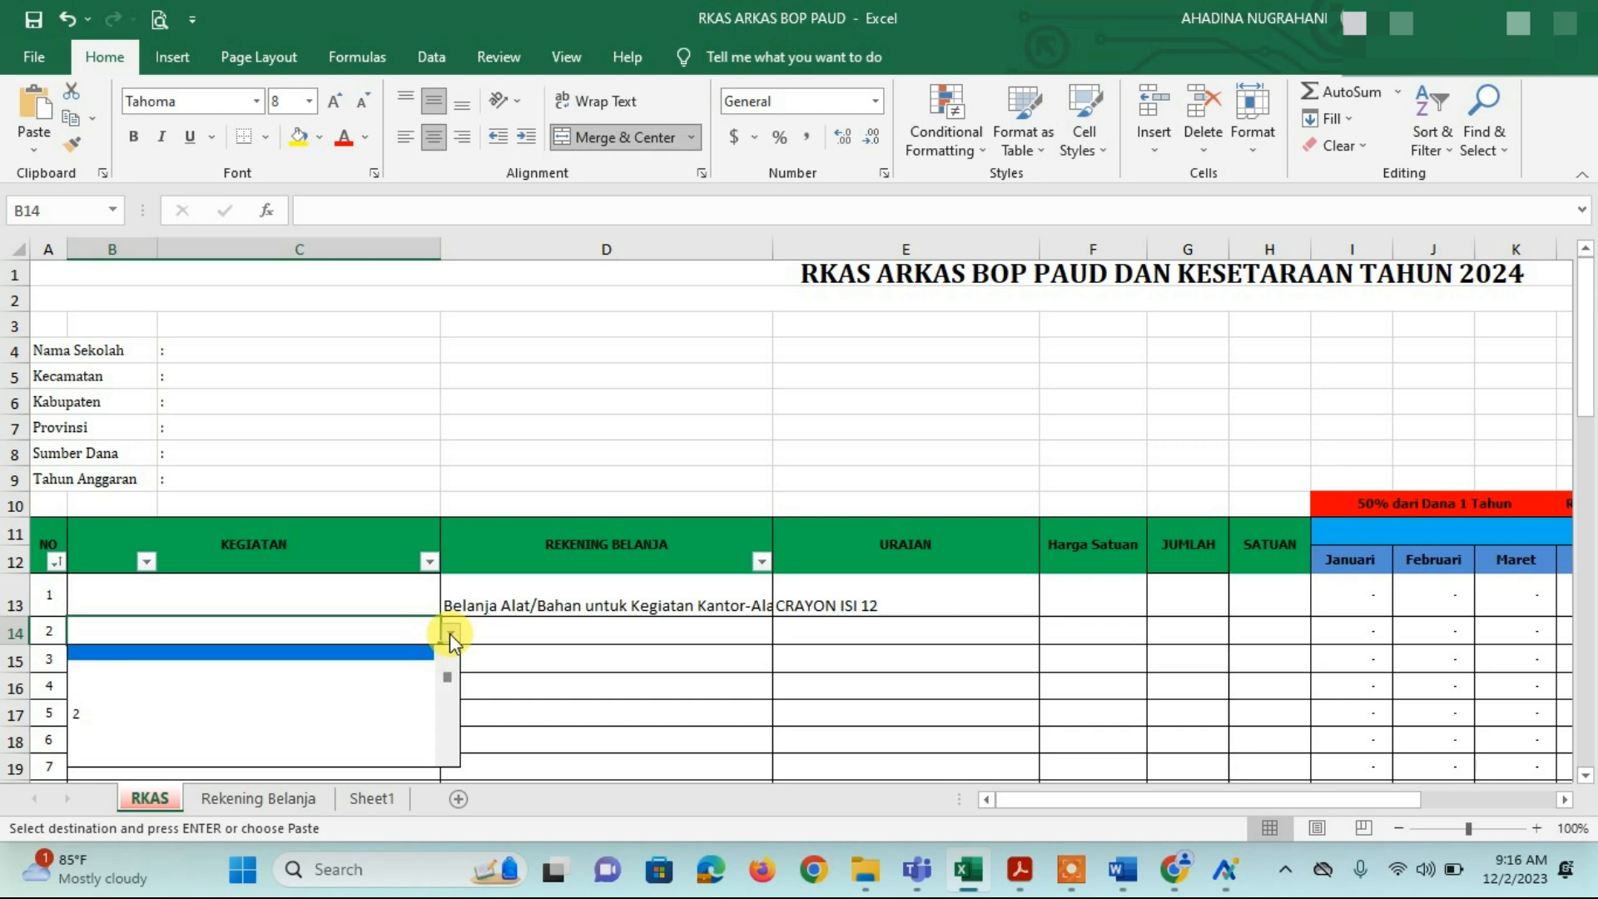
{"action": "left_click", "coordinate": [291, 698]}
{"action": "left_click", "coordinate": [271, 686]}
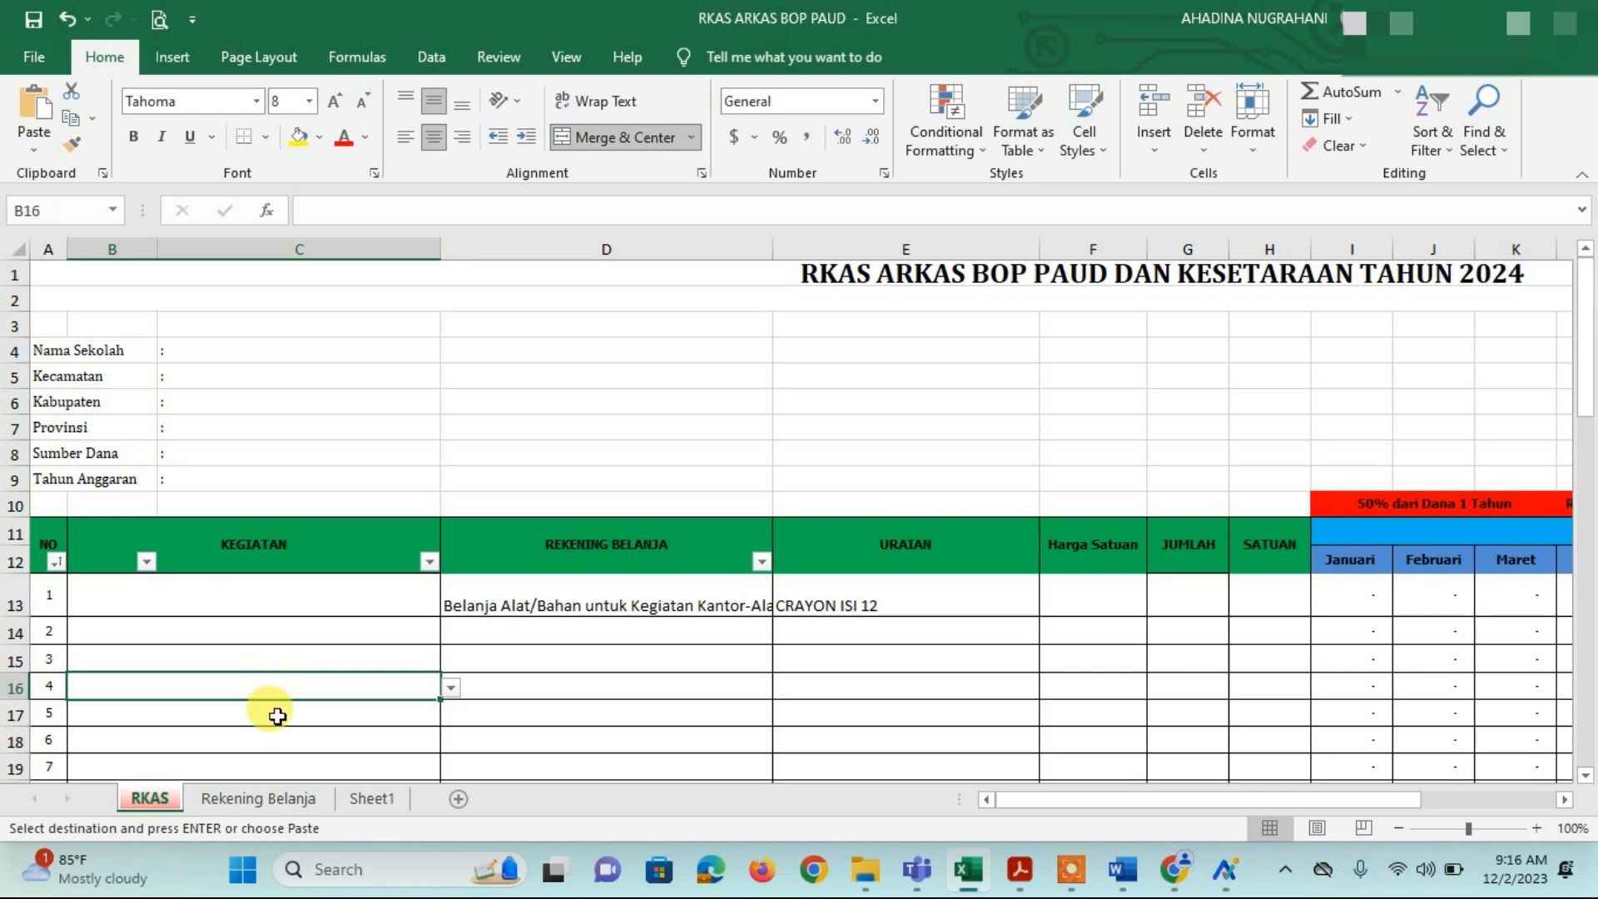
Step: Review row 13's account, CRAYON ISI 12 description and unit price, then return to ARKAS
{"action": "left_click", "coordinate": [340, 597]}
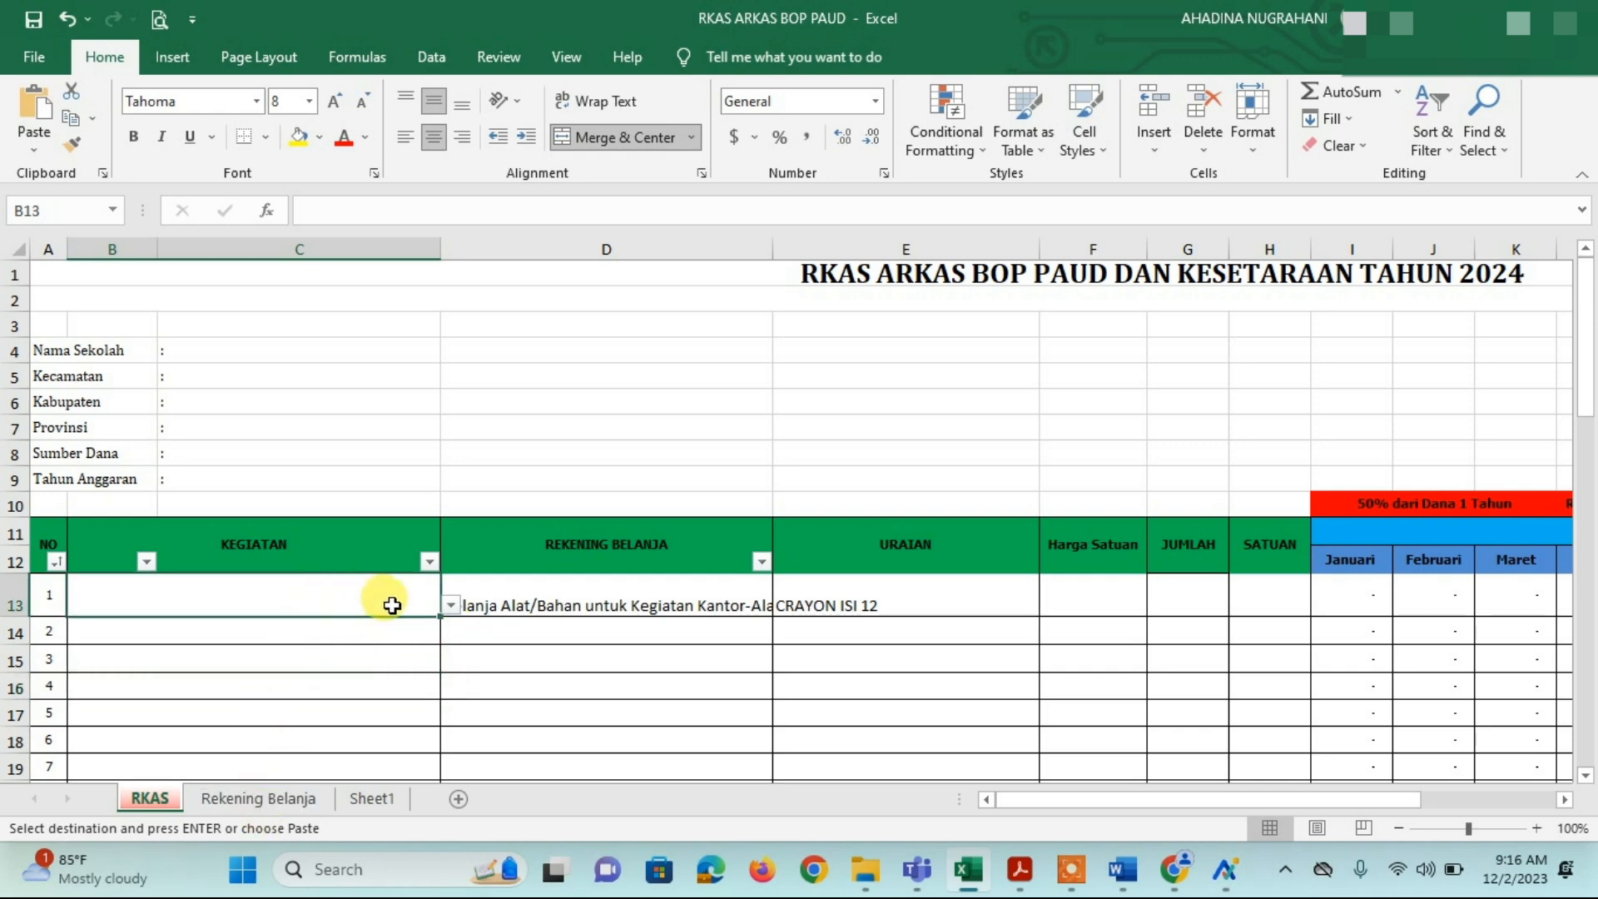
{"action": "left_click", "coordinate": [563, 593]}
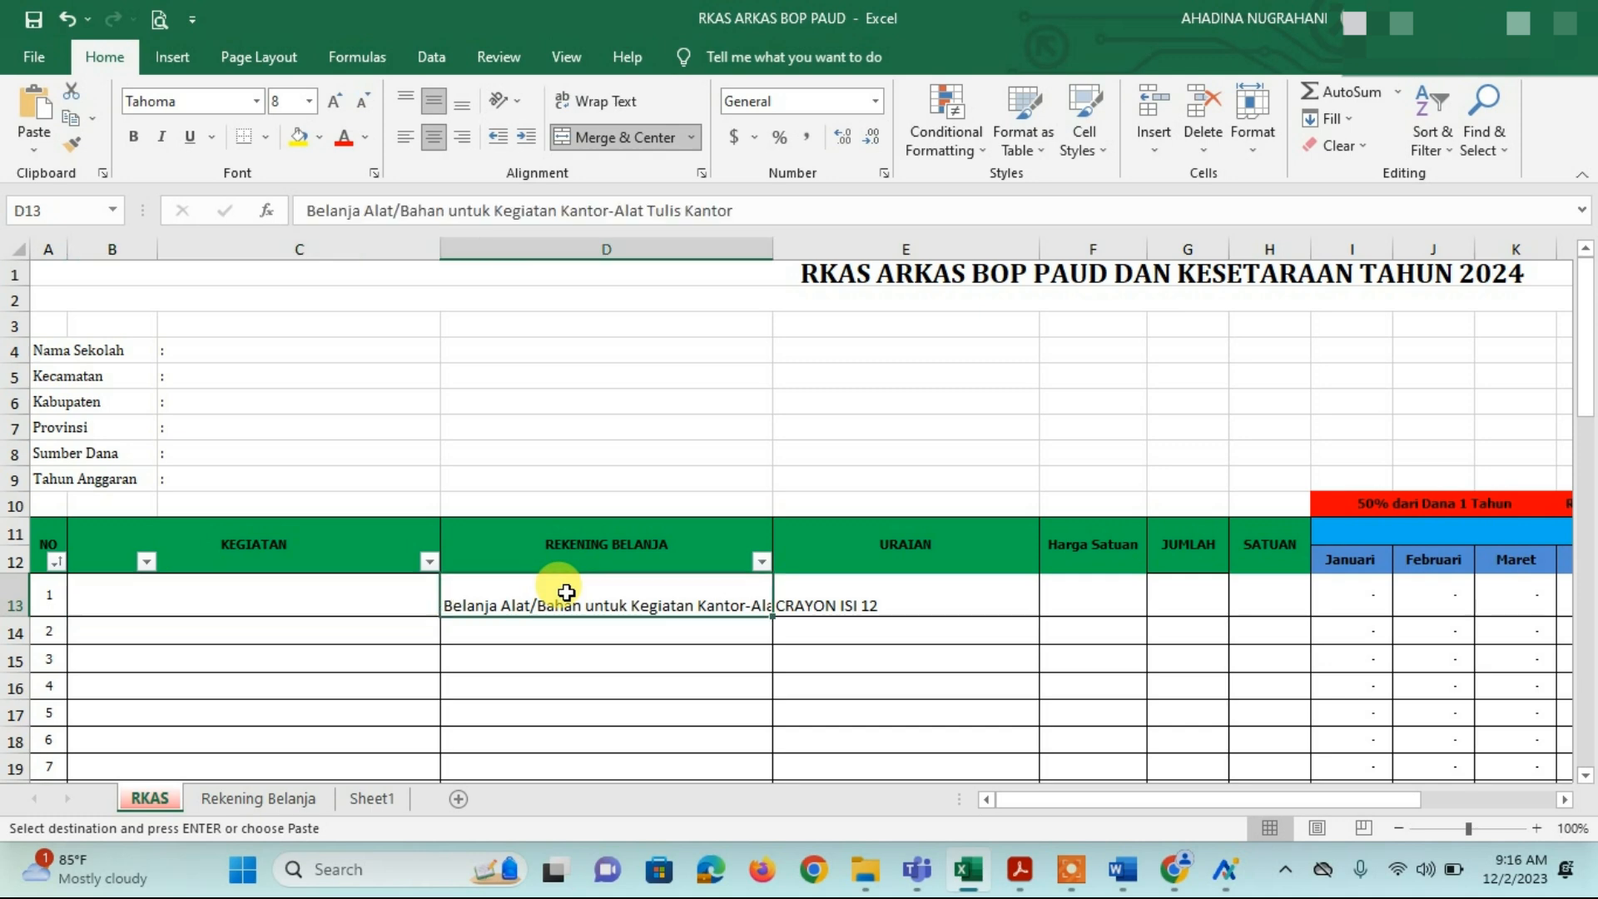
{"action": "left_click", "coordinate": [859, 612]}
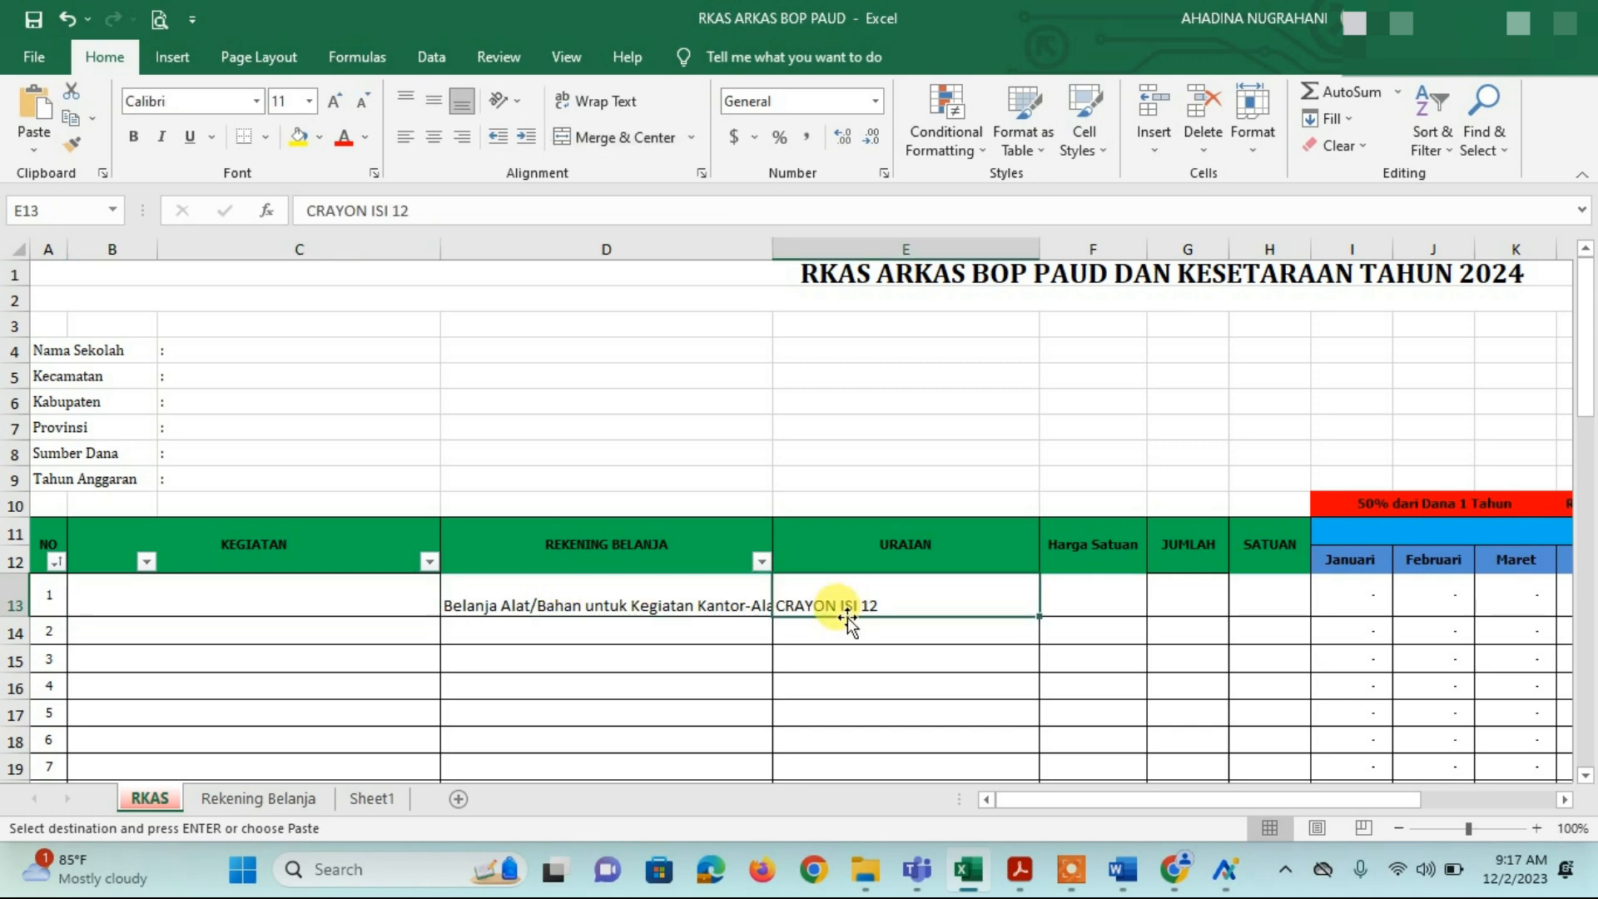
{"action": "left_click", "coordinate": [1068, 583]}
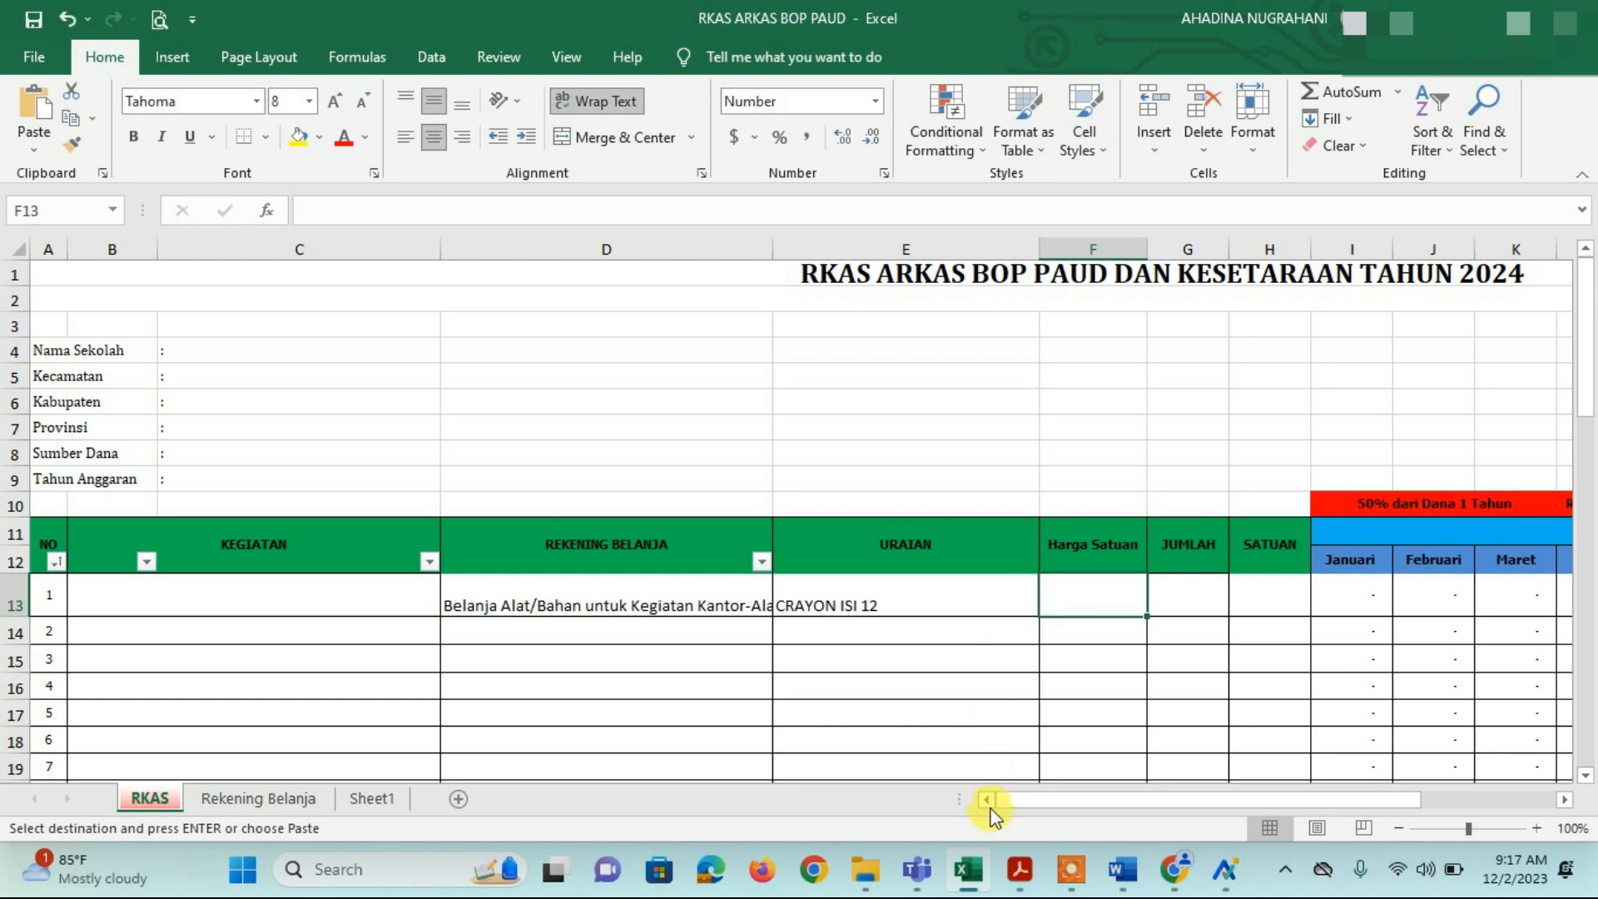
{"action": "left_click", "coordinate": [1224, 874]}
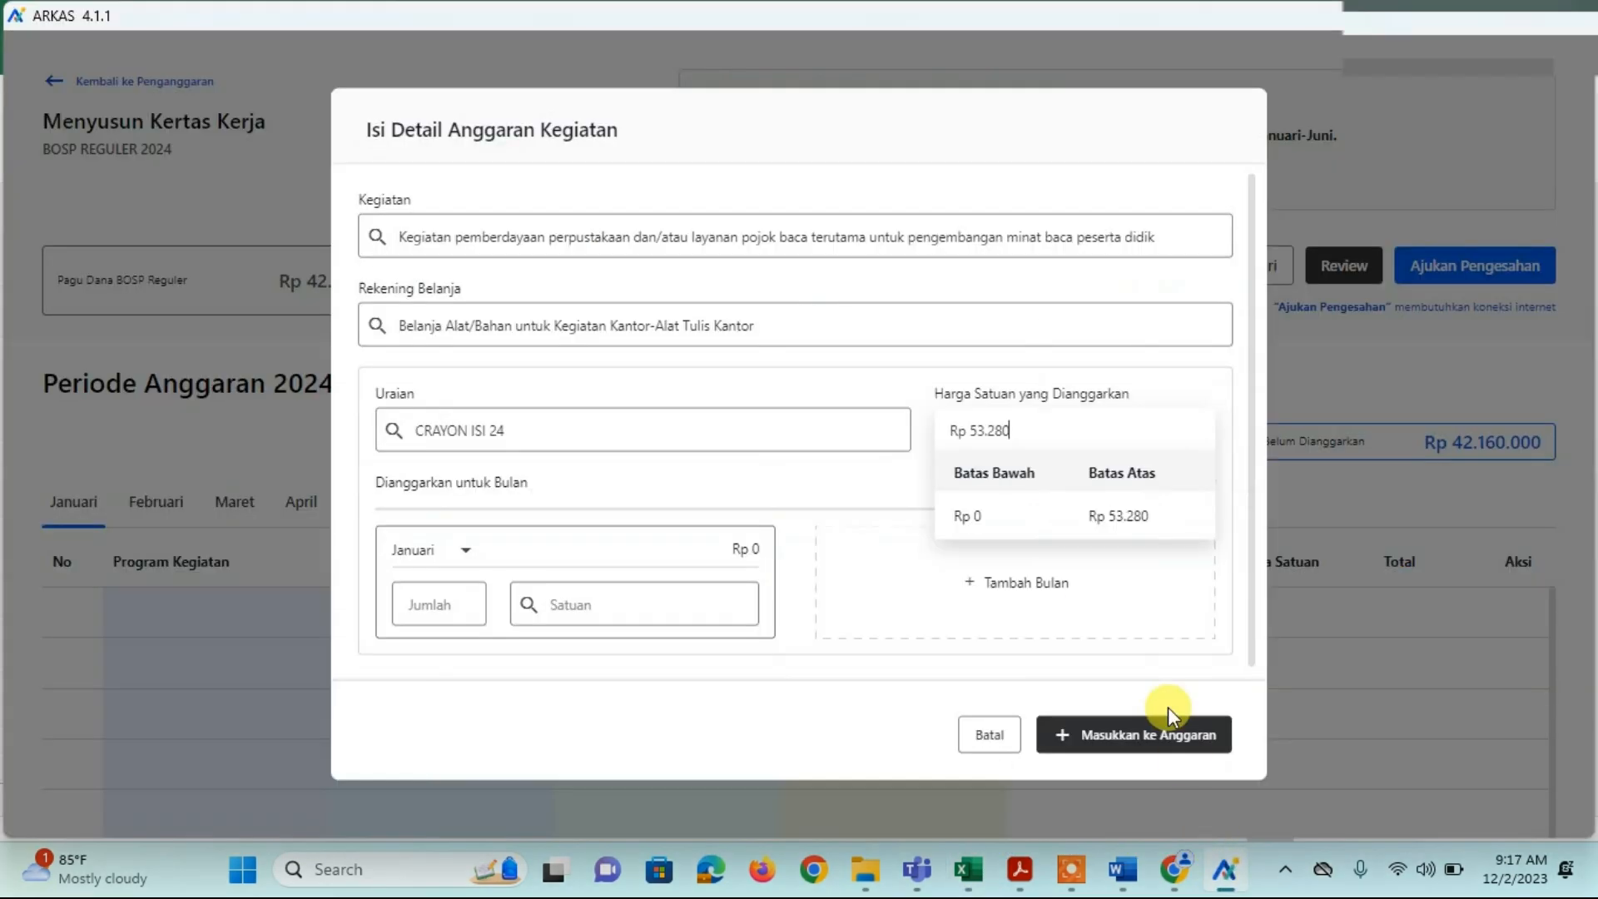
Step: Enter unit price 53,280, quantity 30 and unit BUAH for CRAYON ISI 12 in row 13
{"action": "left_click", "coordinate": [968, 869]}
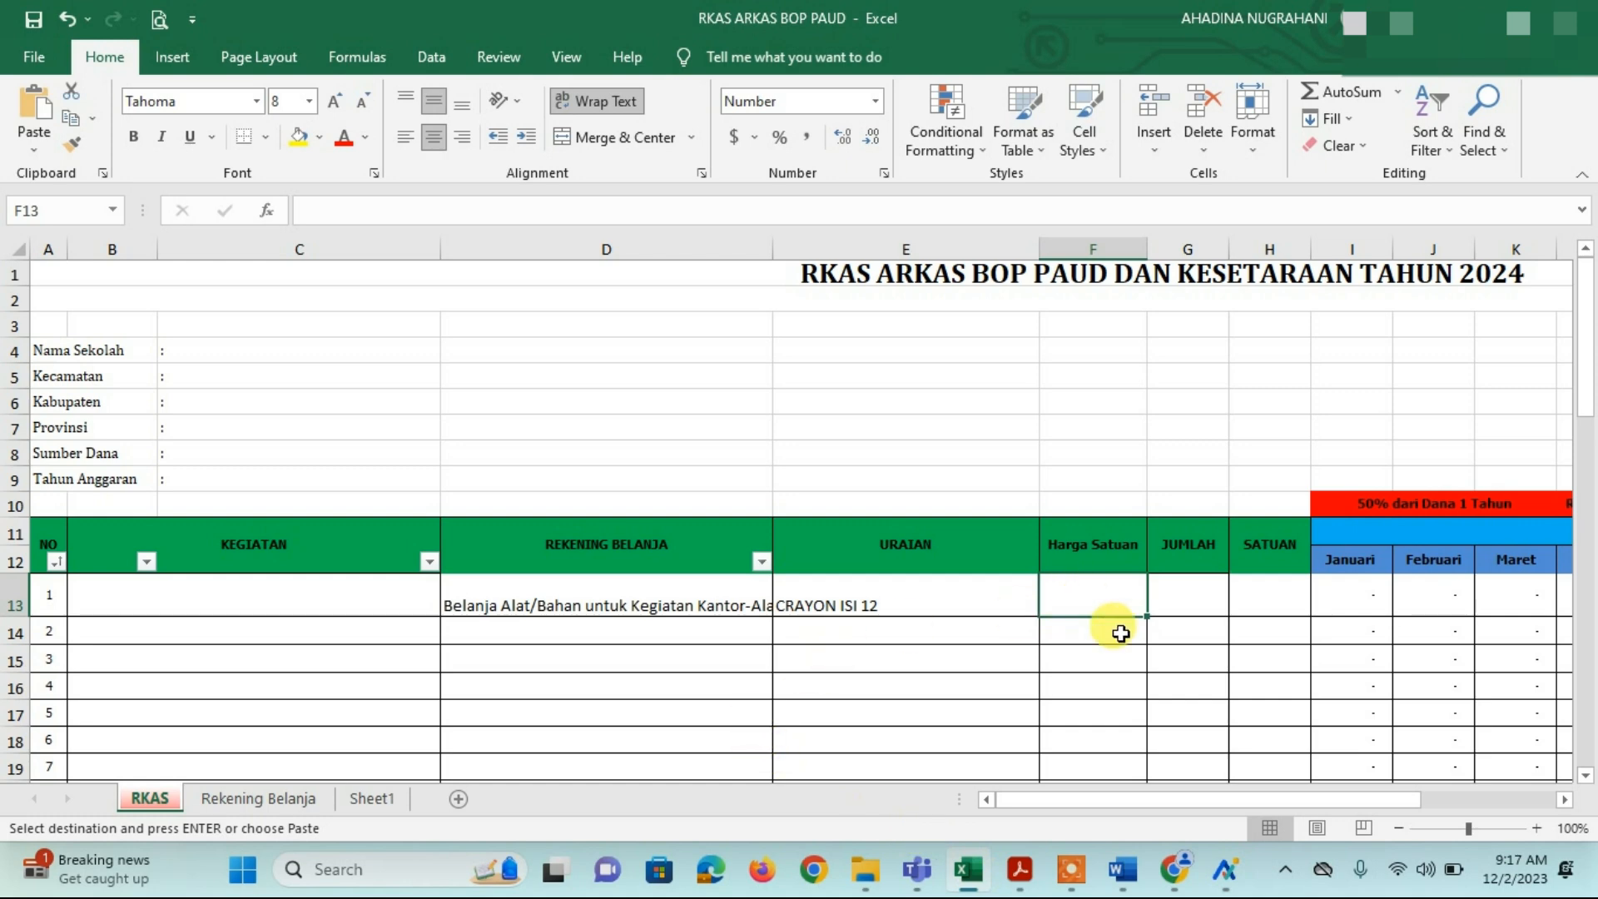
{"action": "type", "text": "53"}
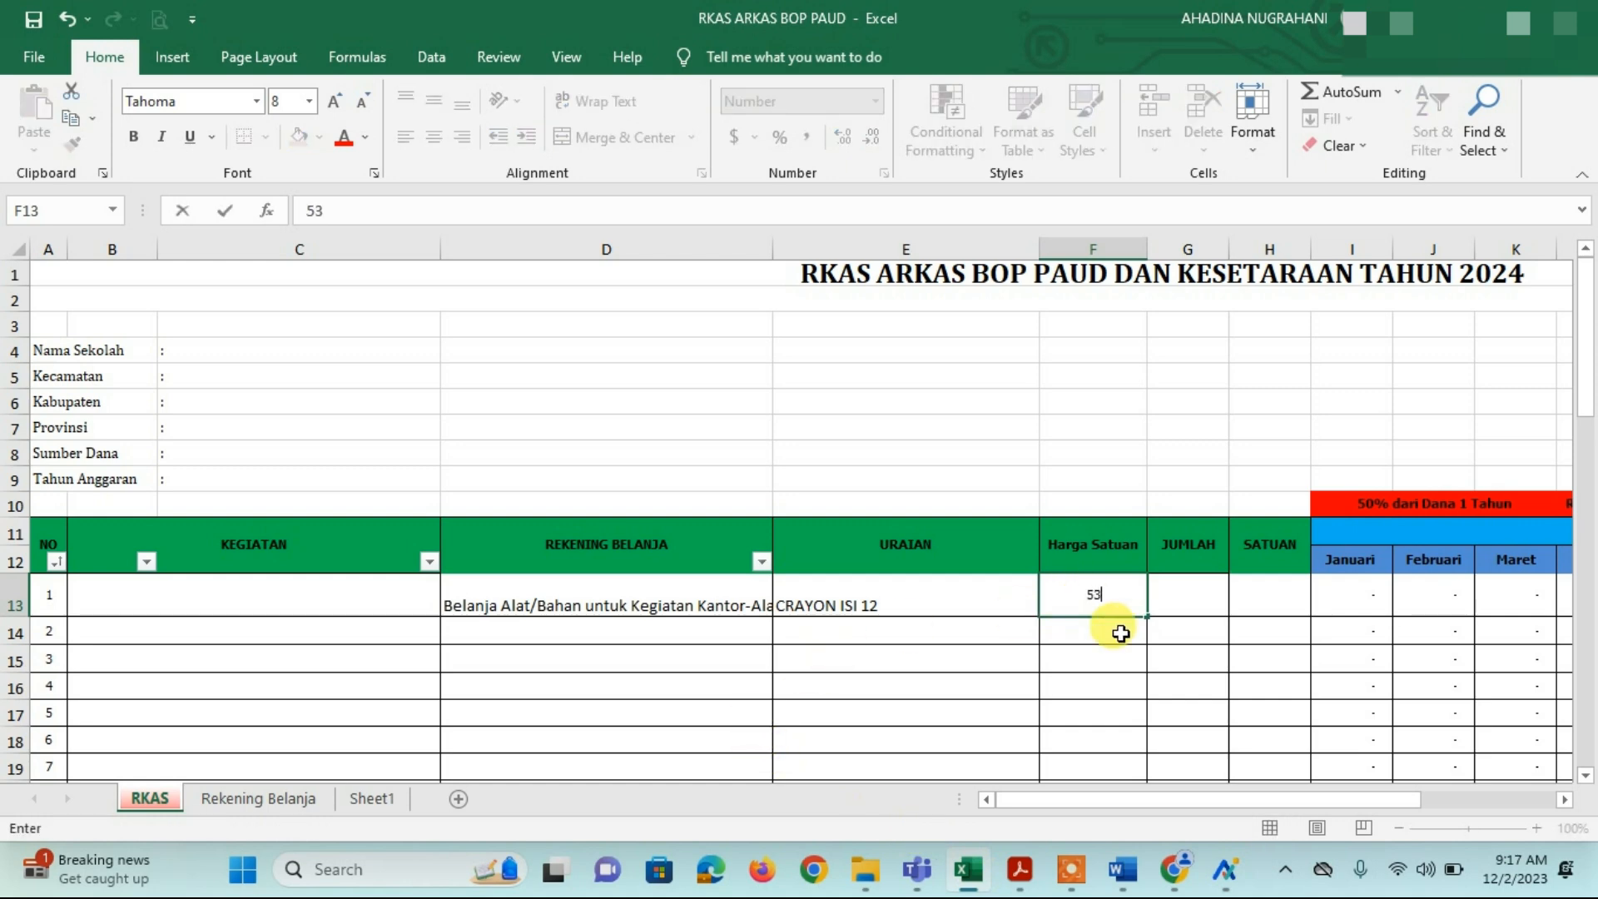
{"action": "type", "text": "280"}
{"action": "left_click", "coordinate": [1190, 597]}
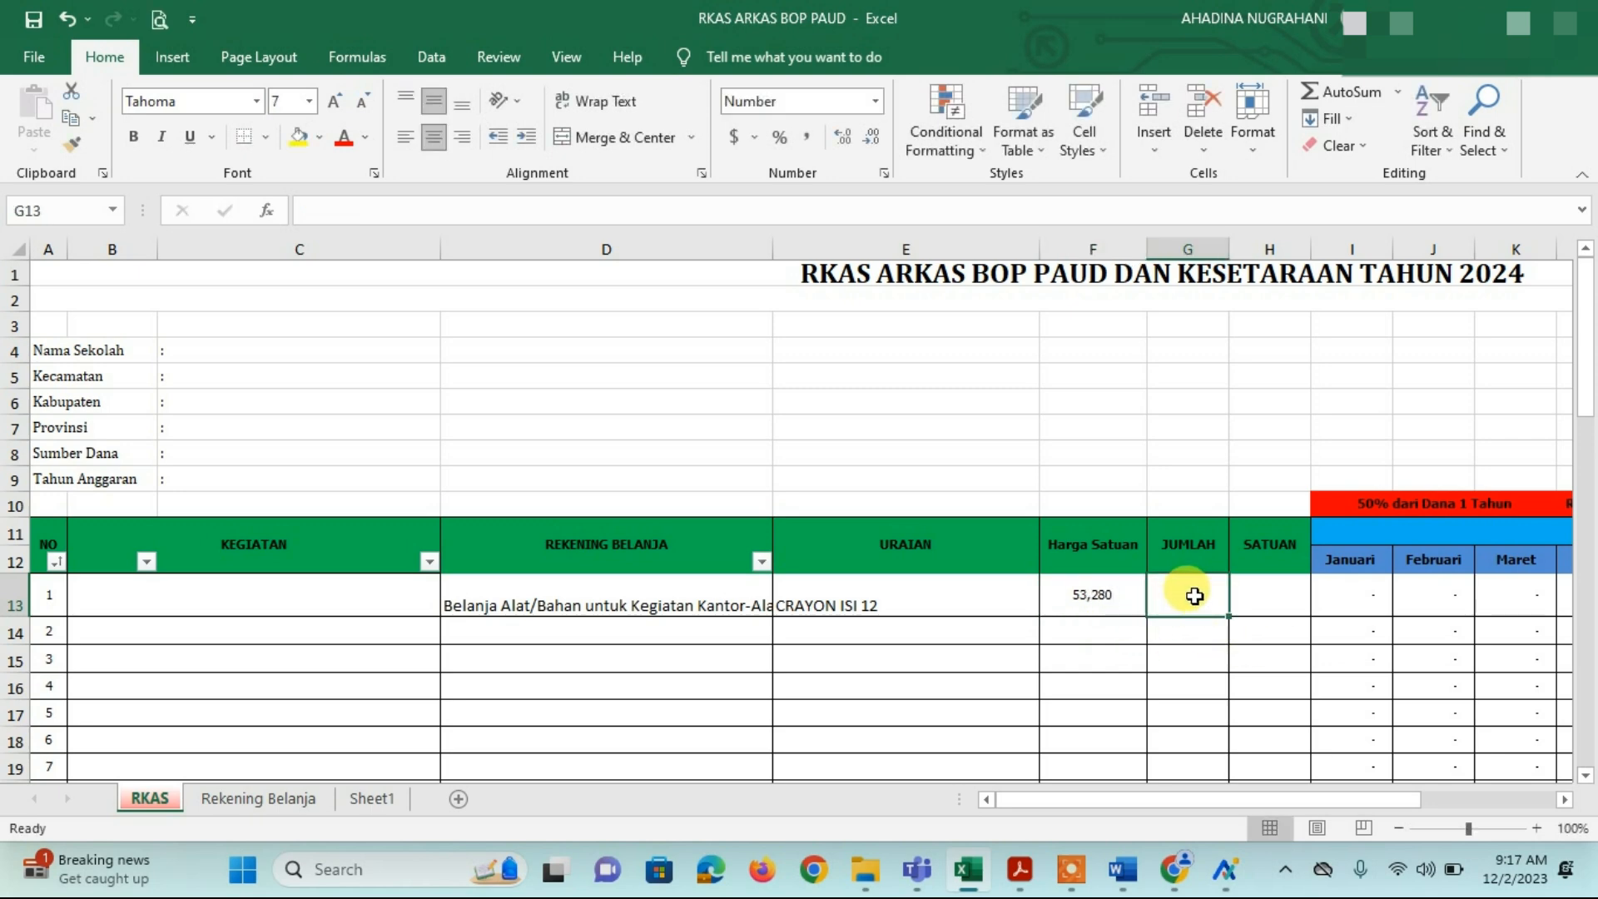
{"action": "type", "text": "30"}
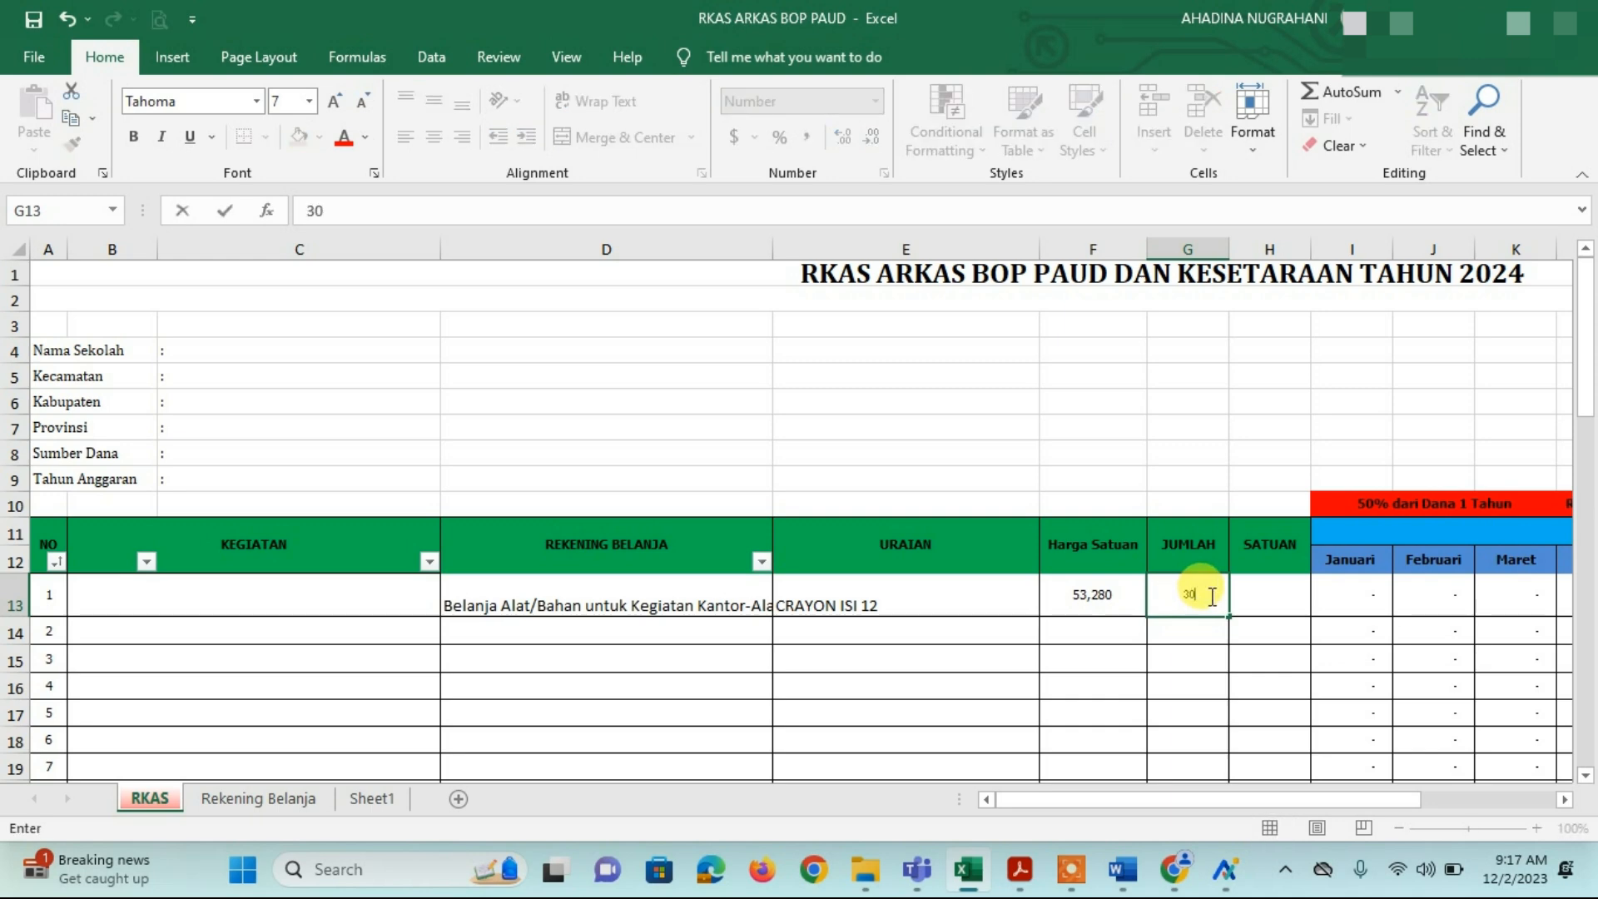
{"action": "left_click", "coordinate": [1279, 605]}
{"action": "type", "text": "B"}
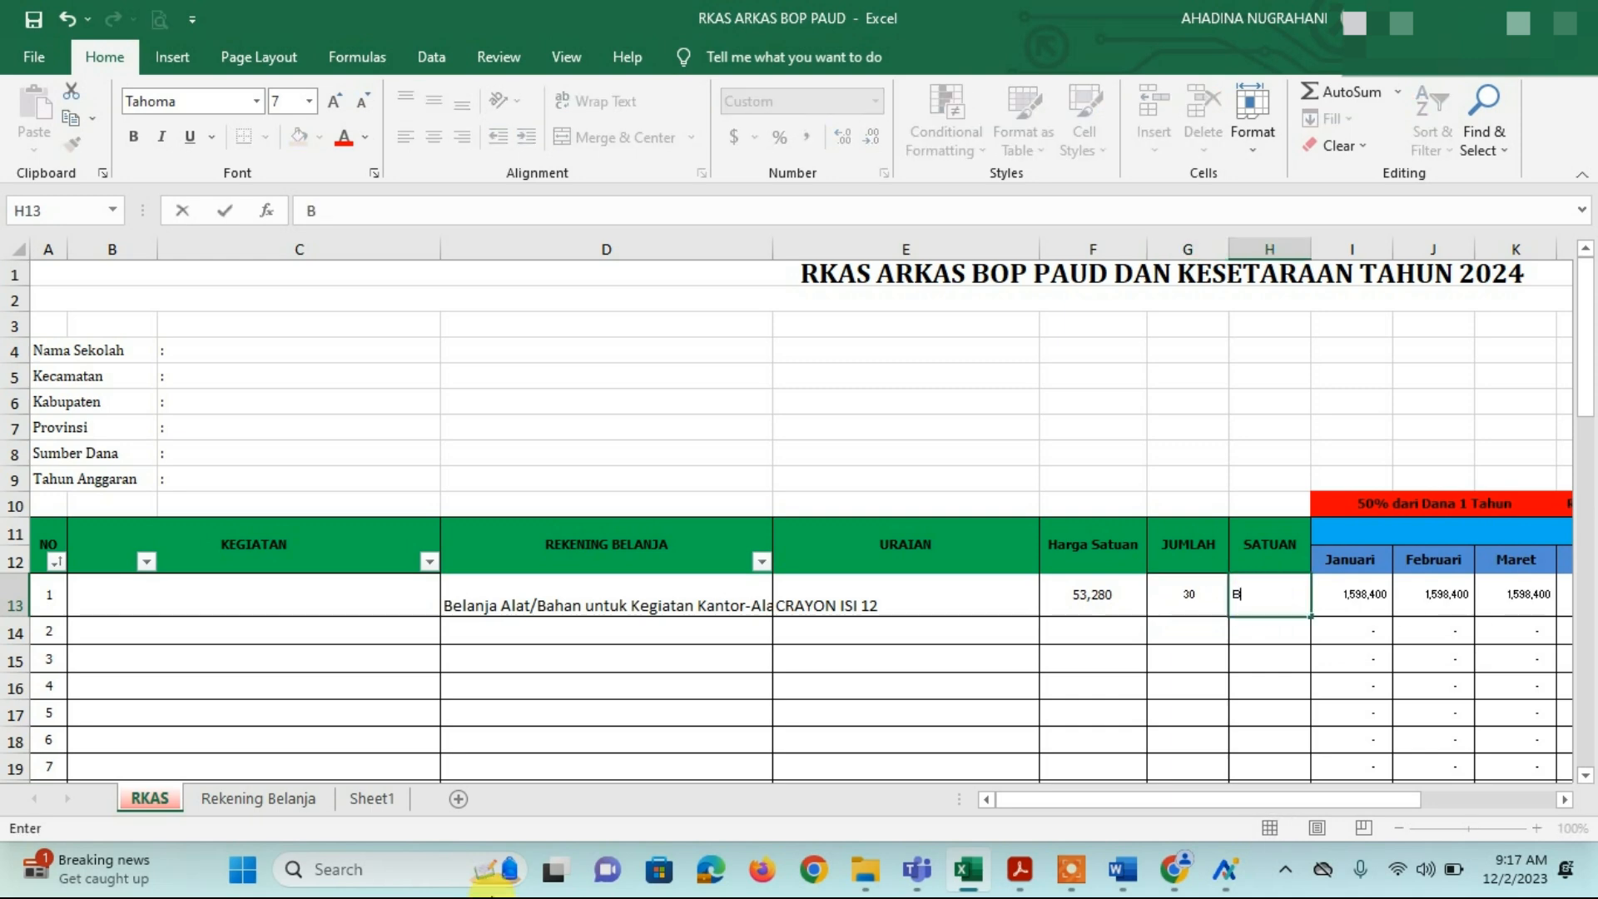
{"action": "type", "text": "UAH"}
{"action": "key", "text": "Tab"}
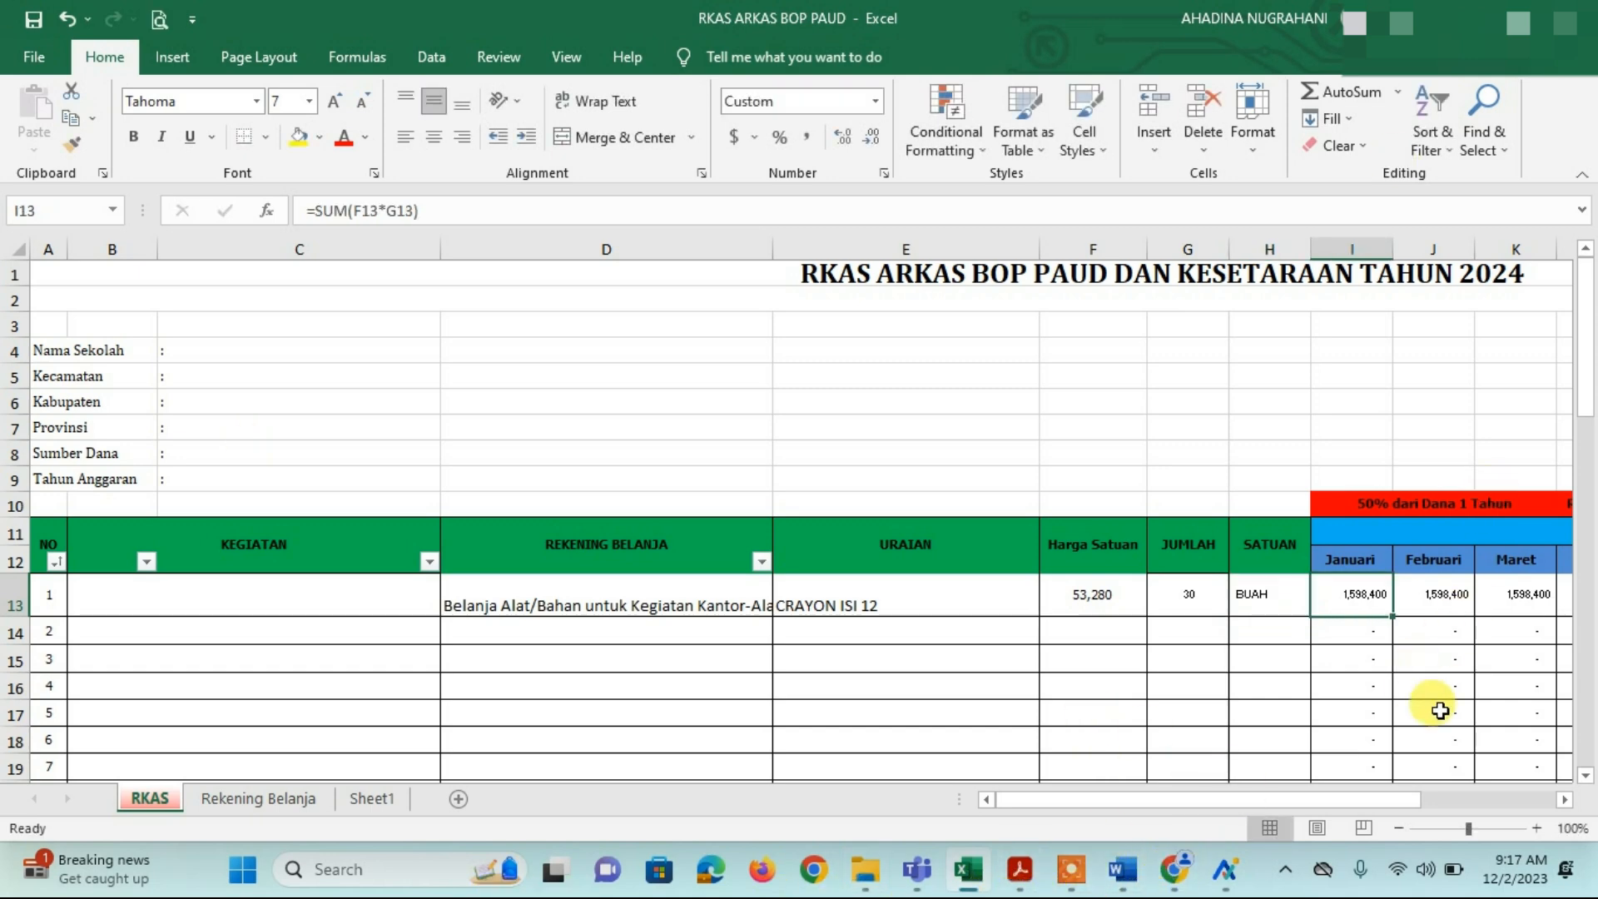
{"action": "left_click", "coordinate": [1565, 799]}
{"action": "left_click", "coordinate": [1565, 799]}
Step: Check the 9,590,400 first-half total and the Februari amount formula for CRAYON ISI 12
{"action": "left_click", "coordinate": [1565, 799]}
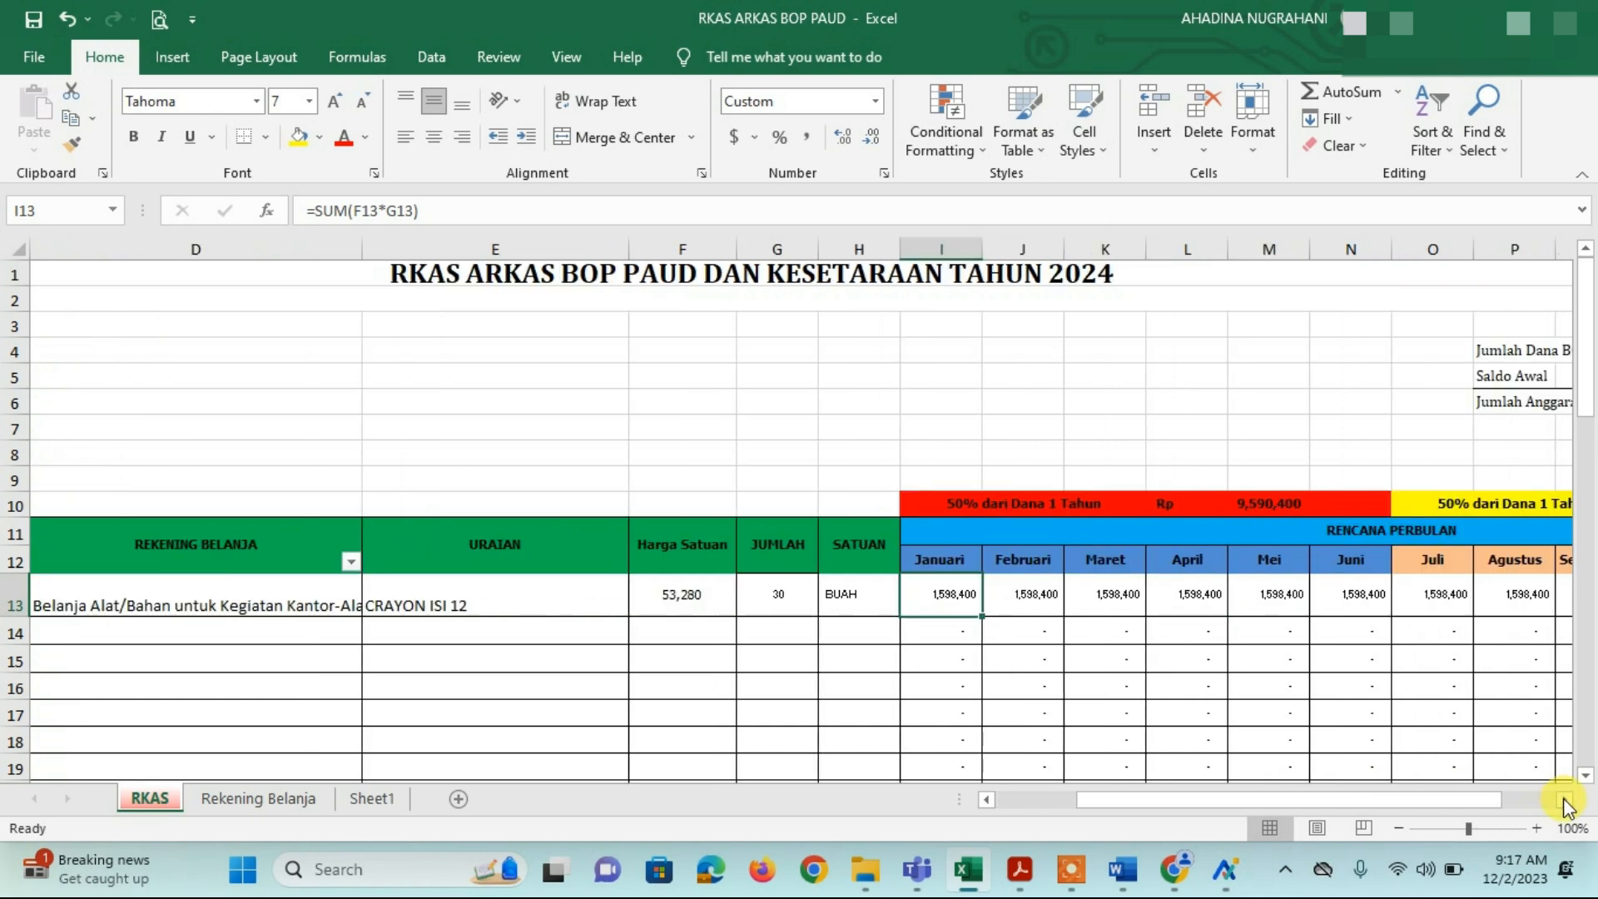
{"action": "left_click", "coordinate": [1565, 799]}
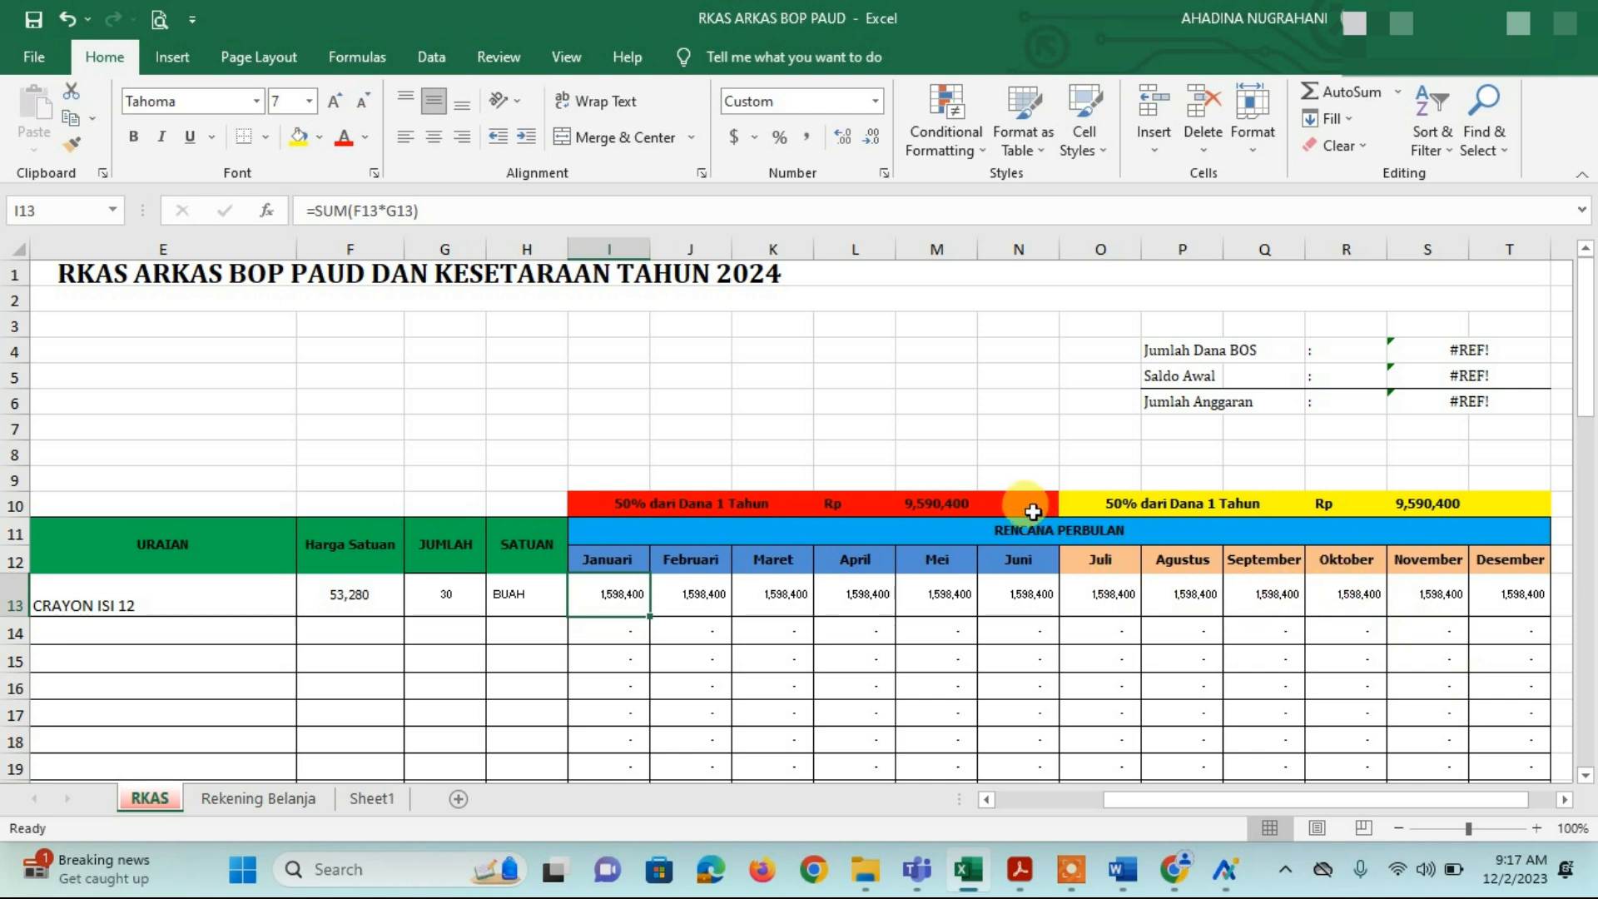
{"action": "left_click", "coordinate": [939, 502]}
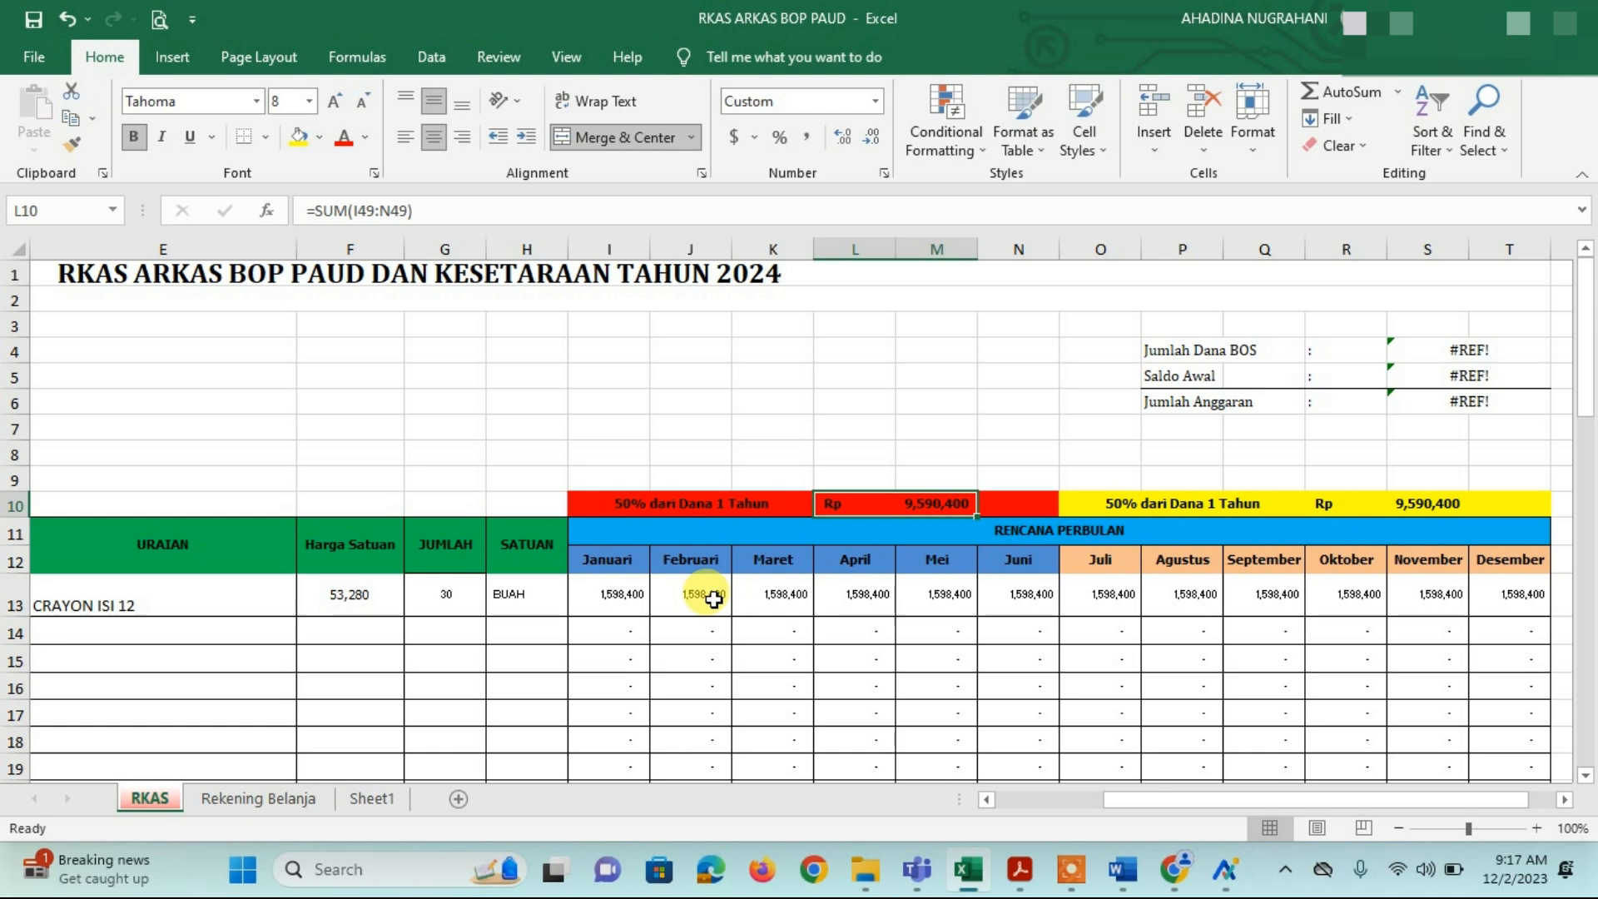
{"action": "left_click", "coordinate": [708, 598]}
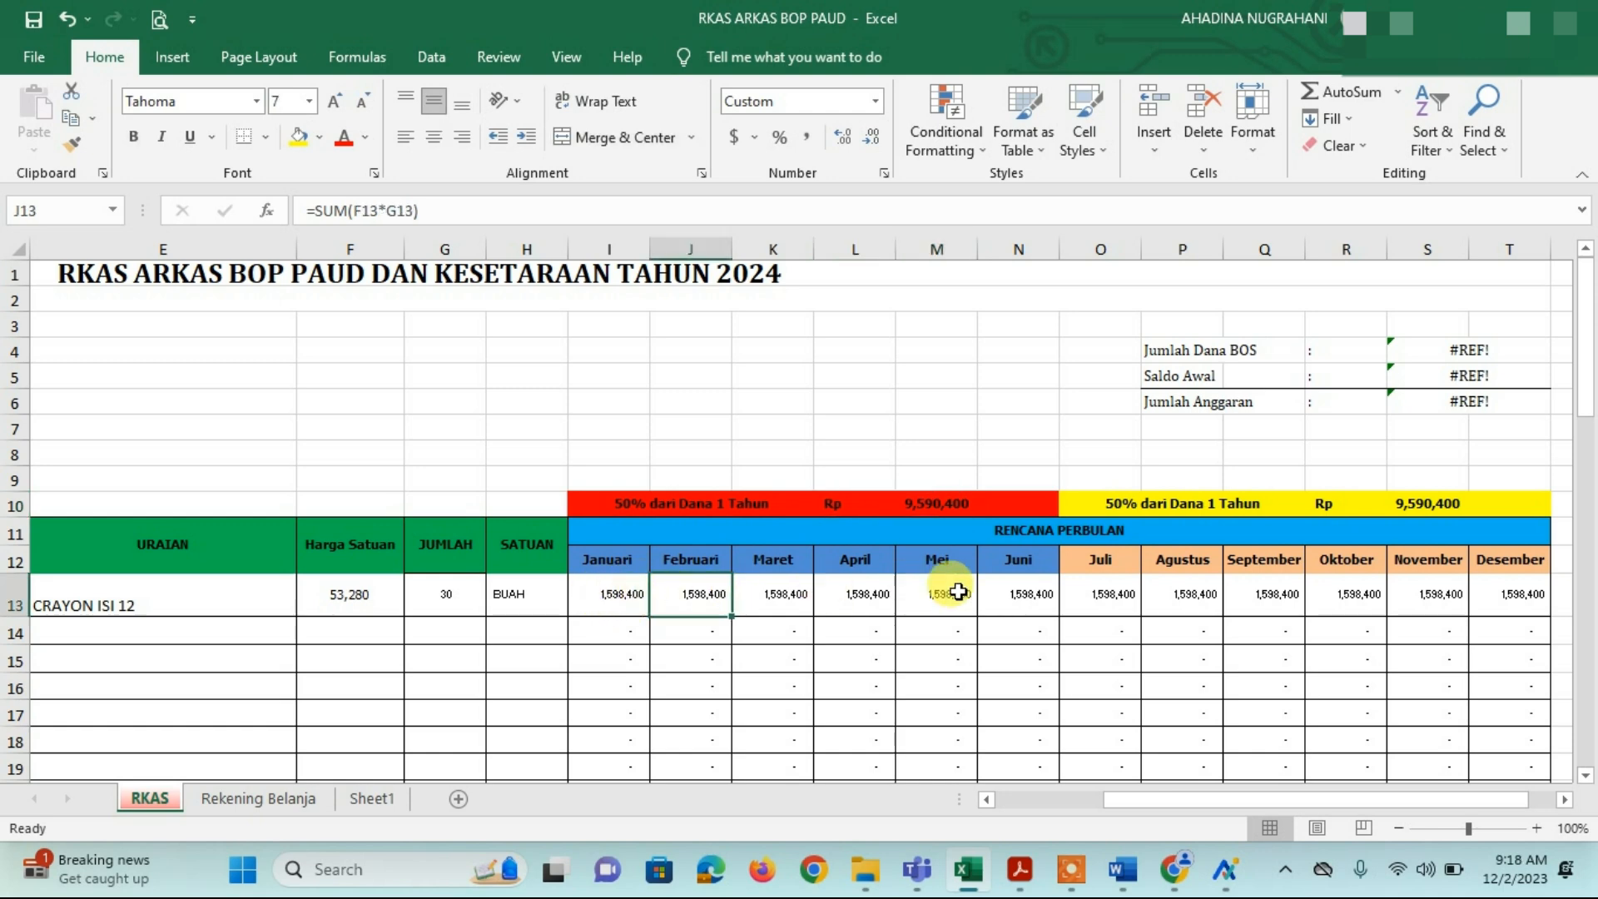
Step: Clear the CRAYON ISI 12 amounts for Januari, Maret, April, Mei and Juni
{"action": "left_click", "coordinate": [611, 603]}
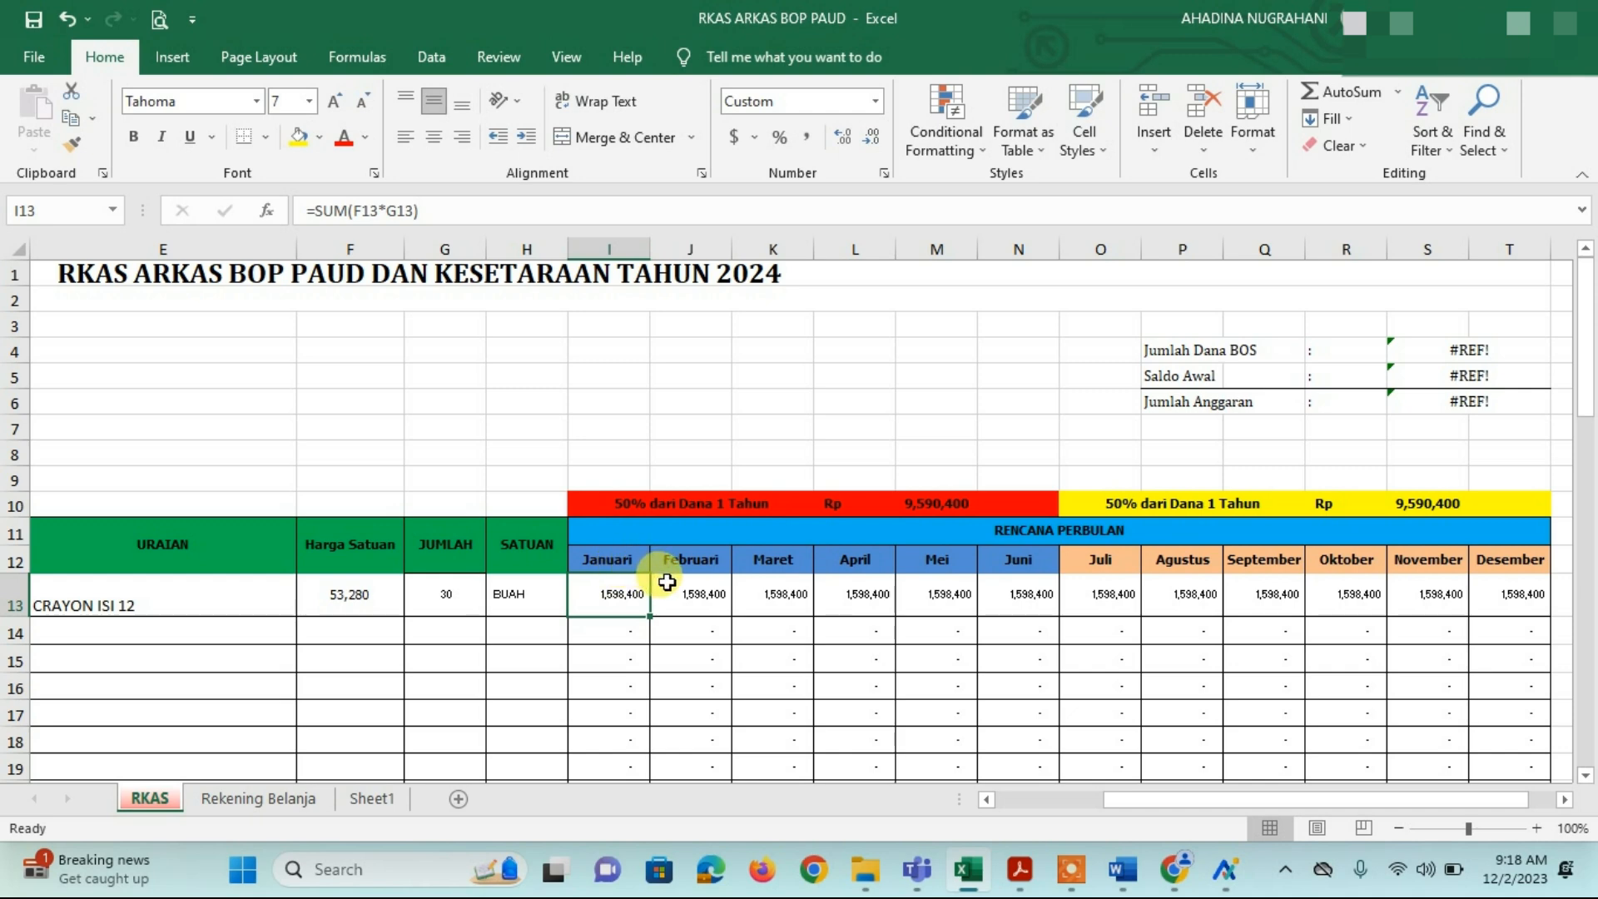
{"action": "key", "text": "Delete"}
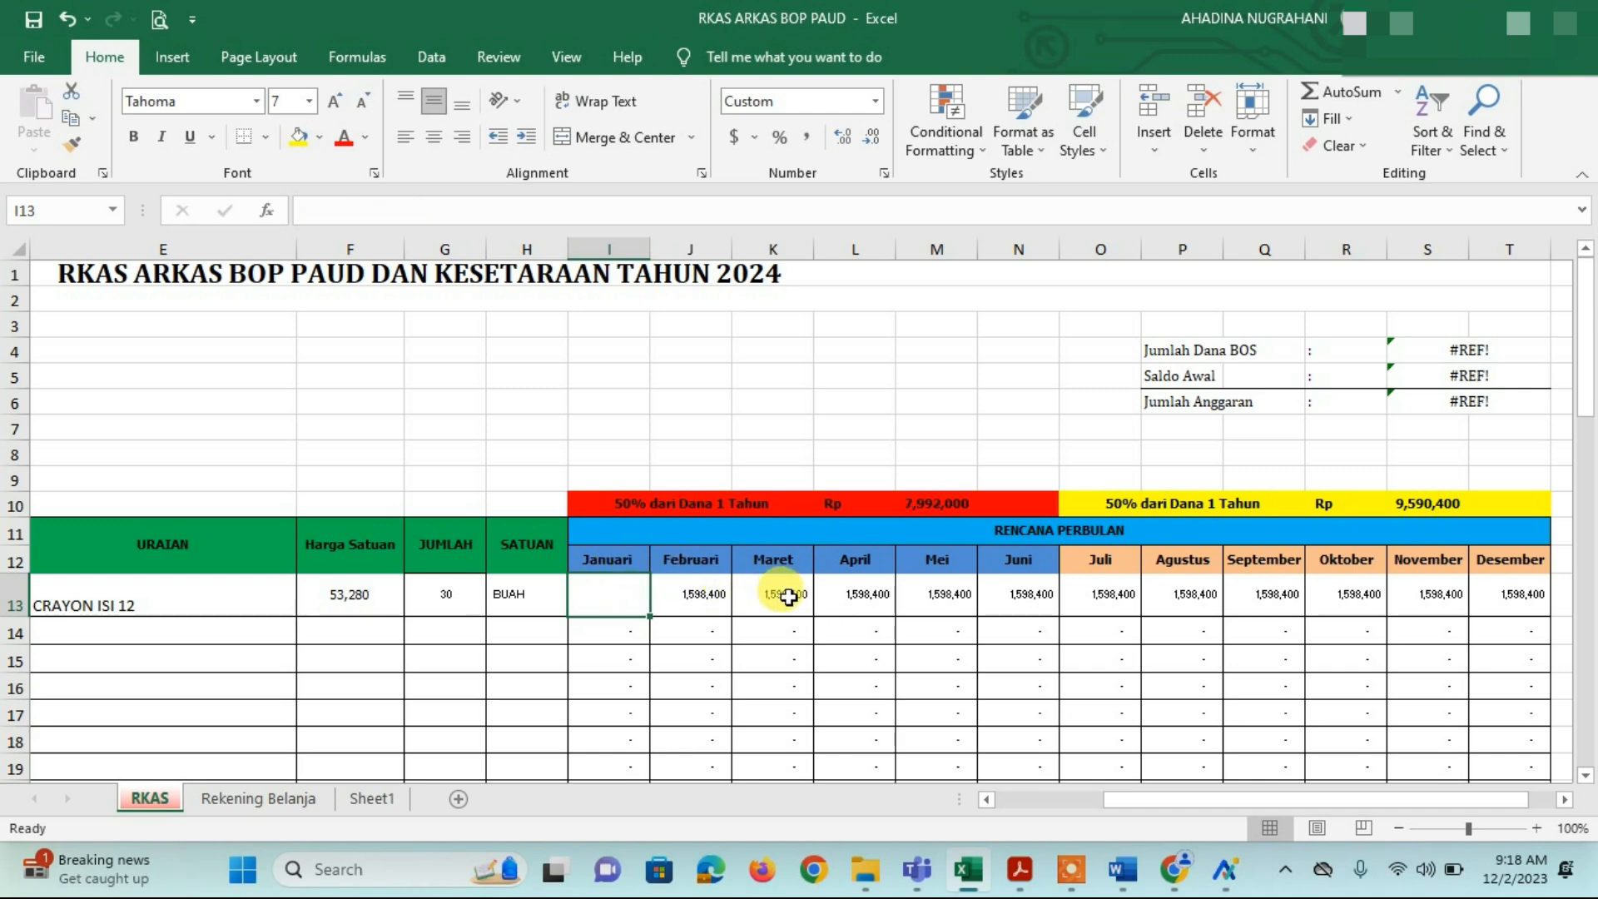
{"action": "left_click", "coordinate": [788, 597]}
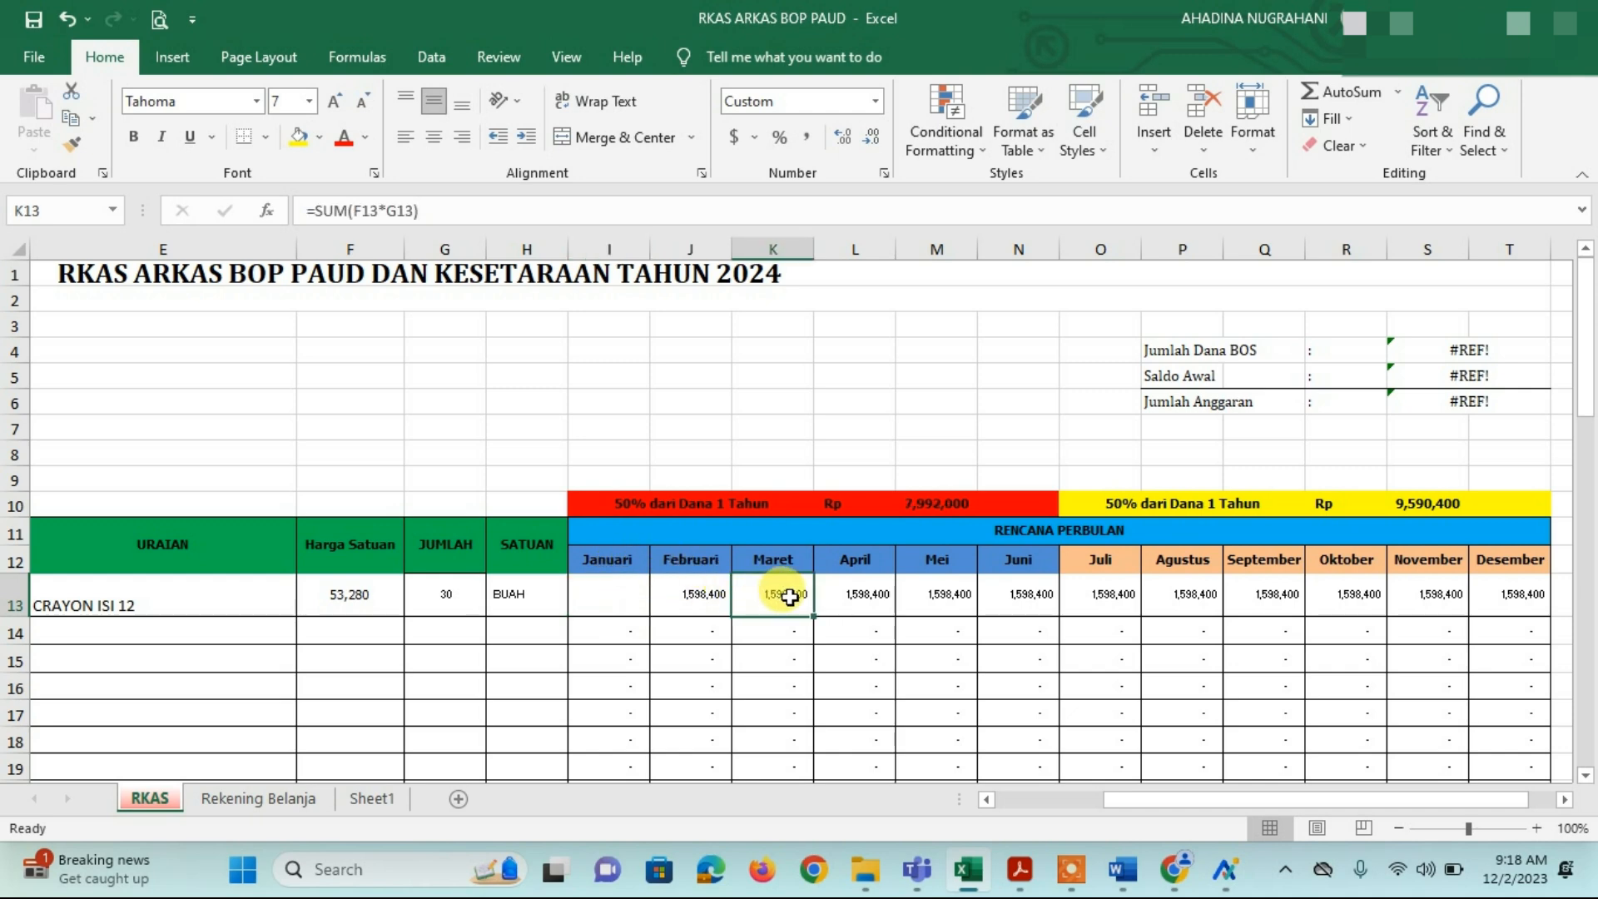
{"action": "key", "text": "Delete"}
{"action": "left_click", "coordinate": [863, 596]}
{"action": "key", "text": "Delete"}
{"action": "left_click", "coordinate": [937, 596]}
{"action": "key", "text": "Delete"}
{"action": "left_click", "coordinate": [1025, 592]}
{"action": "key", "text": "Delete"}
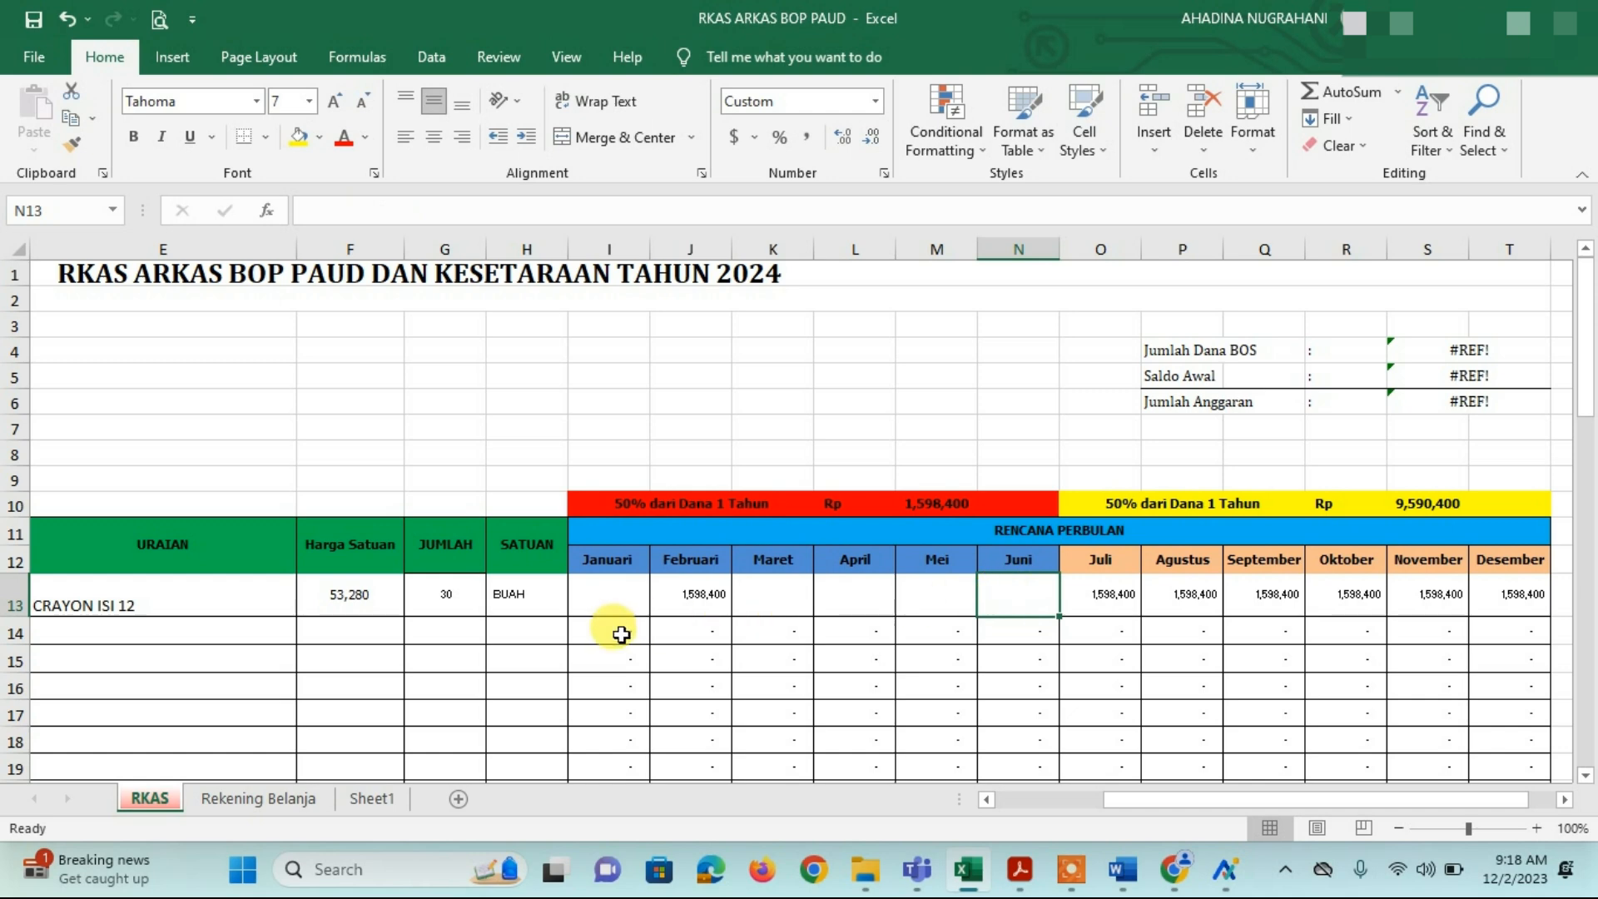
{"action": "left_click", "coordinate": [346, 626]}
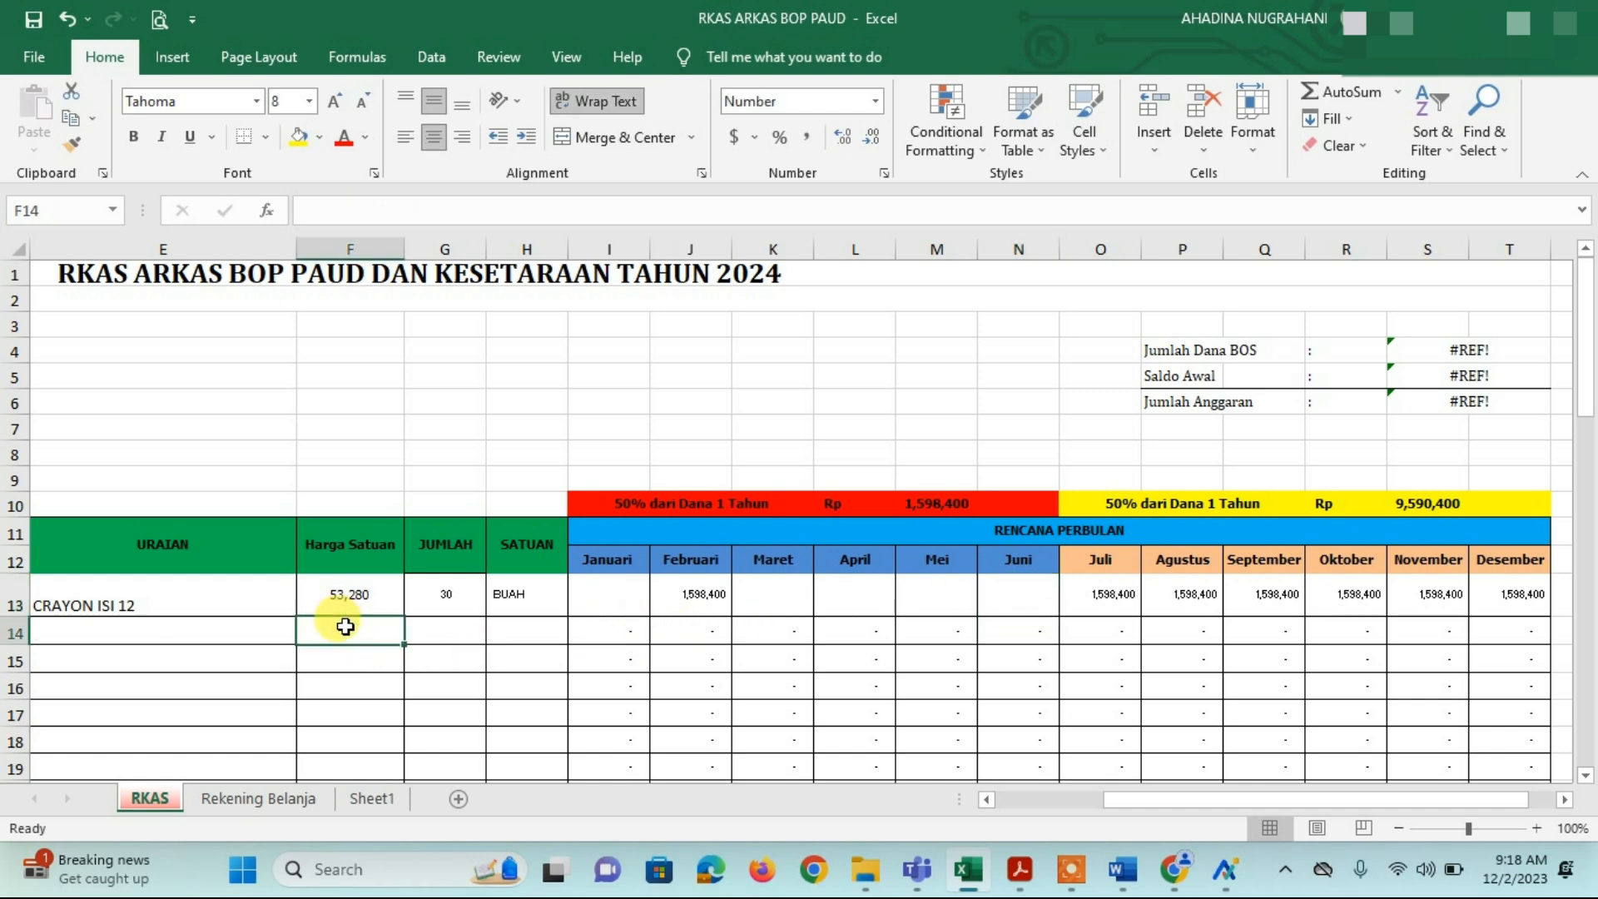
Step: On the Rekening Belanja sheet, search for PENSIL and dismiss the not-found result
{"action": "left_click", "coordinate": [276, 806]}
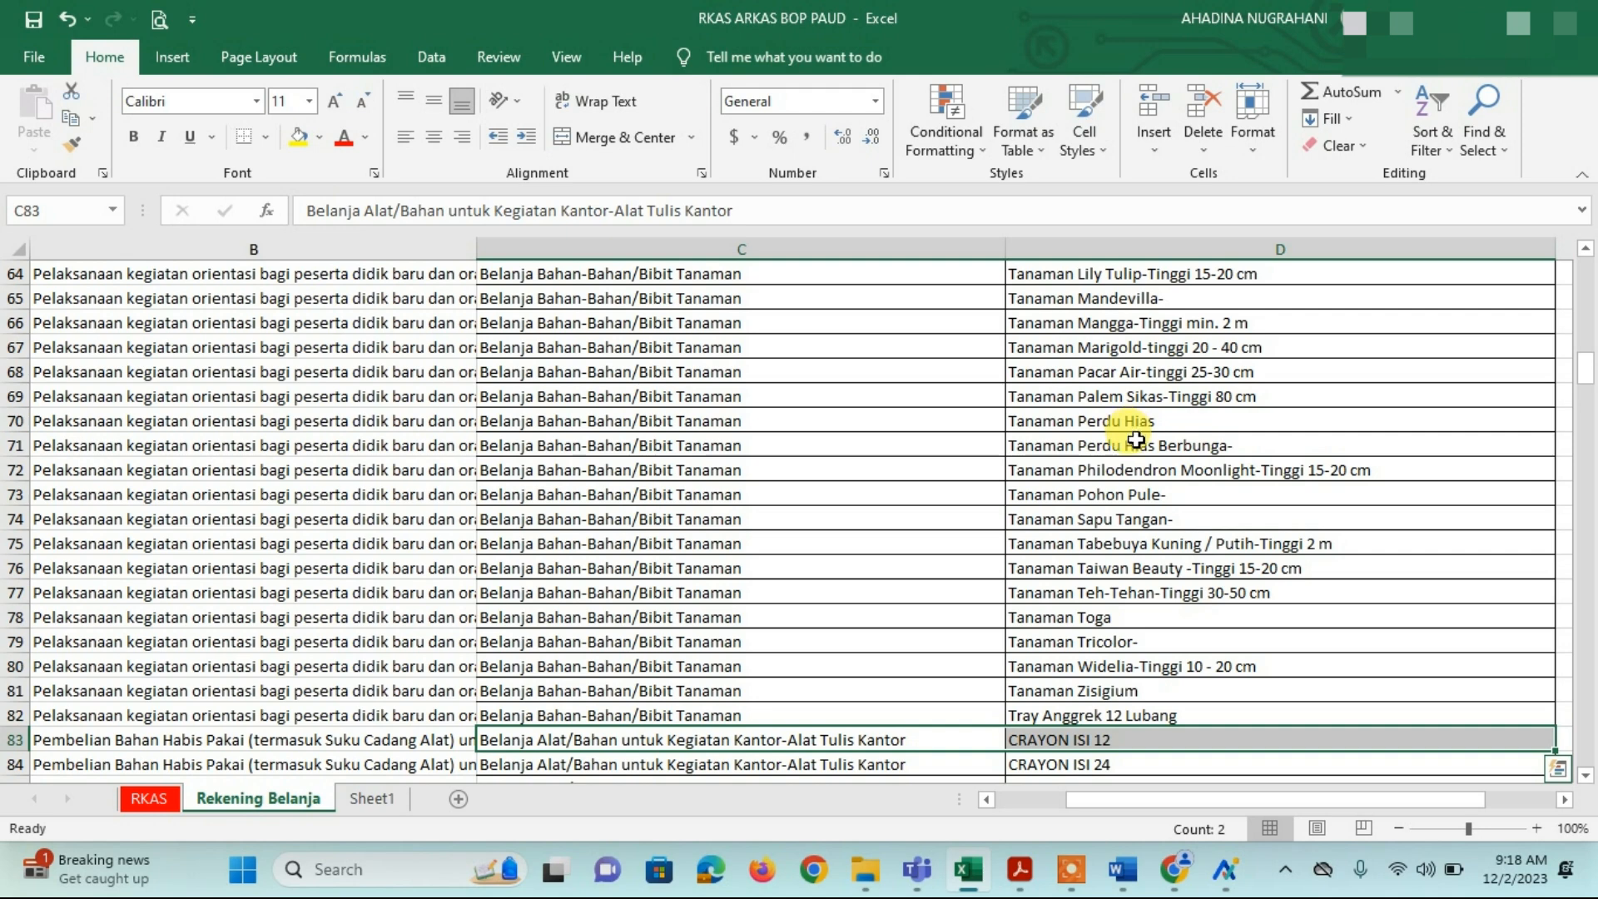
{"action": "scroll", "coordinate": [1136, 439], "scroll_direction": "down", "scroll_amount": 2}
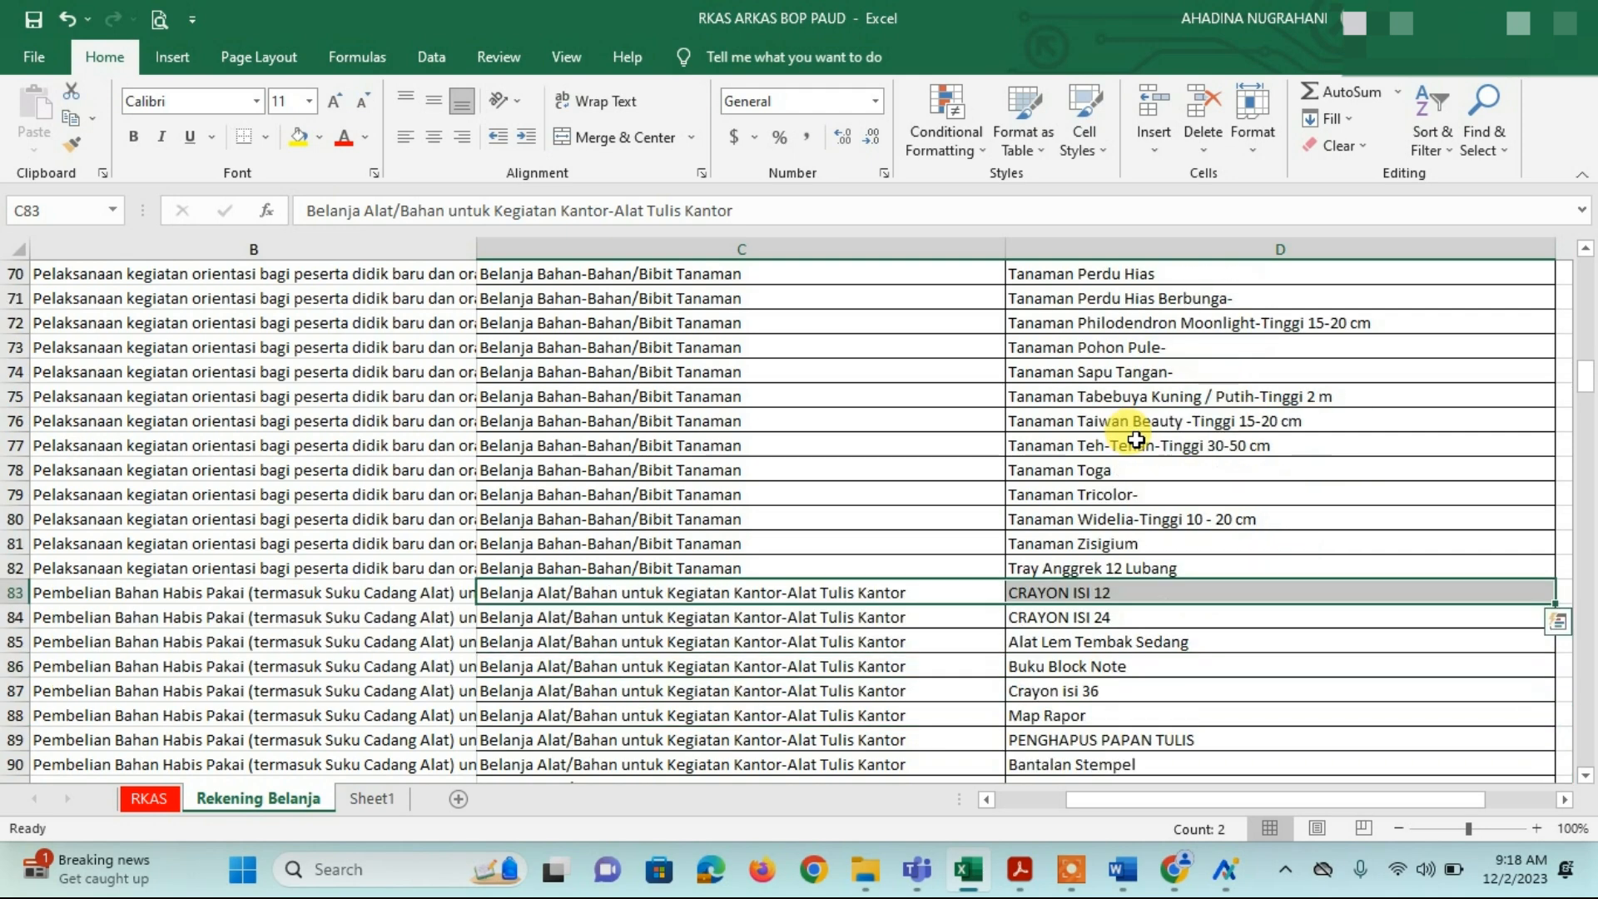
{"action": "left_click", "coordinate": [1477, 110]}
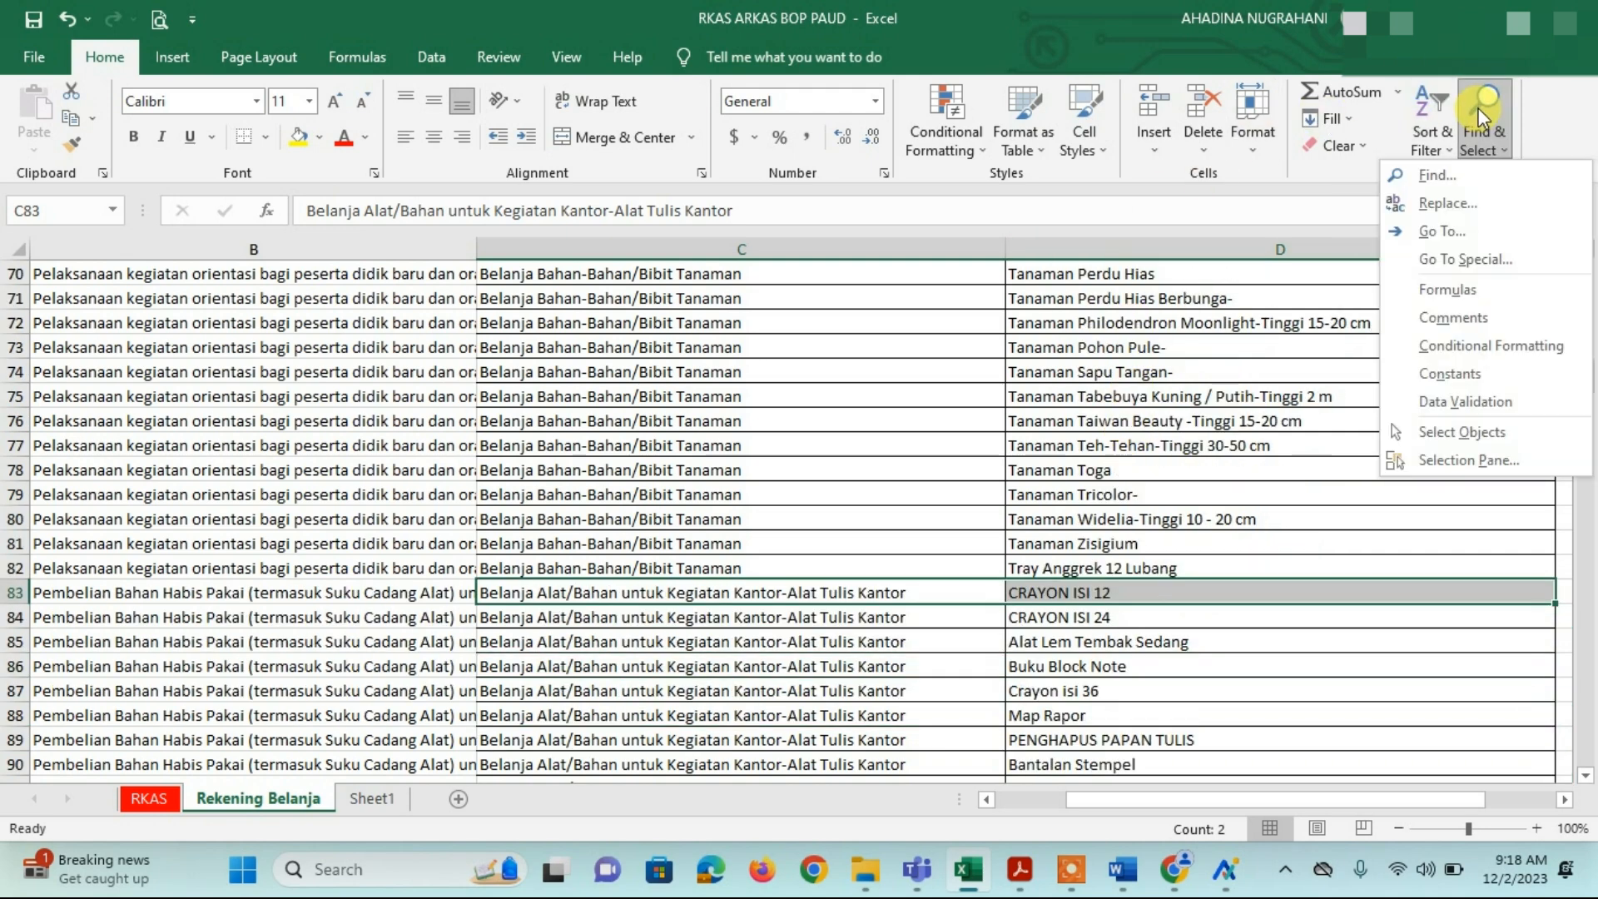
{"action": "left_click", "coordinate": [1440, 173]}
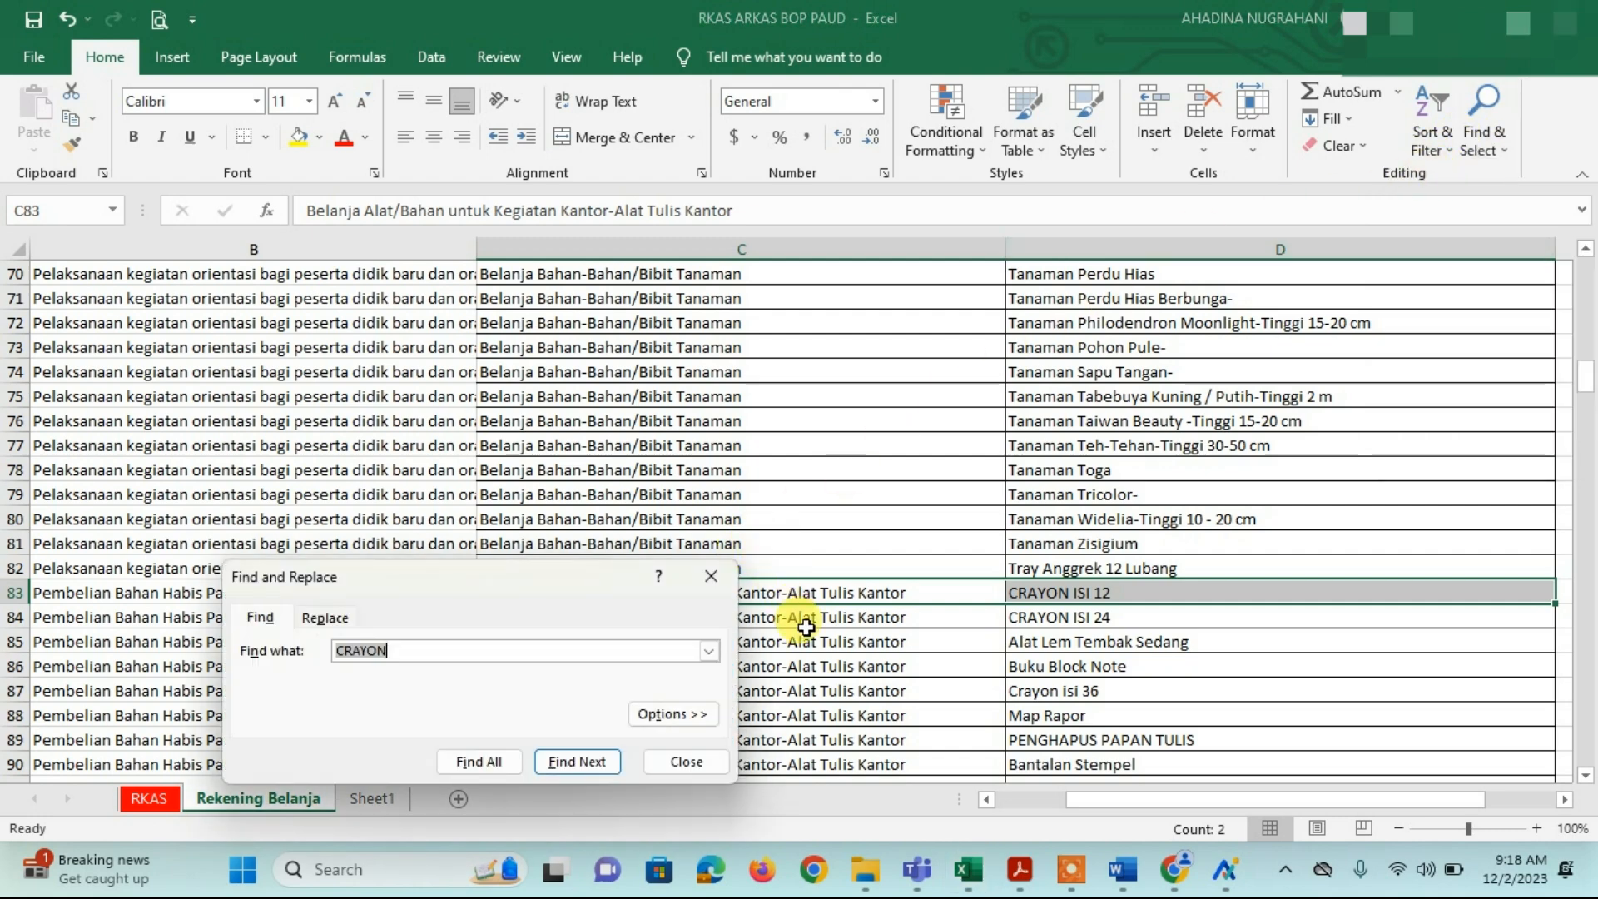
{"action": "type", "text": "PENSIL"}
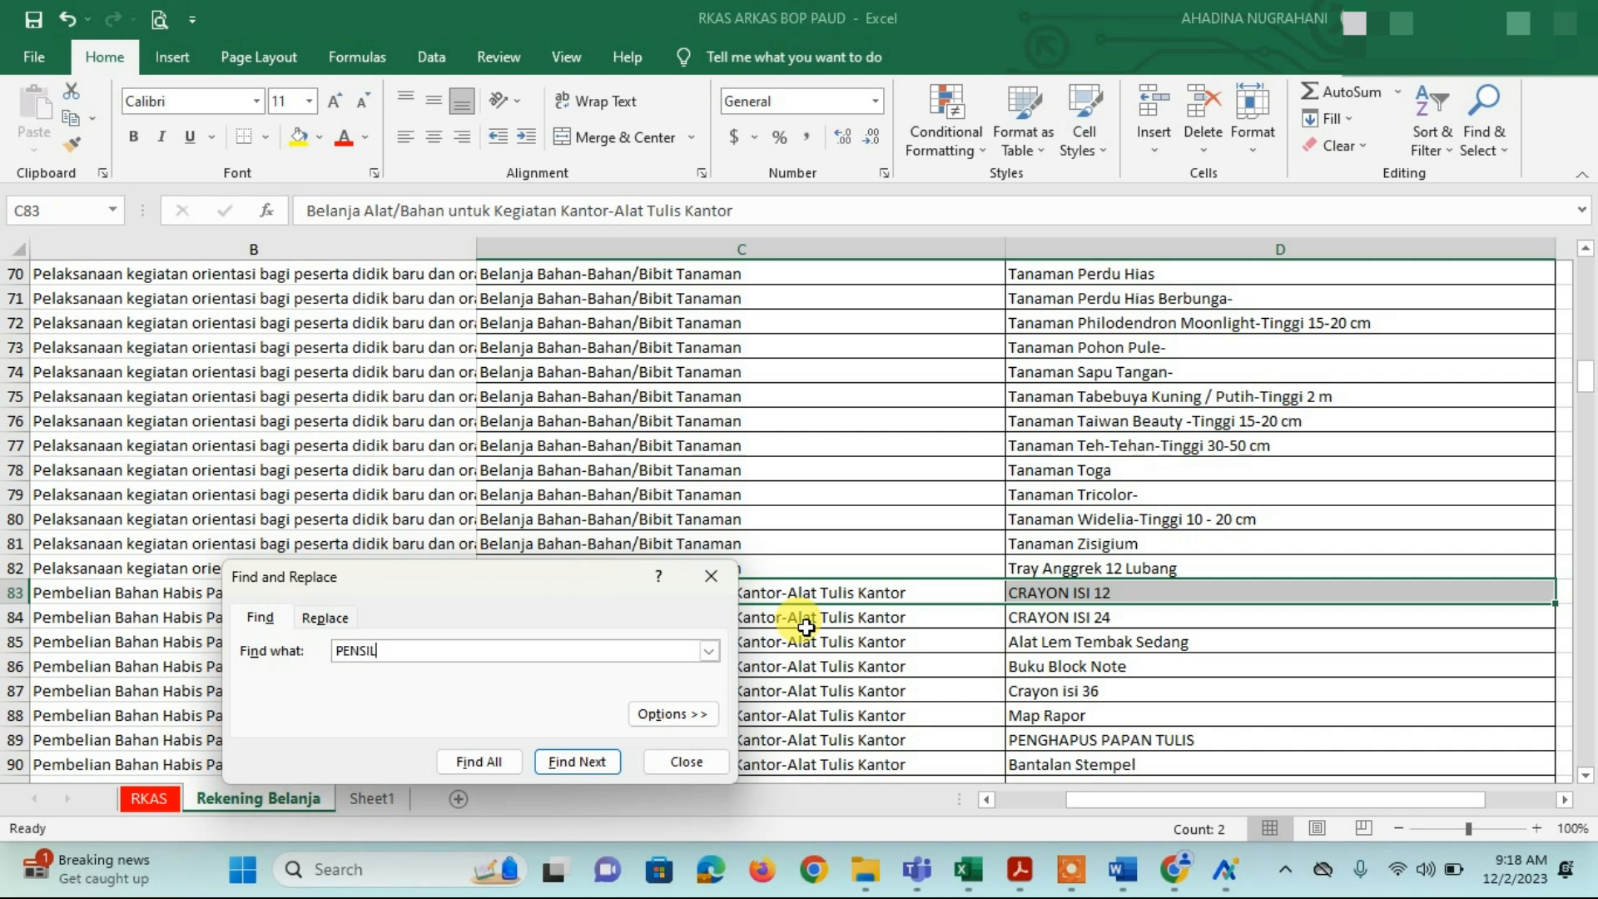
{"action": "key", "text": "Return"}
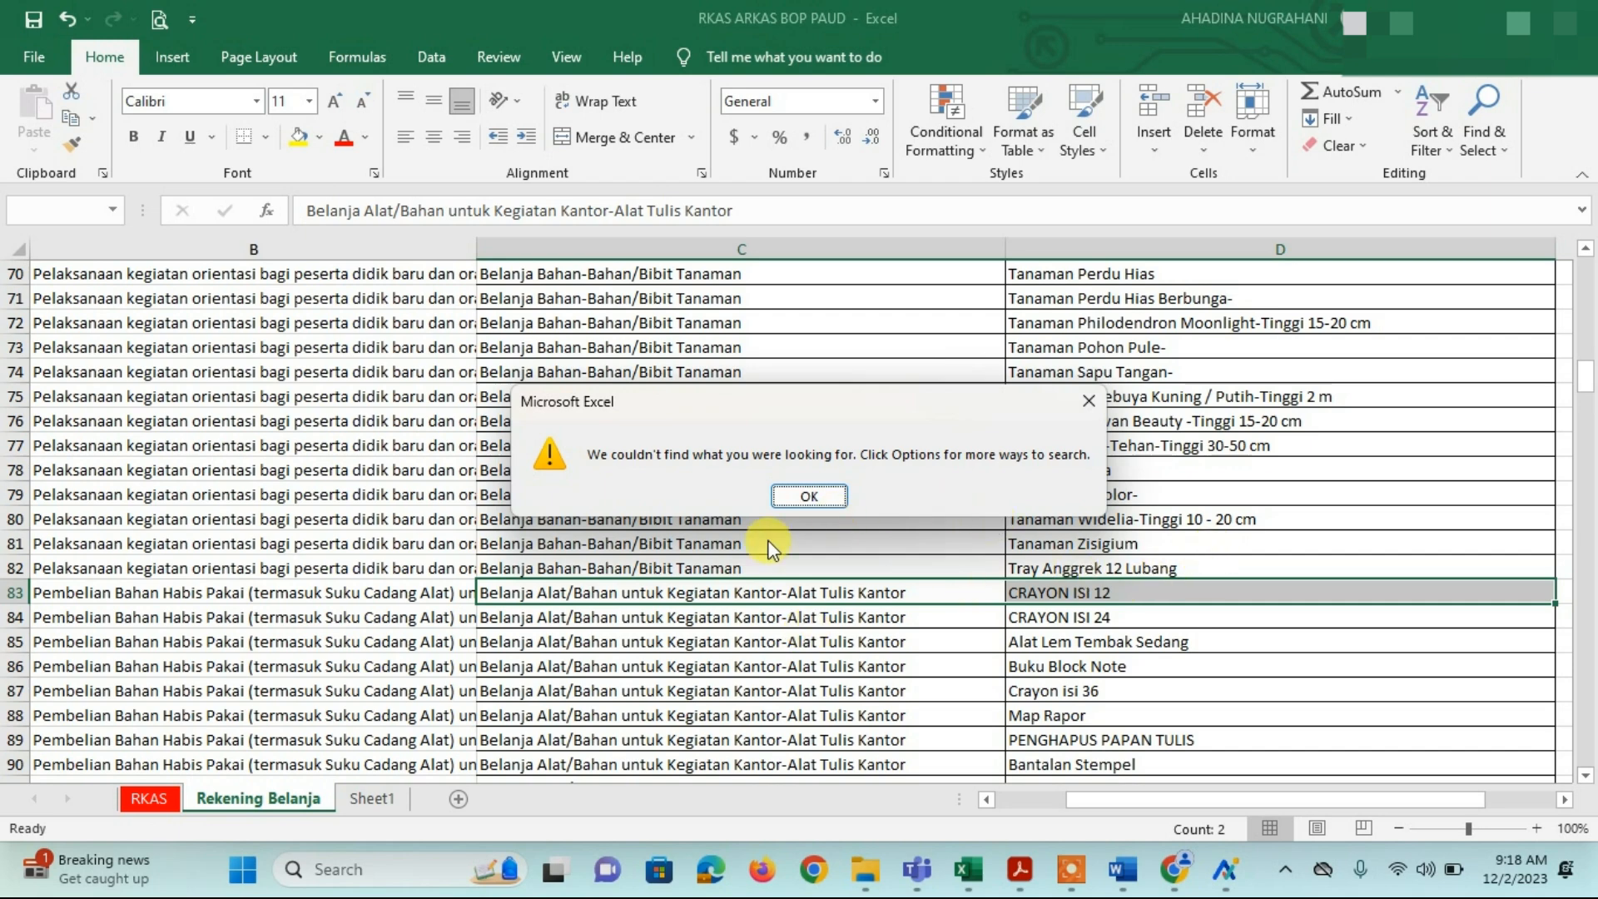
{"action": "left_click", "coordinate": [811, 494]}
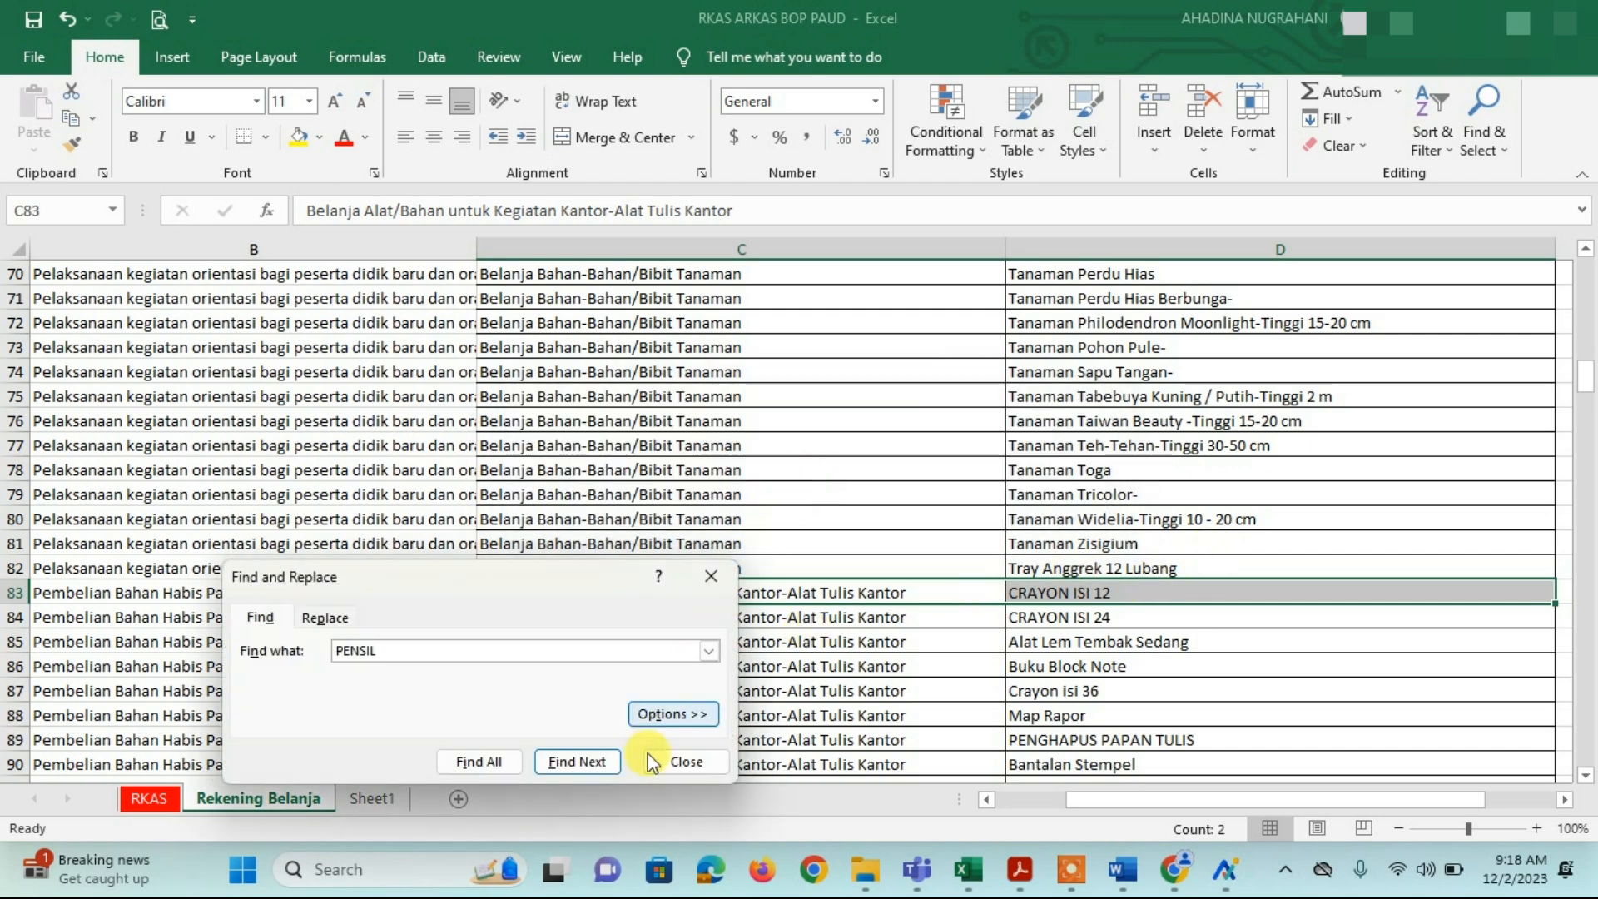
{"action": "left_click", "coordinate": [708, 761]}
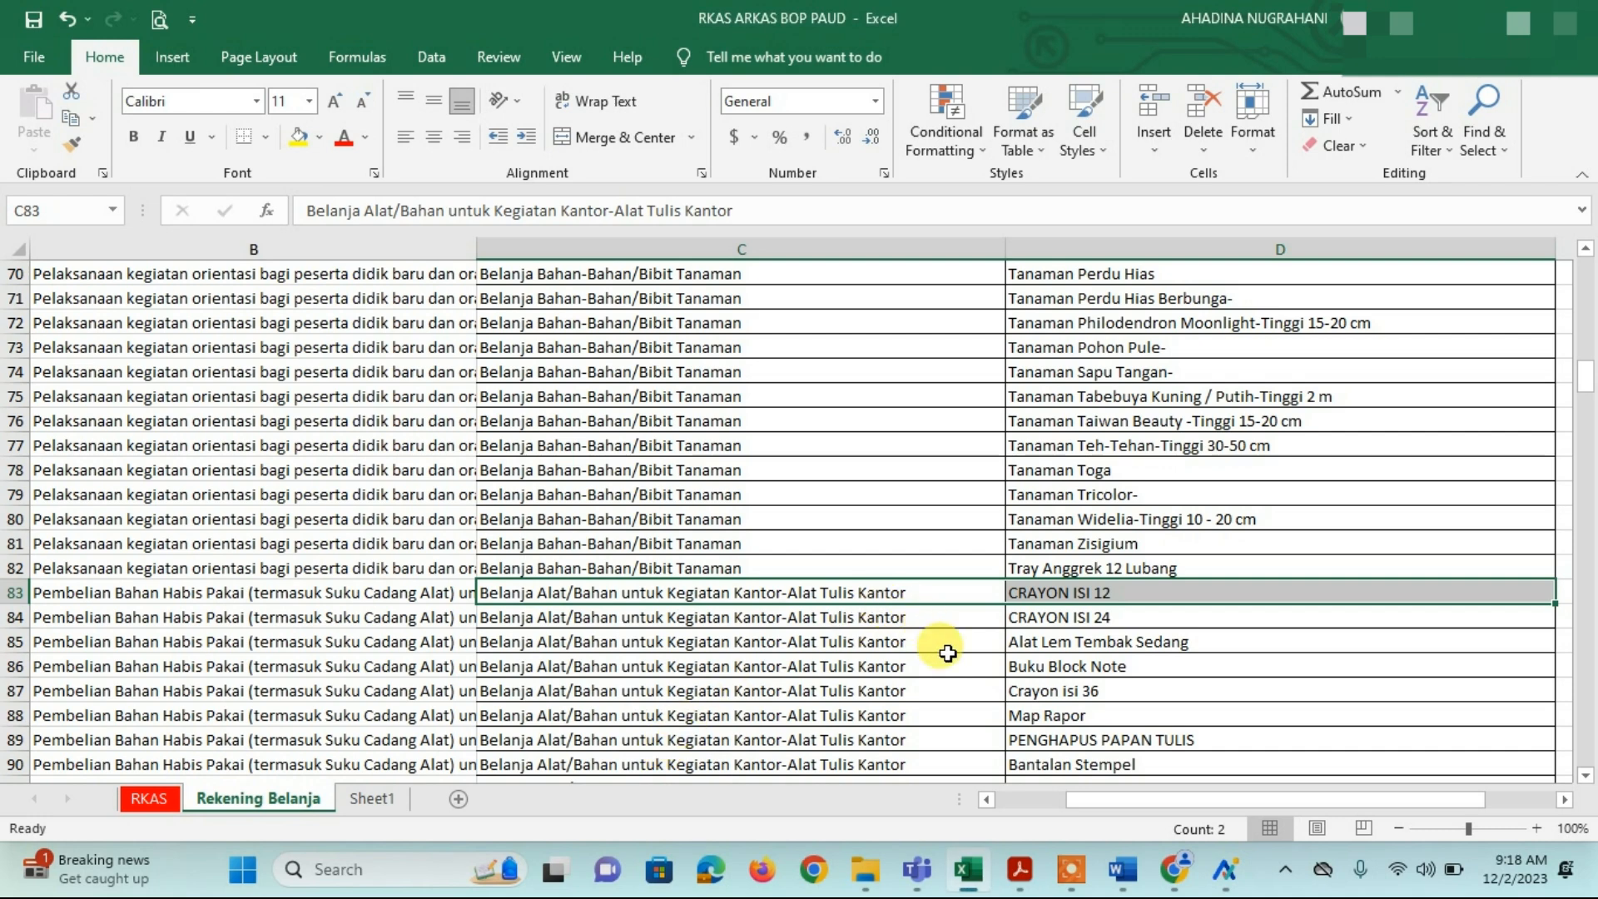
Step: Check the CRAYON ISI 12 and ISI 24 entries, then scroll down to the Kertas dan Cover items
{"action": "left_click", "coordinate": [1010, 543]}
{"action": "scroll", "coordinate": [1011, 554], "scroll_direction": "down", "scroll_amount": 2}
{"action": "scroll", "coordinate": [1011, 555], "scroll_direction": "down", "scroll_amount": 1}
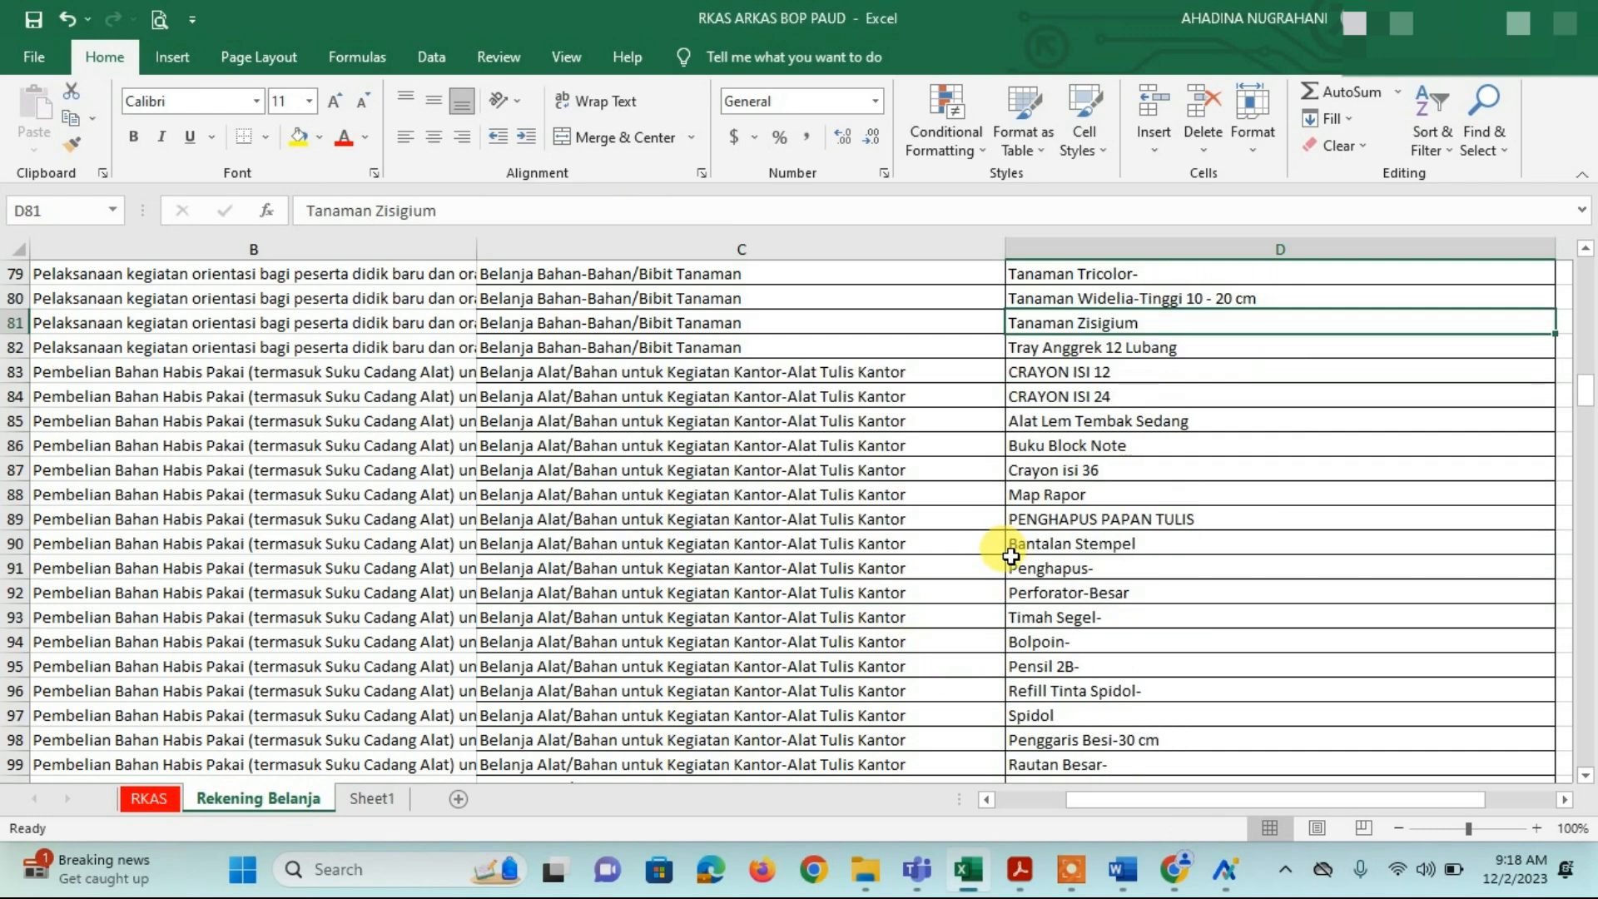
{"action": "scroll", "coordinate": [1012, 555], "scroll_direction": "up", "scroll_amount": 2}
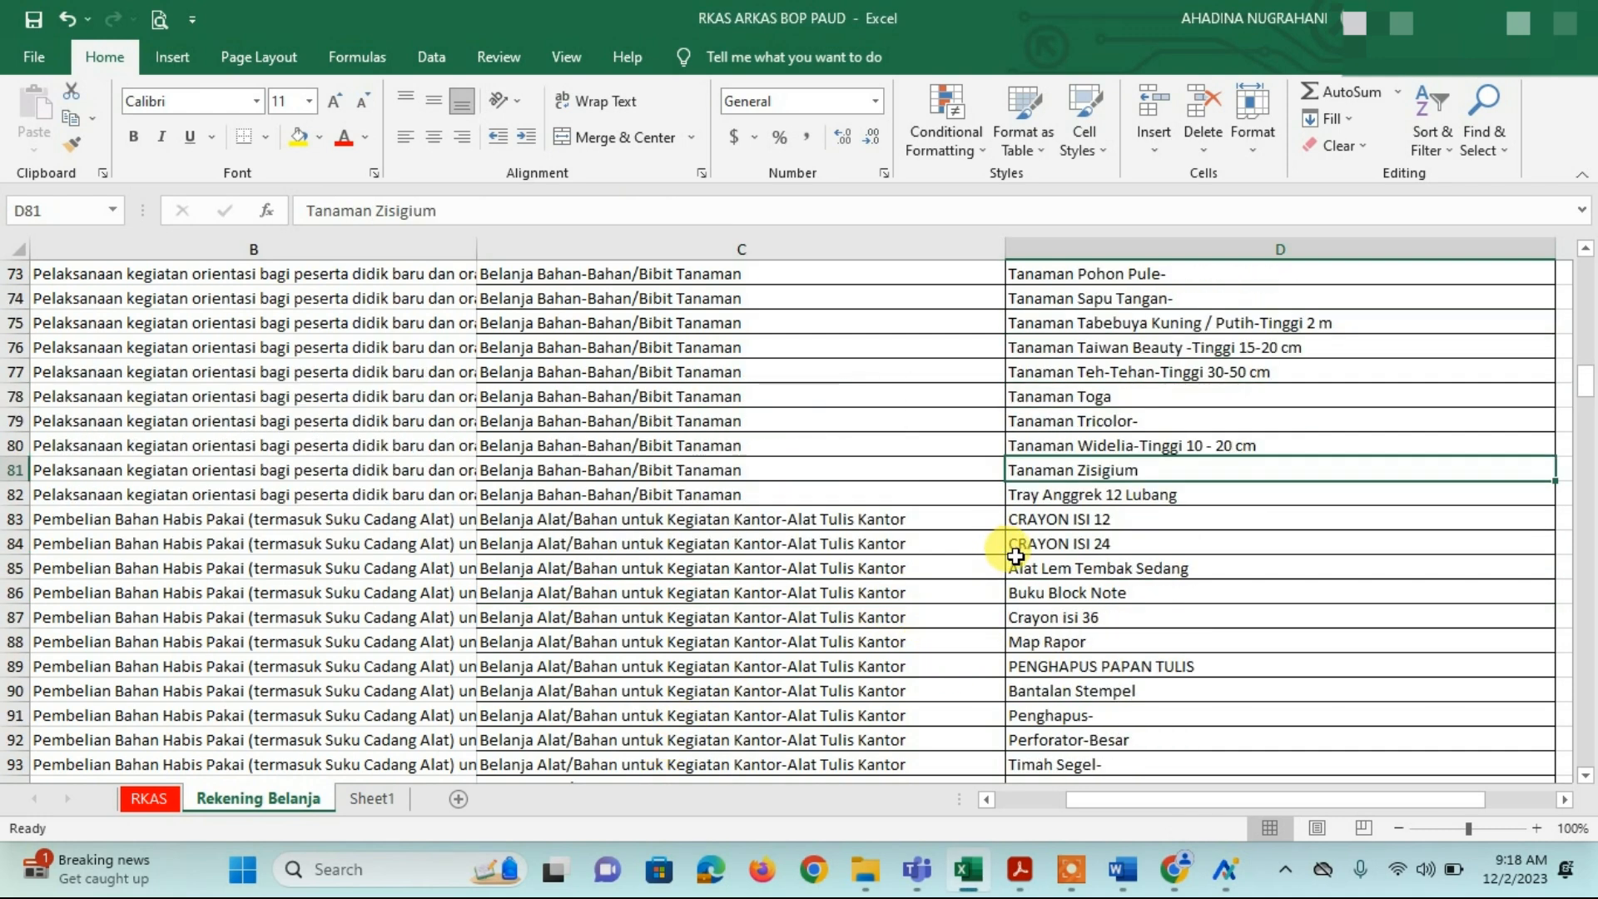
{"action": "left_click", "coordinate": [833, 524]}
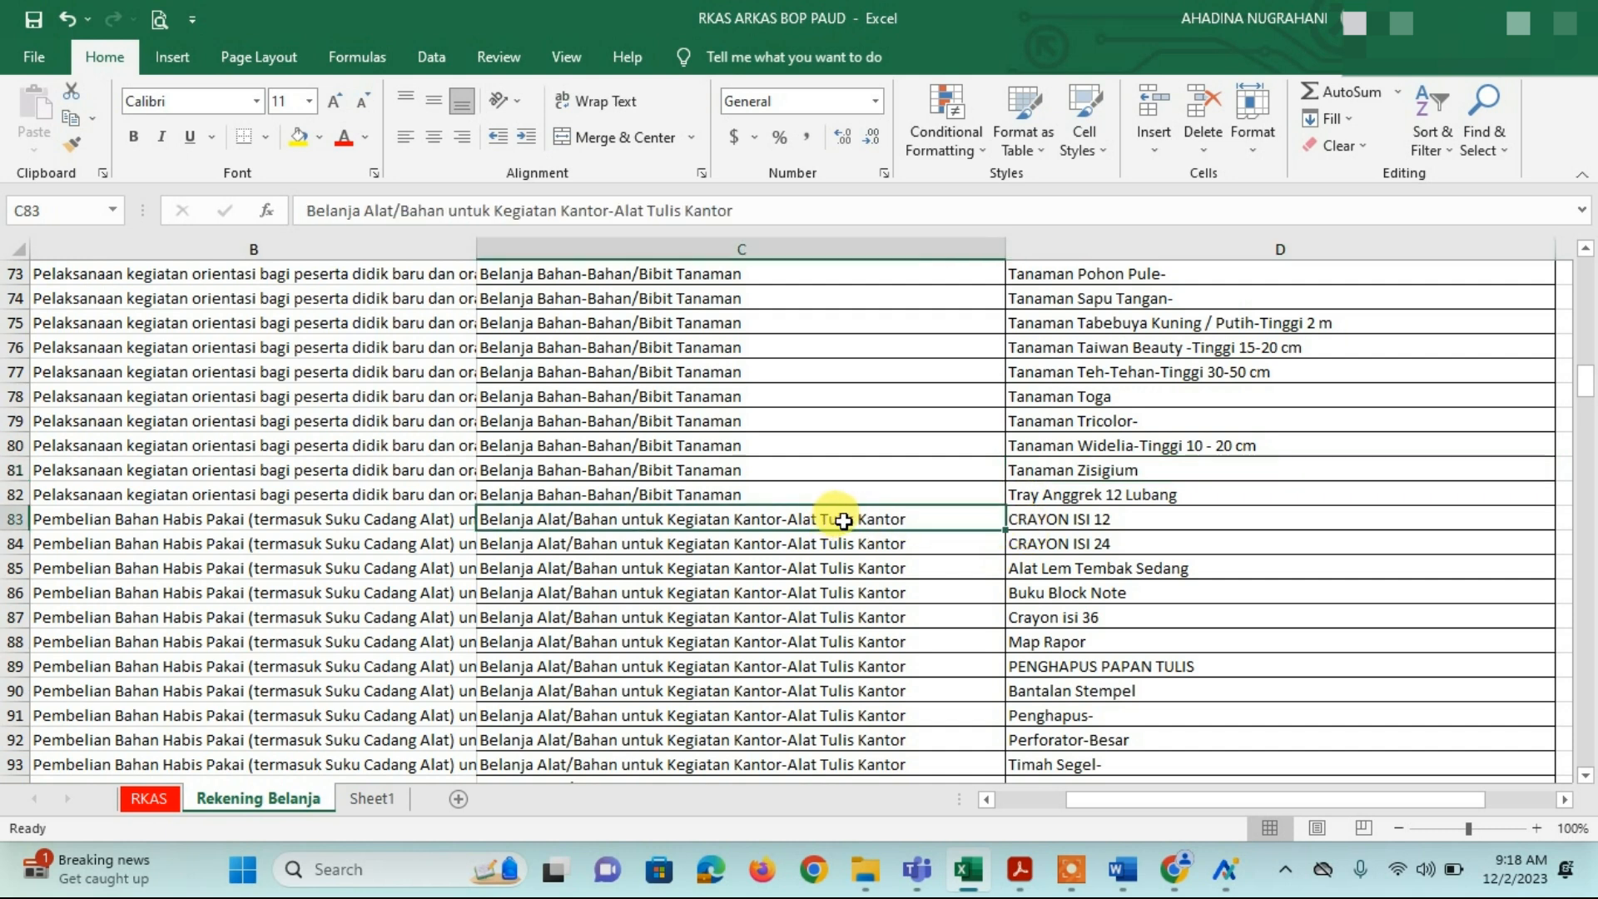
{"action": "left_click", "coordinate": [1088, 541]}
{"action": "scroll", "coordinate": [1088, 533], "scroll_direction": "down", "scroll_amount": 8}
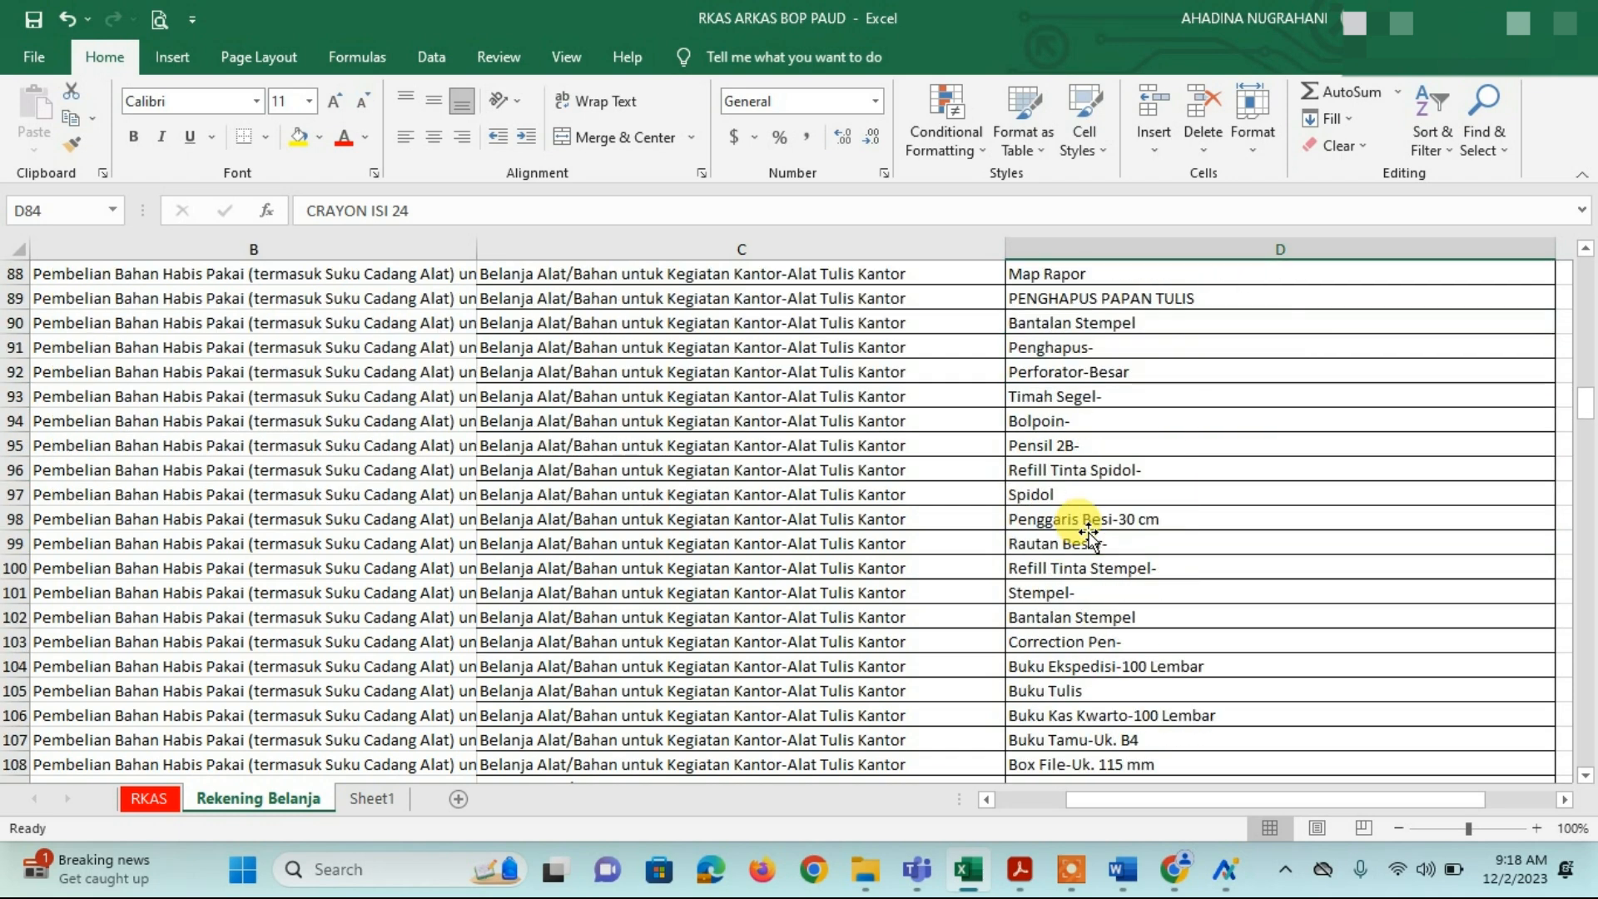
{"action": "scroll", "coordinate": [1088, 532], "scroll_direction": "down", "scroll_amount": 10}
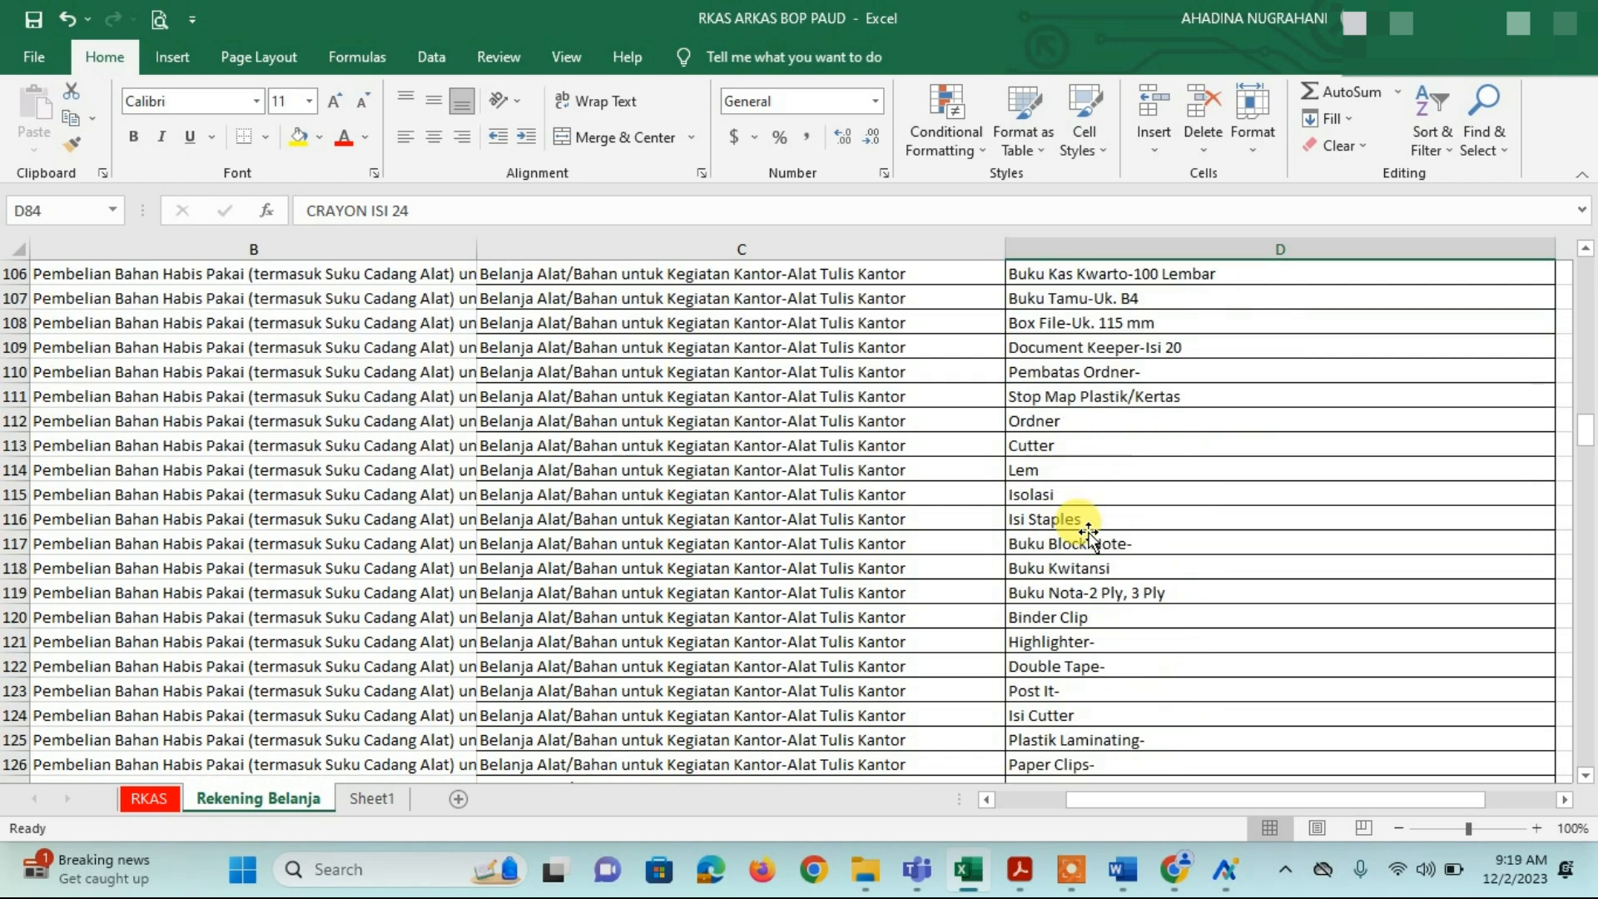
{"action": "scroll", "coordinate": [1088, 533], "scroll_direction": "down", "scroll_amount": 3}
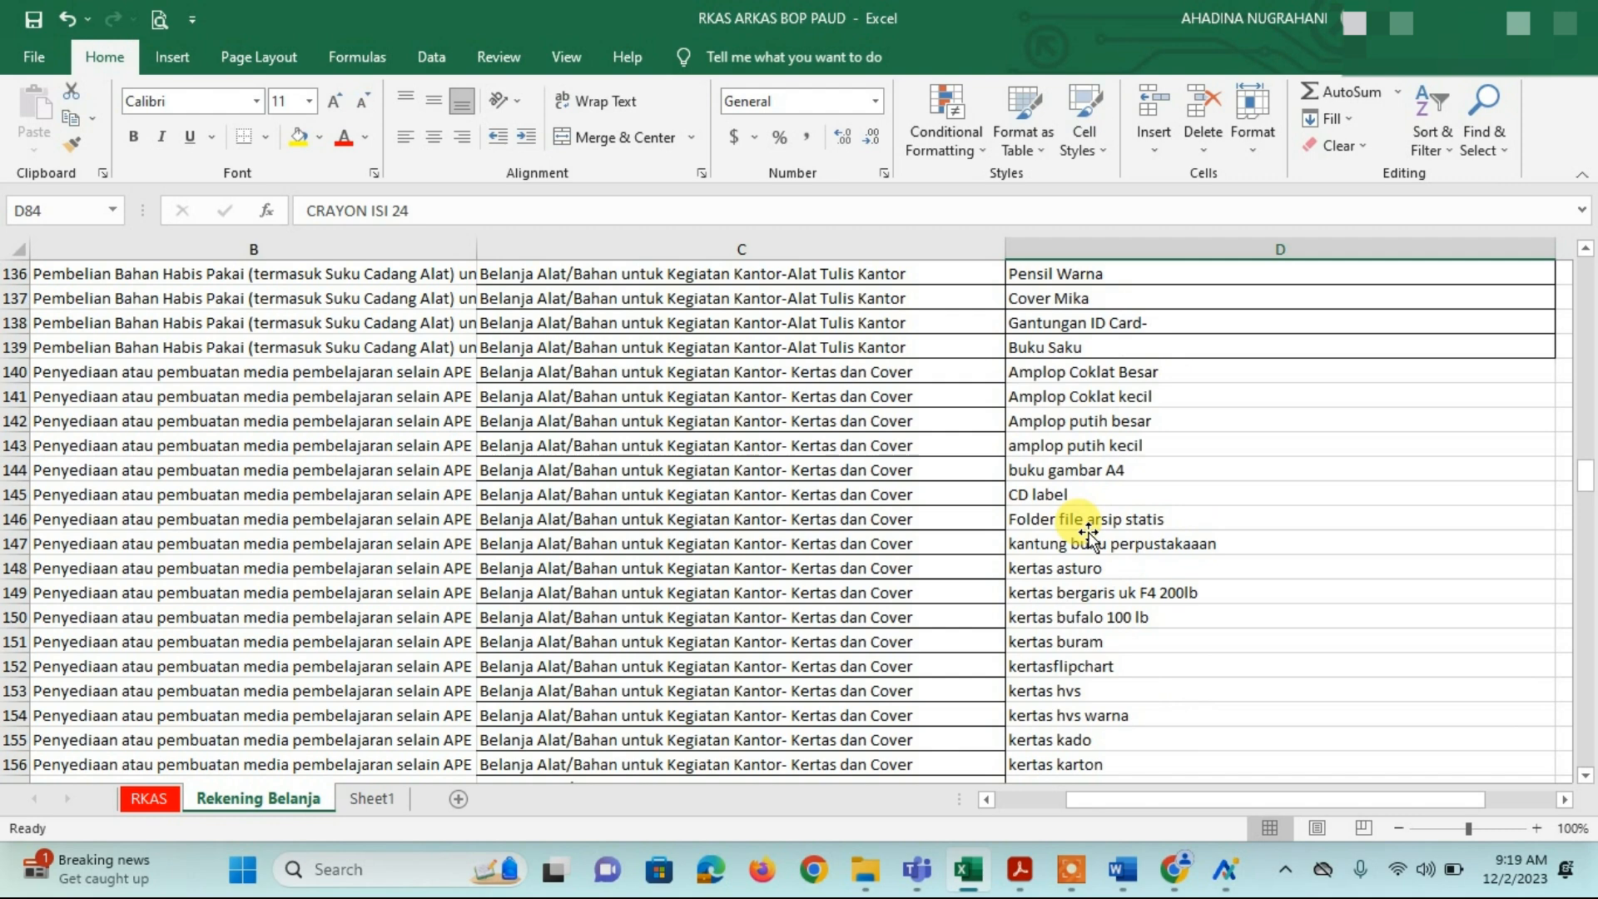
Step: Insert two blank rows above the Kegiatan pemberdayaan perpustakaan row, leaving D160 selected
{"action": "scroll", "coordinate": [1087, 533], "scroll_direction": "up", "scroll_amount": 2}
{"action": "scroll", "coordinate": [1088, 533], "scroll_direction": "down", "scroll_amount": 7}
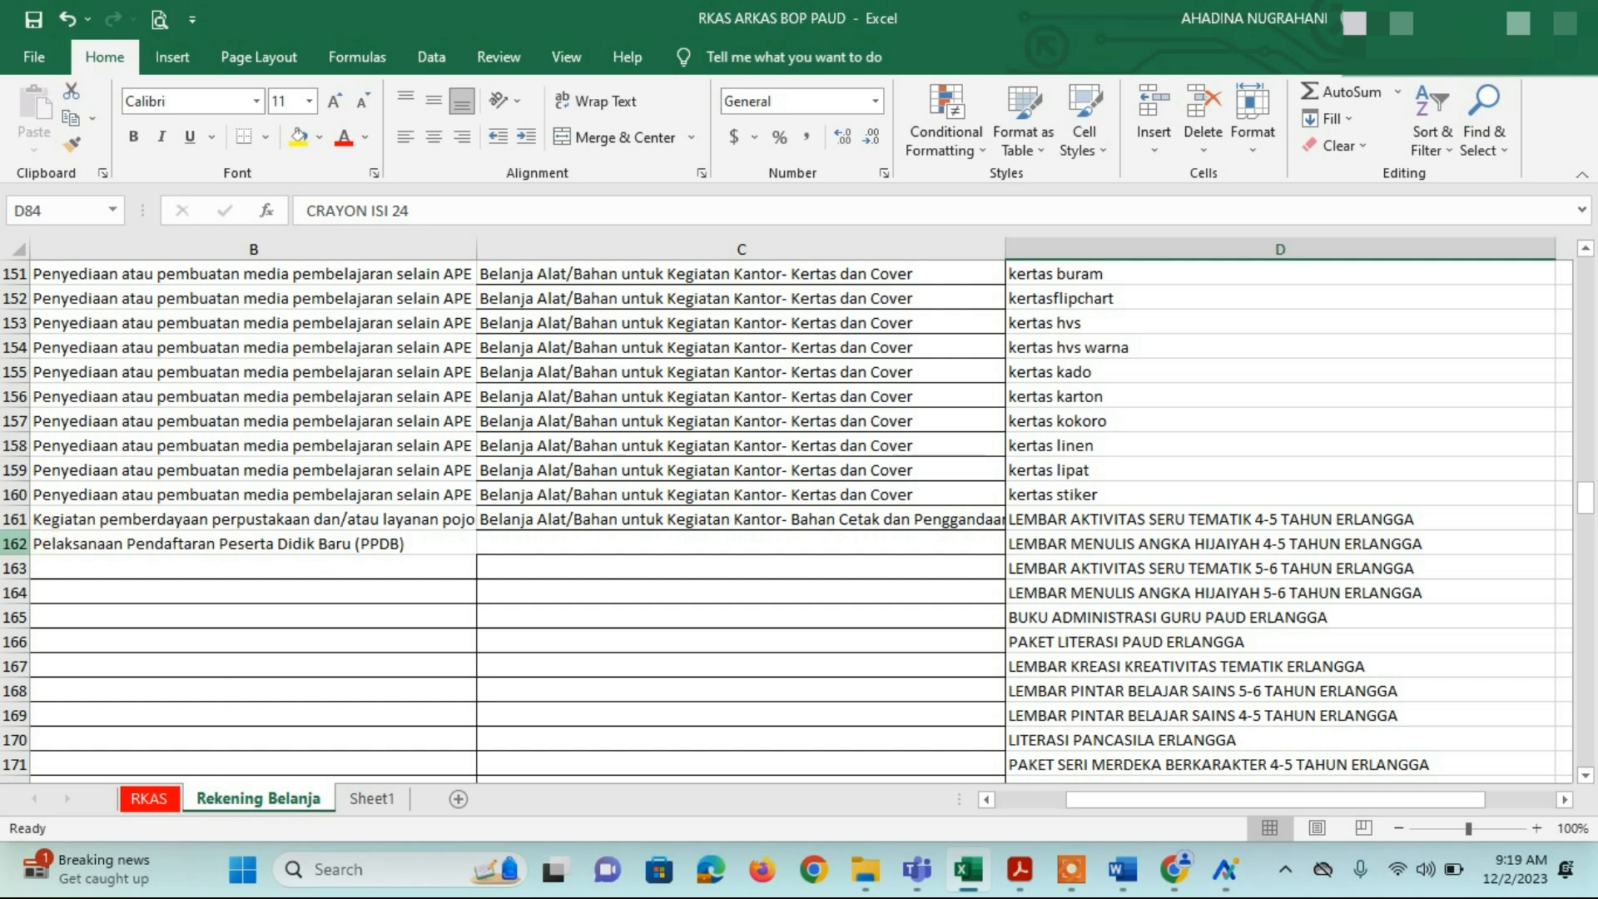
{"action": "left_click", "coordinate": [15, 542]}
{"action": "right_click", "coordinate": [10, 547]}
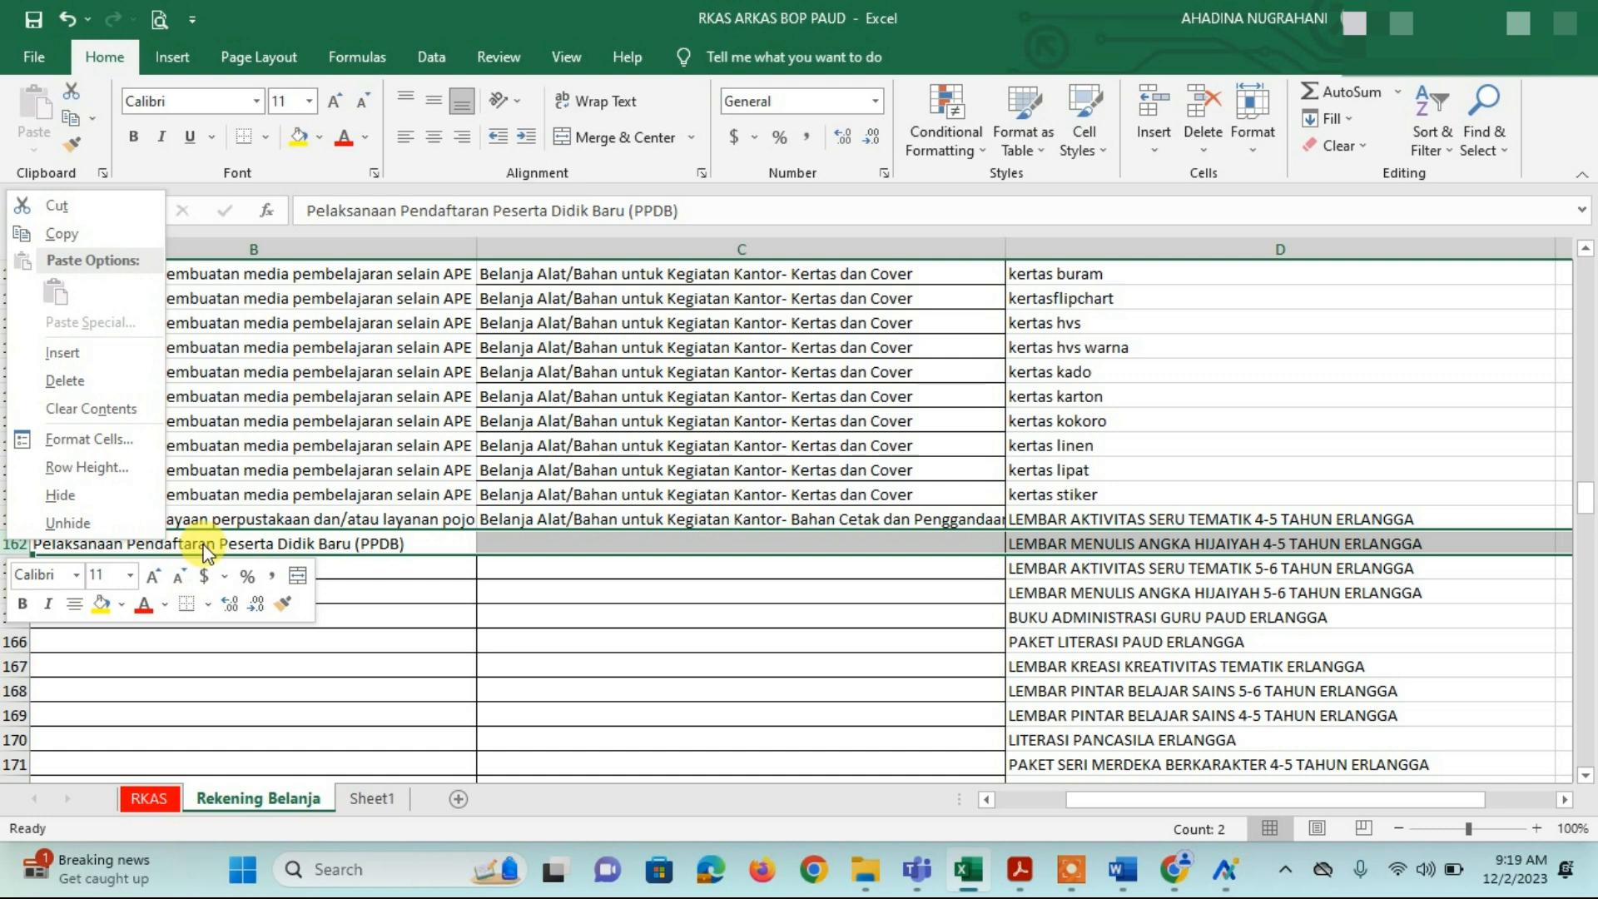
{"action": "key", "text": "Escape"}
{"action": "right_click", "coordinate": [10, 519]}
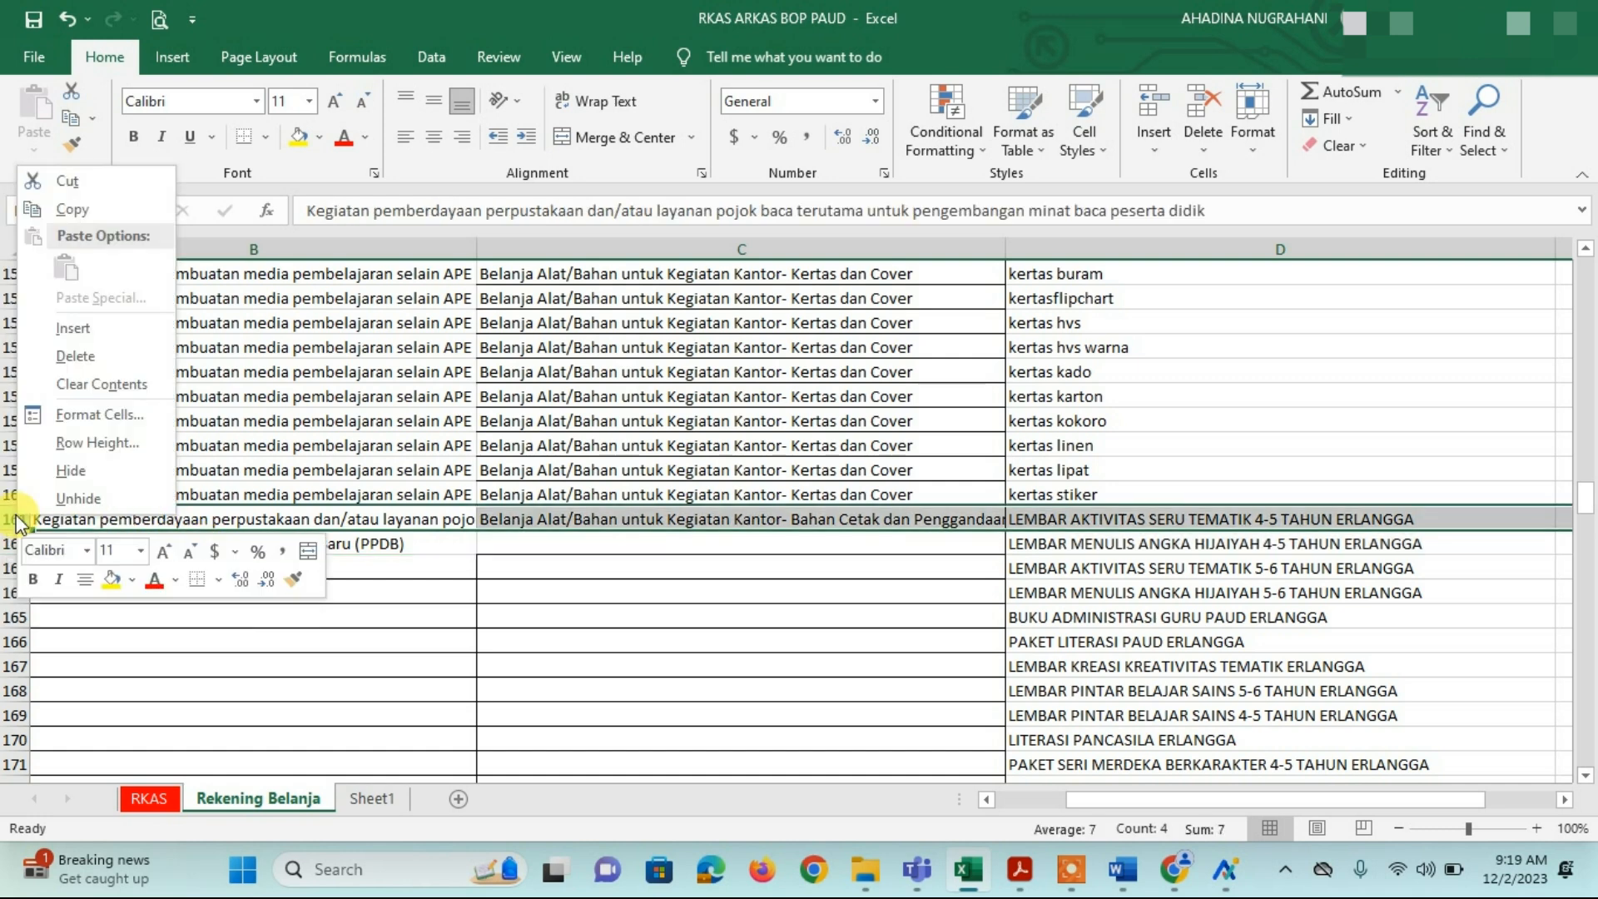
{"action": "left_click", "coordinate": [77, 330]}
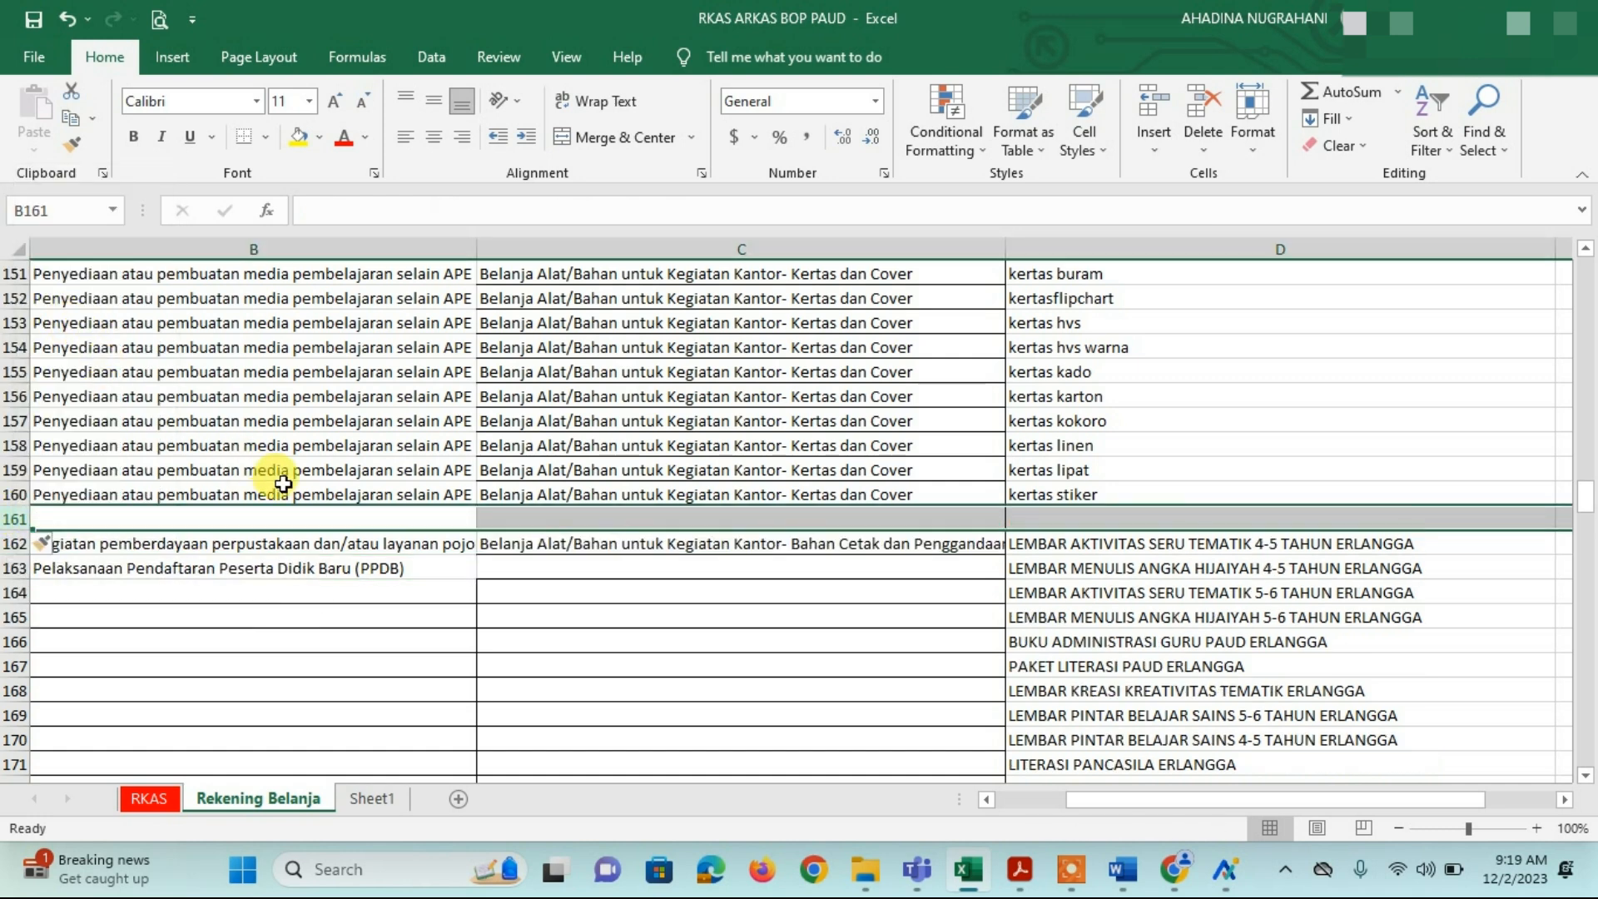
{"action": "right_click", "coordinate": [15, 519]}
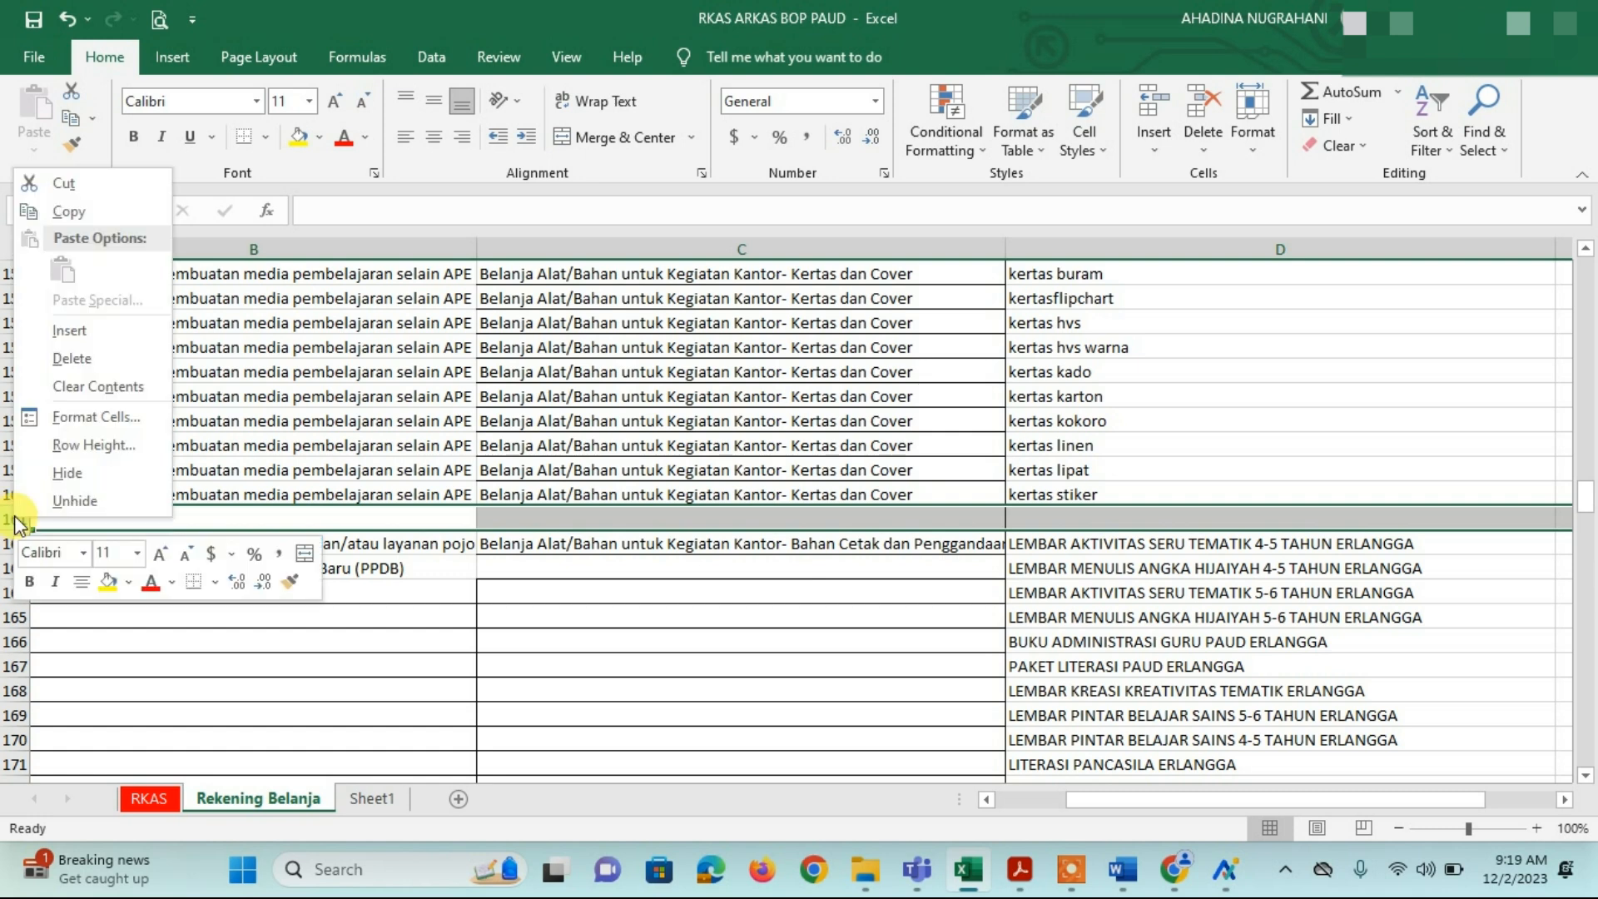
{"action": "left_click", "coordinate": [77, 329]}
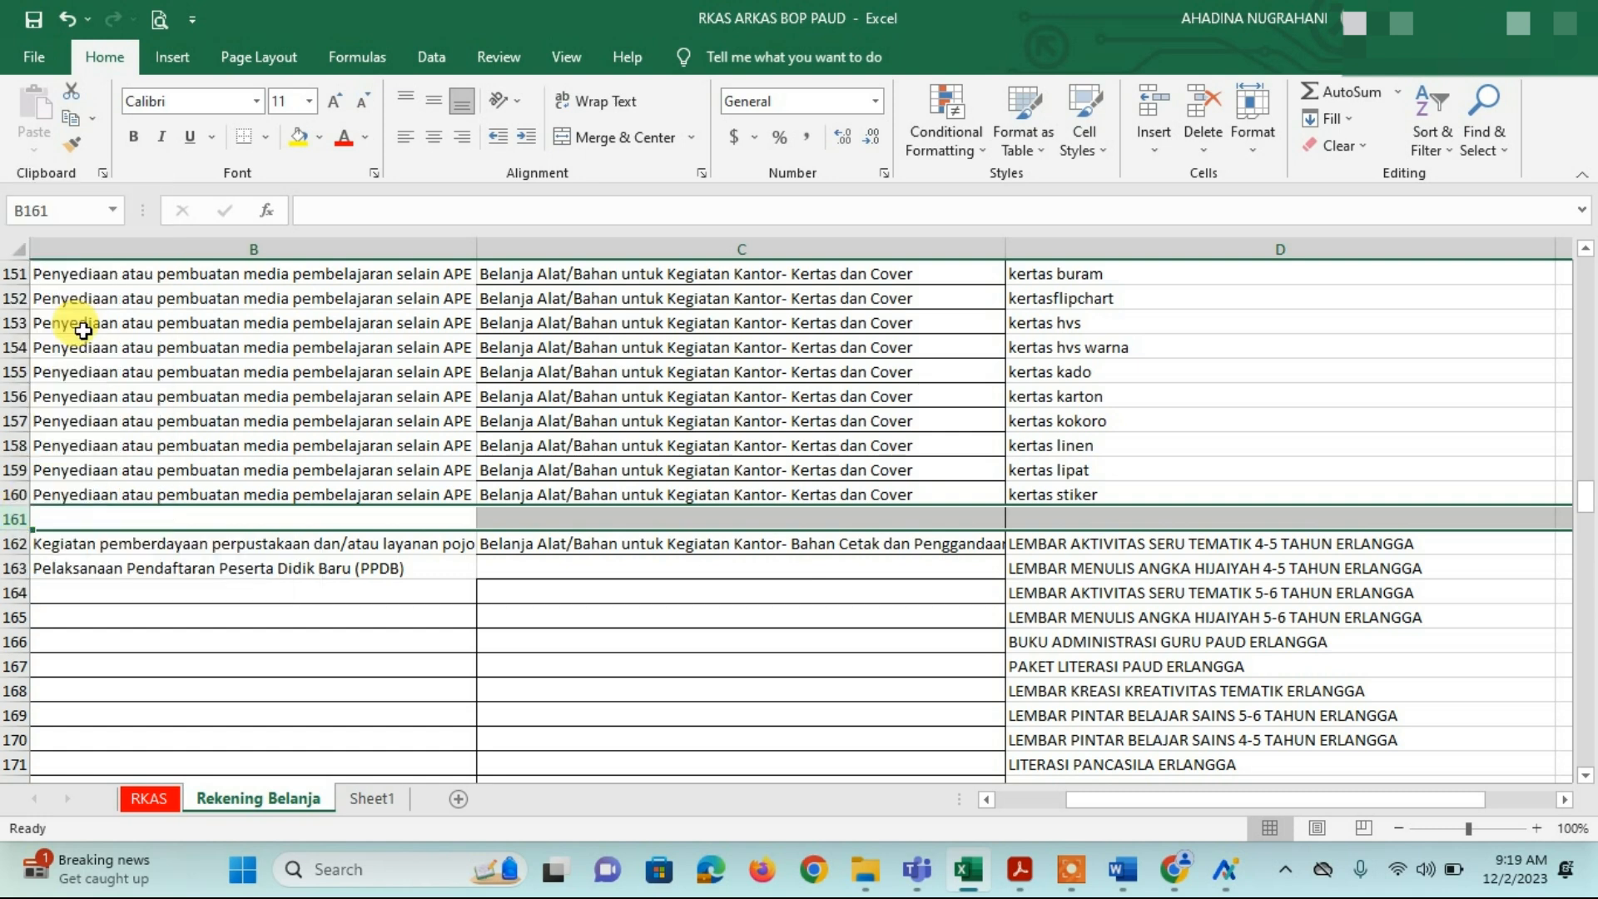
{"action": "left_click", "coordinate": [1045, 495]}
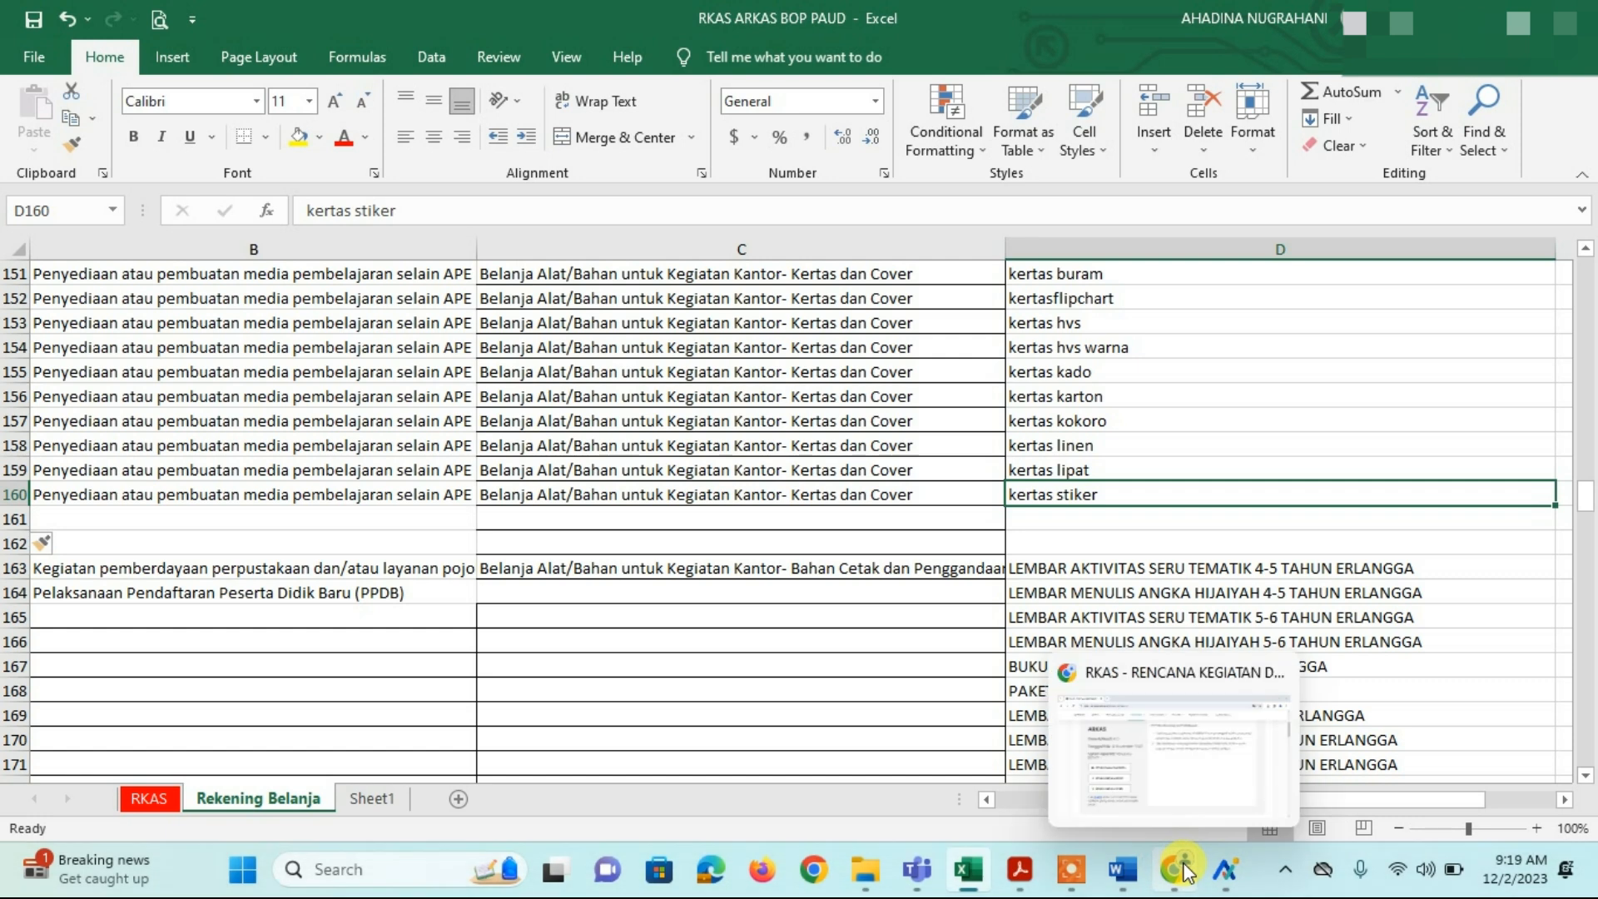
{"action": "left_click", "coordinate": [1226, 867]}
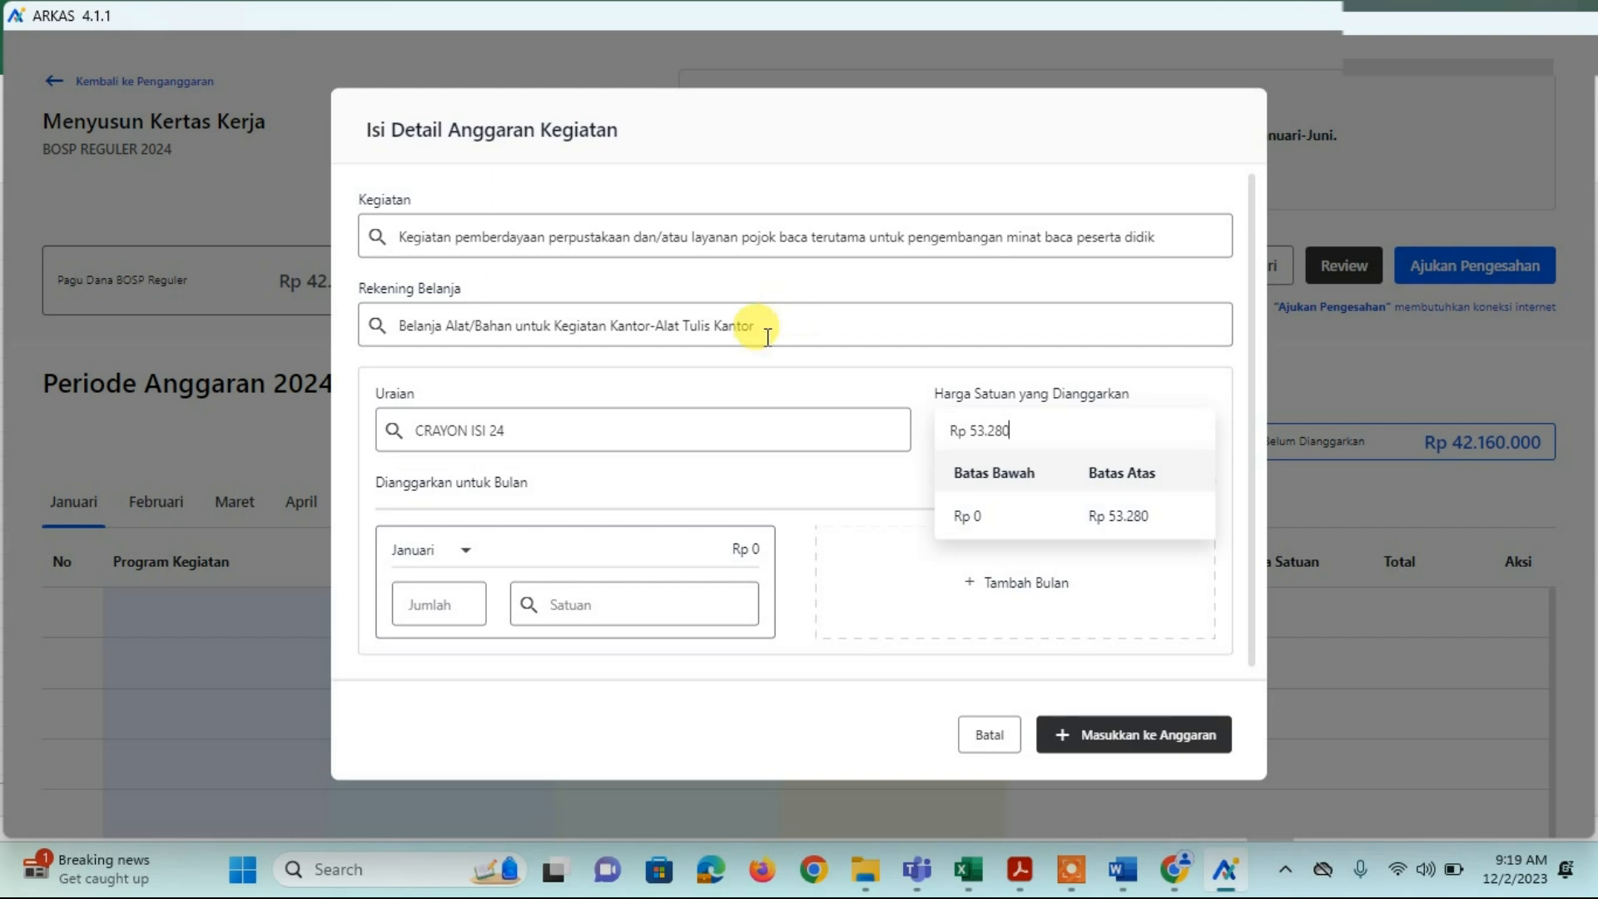
Step: Replace the ARKAS Uraian CRAYON ISI 24 with PENGHAPUS PAPAN TULIS and copy the item name
{"action": "left_click", "coordinate": [539, 430]}
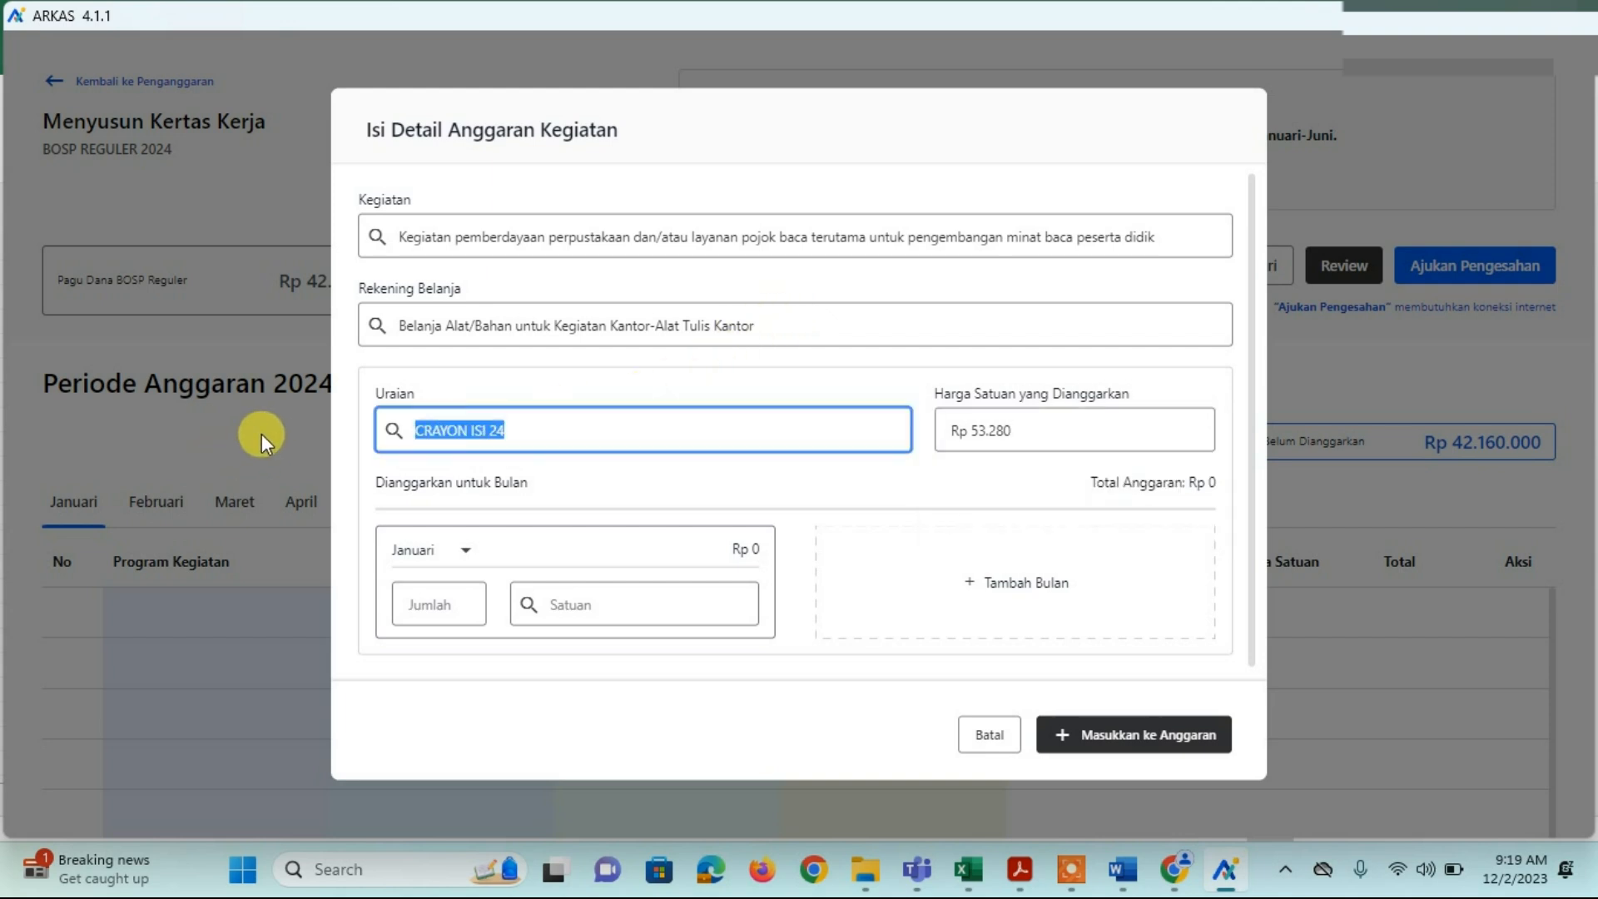
{"action": "key", "text": "BackSpace"}
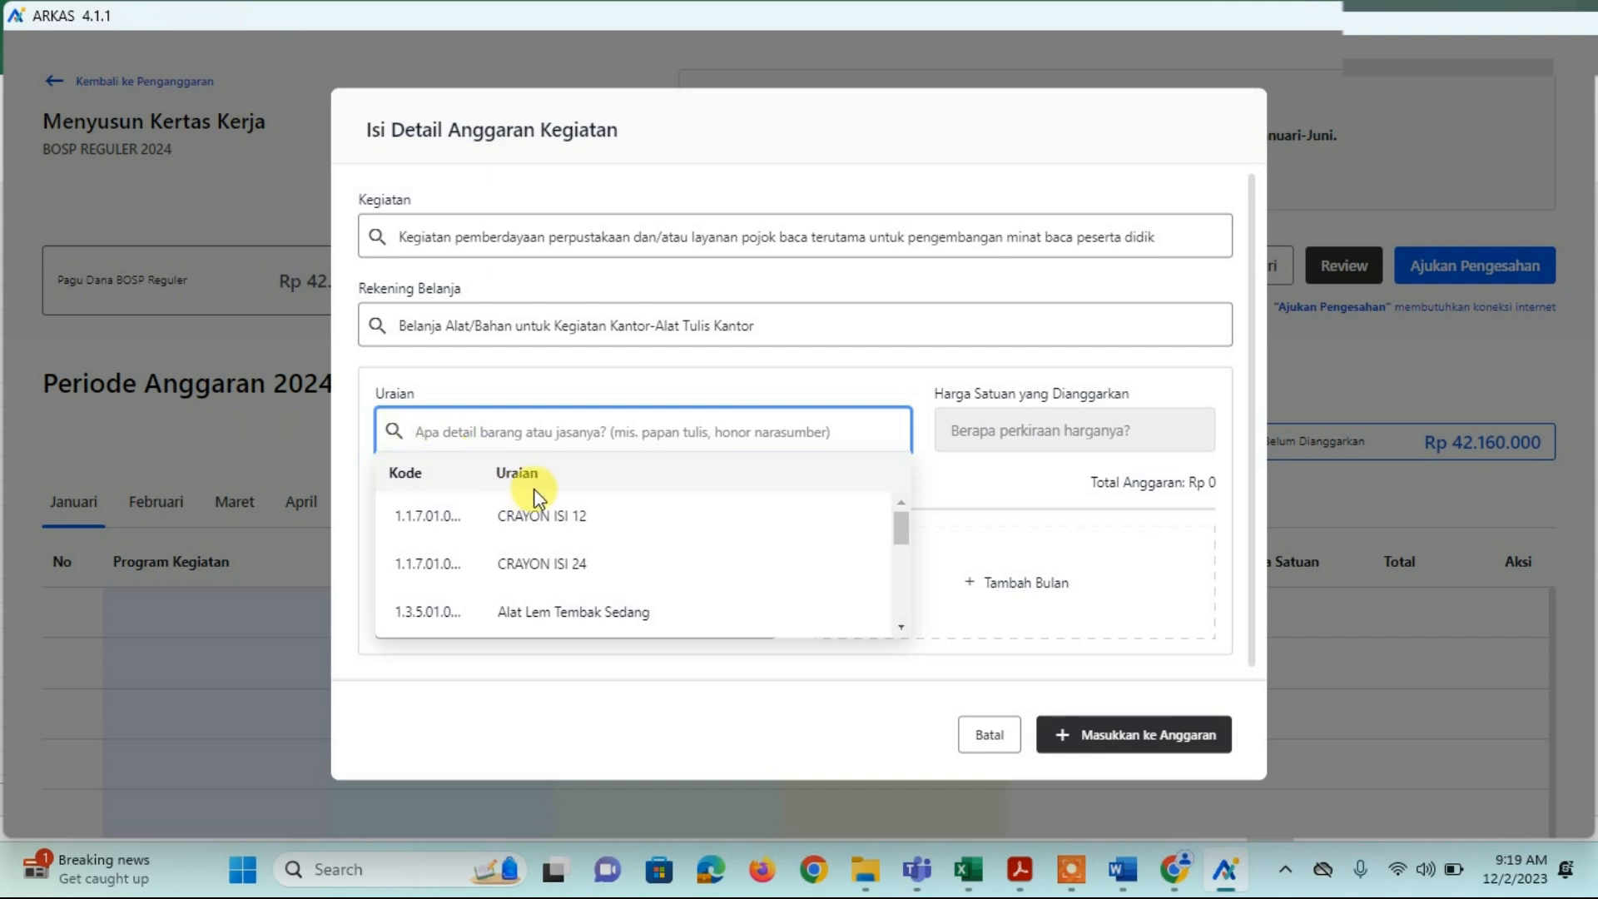
{"action": "scroll", "coordinate": [533, 498], "scroll_direction": "down", "scroll_amount": 5}
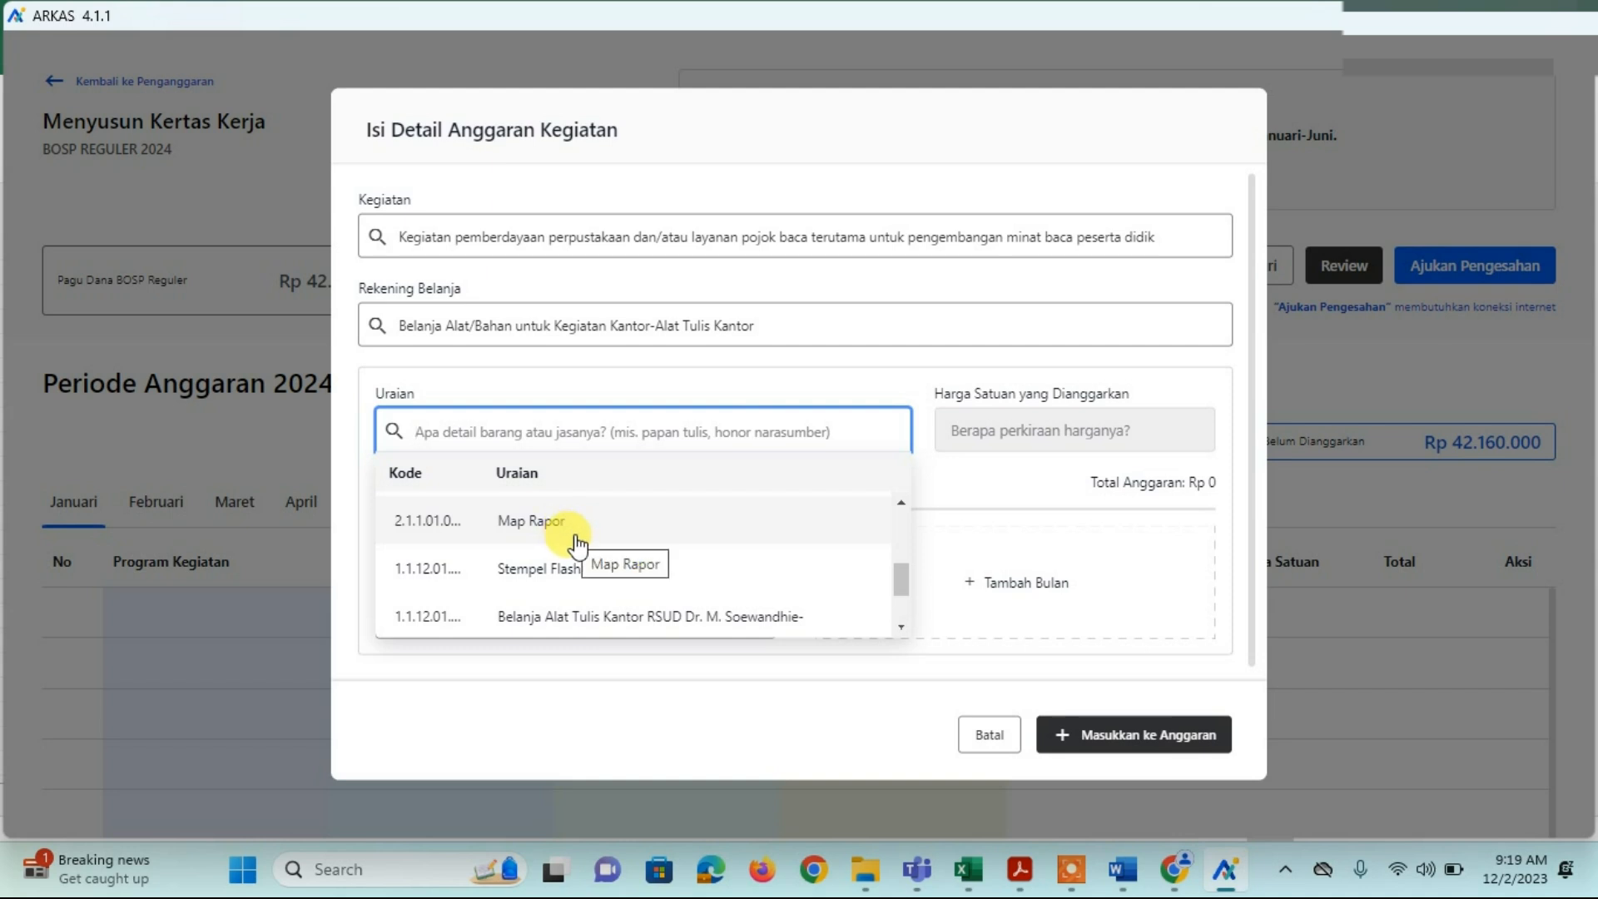
{"action": "scroll", "coordinate": [574, 545], "scroll_direction": "down", "scroll_amount": 2}
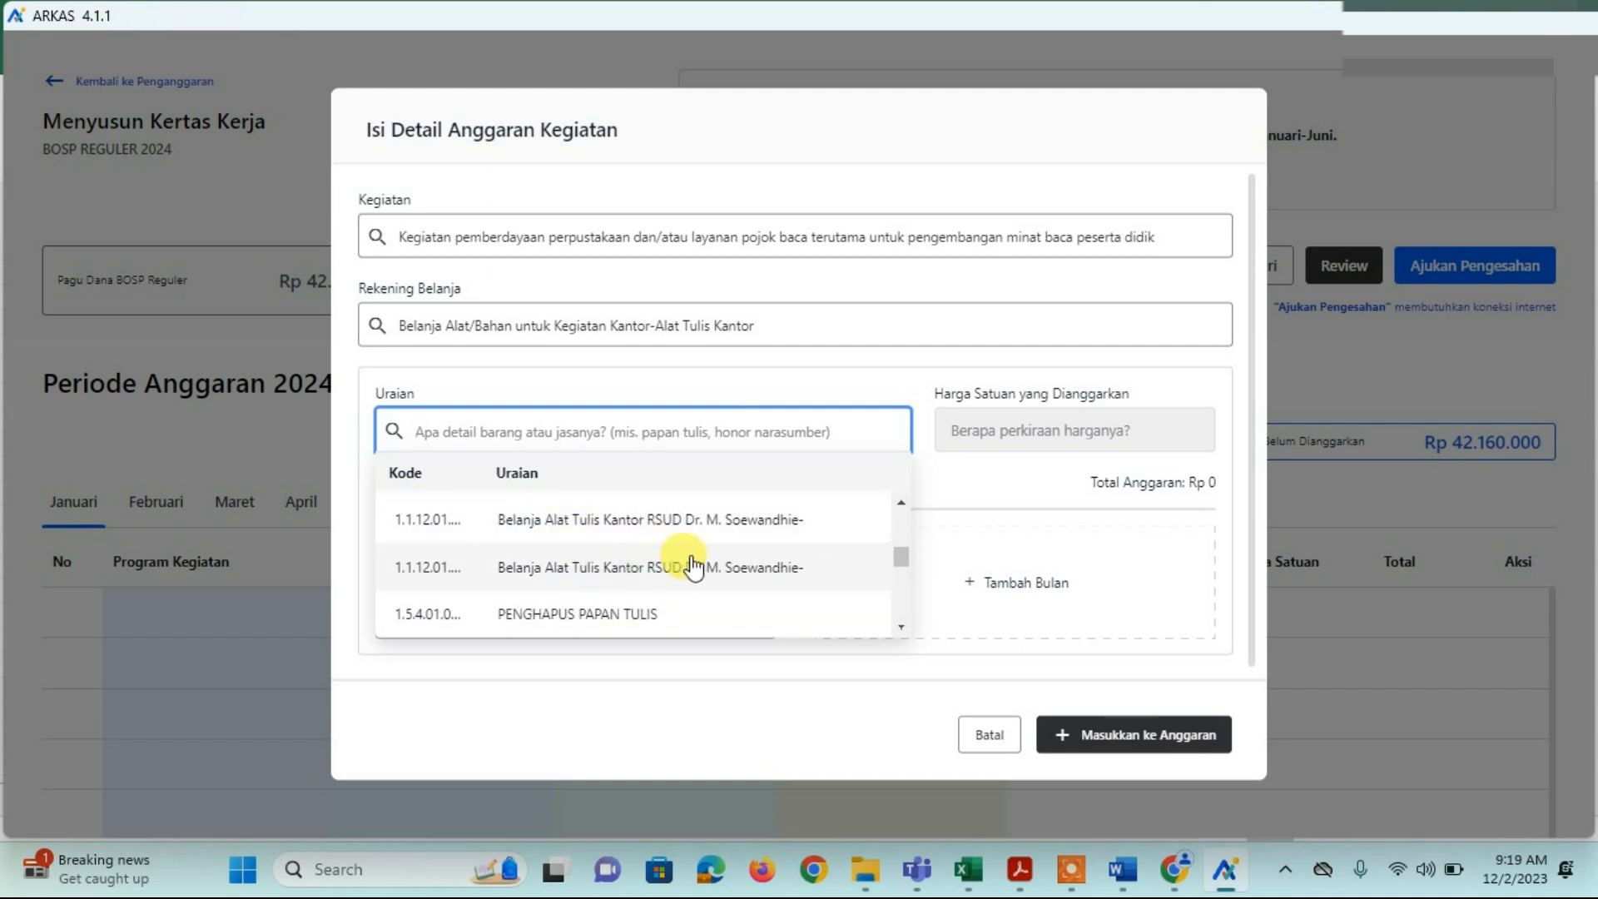
{"action": "scroll", "coordinate": [693, 555], "scroll_direction": "down", "scroll_amount": 2}
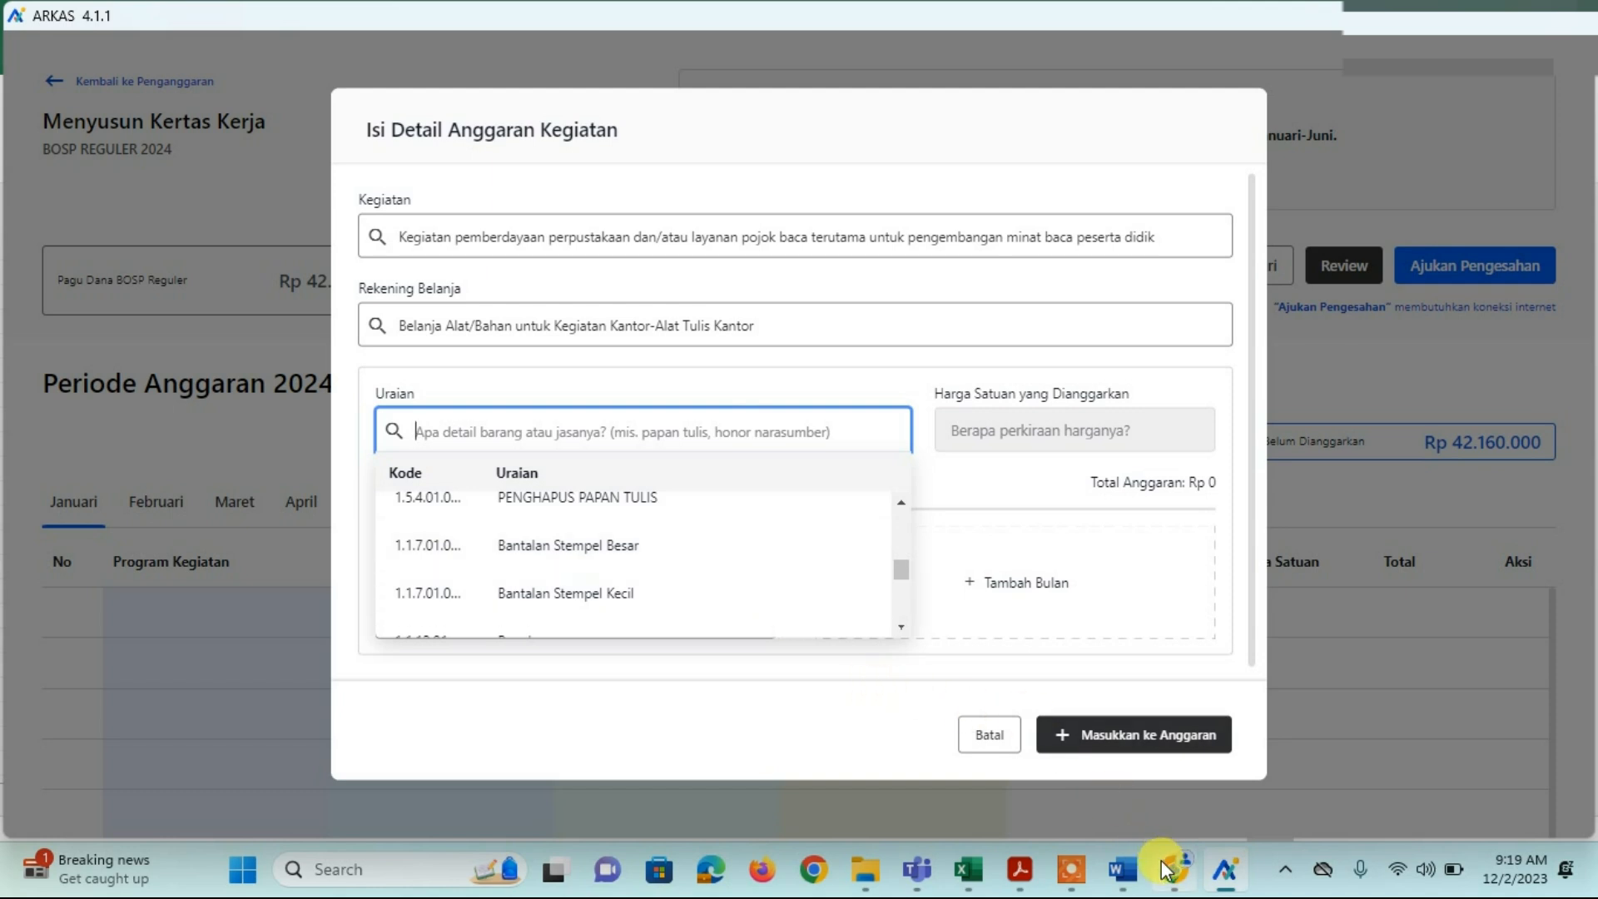
{"action": "mouse_move", "coordinate": [1134, 875]}
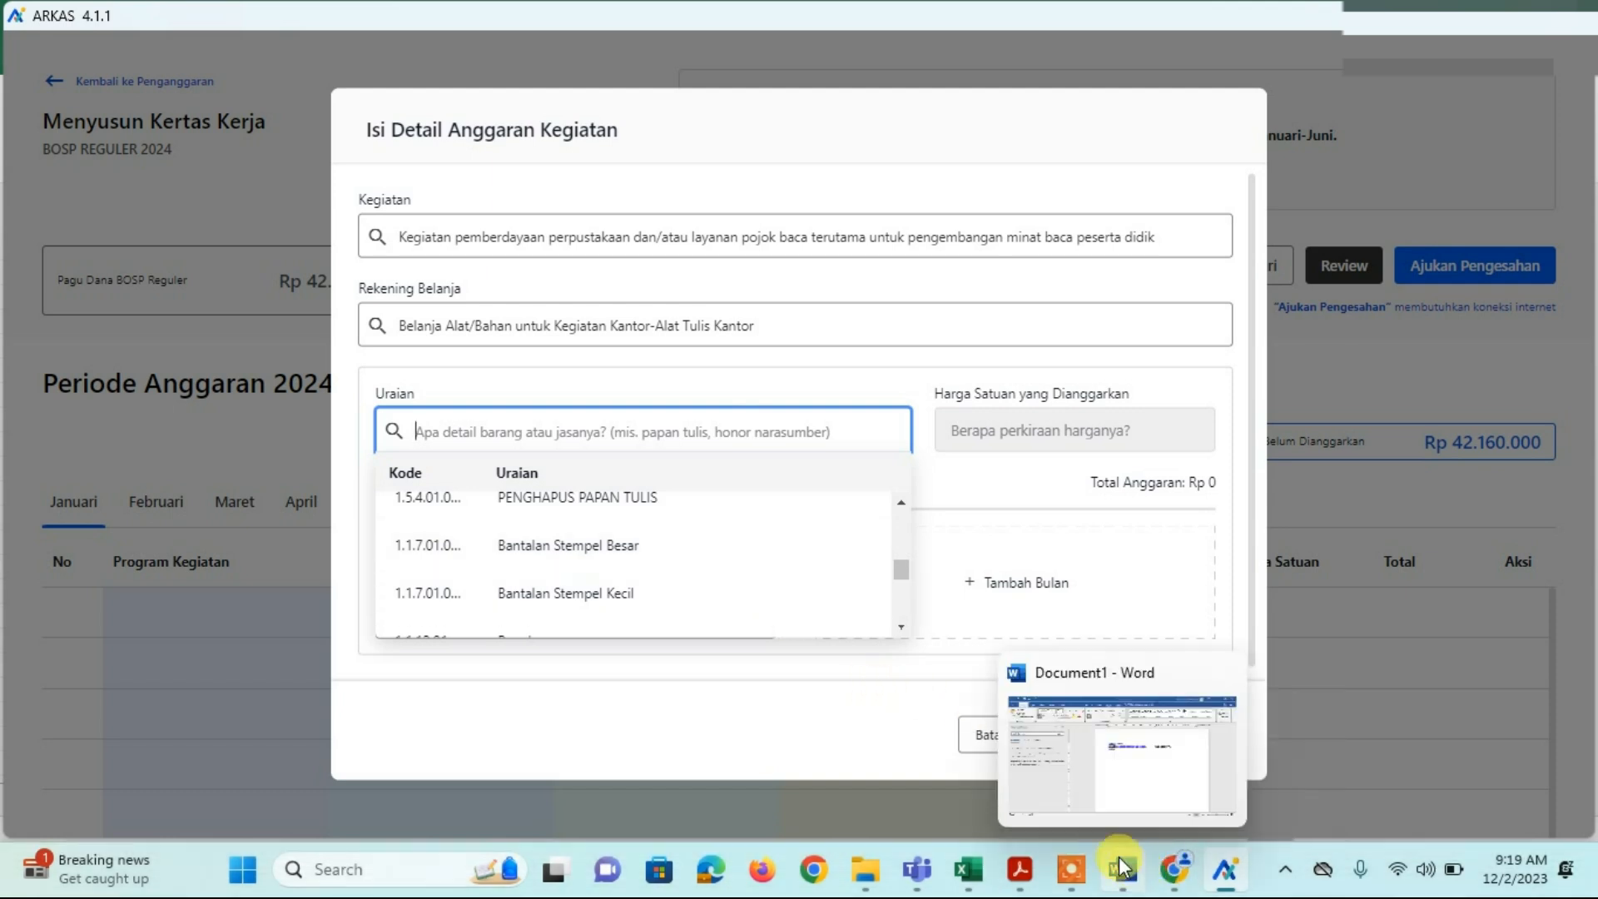
{"action": "left_click", "coordinate": [605, 517]}
{"action": "left_click_drag", "start_coordinate": [600, 431], "coordinate": [338, 436]}
{"action": "key", "text": "ctrl+c"}
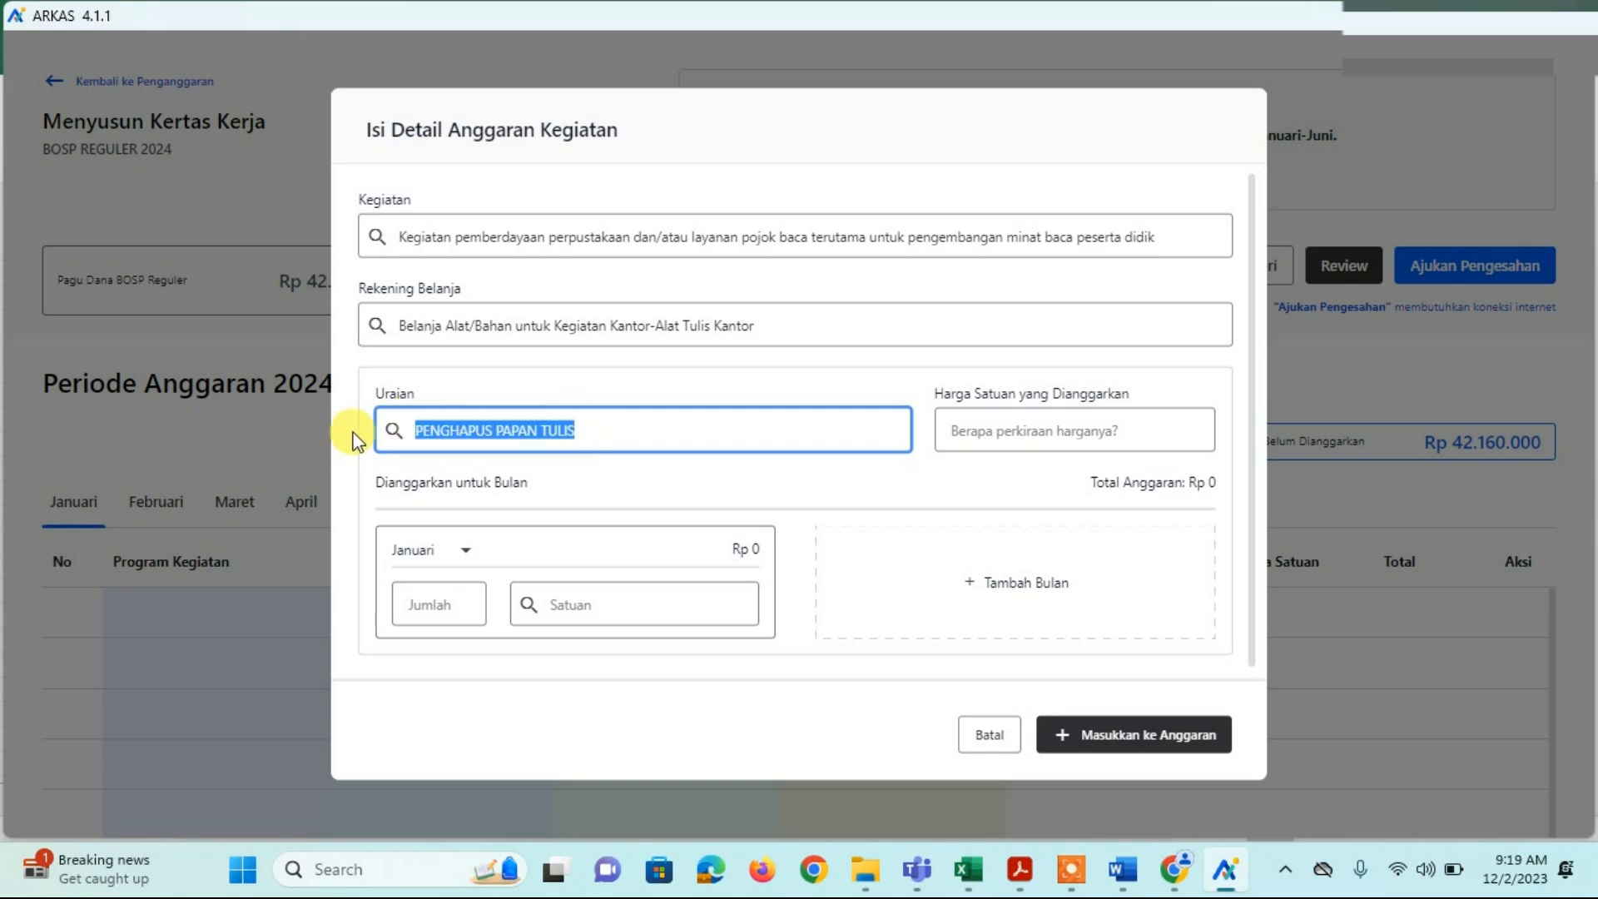
{"action": "left_click", "coordinate": [965, 866]}
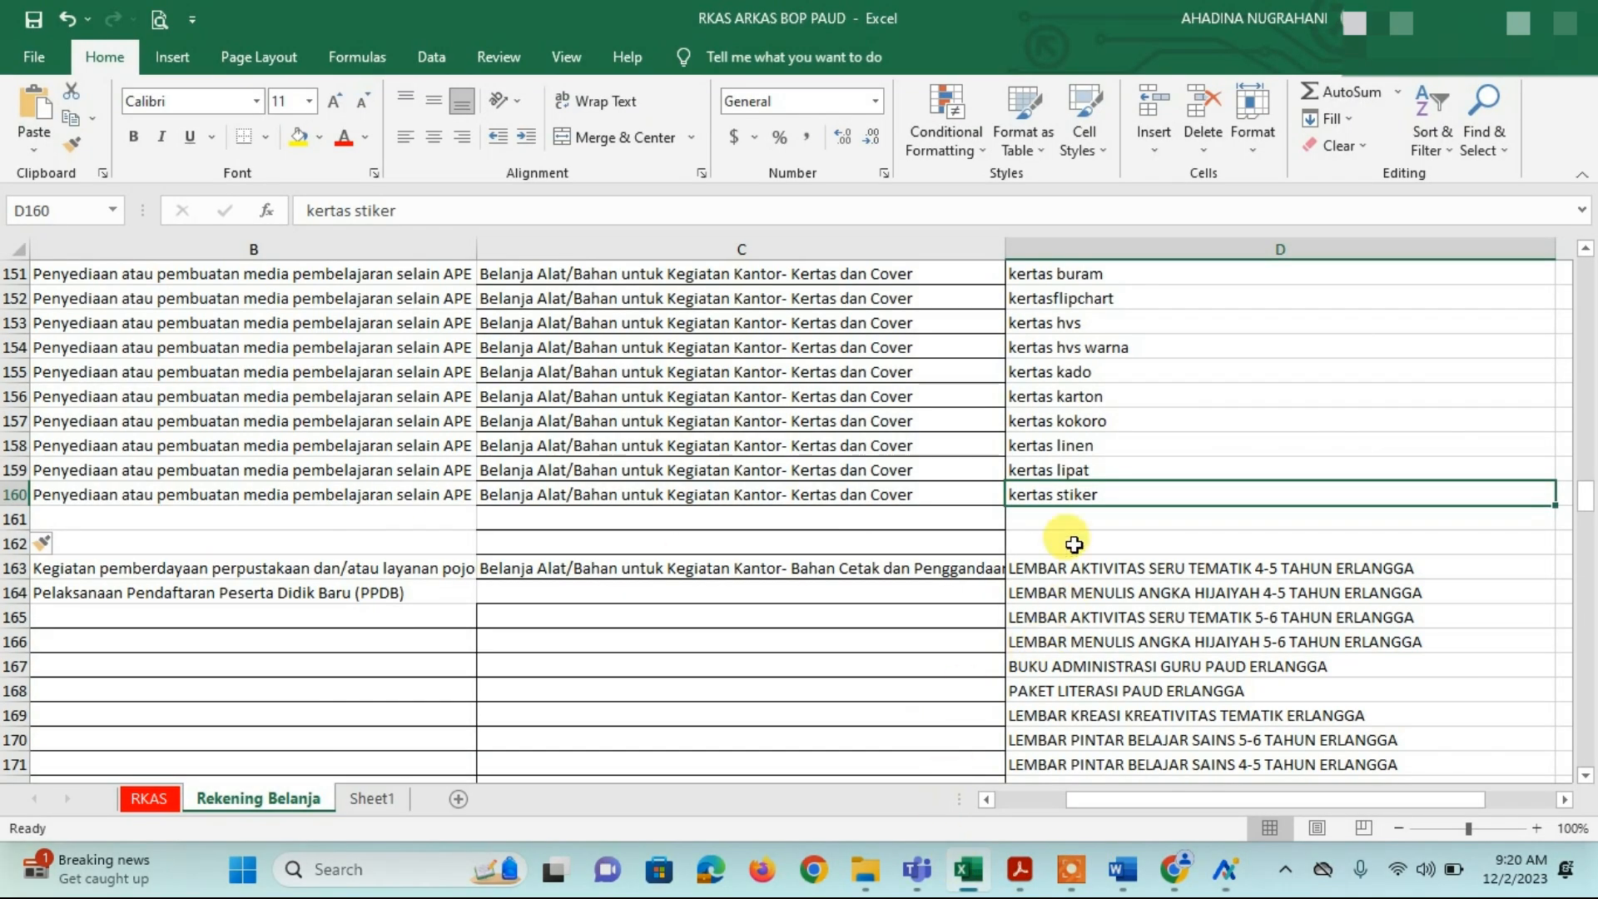
Step: Paste PENGHAPUS PAPAN TULIS into cell D161 of the first new blank row
{"action": "left_click", "coordinate": [1055, 520]}
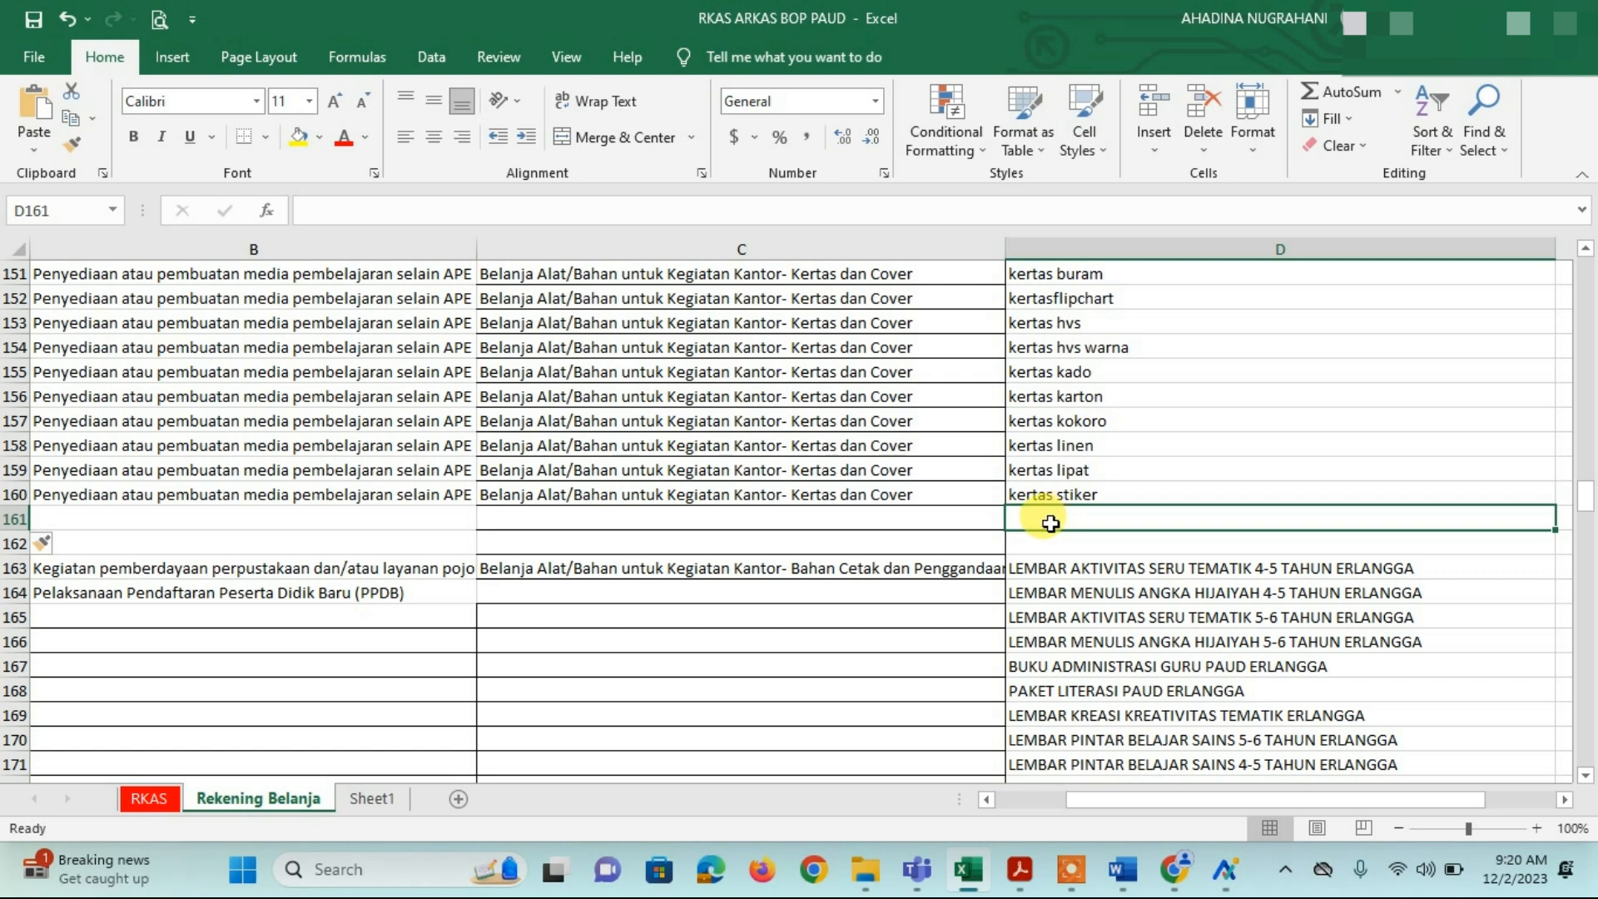
{"action": "key", "text": "ctrl+v"}
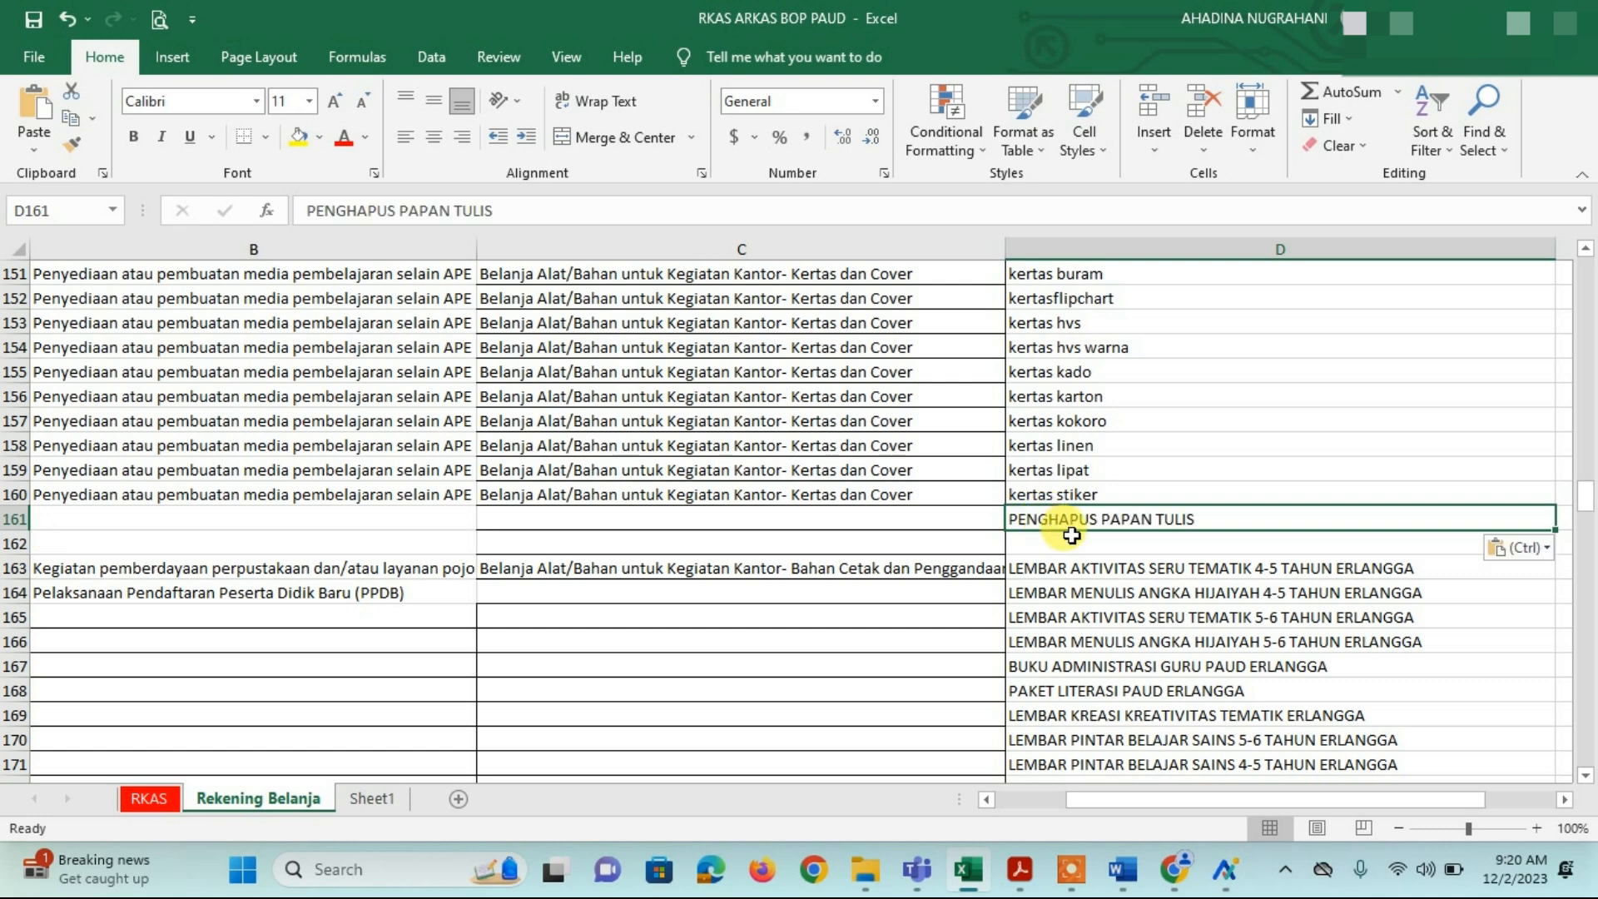
{"action": "left_click", "coordinate": [1071, 536]}
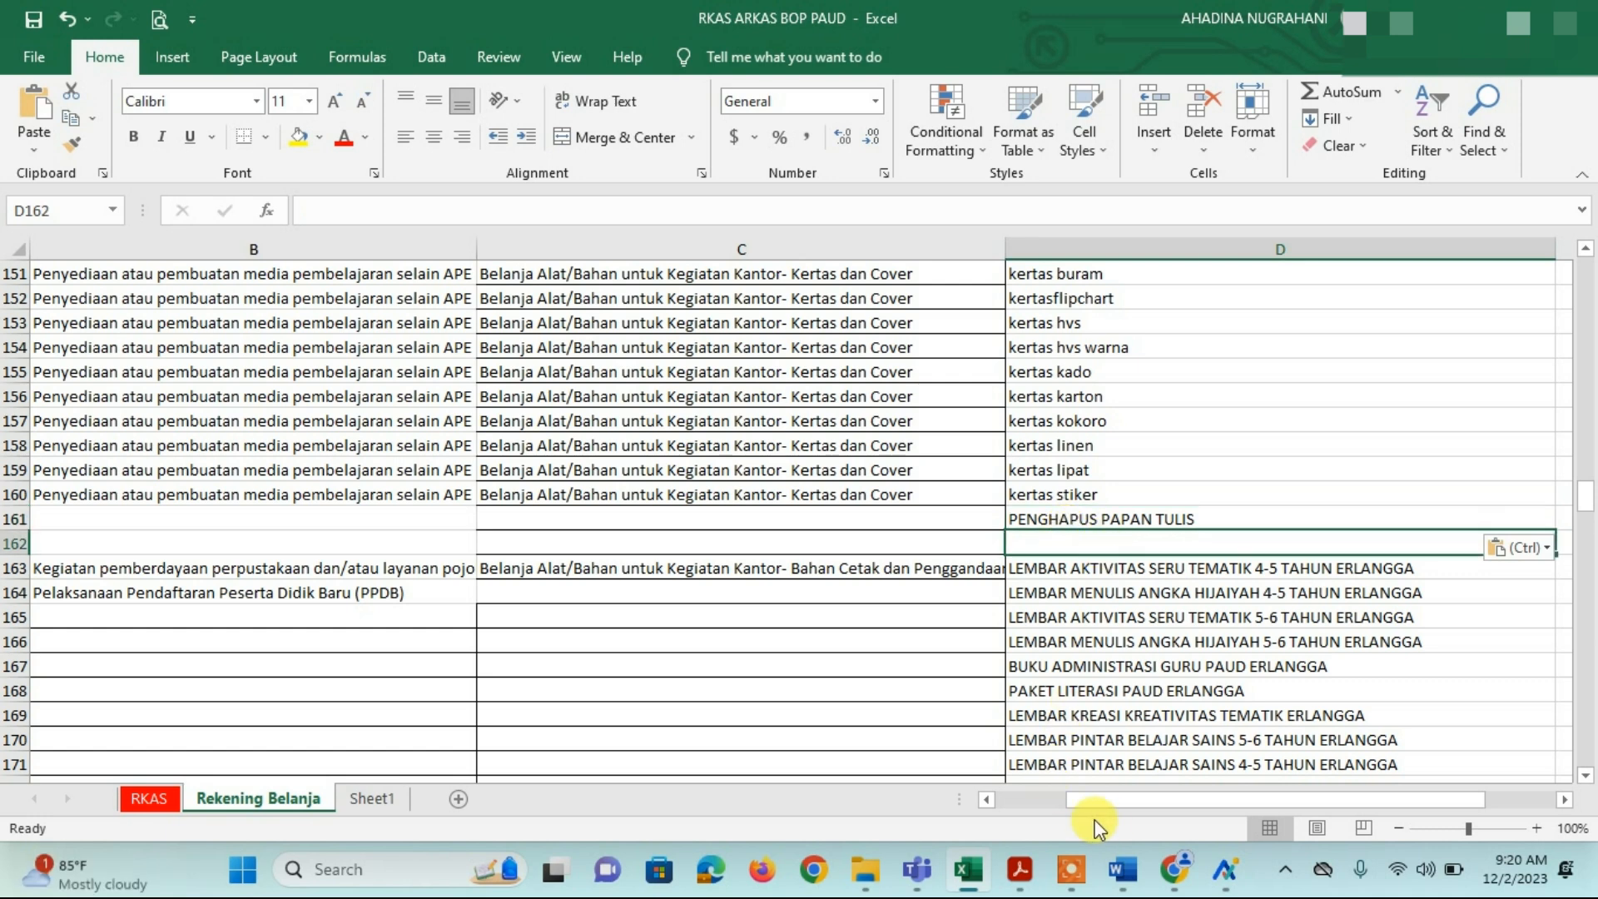
{"action": "left_click", "coordinate": [1228, 874]}
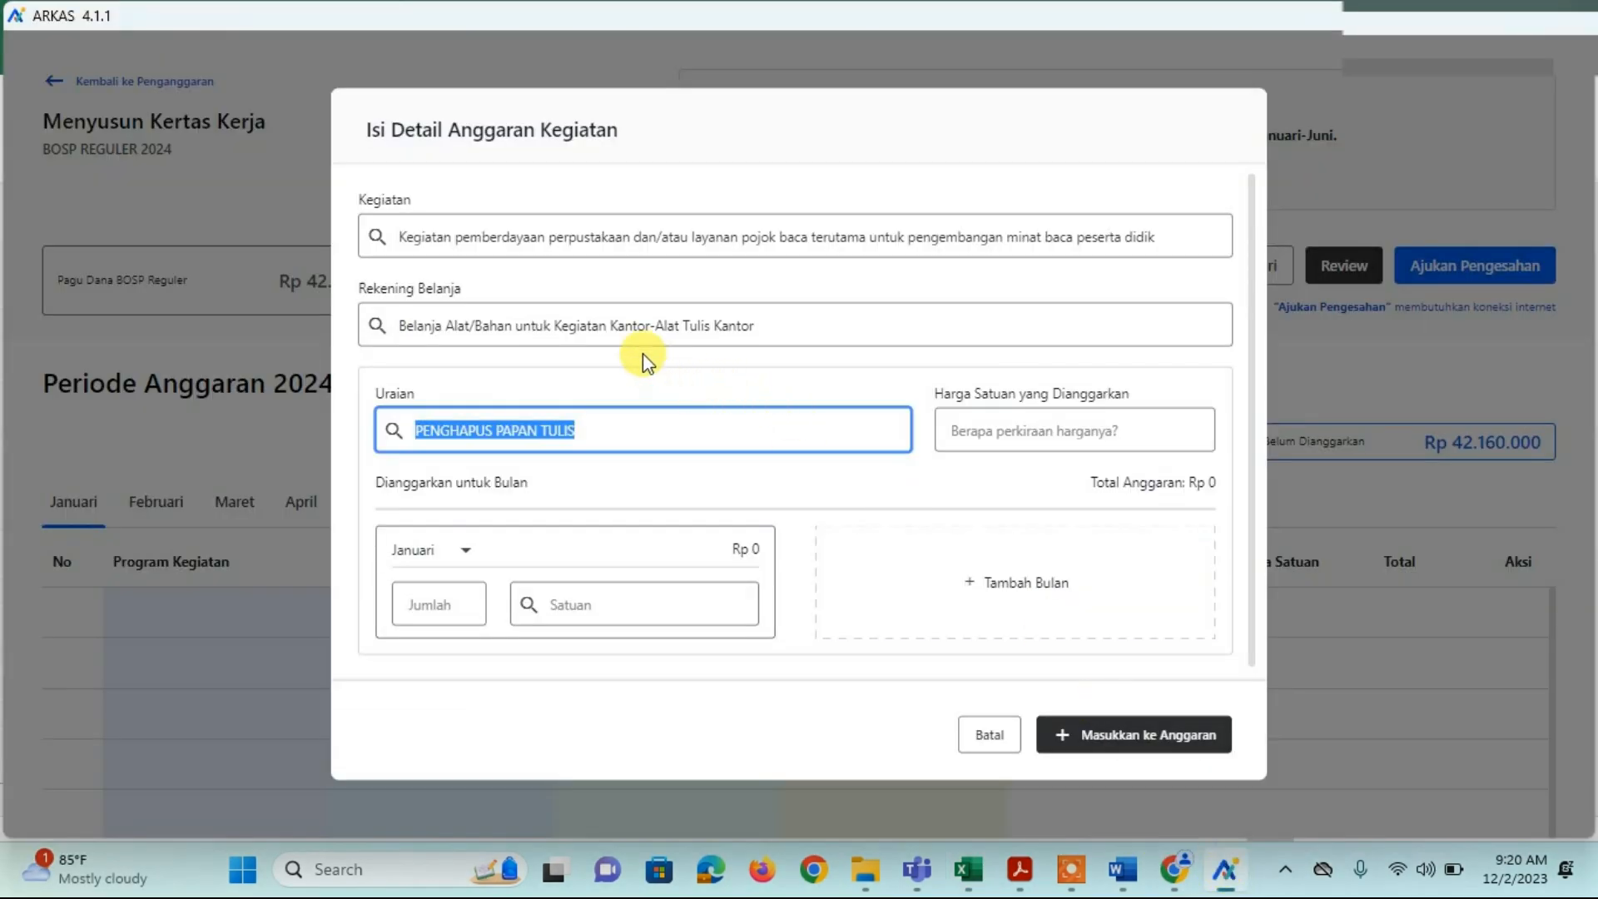
Step: Pick Bantalan Stempel Besar as the ARKAS Uraian item and copy its name
{"action": "key", "text": "BackSpace"}
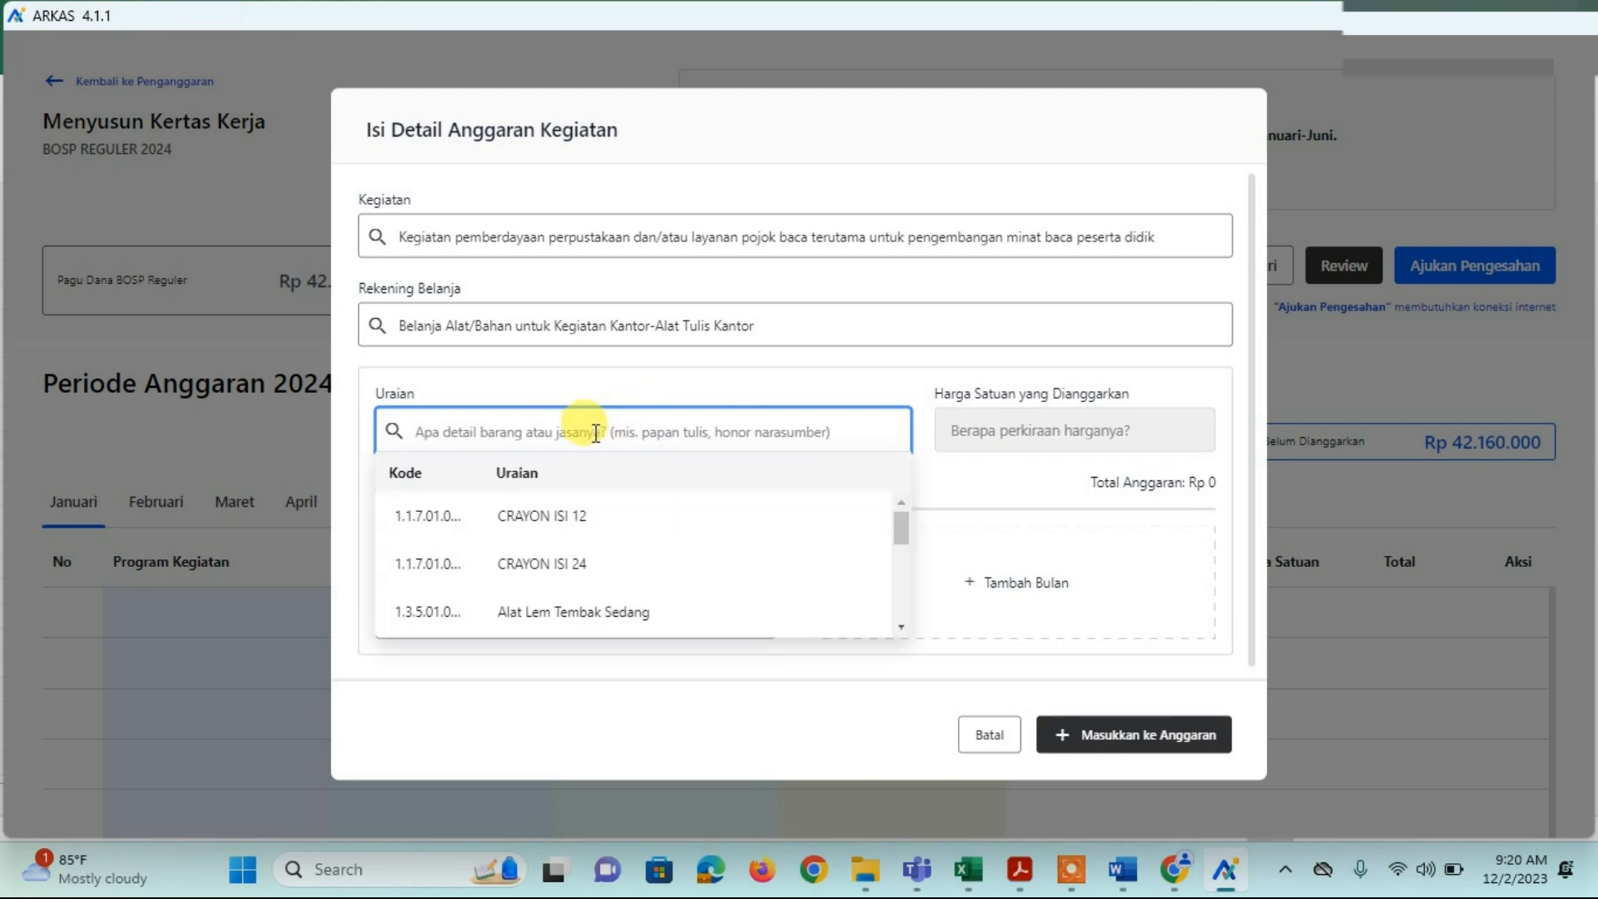
{"action": "scroll", "coordinate": [603, 526], "scroll_direction": "down", "scroll_amount": 3}
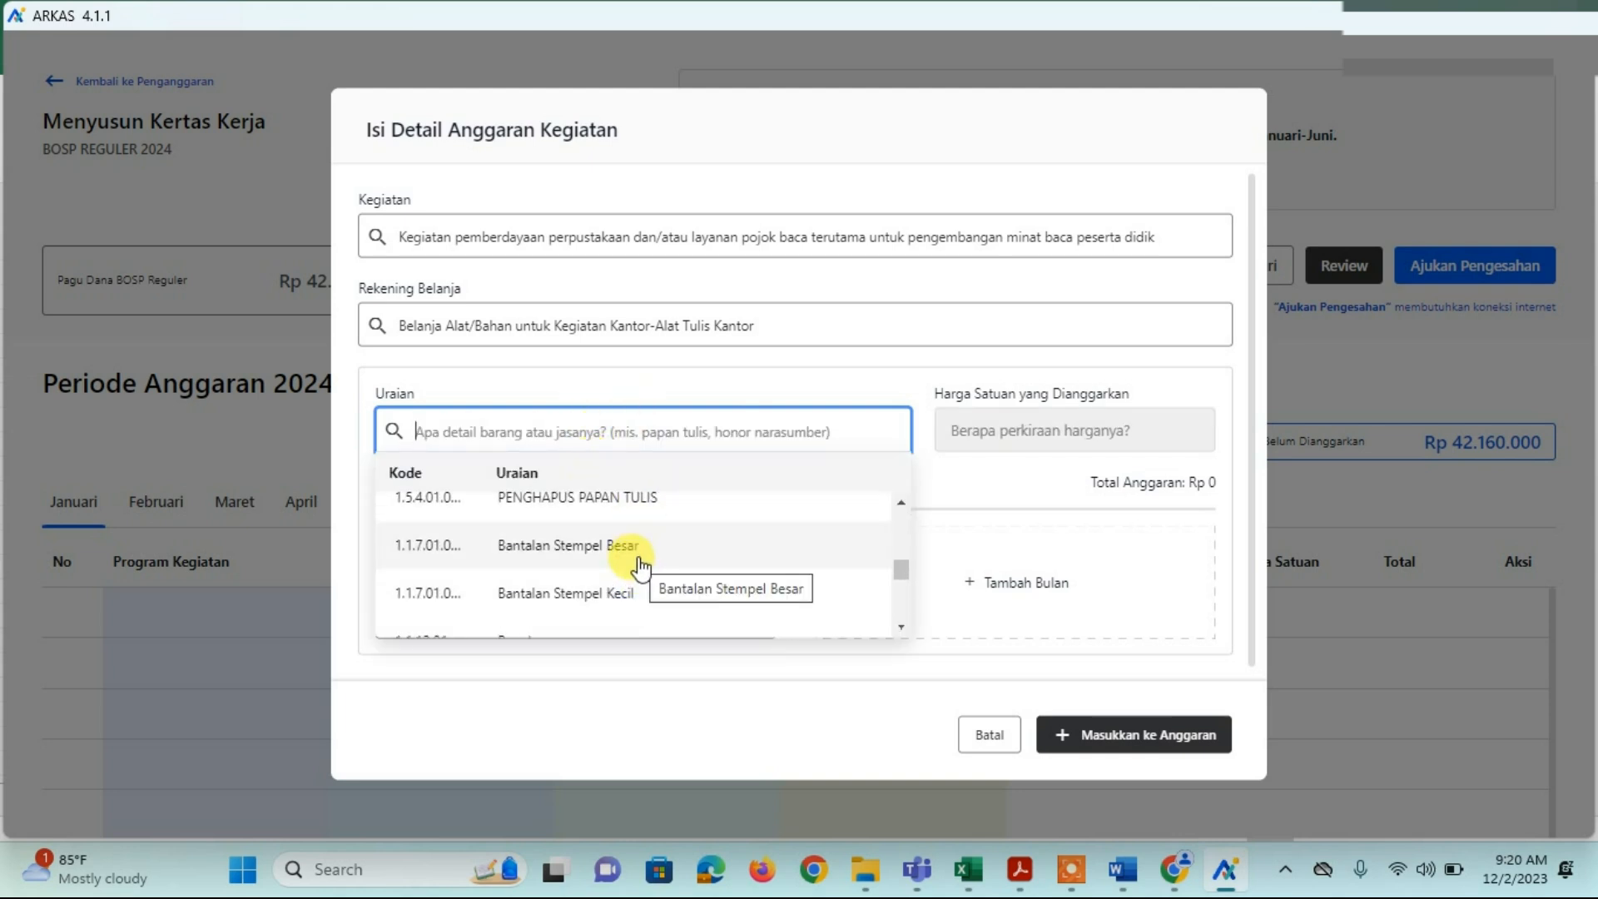
{"action": "left_click", "coordinate": [640, 550]}
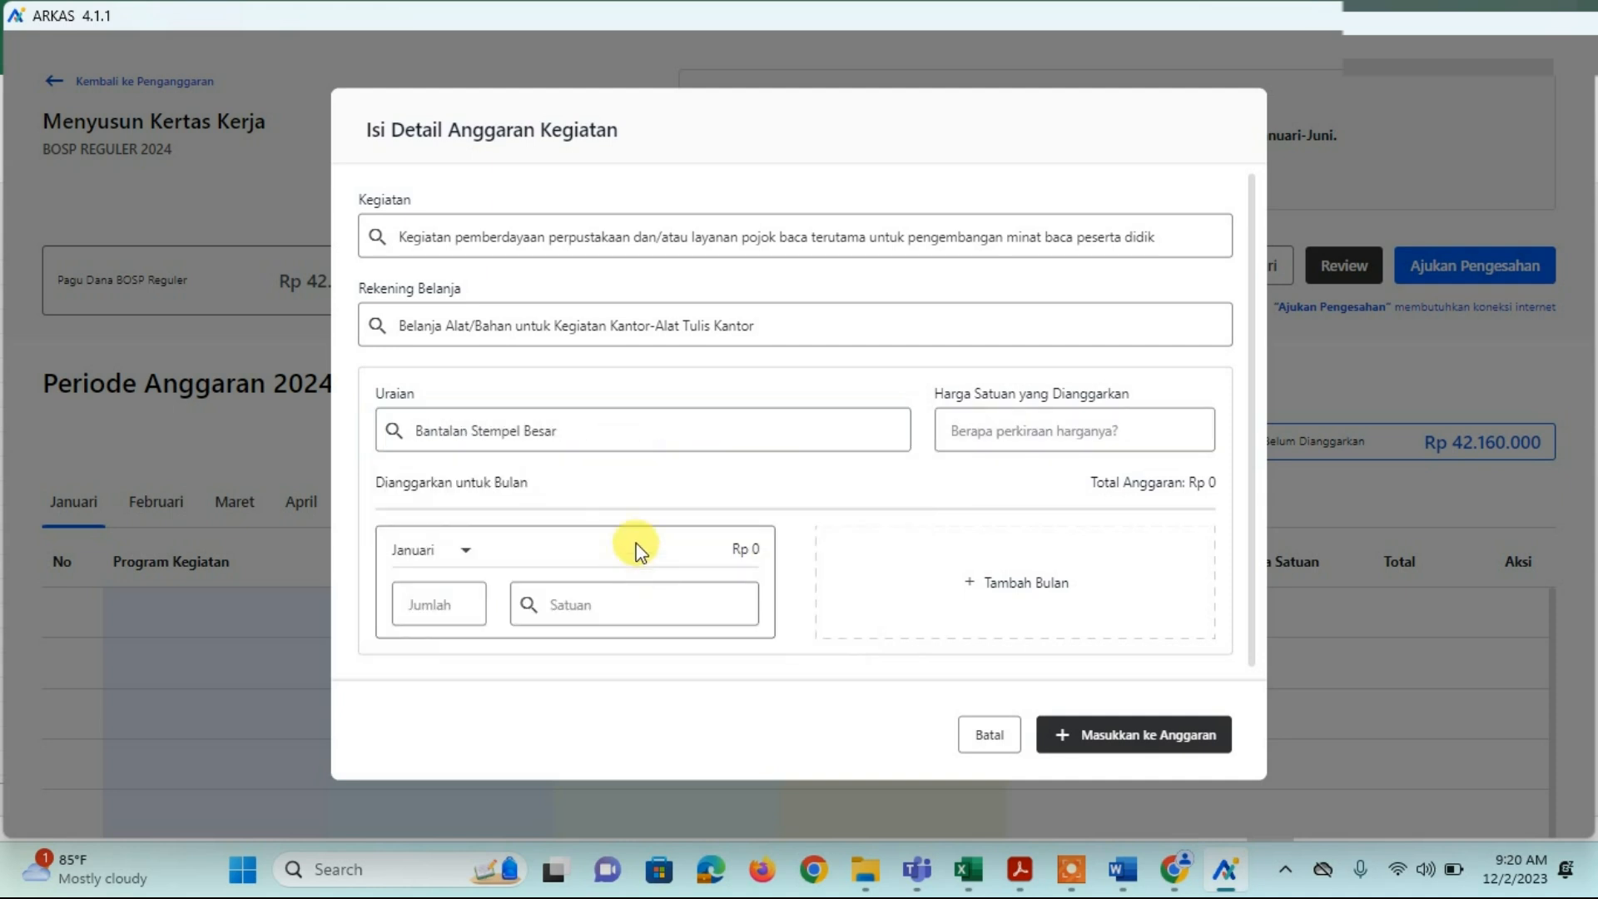
{"action": "left_click_drag", "start_coordinate": [574, 431], "coordinate": [357, 456]}
{"action": "key", "text": "ctrl+c"}
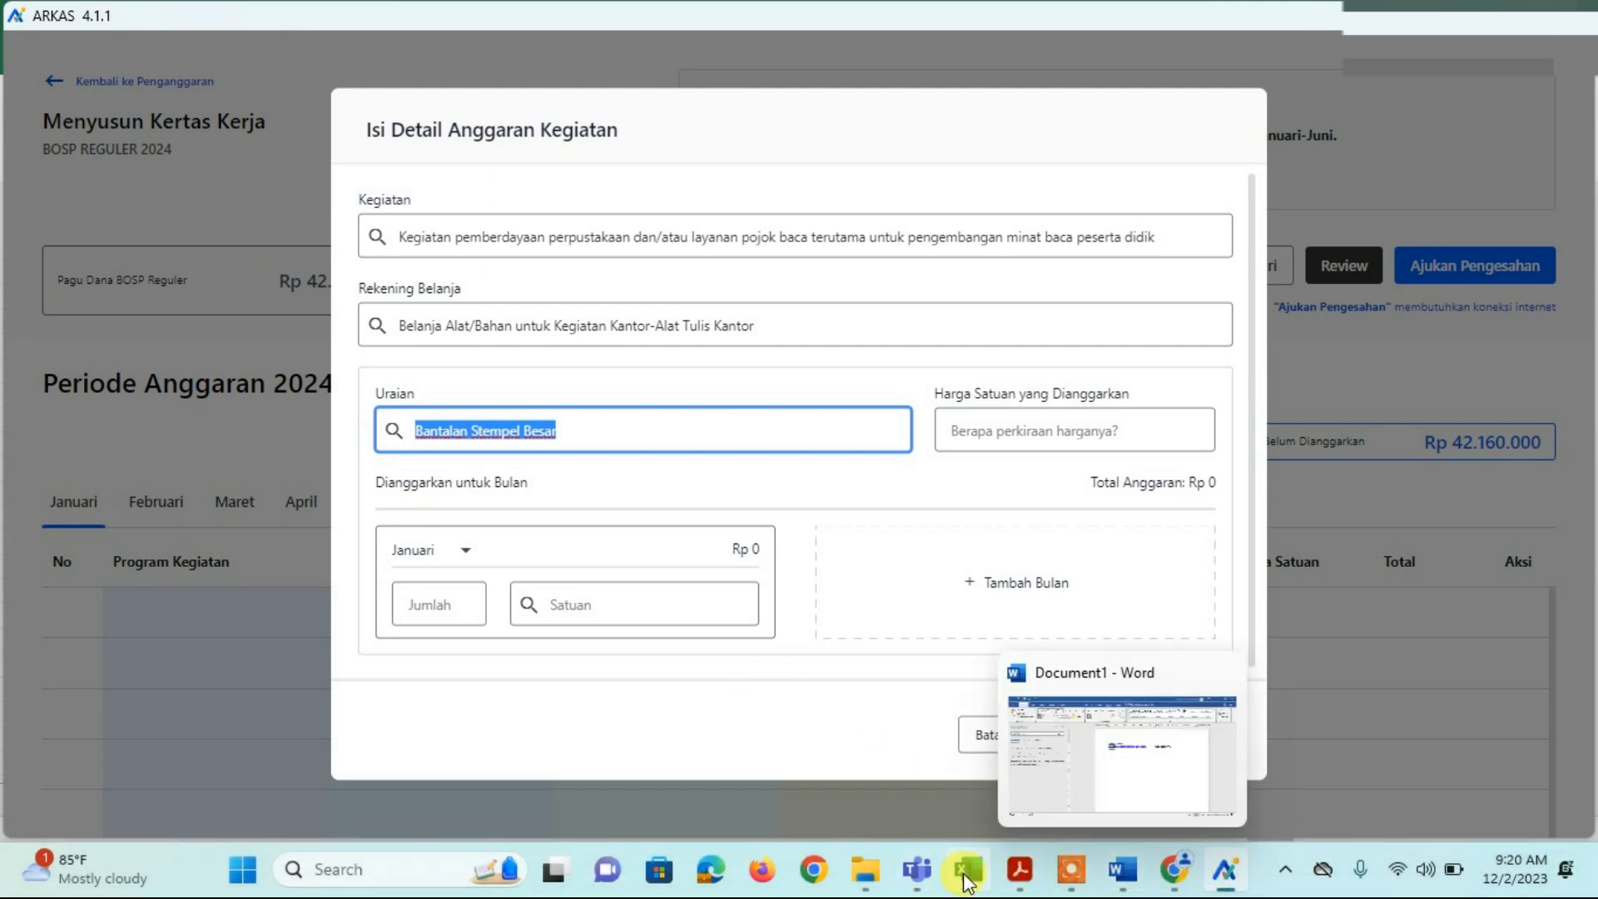
{"action": "mouse_move", "coordinate": [969, 865]}
{"action": "left_click", "coordinate": [984, 770]}
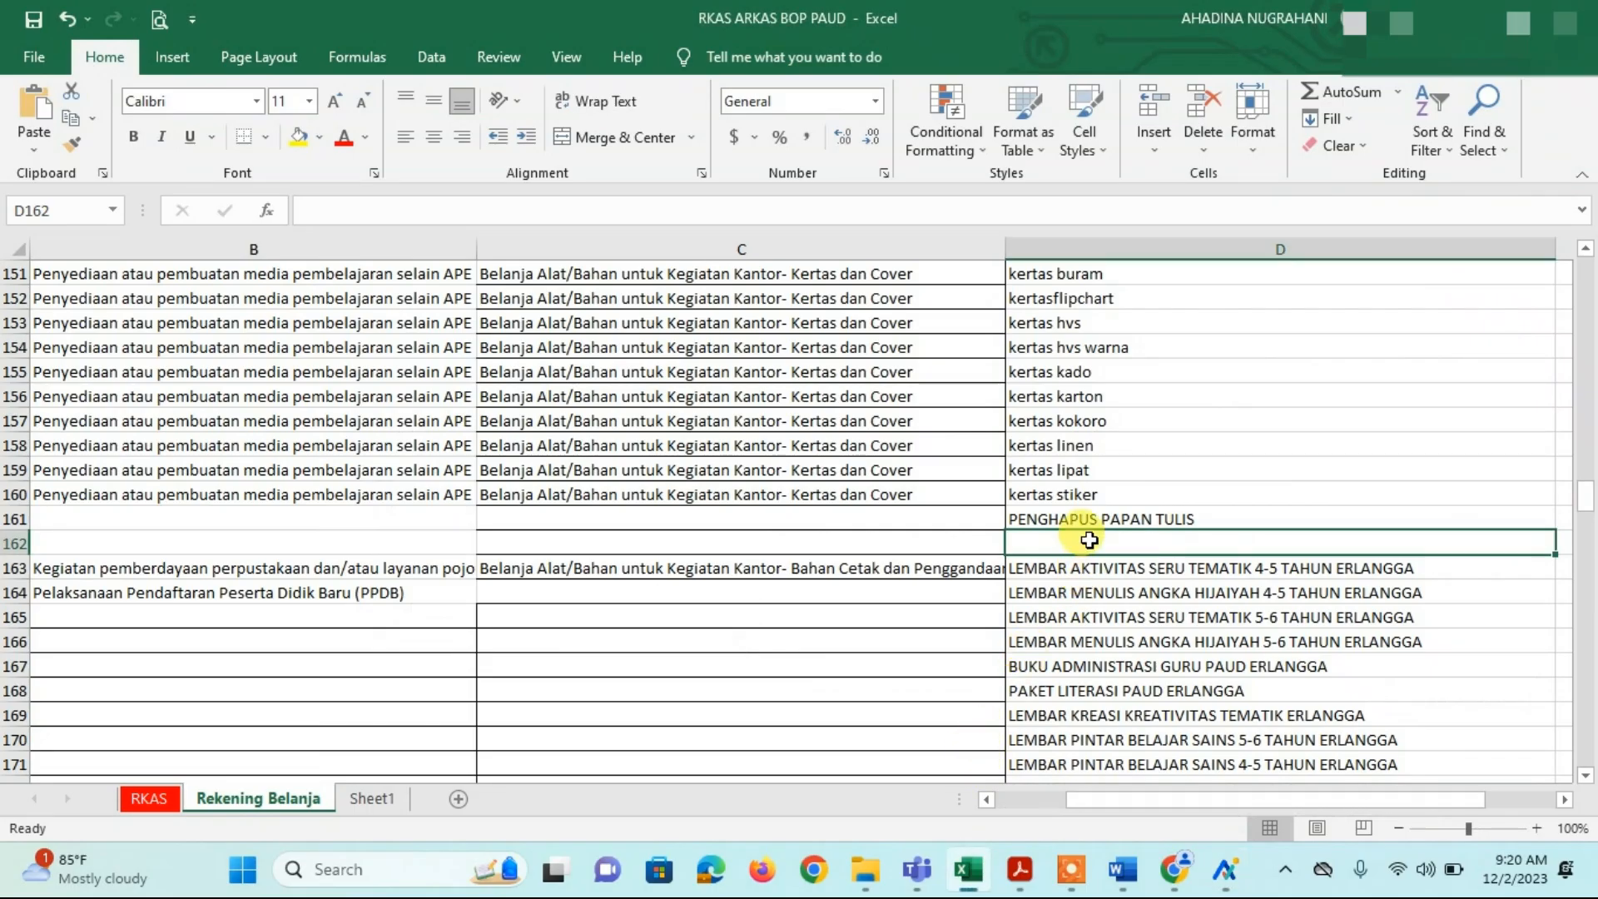
Step: Paste Bantalan Stempel Besar into D162 and insert another blank row above Kegiatan pemberdayaan
{"action": "key", "text": "ctrl+v"}
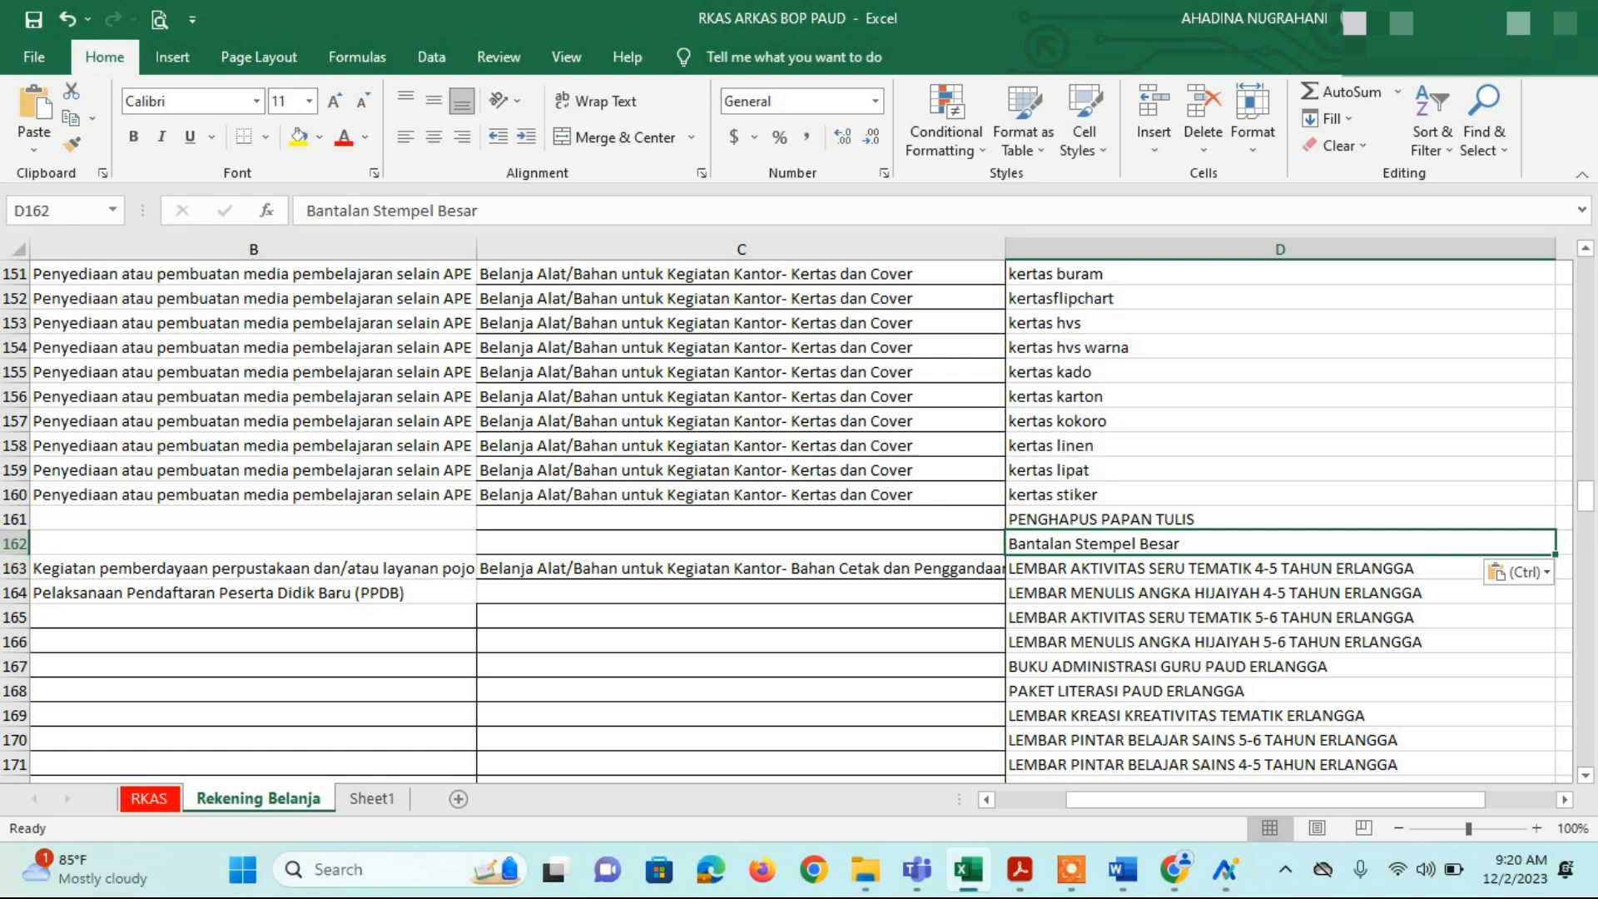
{"action": "left_click", "coordinate": [14, 568]}
{"action": "right_click", "coordinate": [14, 568]}
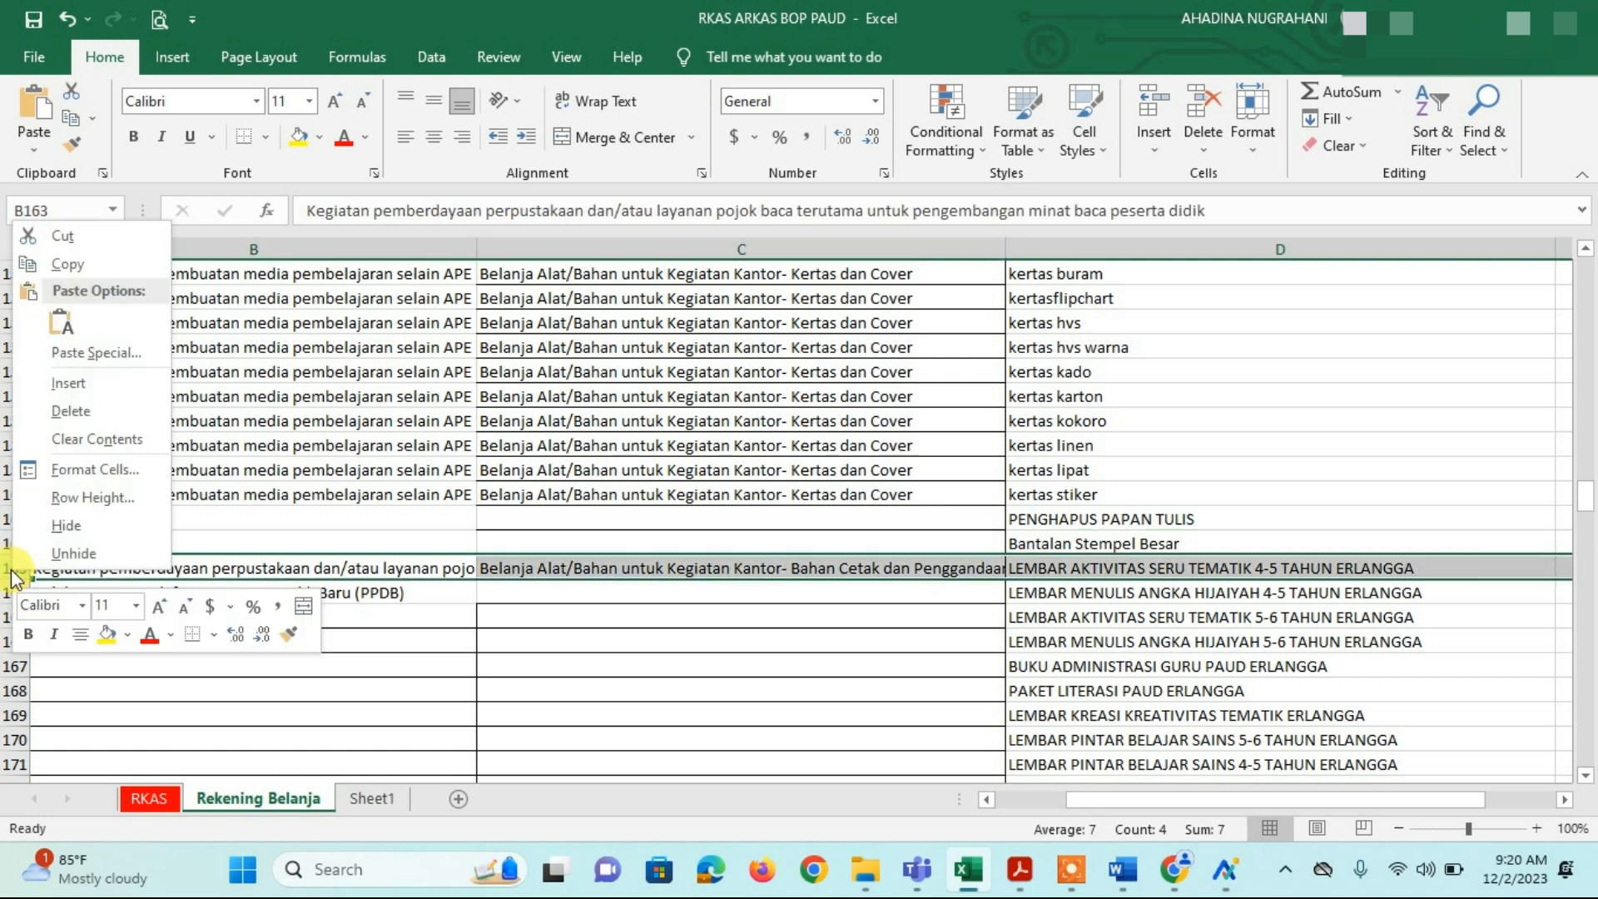
{"action": "left_click", "coordinate": [73, 384]}
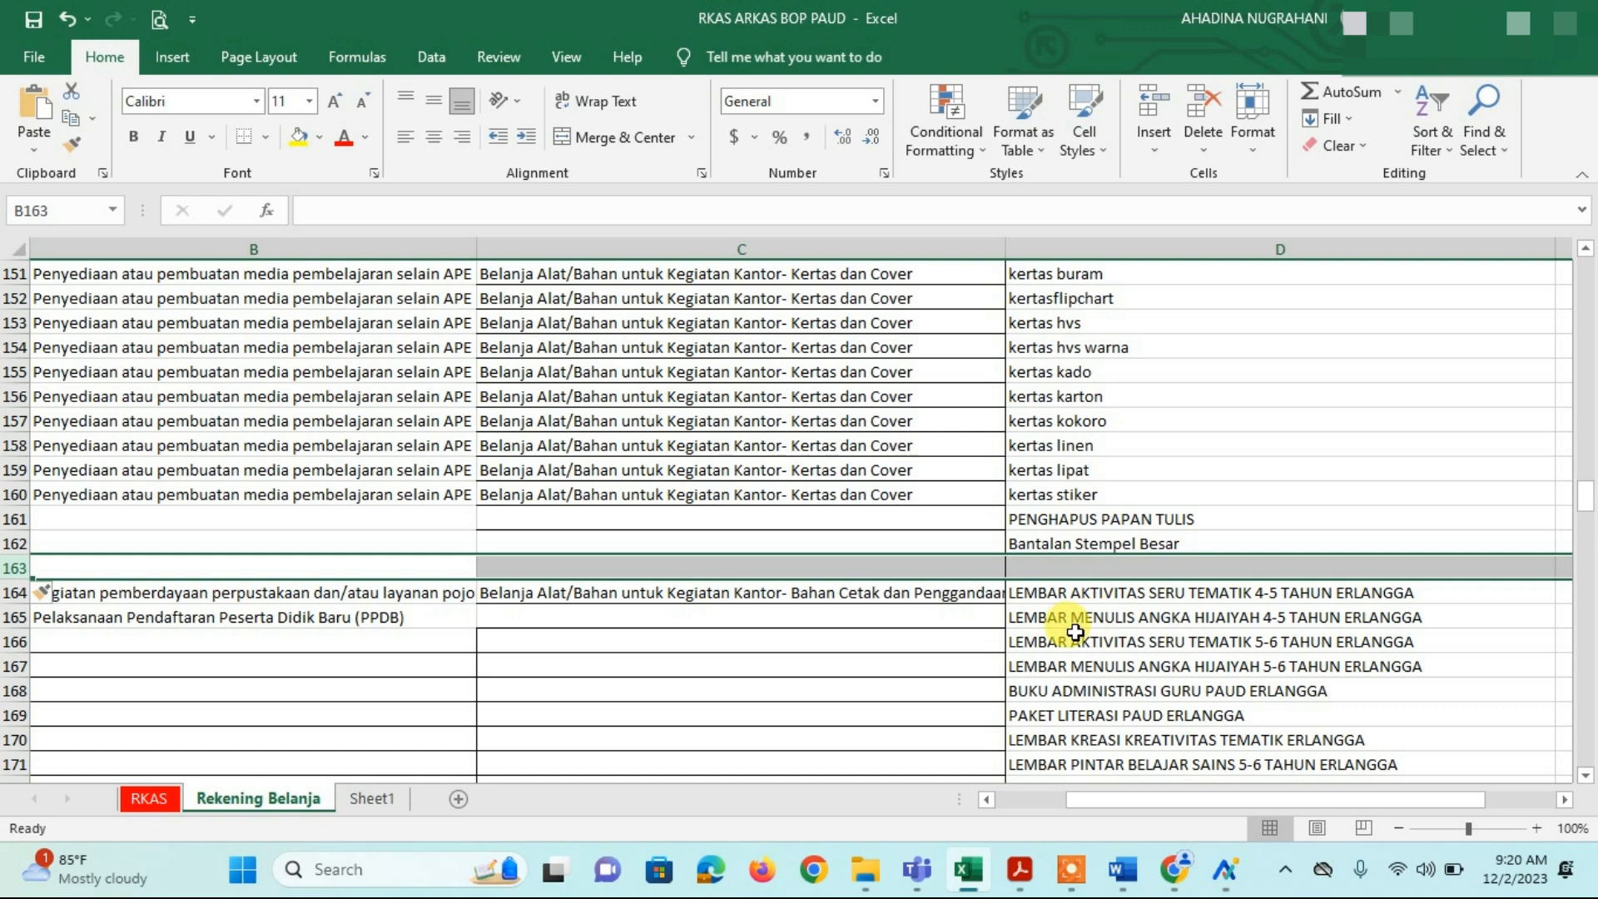
{"action": "left_click", "coordinate": [1064, 563]}
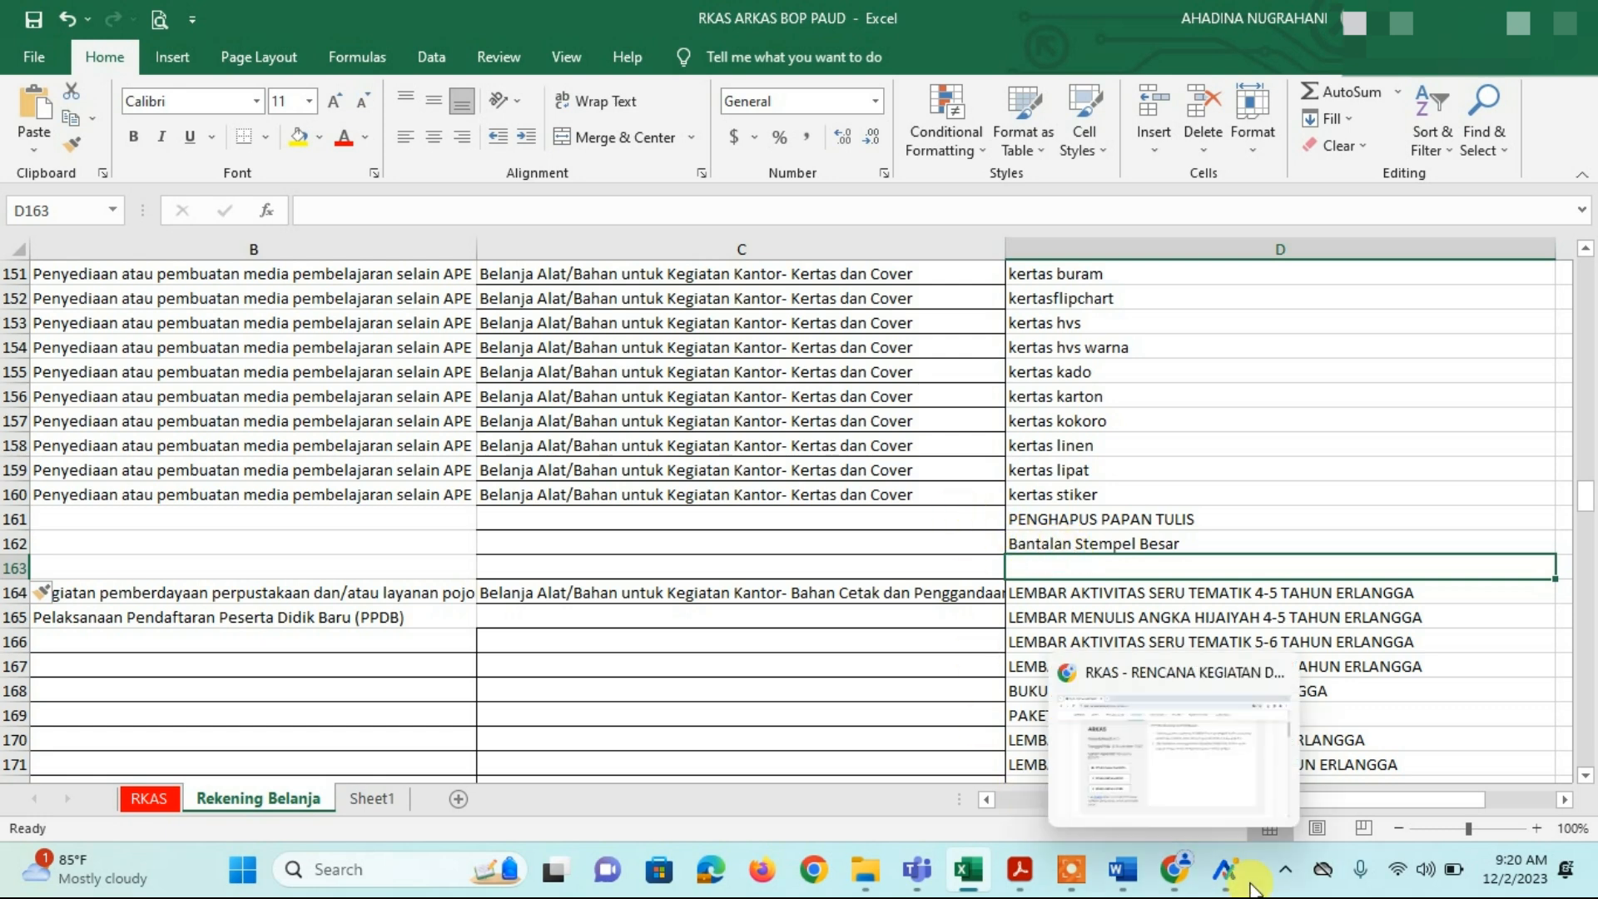
{"action": "mouse_move", "coordinate": [1242, 881]}
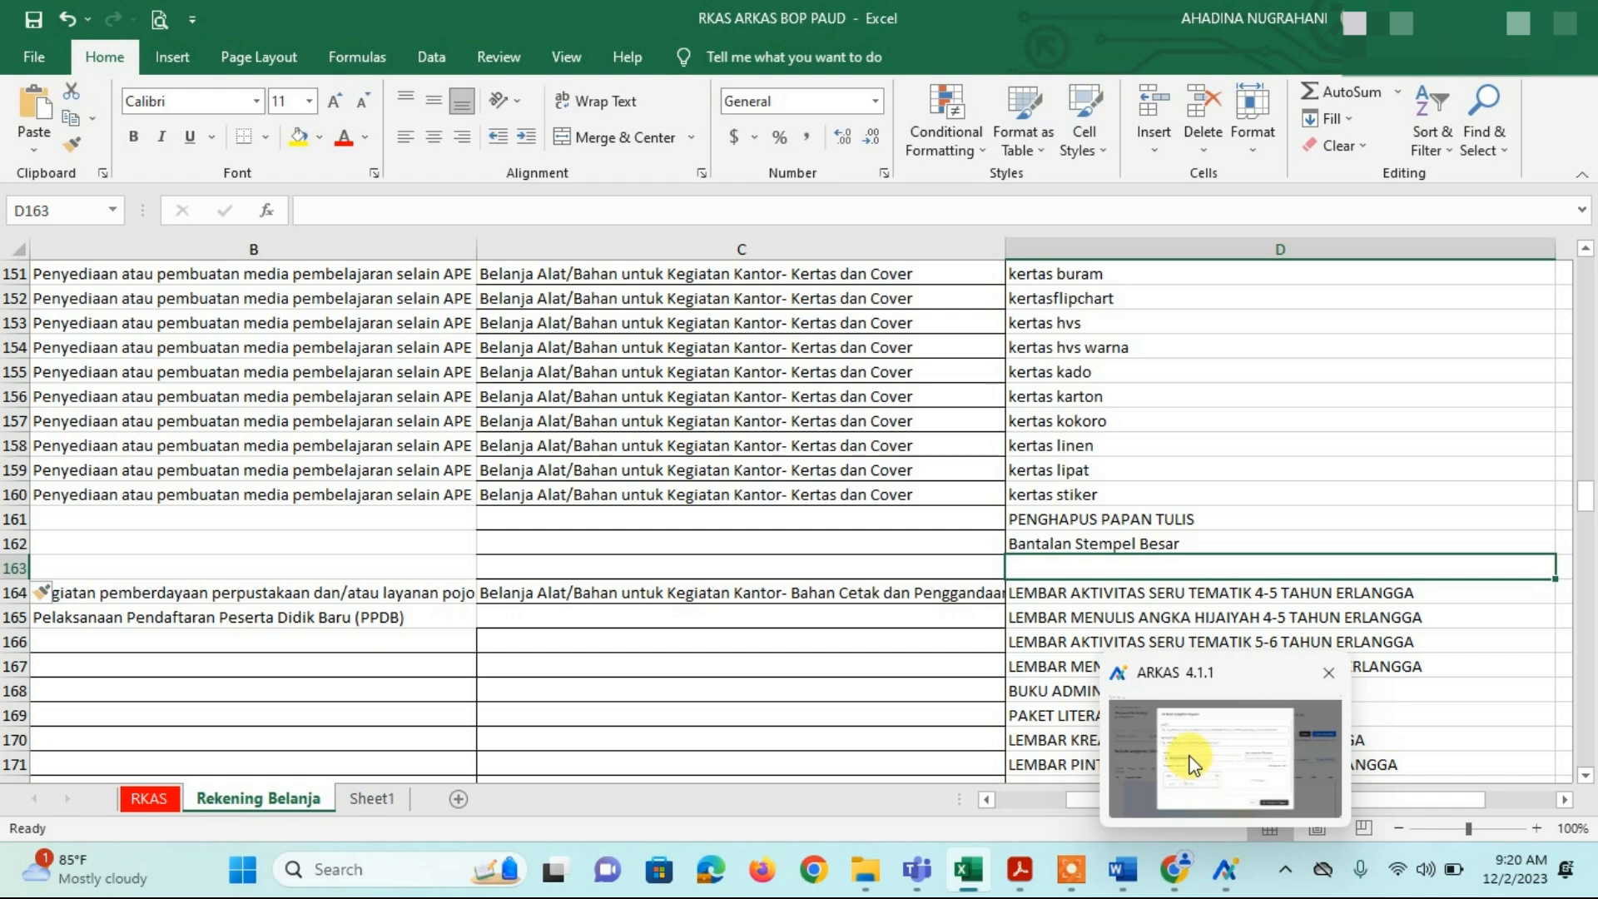
{"action": "mouse_move", "coordinate": [1194, 764]}
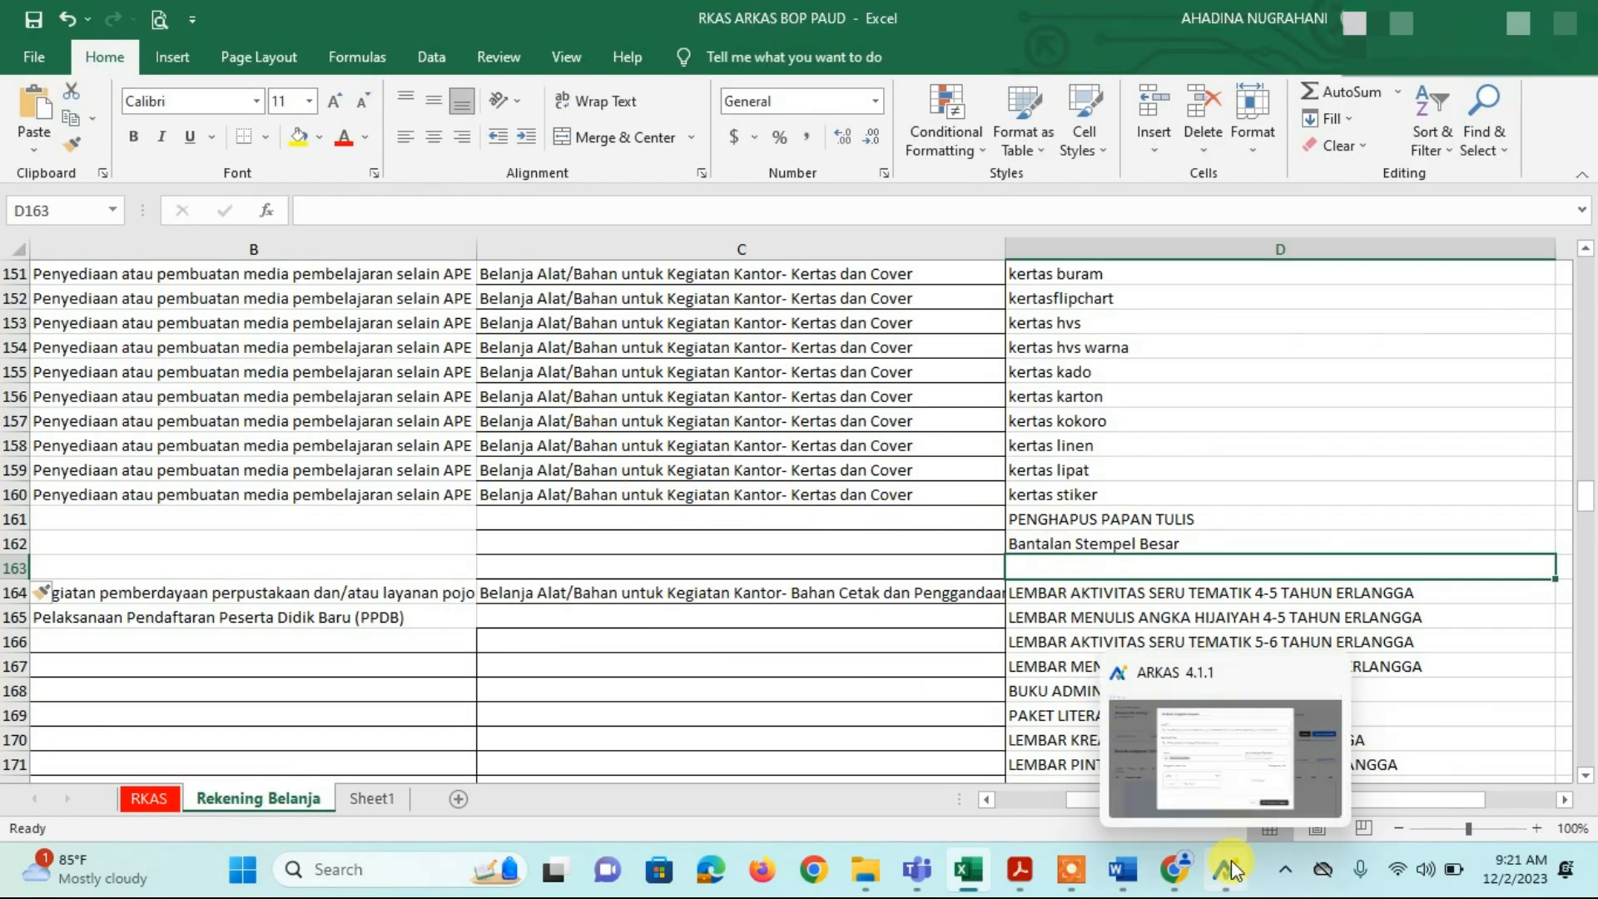
Step: Set the ARKAS expense account to Belanja Alat/Bahan untuk Kegiatan Kantor-Bahan Komputer
{"action": "left_click", "coordinate": [1209, 773]}
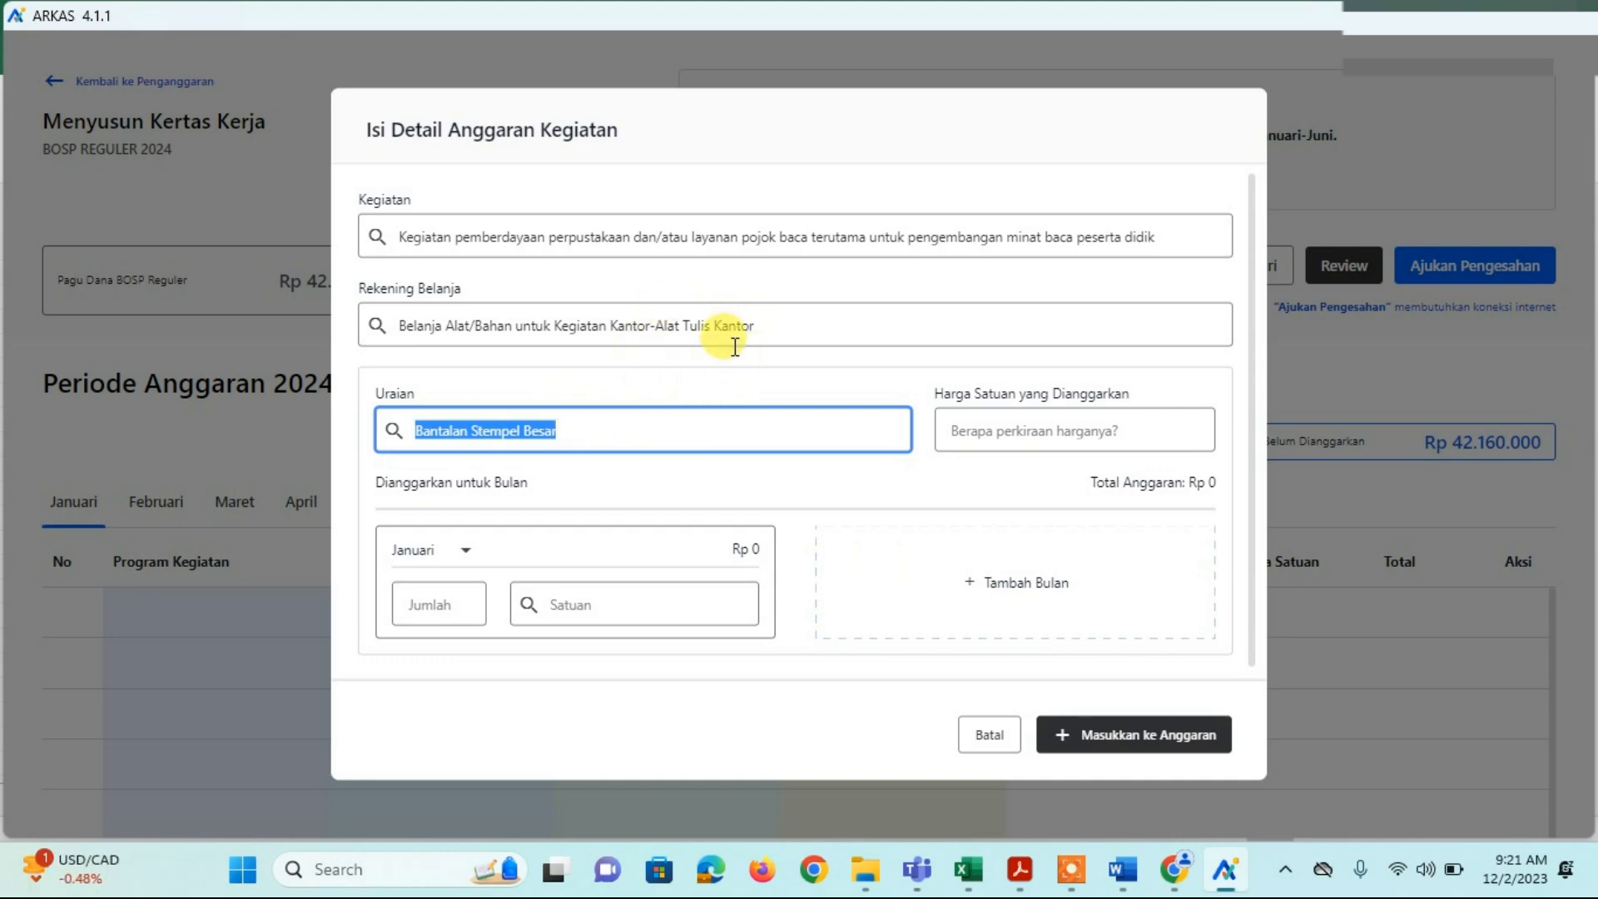
{"action": "left_click", "coordinate": [760, 323]}
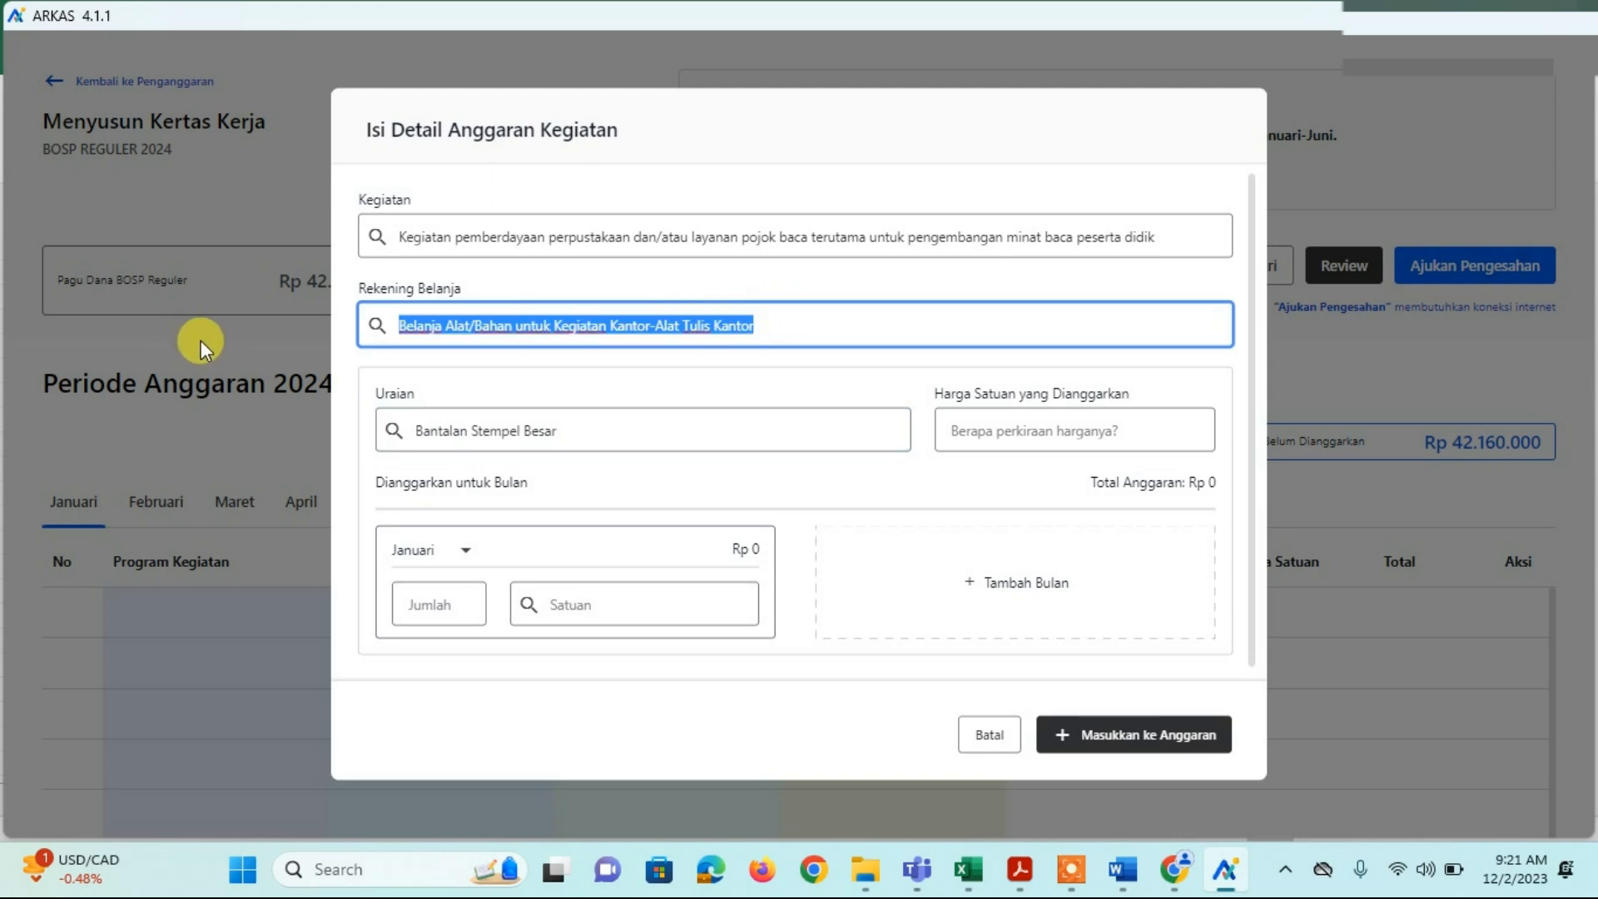
{"action": "key", "text": "BackSpace"}
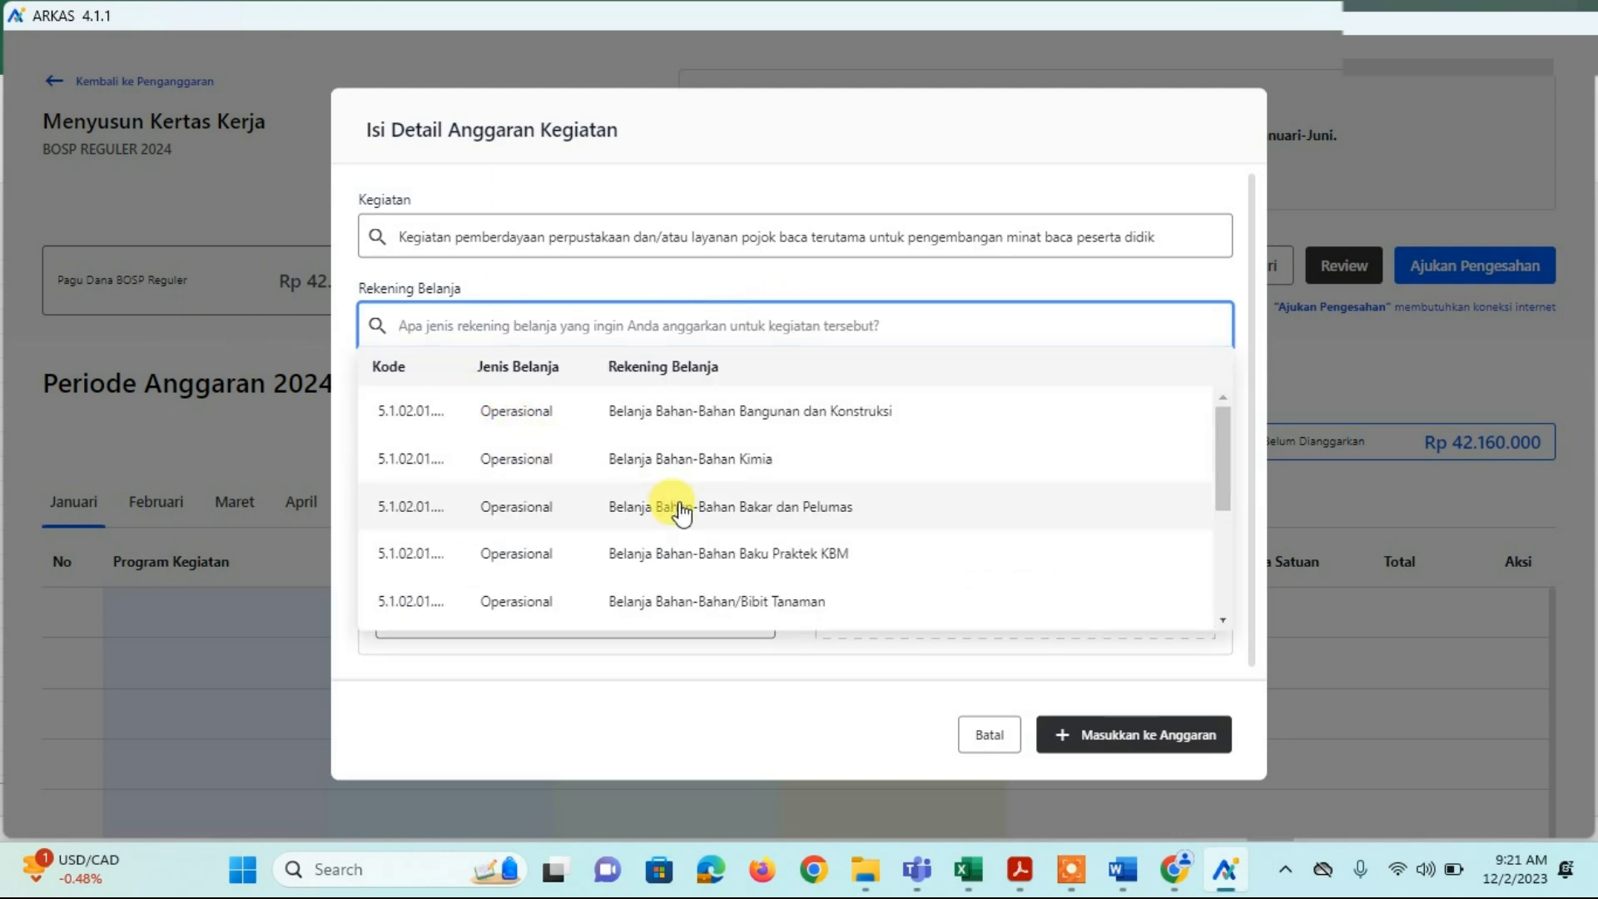
{"action": "scroll", "coordinate": [667, 506], "scroll_direction": "down", "scroll_amount": 5}
{"action": "scroll", "coordinate": [674, 507], "scroll_direction": "down", "scroll_amount": 5}
{"action": "scroll", "coordinate": [681, 517], "scroll_direction": "down", "scroll_amount": 3}
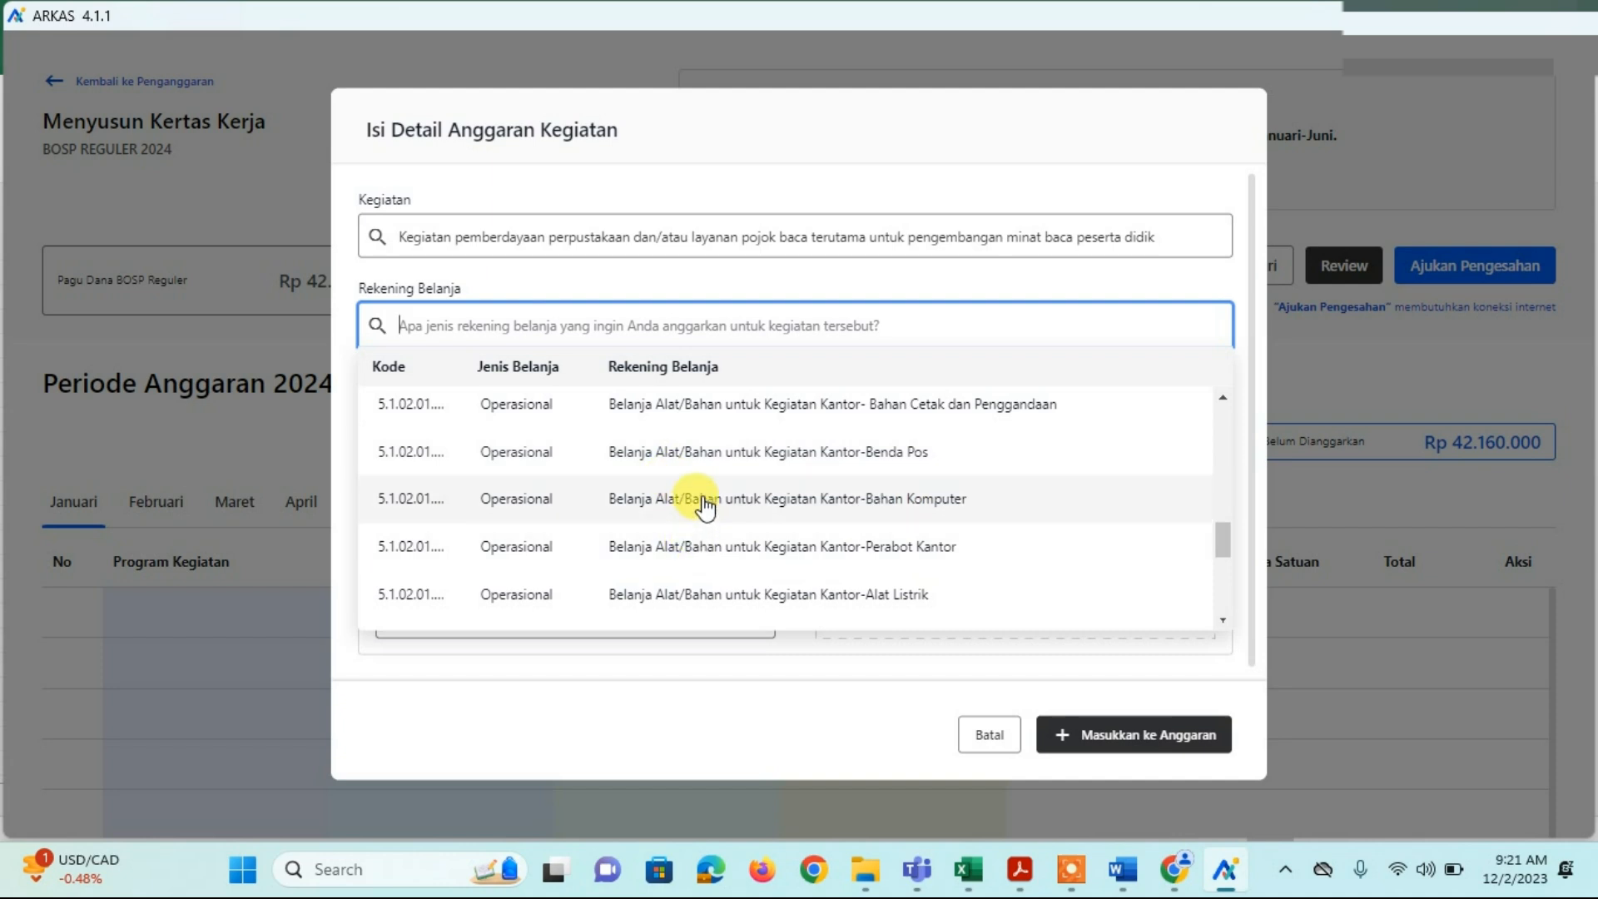
{"action": "left_click", "coordinate": [703, 503]}
{"action": "left_click", "coordinate": [516, 432]}
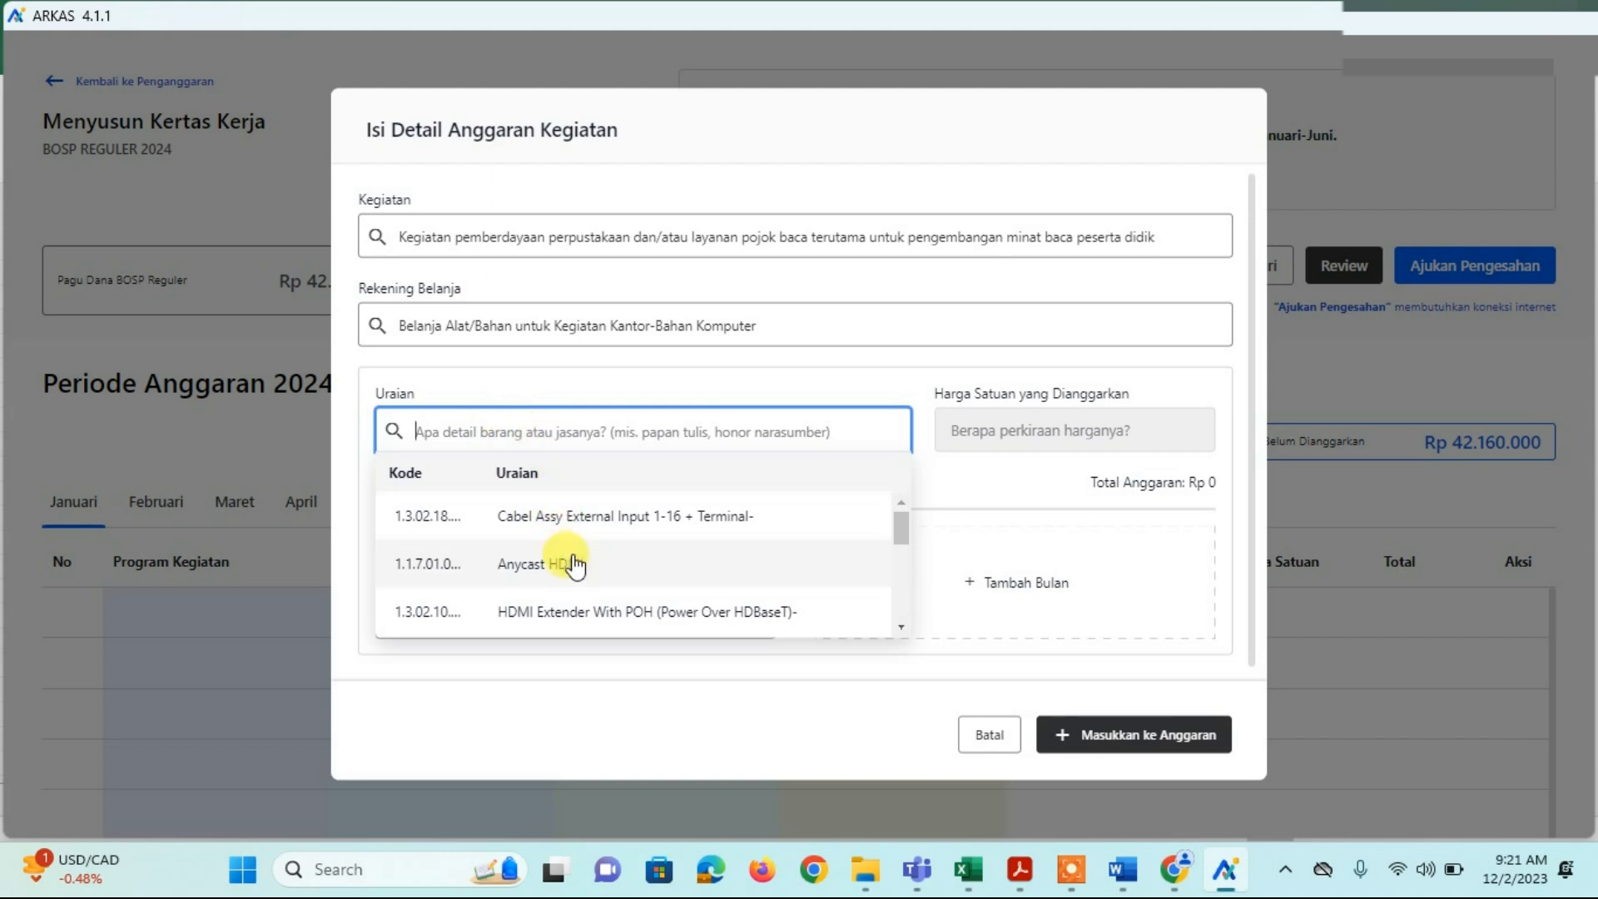
{"action": "mouse_move", "coordinate": [966, 861]}
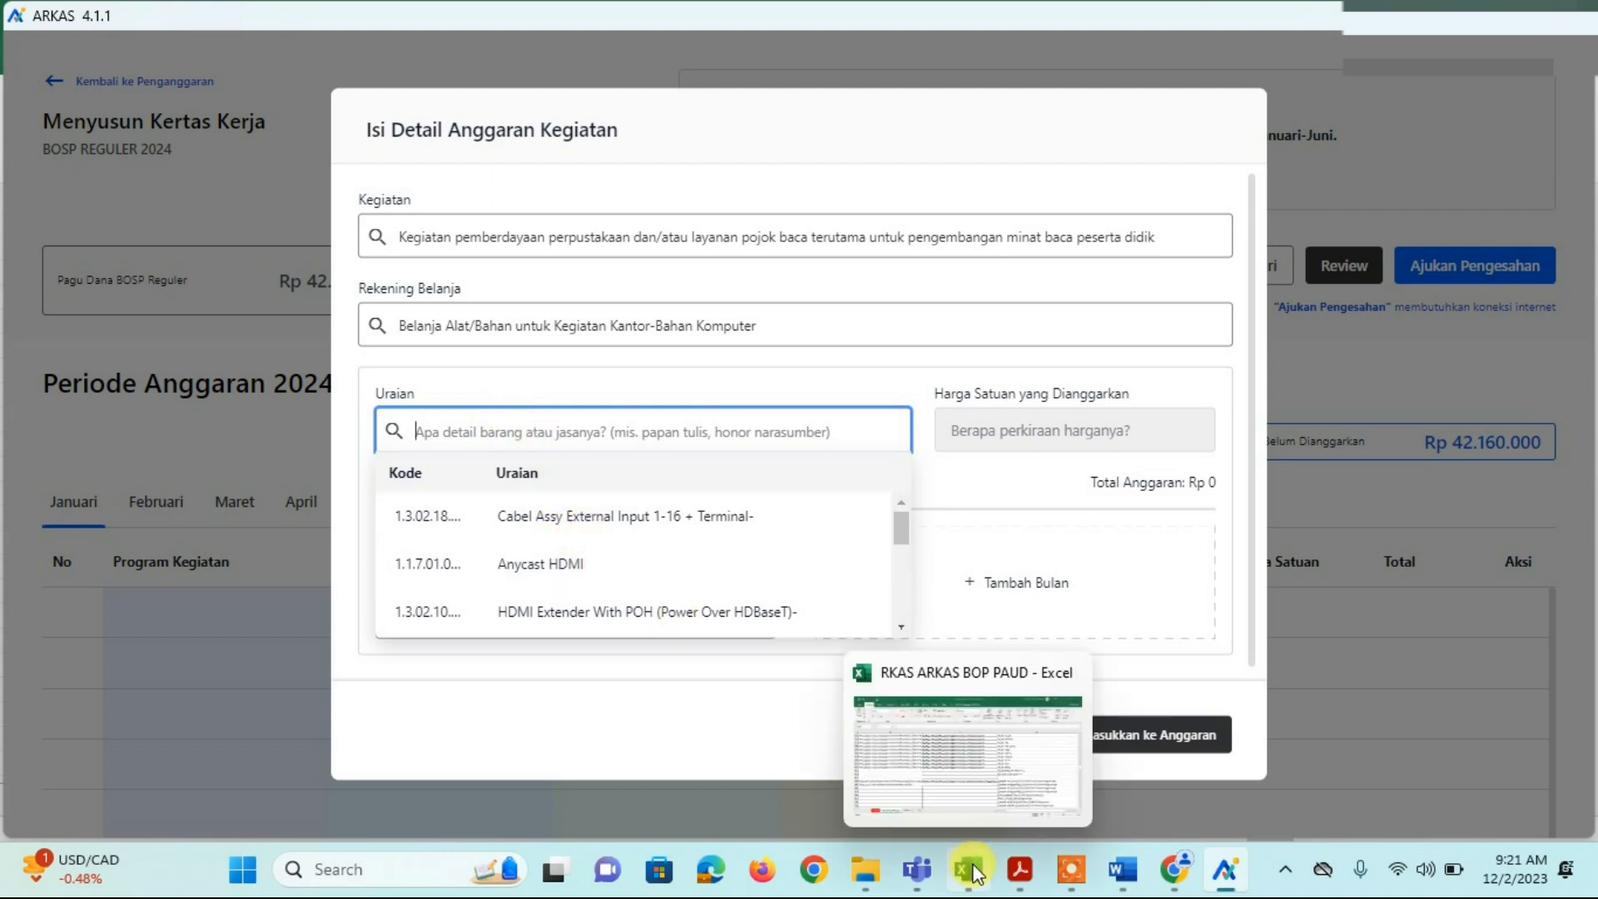
{"action": "left_click", "coordinate": [957, 778]}
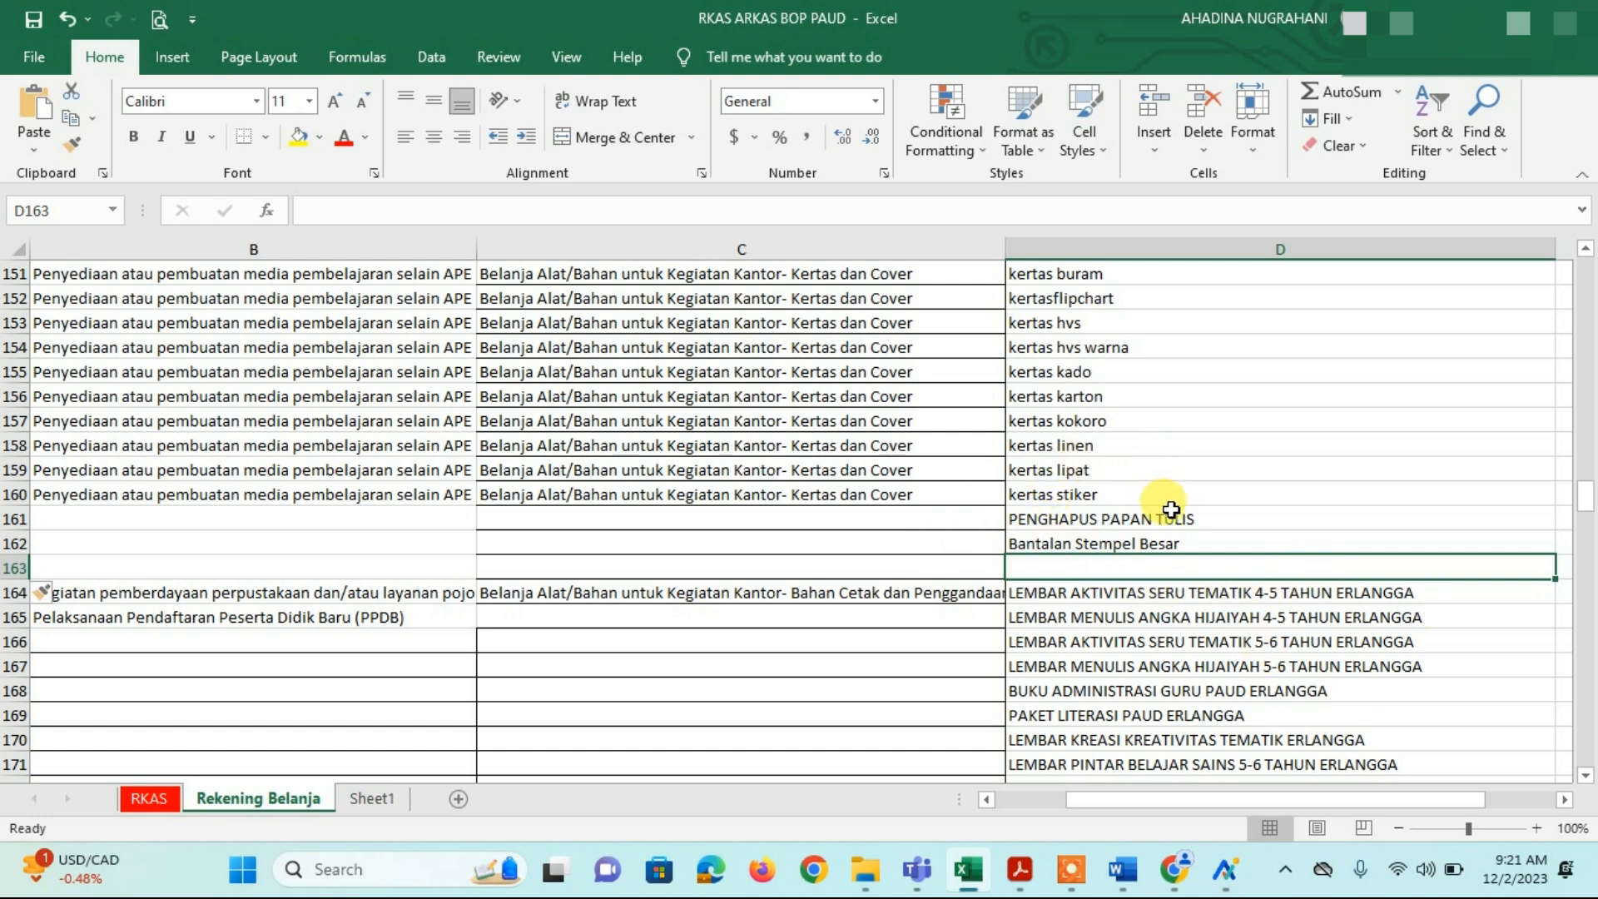
Step: Review the kertas bergaris, kertas linen, C154 account and Bantalan Stempel Besar entries, then open the RKAS sheet
{"action": "scroll", "coordinate": [1171, 509], "scroll_direction": "up", "scroll_amount": 3}
{"action": "scroll", "coordinate": [1171, 511], "scroll_direction": "down", "scroll_amount": 3}
{"action": "scroll", "coordinate": [1143, 533], "scroll_direction": "up", "scroll_amount": 4}
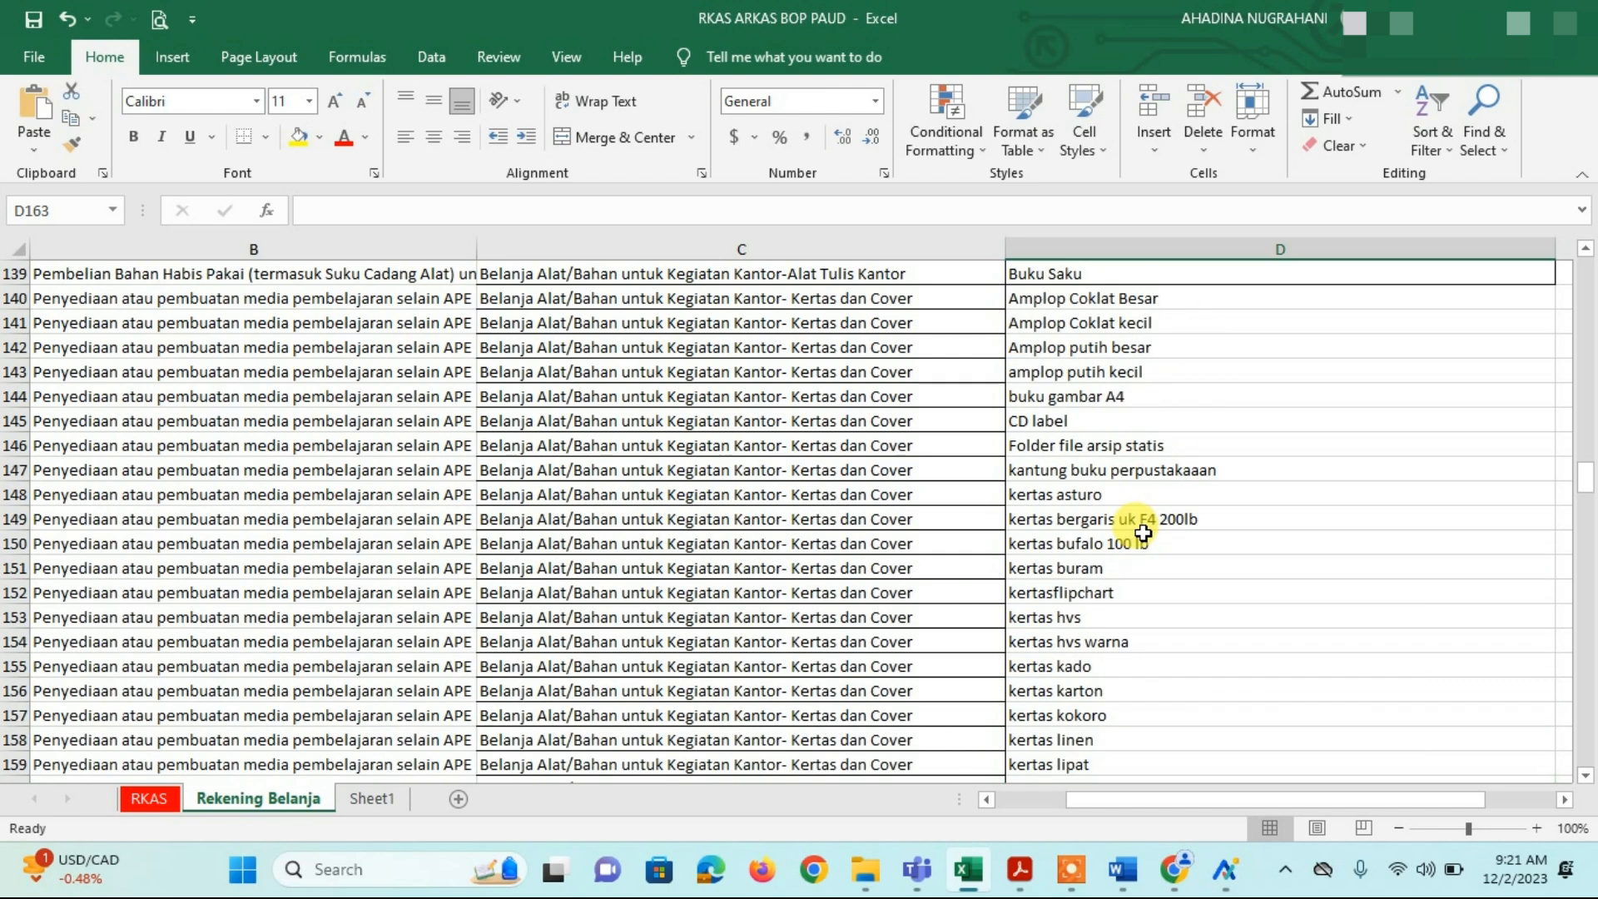
{"action": "left_click", "coordinate": [1131, 524]}
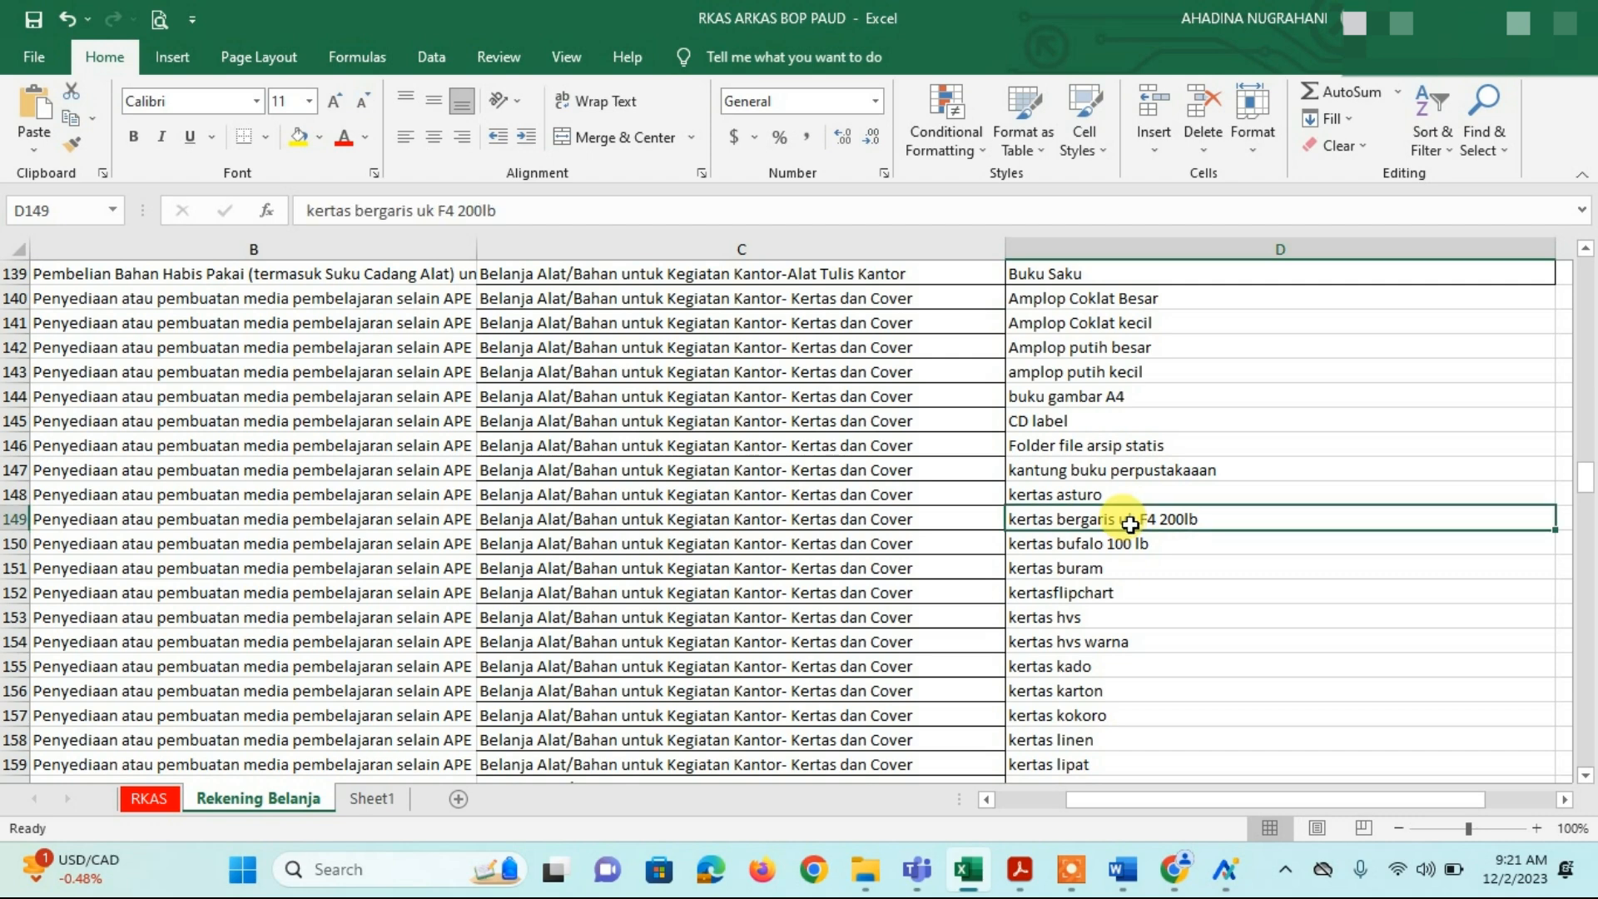
{"action": "scroll", "coordinate": [1131, 525], "scroll_direction": "down", "scroll_amount": 3}
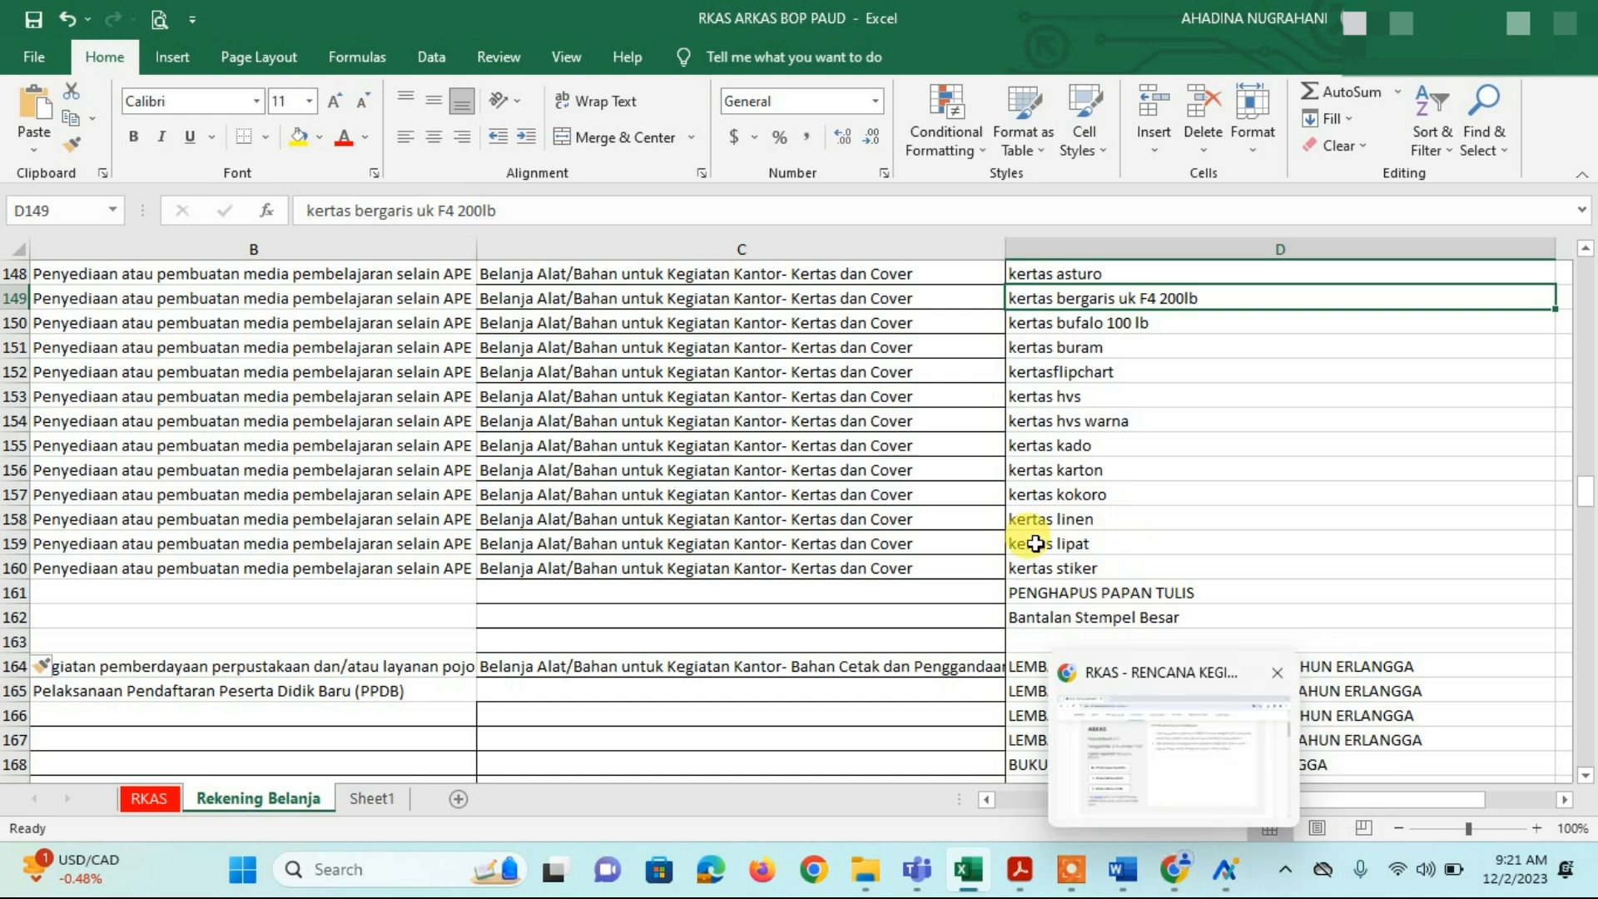
{"action": "left_click", "coordinate": [1051, 521]}
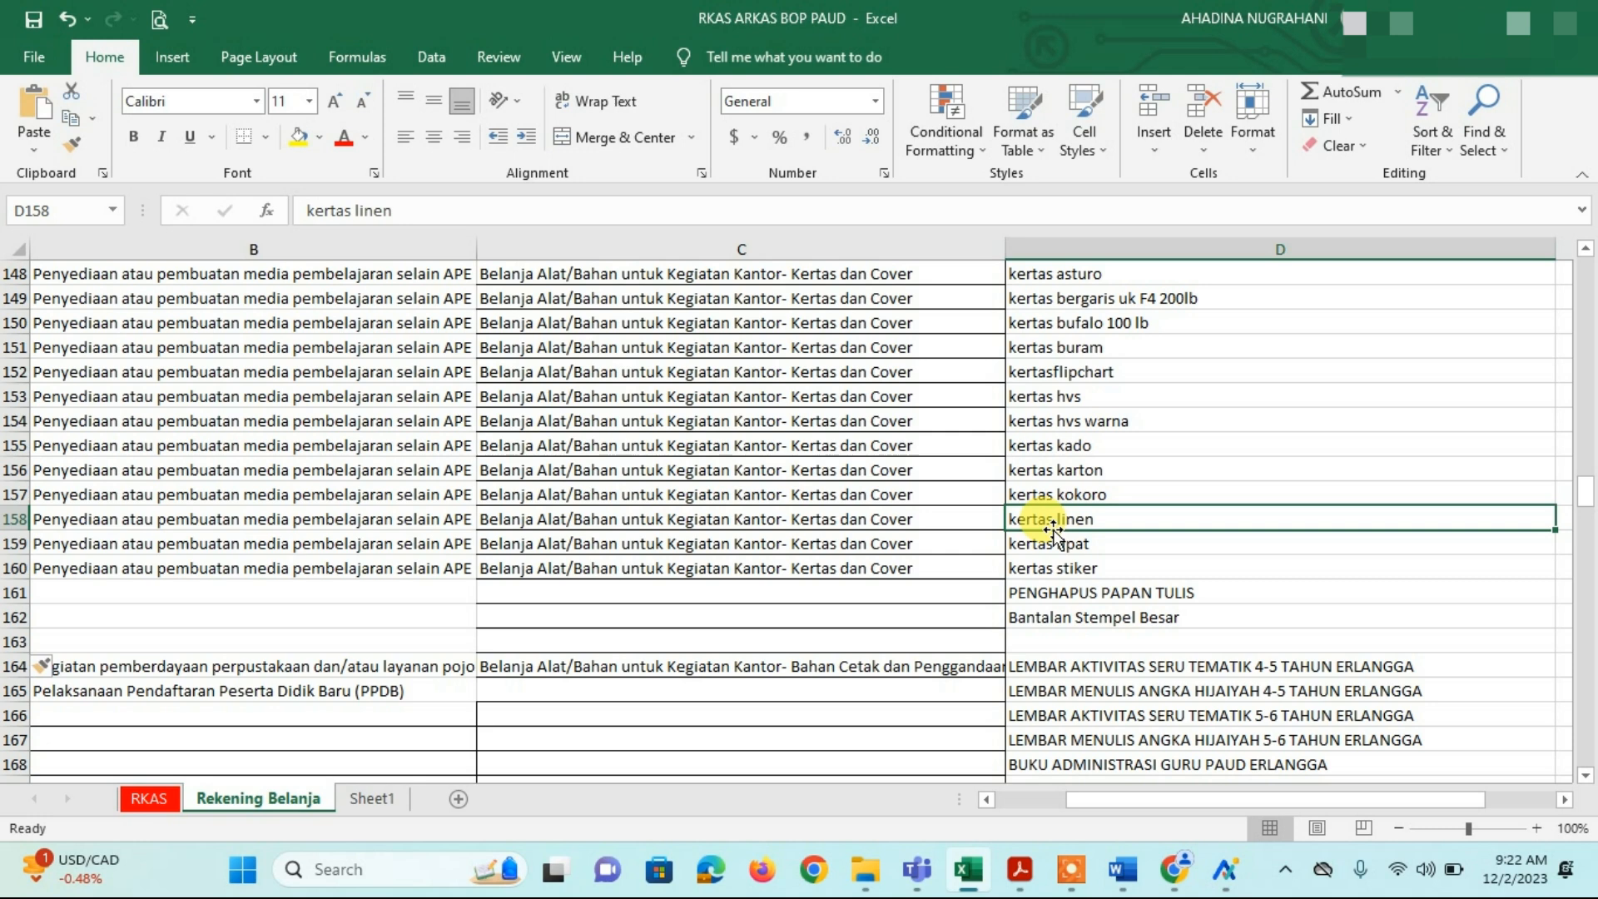
{"action": "left_click", "coordinate": [718, 413]}
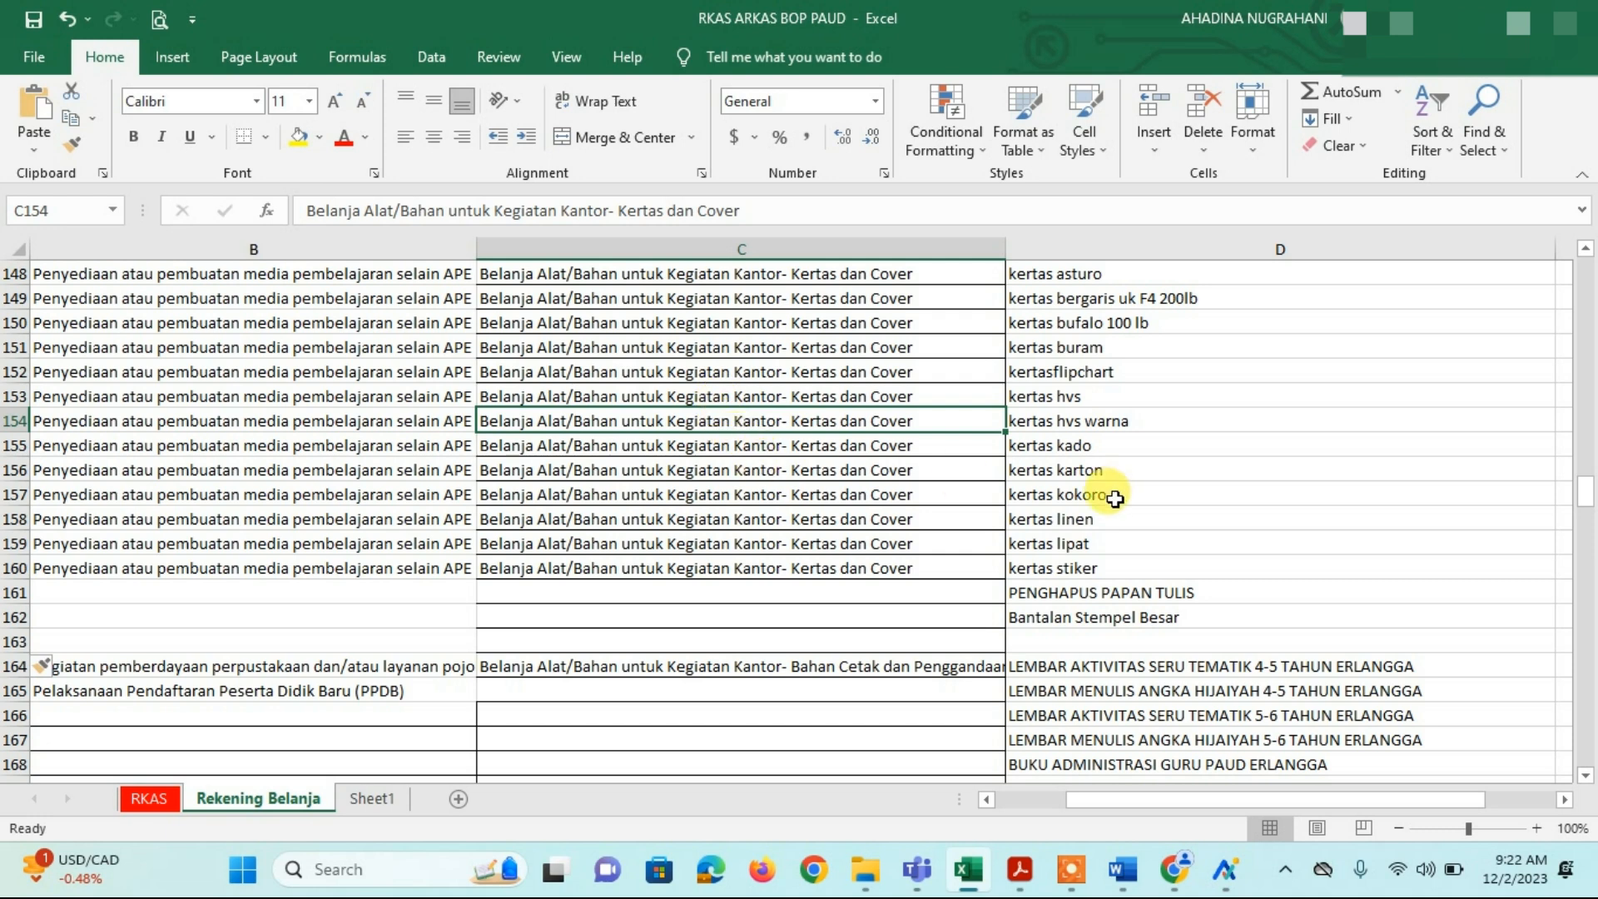
{"action": "left_click", "coordinate": [1116, 622]}
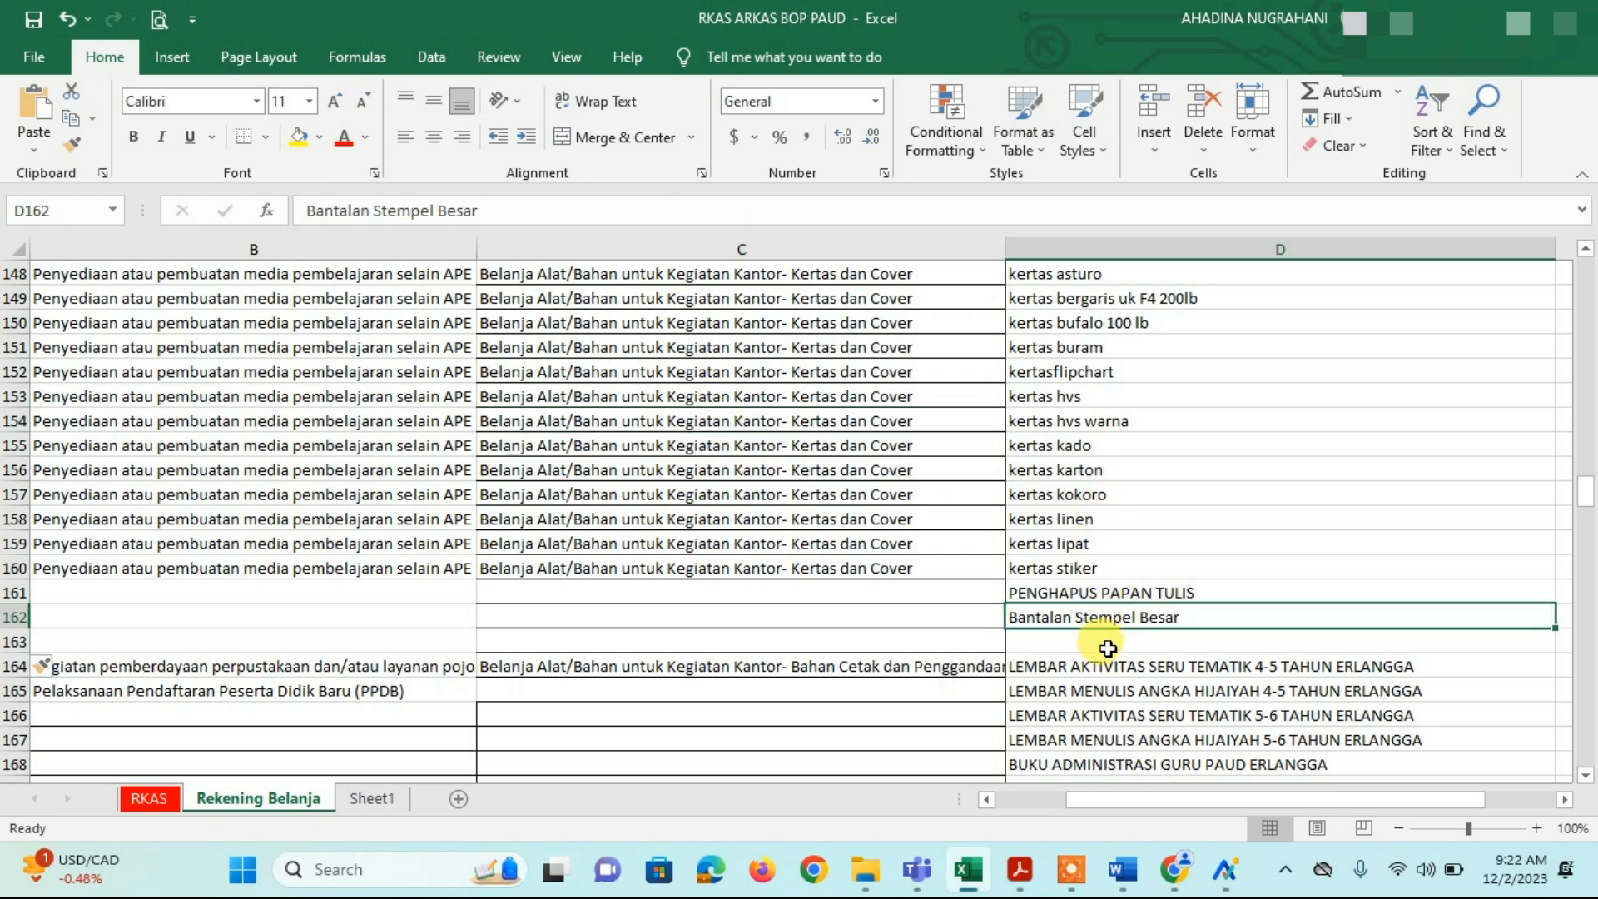
{"action": "left_click", "coordinate": [1108, 641]}
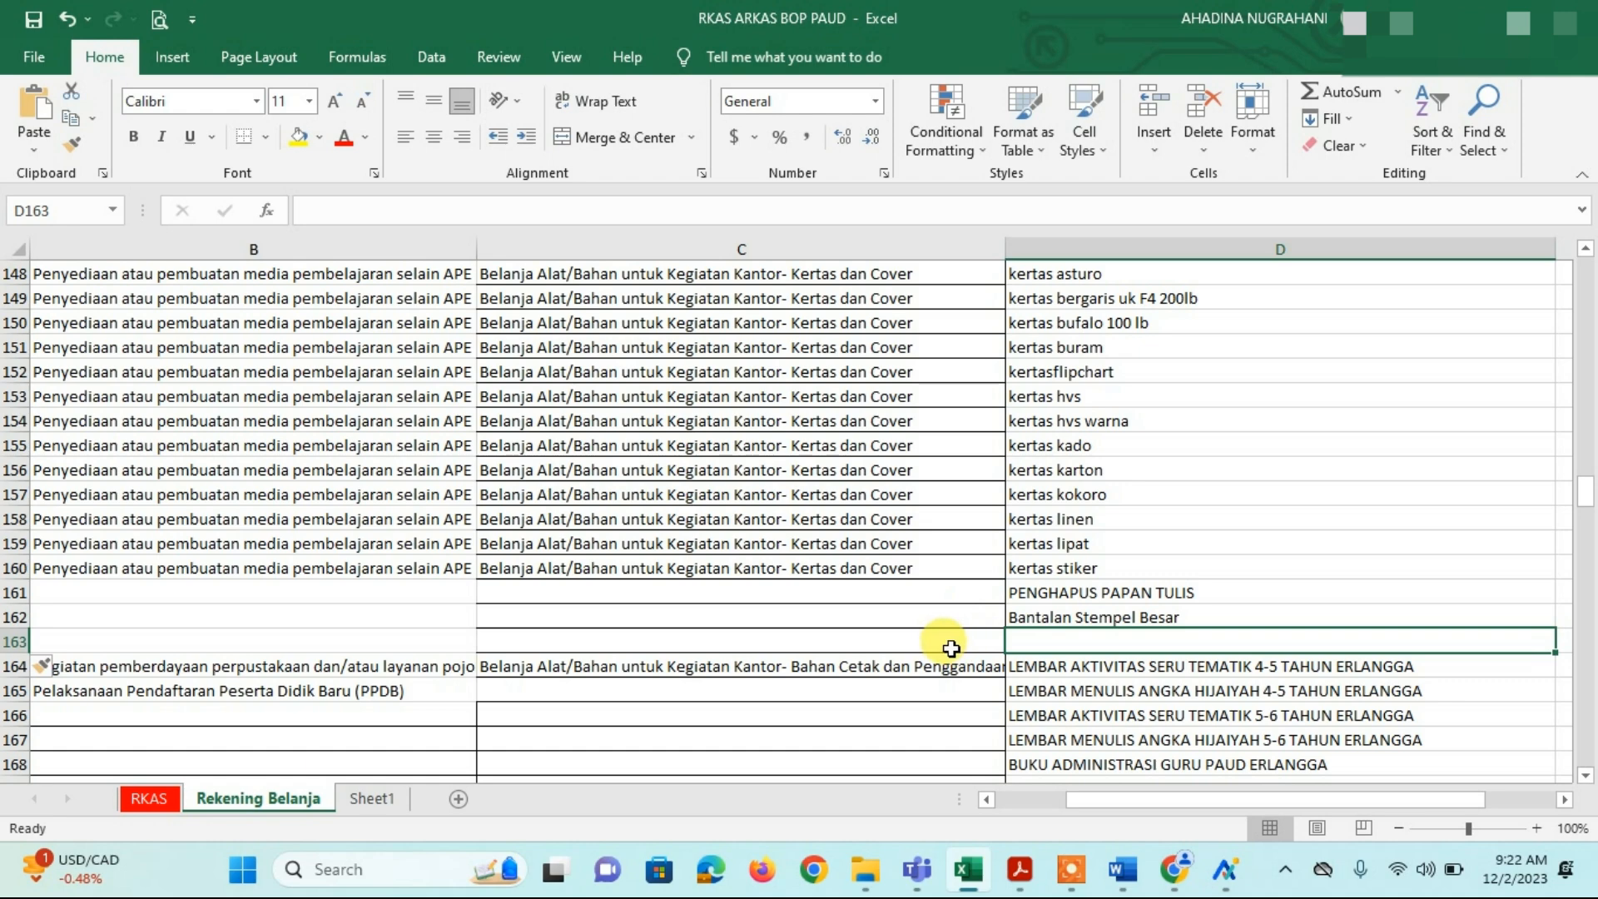
{"action": "left_click", "coordinate": [150, 798]}
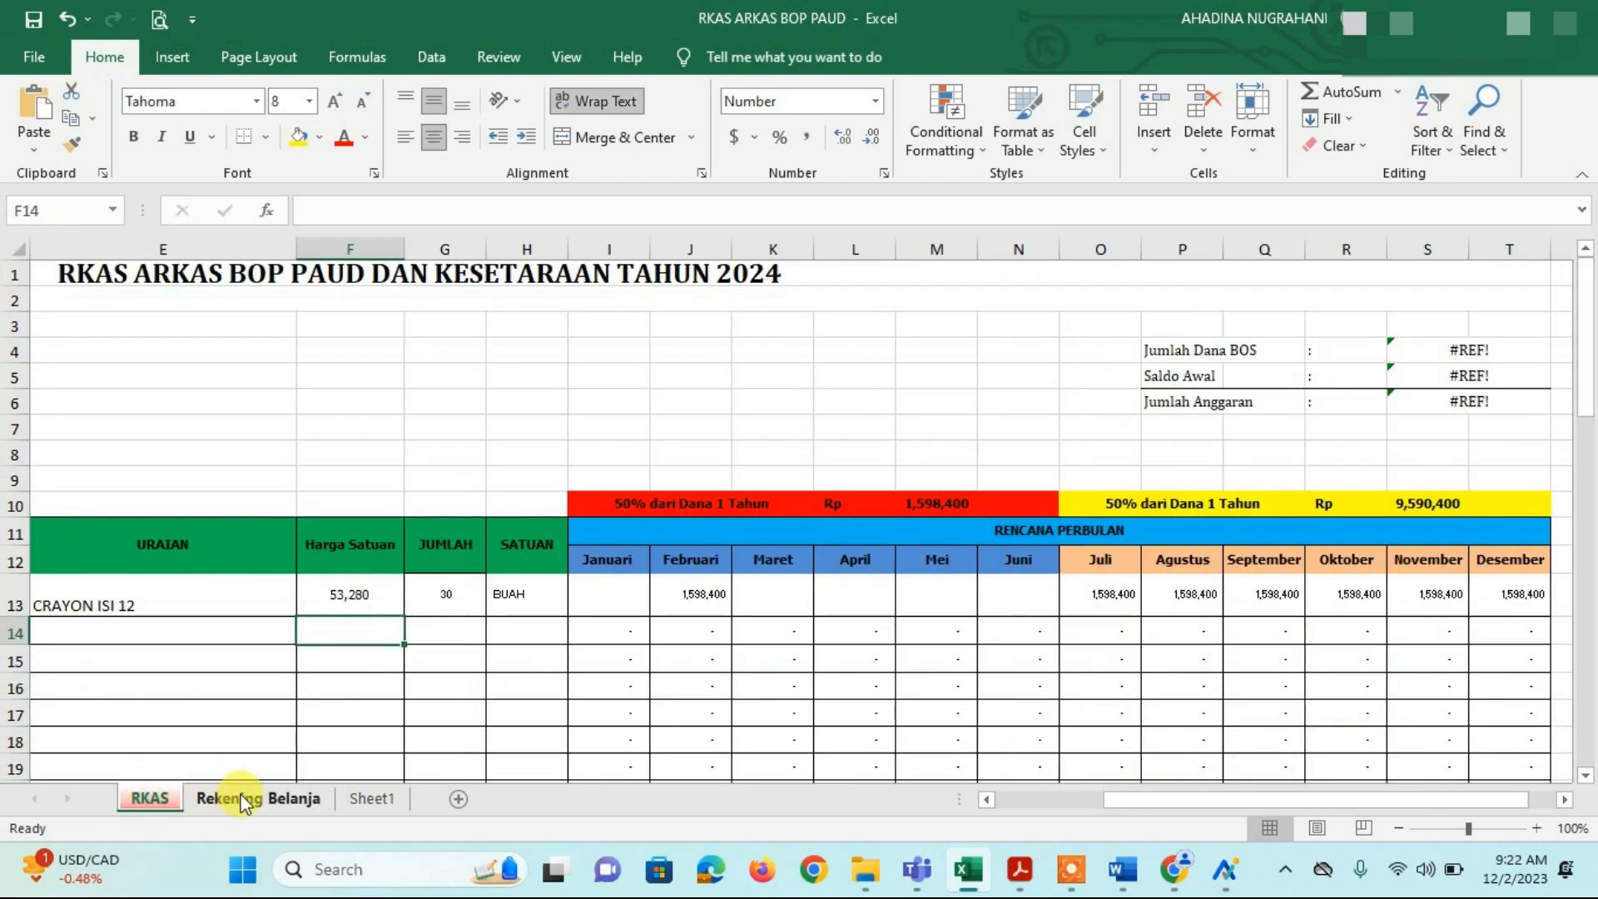
Step: Back on the Rekening Belanja sheet, check entries D160–D163: kertas stiker, Penghapus Papan Tulis, Bantalan Stempel Besar
{"action": "left_click", "coordinate": [237, 798]}
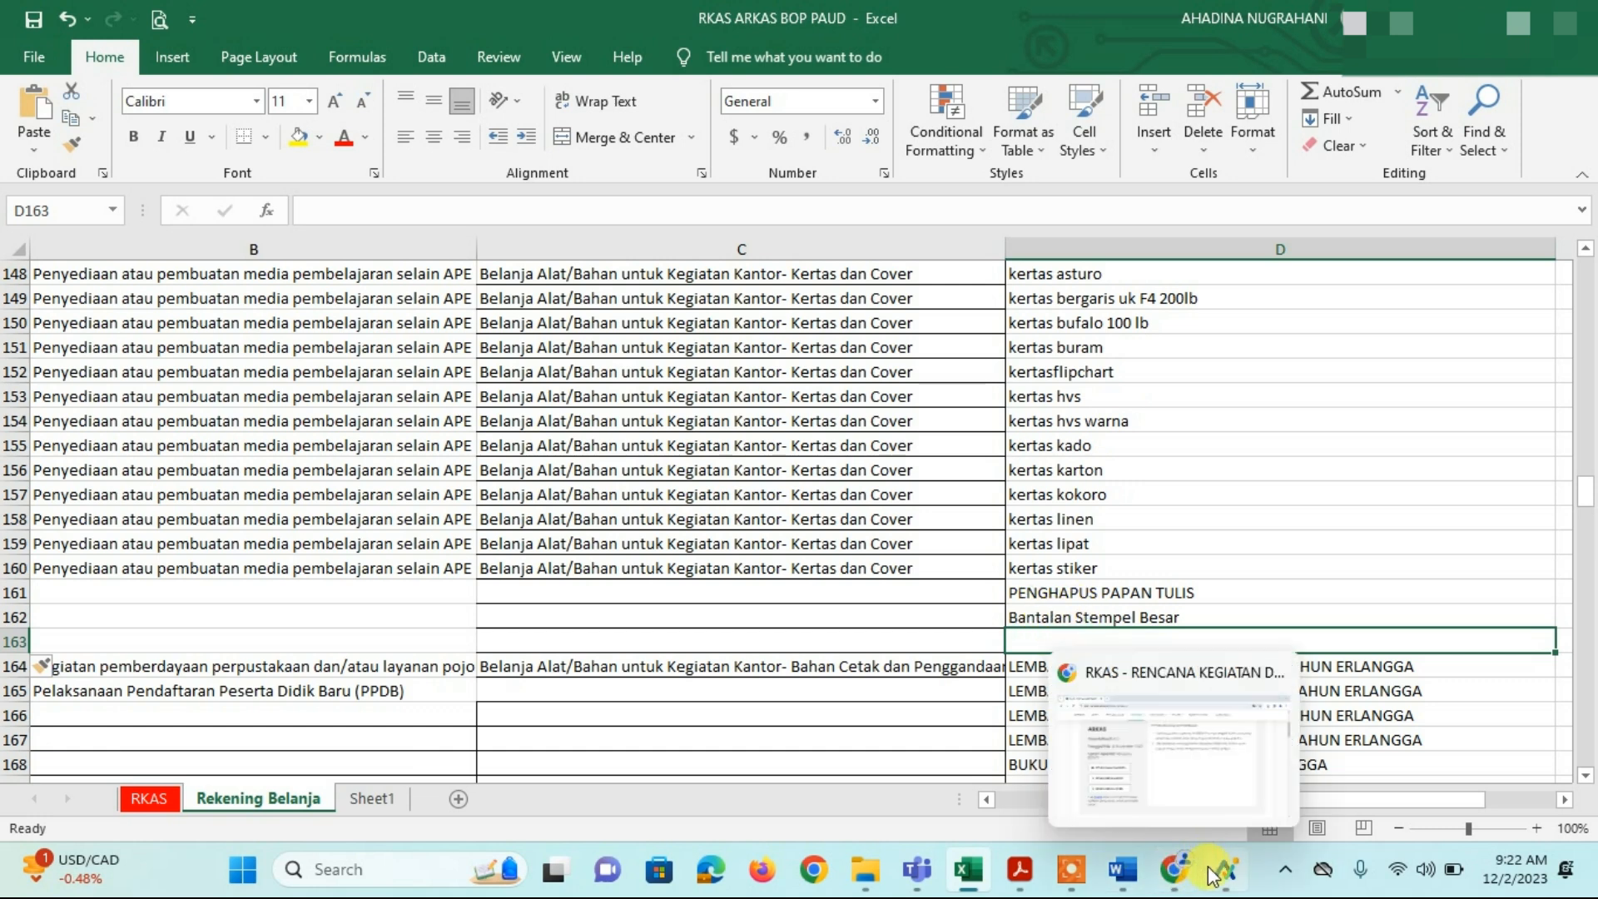
{"action": "mouse_move", "coordinate": [1222, 874]}
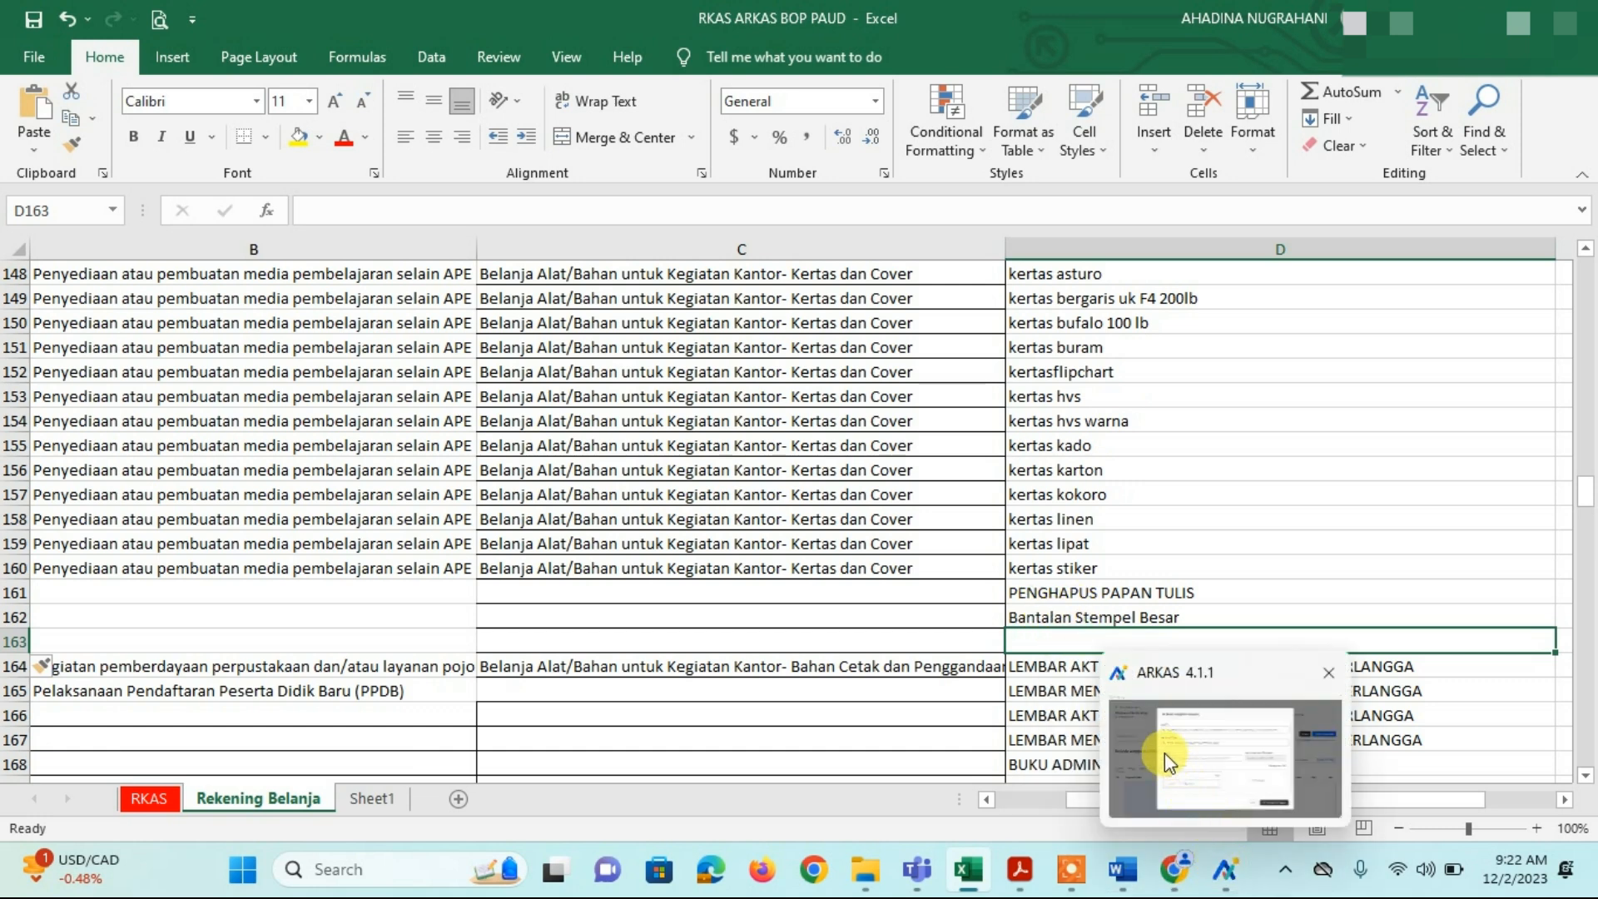
{"action": "left_click", "coordinate": [1064, 563]}
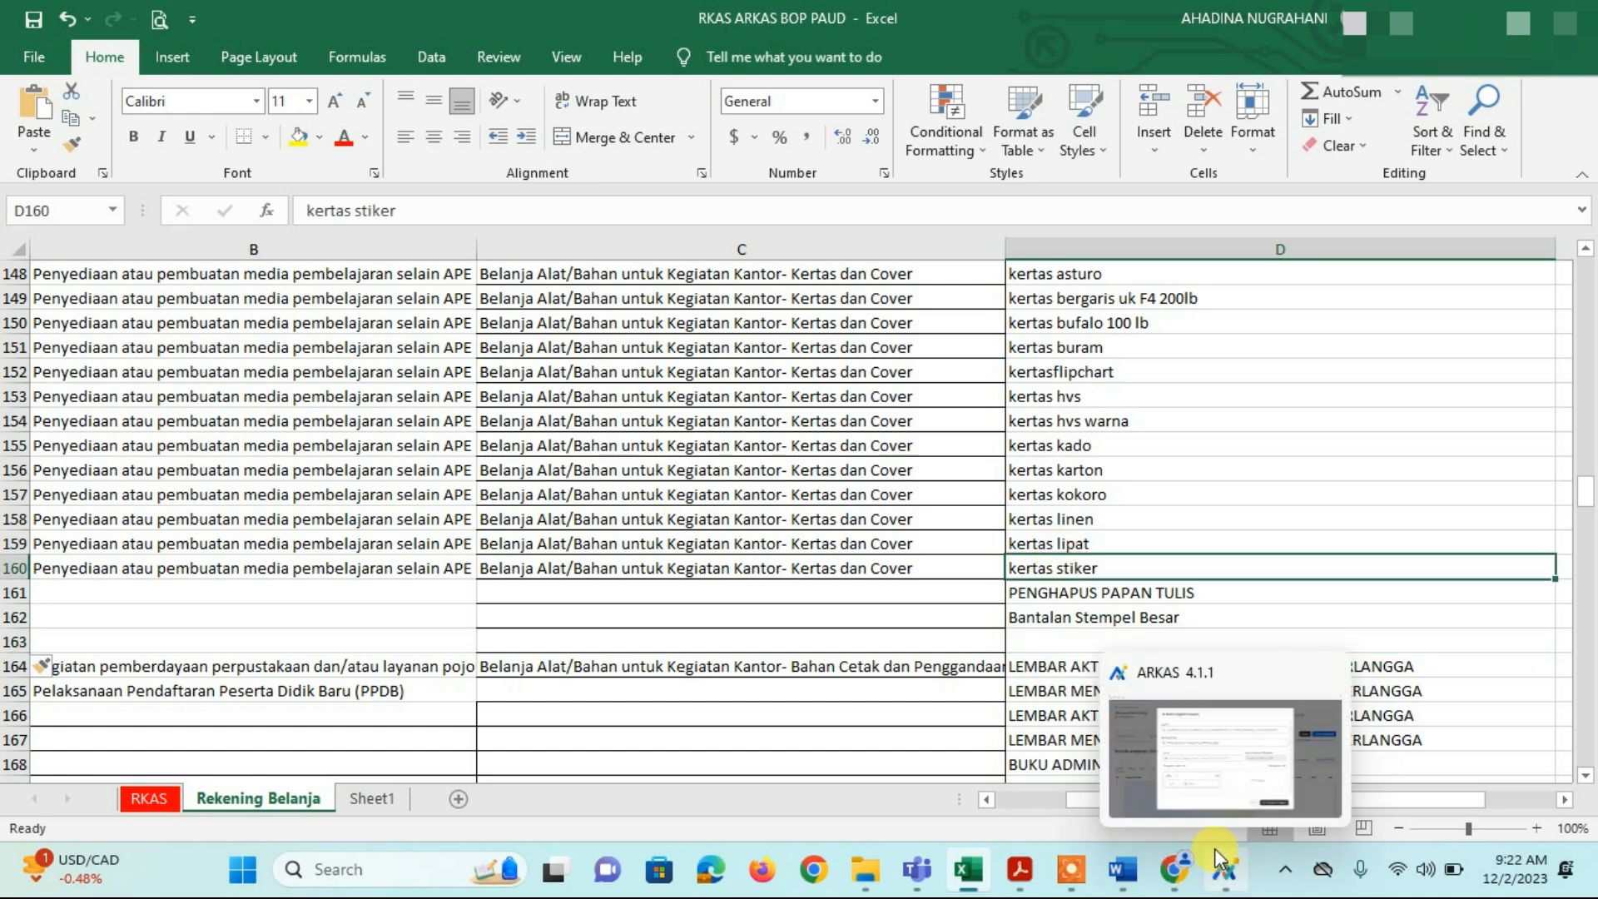
{"action": "left_click", "coordinate": [1147, 592]}
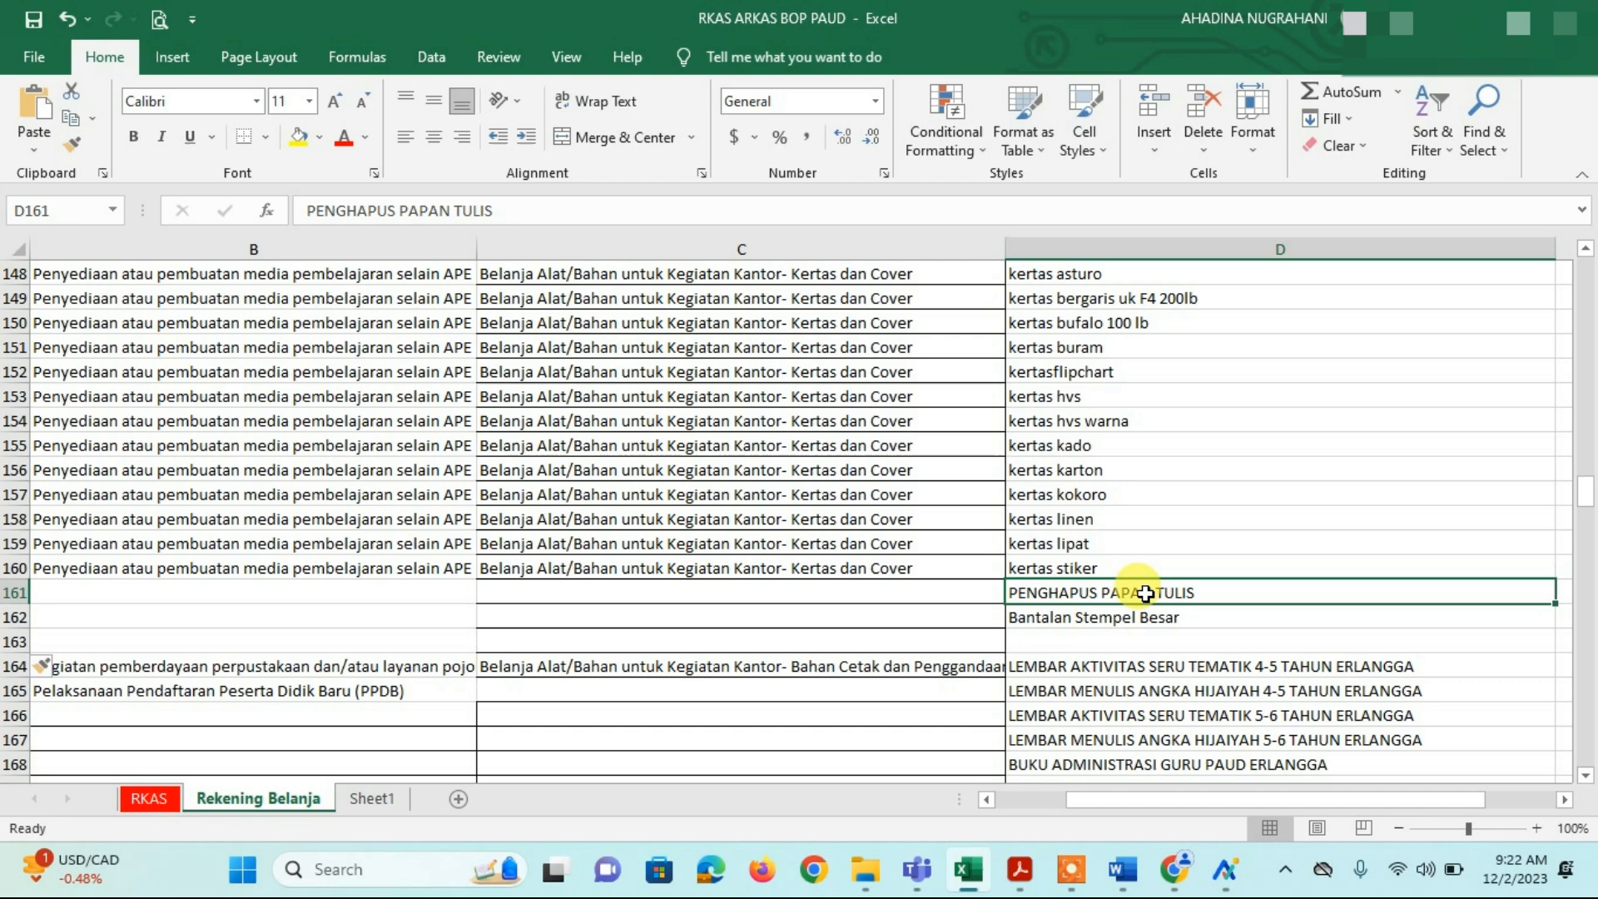
{"action": "left_click", "coordinate": [1135, 623]}
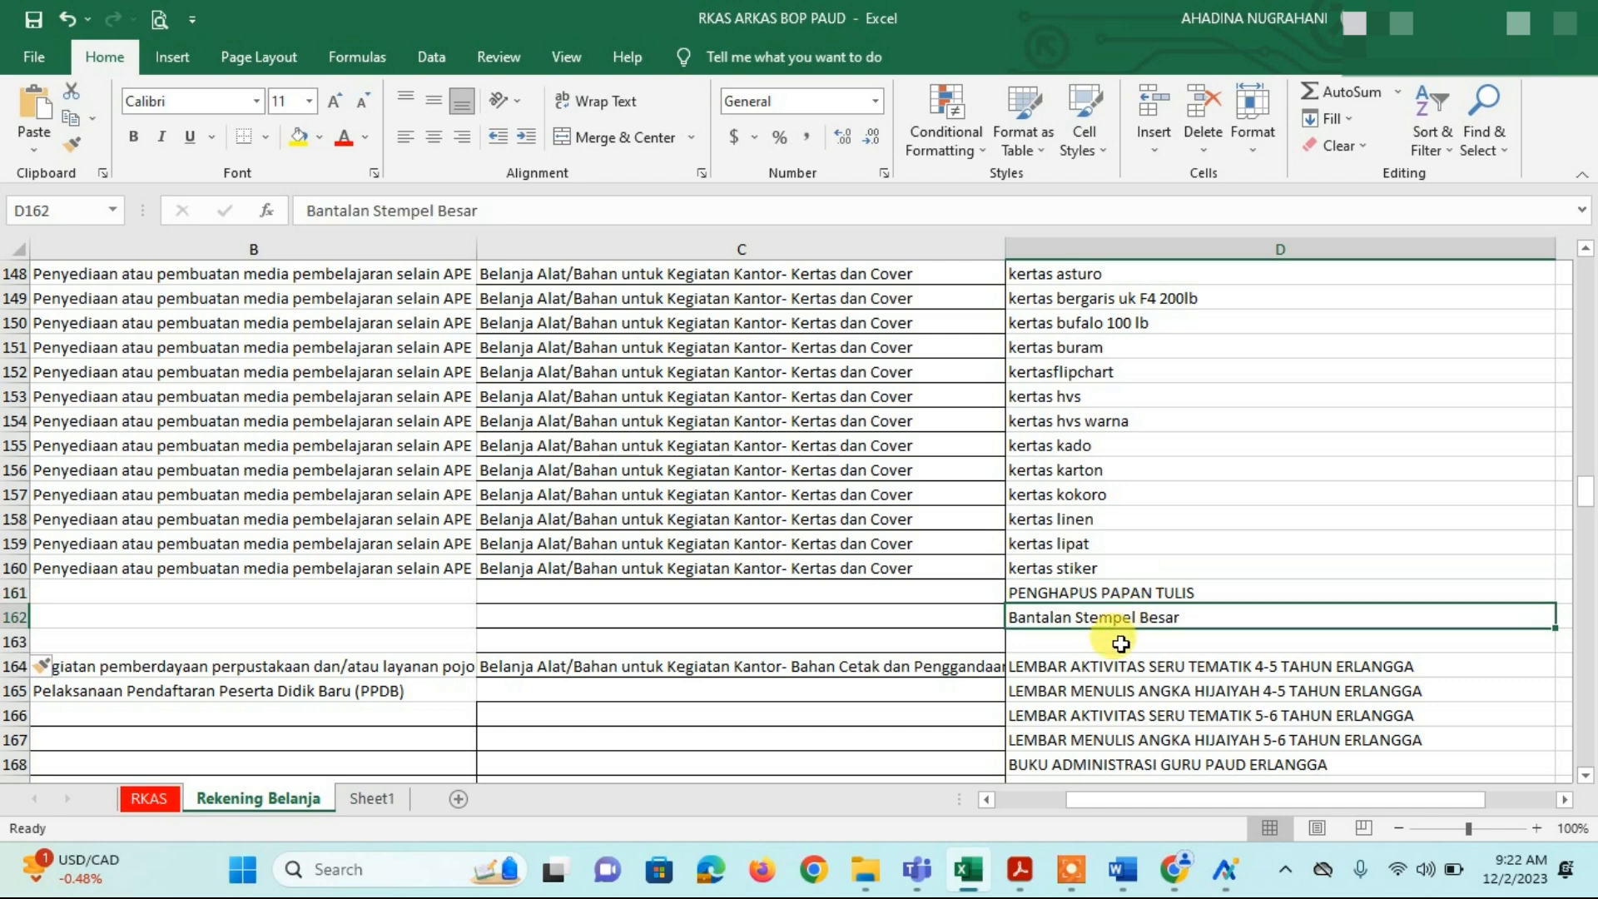
{"action": "left_click", "coordinate": [1122, 643]}
Step: Scroll up to the Alat Tulis Kantor items around CRAYON ISI 12 and CRAYON ISI 24
{"action": "scroll", "coordinate": [1121, 642], "scroll_direction": "up", "scroll_amount": 13}
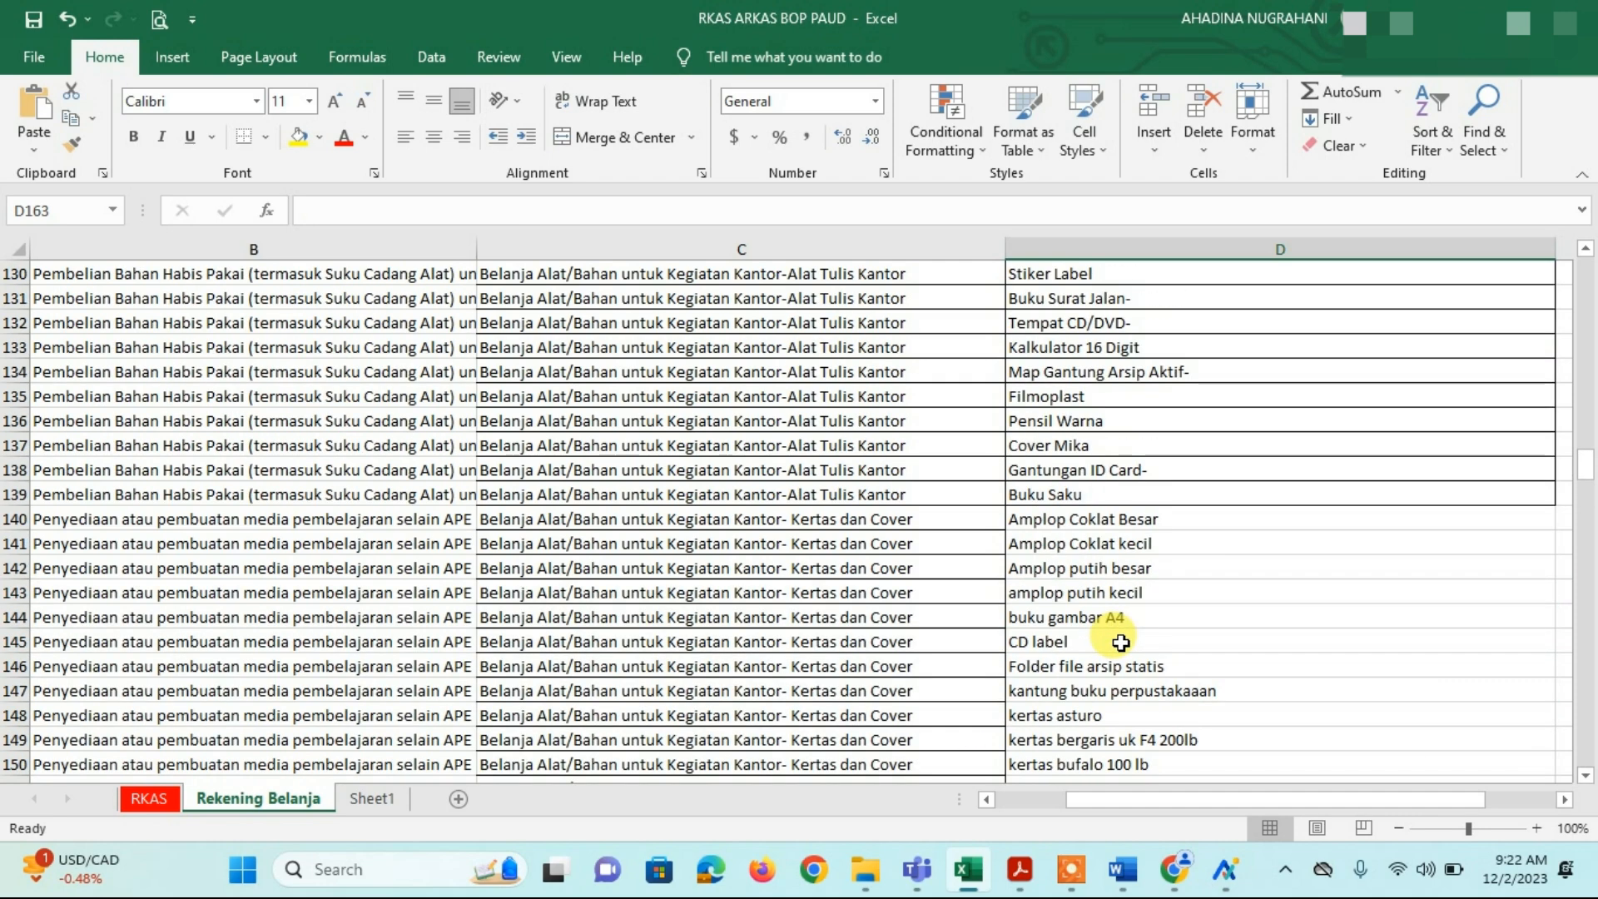
{"action": "scroll", "coordinate": [1121, 643], "scroll_direction": "down", "scroll_amount": 1}
{"action": "scroll", "coordinate": [1122, 642], "scroll_direction": "up", "scroll_amount": 9}
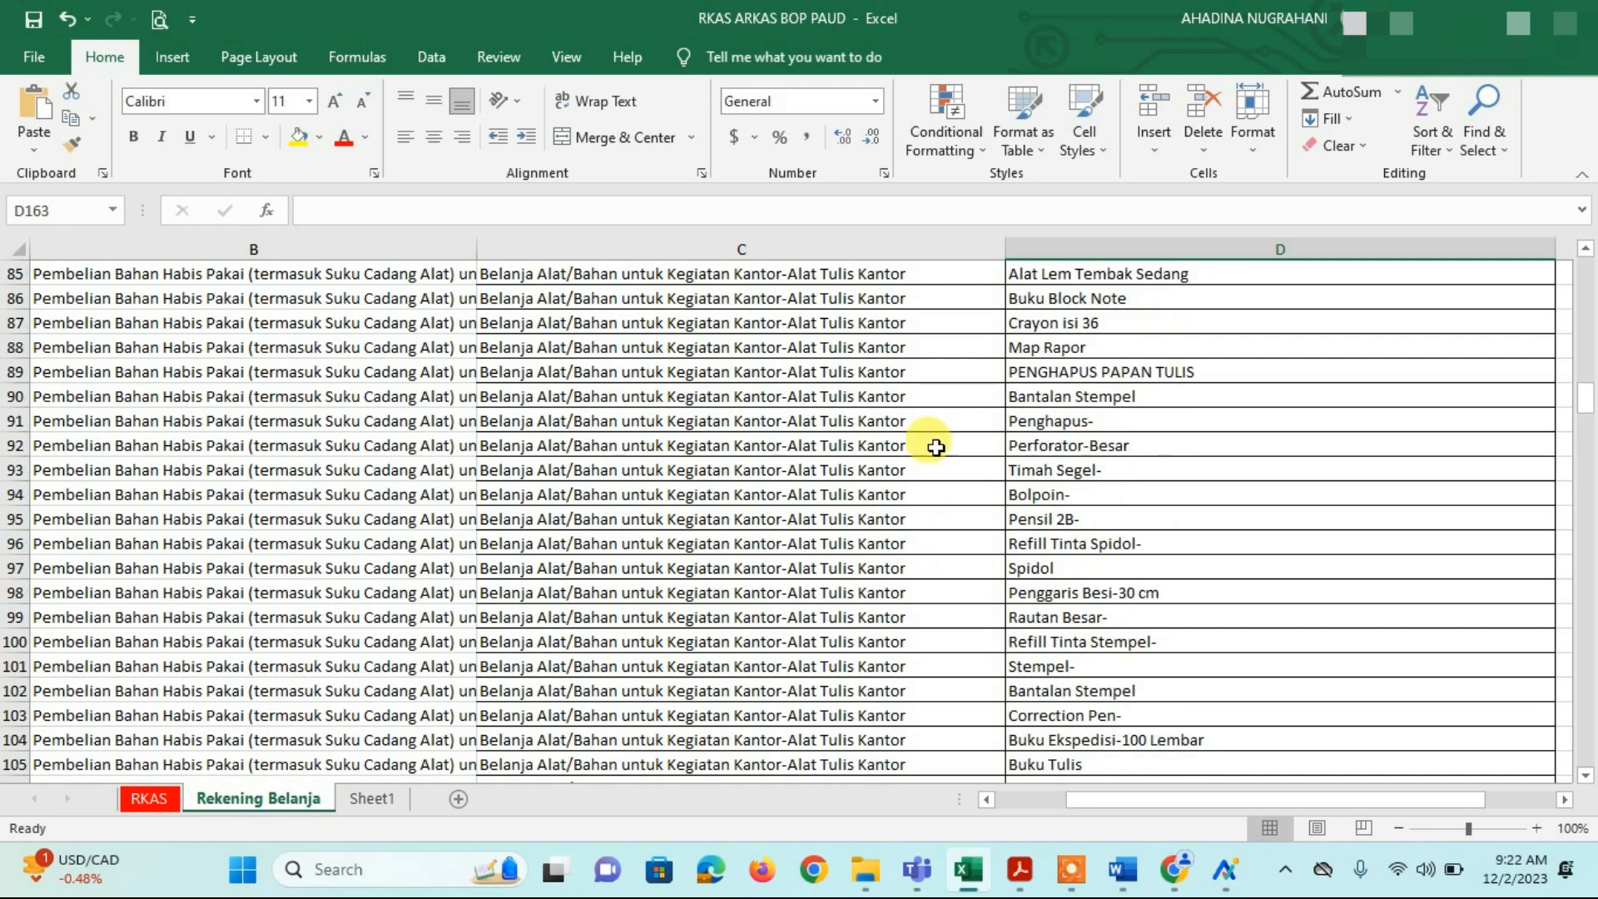
{"action": "scroll", "coordinate": [828, 524], "scroll_direction": "up", "scroll_amount": 5}
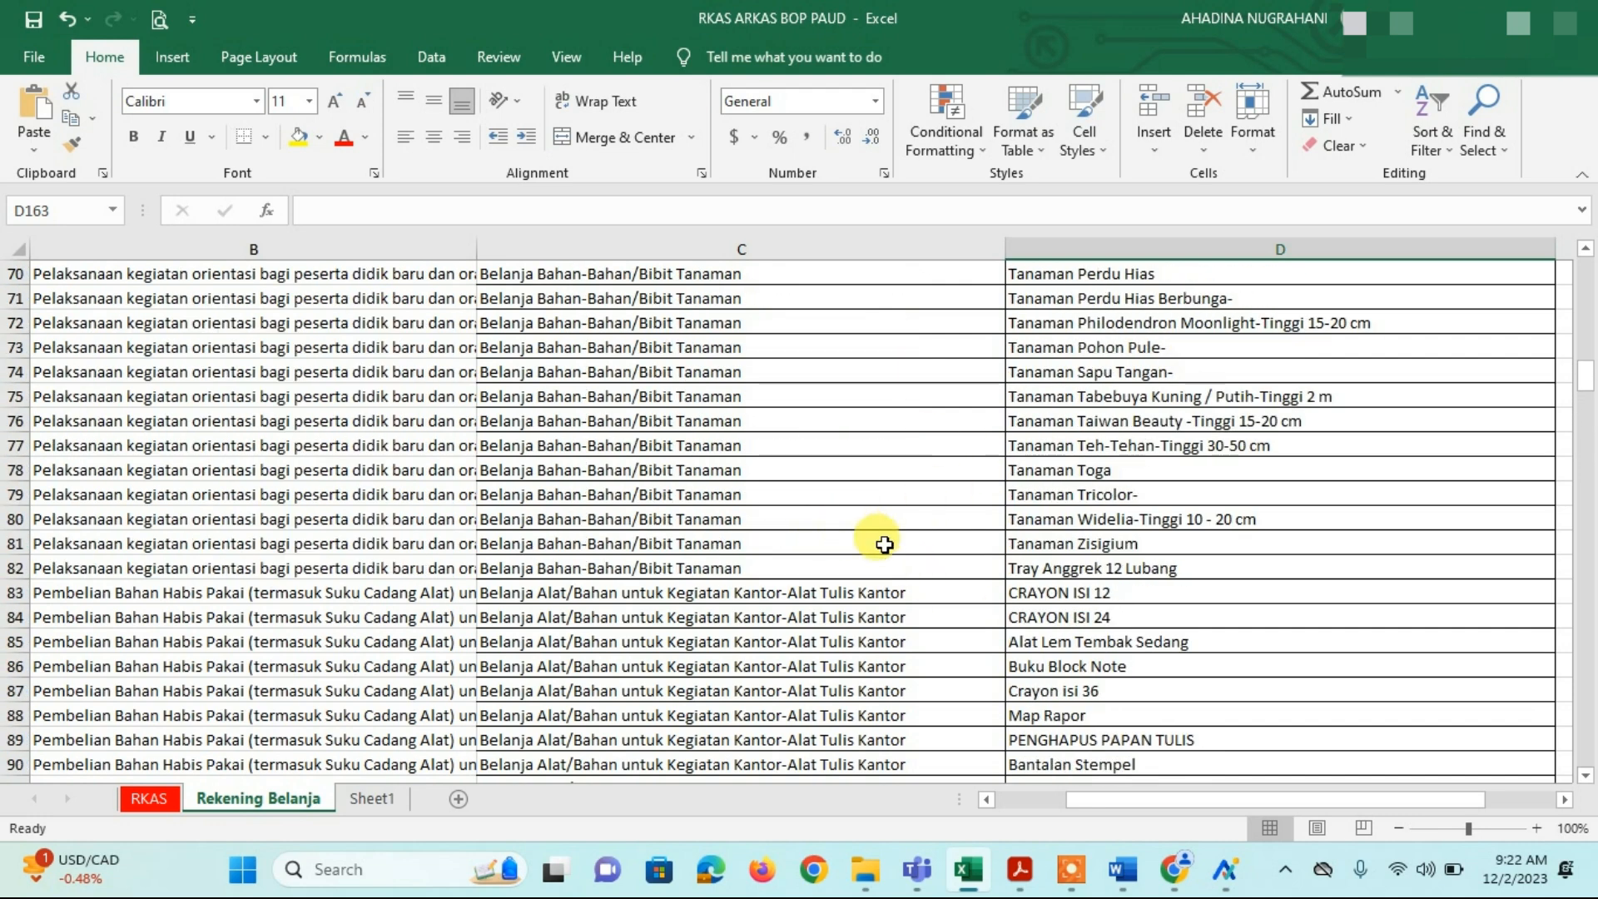
{"action": "scroll", "coordinate": [884, 545], "scroll_direction": "down", "scroll_amount": 2}
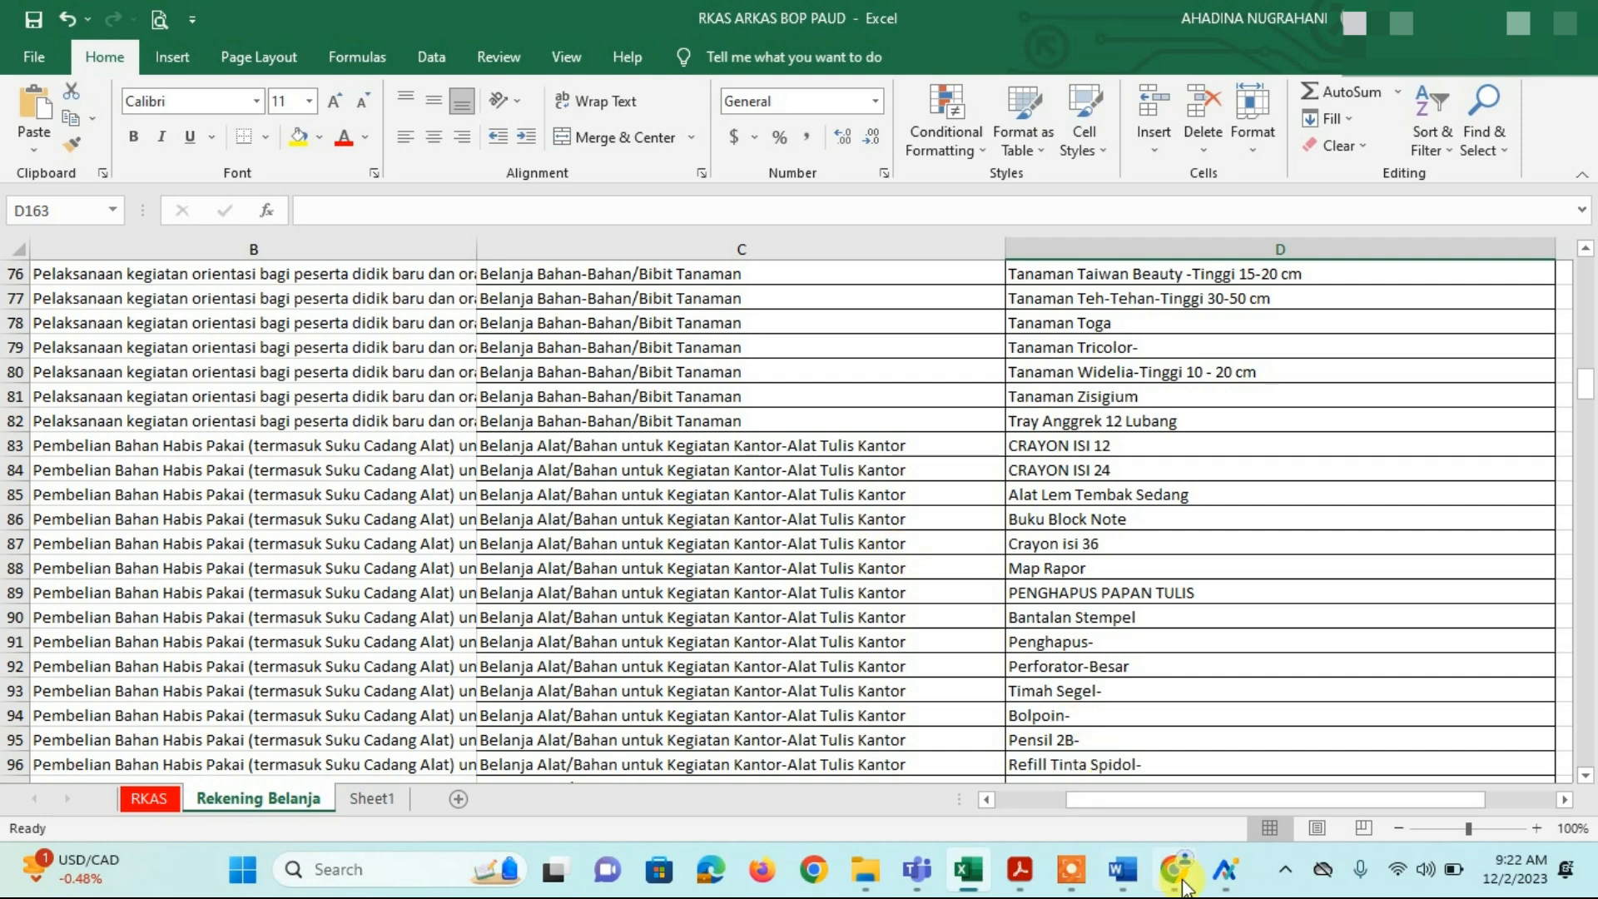
{"action": "mouse_move", "coordinate": [1193, 878]}
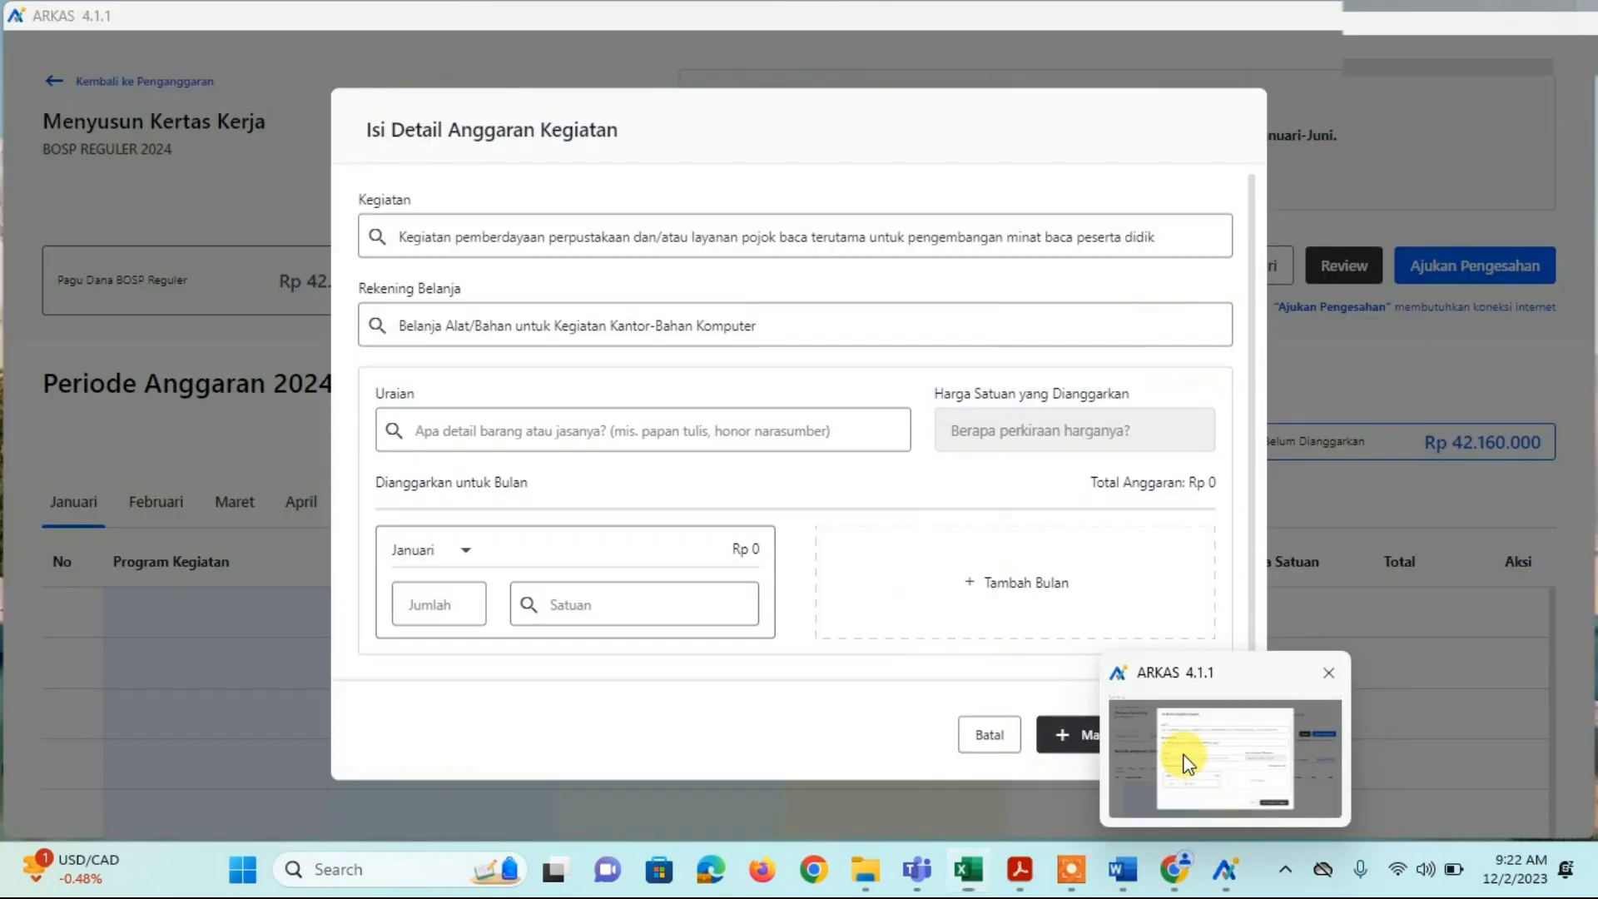
Step: Bring the ARKAS Isi Detail Anggaran Kegiatan form forward, then switch back to the Excel workbook
{"action": "left_click", "coordinate": [1187, 757]}
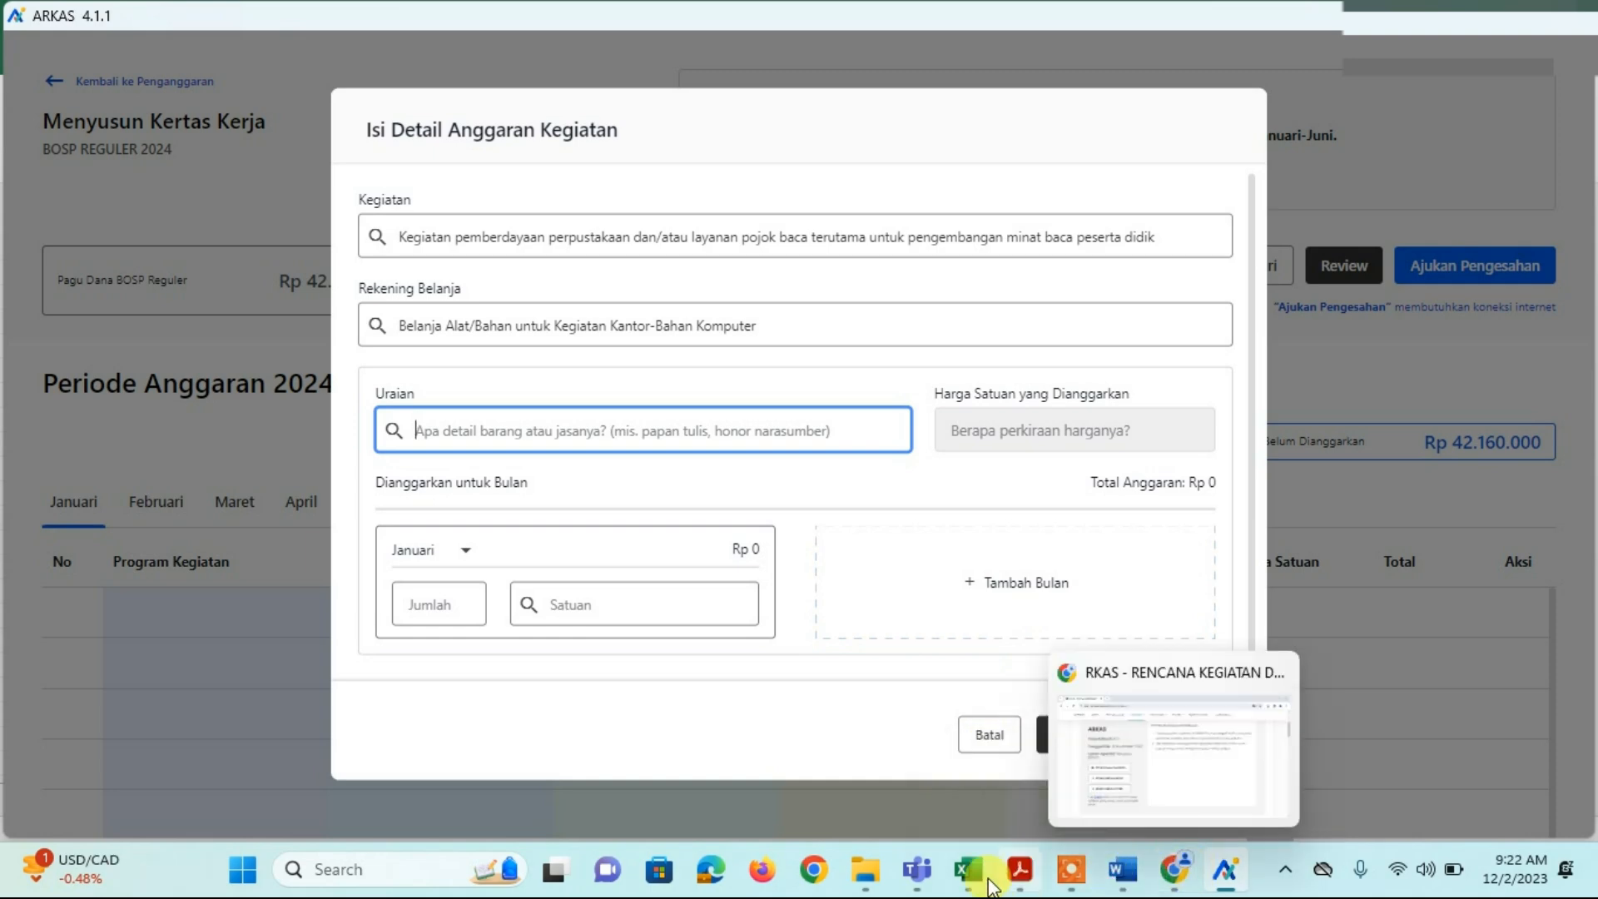
{"action": "mouse_move", "coordinate": [991, 866]}
{"action": "left_click", "coordinate": [942, 778]}
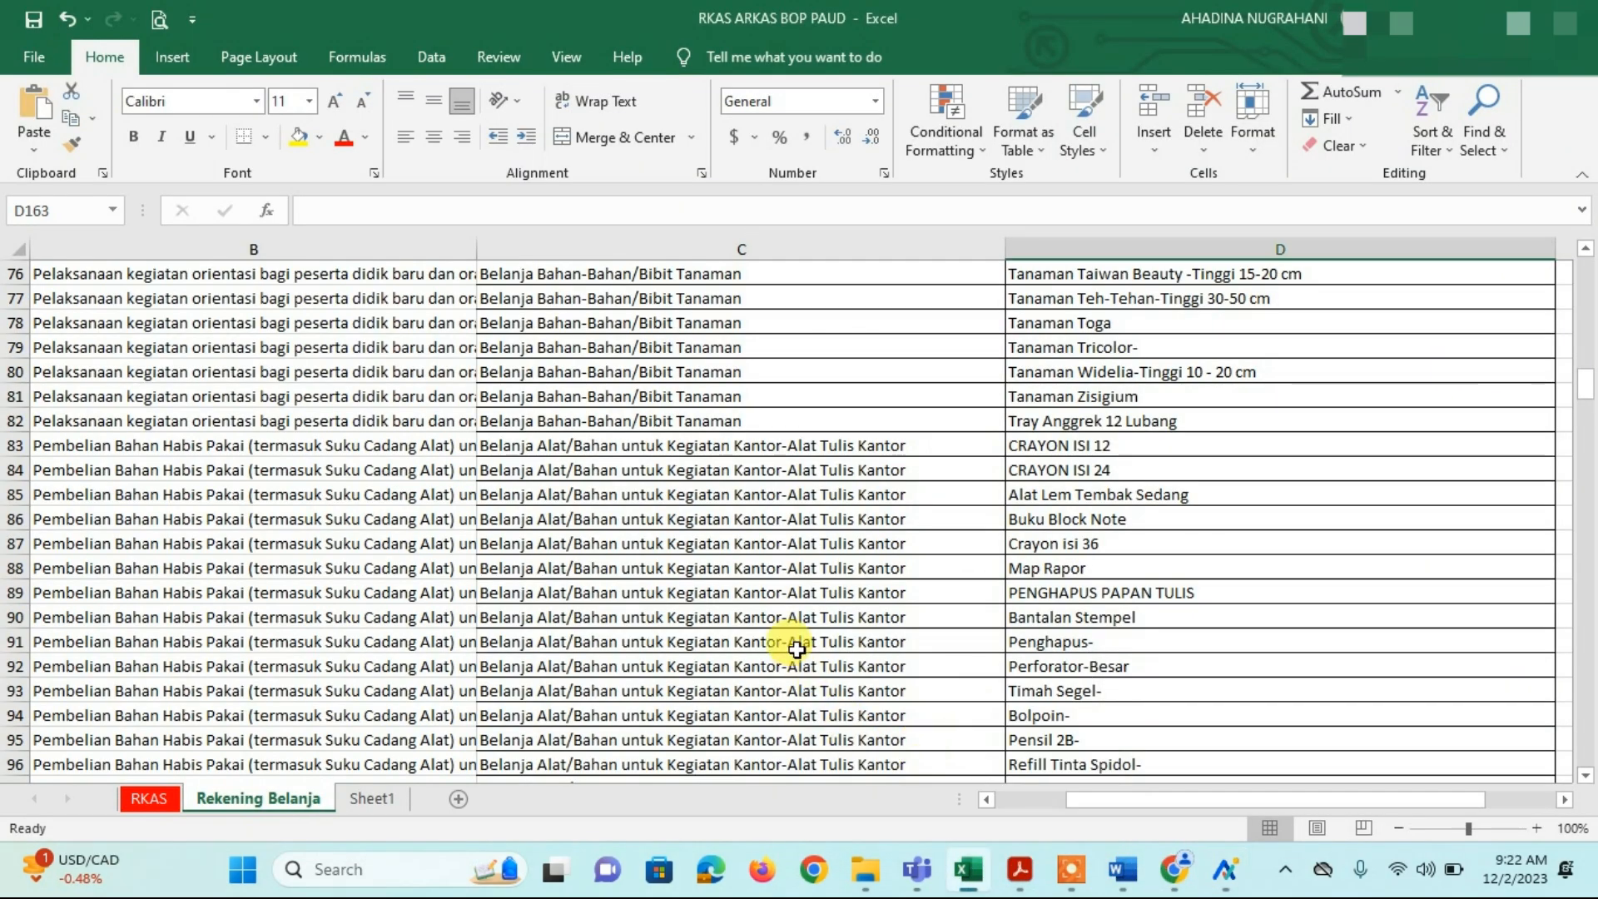
Step: At the top of Rekening Belanja, review the accounts for Lem PVC, Bibit Tanaman and Benih Buah Melon
{"action": "scroll", "coordinate": [795, 658], "scroll_direction": "up", "scroll_amount": 5}
{"action": "scroll", "coordinate": [797, 644], "scroll_direction": "up", "scroll_amount": 20}
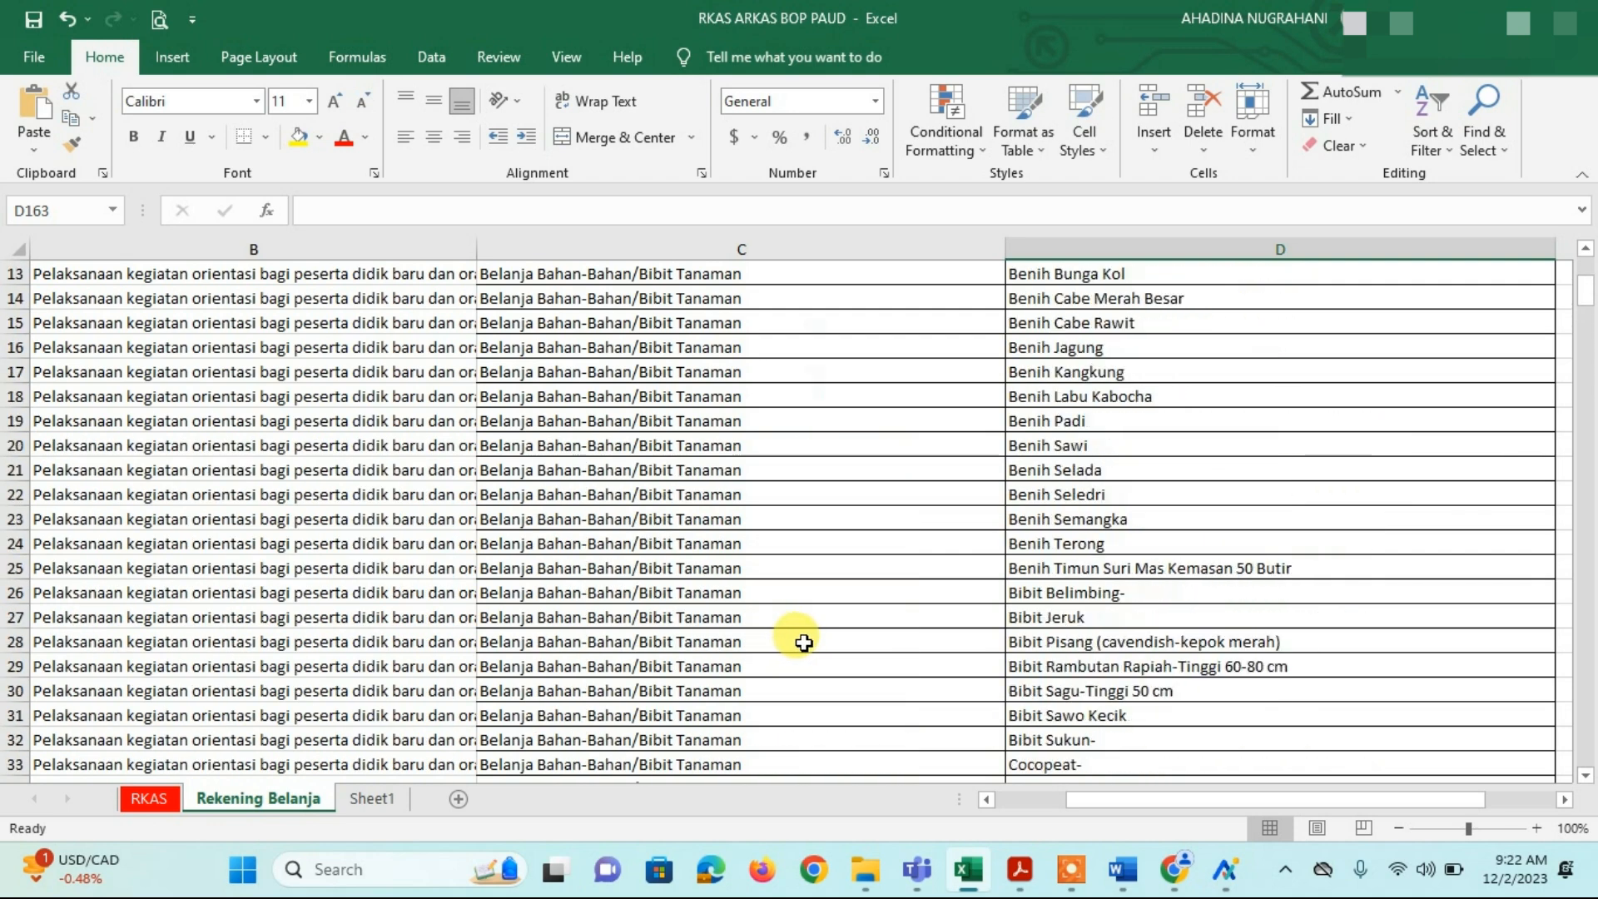
{"action": "left_click", "coordinate": [706, 297]}
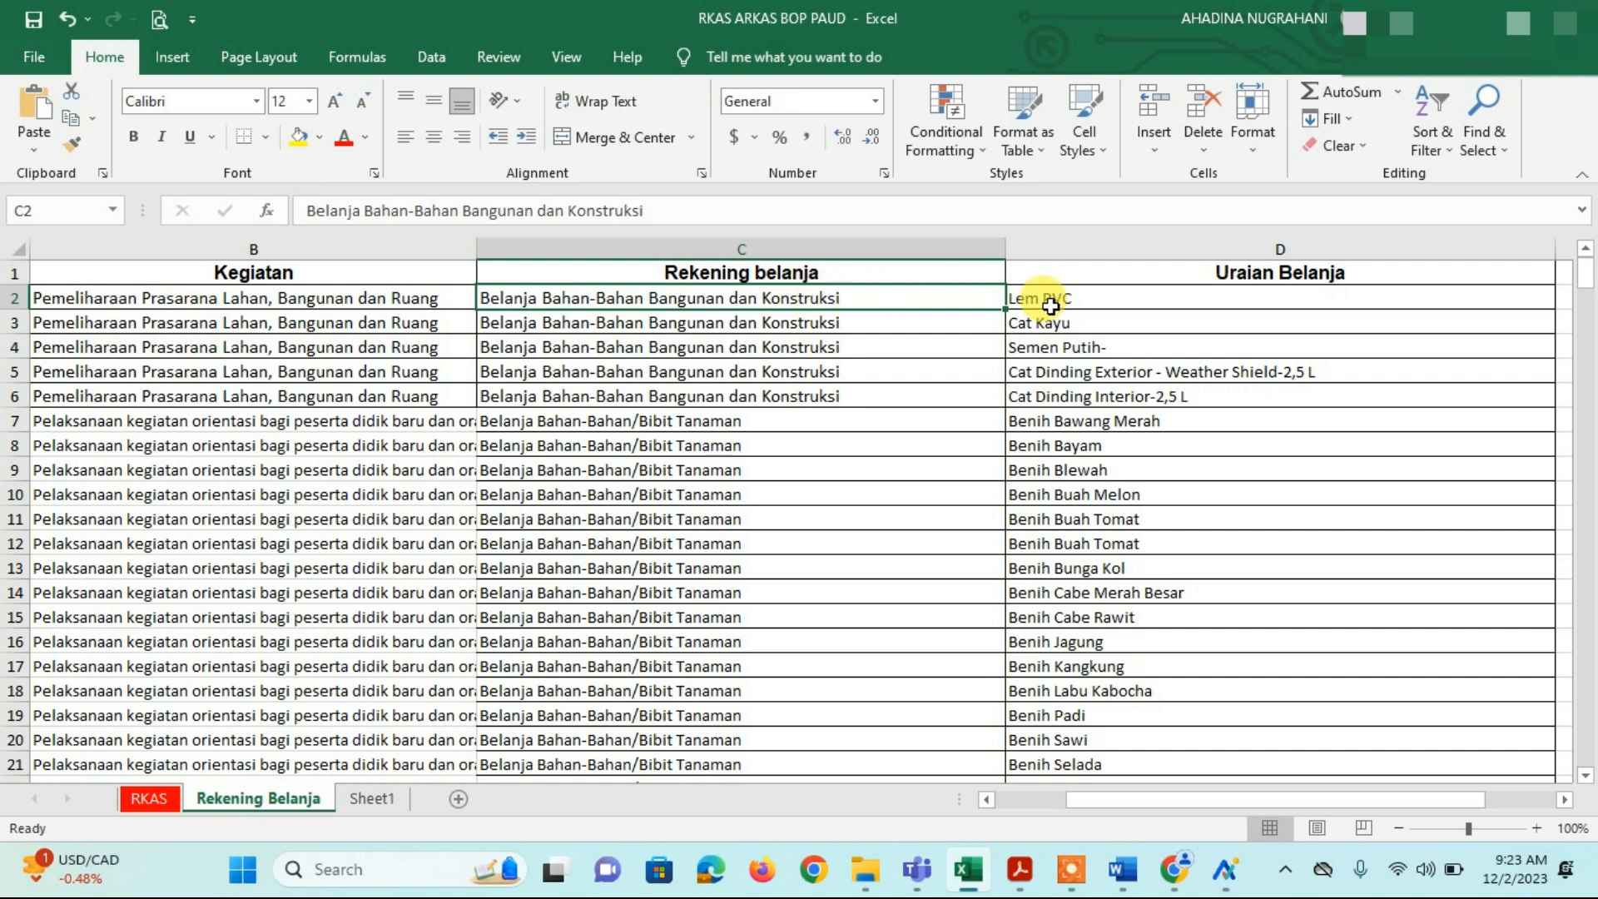
{"action": "left_click", "coordinate": [1050, 306]}
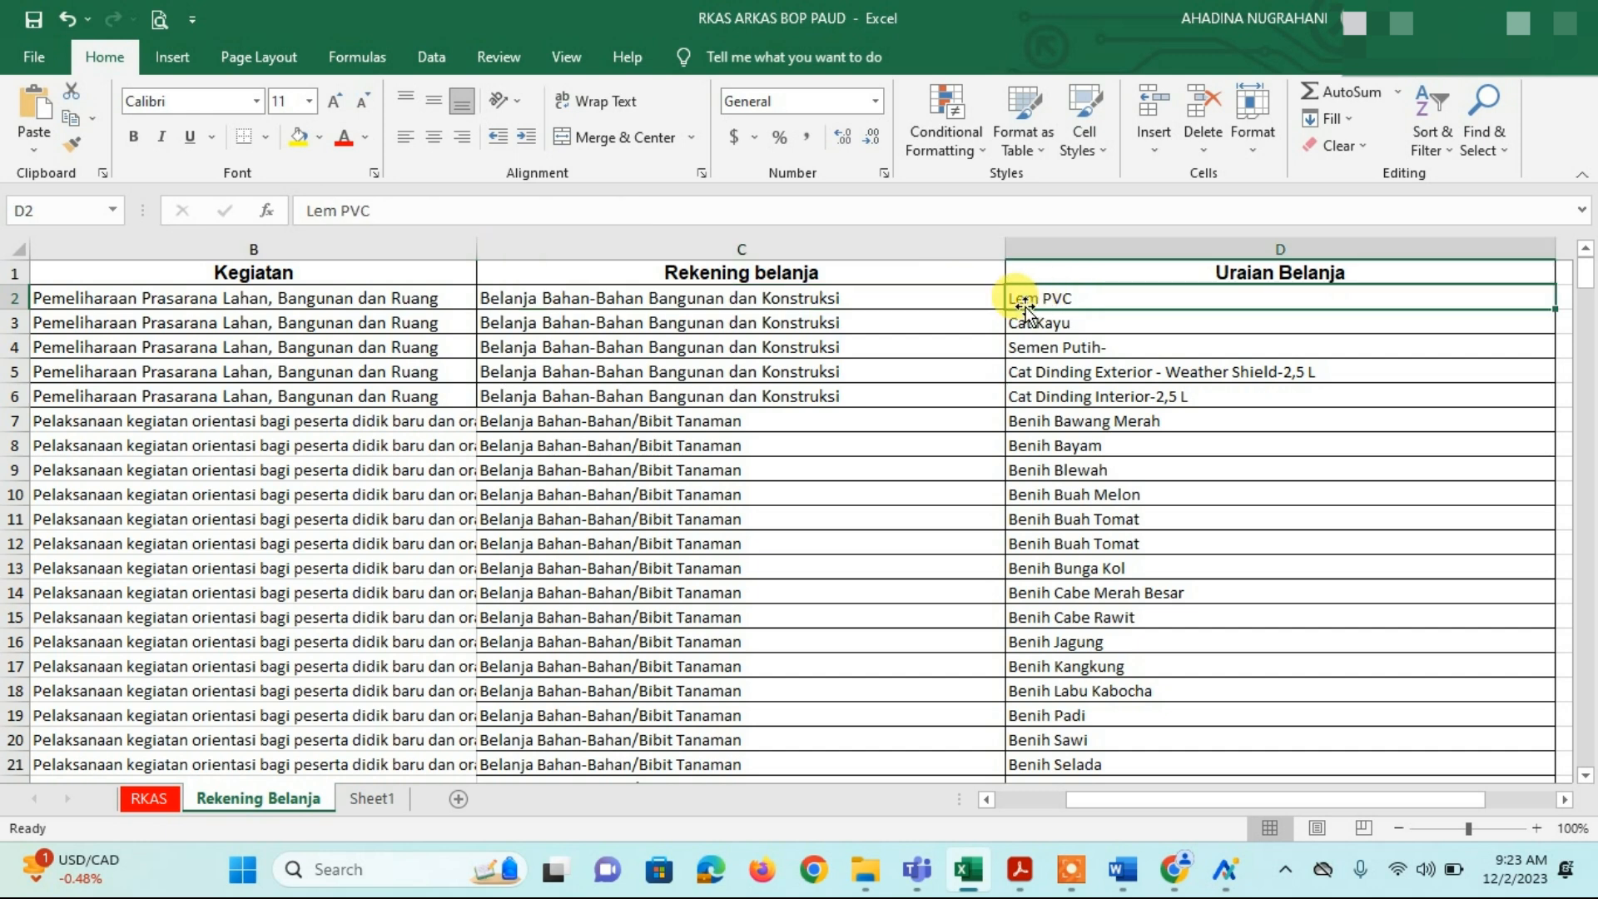
{"action": "left_click", "coordinate": [769, 307]}
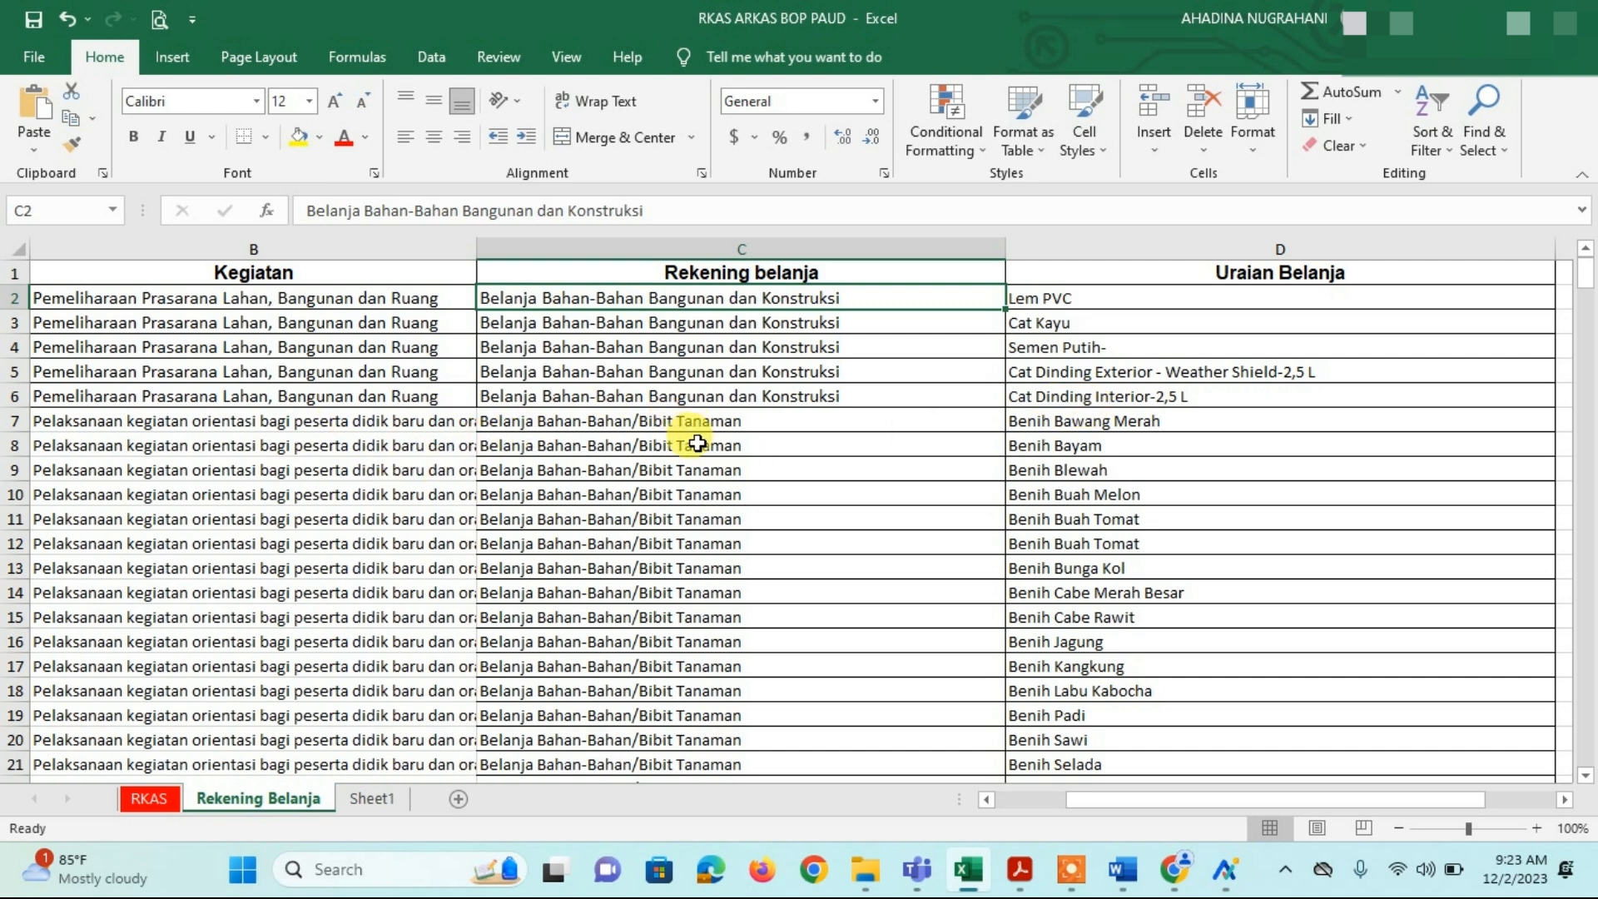
{"action": "left_click", "coordinate": [681, 419]}
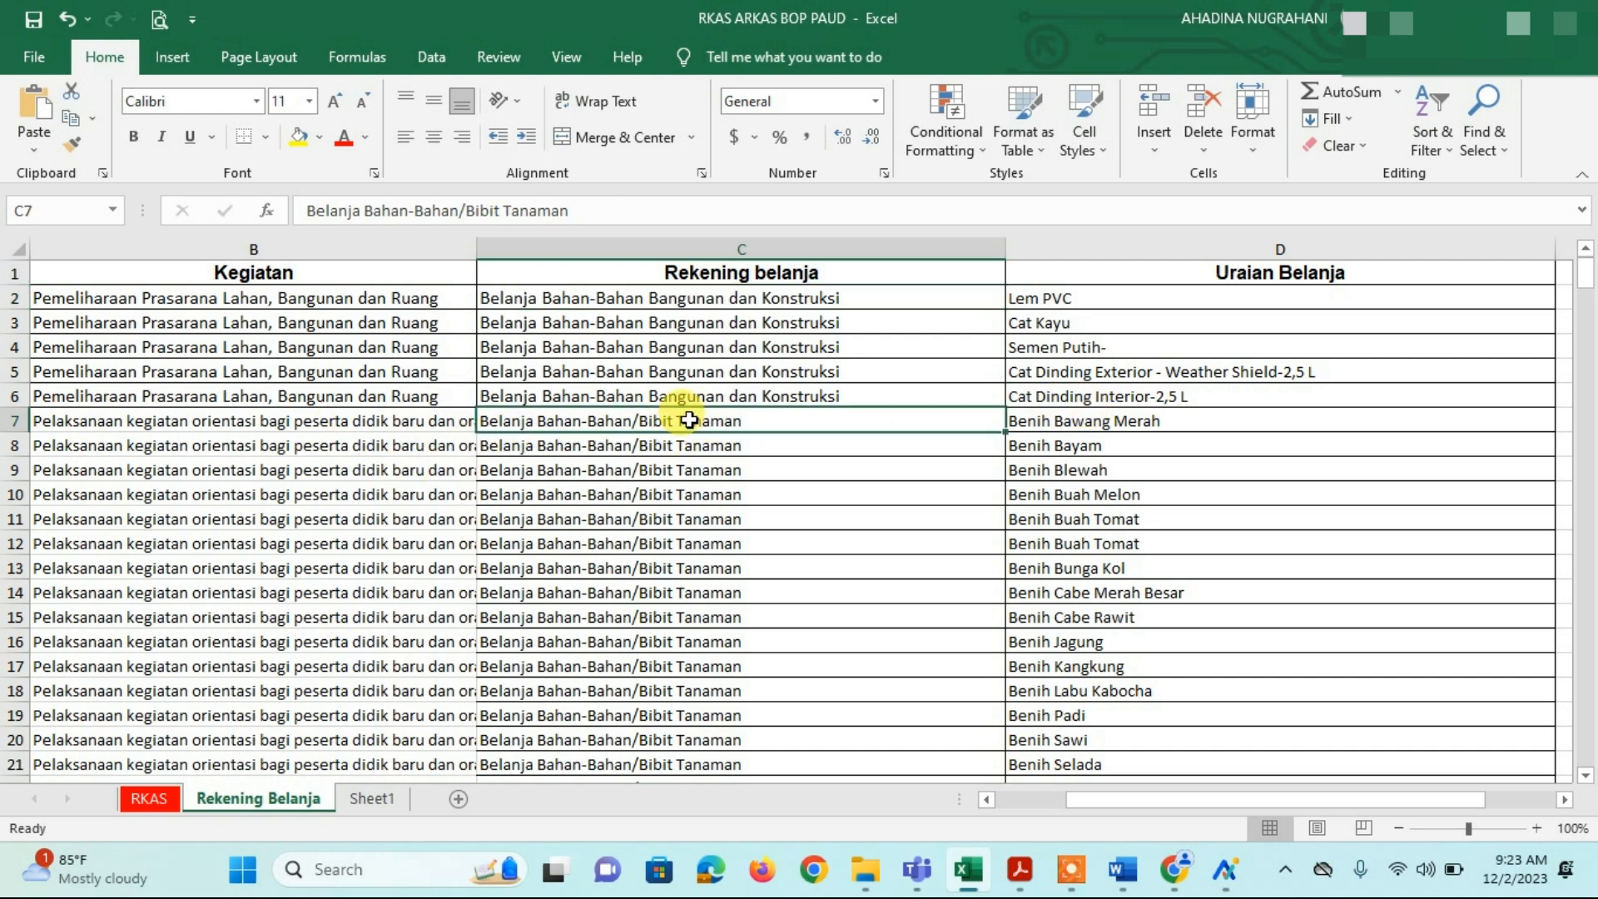
{"action": "left_click", "coordinate": [721, 492]}
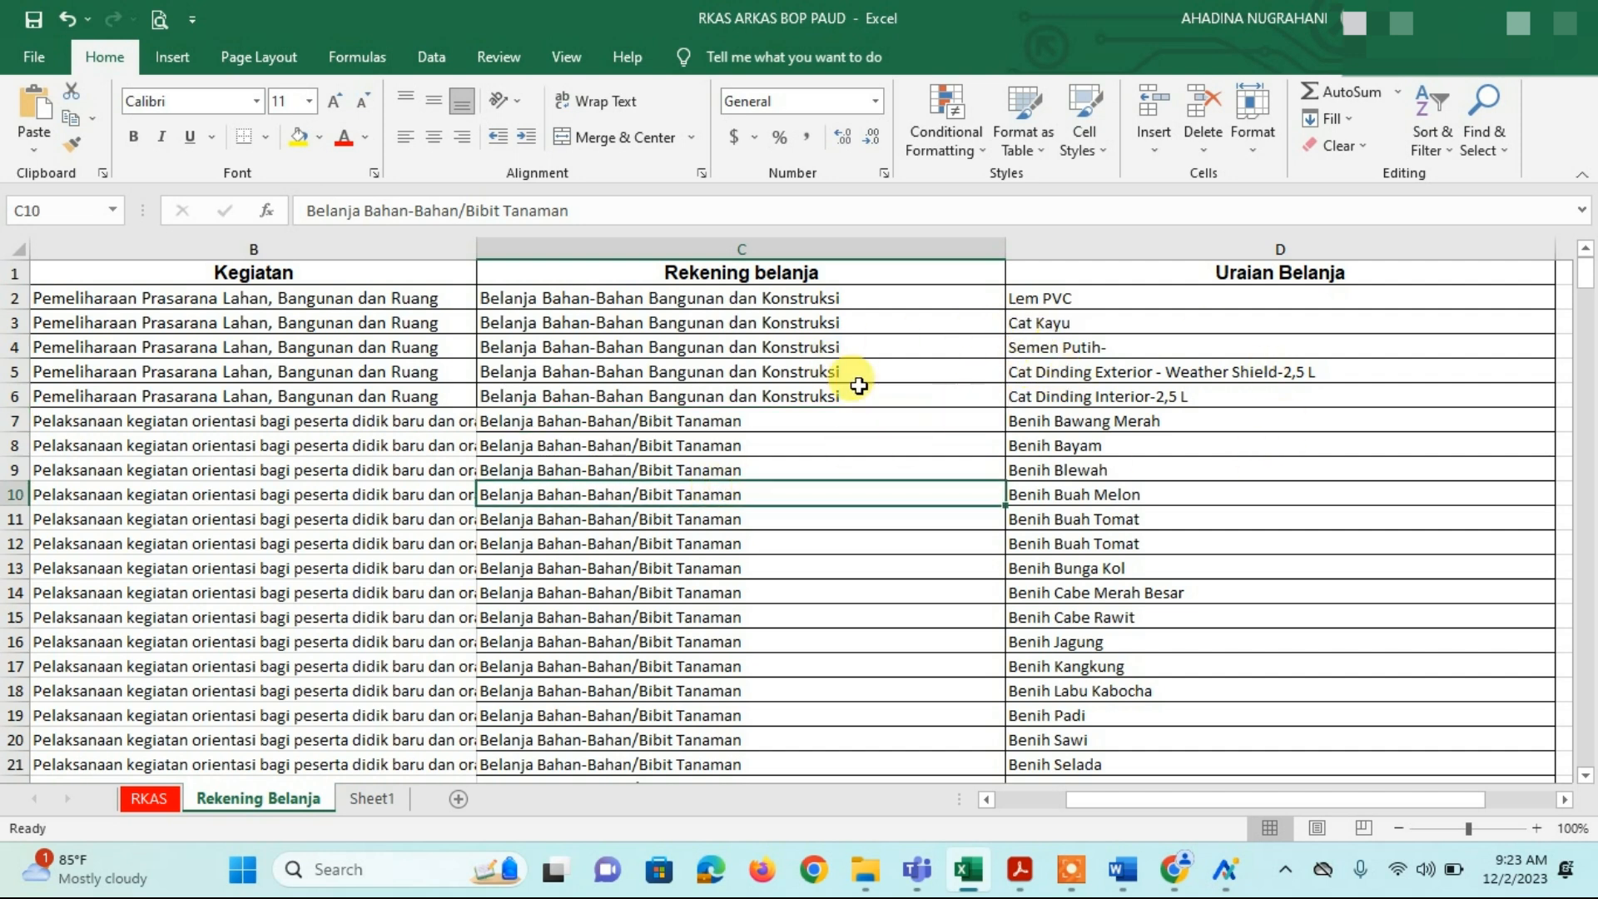
Step: Search the sheet for TELEVISI and check its account, Belanja Modal Alat Kantor Lainnya, in row 330
{"action": "left_click", "coordinate": [1478, 139]}
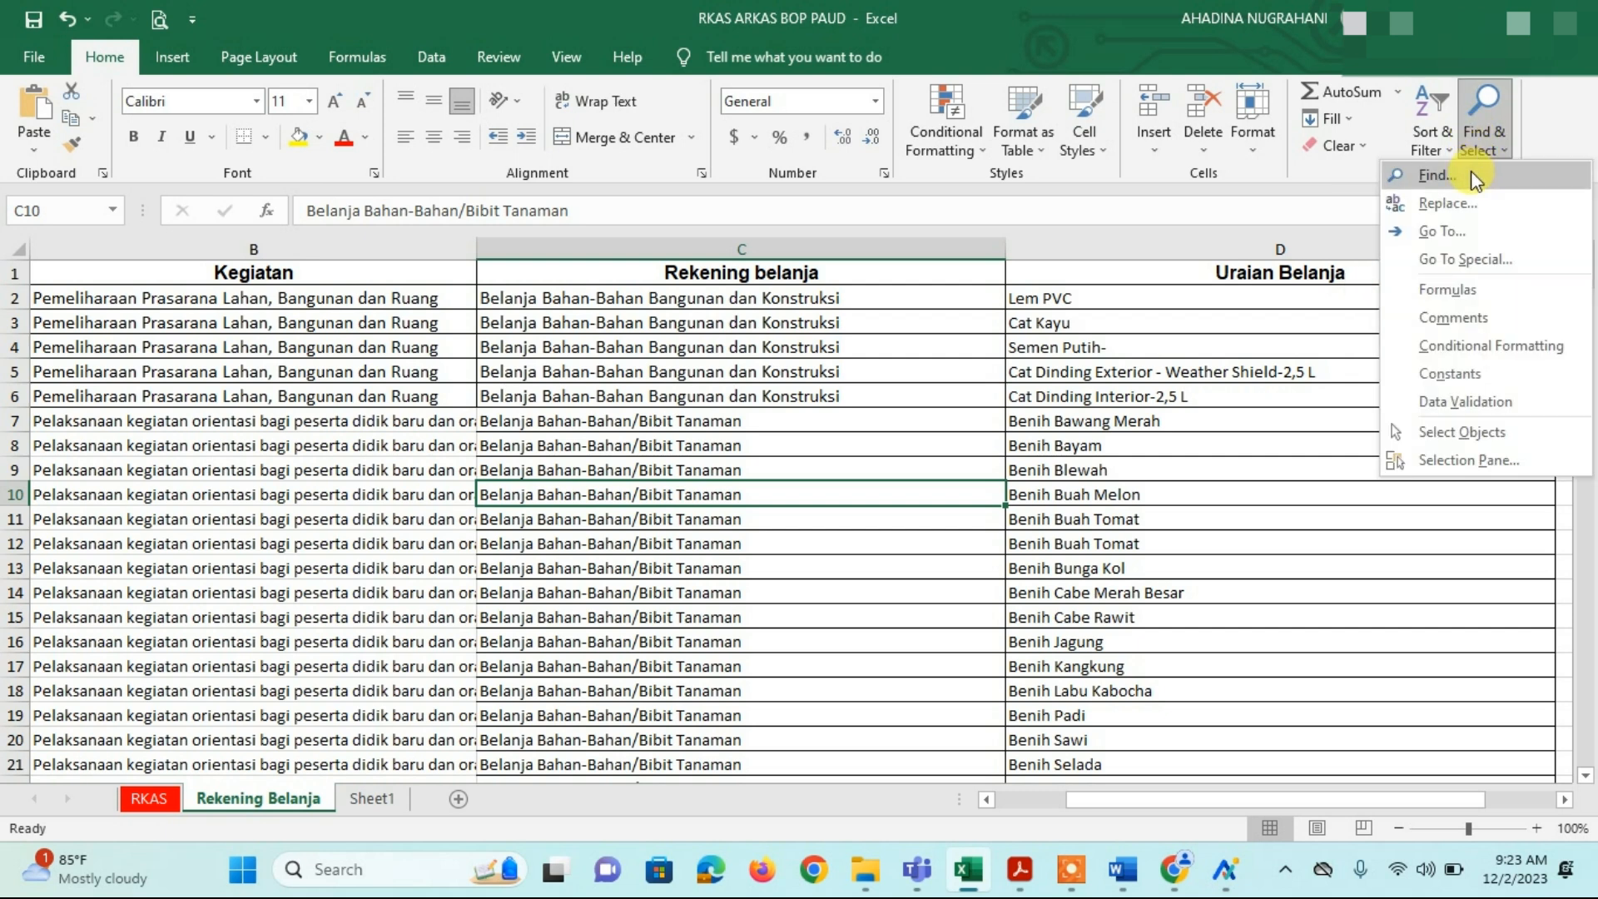
{"action": "left_click", "coordinate": [1476, 176]}
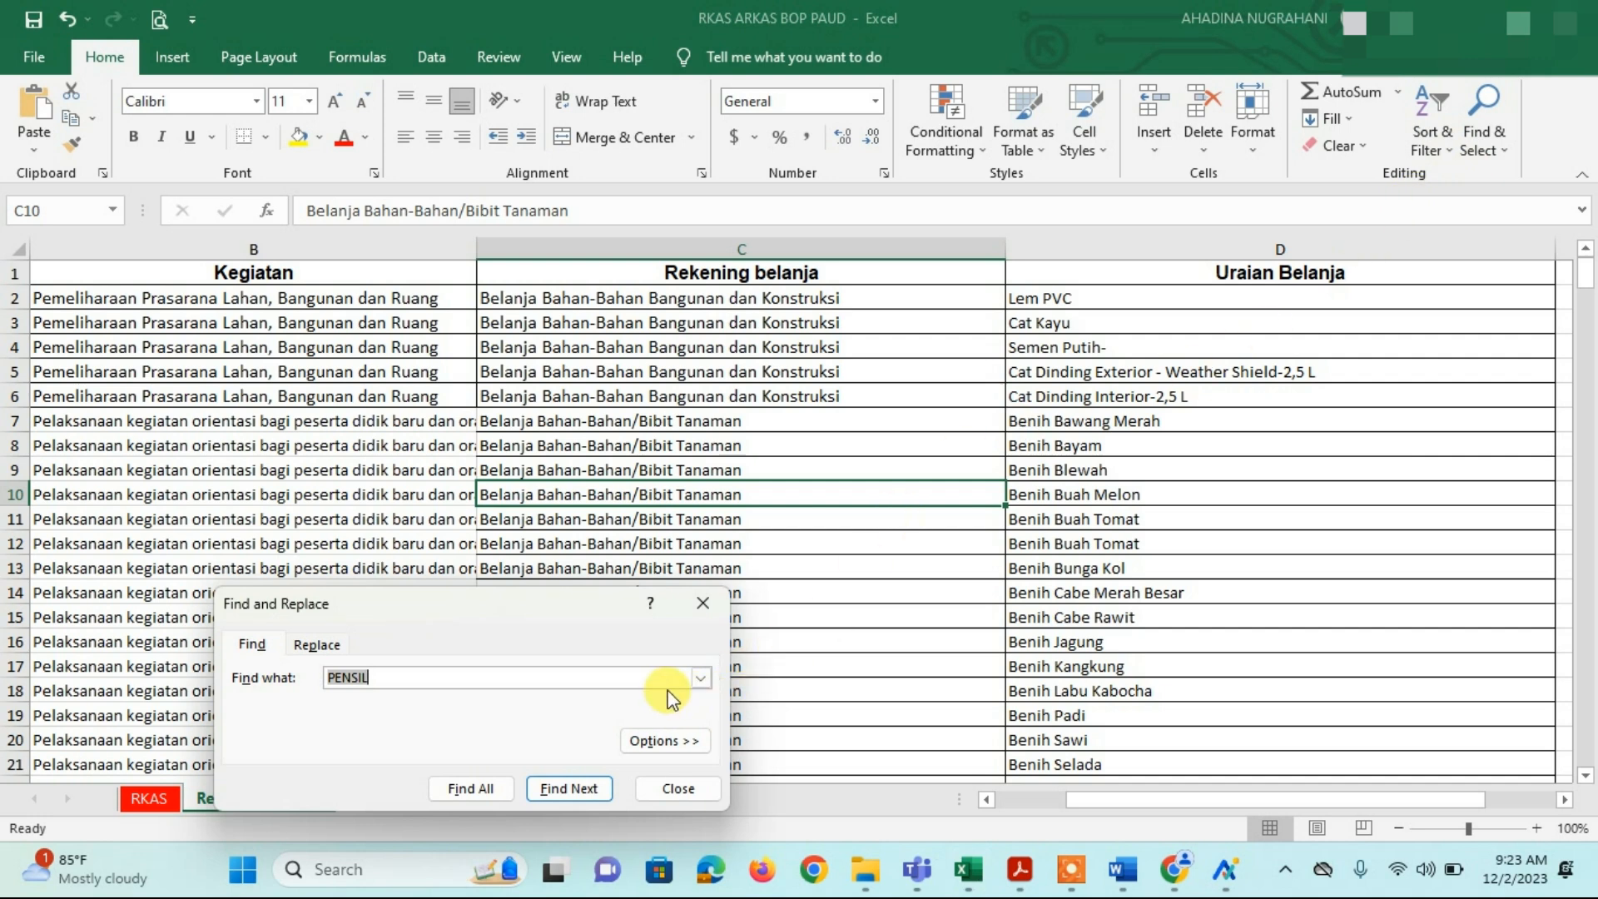
{"action": "type", "text": "TELEVI"}
{"action": "key", "text": "Return"}
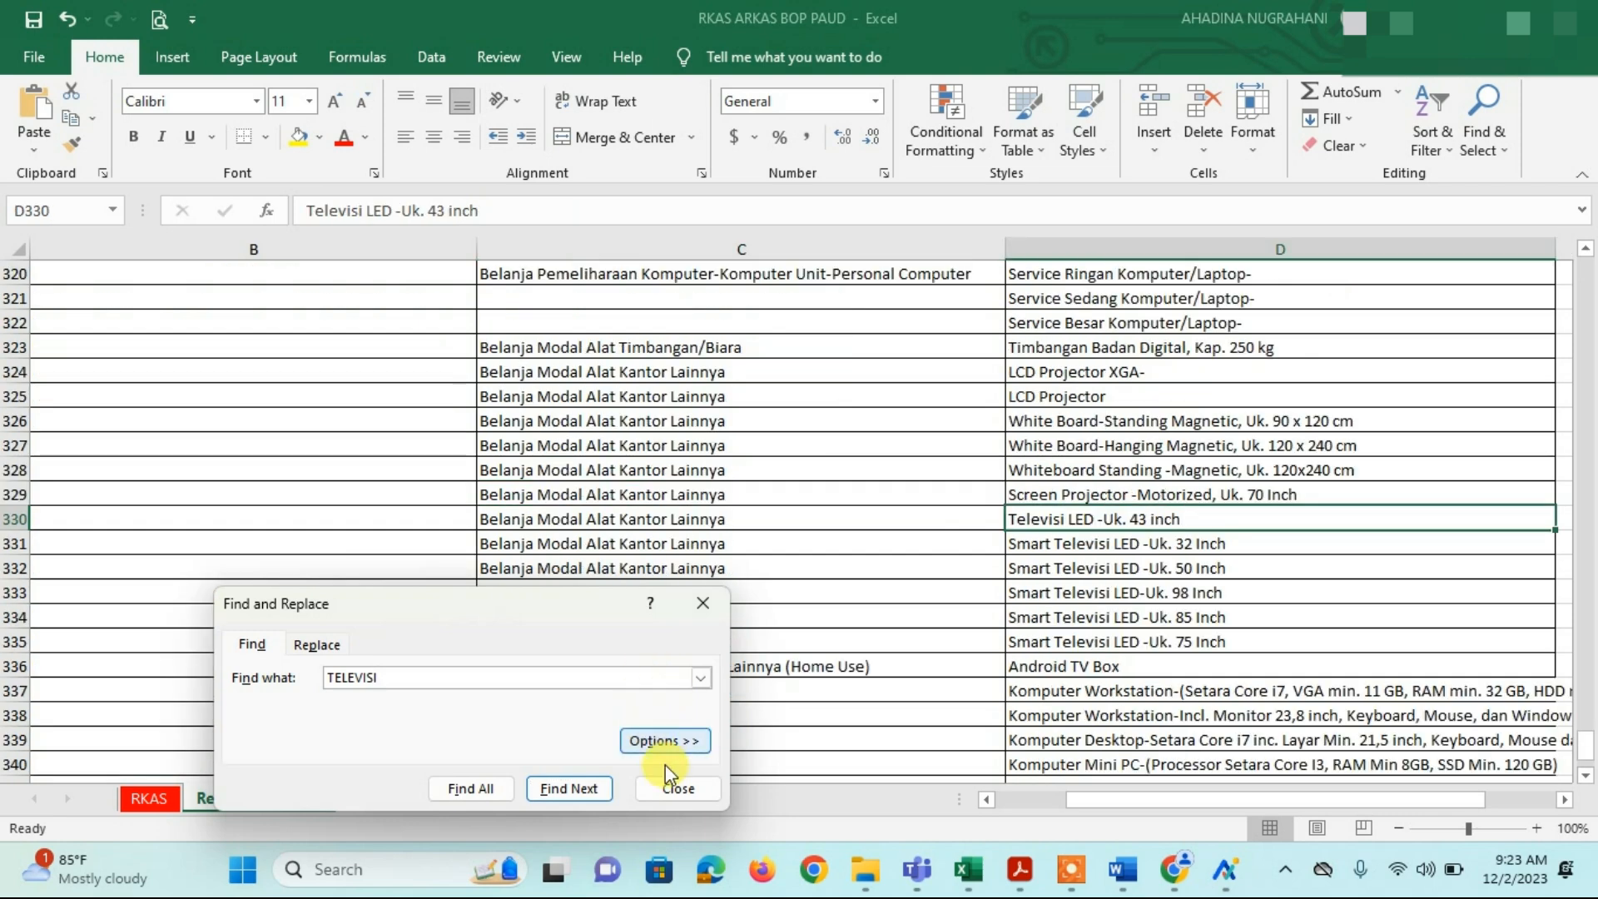
{"action": "left_click", "coordinate": [678, 789]}
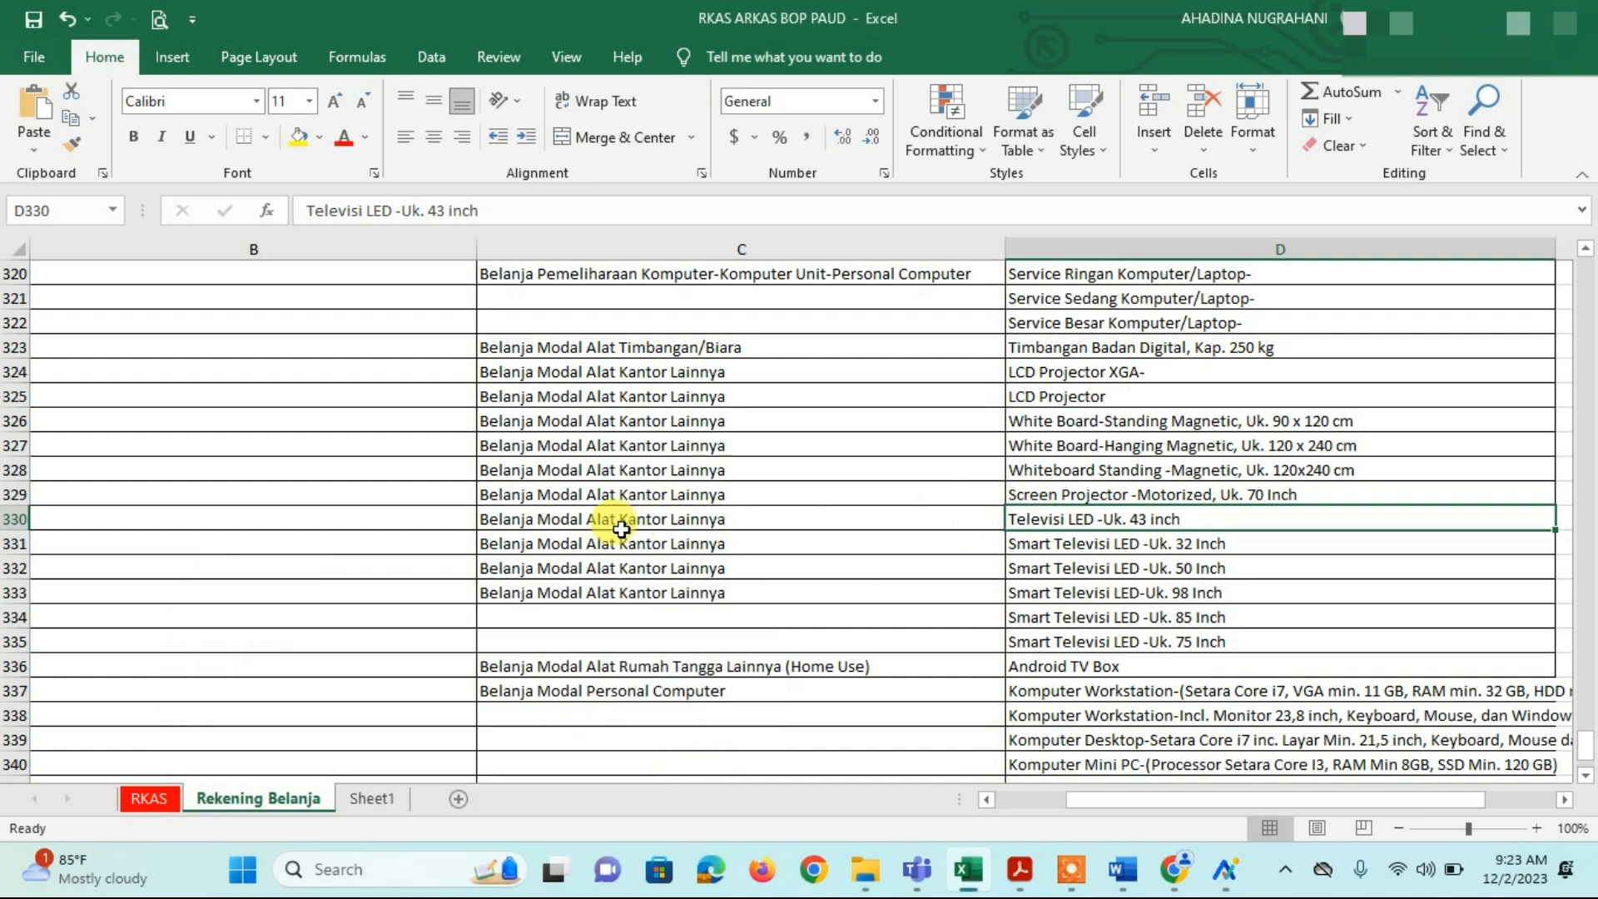
{"action": "left_click", "coordinate": [620, 526]}
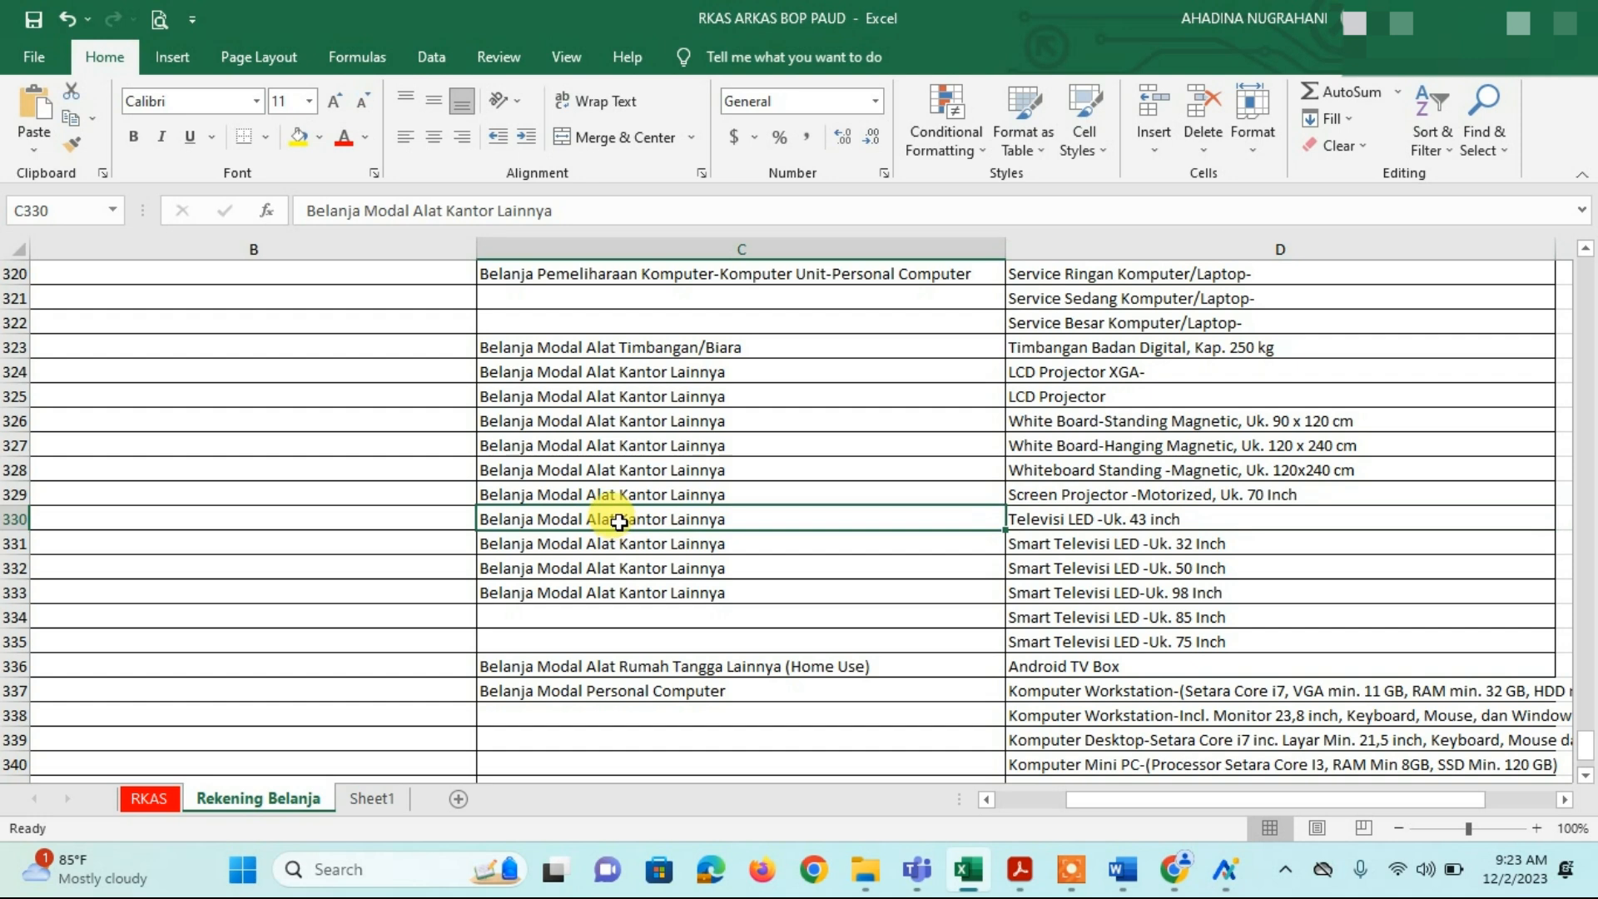
Step: Copy 'Belanja Modal Alat Kantor Lainnya' from C331 and select the ARKAS Rekening Belanja field text
{"action": "mouse_move", "coordinate": [1226, 871]}
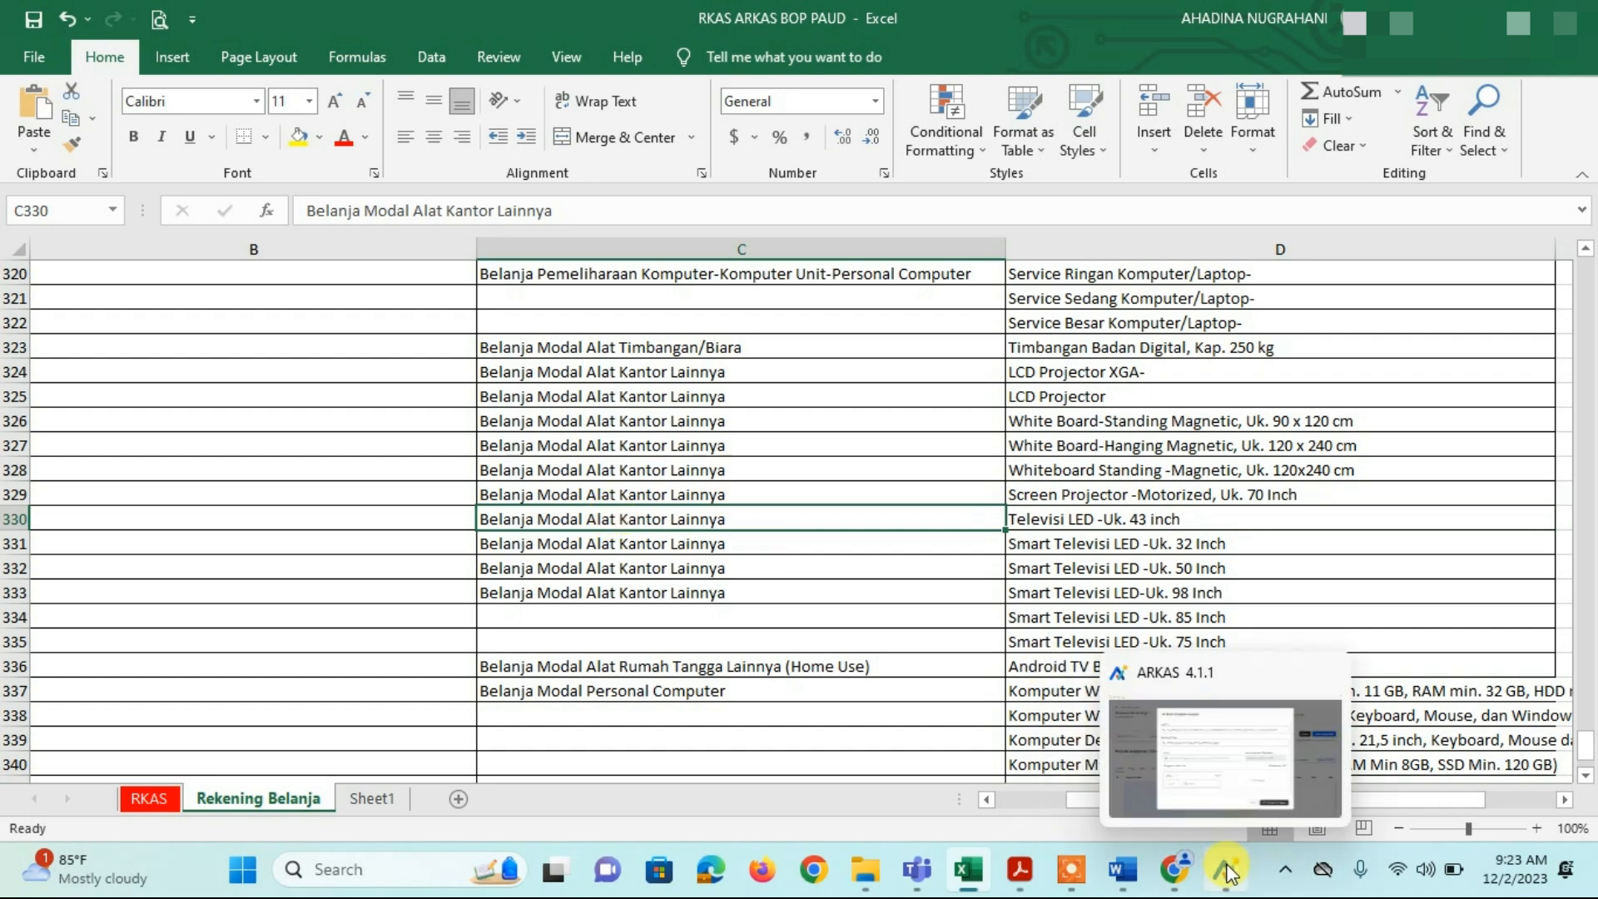
{"action": "left_click", "coordinate": [1188, 734]}
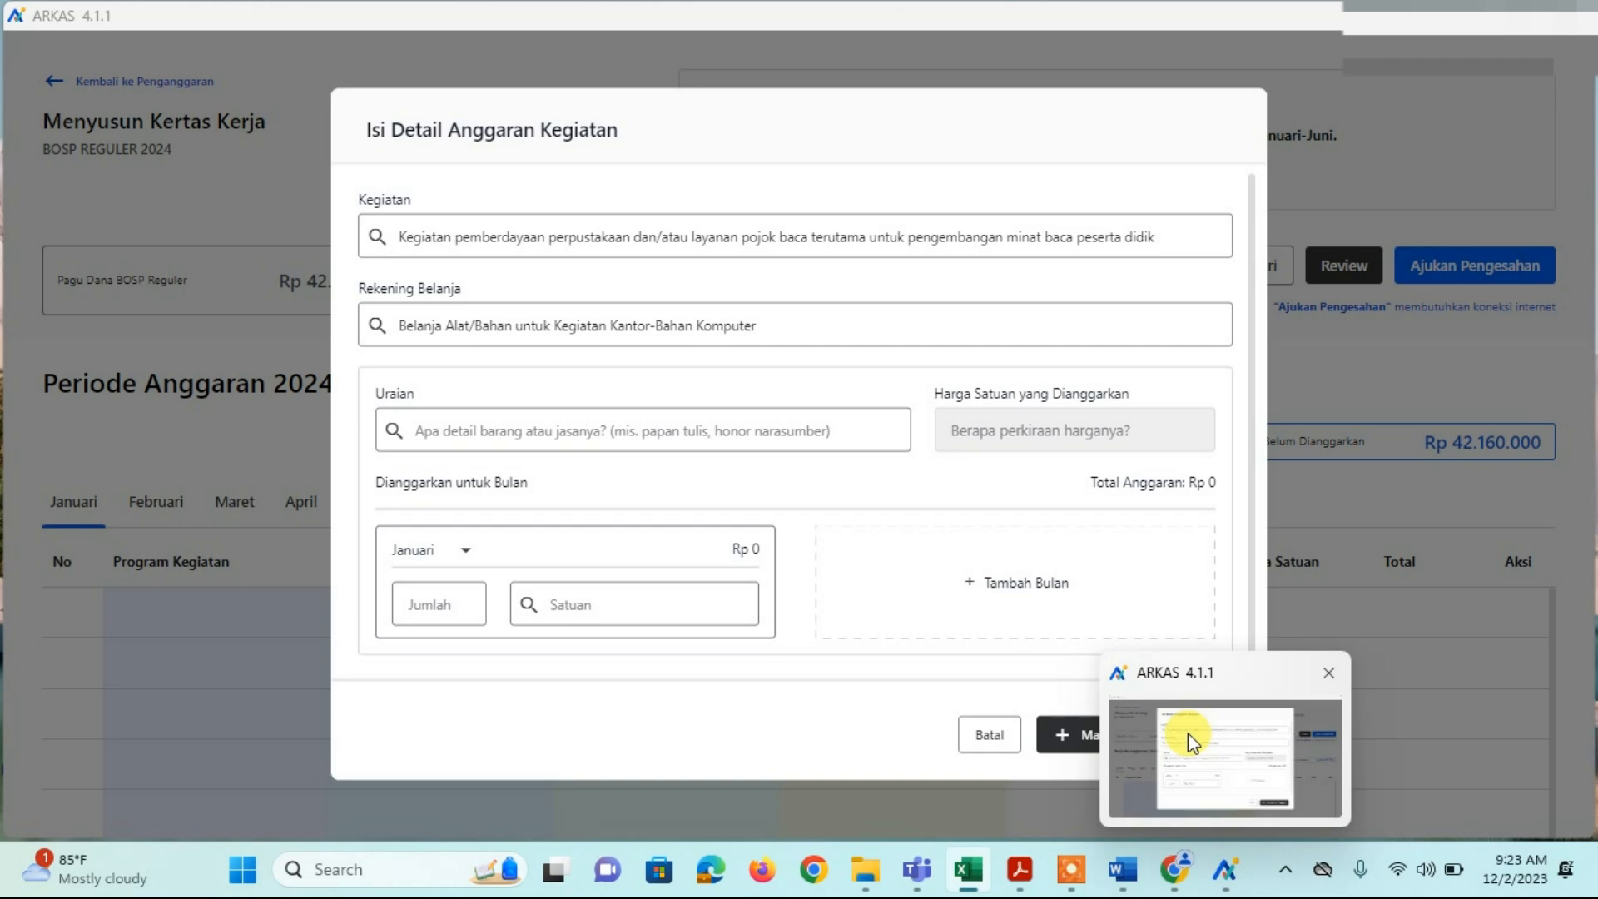
{"action": "left_click", "coordinate": [970, 870]}
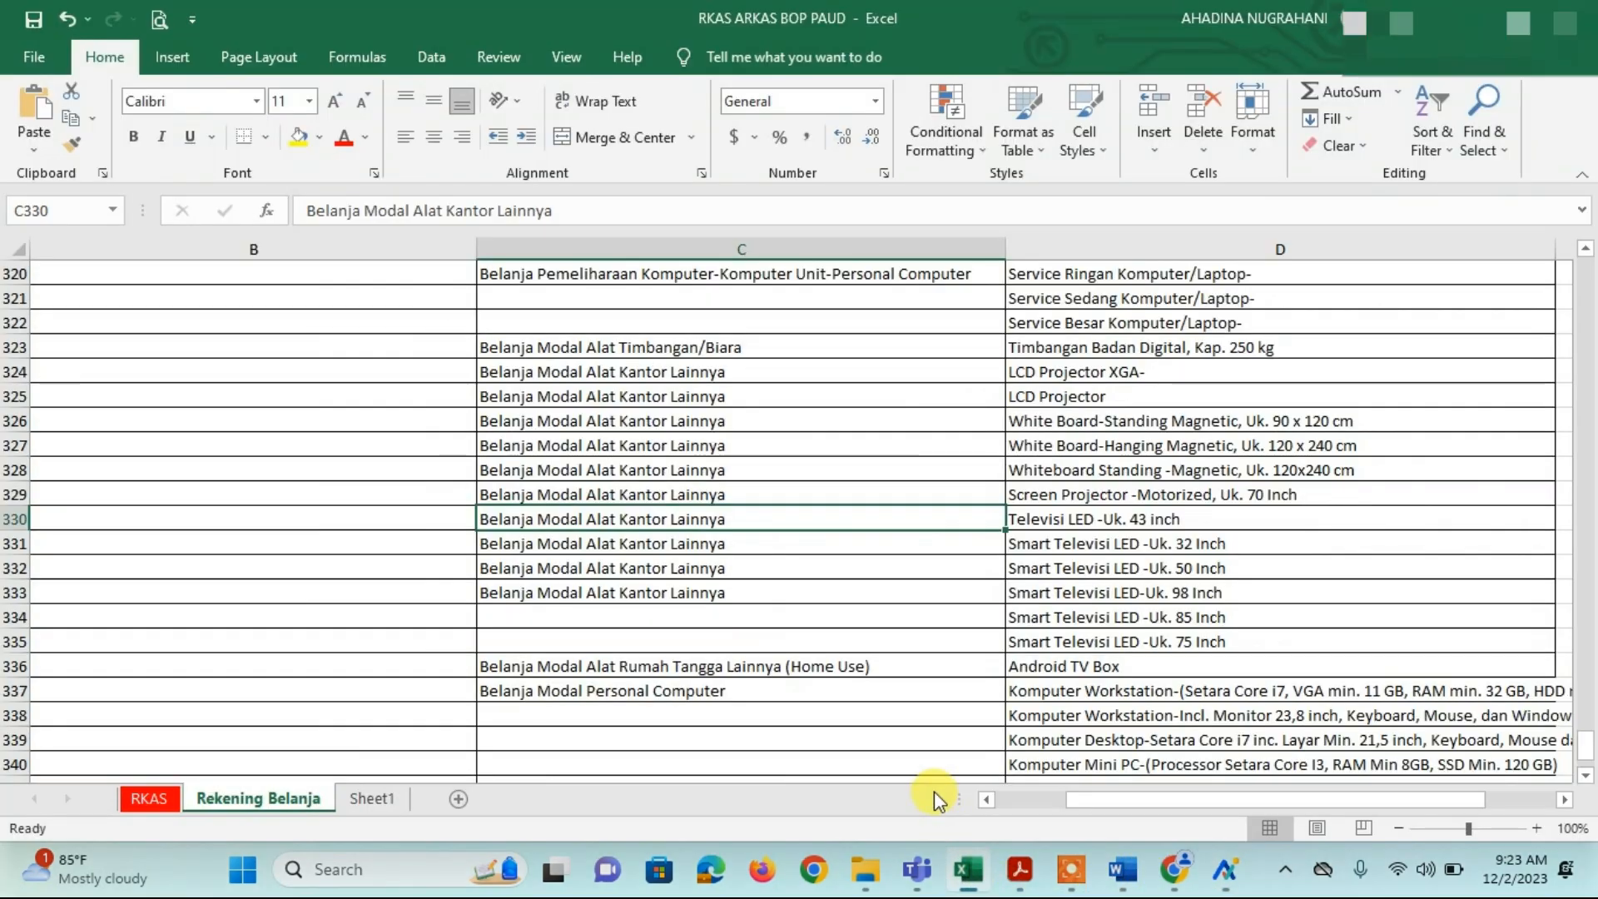
{"action": "double_click", "coordinate": [747, 545]}
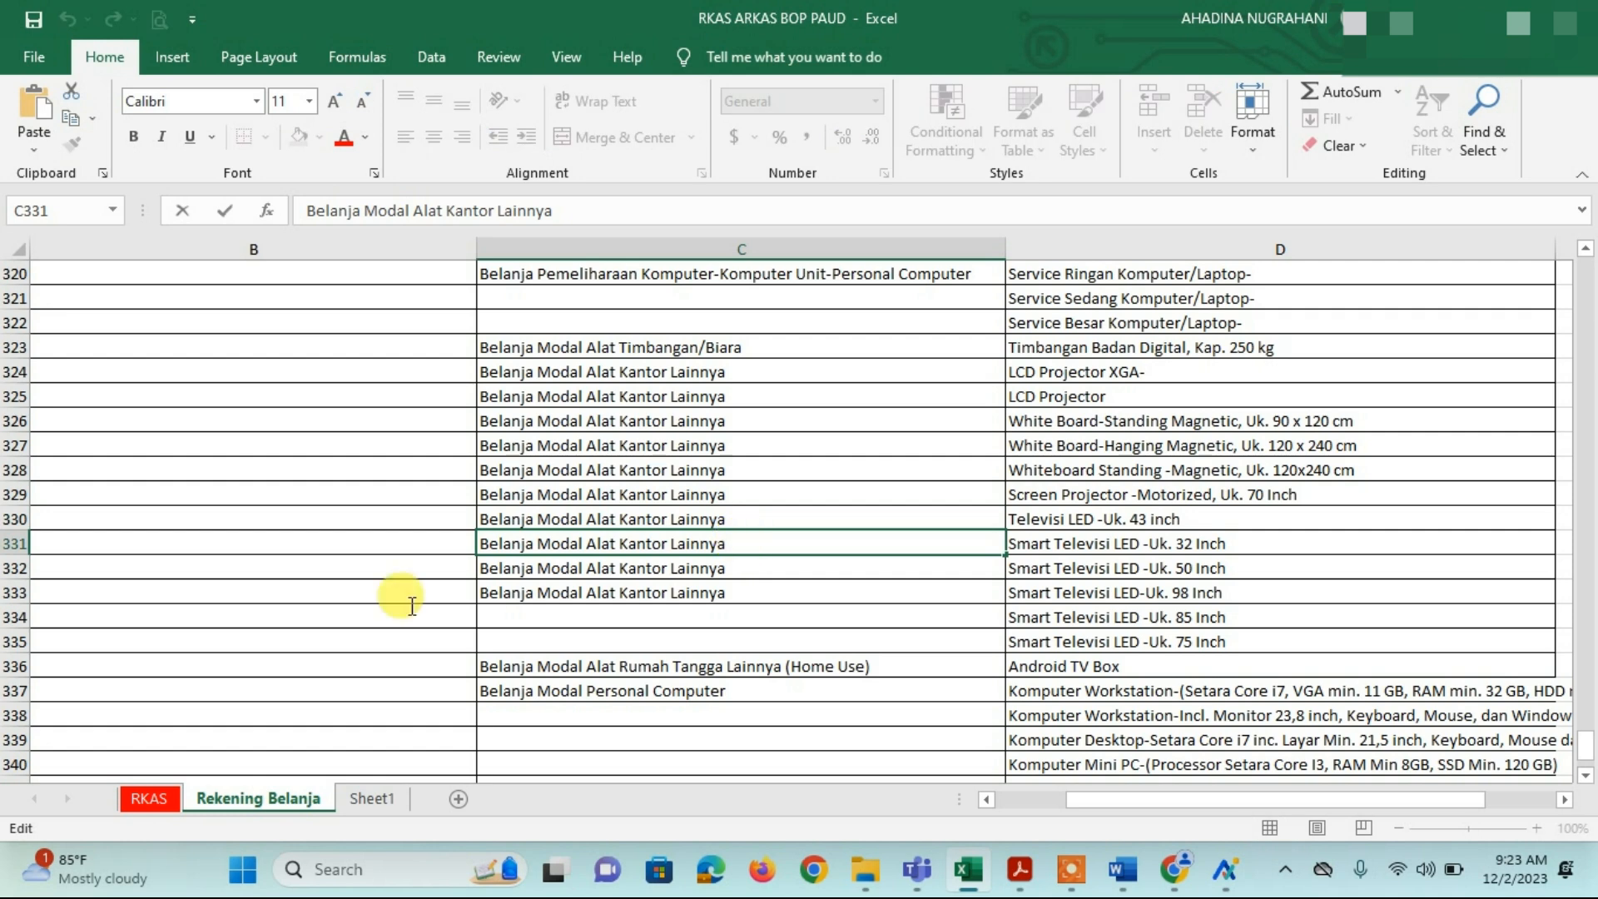
{"action": "key", "text": "shift+Home"}
{"action": "key", "text": "ctrl+c"}
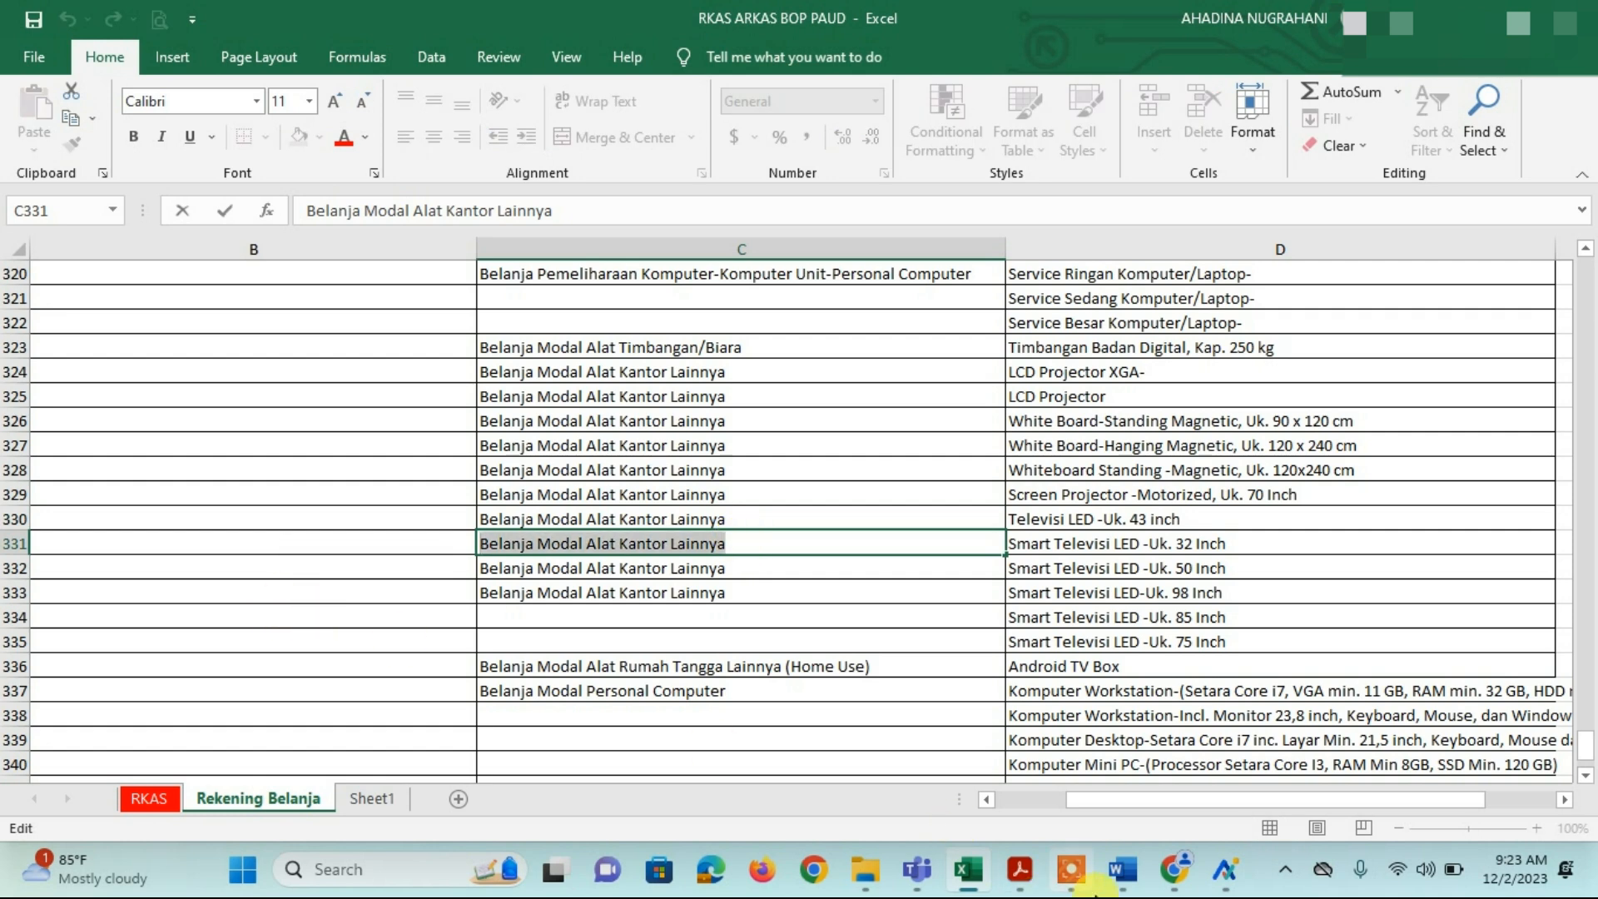
{"action": "left_click", "coordinate": [1225, 870]}
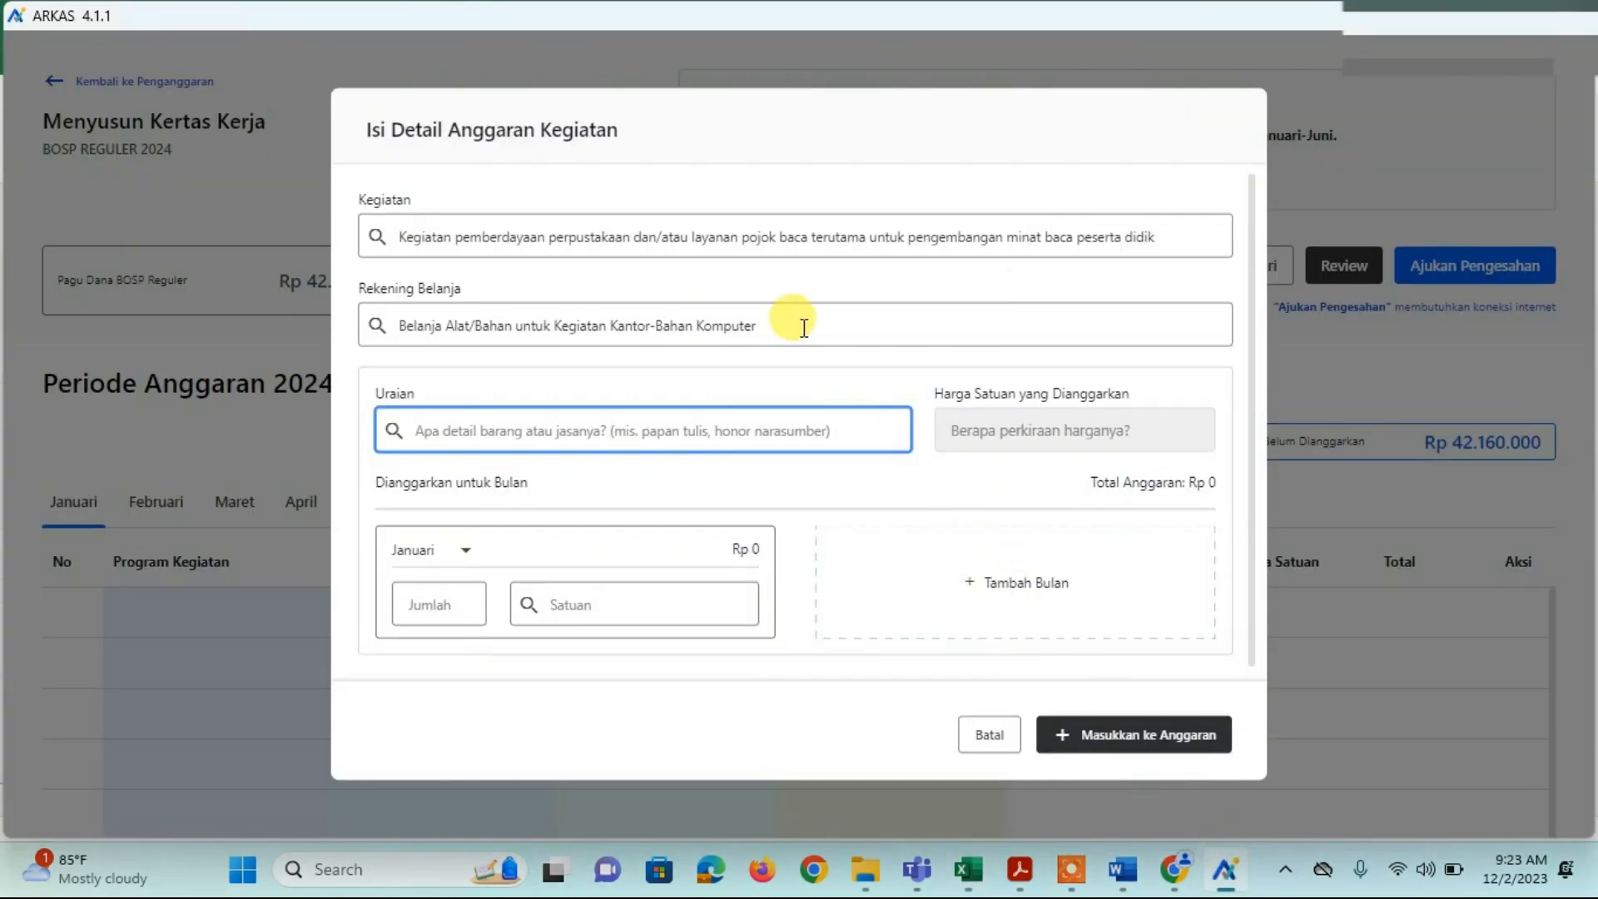
{"action": "left_click_drag", "start_coordinate": [802, 325], "coordinate": [4, 349]}
Step: Paste the account Belanja Modal Alat Kantor Lainnya, pick item Televisi LED -Uk. 43 inch, and check its Rp 5.300.000 ceiling
{"action": "key", "text": "ctrl+v"}
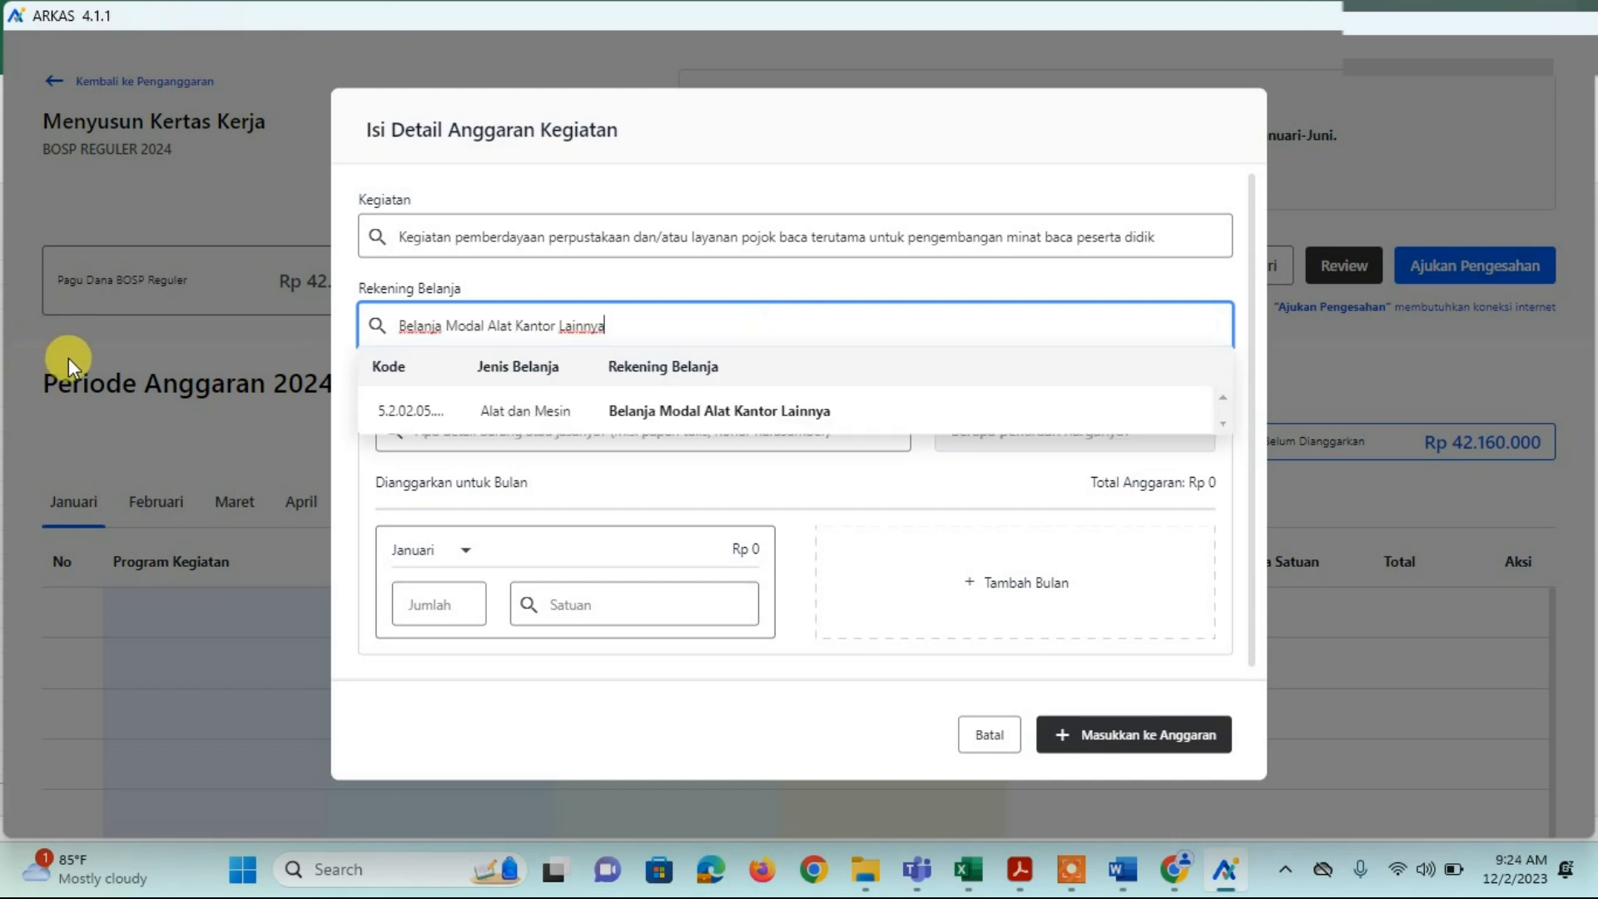
{"action": "left_click", "coordinate": [735, 413]}
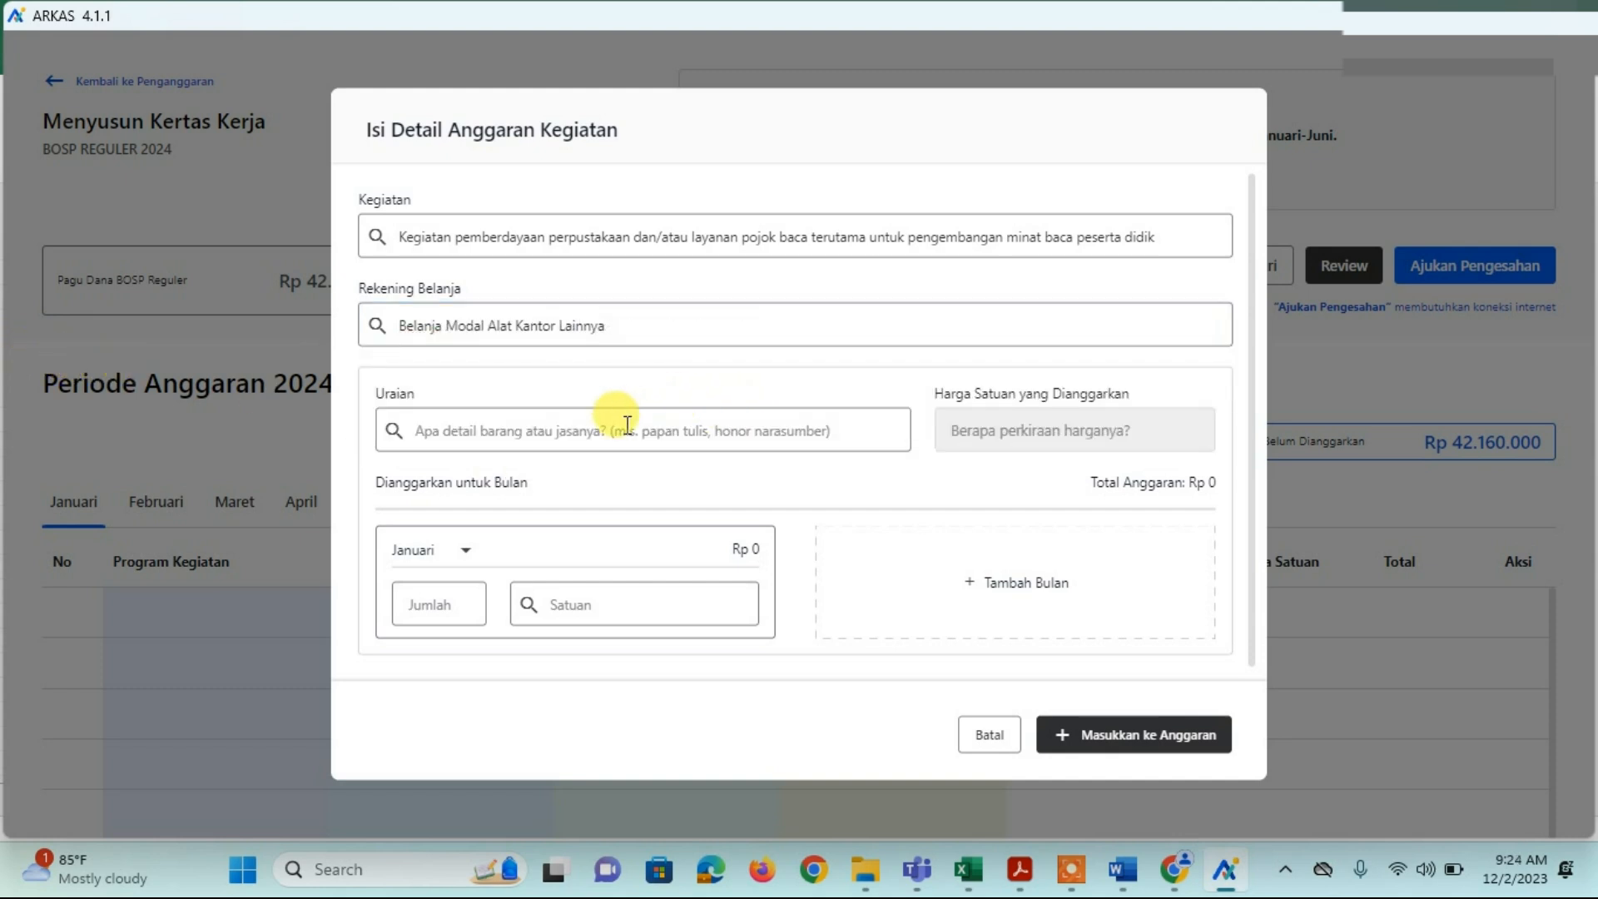
{"action": "left_click", "coordinate": [573, 435]}
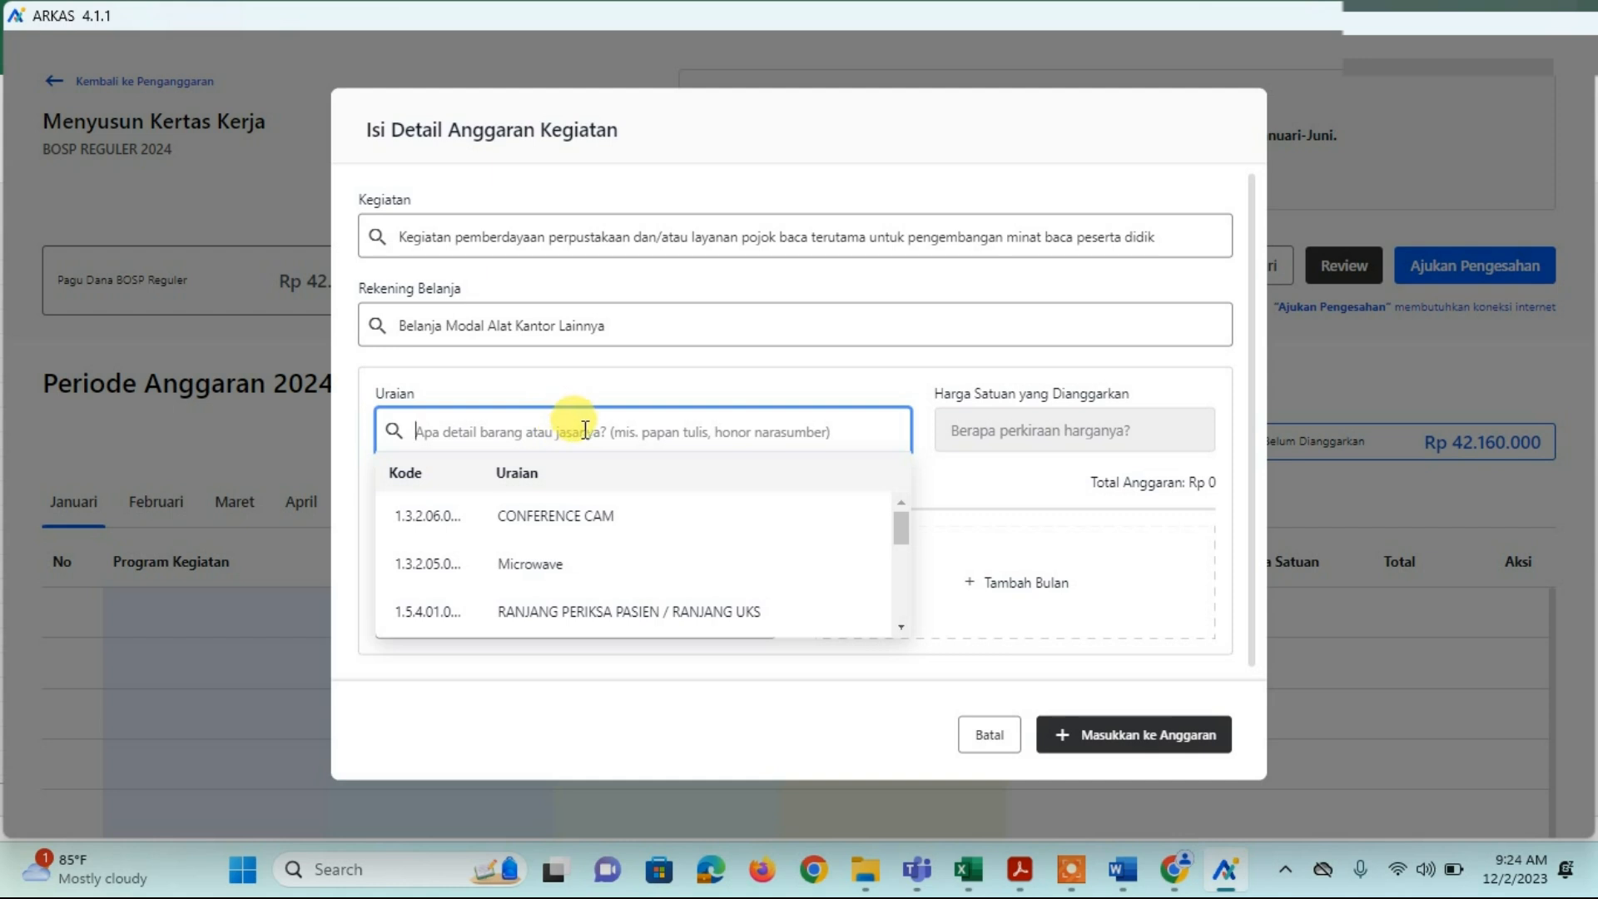
{"action": "type", "text": "TELEV"}
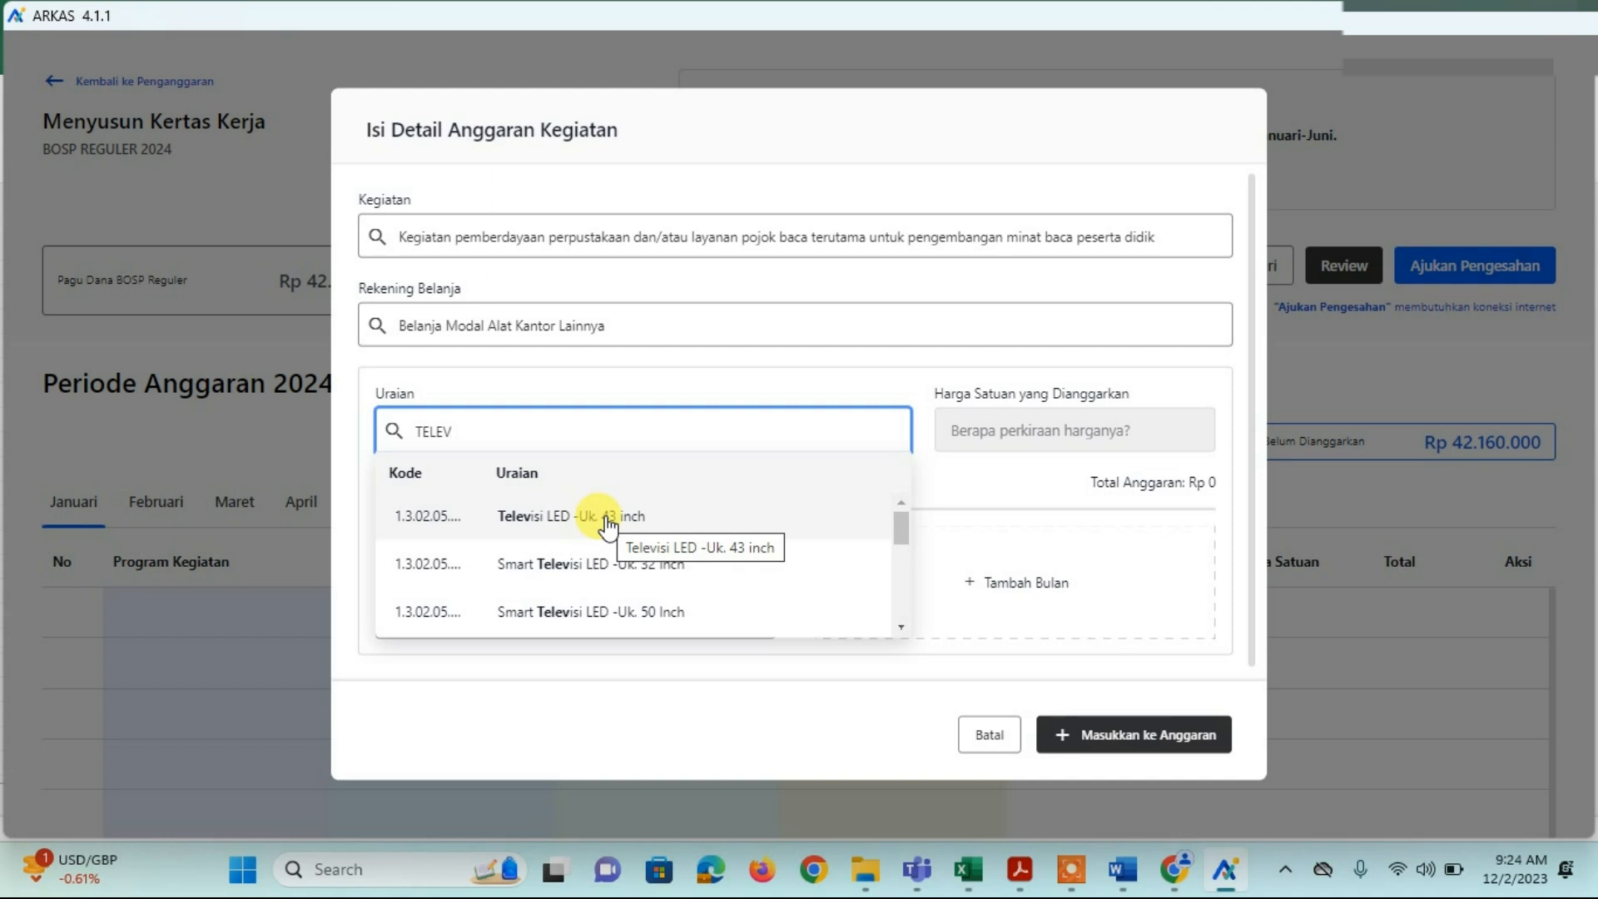
{"action": "left_click", "coordinate": [609, 520]}
{"action": "left_click", "coordinate": [965, 430]}
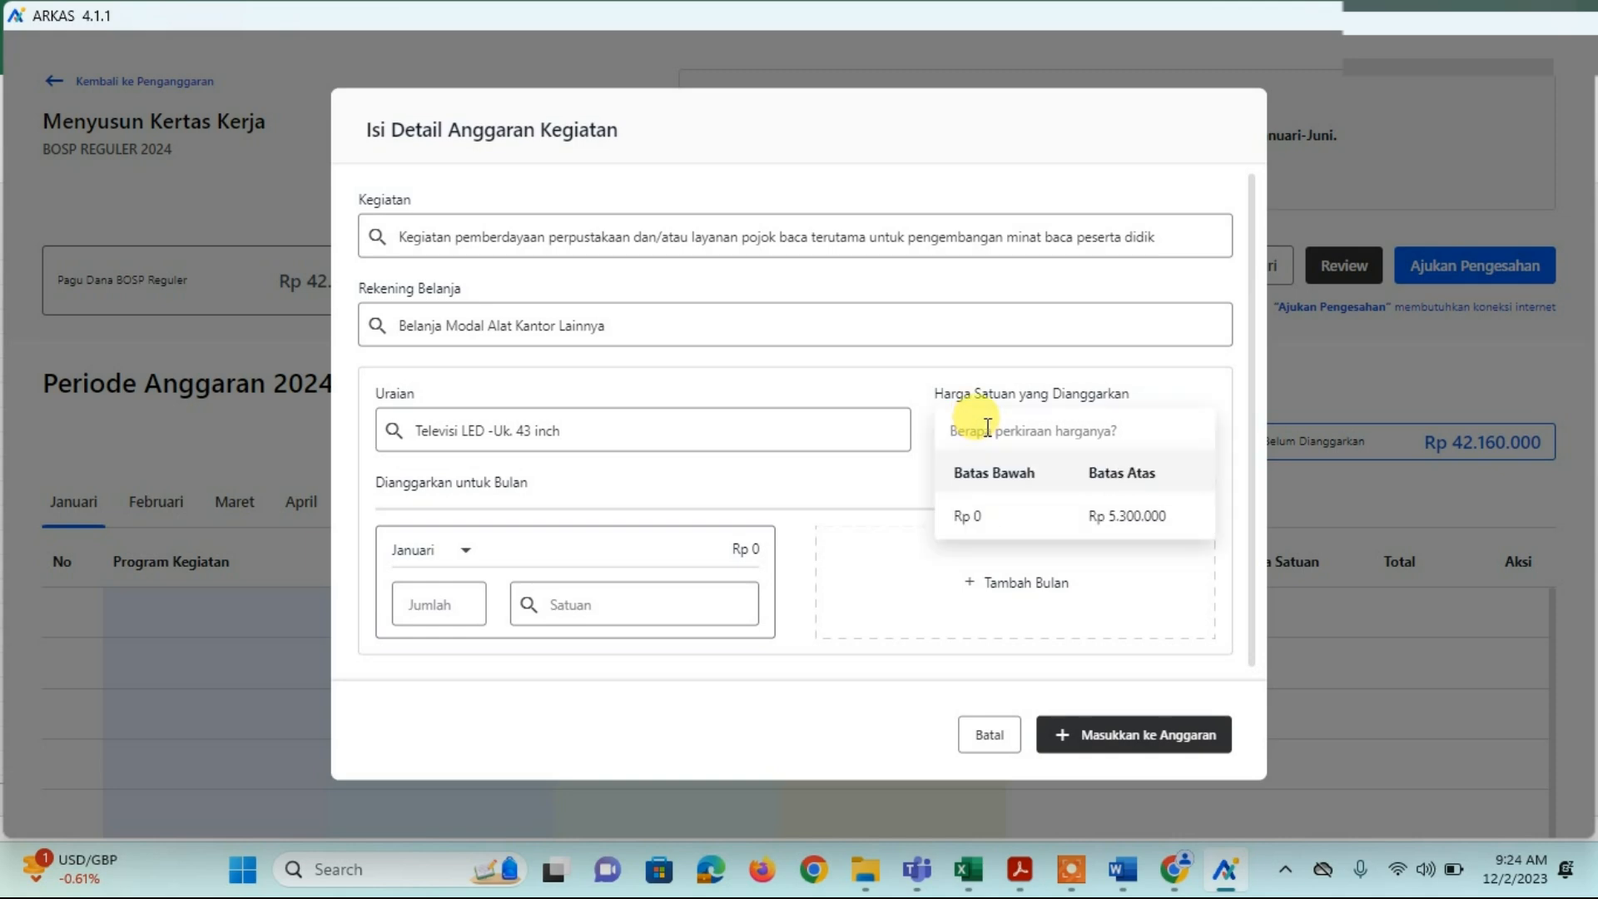
{"action": "left_click", "coordinate": [970, 872]}
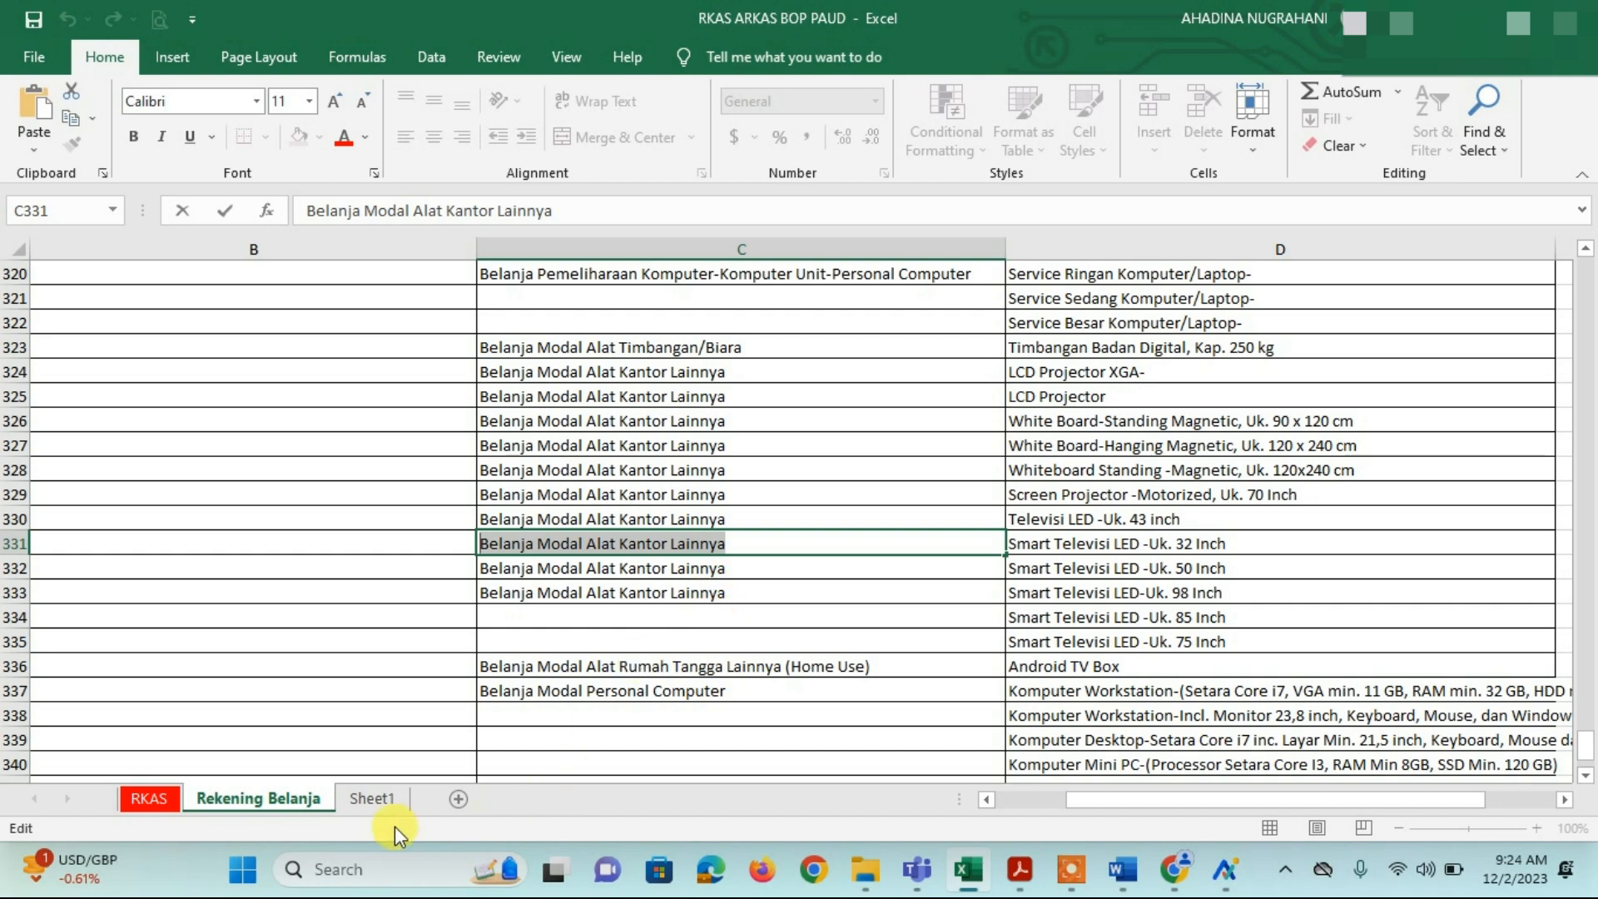
Step: On the RKAS sheet, enter row 14 as Televisi at 5,300,000, quantity 1 unit
{"action": "left_click", "coordinate": [149, 798]}
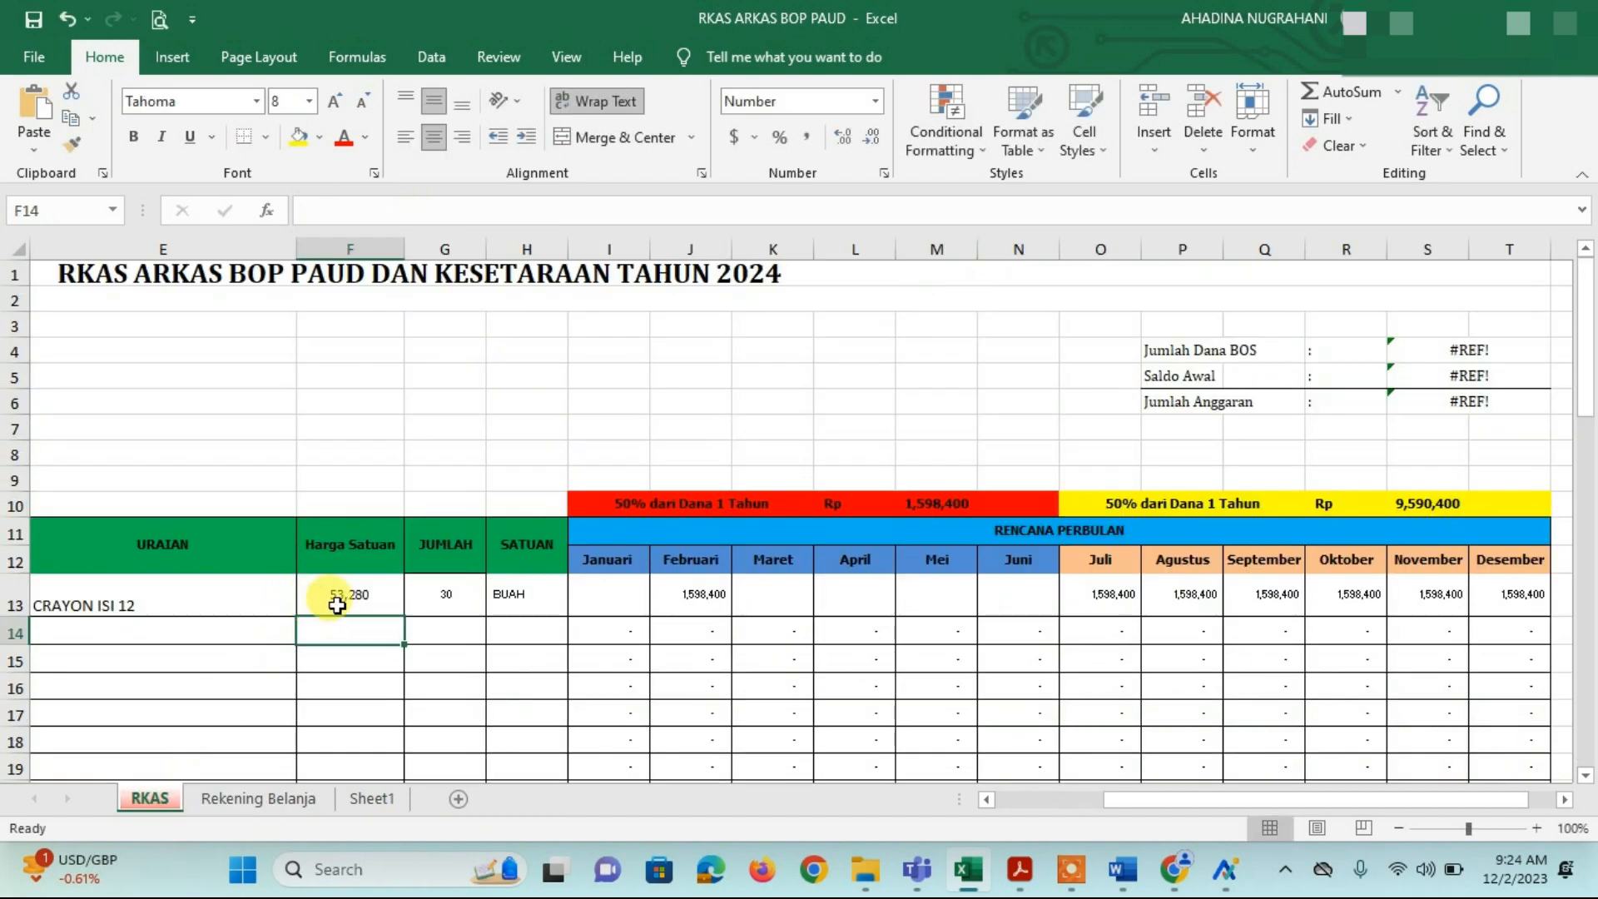
{"action": "left_click", "coordinate": [161, 633]}
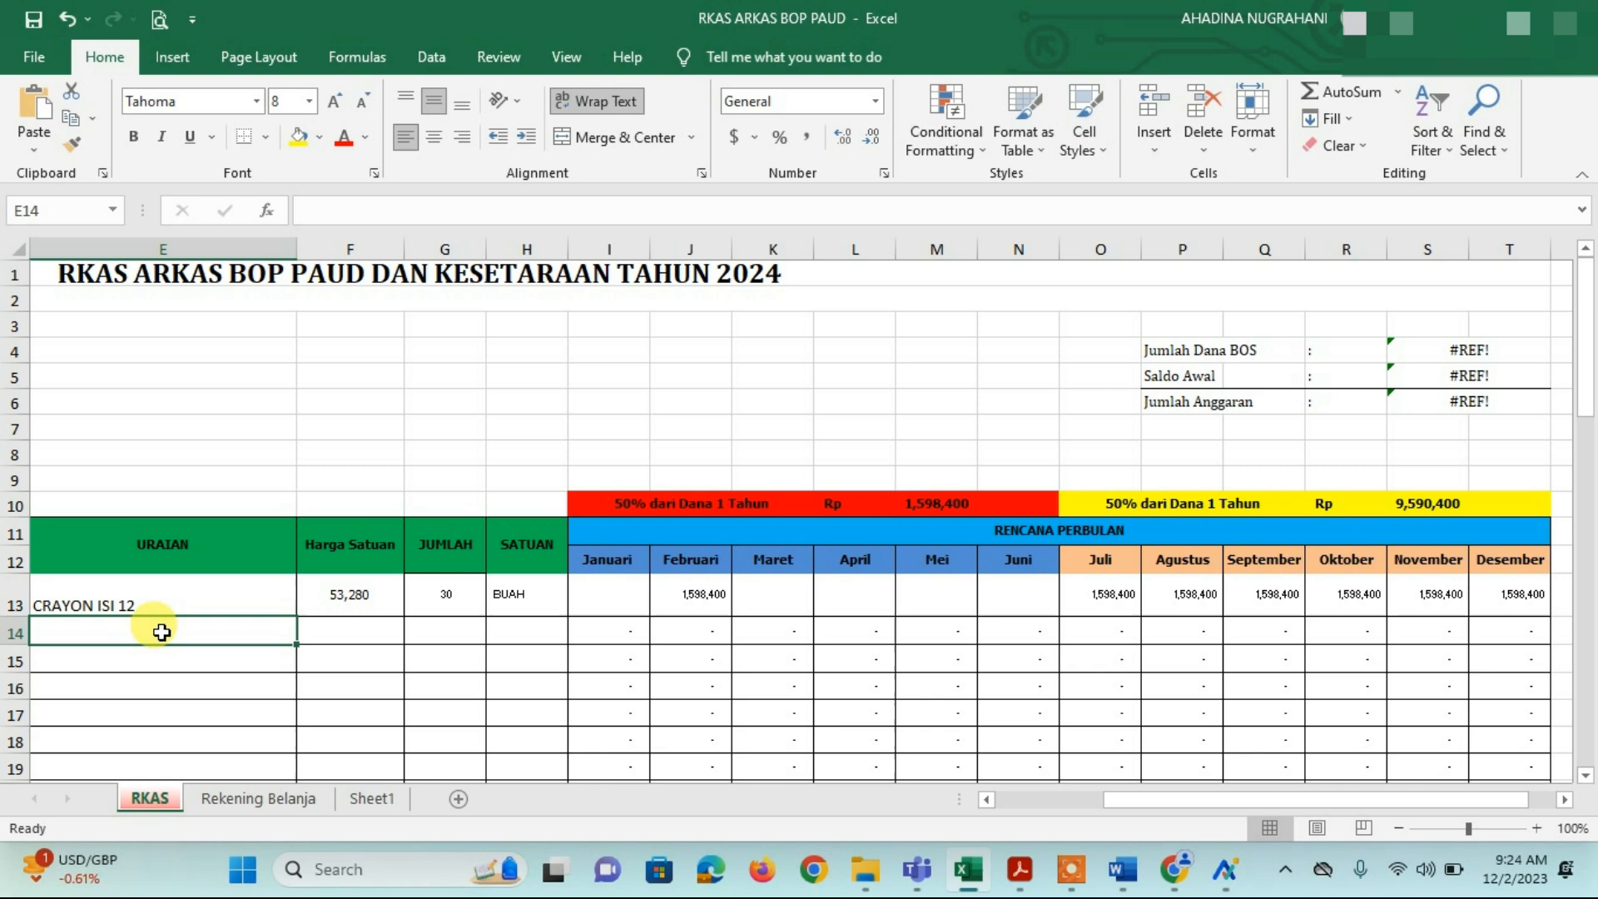
{"action": "type", "text": "ITelevisi"}
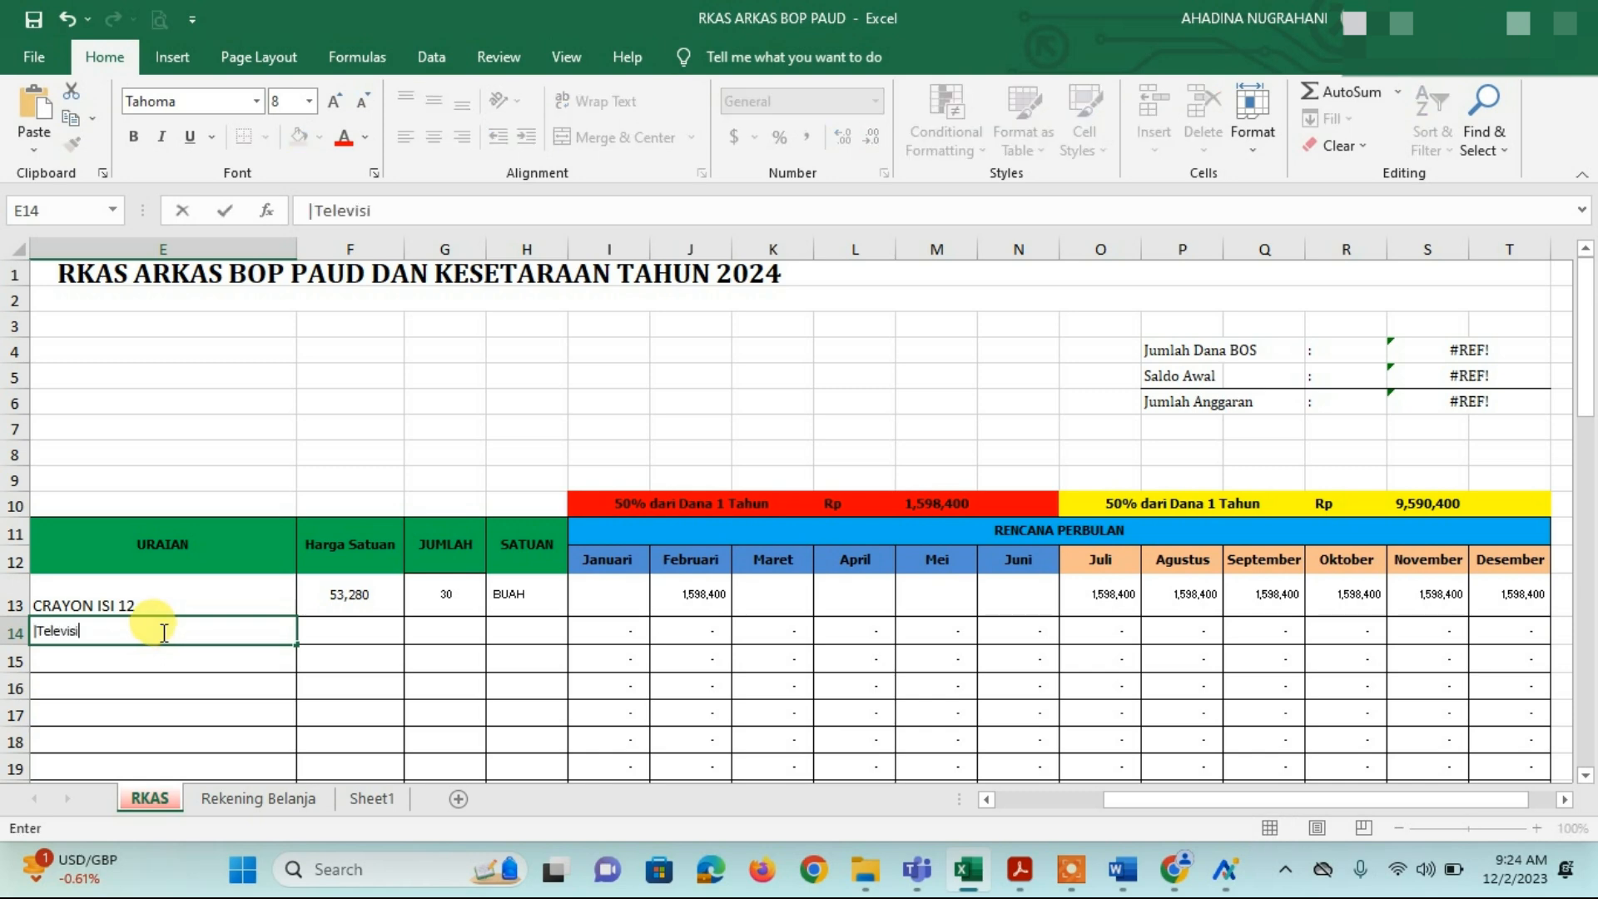
{"action": "key", "text": "Tab"}
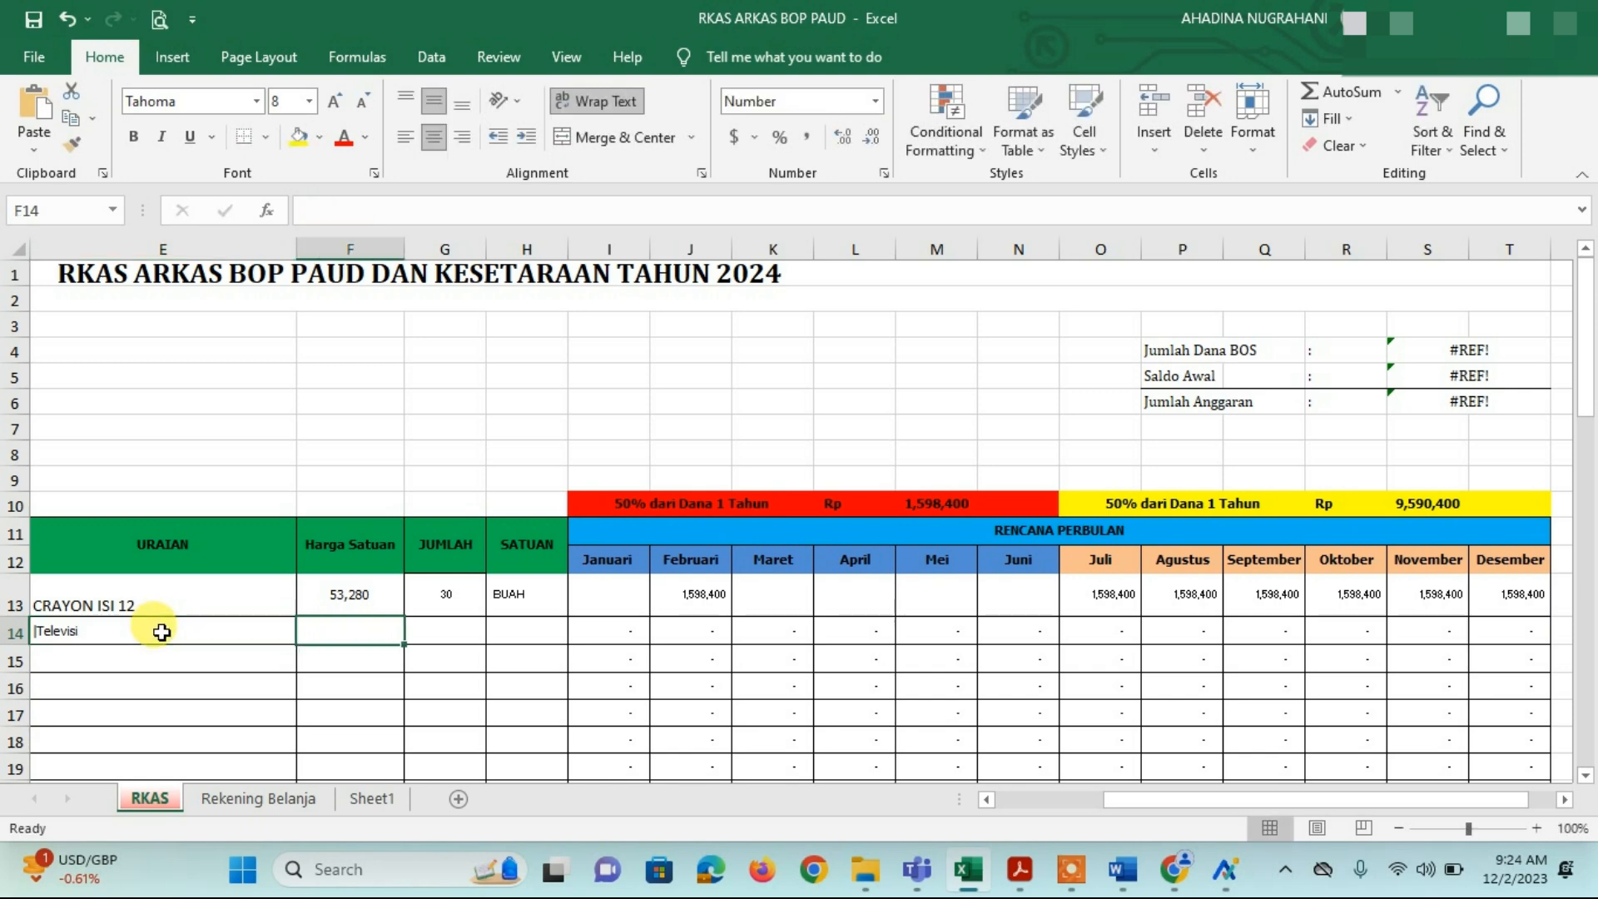
{"action": "type", "text": "5"}
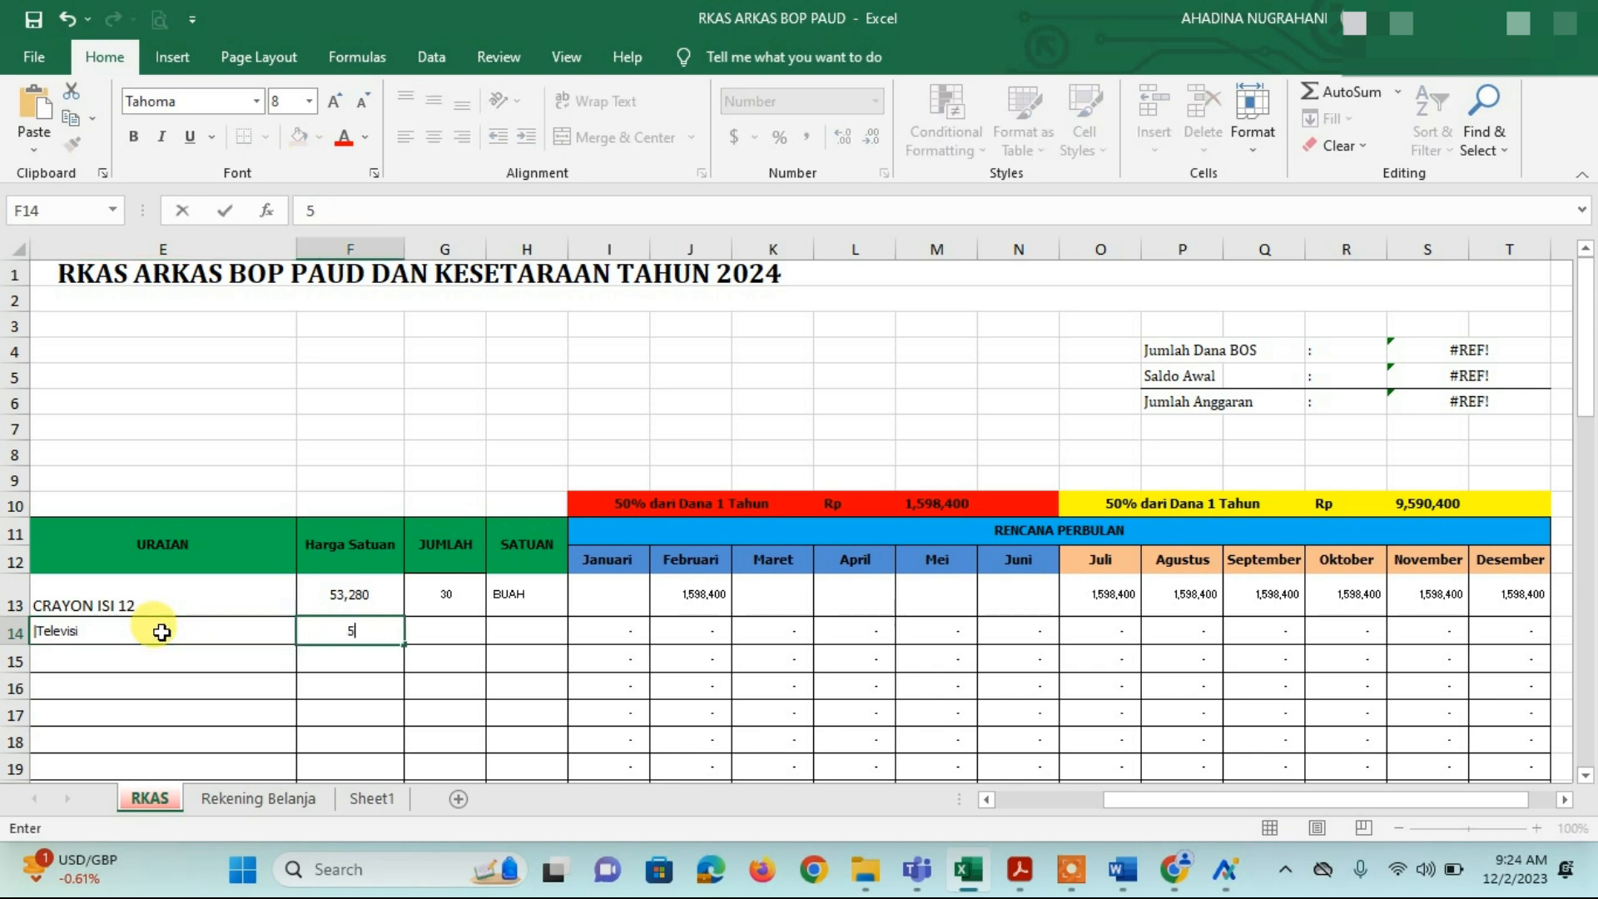
{"action": "type", "text": ",300,000"}
{"action": "key", "text": "Tab"}
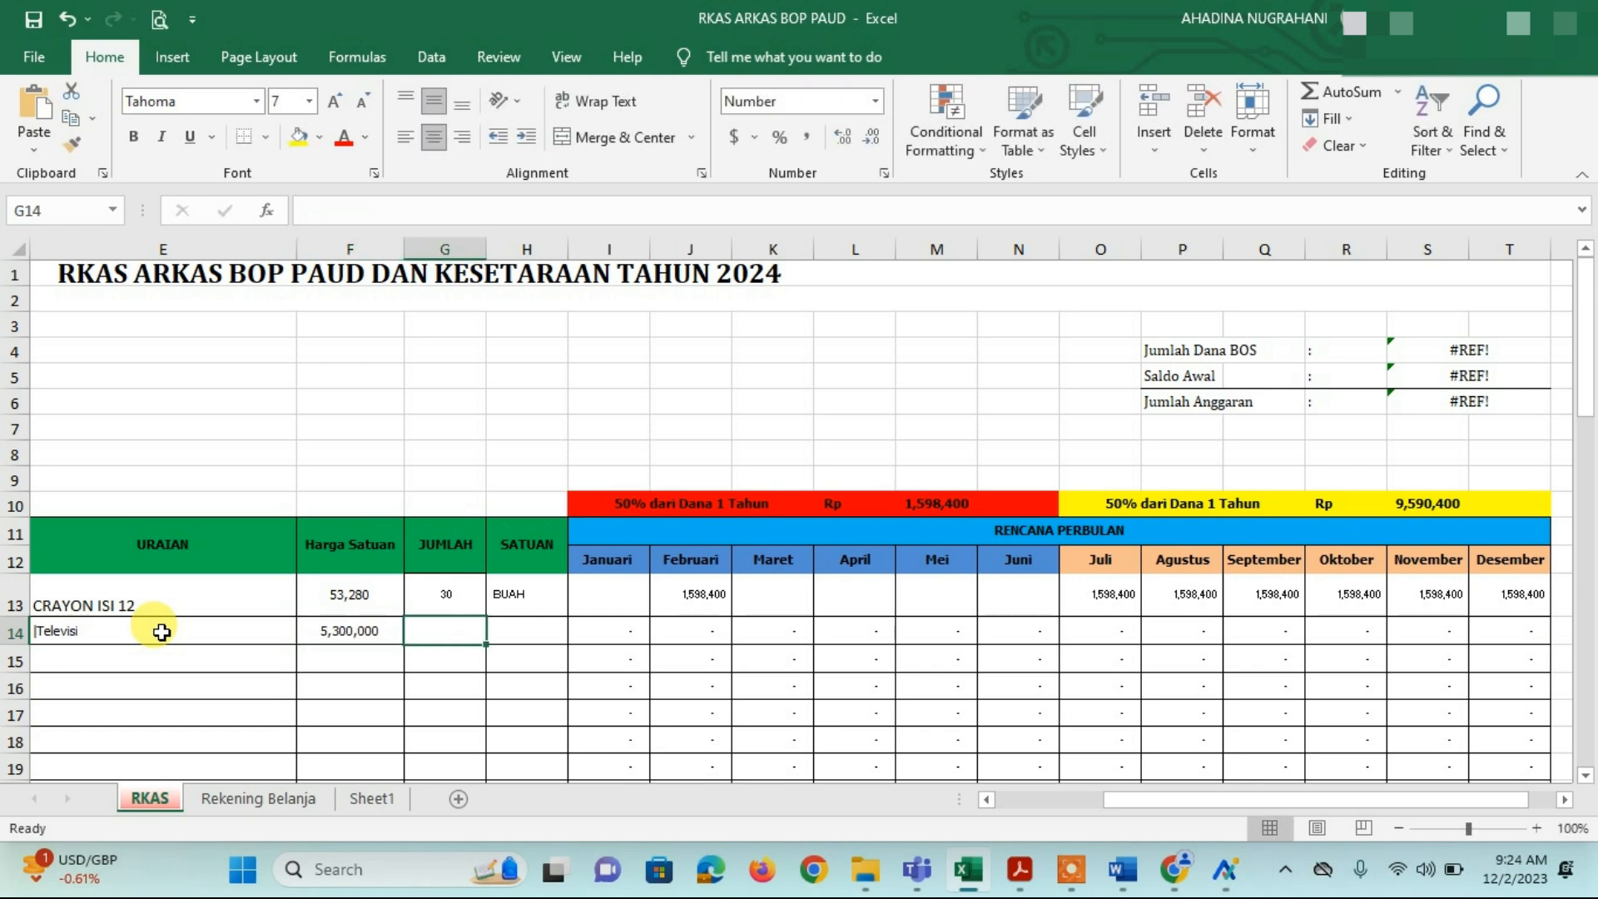
{"action": "type", "text": "1"}
{"action": "key", "text": "Tab"}
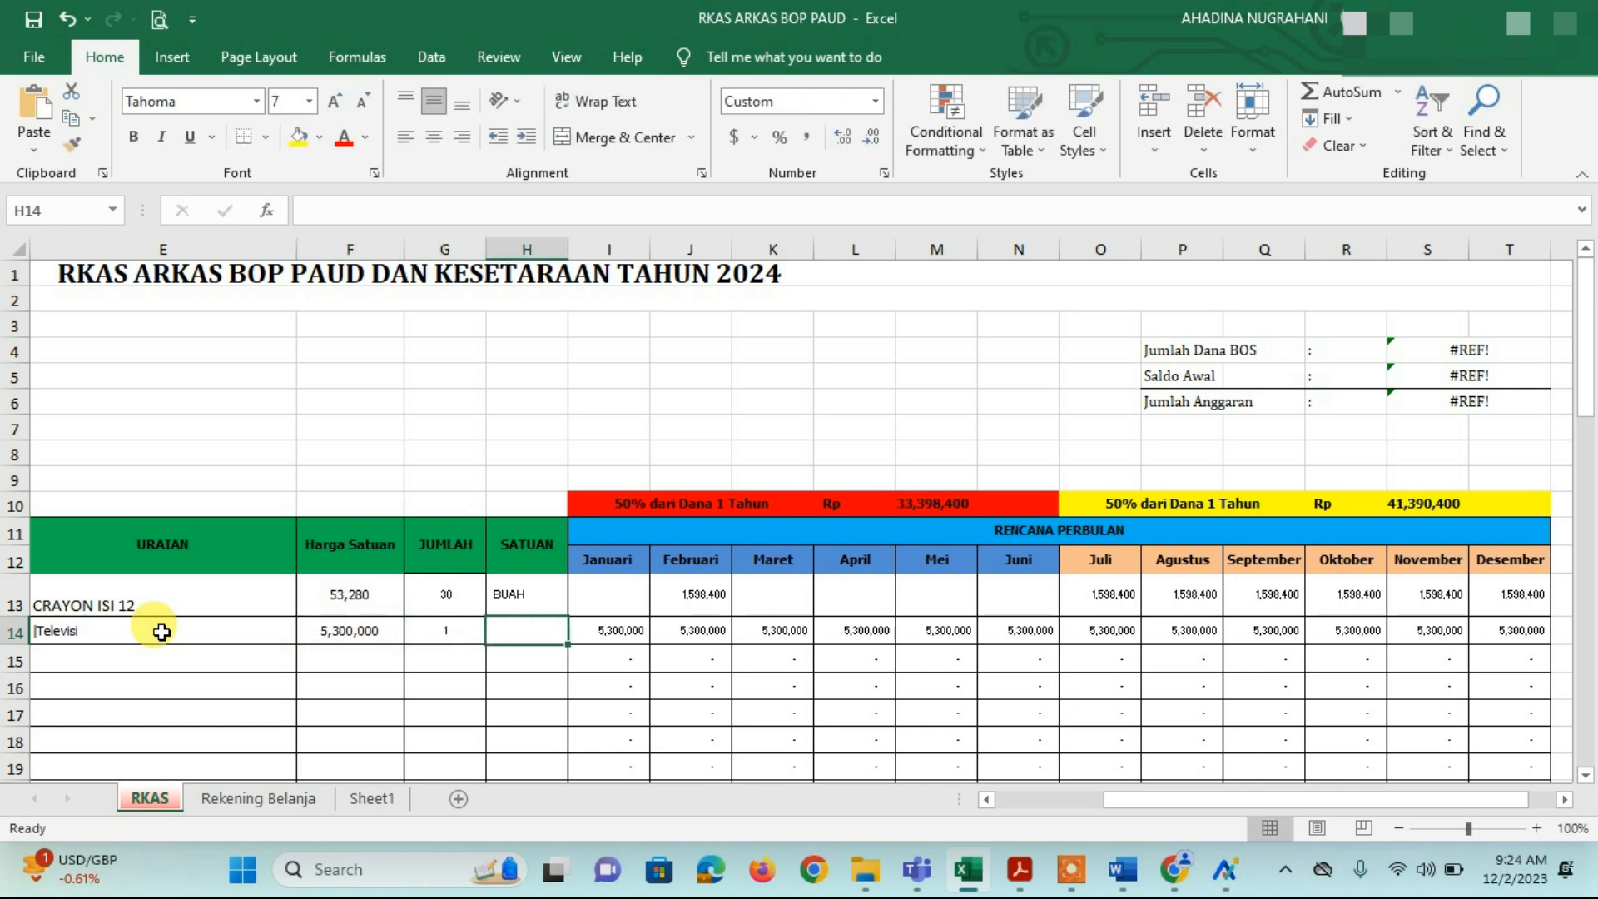
{"action": "type", "text": "un"}
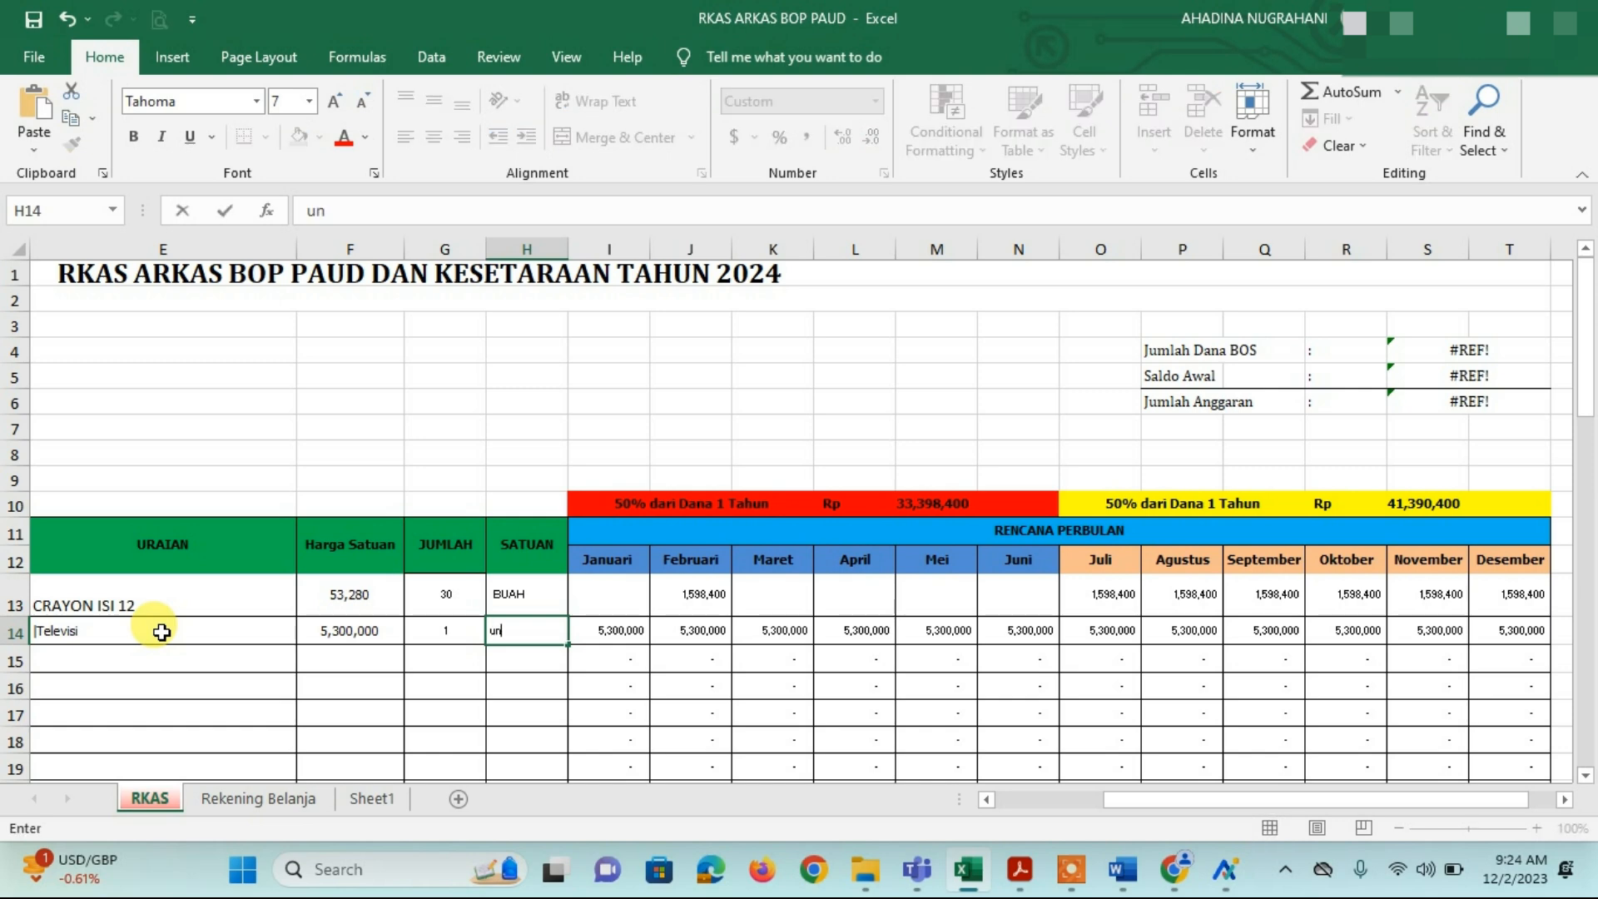
{"action": "type", "text": "it"}
{"action": "key", "text": "Tab"}
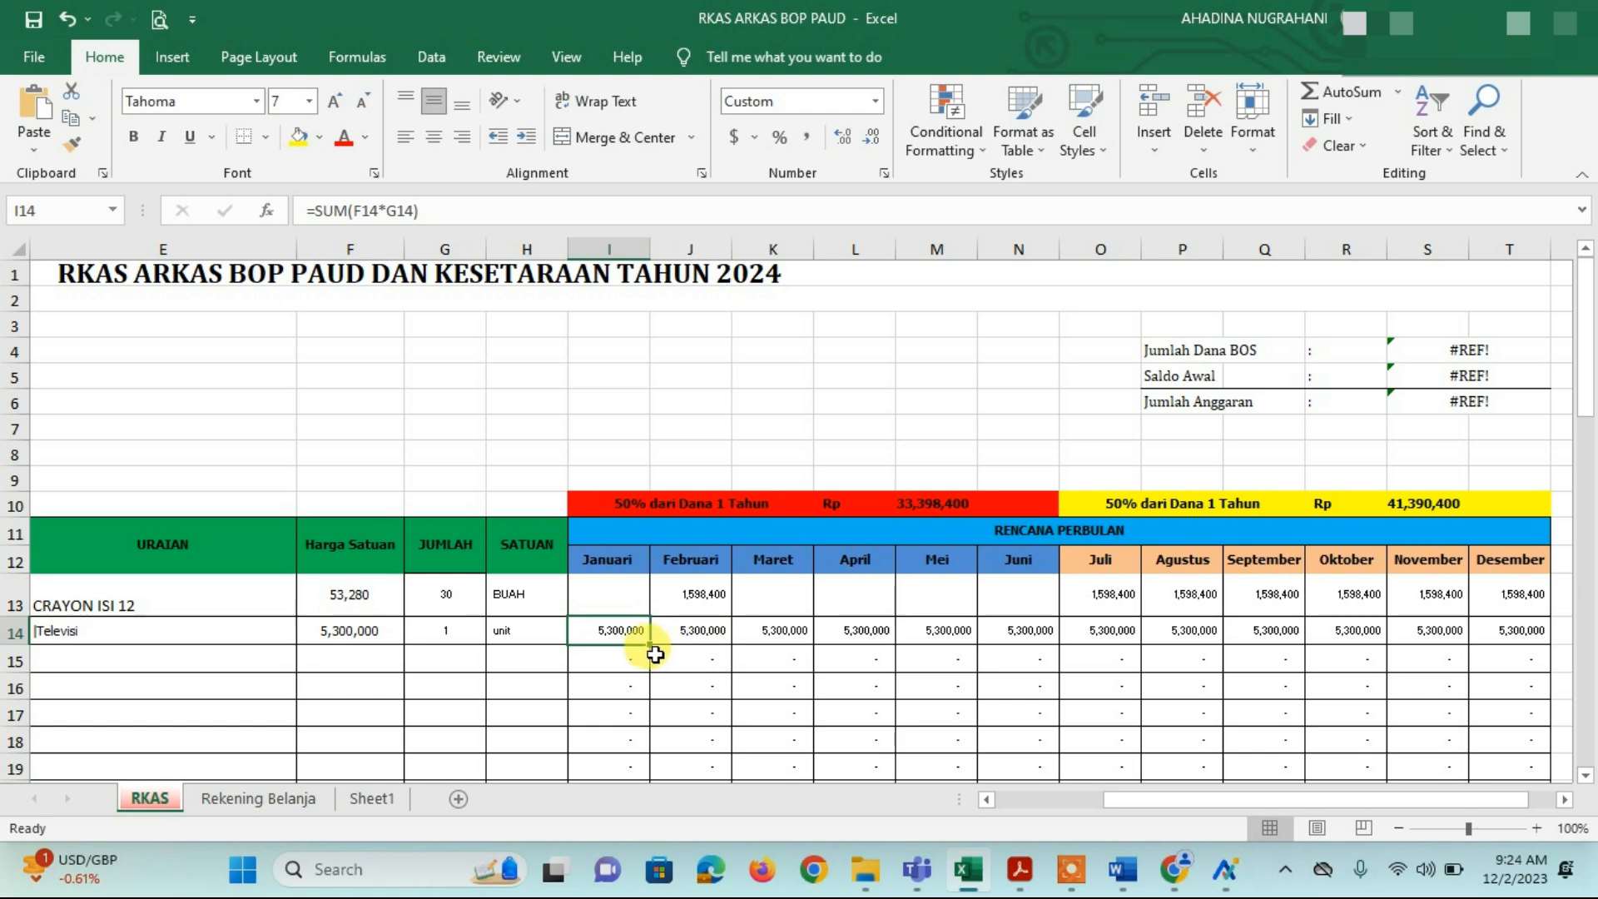
Step: Clear the Televisi amounts for Januari–Februari and April–Juni, leaving Maret, so the first-half total drops to 6,898,400
{"action": "left_click_drag", "start_coordinate": [613, 629], "coordinate": [1002, 616]}
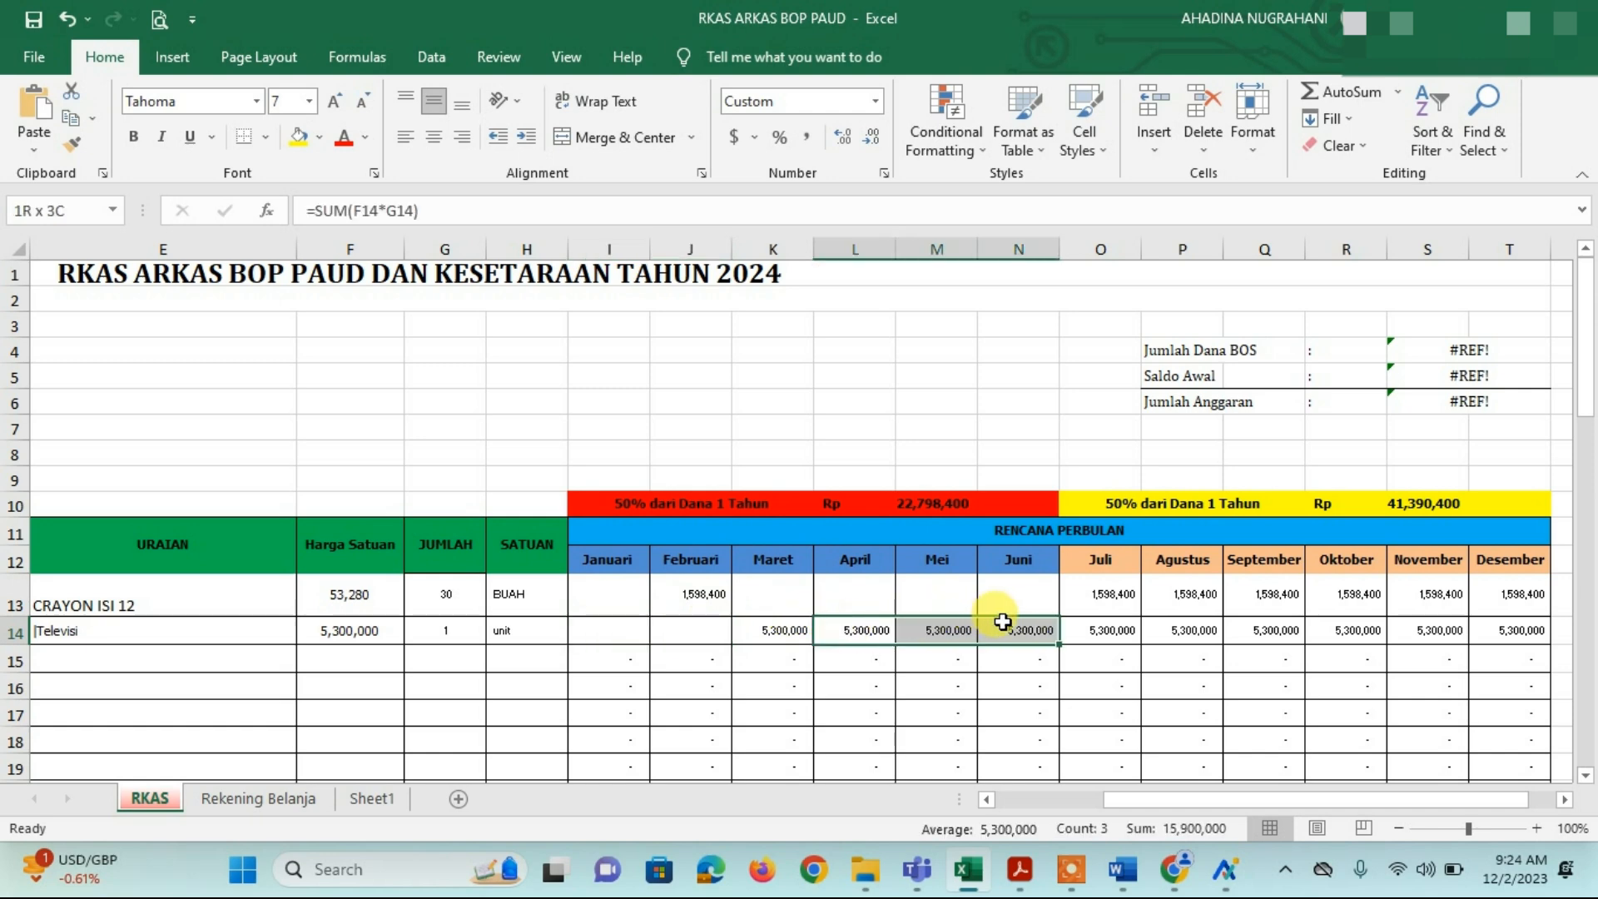
{"action": "key", "text": "Delete"}
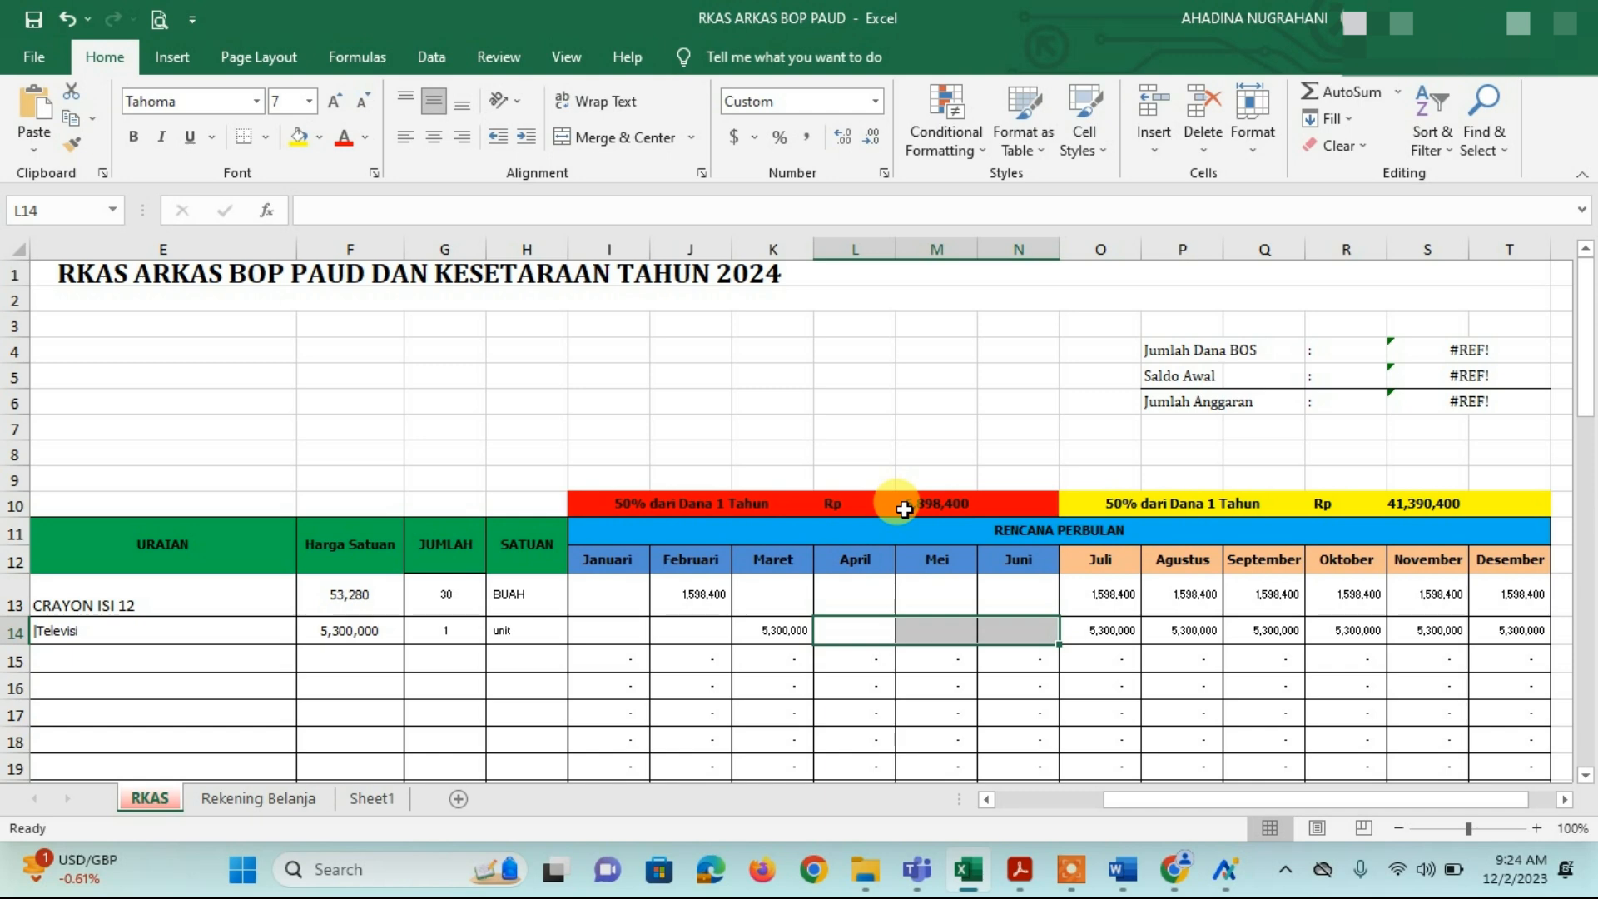
{"action": "left_click", "coordinate": [905, 508]}
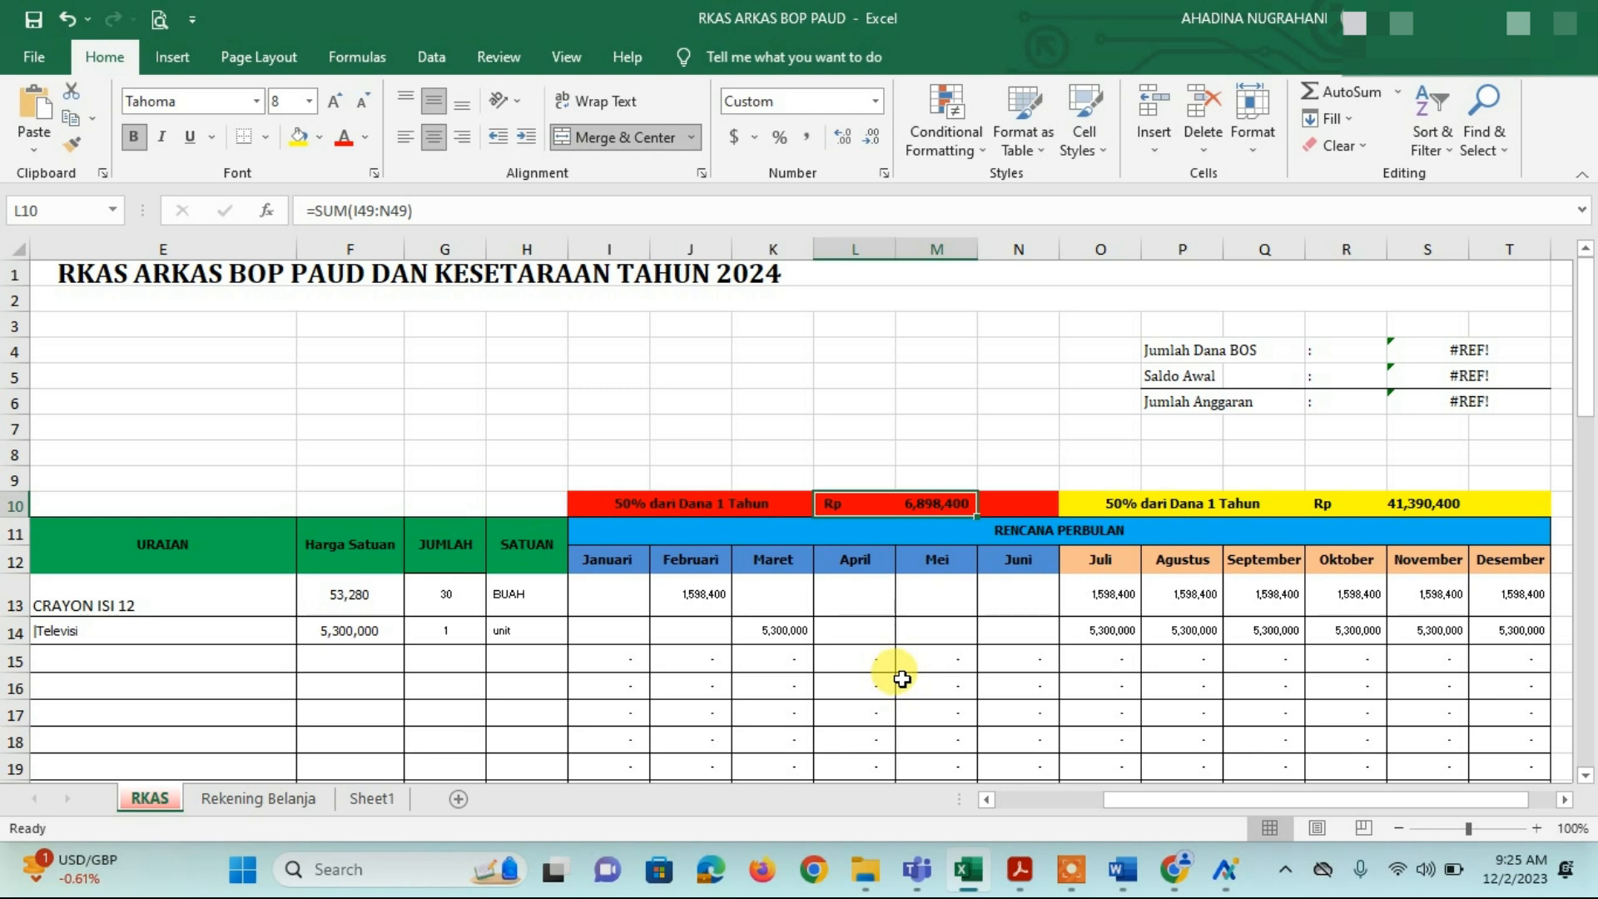
{"action": "left_click", "coordinate": [874, 656]}
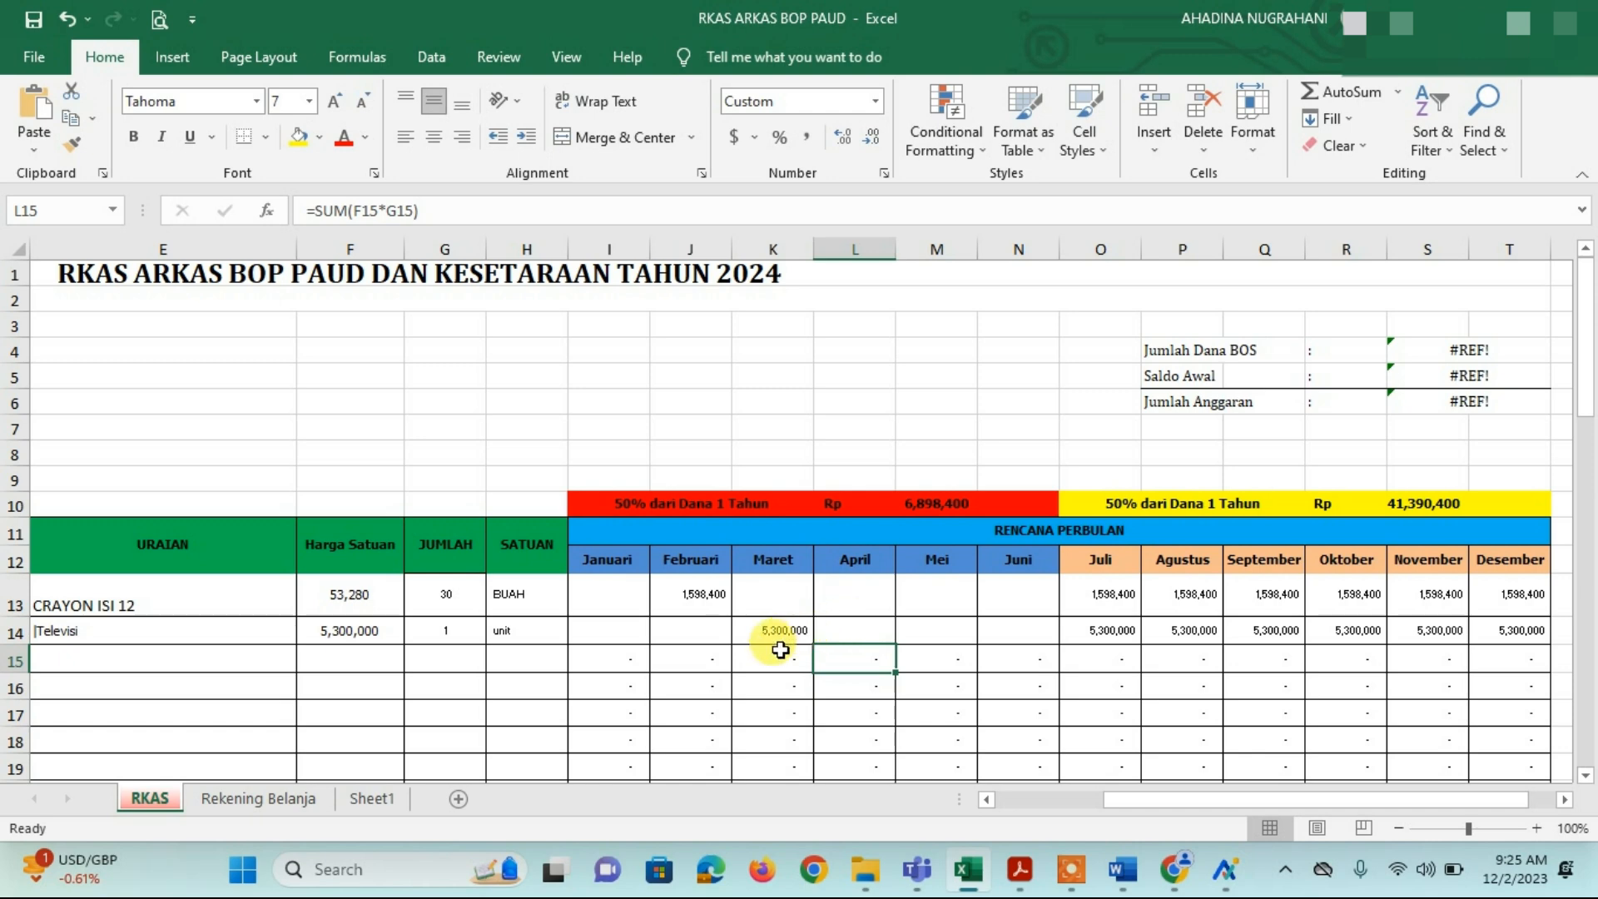
{"action": "left_click", "coordinate": [787, 630]}
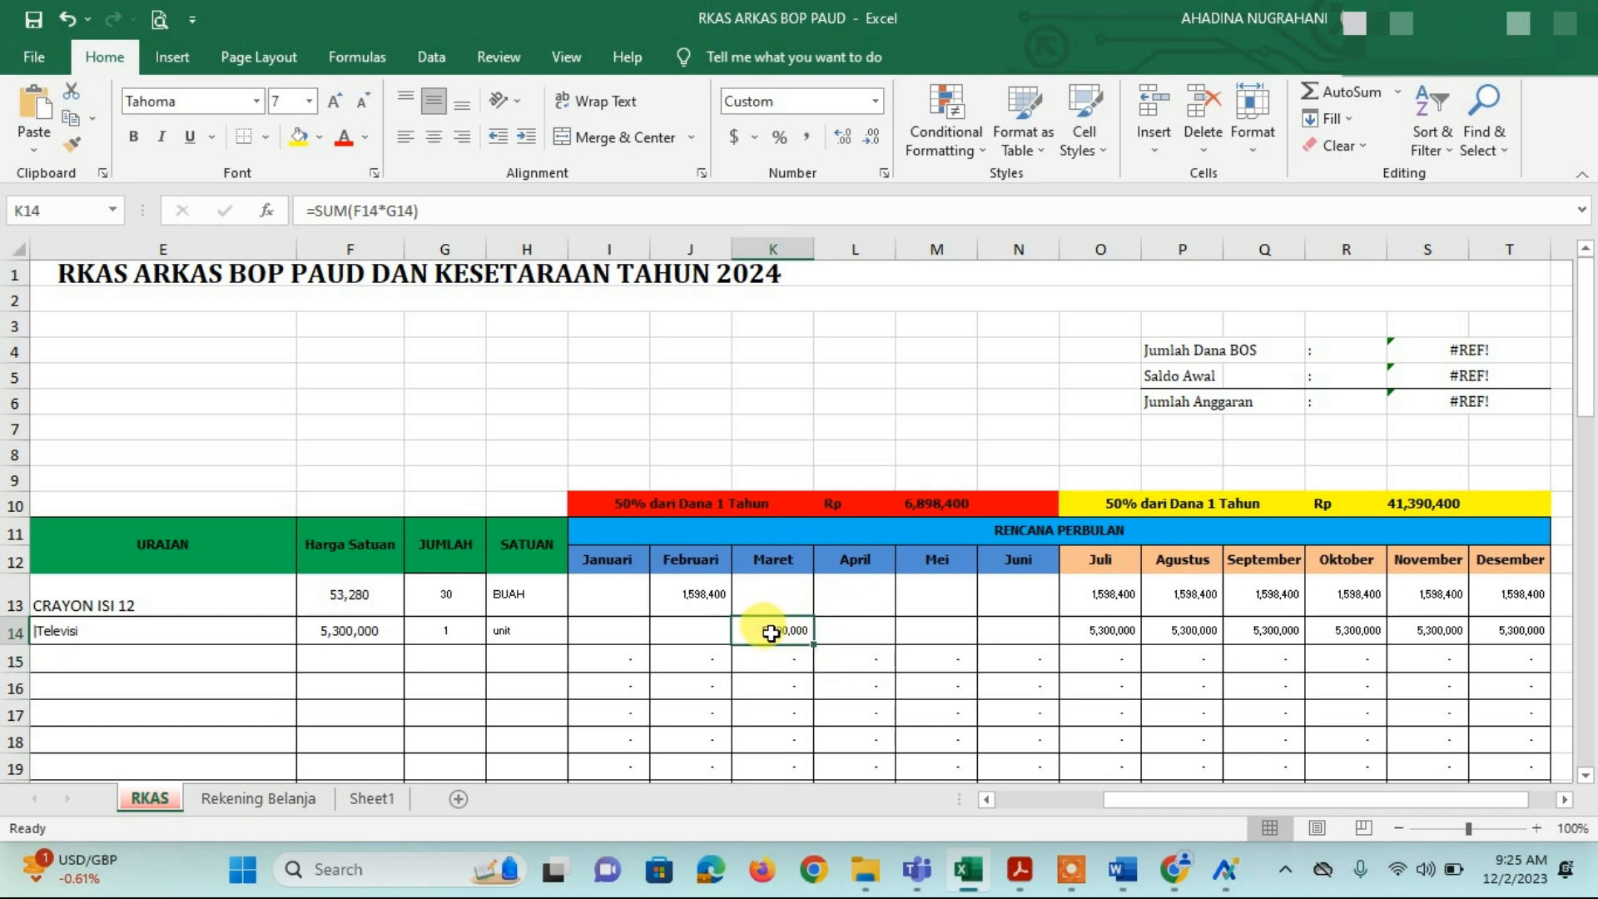
Step: On the Rekening Belanja sheet, review the Belanja Tagihan Listrik items such as Biaya Token Listrik-Rp. 100.000,-
{"action": "left_click", "coordinate": [283, 801]}
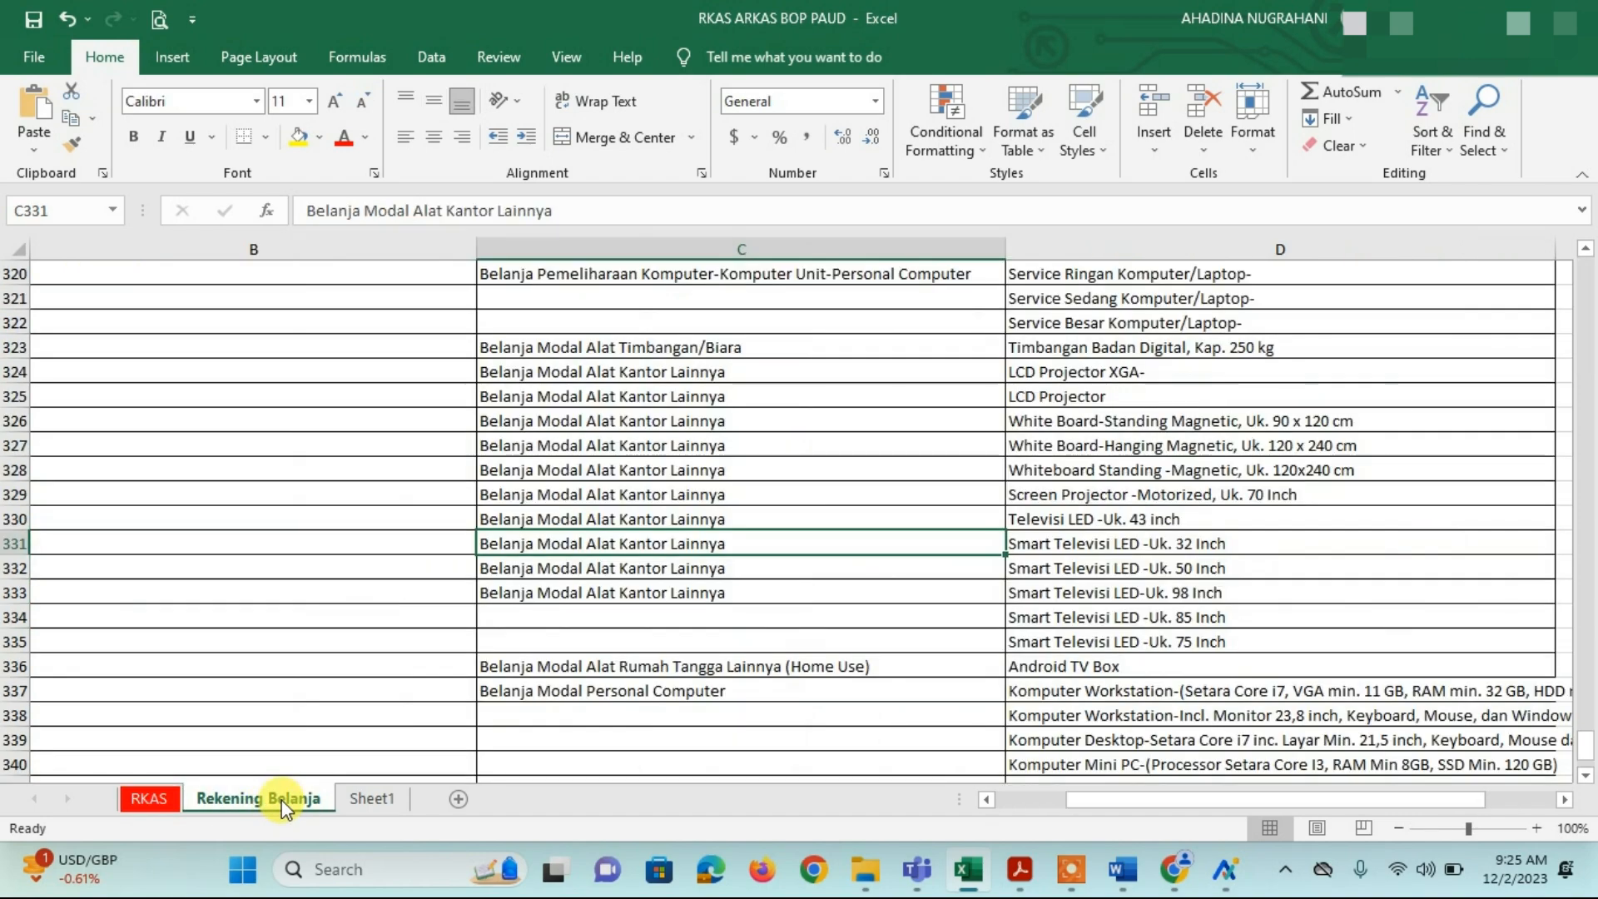
{"action": "scroll", "coordinate": [716, 468], "scroll_direction": "up", "scroll_amount": 9}
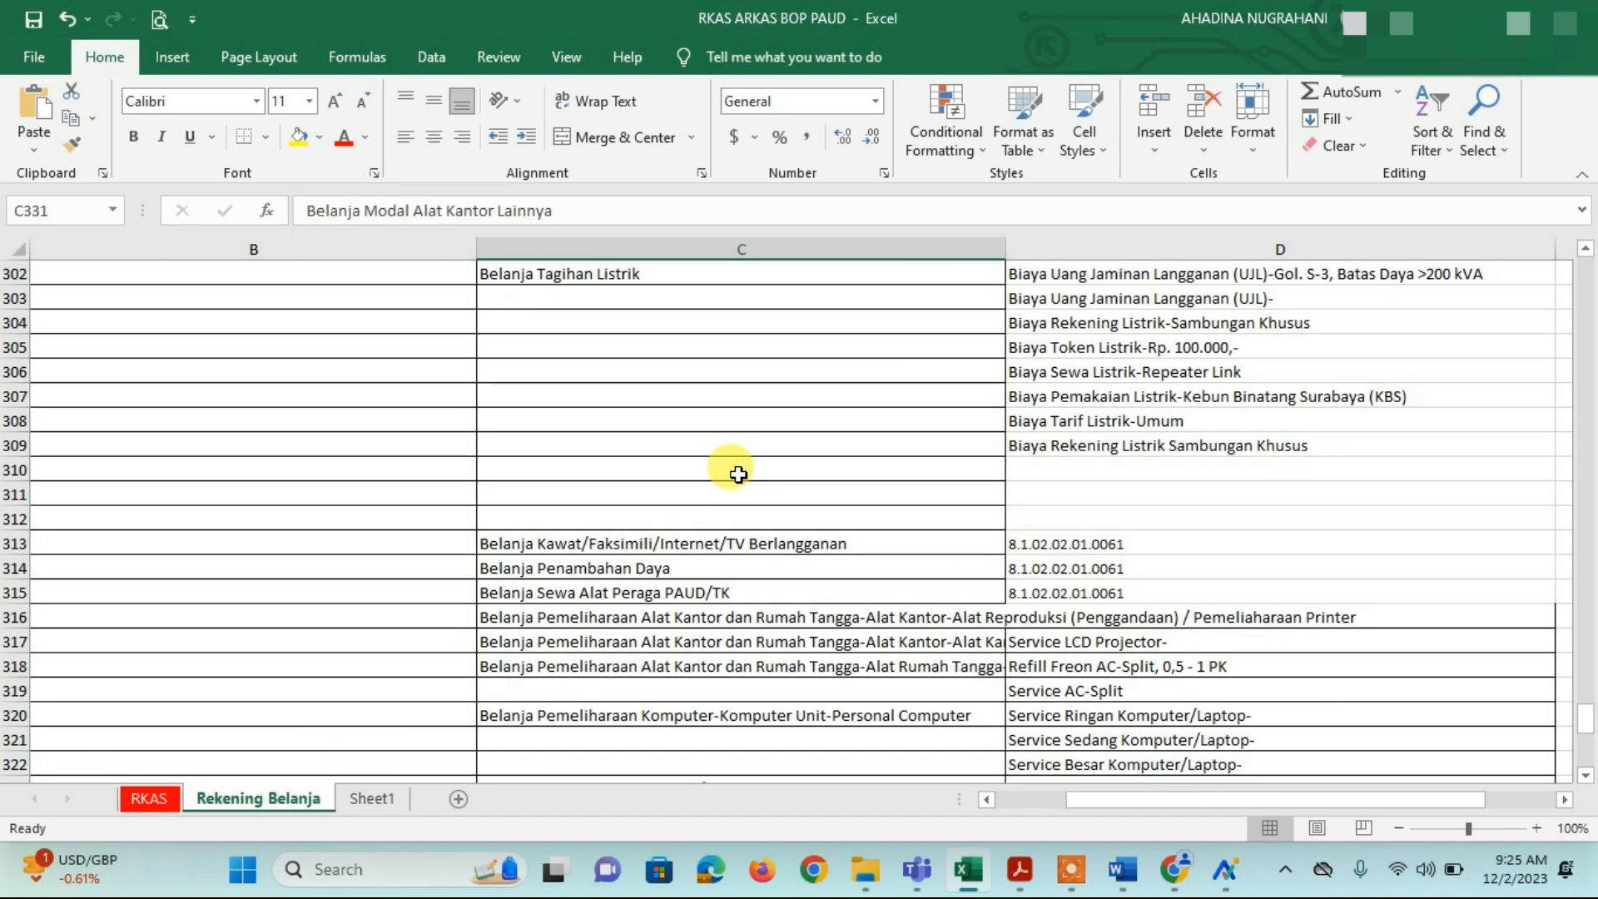
{"action": "scroll", "coordinate": [739, 474], "scroll_direction": "up", "scroll_amount": 3}
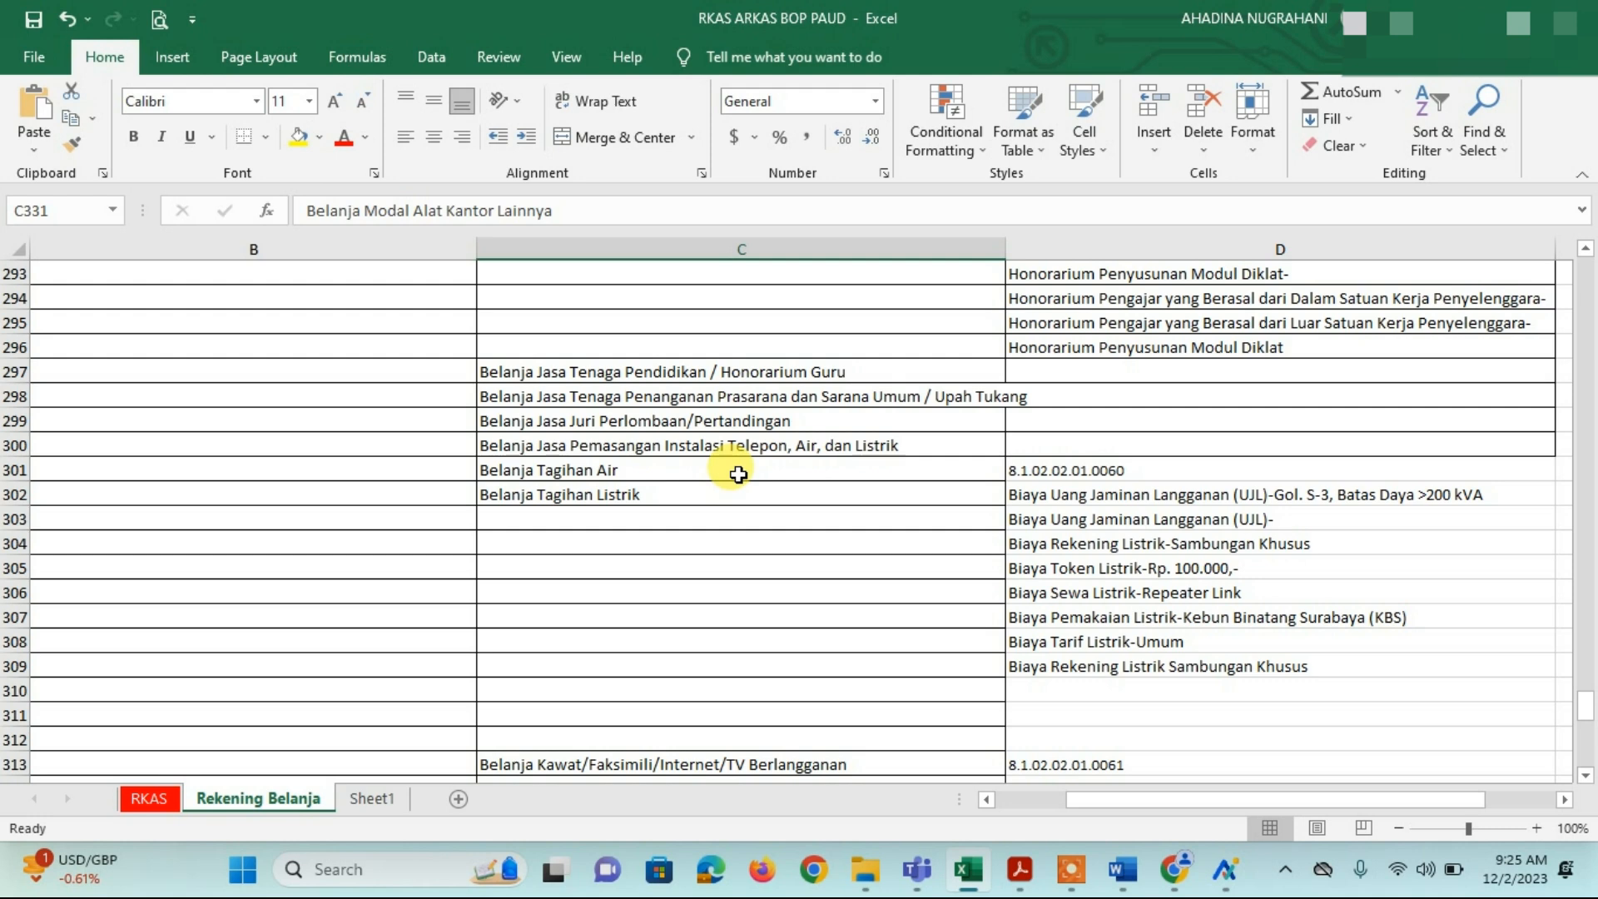
{"action": "scroll", "coordinate": [738, 475], "scroll_direction": "down", "scroll_amount": 1}
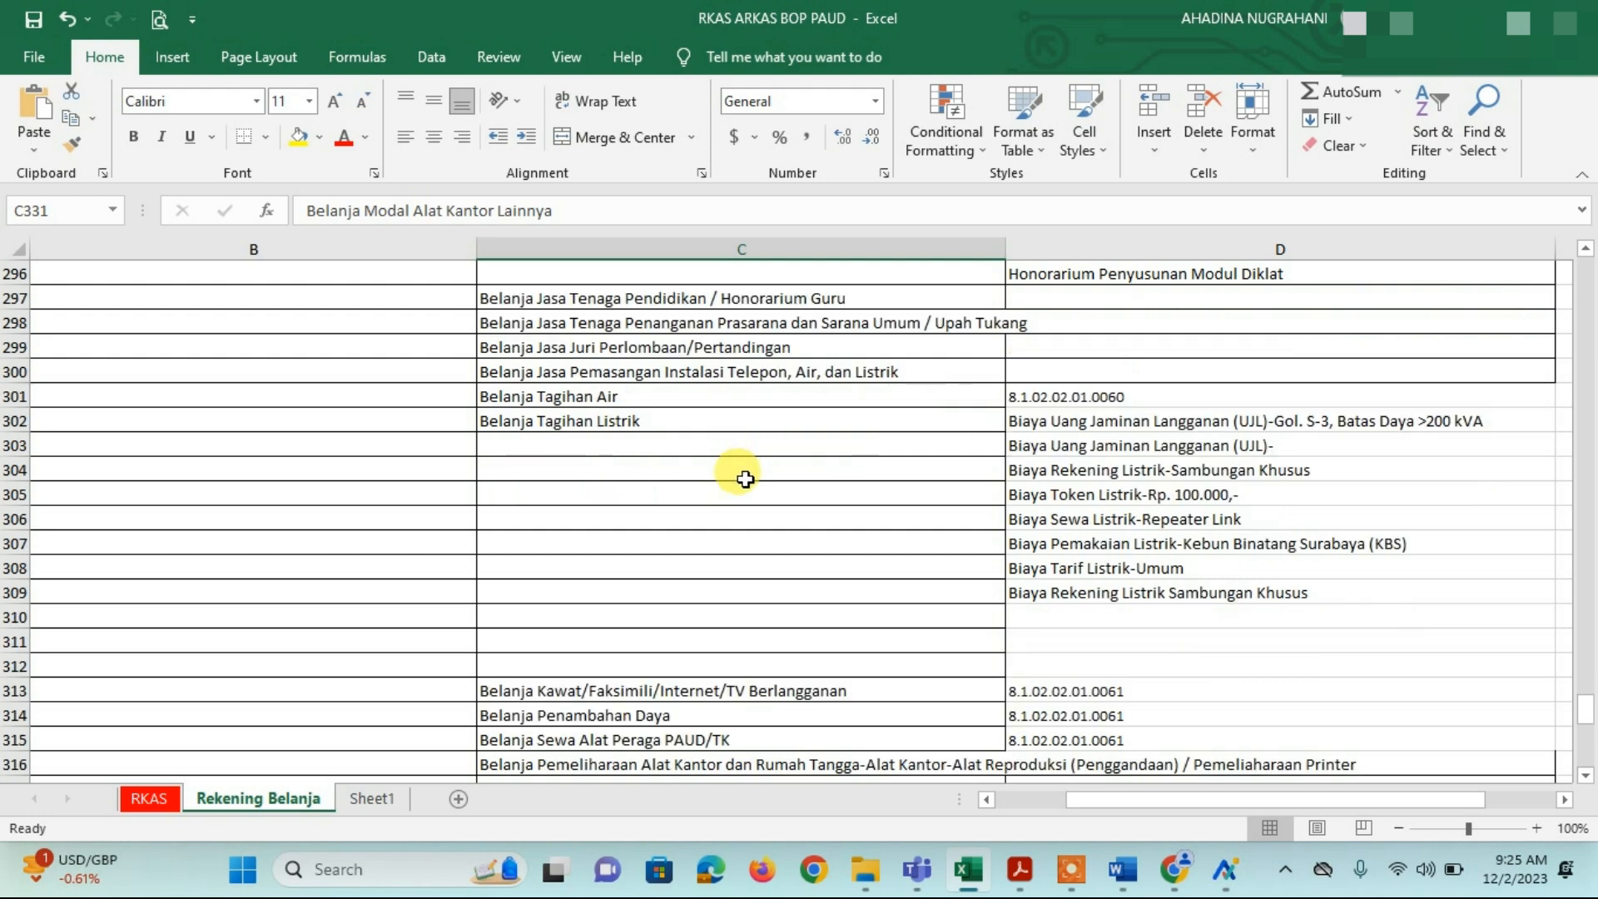
{"action": "left_click", "coordinate": [1100, 497]}
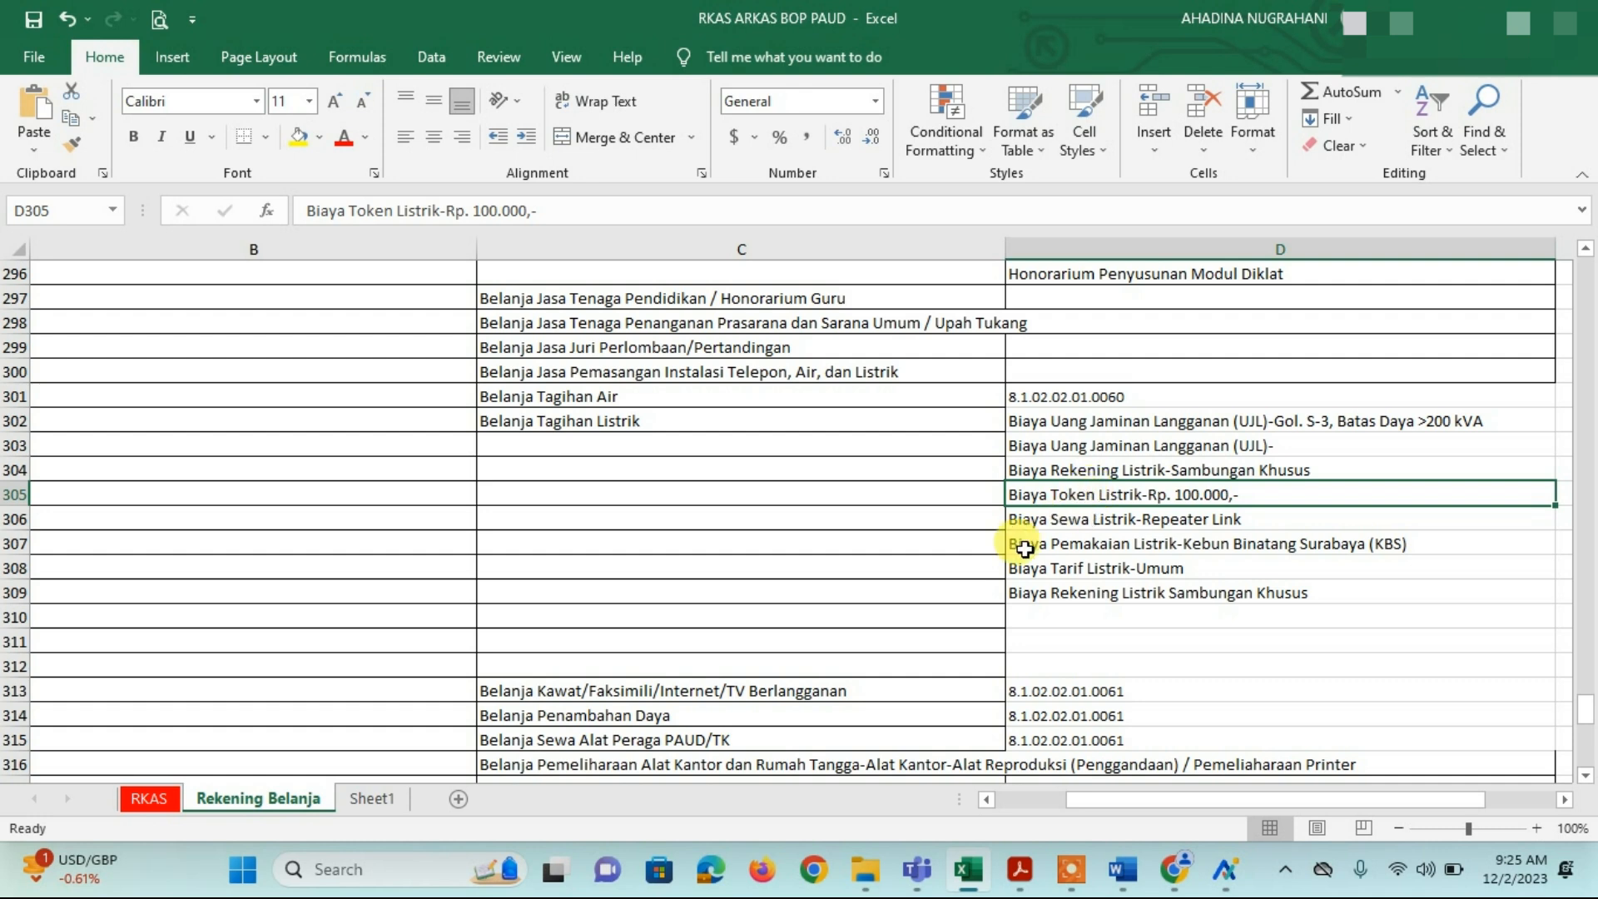
{"action": "left_click", "coordinate": [1088, 617]}
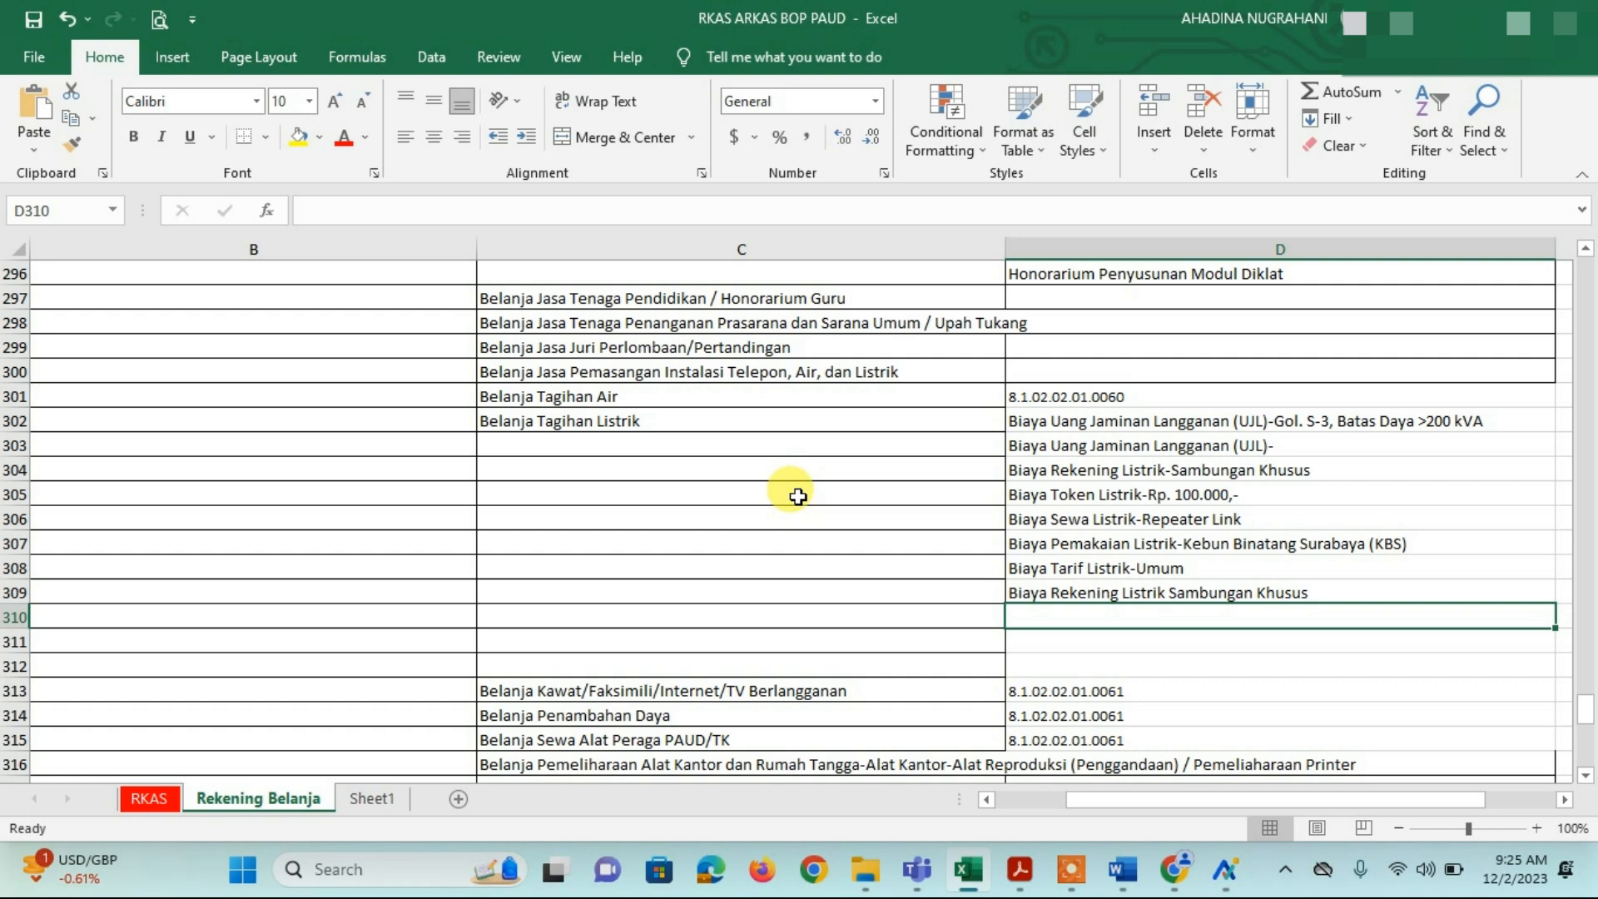
{"action": "scroll", "coordinate": [741, 500], "scroll_direction": "up", "scroll_amount": 1}
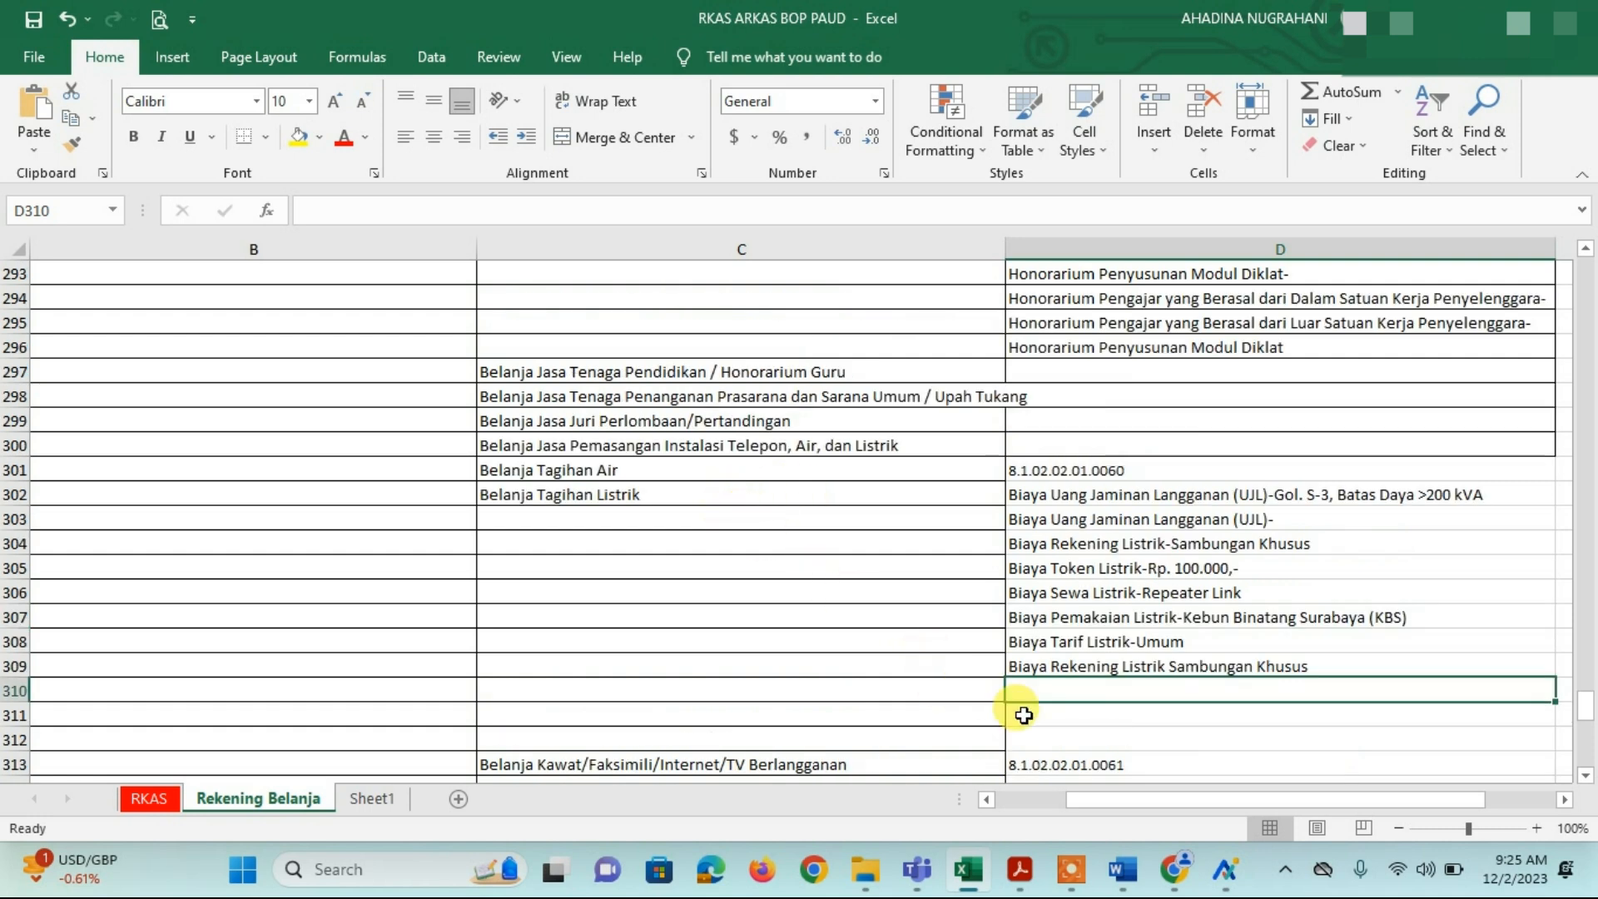
{"action": "mouse_move", "coordinate": [1209, 870]}
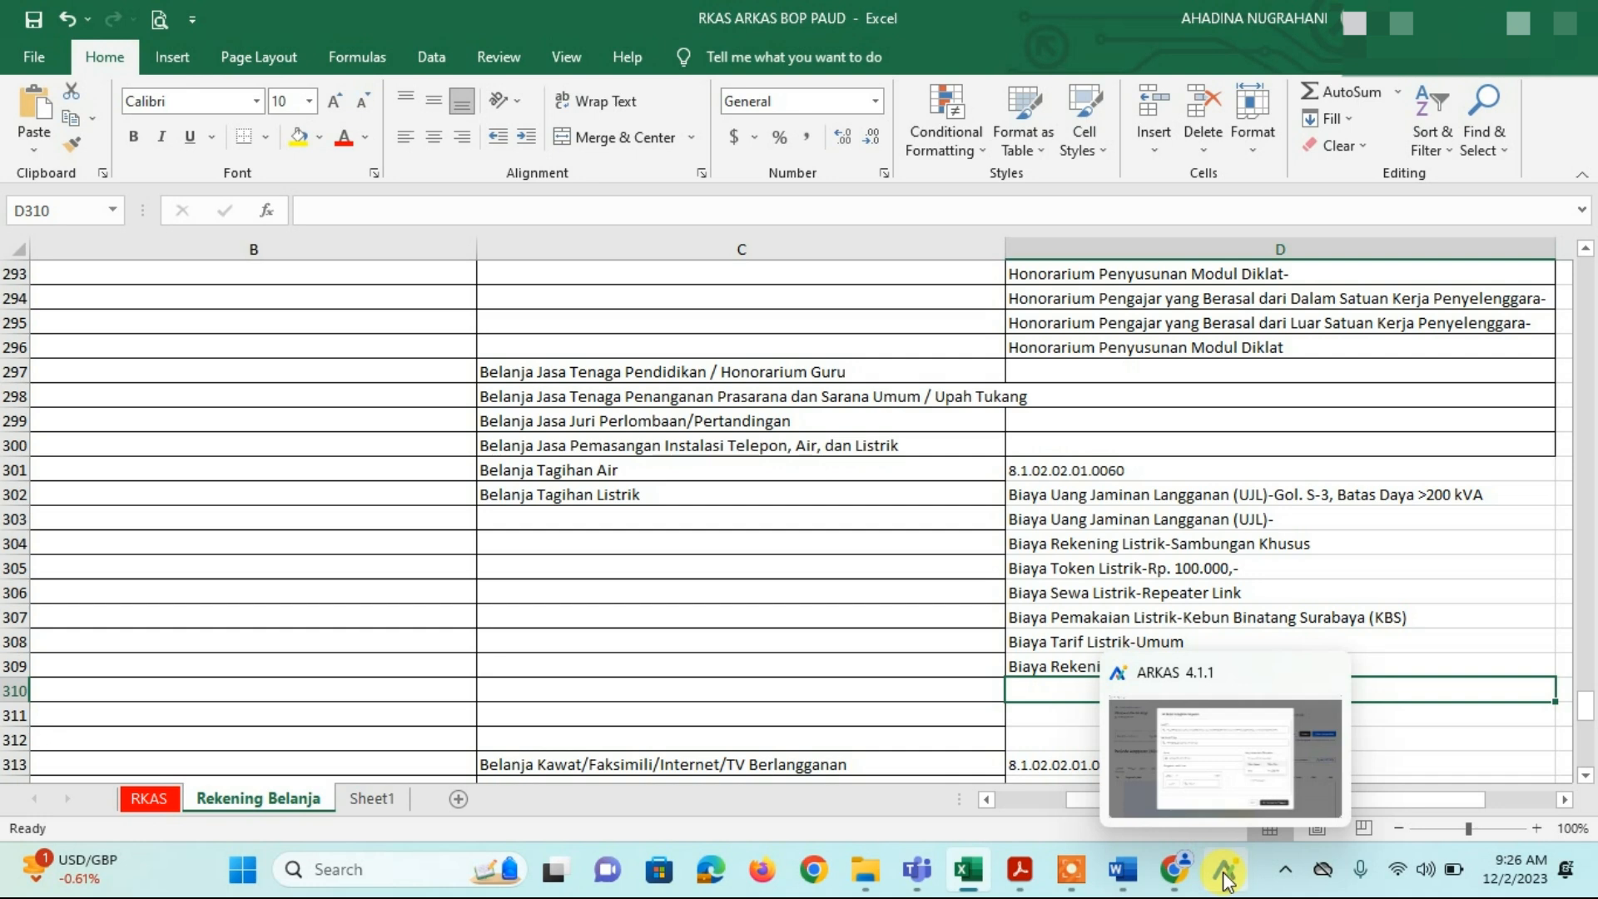
{"action": "left_click", "coordinate": [805, 545]}
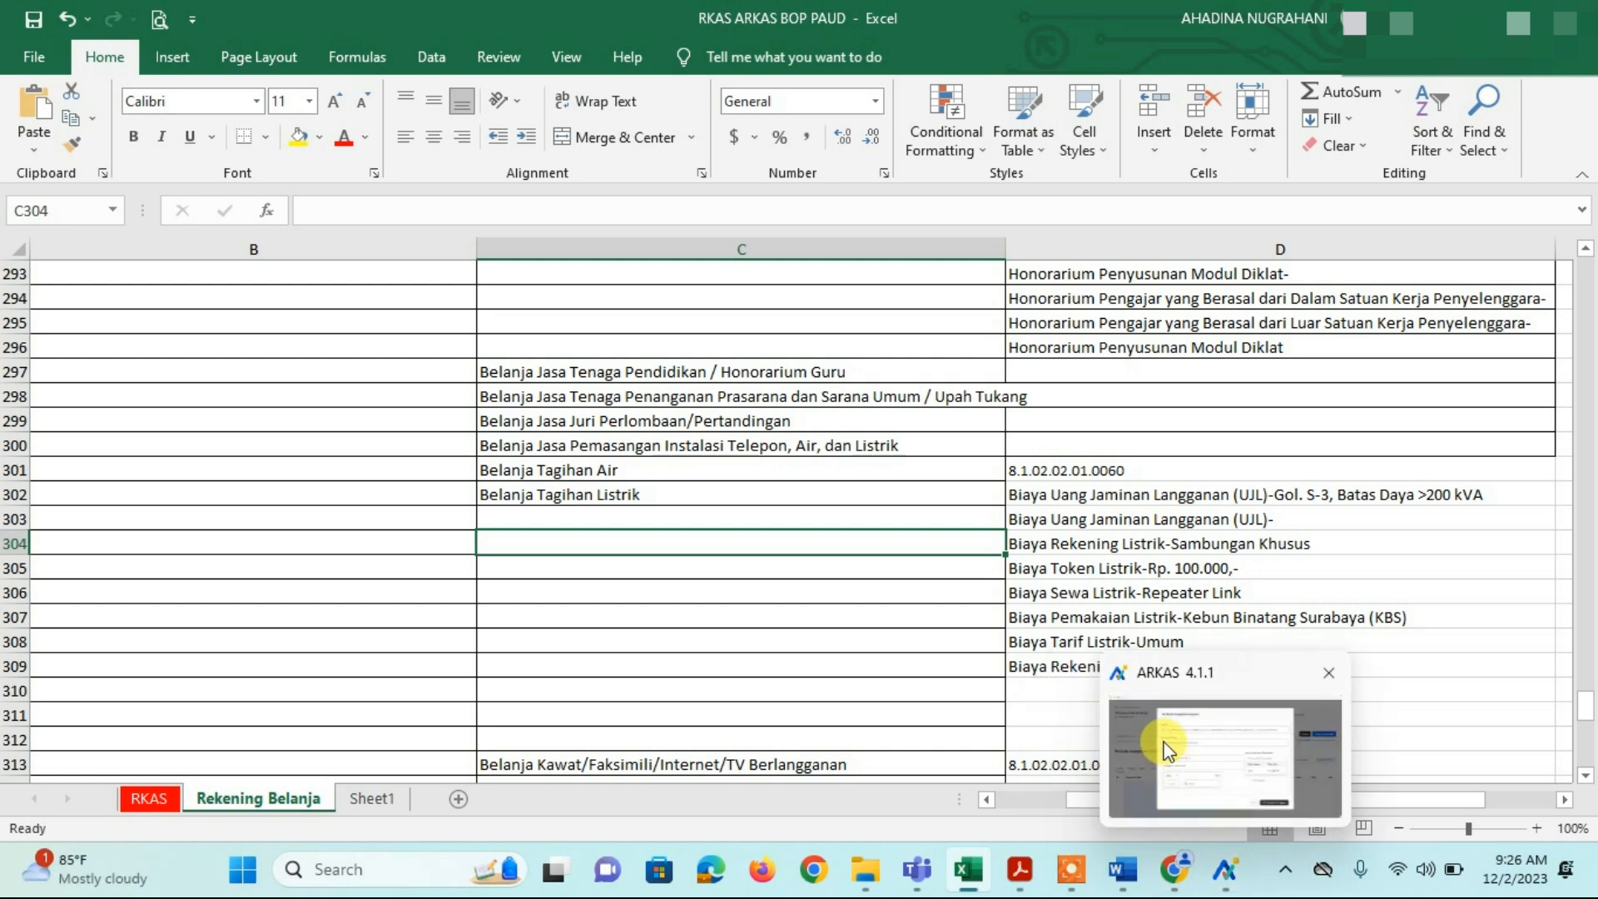
{"action": "left_click", "coordinate": [1163, 747]}
Step: Cancel the Televisi budget detail with Batal and confirm Keluar to discard it
{"action": "left_click", "coordinate": [987, 741]}
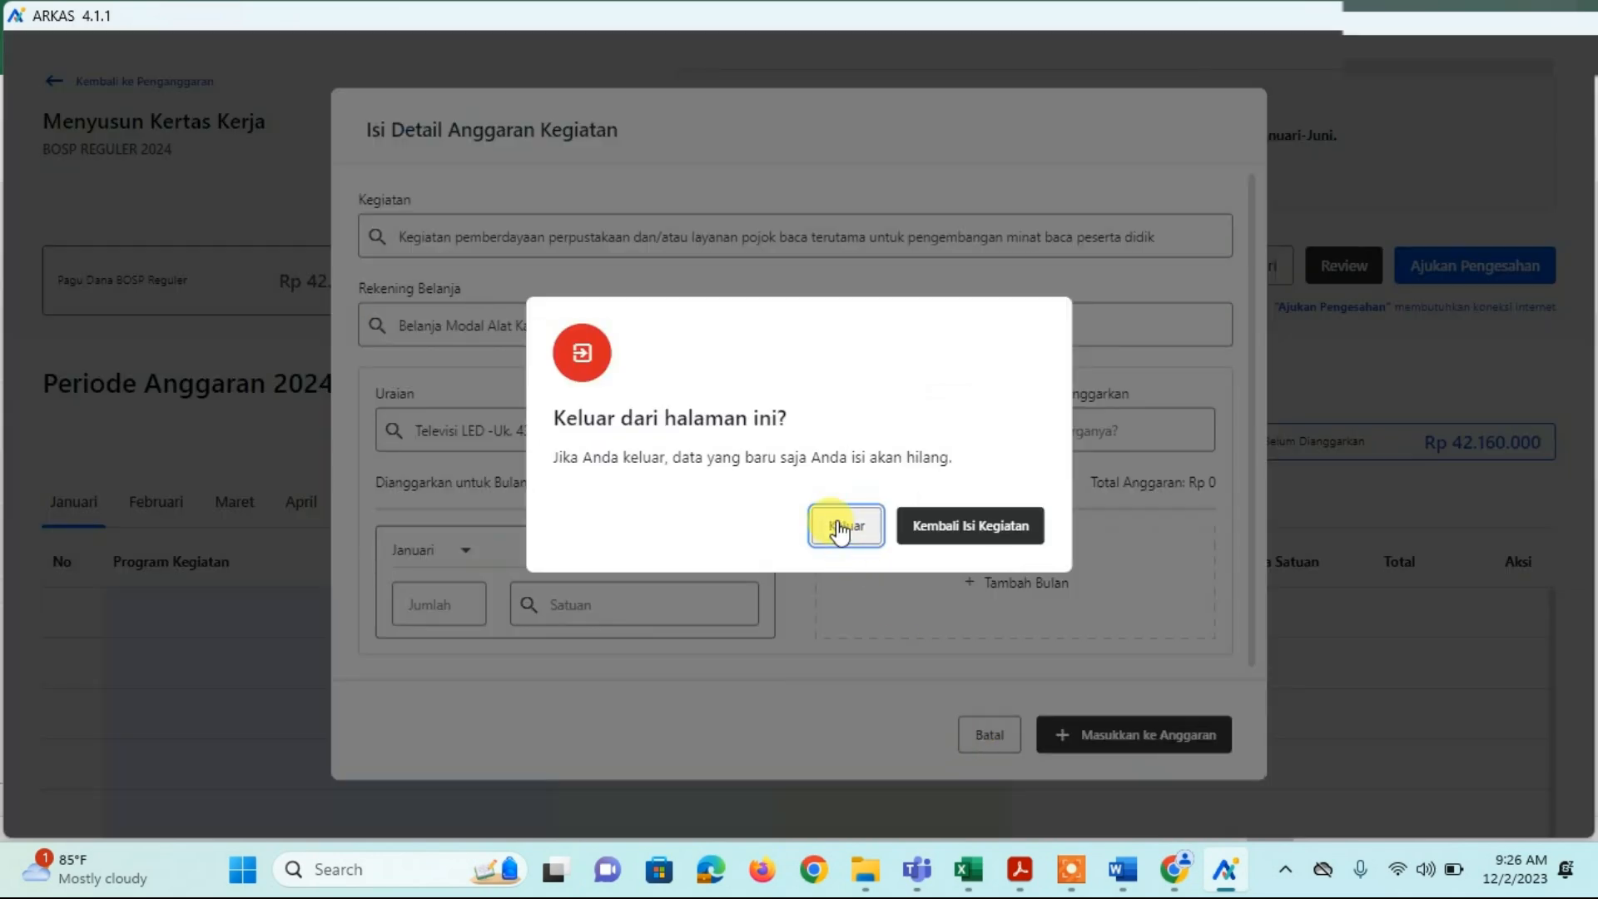
{"action": "left_click", "coordinate": [841, 529]}
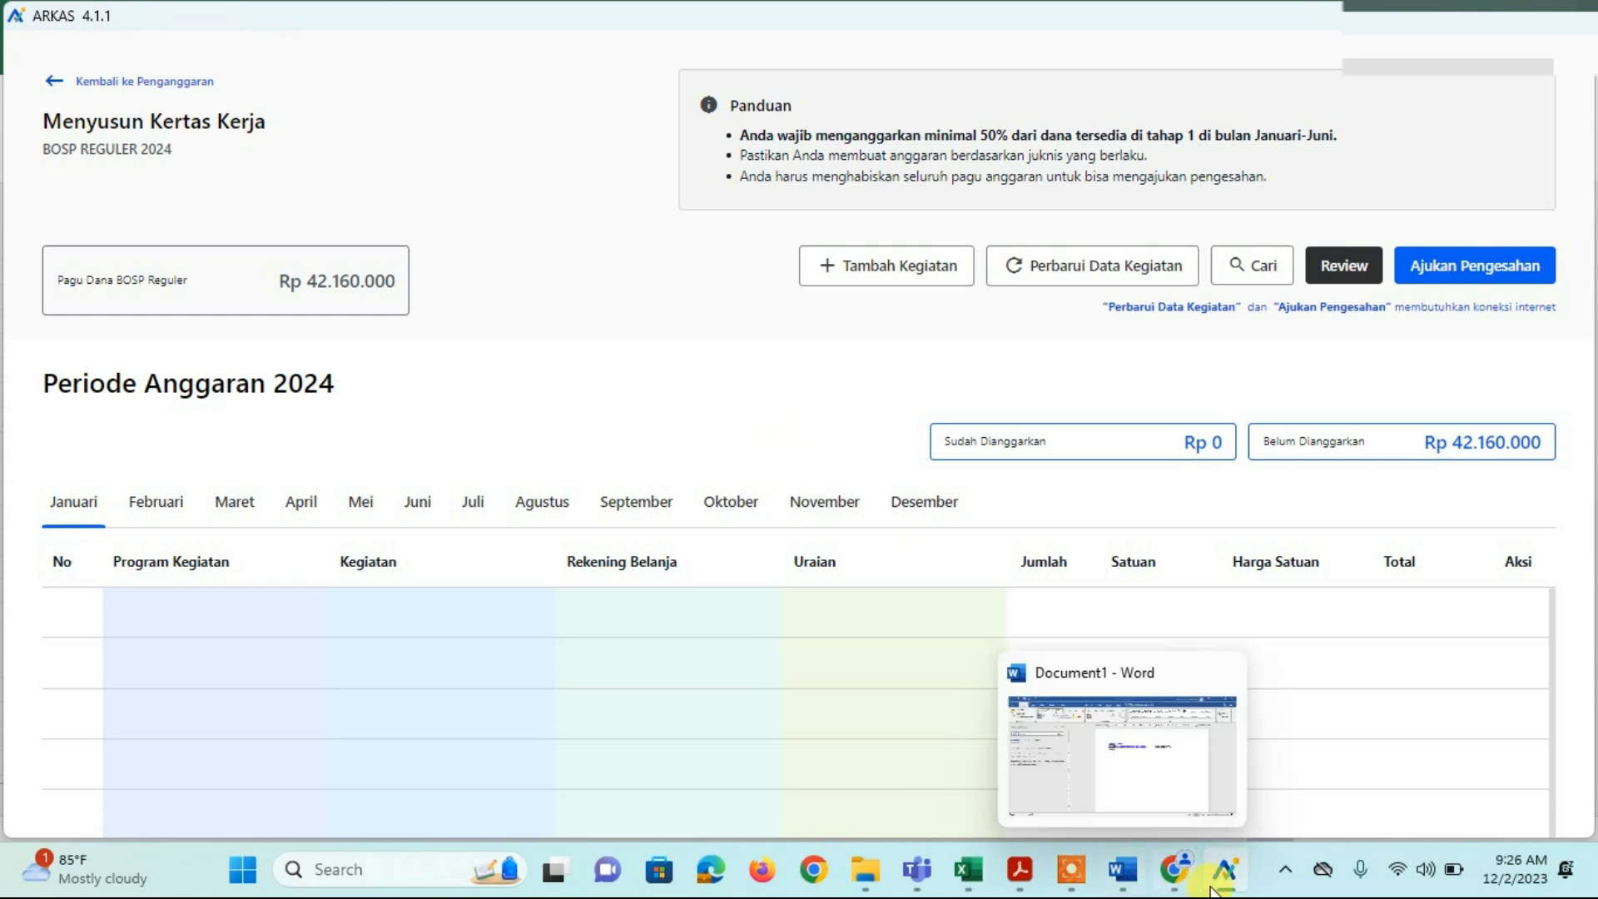
{"action": "mouse_move", "coordinate": [1204, 886]}
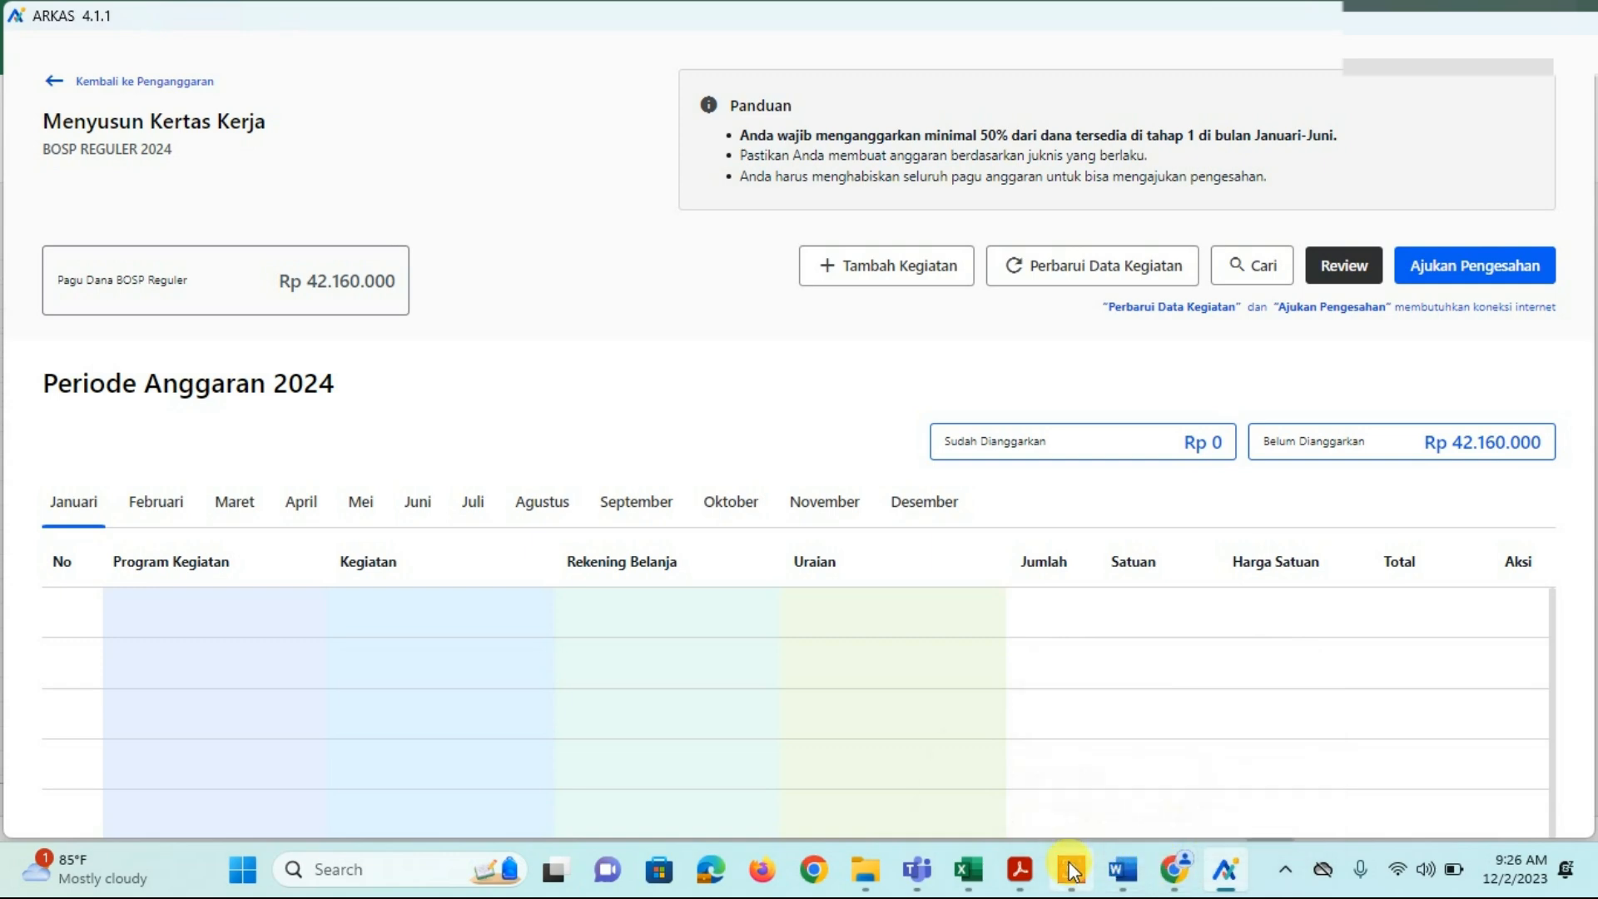
{"action": "mouse_move", "coordinate": [1074, 872]}
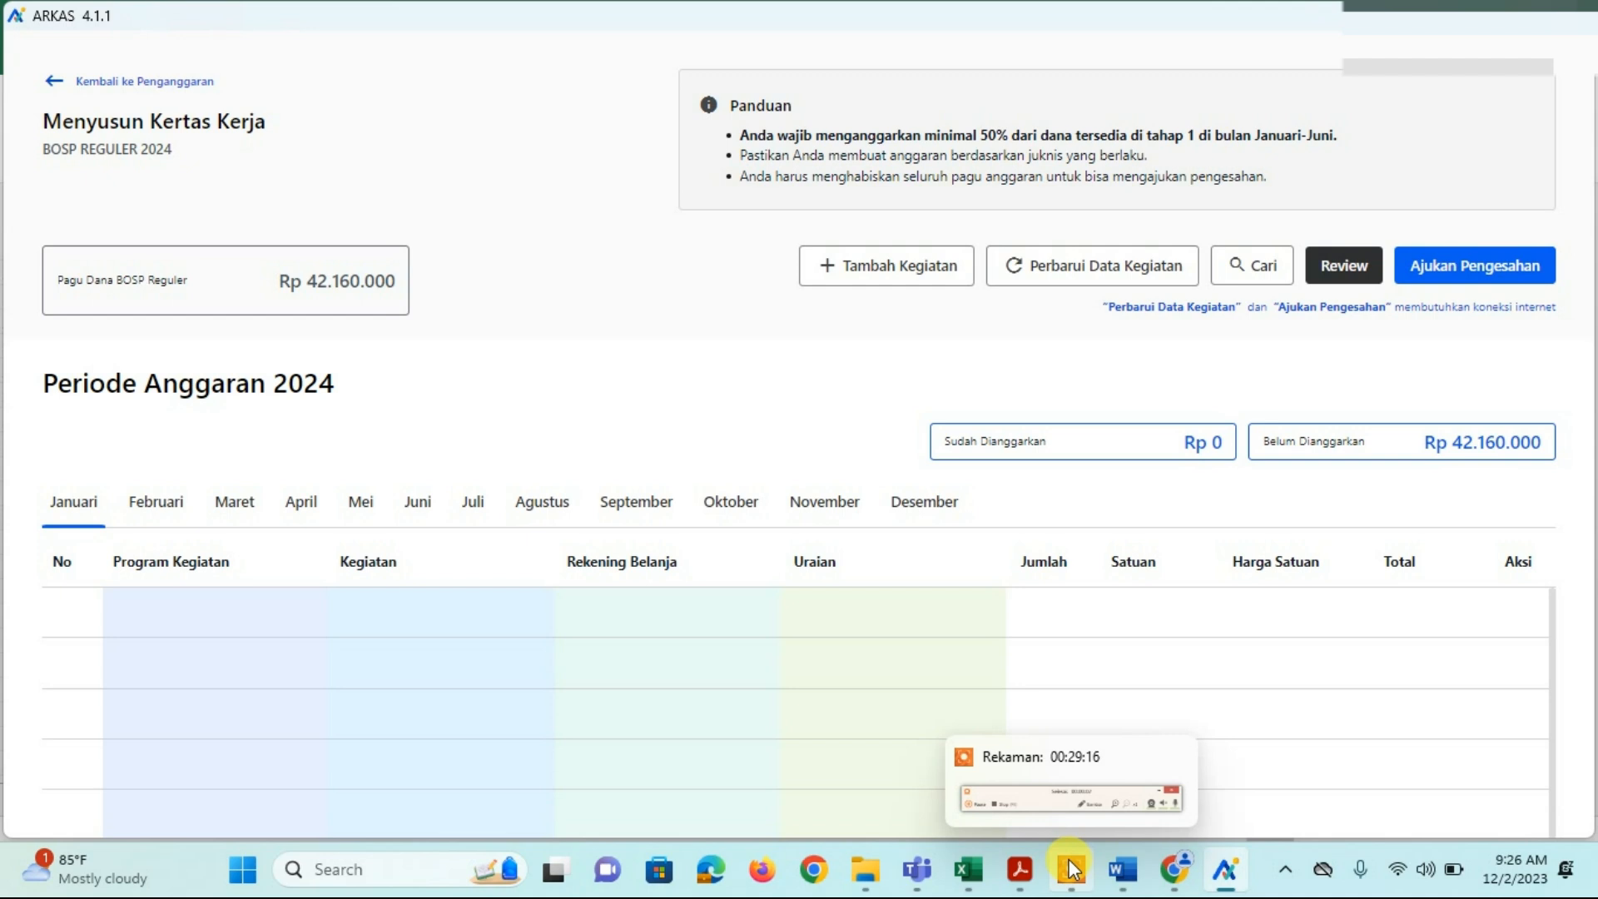
{"action": "left_click", "coordinate": [1074, 870]}
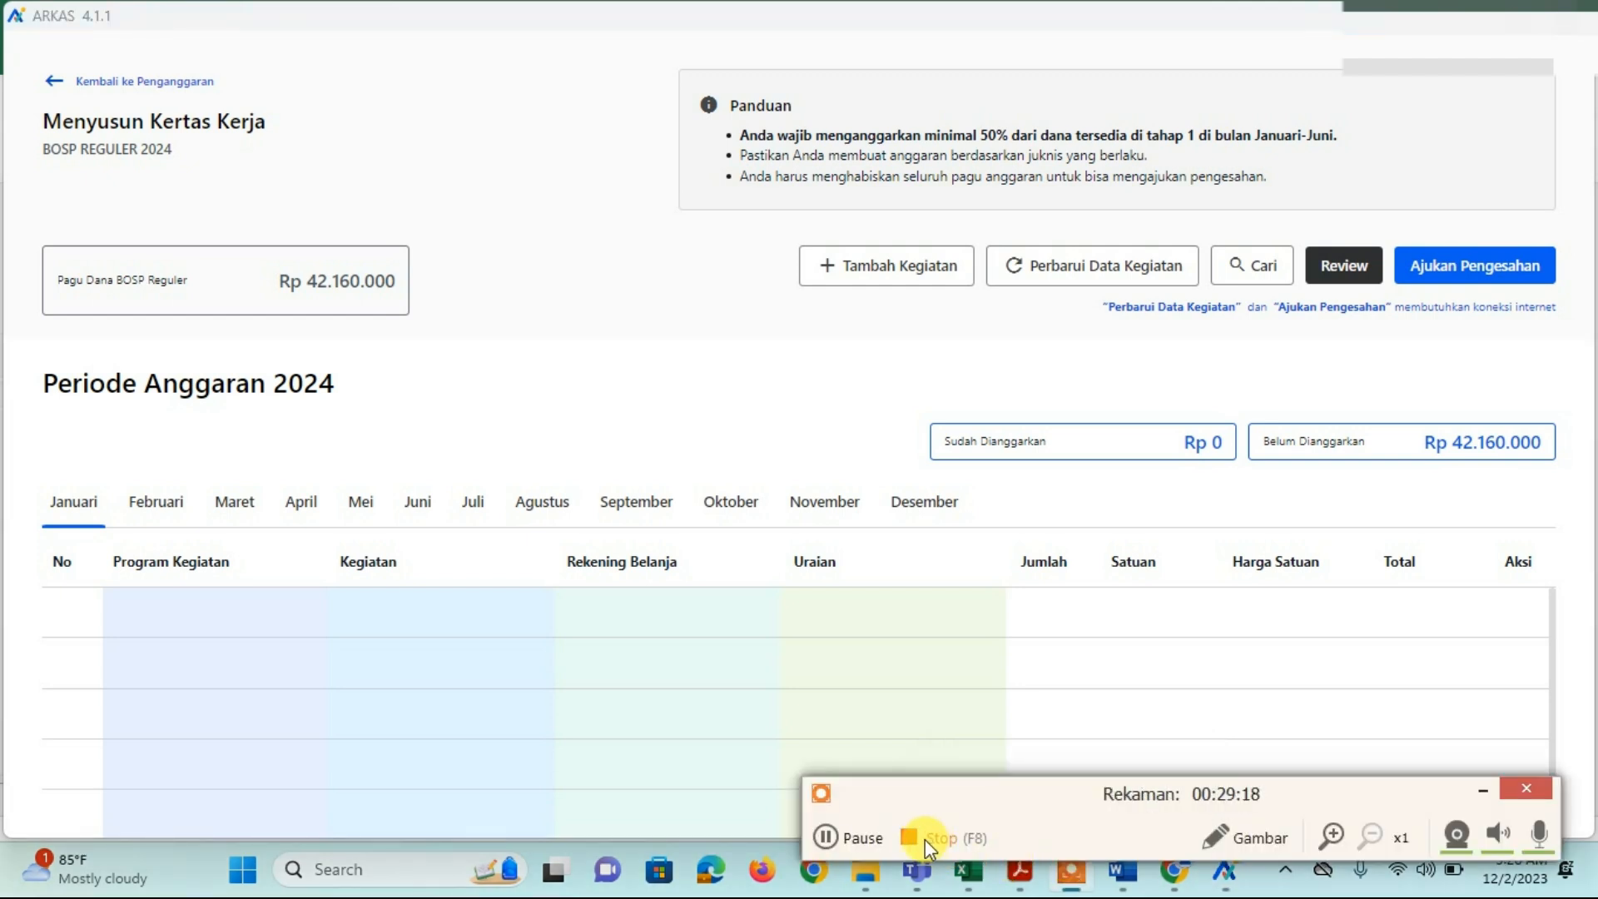